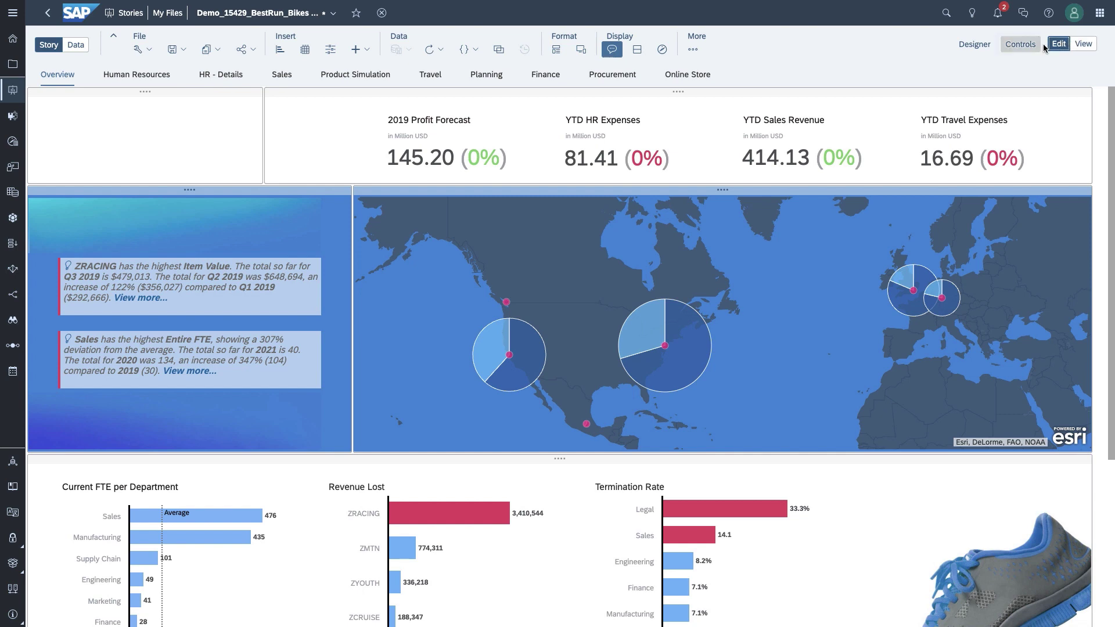
Step: Launch Smart Discovery from the toolbar's More menu for the Demo_15429_CRM_Opportunity data
click(694, 51)
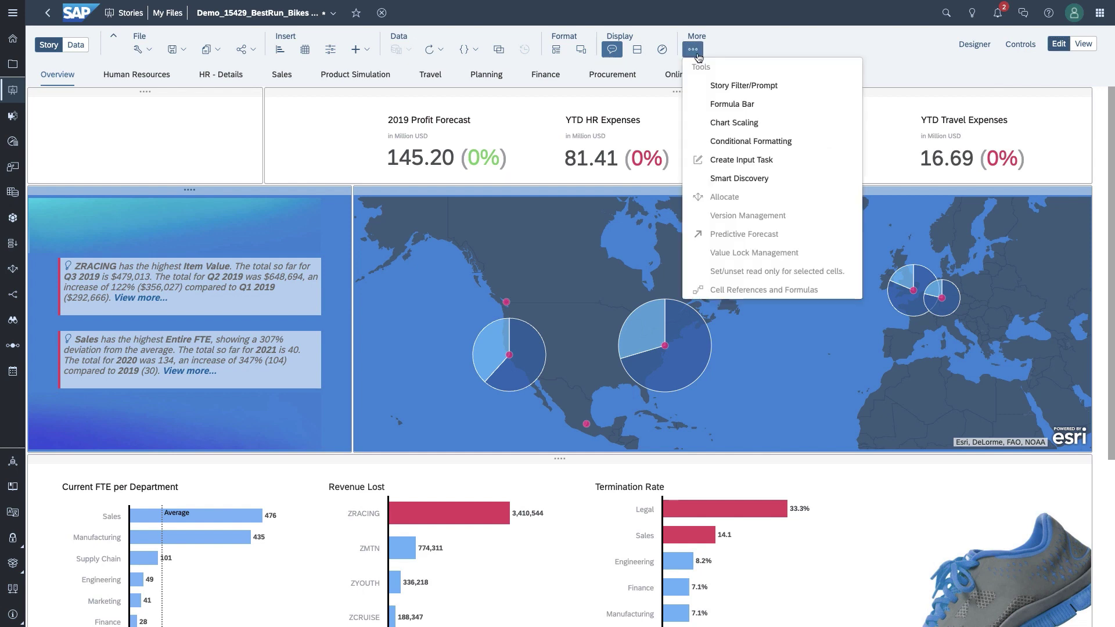
click(752, 184)
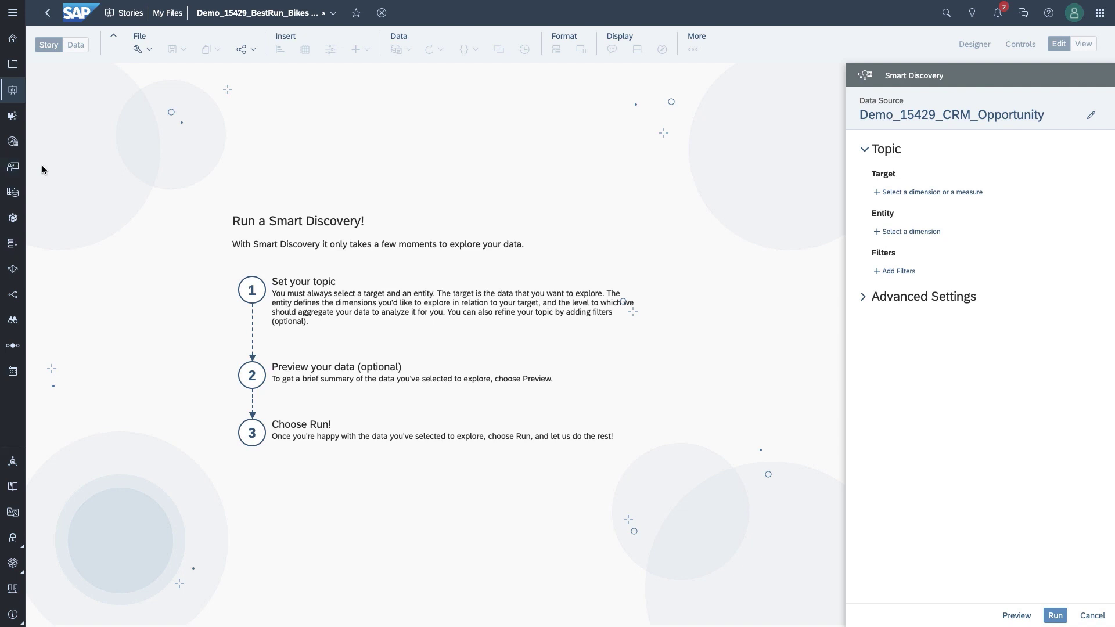
Step: Set Weighted Revenue as the discovery target and Opportunity as the entity
click(899, 192)
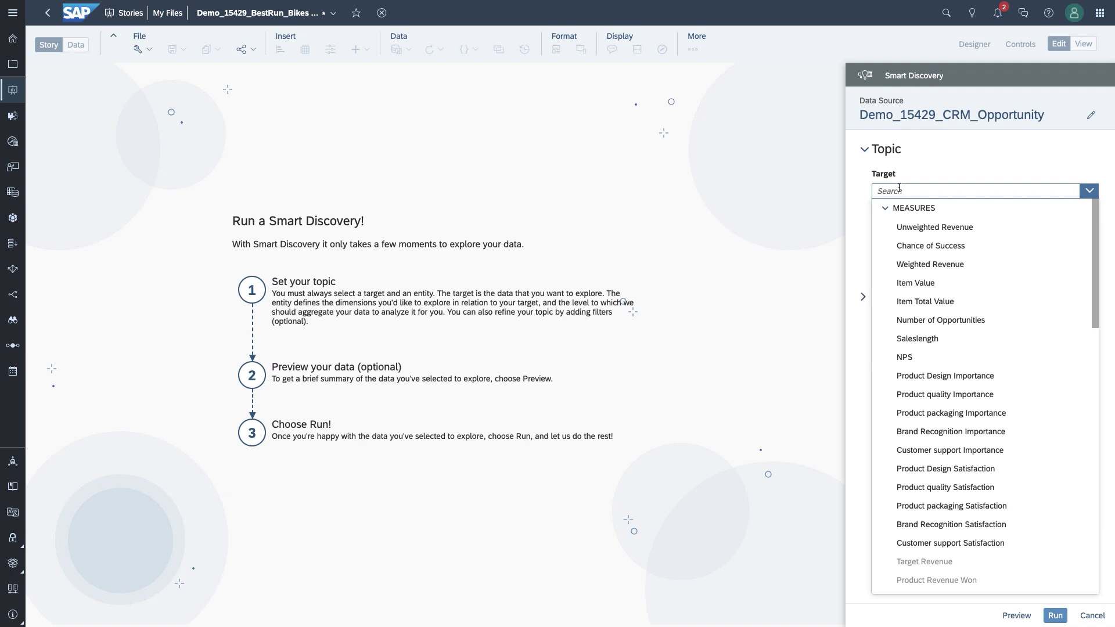
click(933, 270)
click(905, 245)
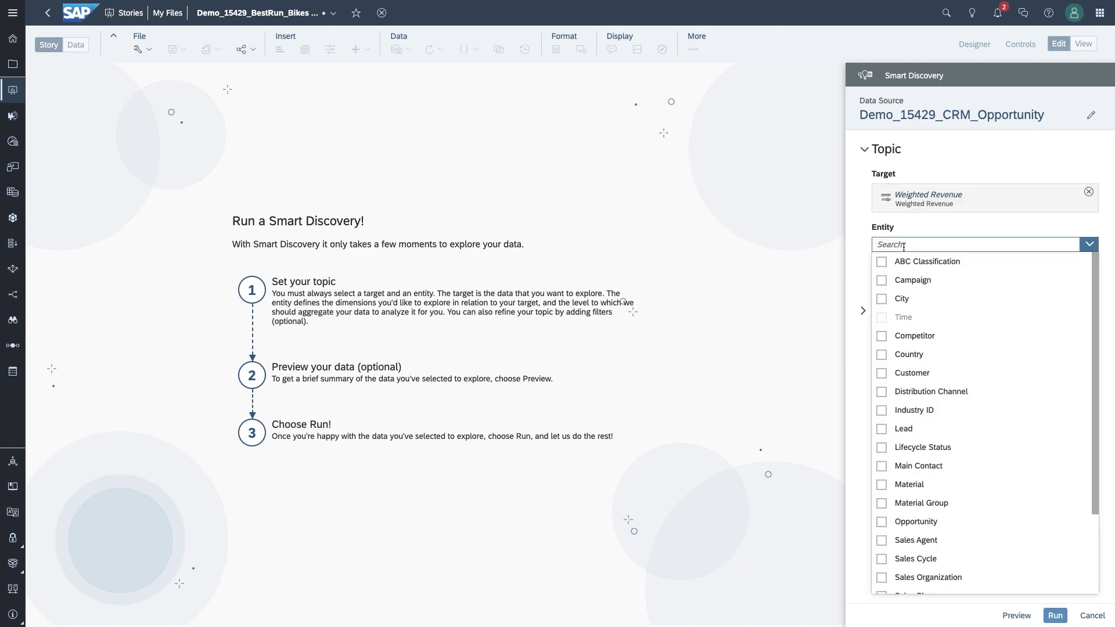
text(opp)
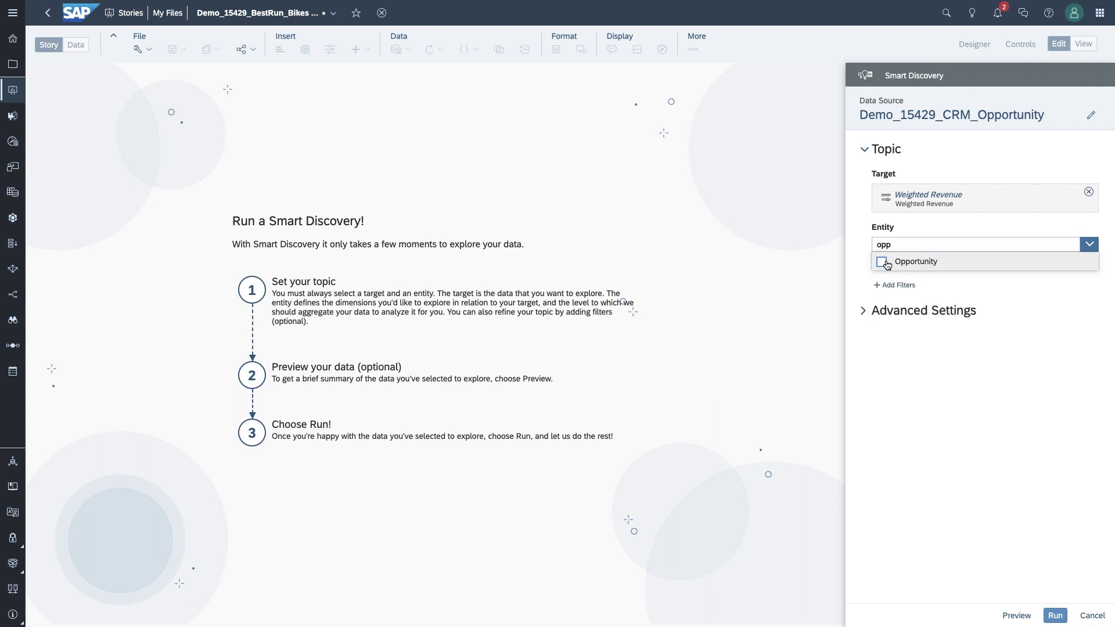
click(881, 262)
click(992, 289)
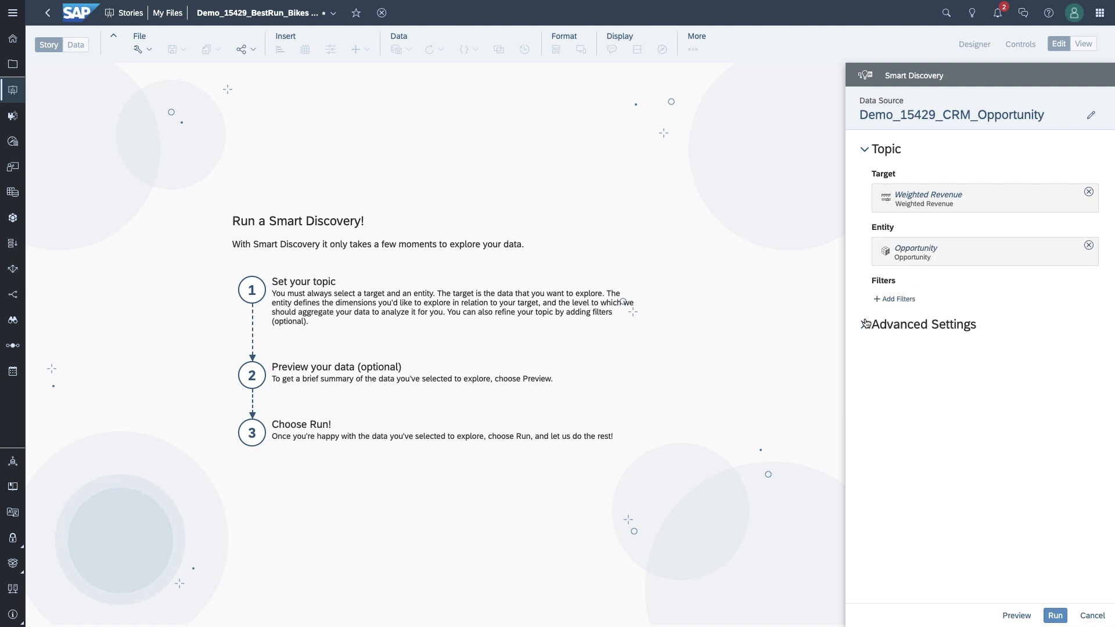
Step: Review the included measures in Advanced Settings without changes, then run the discovery
click(863, 324)
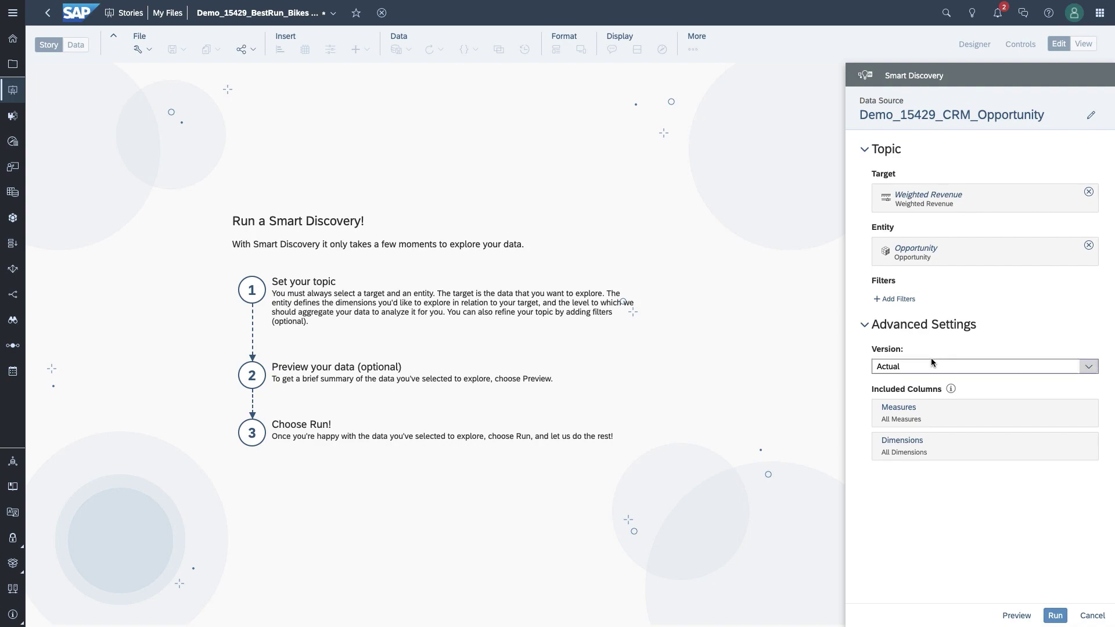
click(913, 410)
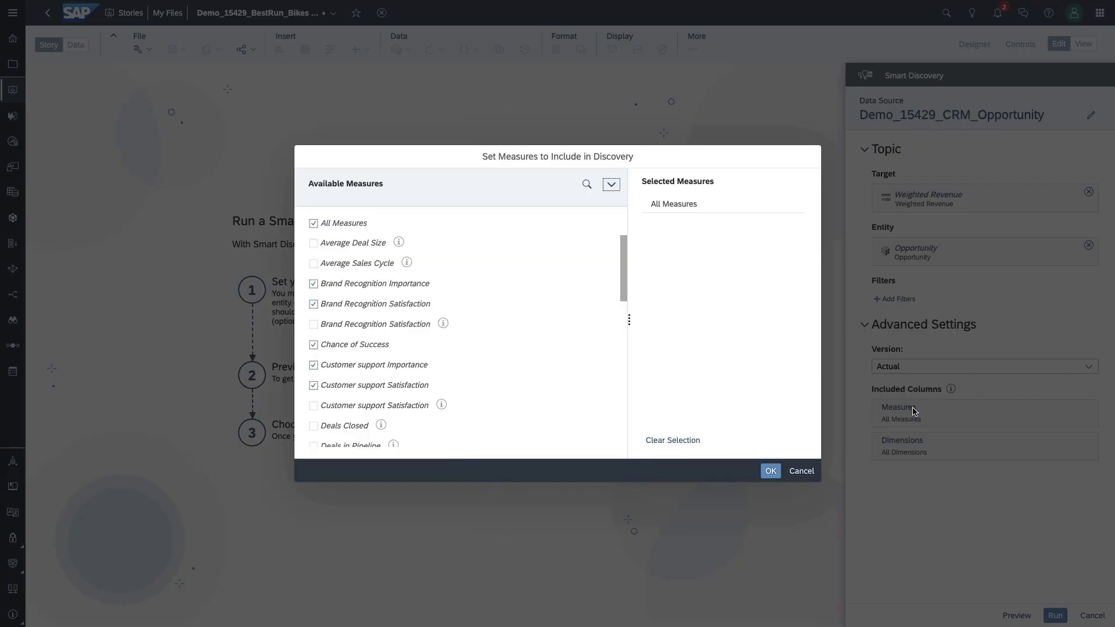
click(809, 472)
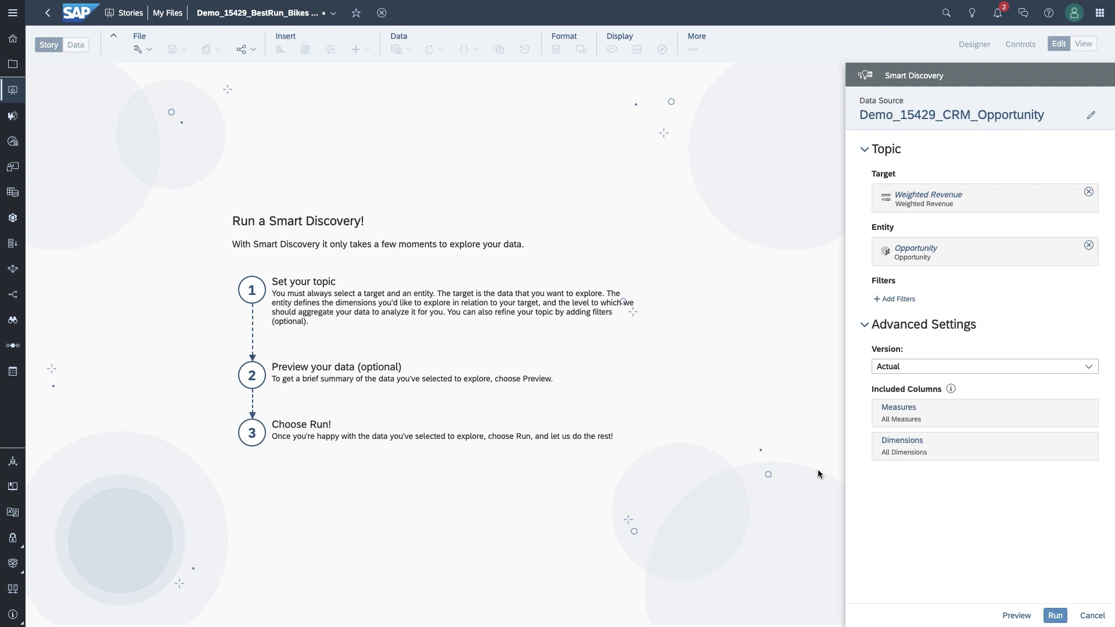
click(1054, 616)
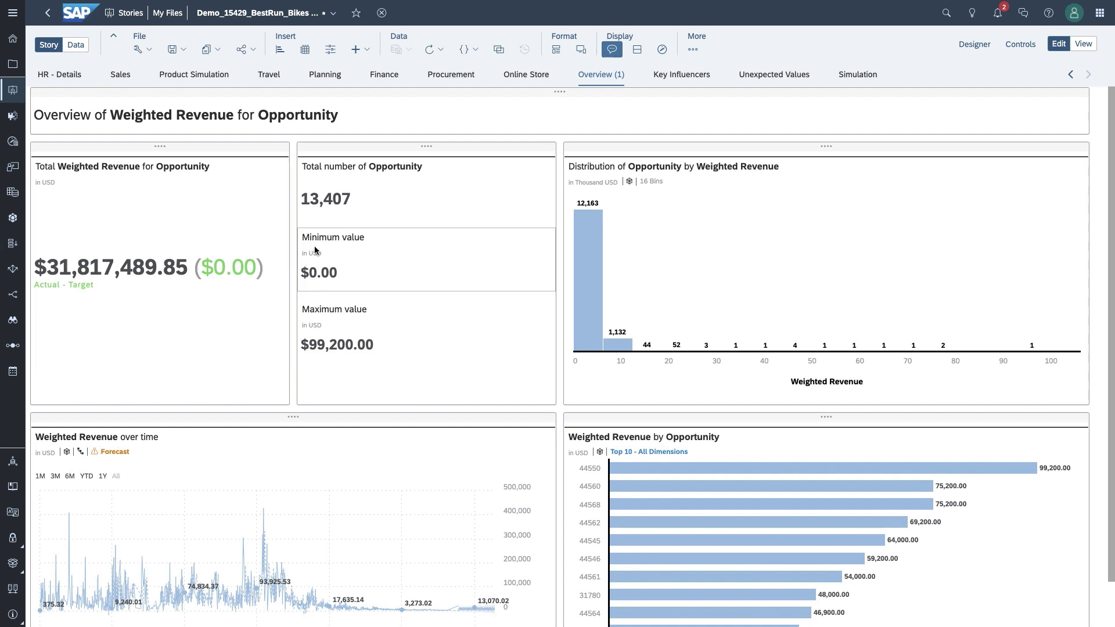
Step: Switch to the Key Influencers page listing what drives Weighted Revenue
click(668, 81)
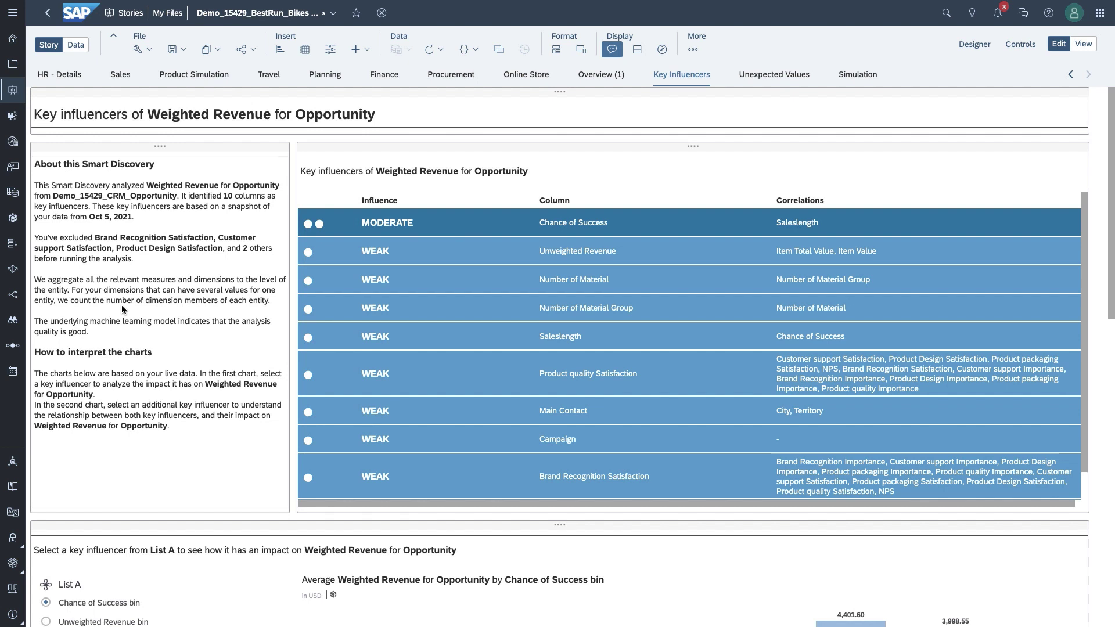
Step: Compare Chance of Success against the Number of Material bin in List B, then view Unexpected Values
scroll(122, 308, down, 5)
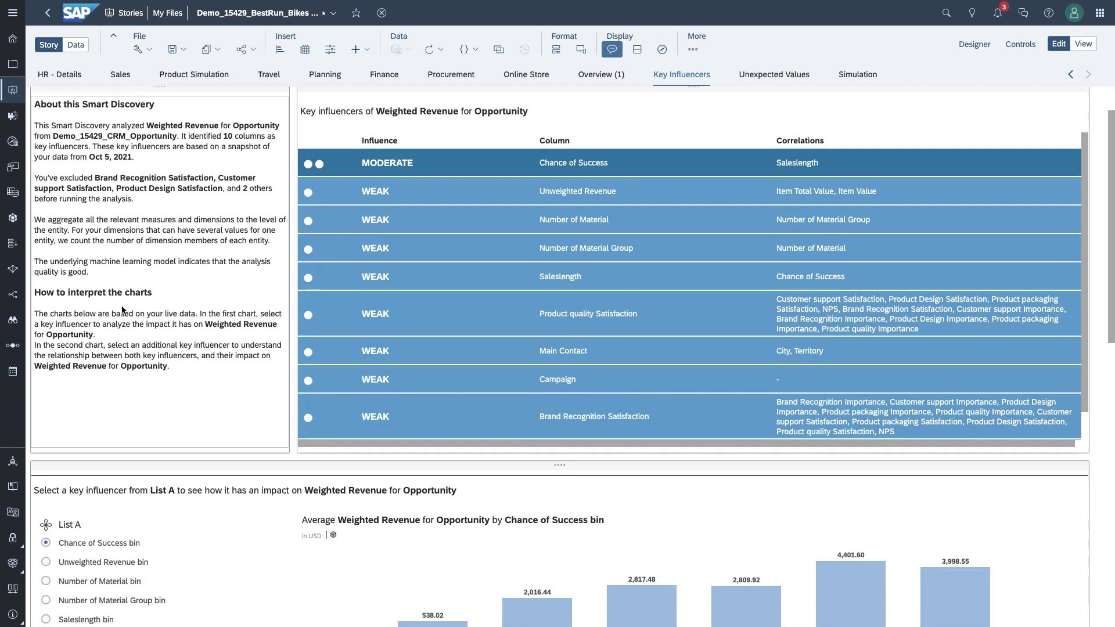
scroll(123, 306, down, 4)
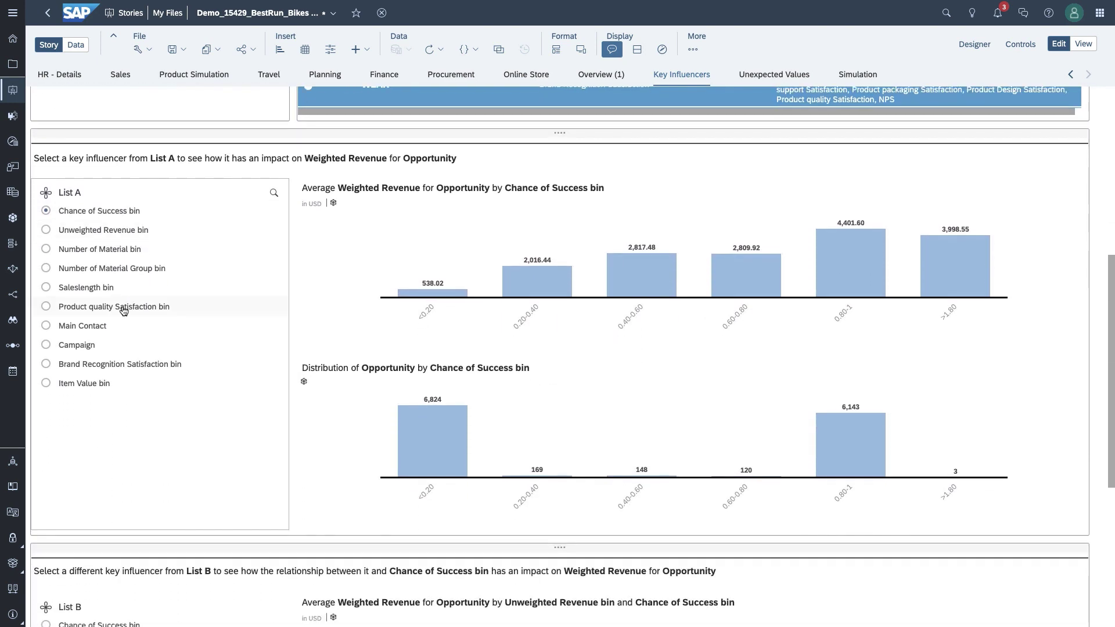
scroll(123, 310, down, 5)
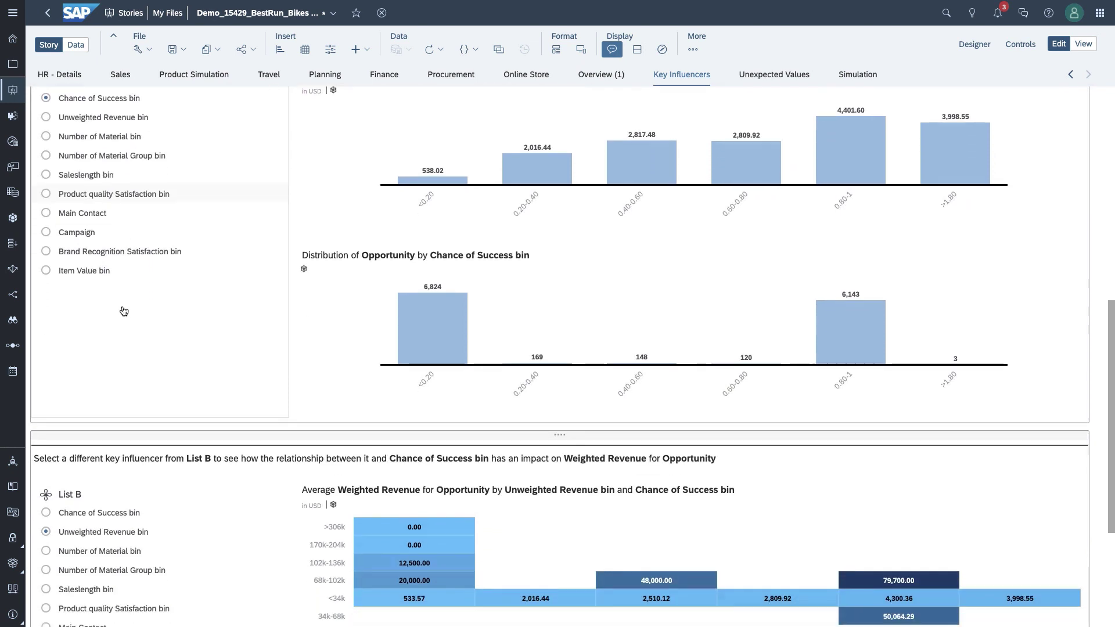
scroll(122, 310, down, 3)
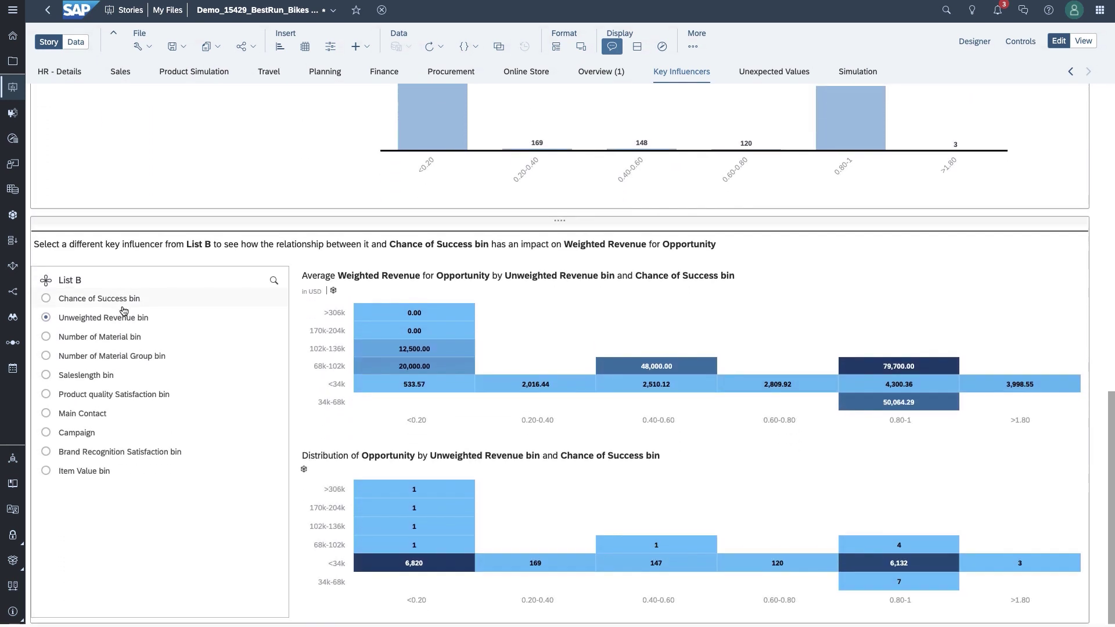
click(46, 340)
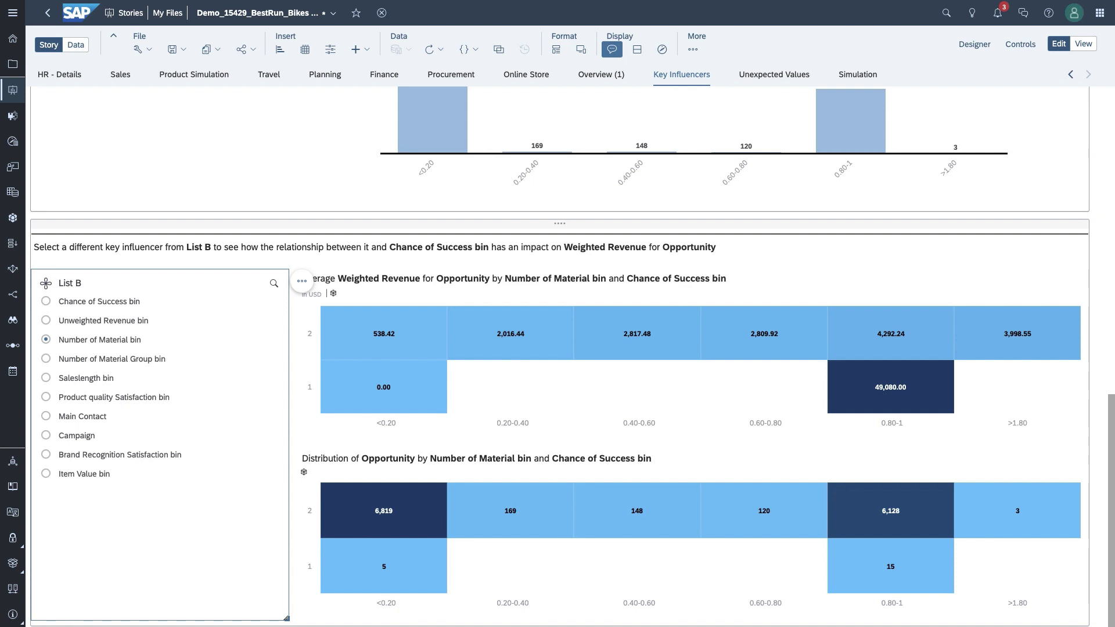
click(751, 74)
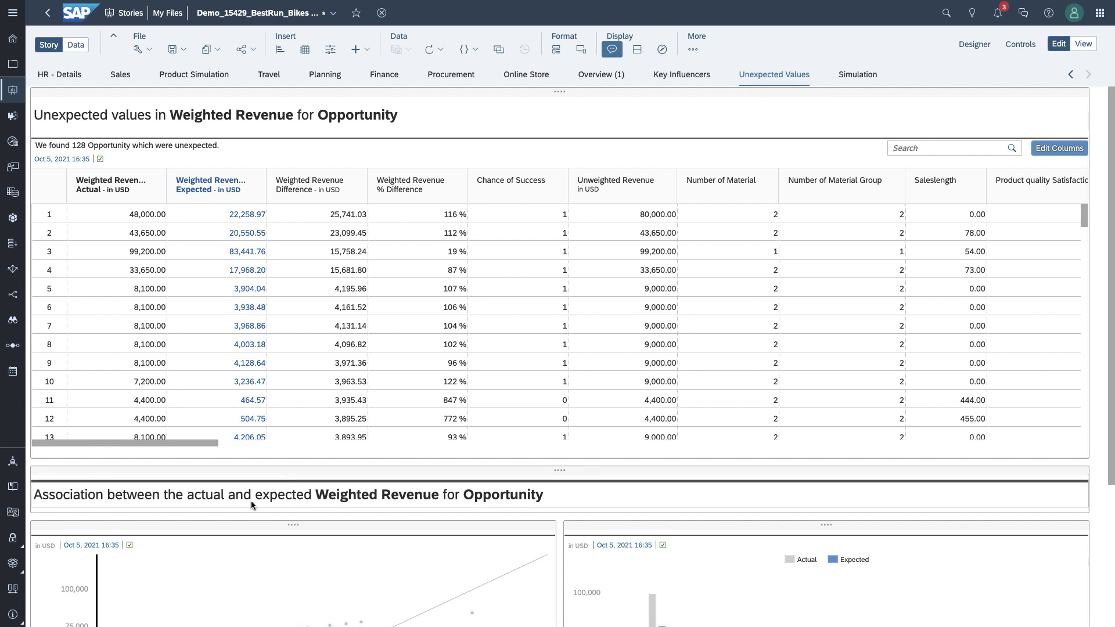
Step: On the Simulation page, set Campaign to 12 and simulate expected Weighted Revenue of USD81,016.78
scroll(252, 503, down, 3)
scroll(252, 503, up, 2)
scroll(252, 503, up, 2)
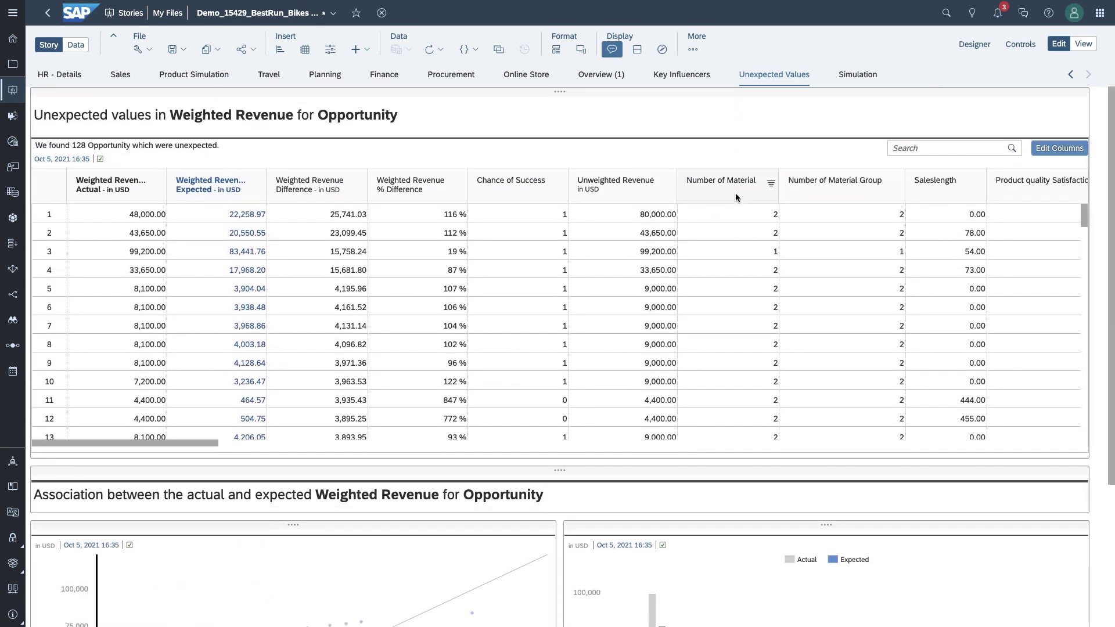
click(851, 79)
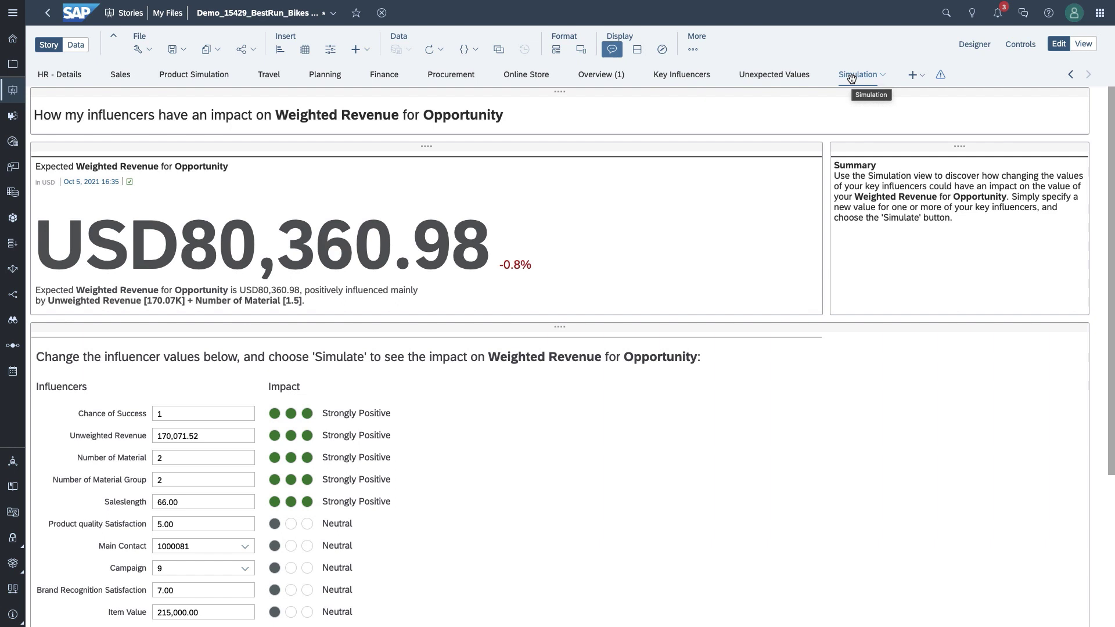
scroll(607, 204, down, 2)
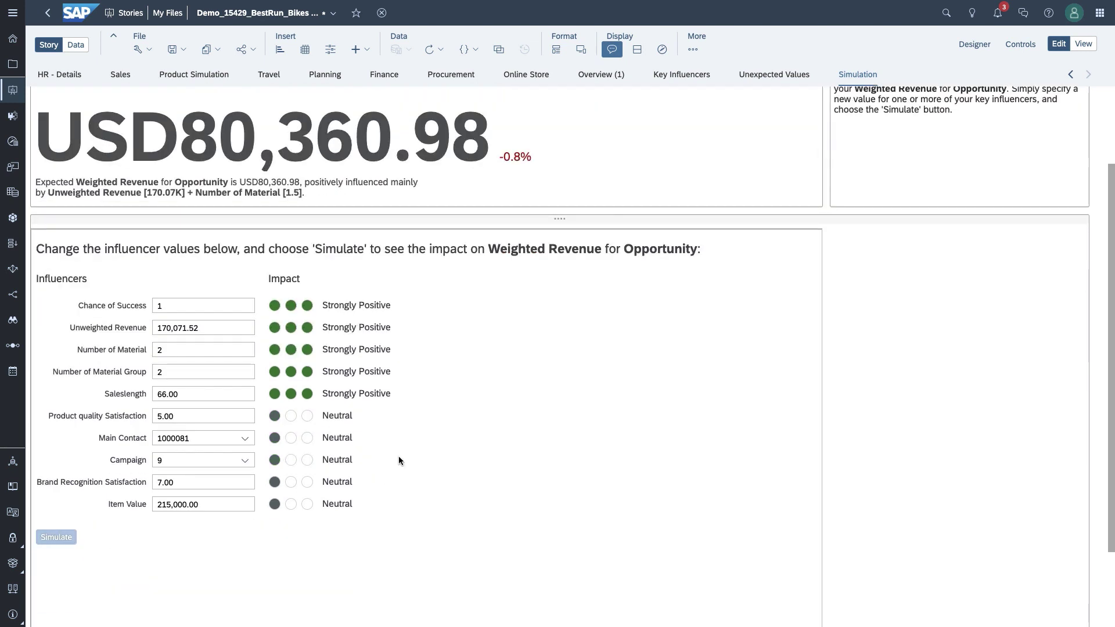
click(245, 465)
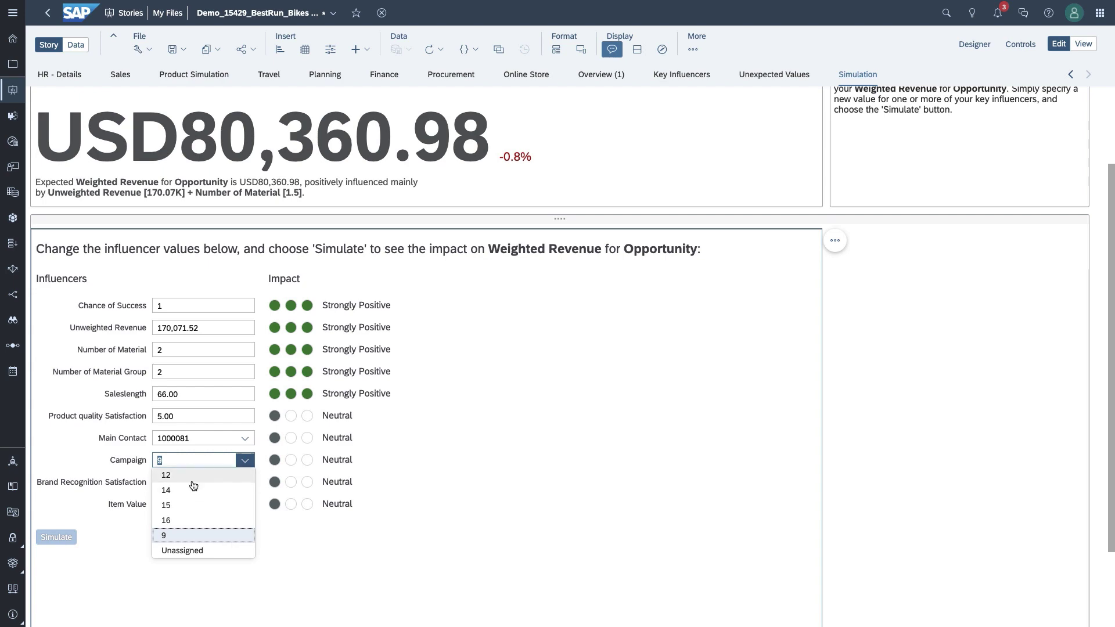
click(188, 486)
click(58, 538)
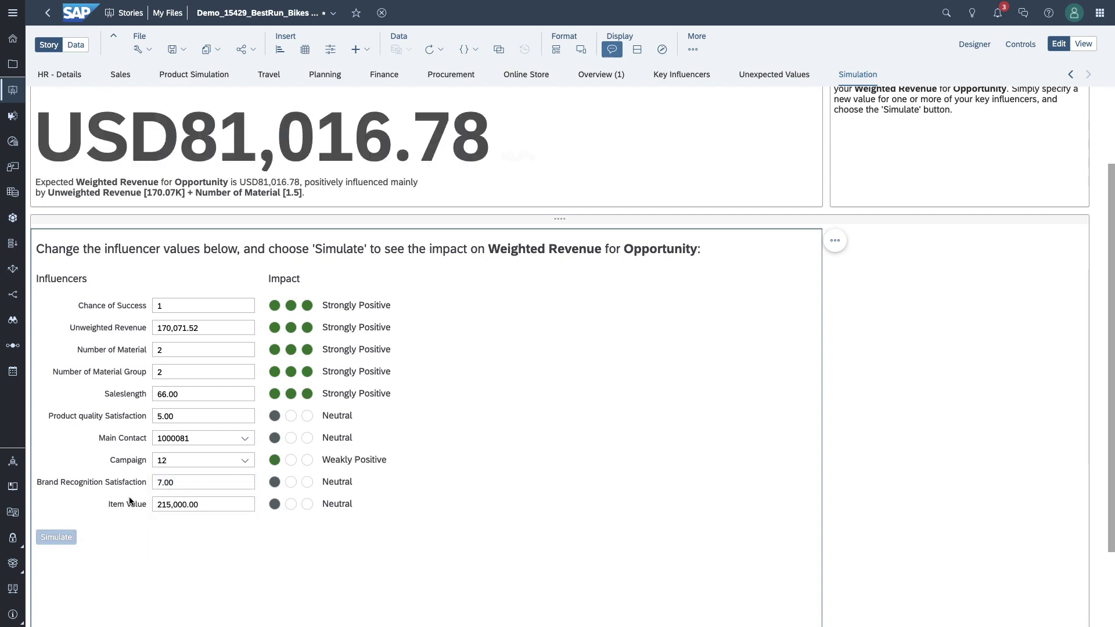
scroll(511, 412, up, 3)
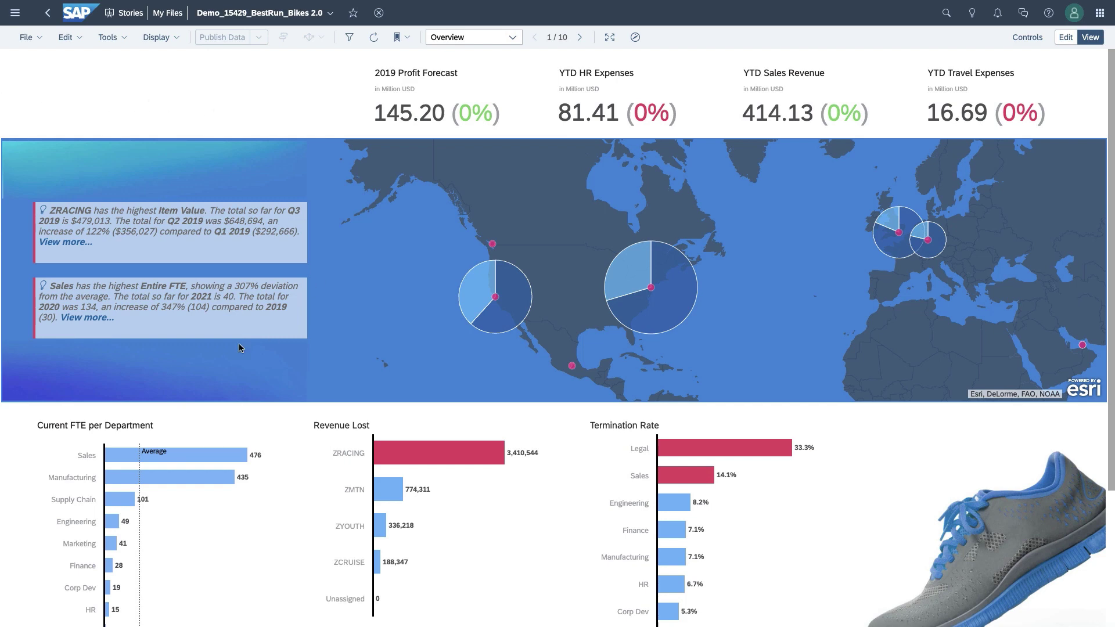
Step: Open Smart Insights for the ZRACING bar in the Revenue Lost chart
scroll(420, 285, down, 3)
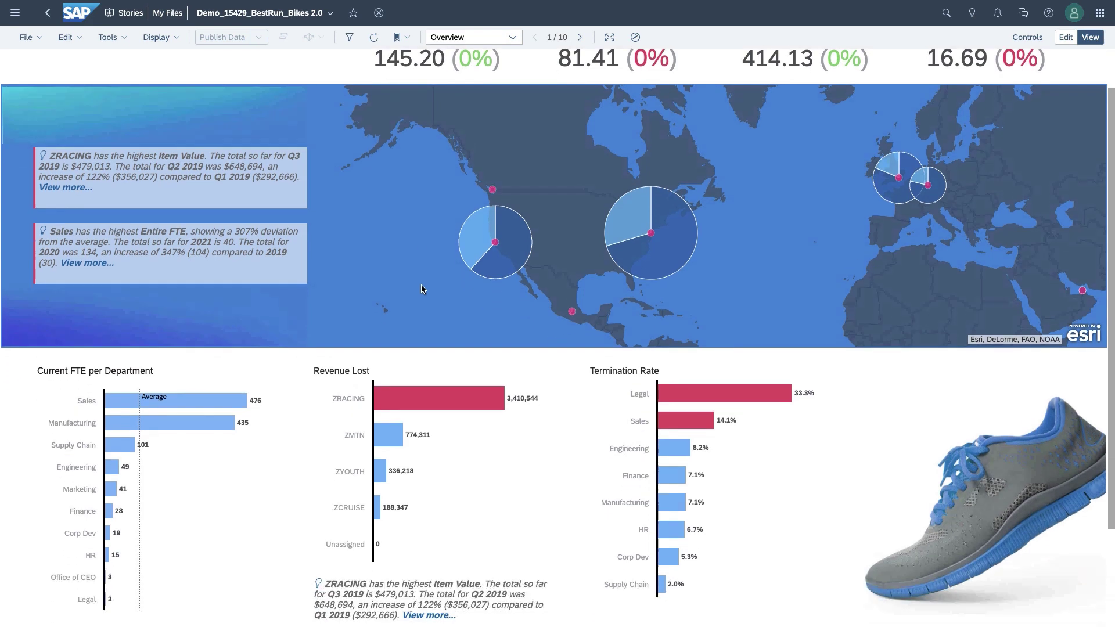
mouse_move(423, 290)
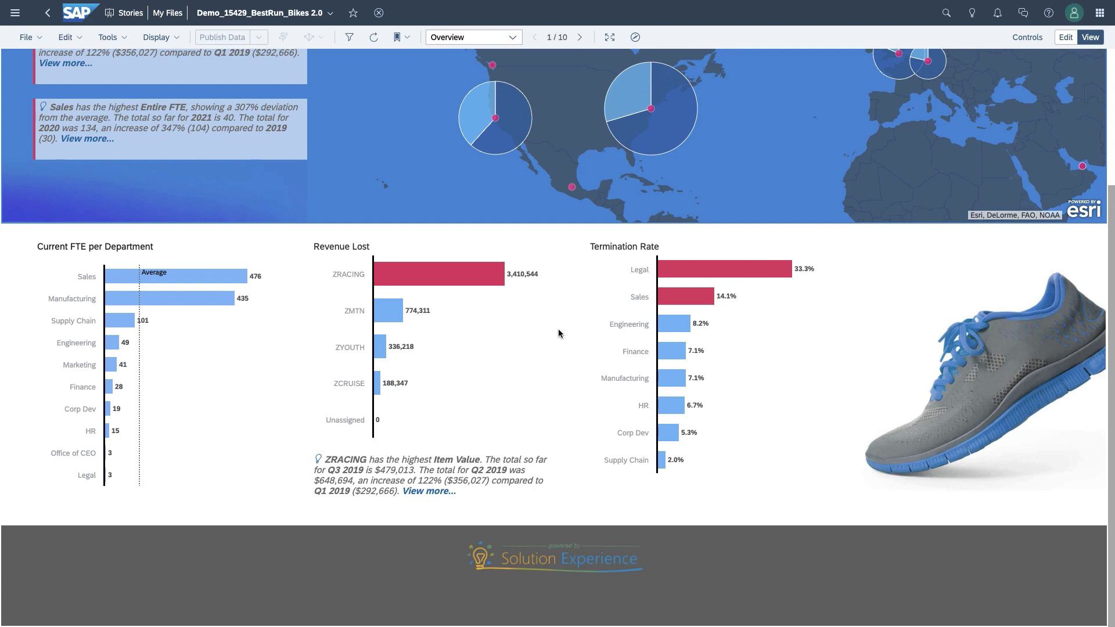
click(463, 281)
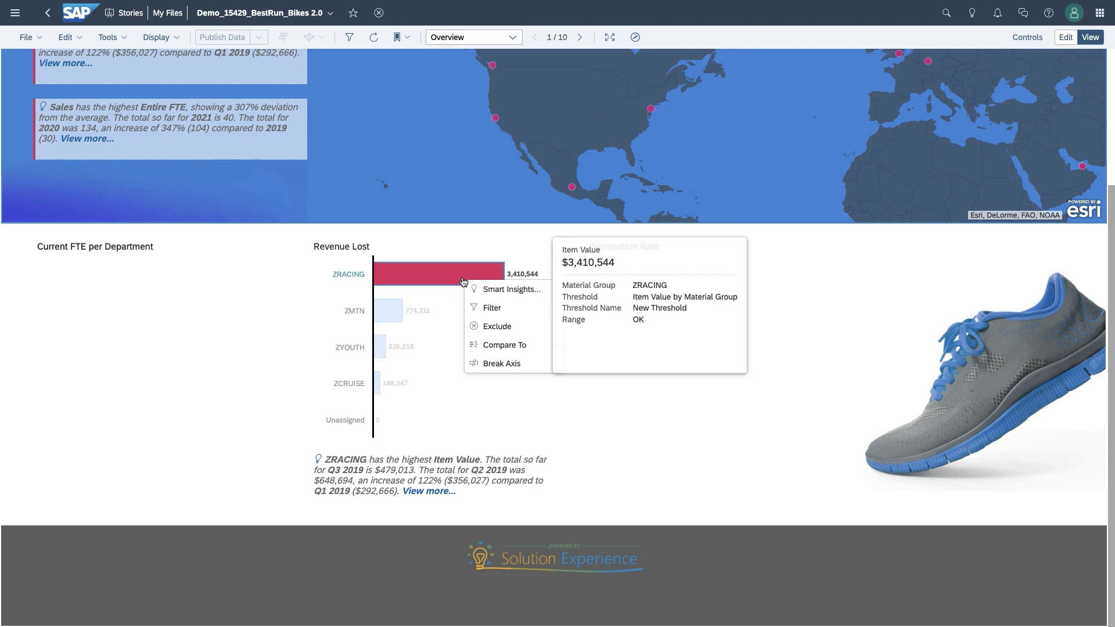
click(486, 290)
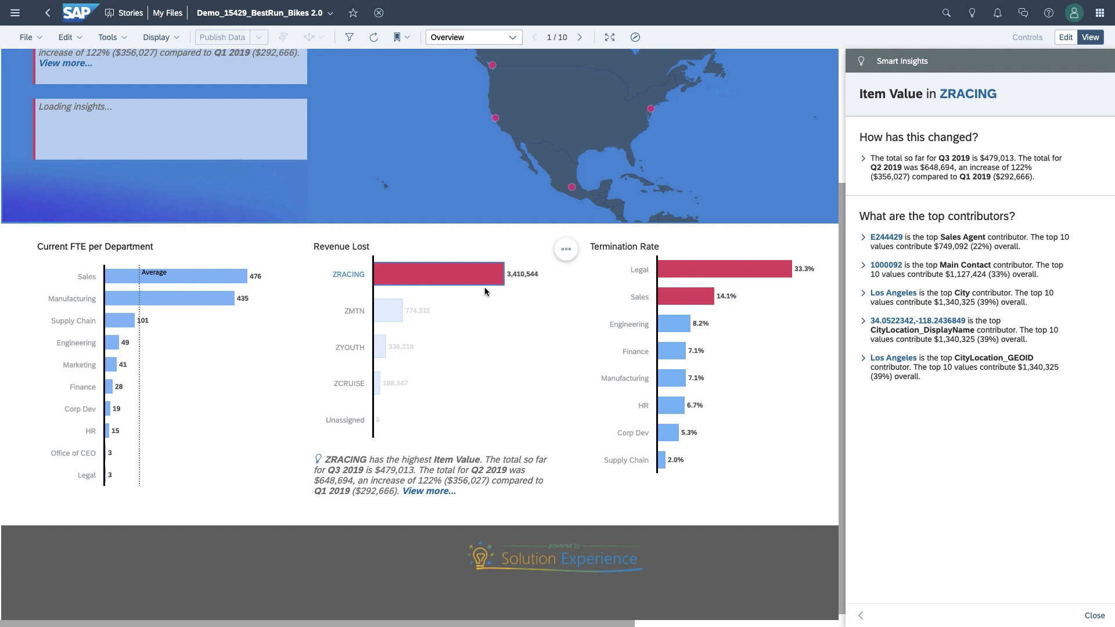
Step: Expand ZRACING's Item Value change and switch its chart from monthly to daily granularity
click(863, 160)
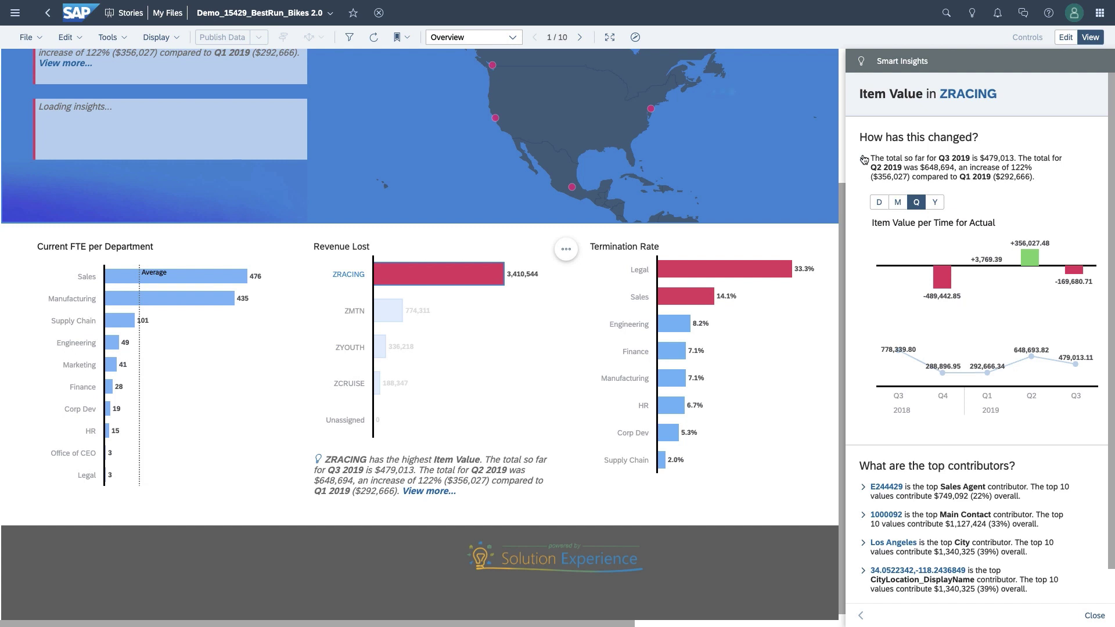
click(896, 203)
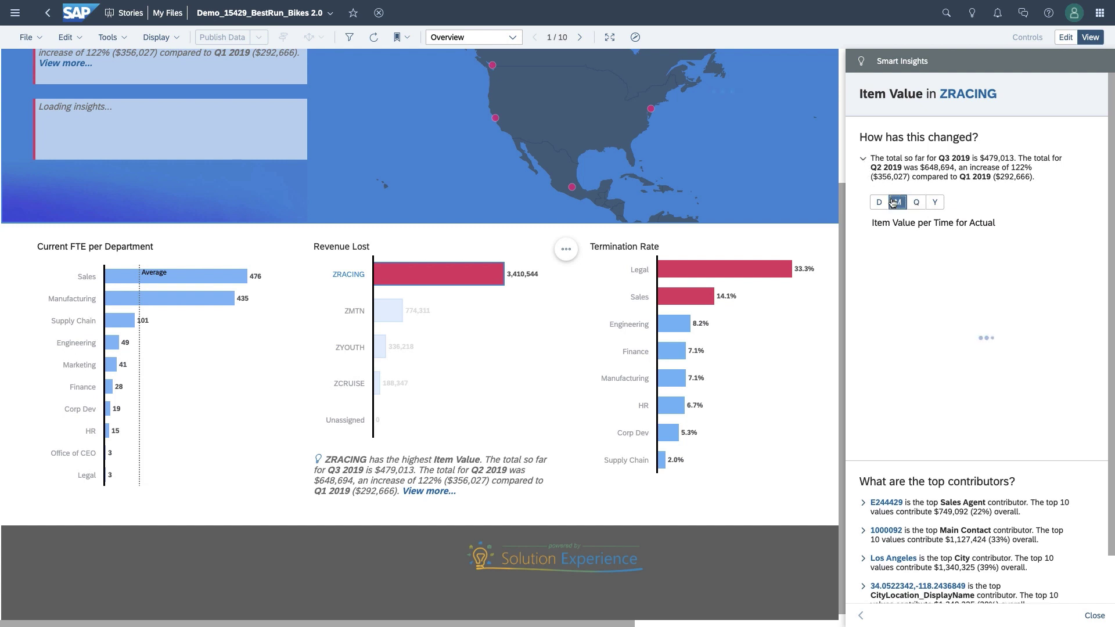
click(880, 203)
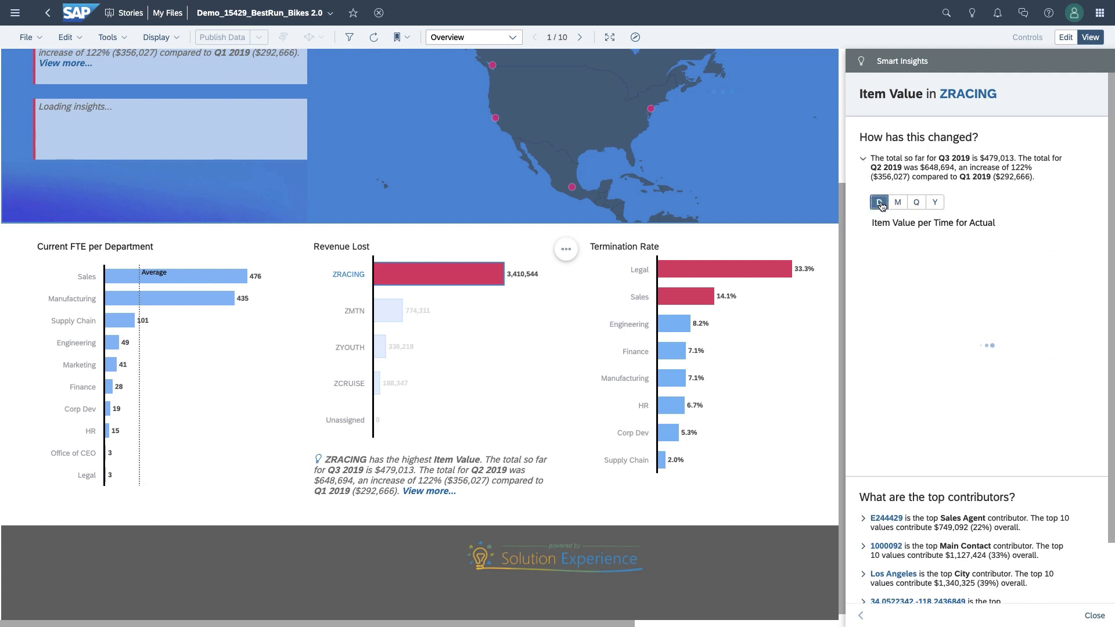
scroll(881, 205, down, 1)
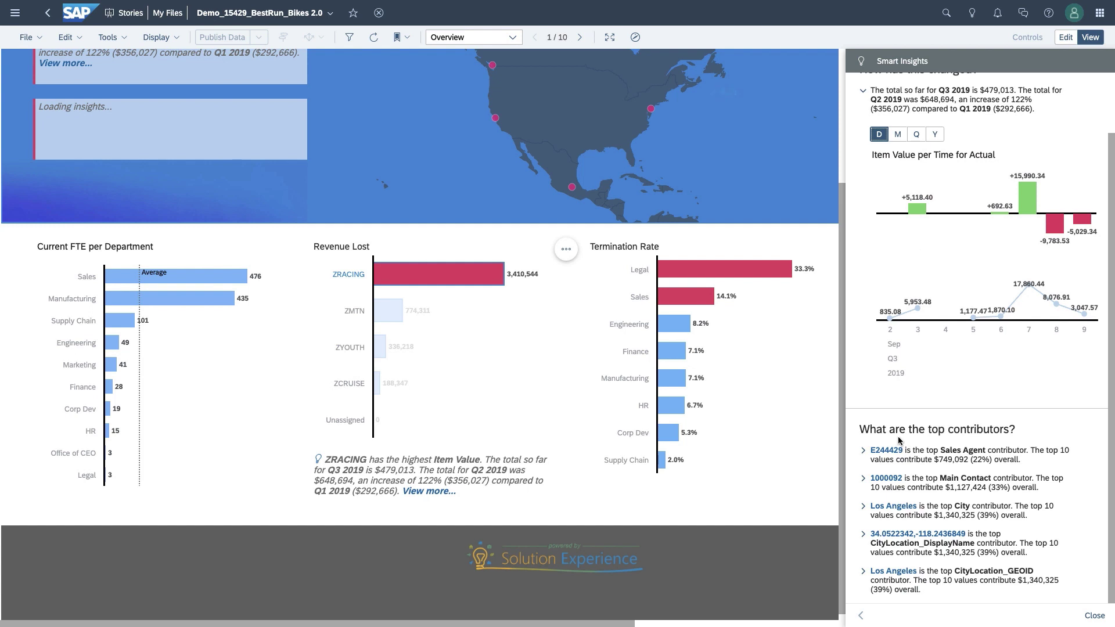
Step: Drill into Smart Insights for top Sales Agent E244429, return, and clear the ZRACING selection
click(864, 451)
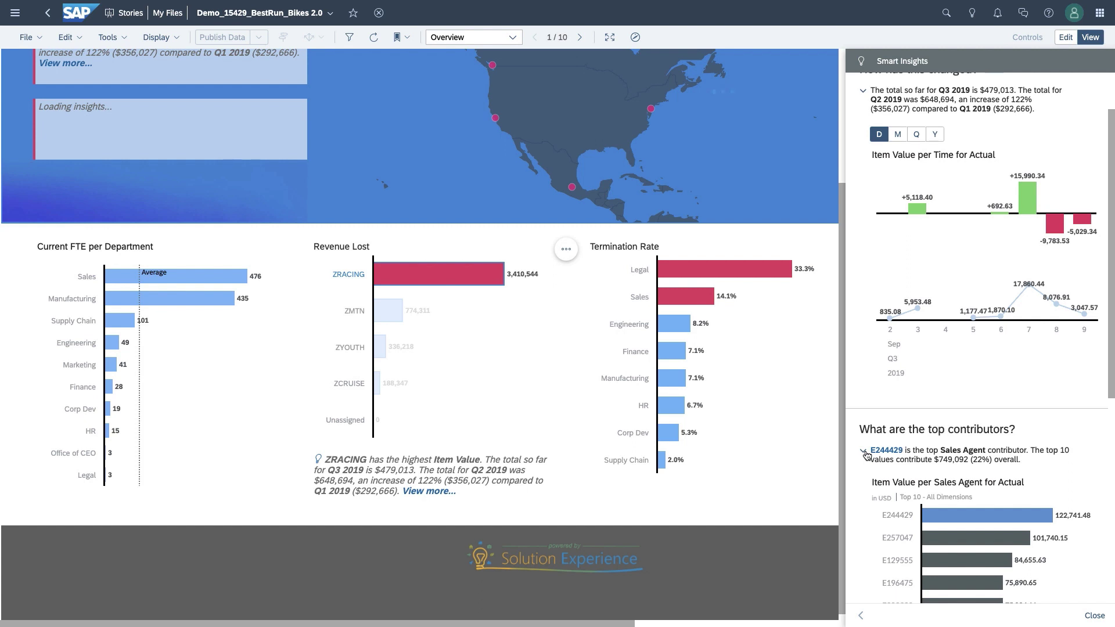
scroll(867, 453, down, 3)
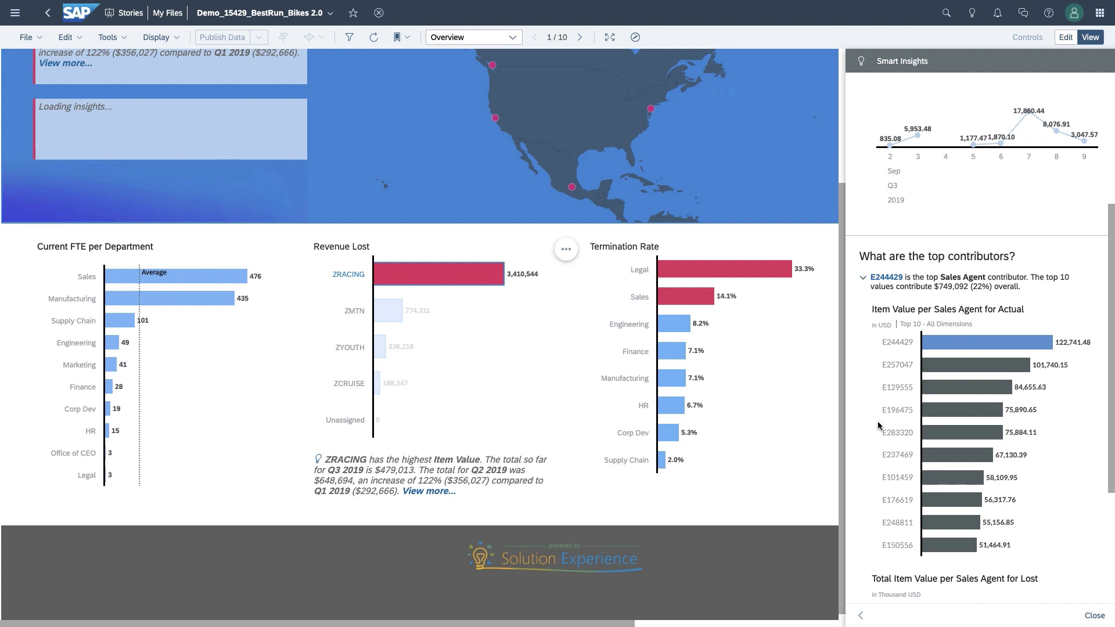
click(957, 342)
click(975, 349)
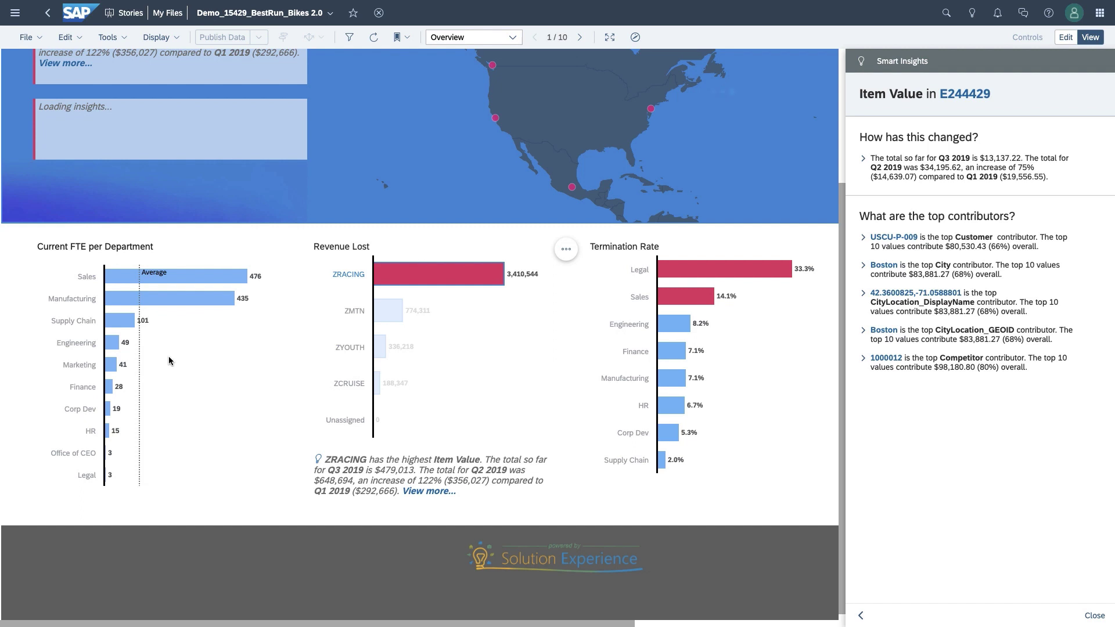
click(860, 617)
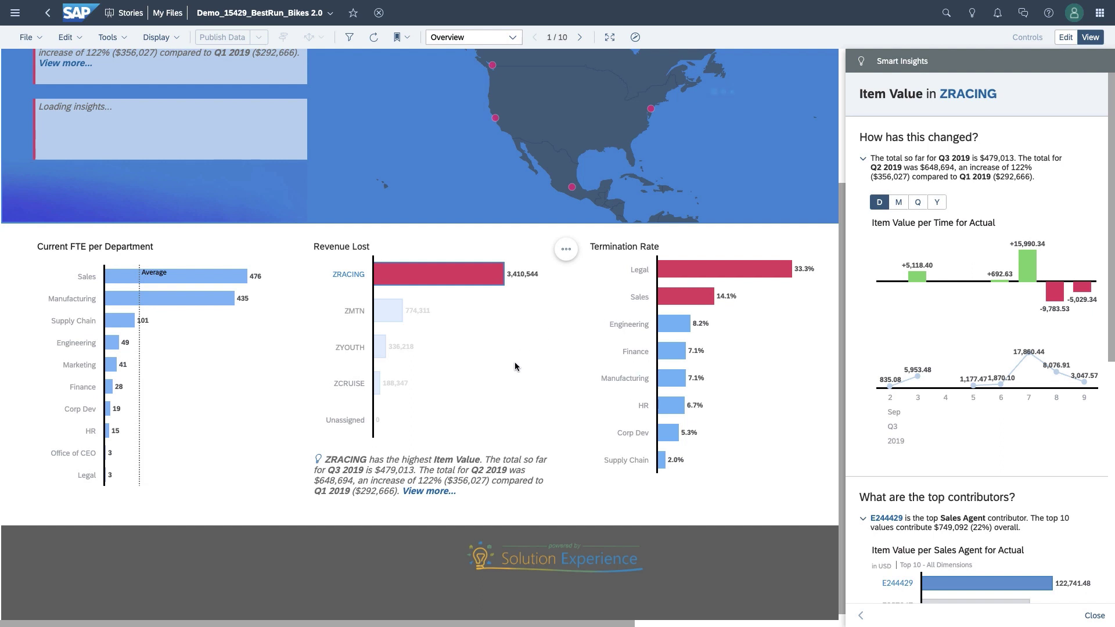
click(491, 366)
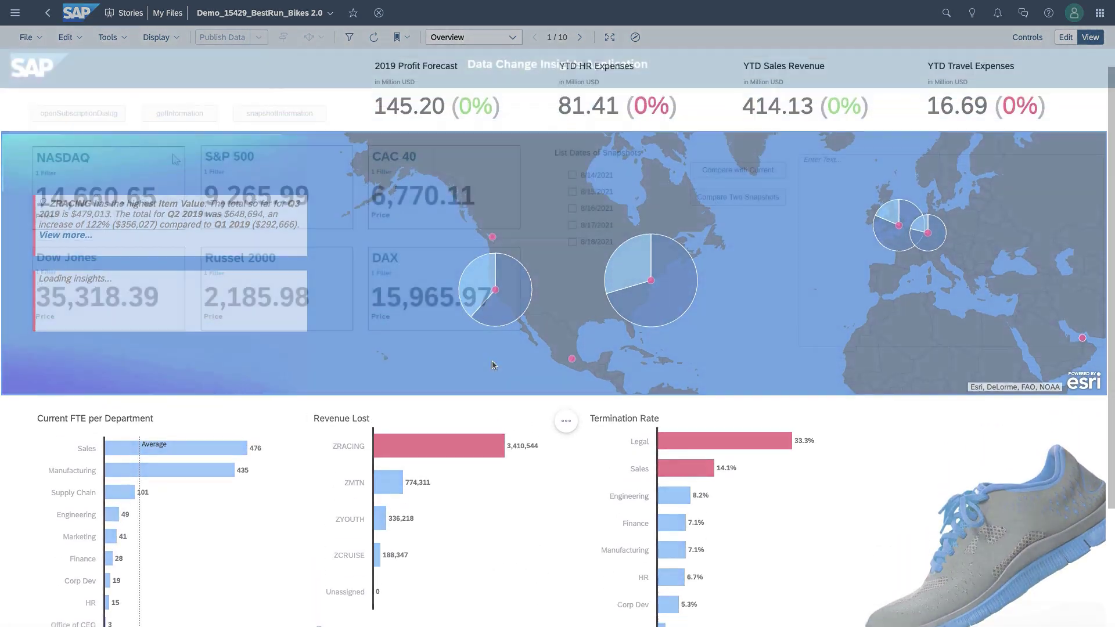
Step: Unsubscribe the CAC 40 tile from Data Change Insights, leaving S&P 500 unchanged
click(192, 158)
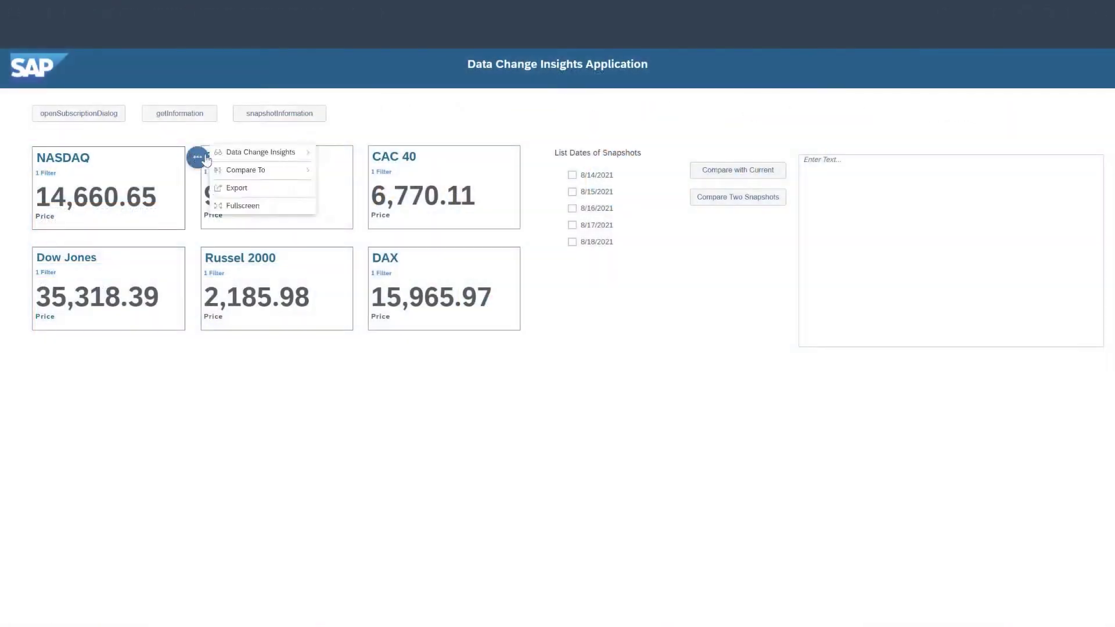
mouse_move(244, 154)
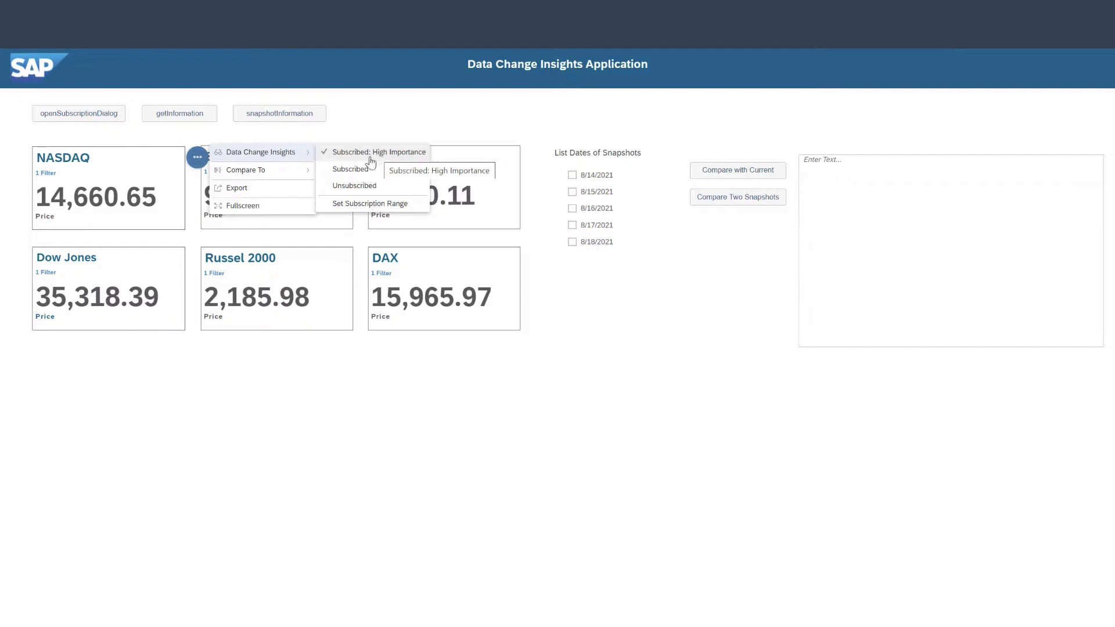
click(341, 244)
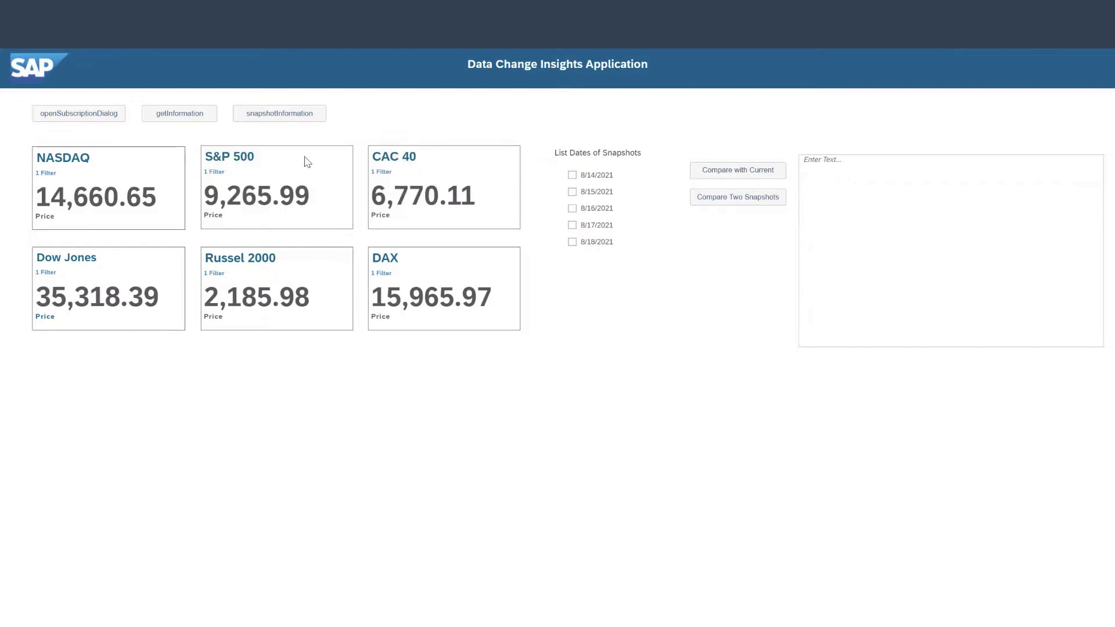
click(364, 156)
mouse_move(430, 151)
click(535, 184)
Step: Bring up the Set Subscription Range settings for Russel 2000's data change insights
click(198, 257)
mouse_move(262, 253)
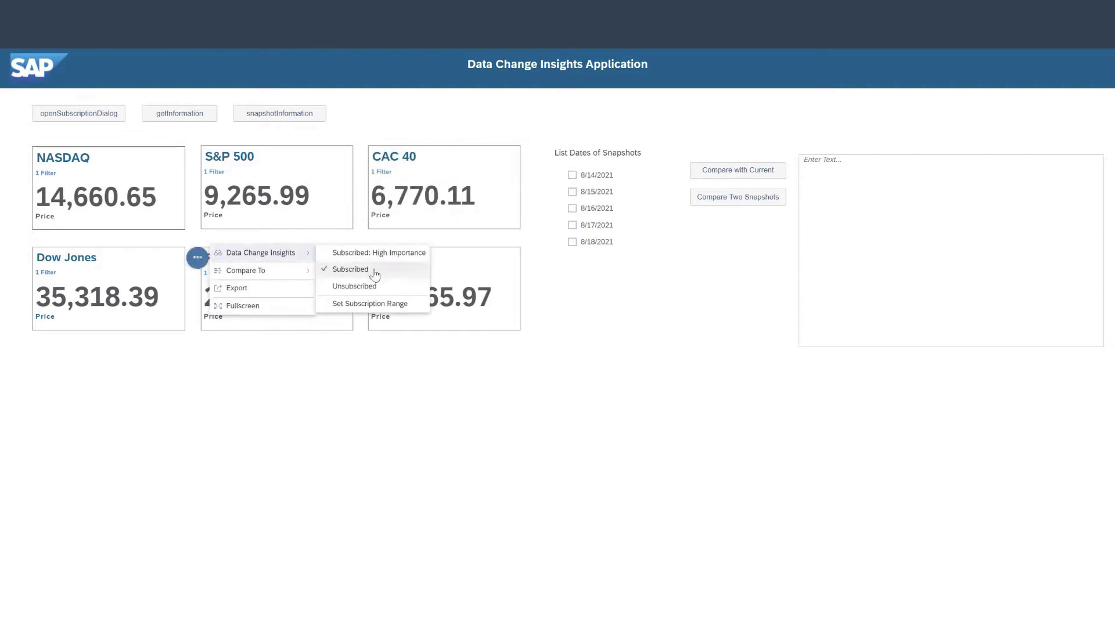
click(377, 304)
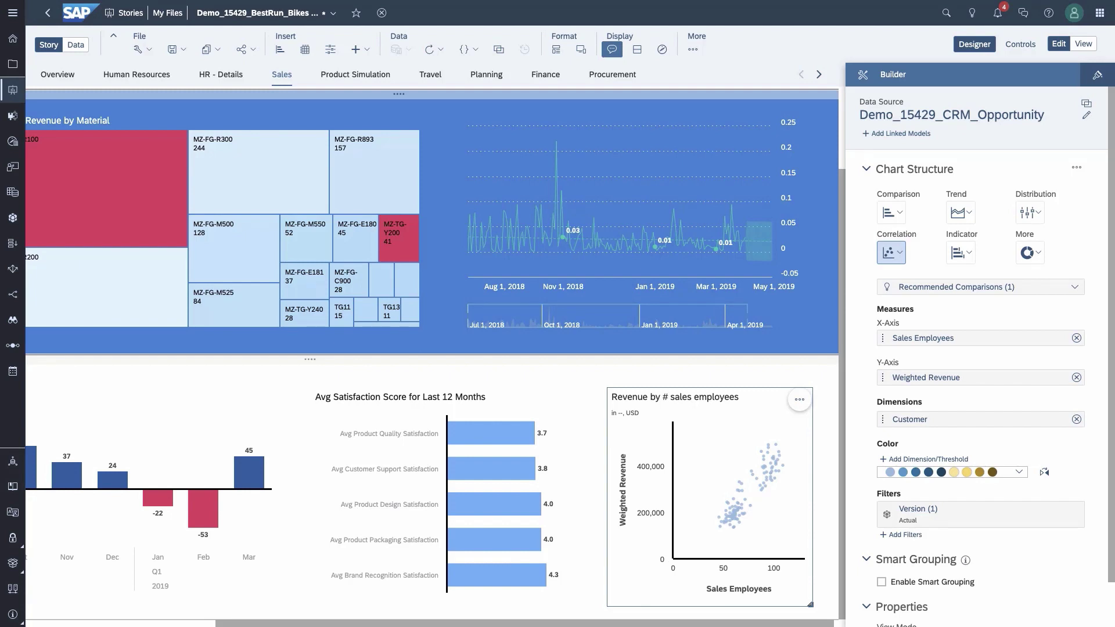
Step: In the Builder panel, check Enable Smart Grouping and set Number of Groups to 3
click(898, 259)
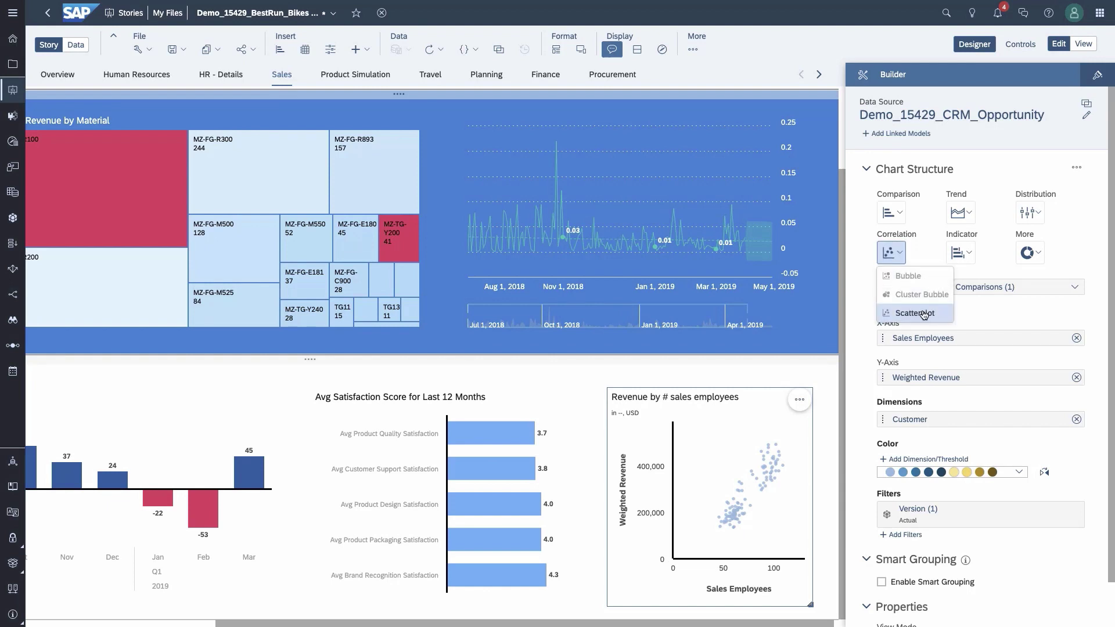
click(990, 316)
scroll(989, 315, down, 1)
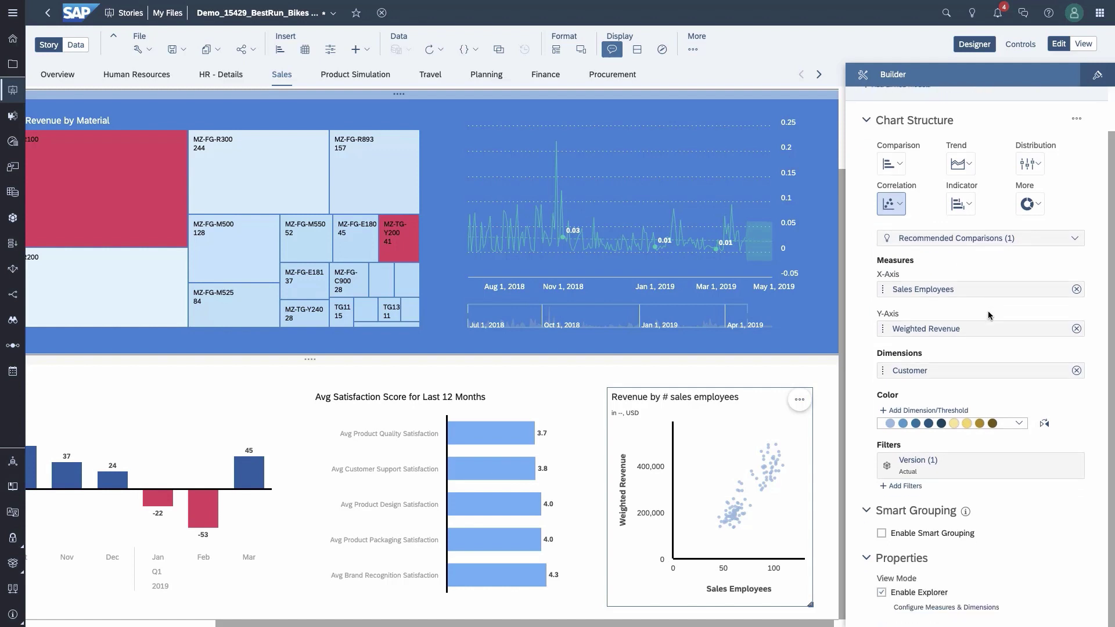
click(882, 533)
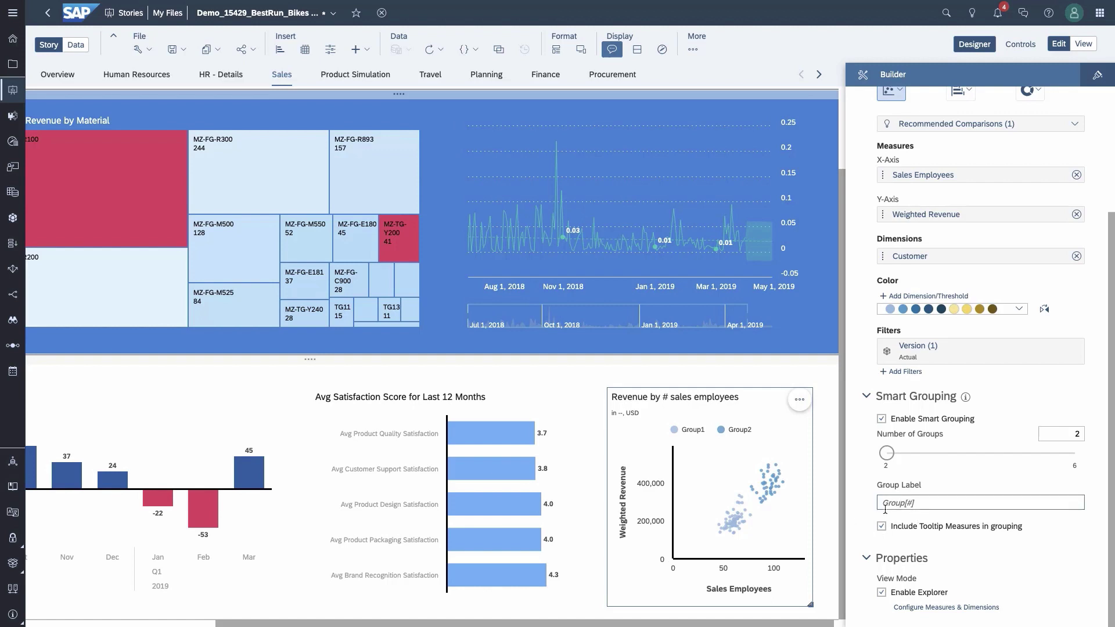
scroll(898, 511, up, 1)
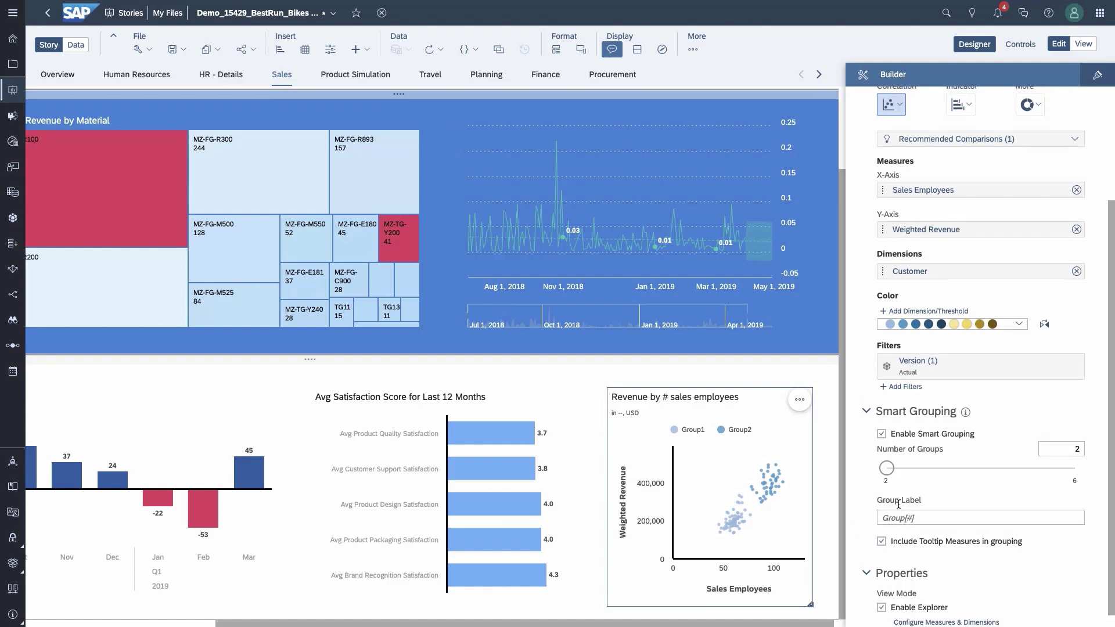
drag(887, 470, 917, 471)
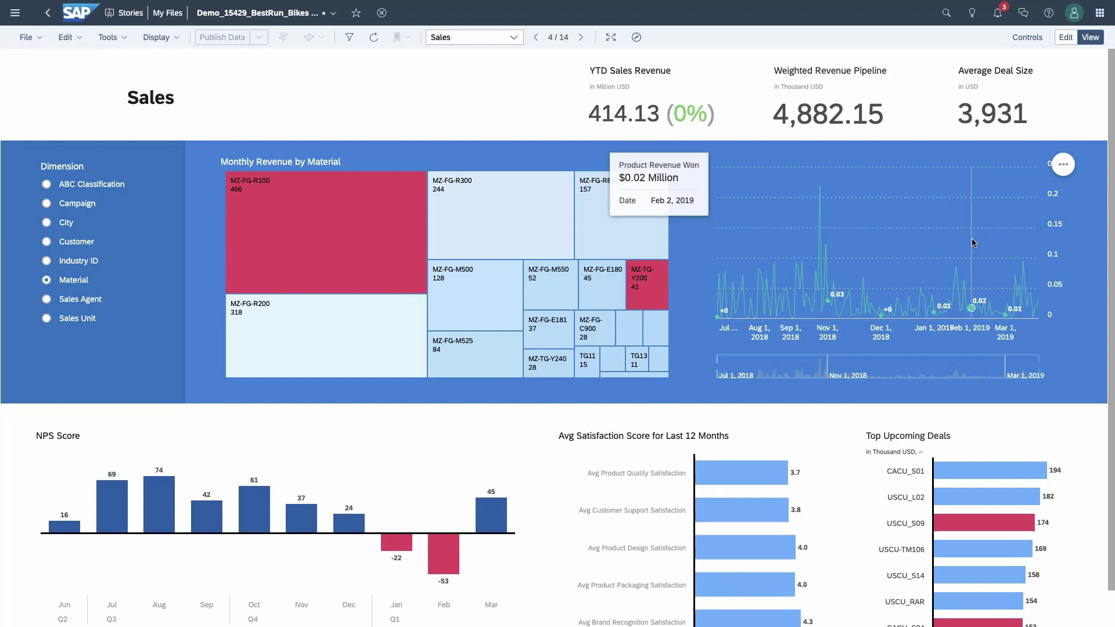
Step: Add a Triple Exponential Smoothing forecast from the line chart's Forecast advanced options
click(1058, 164)
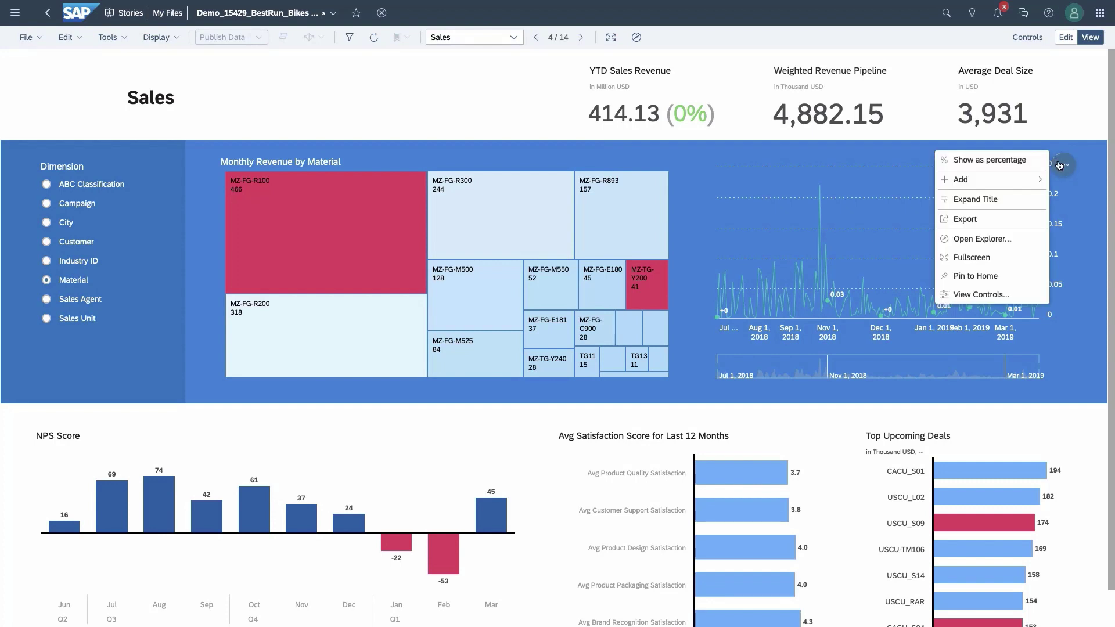
mouse_move(1031, 181)
mouse_move(917, 186)
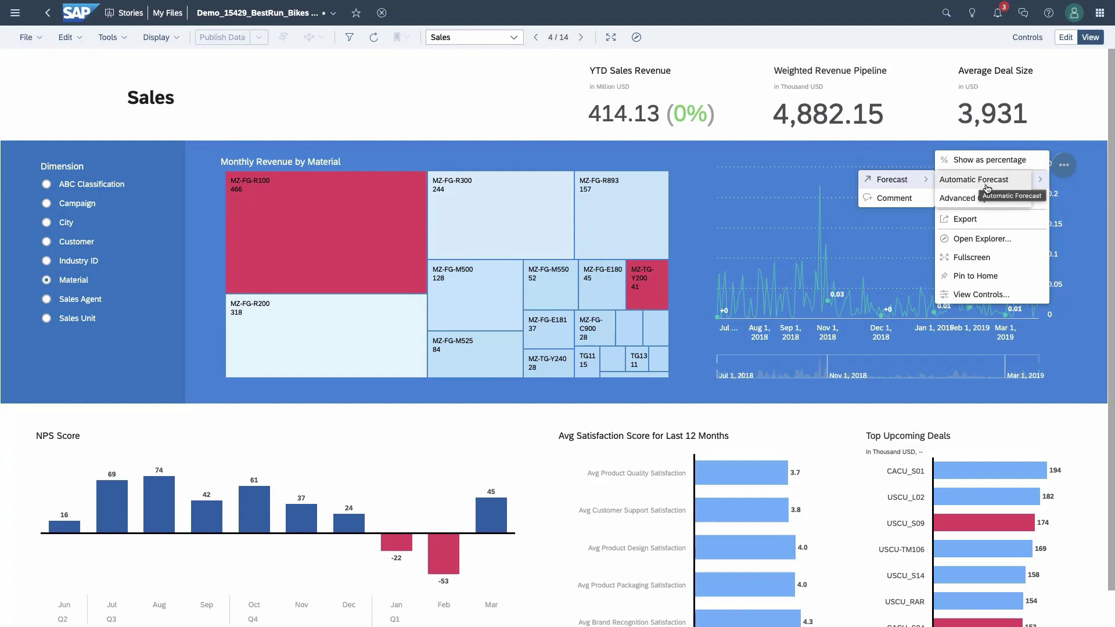
mouse_move(983, 200)
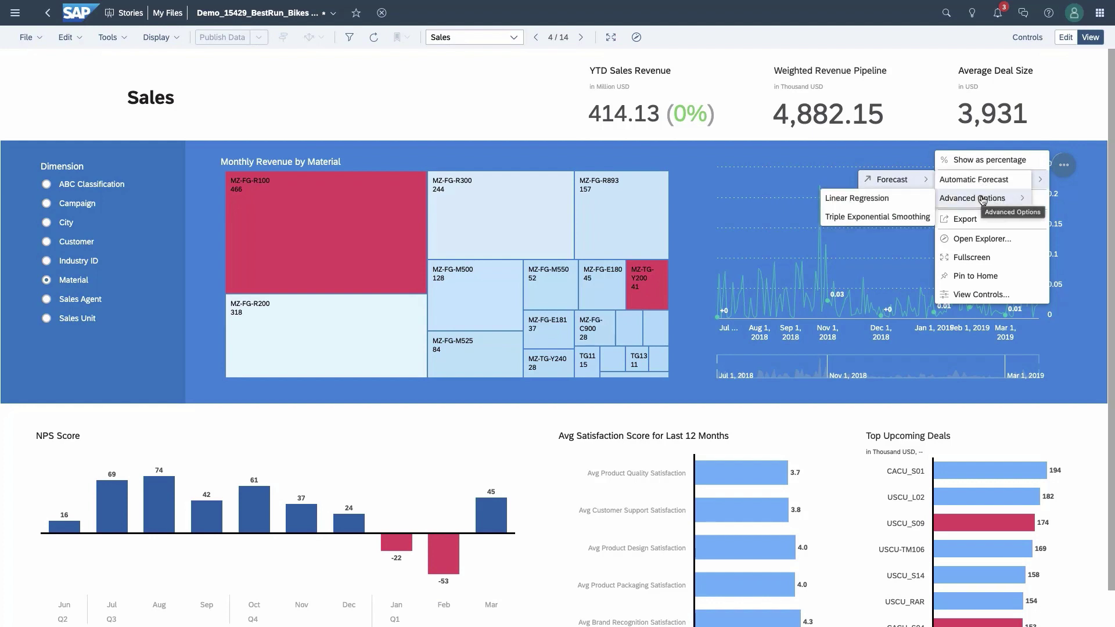
click(903, 214)
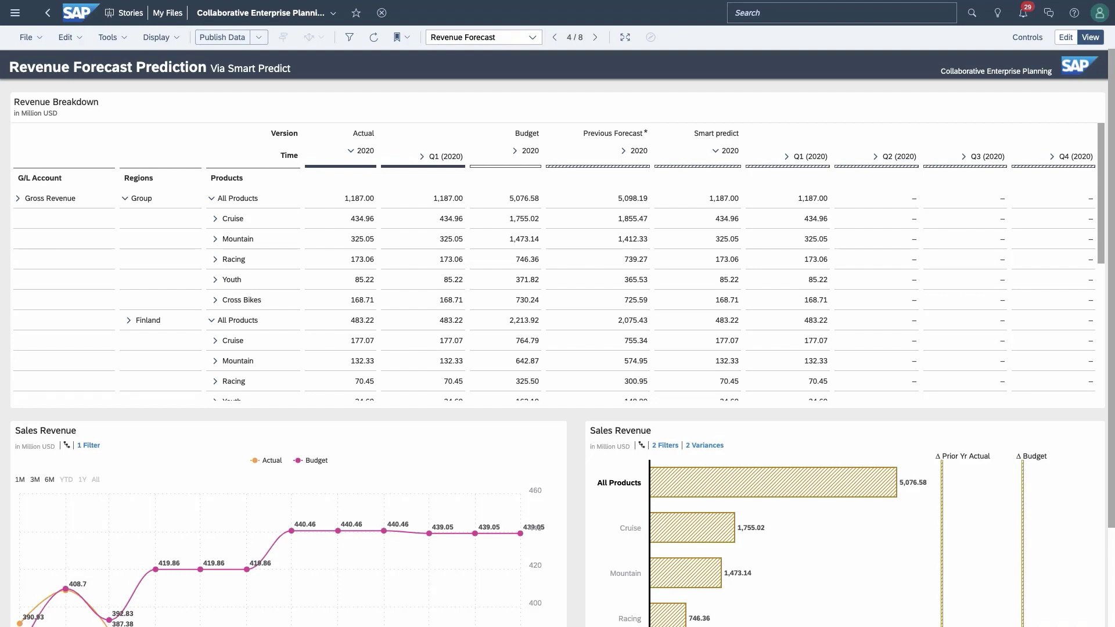
Step: Select the All Products Q1 (2020) cell and start a Predictive Forecast from Tools
click(454, 203)
click(106, 38)
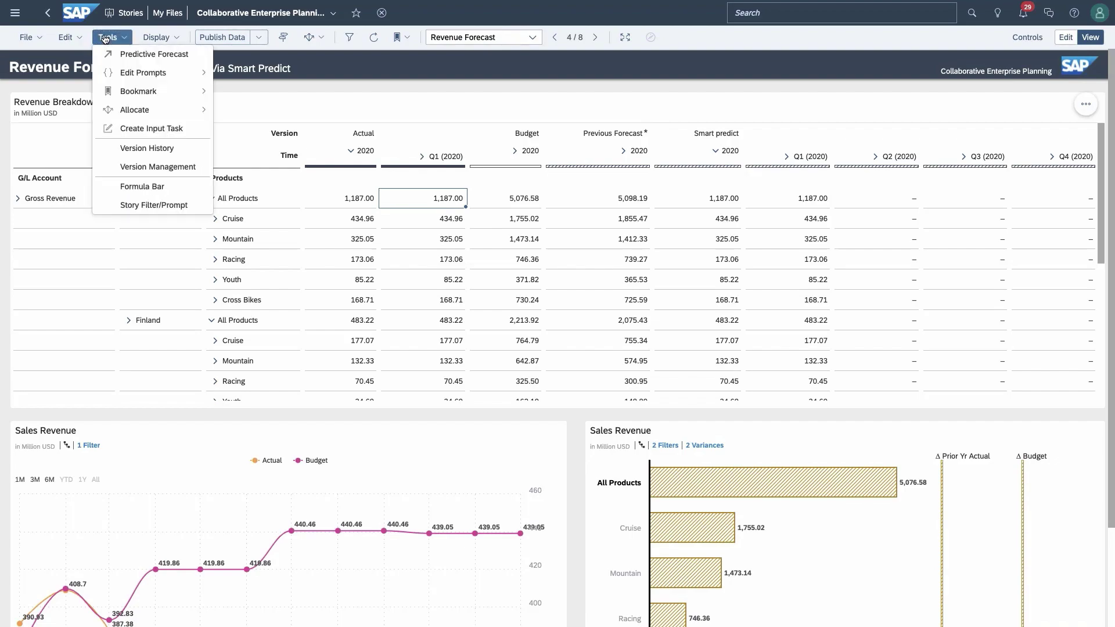
click(135, 55)
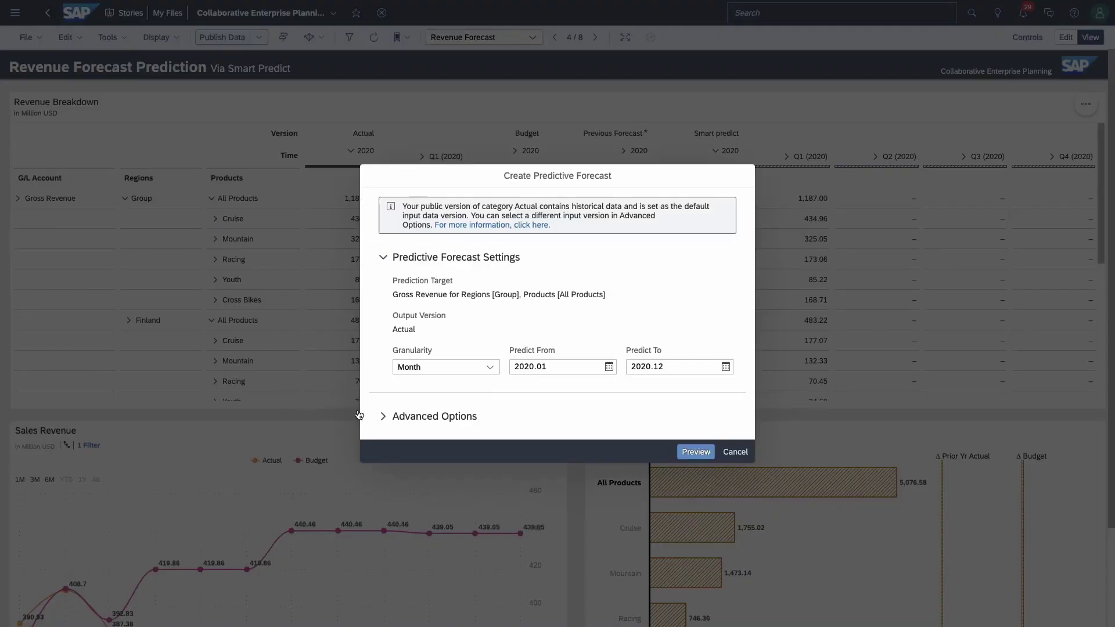
Step: Check the Advanced Options algorithm list, keep Automatic Forecast, and cancel the forecast
click(383, 416)
click(513, 410)
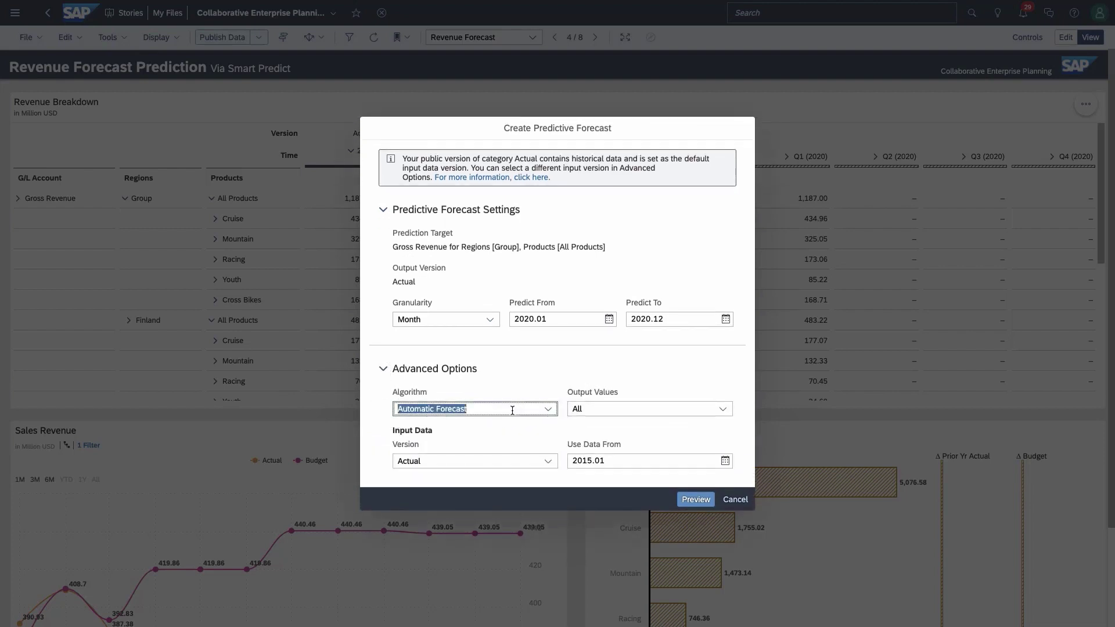
click(547, 409)
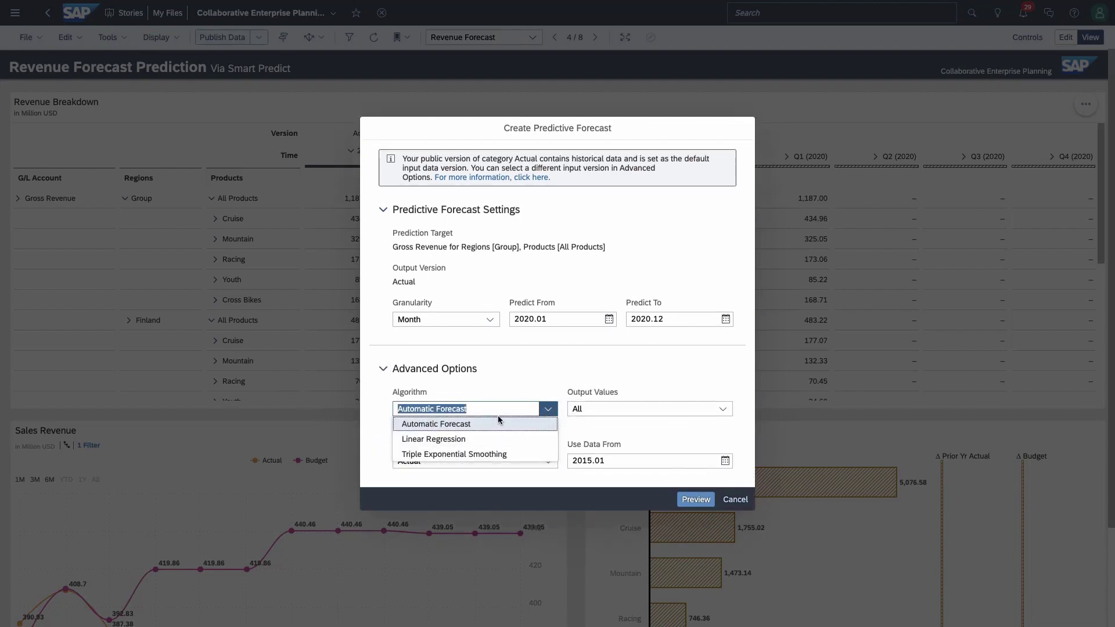
click(498, 393)
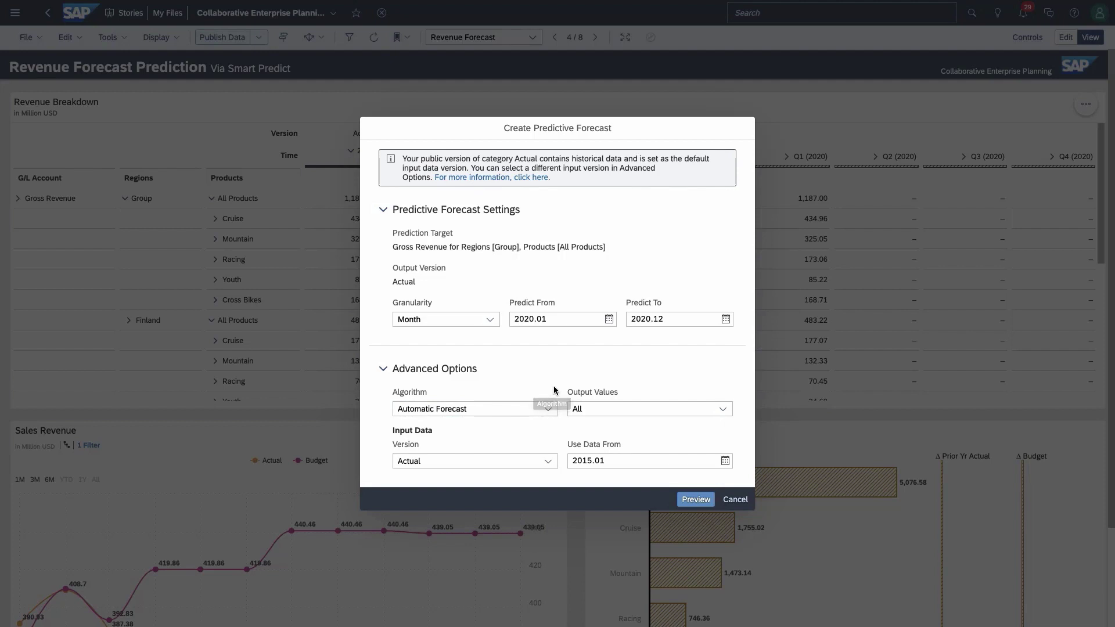
click(735, 499)
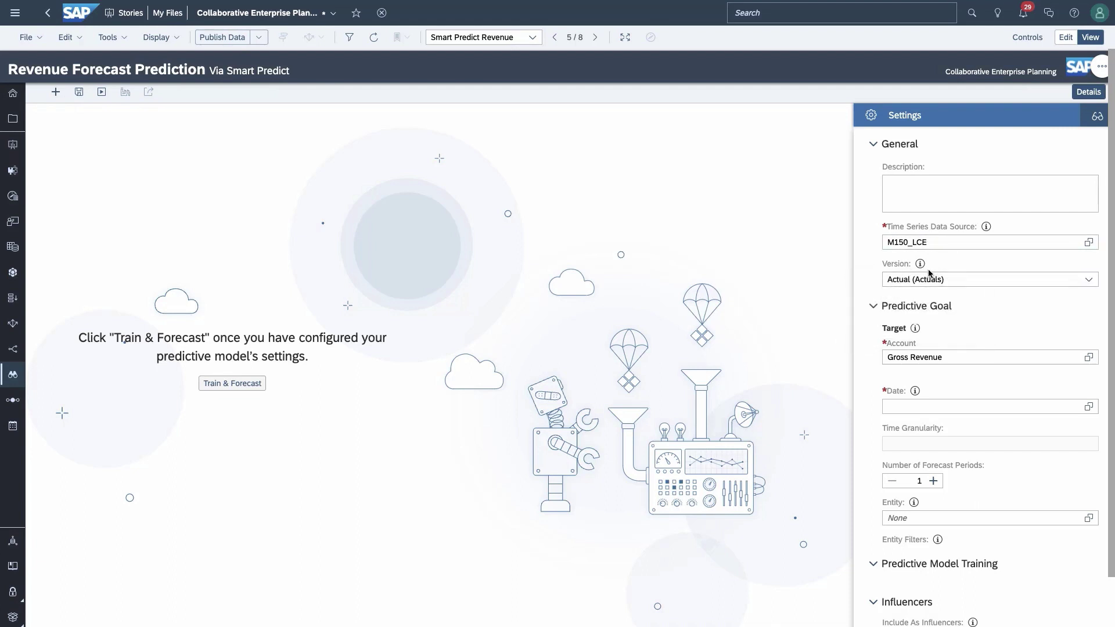
Step: Set the prediction Date to Time and the number of forecast periods to 9
scroll(928, 273, down, 1)
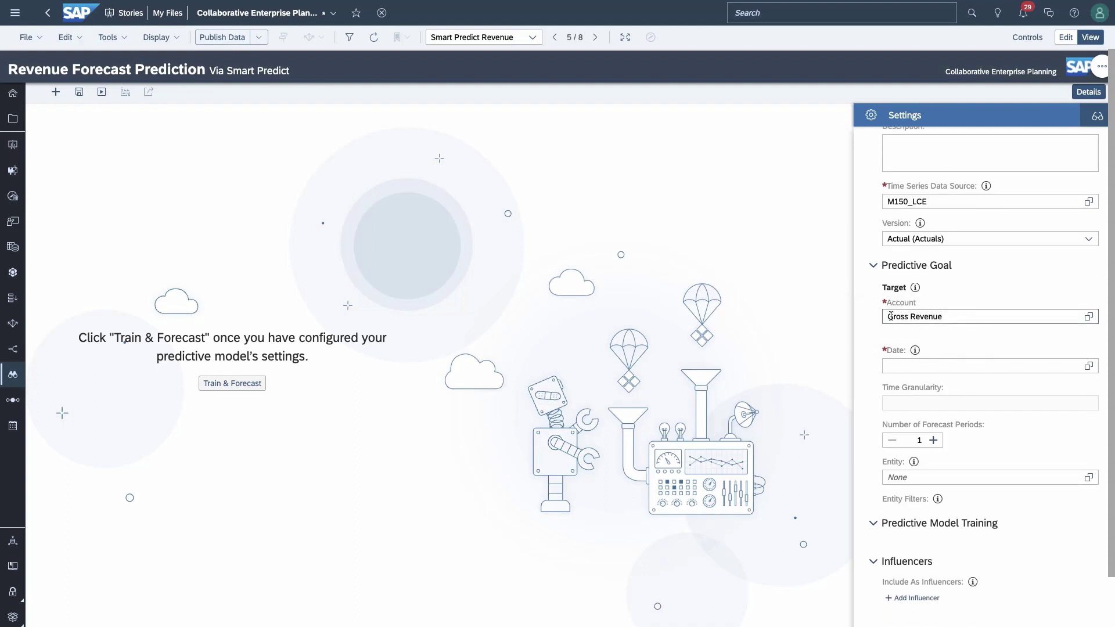
click(1088, 366)
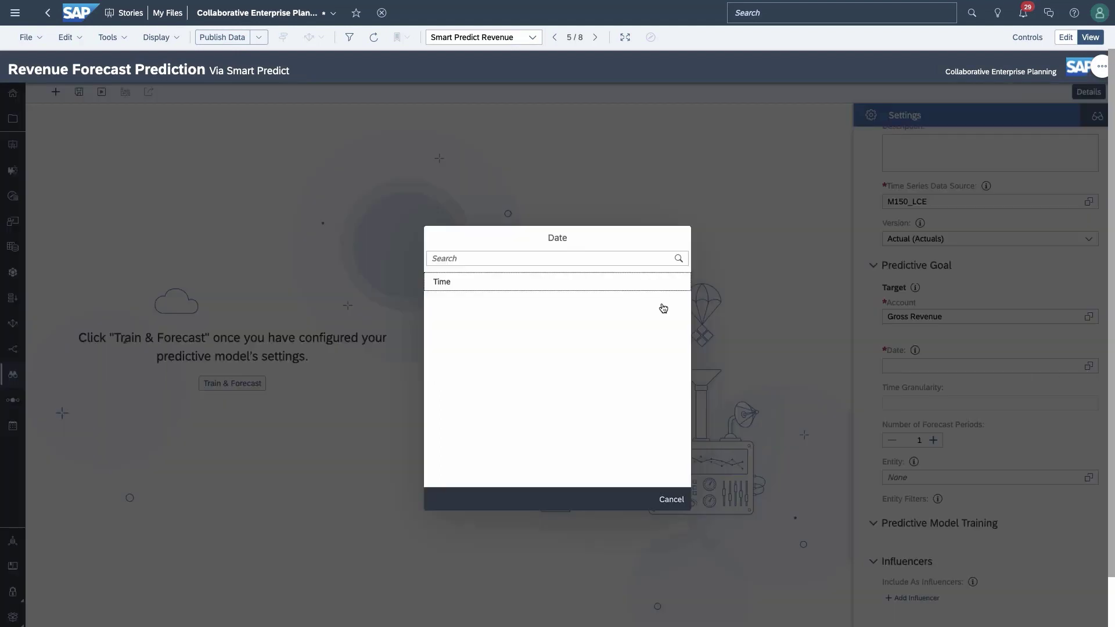
click(500, 282)
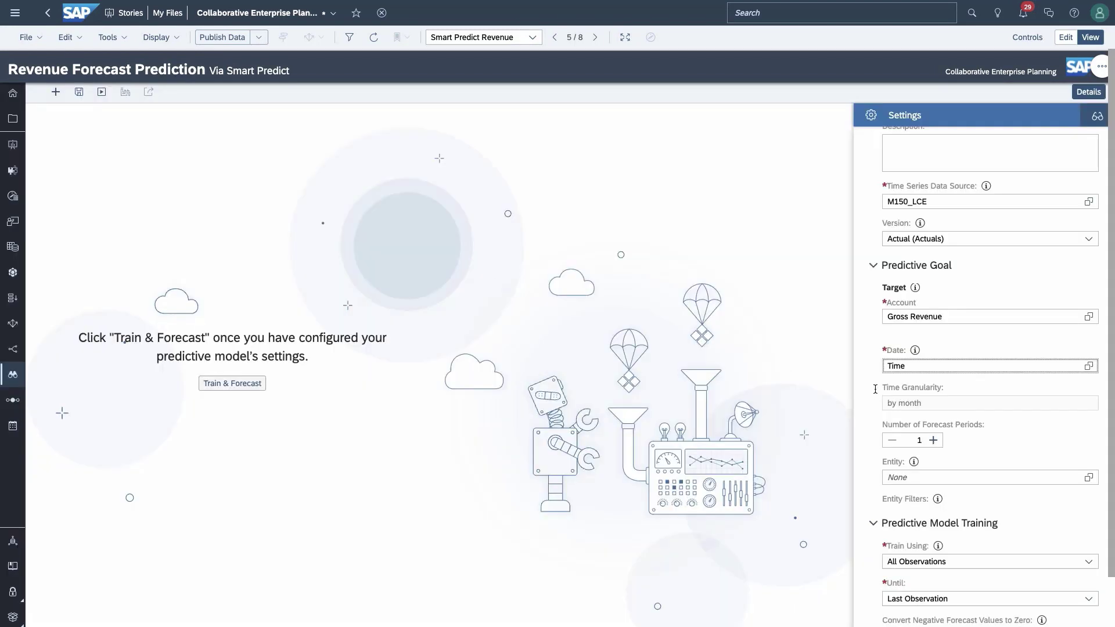
scroll(875, 389, down, 1)
click(933, 387)
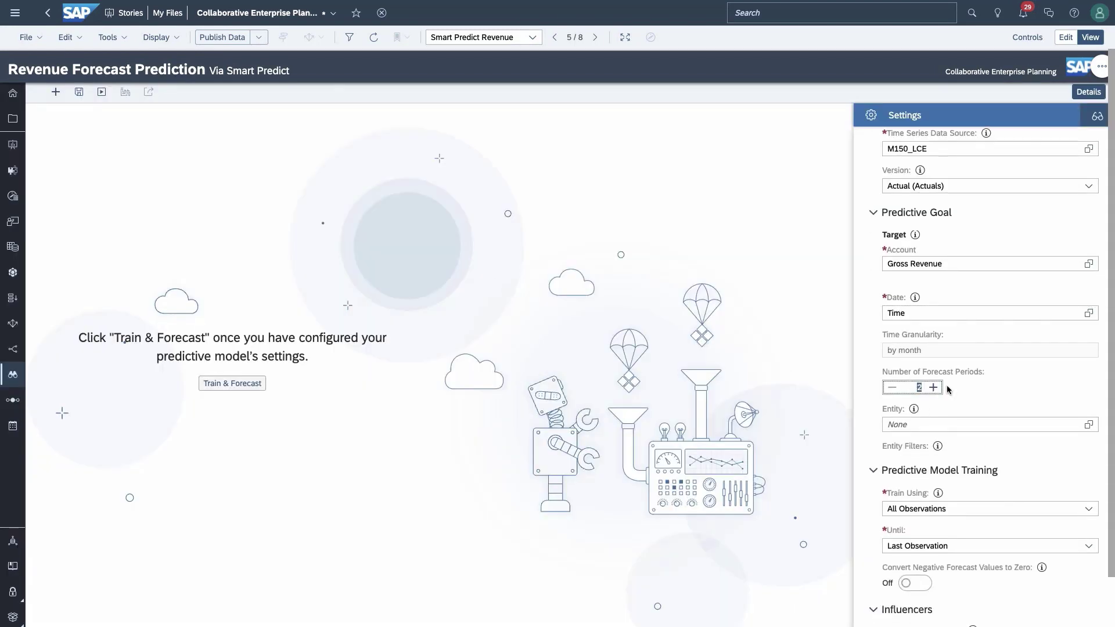
text(9)
click(983, 401)
Step: Add Products.Bike Type and Regions as the forecast entities
mouse_move(909, 413)
click(1086, 427)
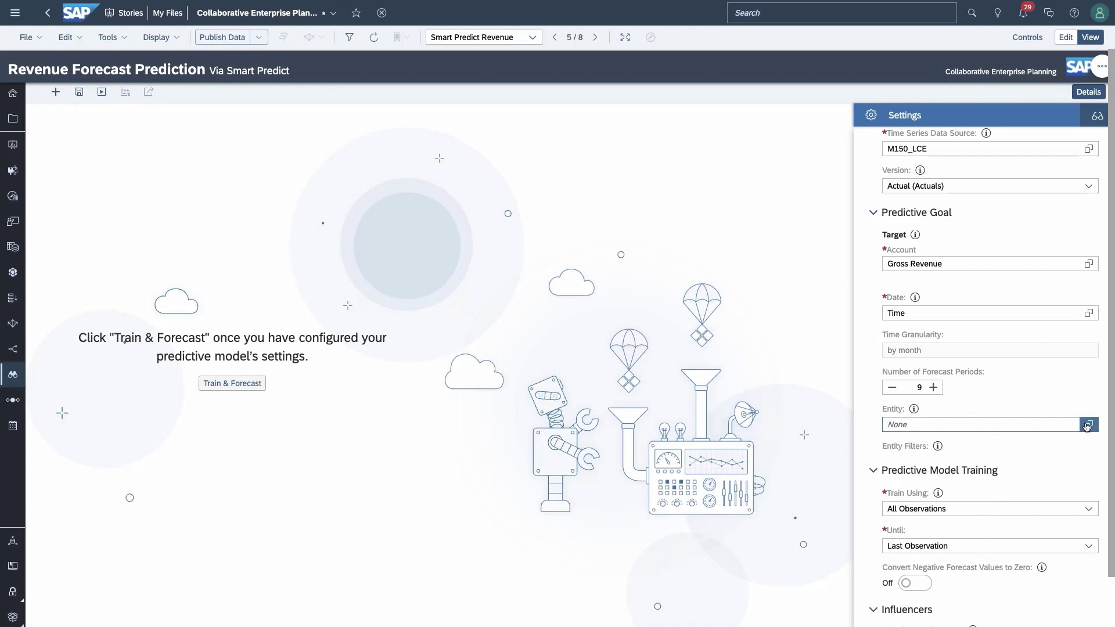
click(510, 260)
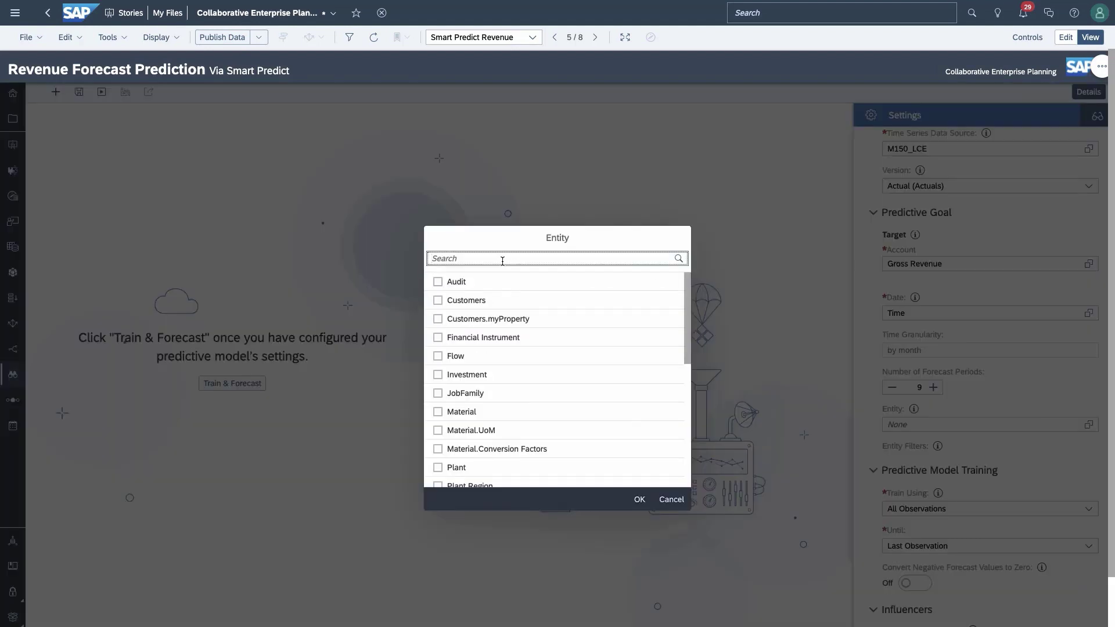
text(bike)
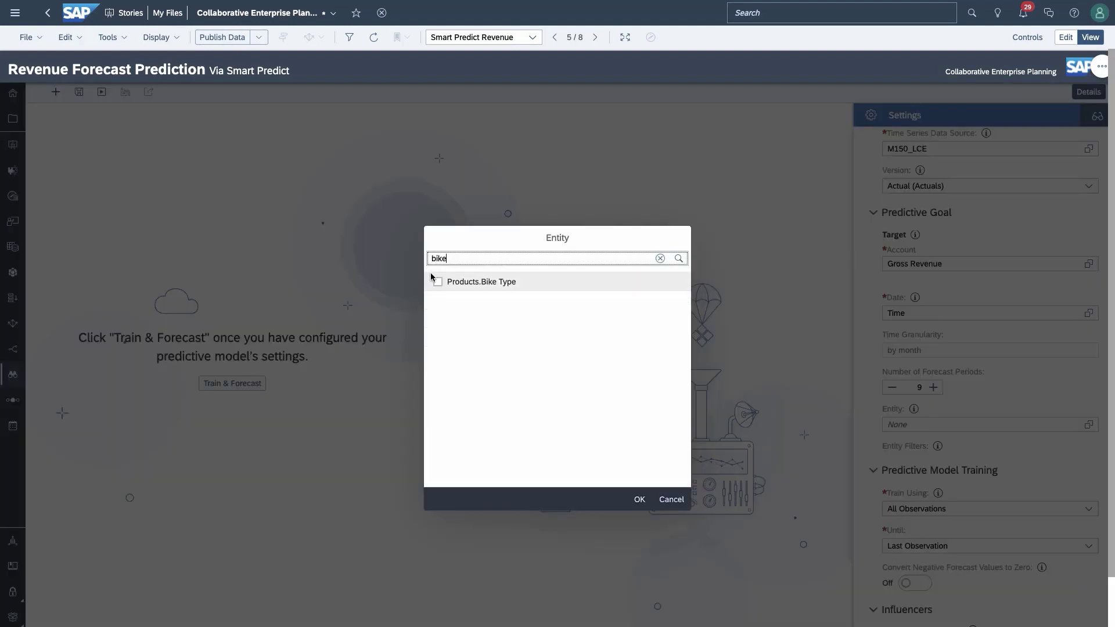
click(438, 281)
drag(456, 258, 391, 258)
text(re)
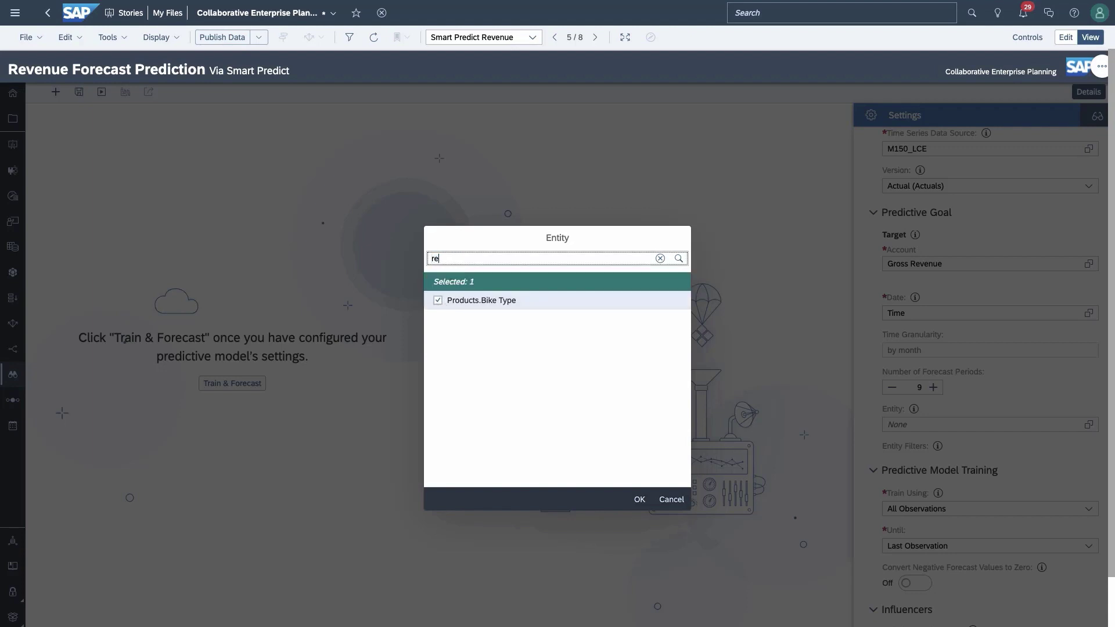
text(gion)
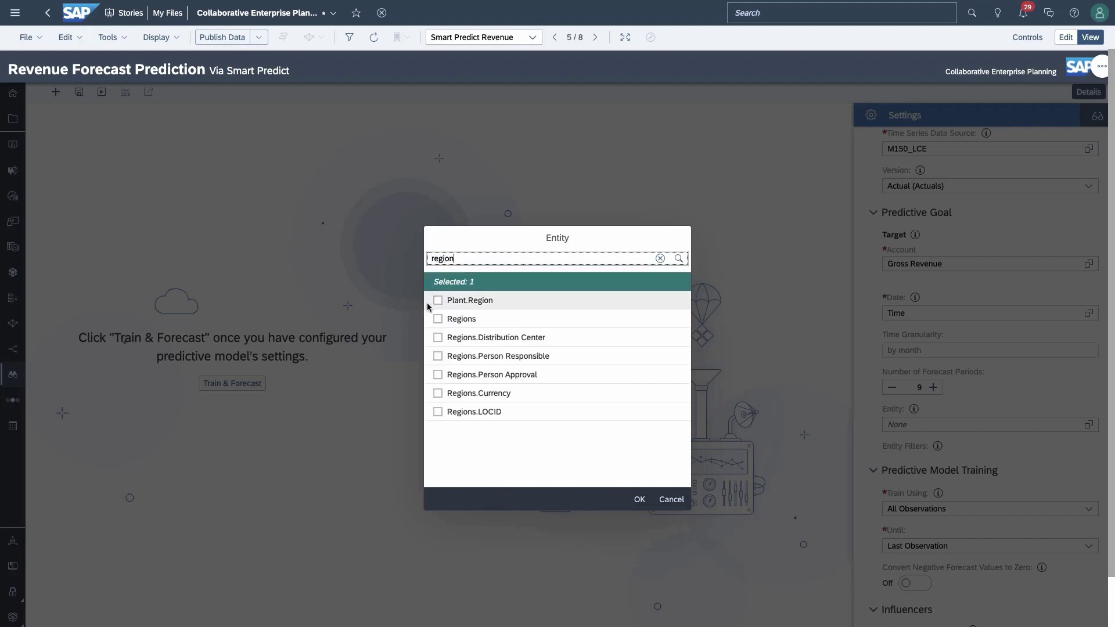
click(438, 319)
click(639, 499)
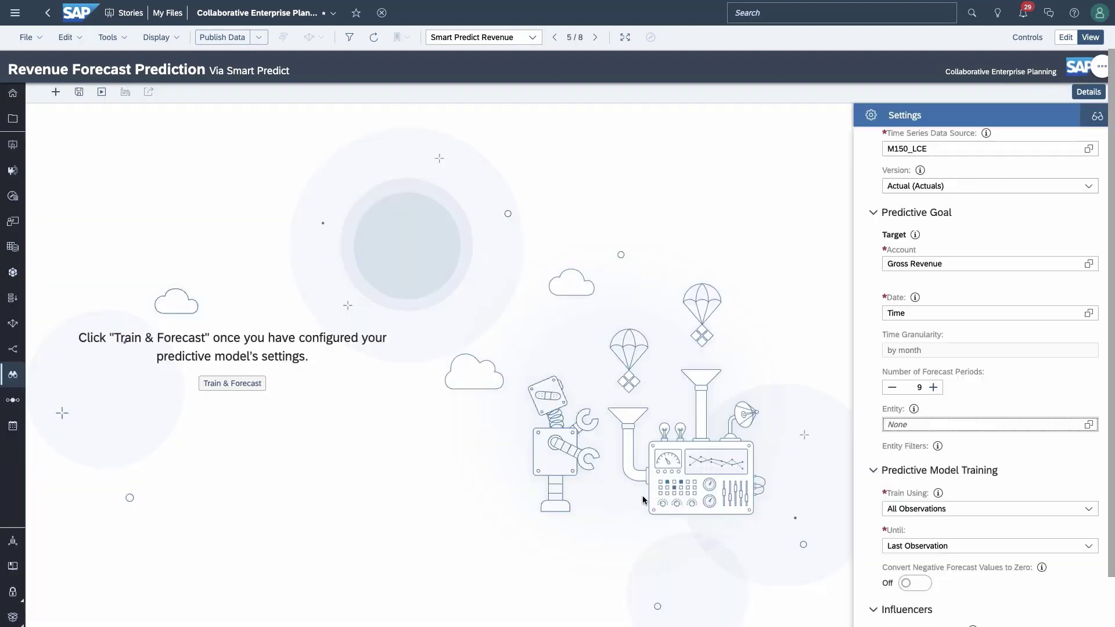
scroll(944, 458, down, 1)
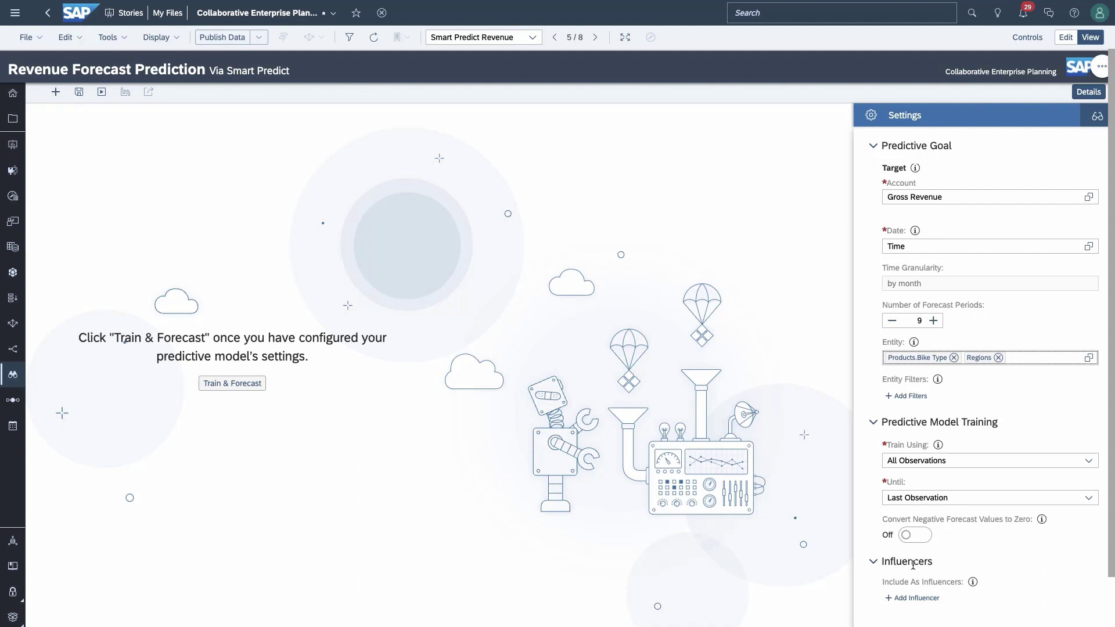
scroll(913, 564, down, 1)
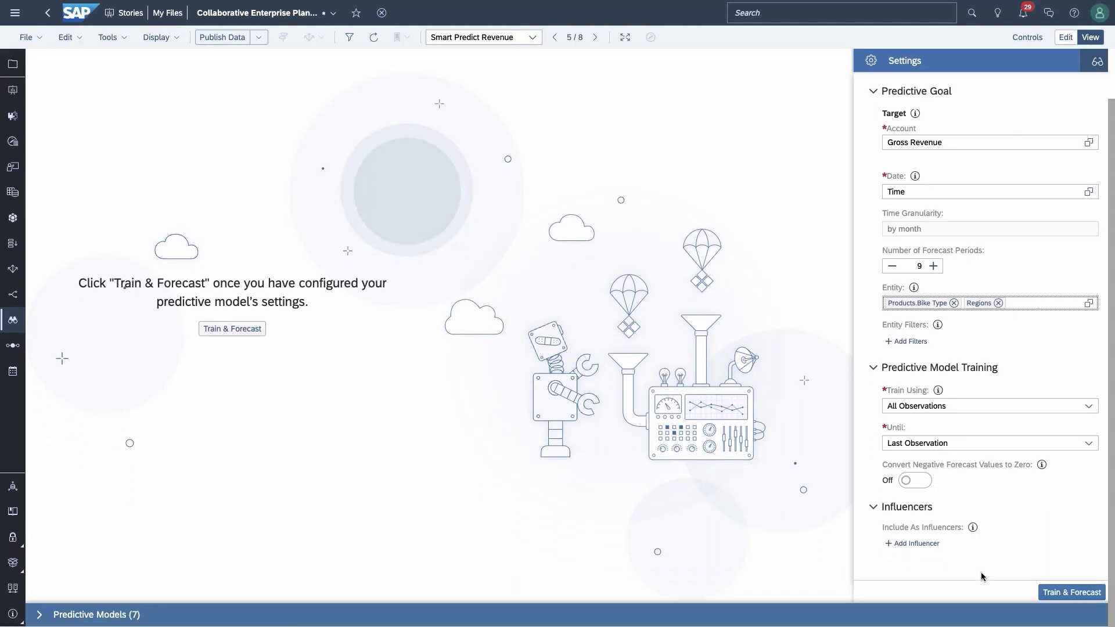
Step: Train the forecast model and view the Explanation for E-Bike in Business Unit A
click(1074, 593)
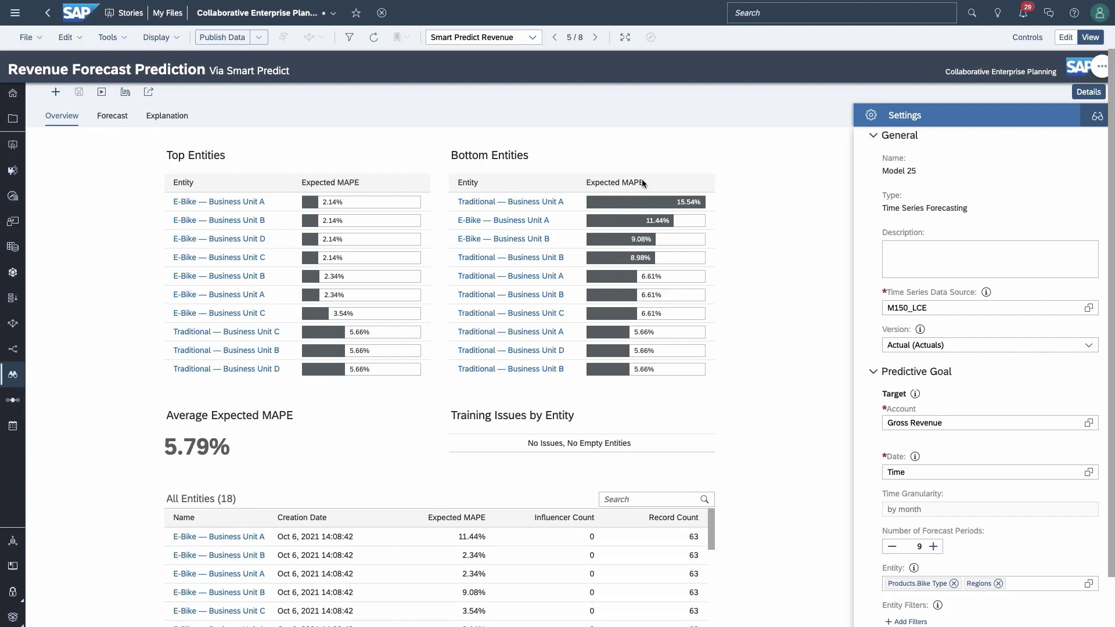
click(229, 202)
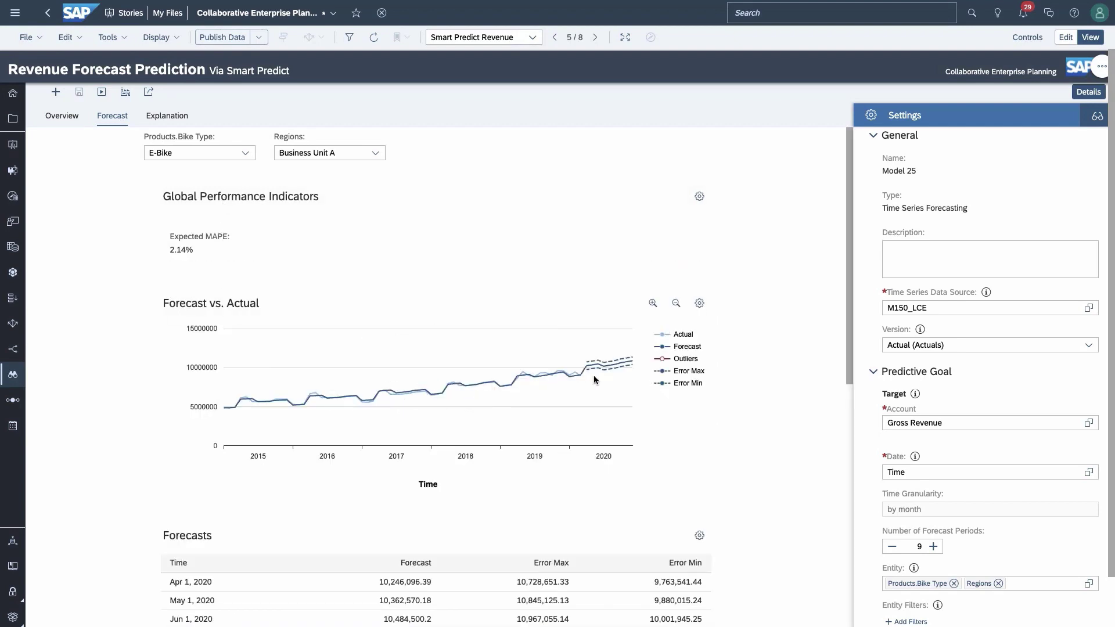
click(158, 118)
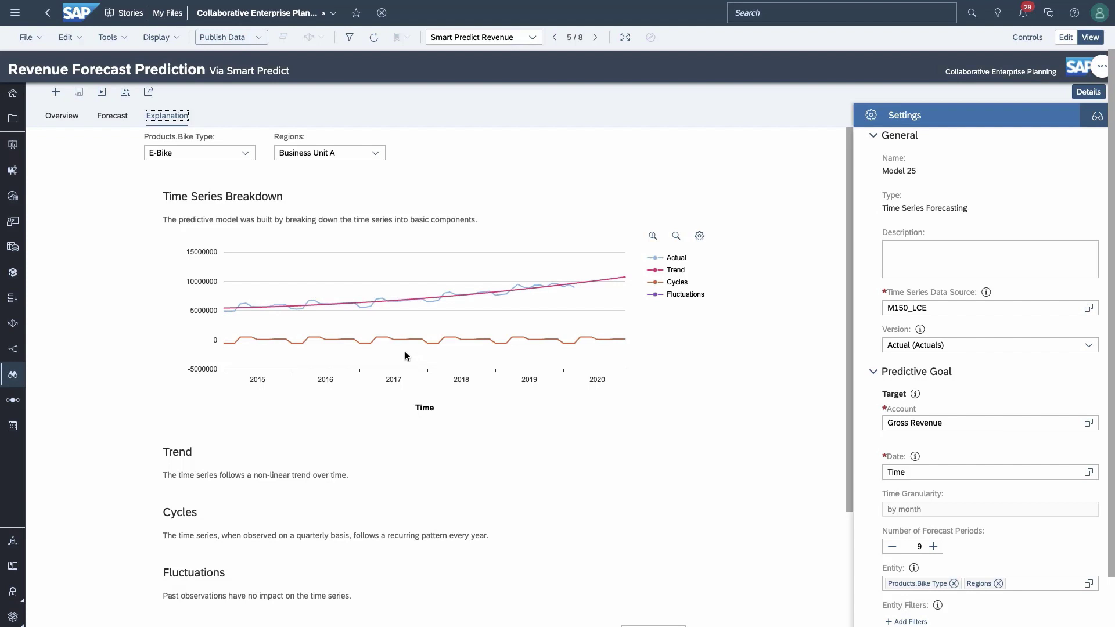
Step: Save the forecast into the Smart predict (Forecast) private version
click(124, 93)
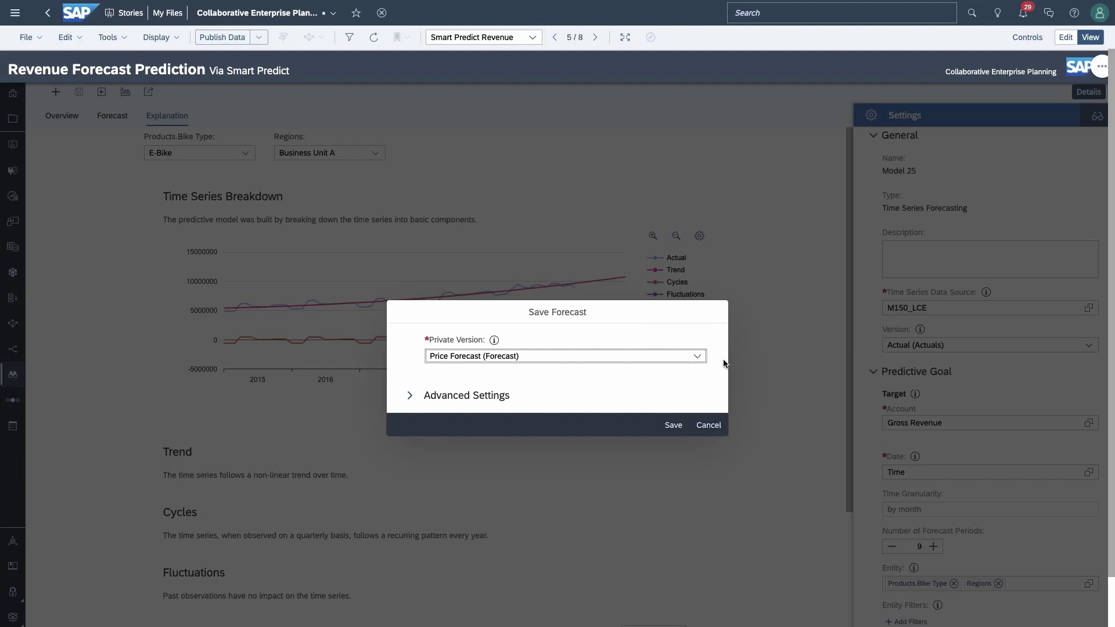
click(696, 360)
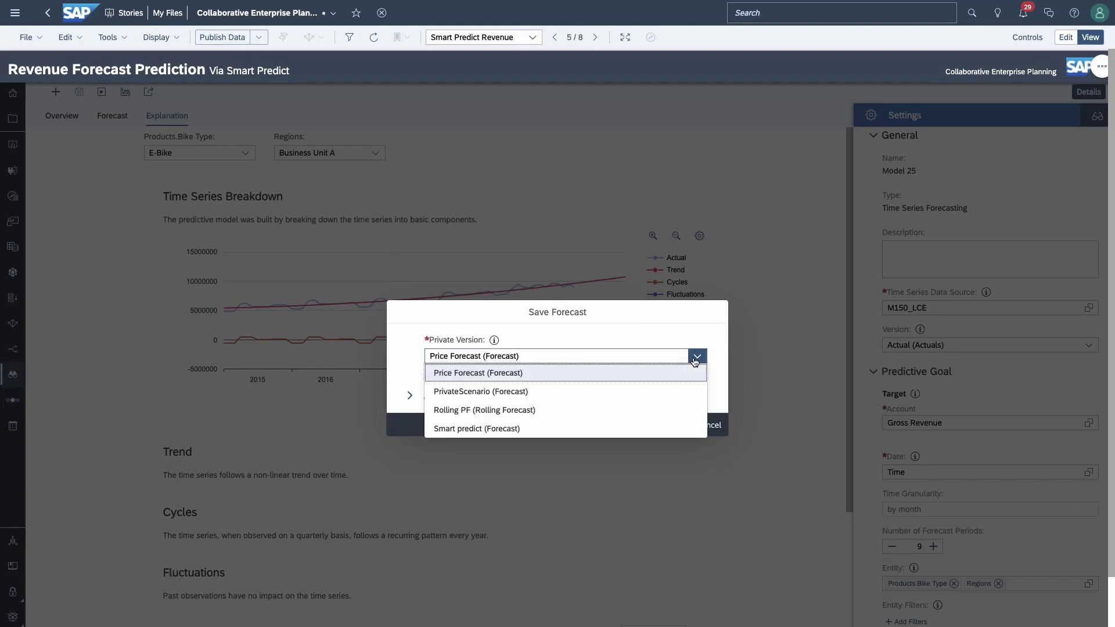
click(504, 432)
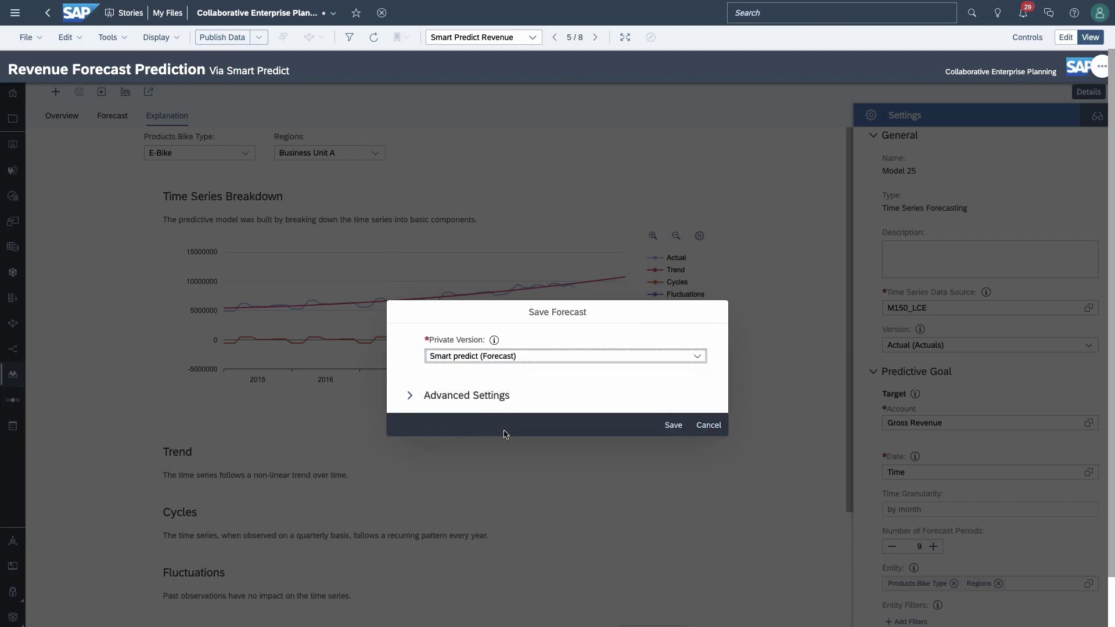
click(674, 426)
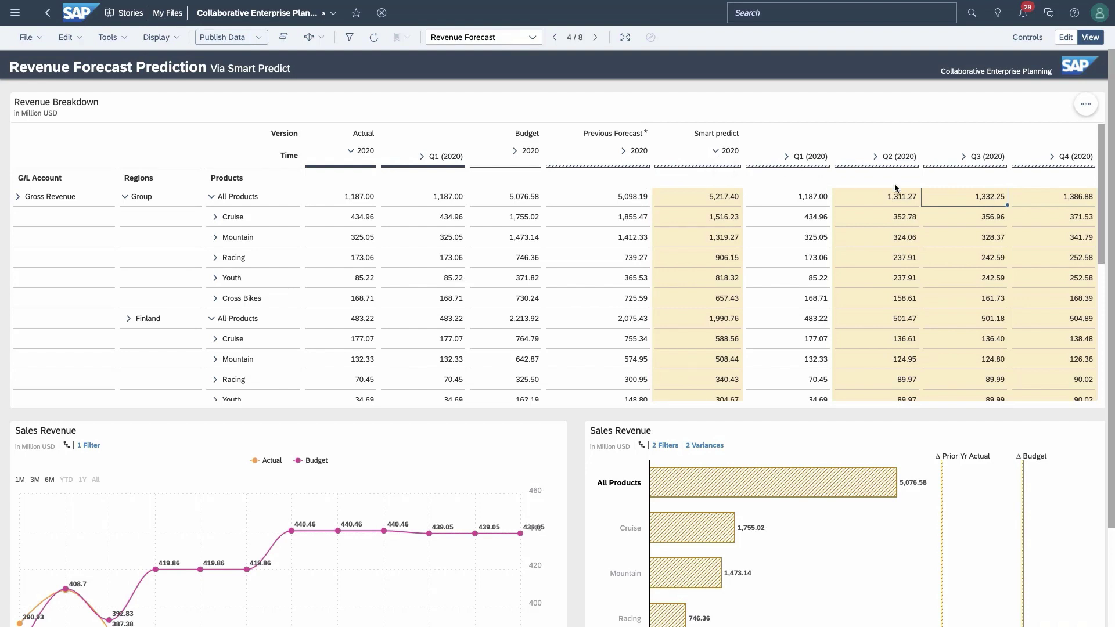
Step: Select the Q2 2020 Gross Revenue forecast value in the Revenue Breakdown table
click(884, 199)
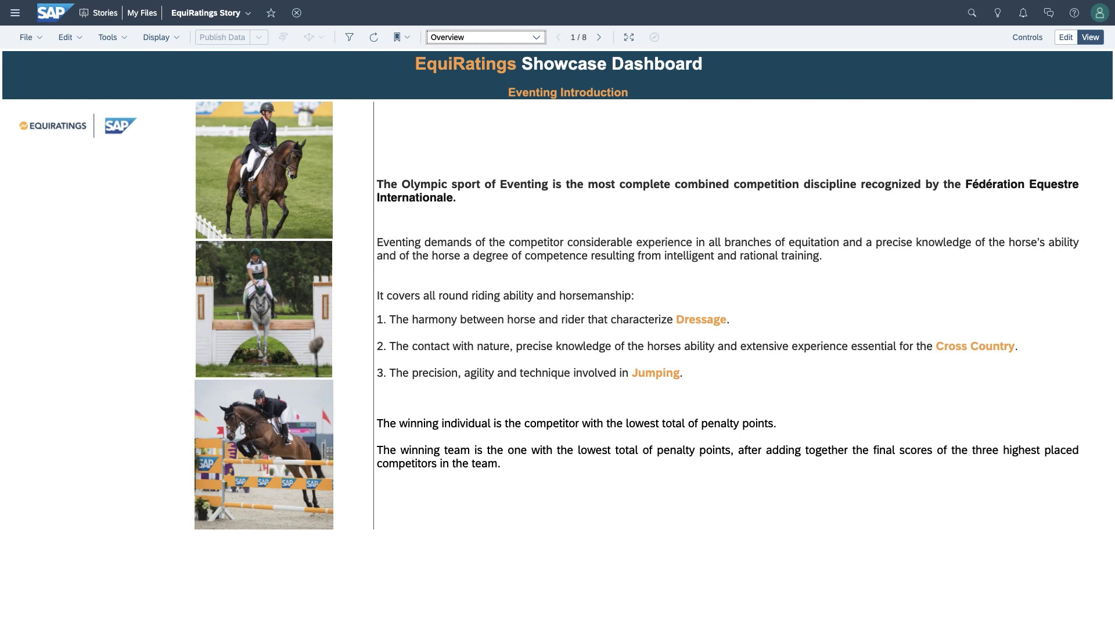
Step: Go to the Dressage Predictions page showing a predicted dressage score of 32.8
click(536, 37)
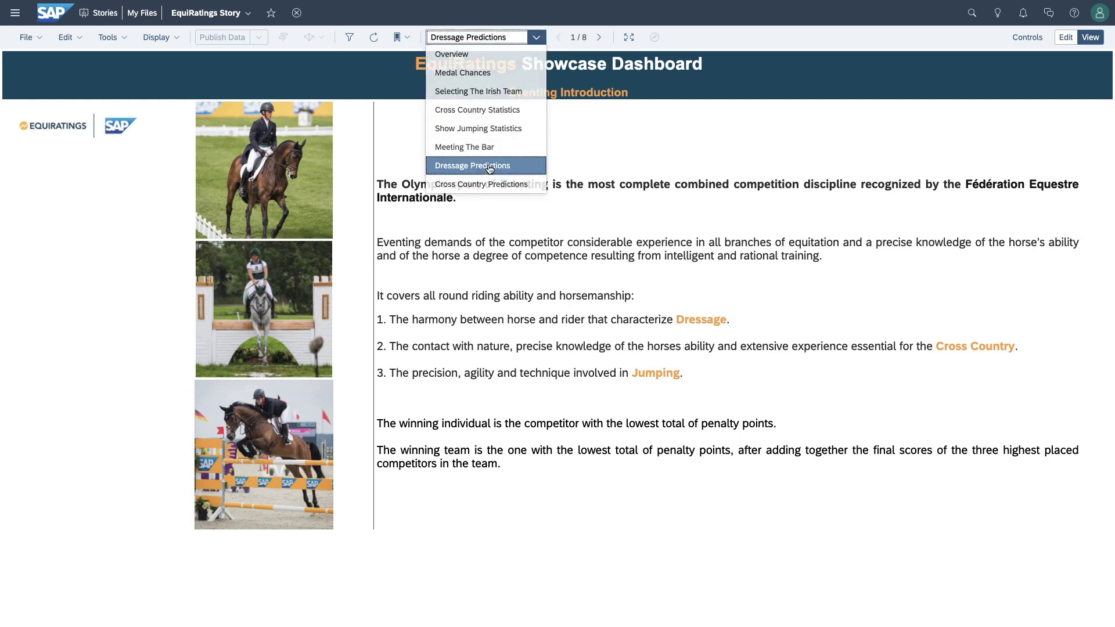
click(489, 167)
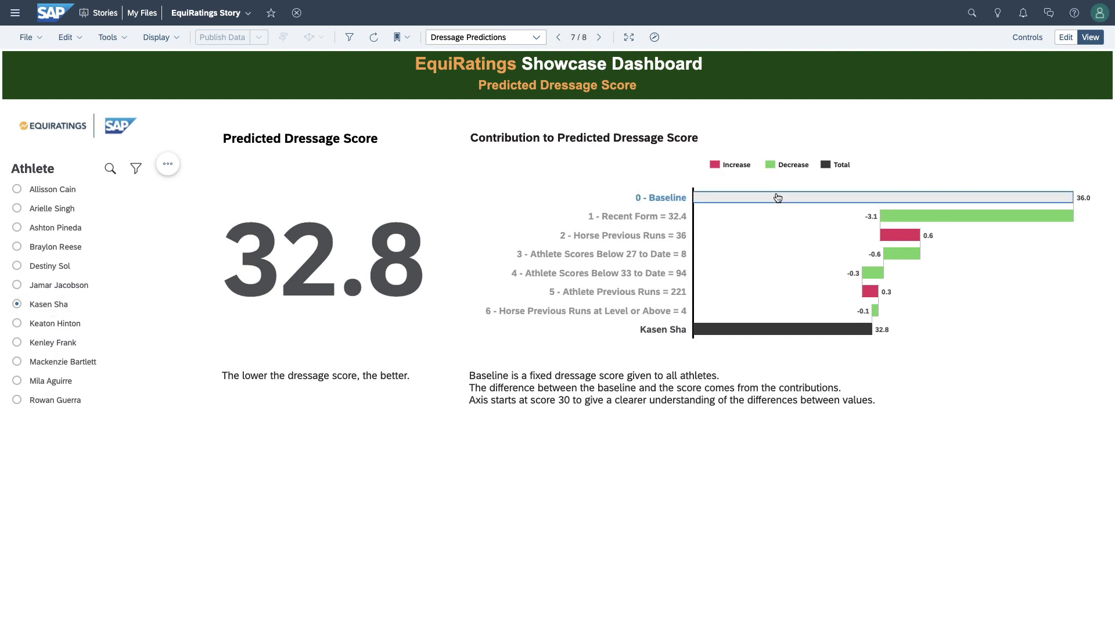
mouse_move(760, 199)
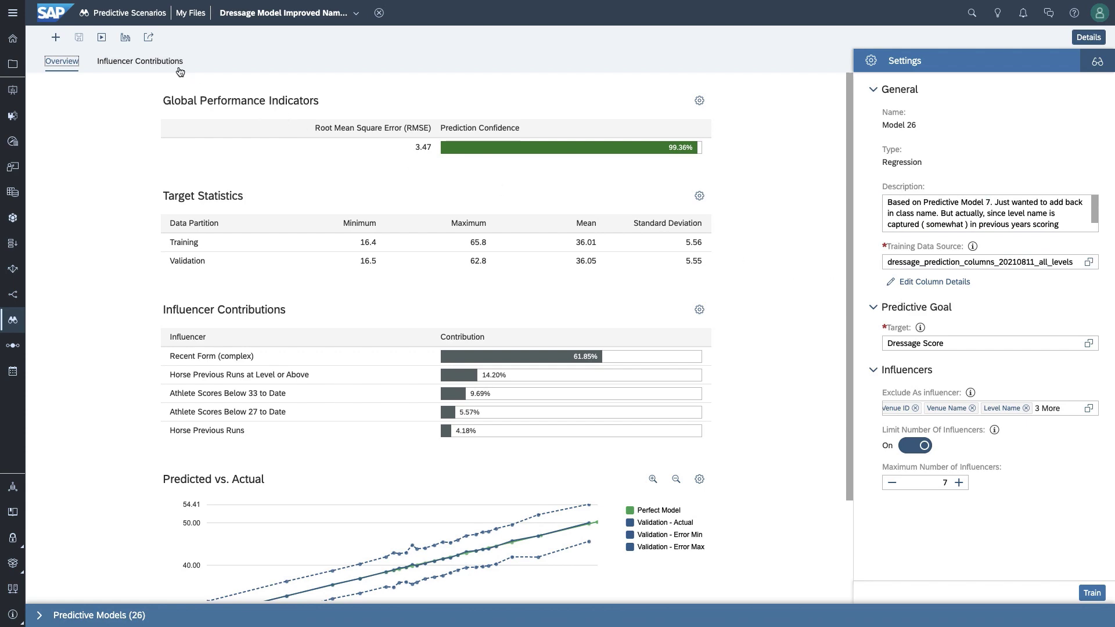
Step: Show Influencer Contributions and chart the Horse Previous Runs influencer
click(137, 64)
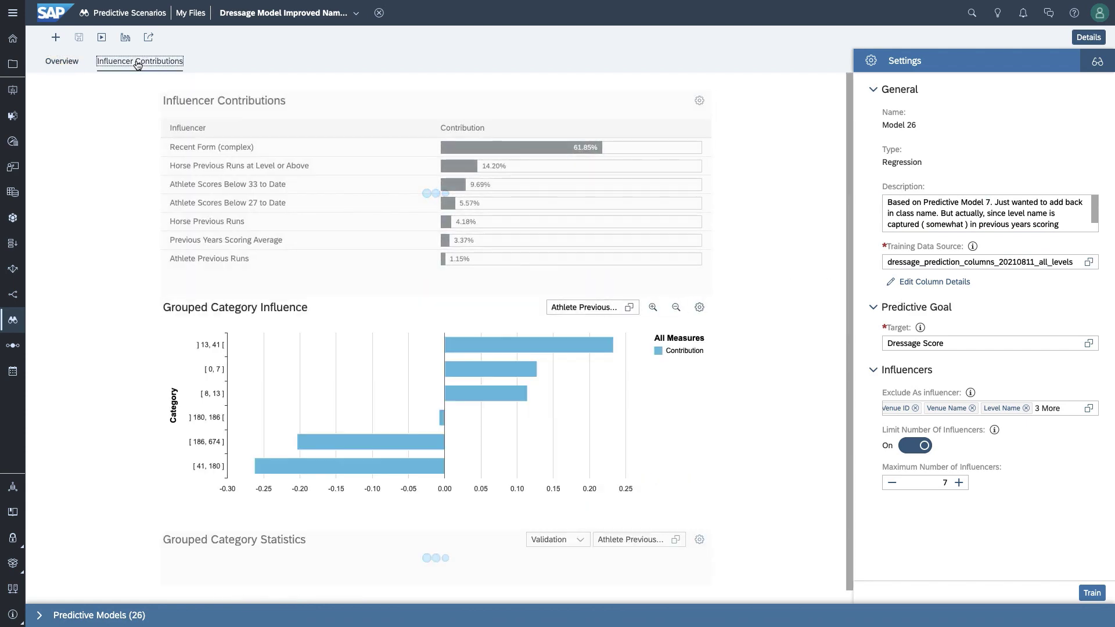
click(586, 307)
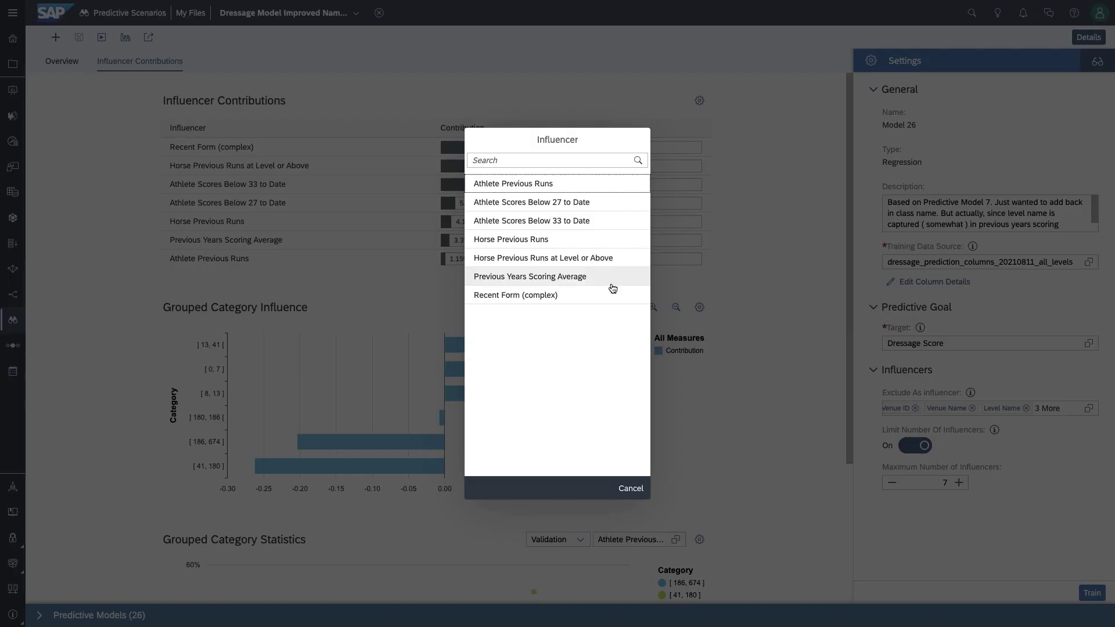
click(538, 243)
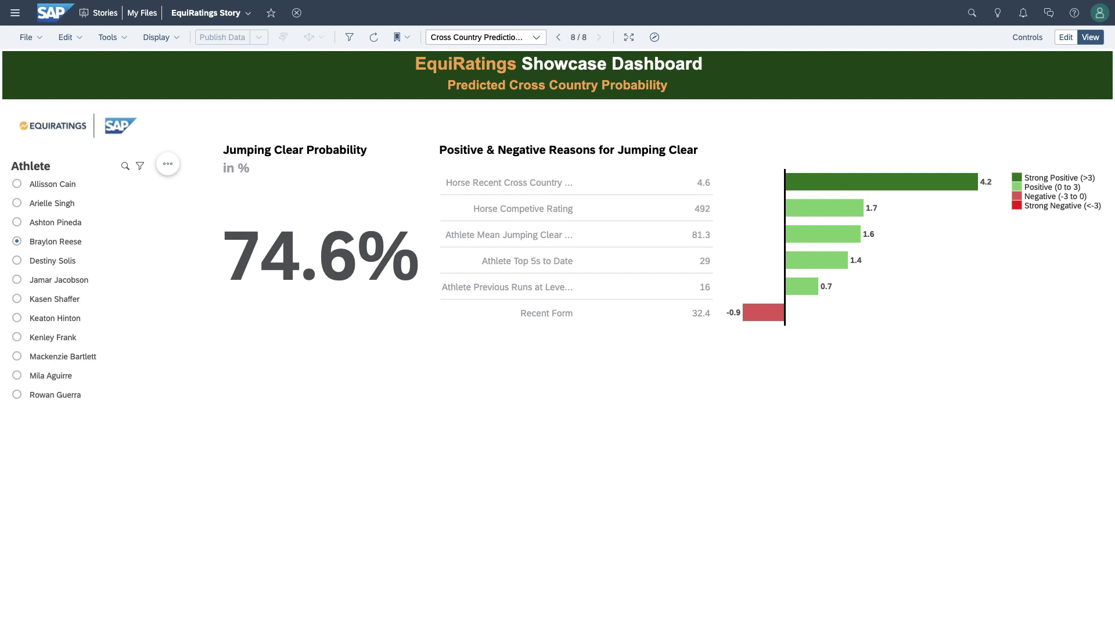
Step: Select a different athlete to show their prediction
click(22, 283)
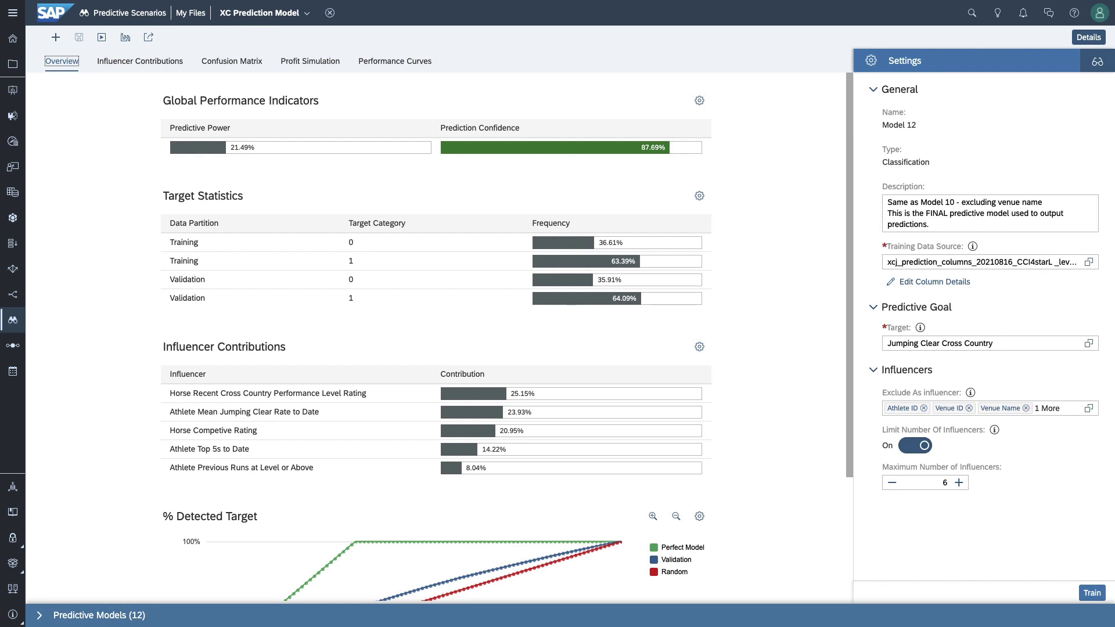
Step: Show Influencer Contributions and chart the Horse Competive Rating influencer
scroll(124, 250, down, 2)
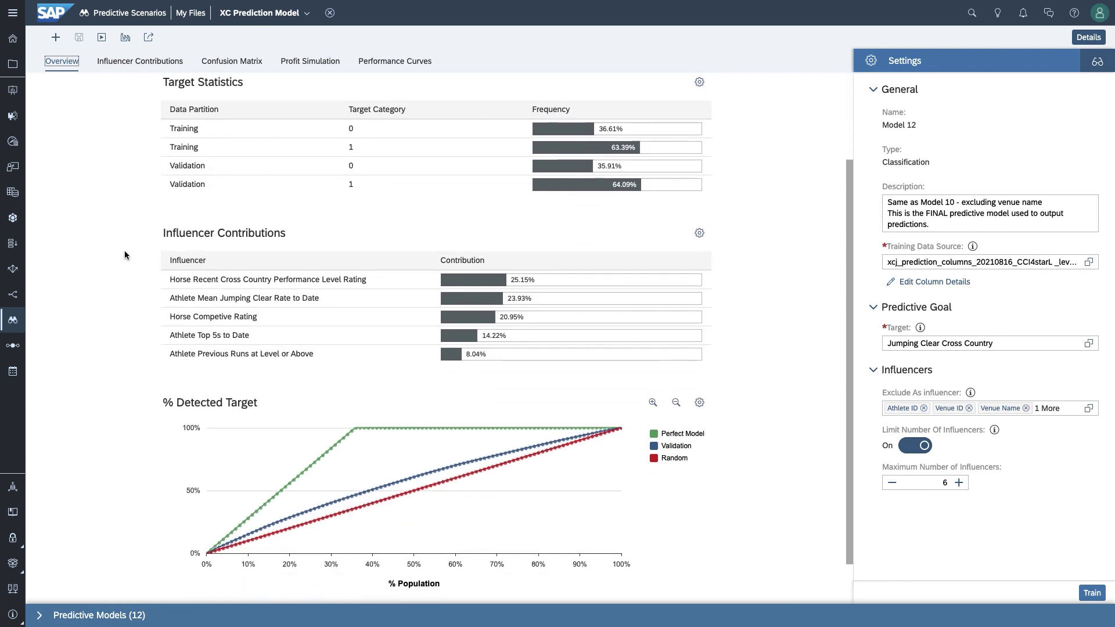
scroll(328, 446, up, 2)
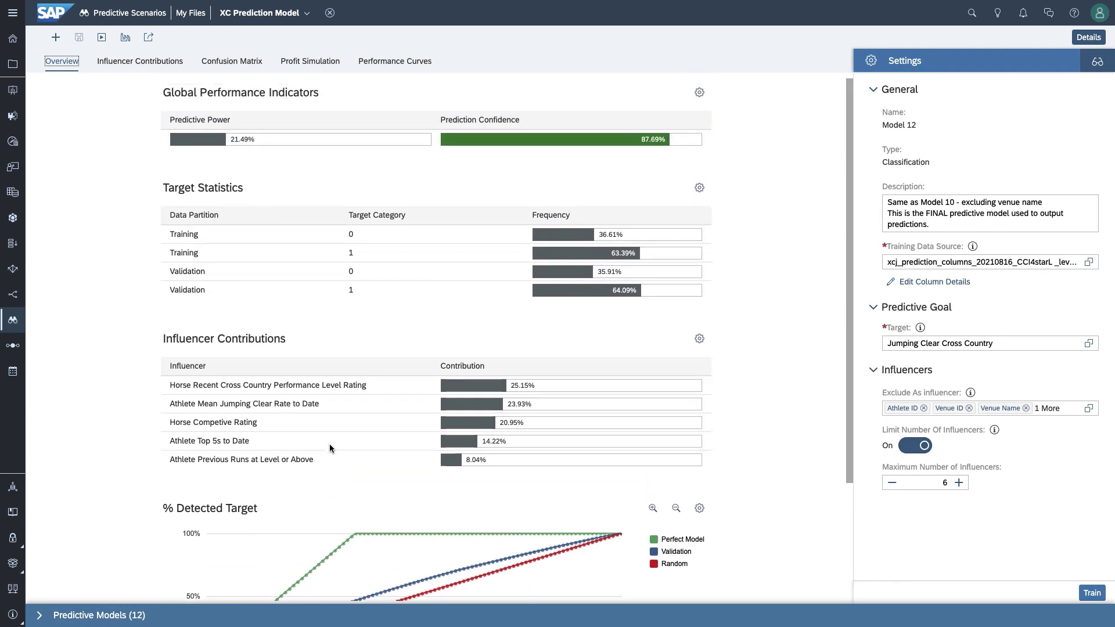
click(141, 63)
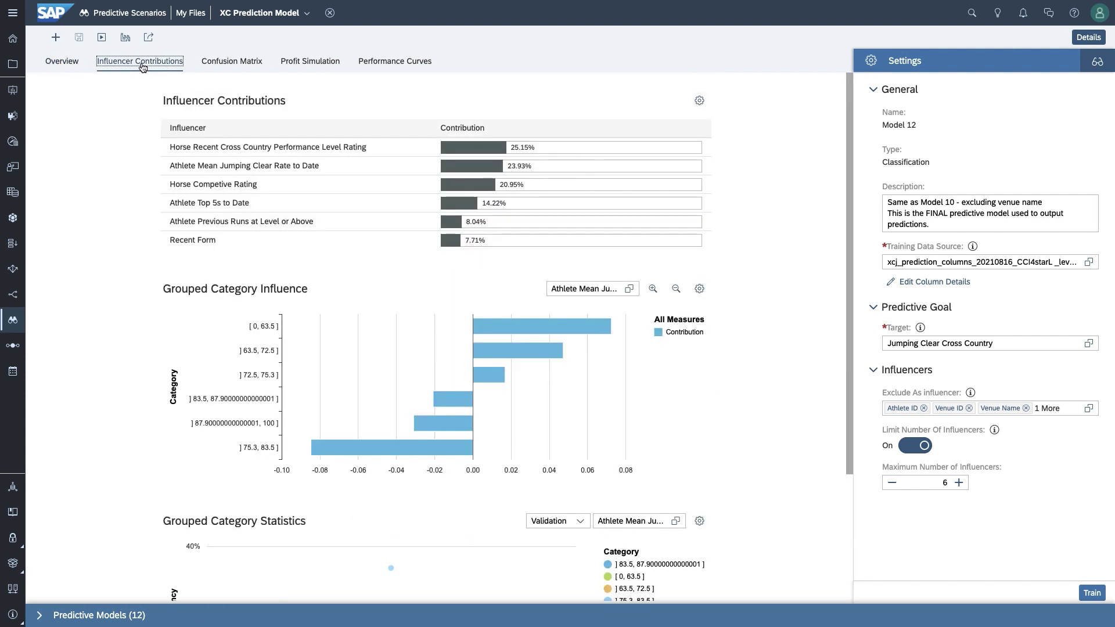
click(635, 292)
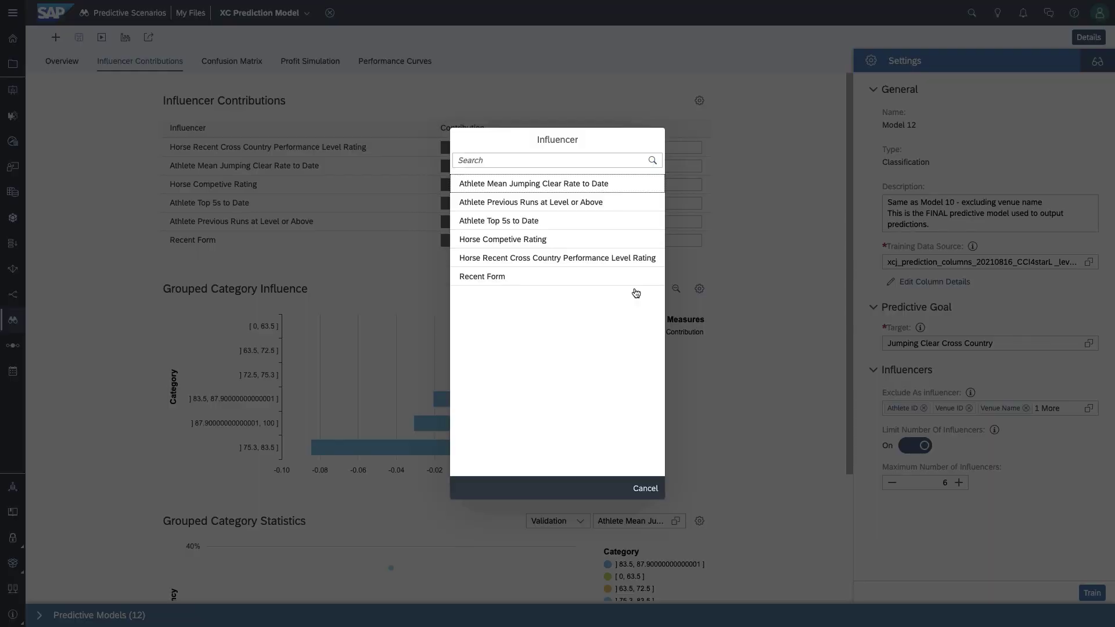
click(635, 306)
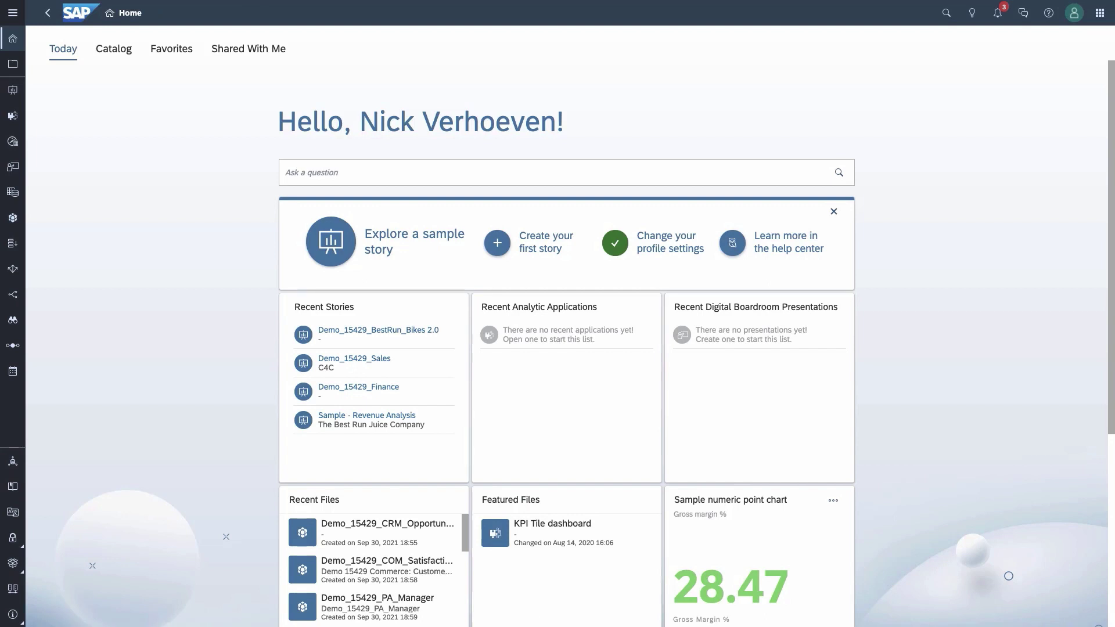
Step: Ask Search to Insight for 'gross margin' and use the CLOTHING_FINANCE_HIER model's match
click(969, 16)
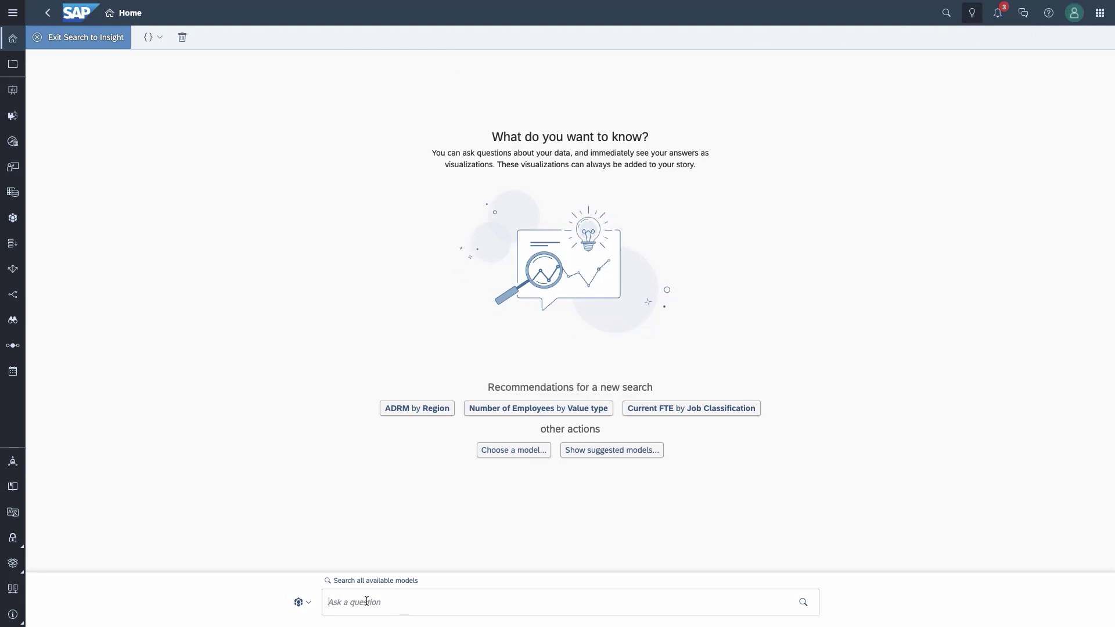
text(gross margin)
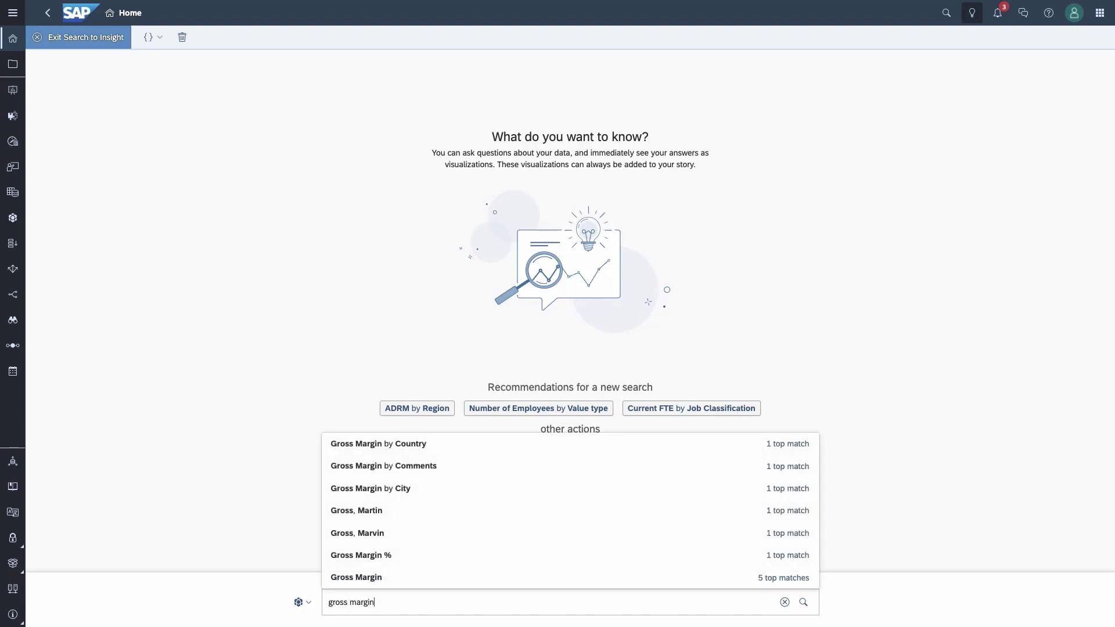
click(783, 578)
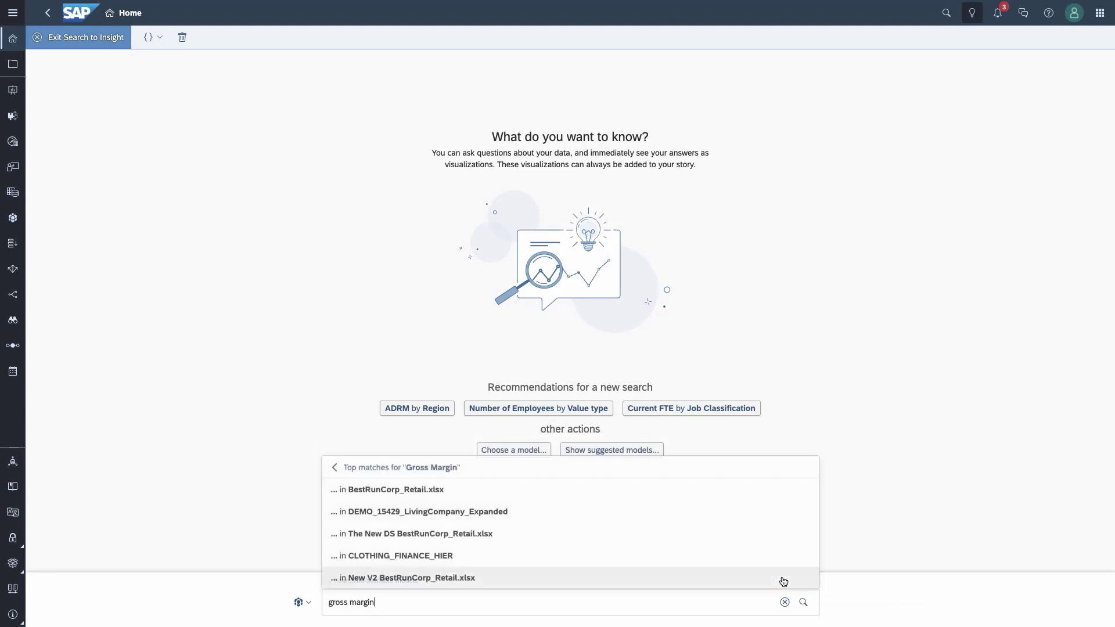
click(428, 557)
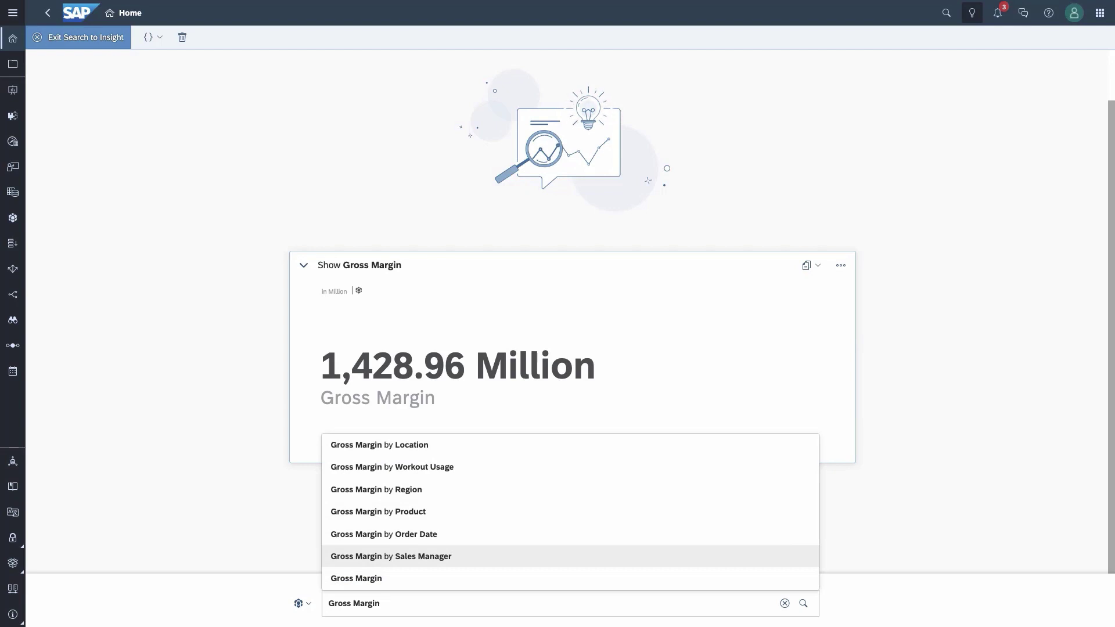
Step: Limit the Gross Margin question to this year in Germany and split it by product
text(for this year in germany)
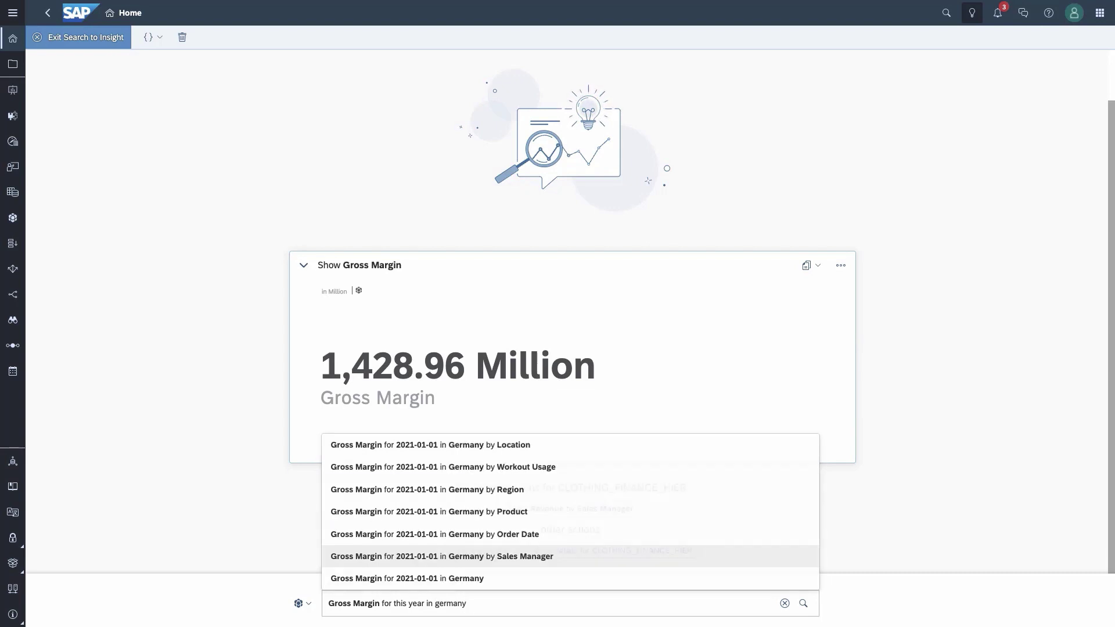
key(Return)
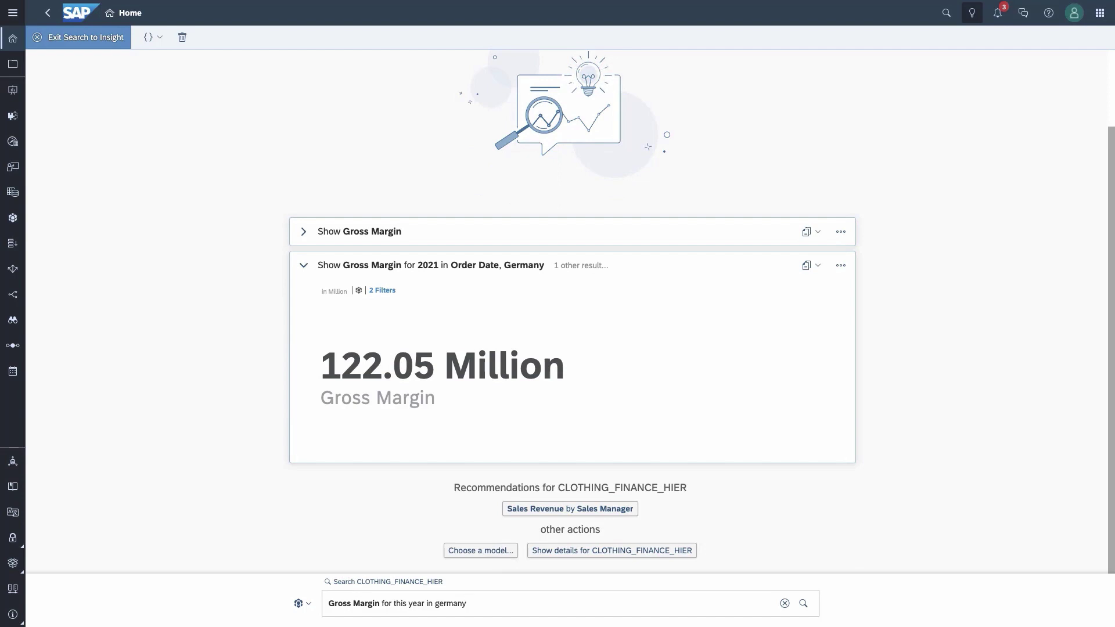
text(by product)
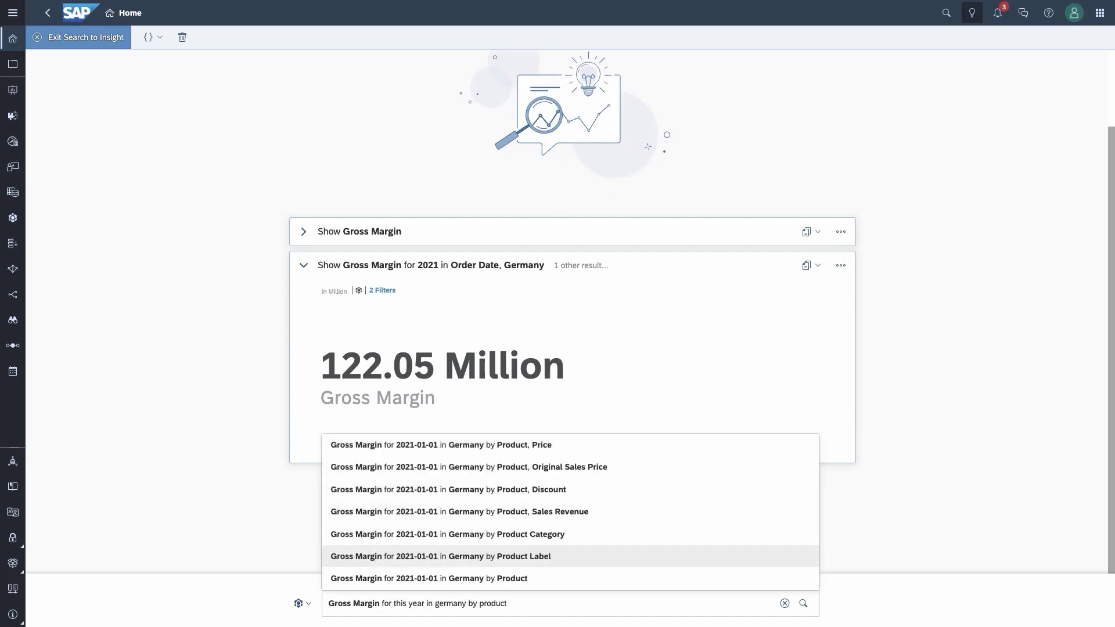
key(Return)
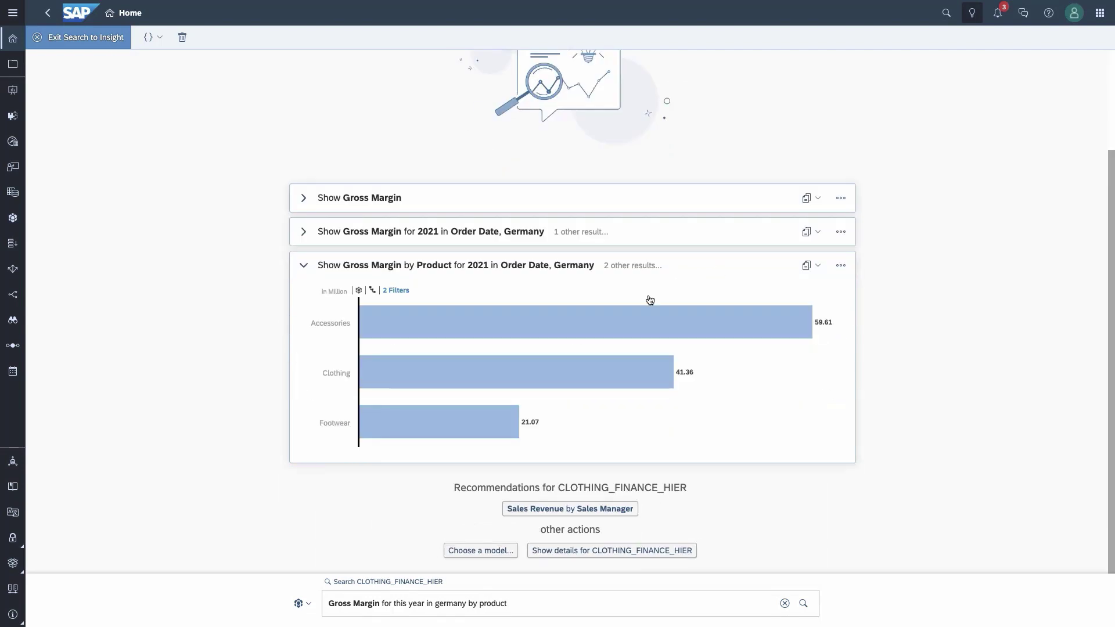
Step: Drill into Accessories, then extend the question by product, workout usage and location
click(590, 329)
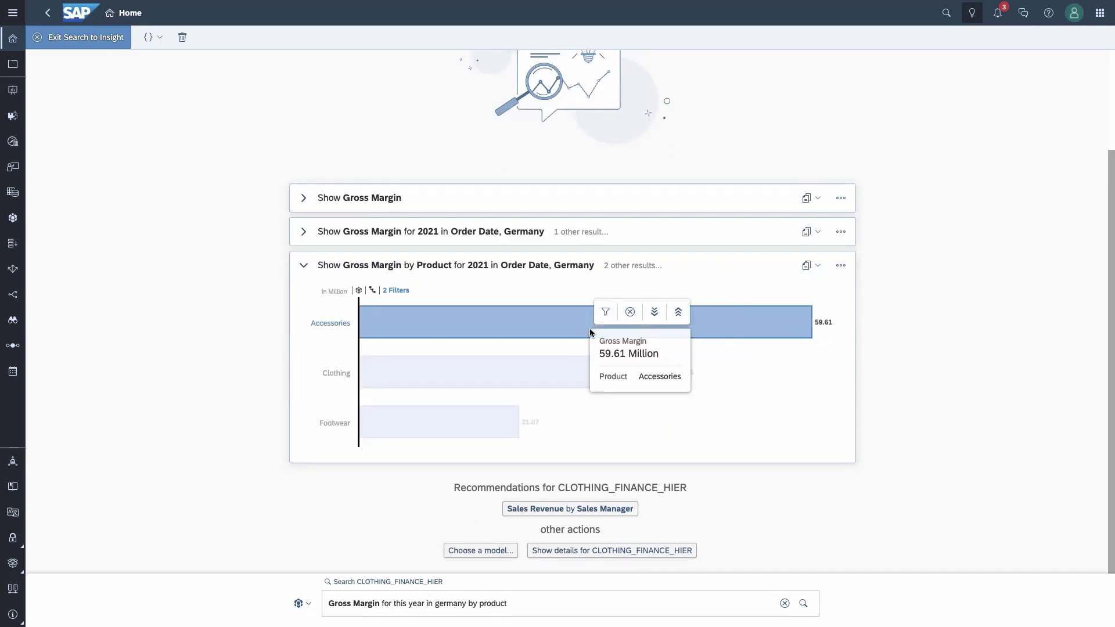
click(657, 317)
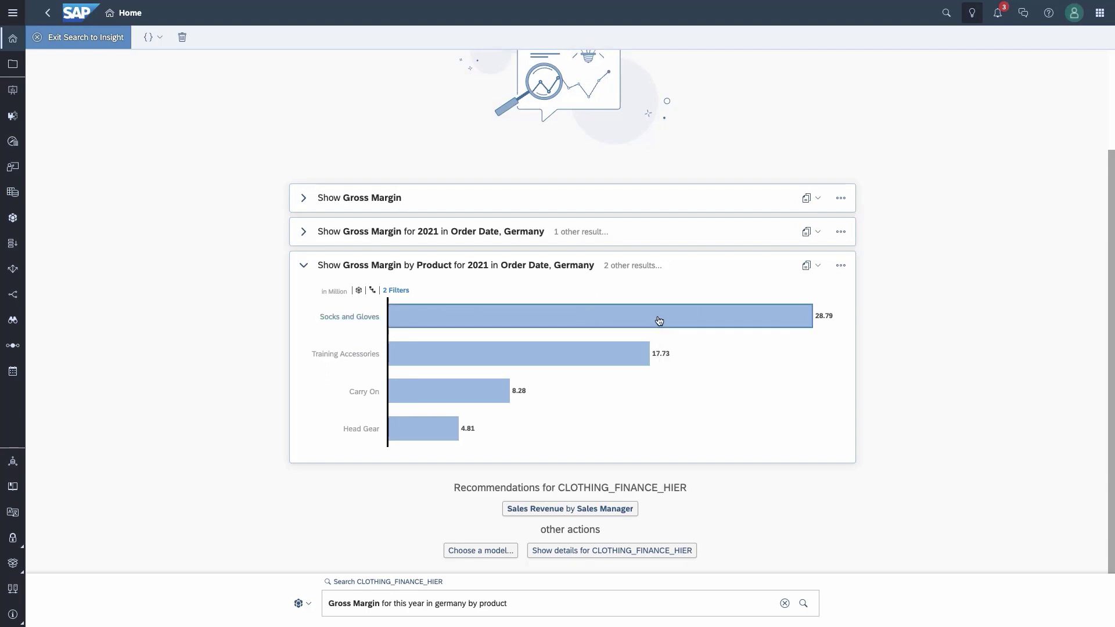
click(528, 603)
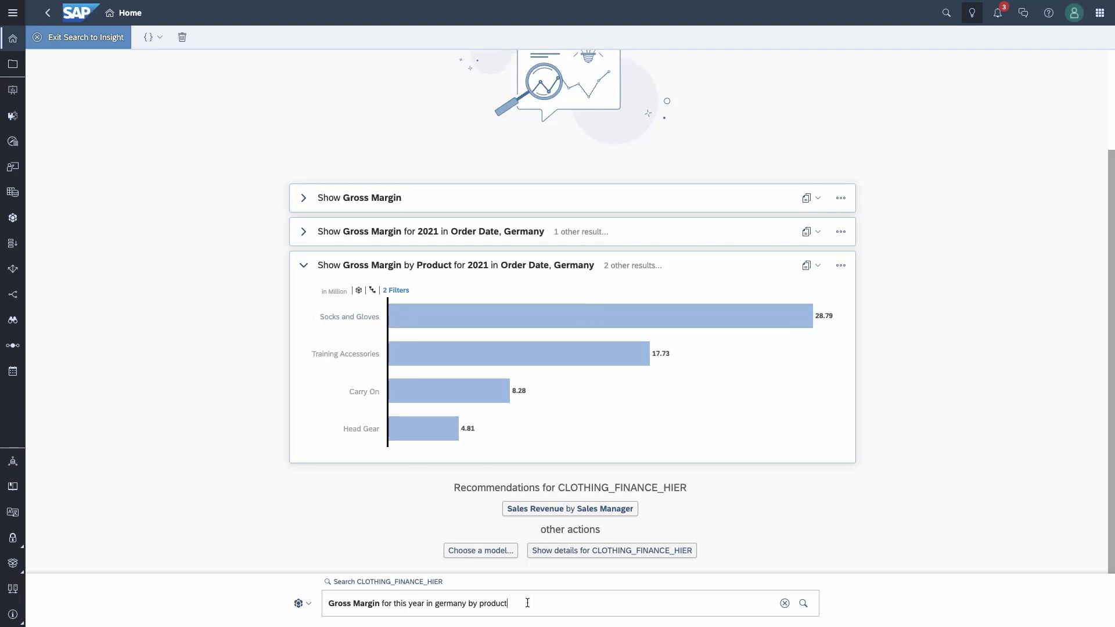
text(by)
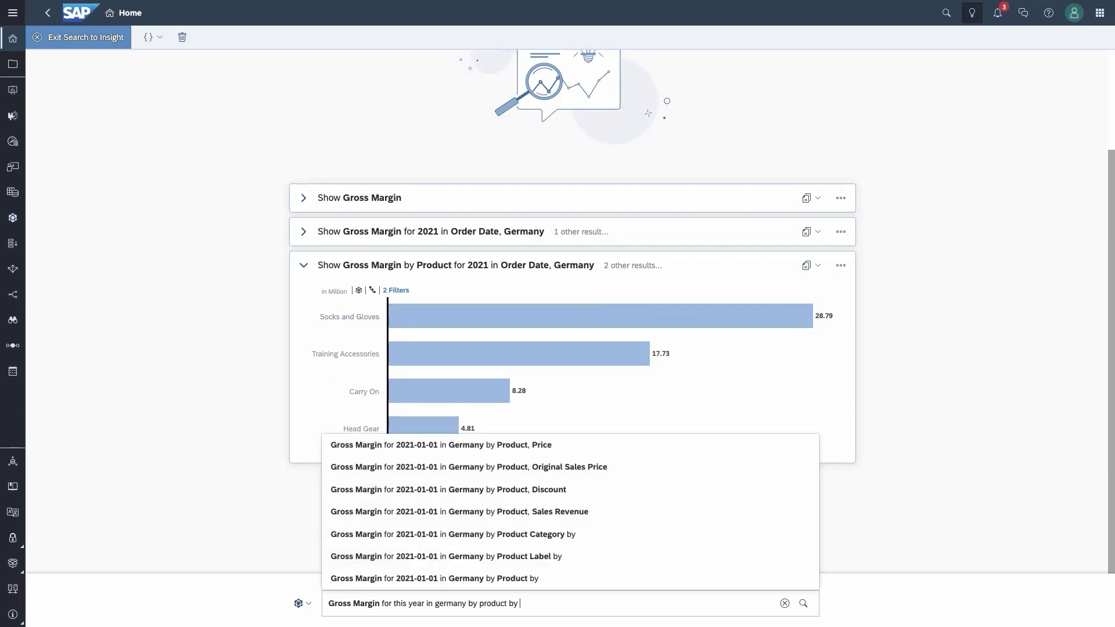
text( workout usage)
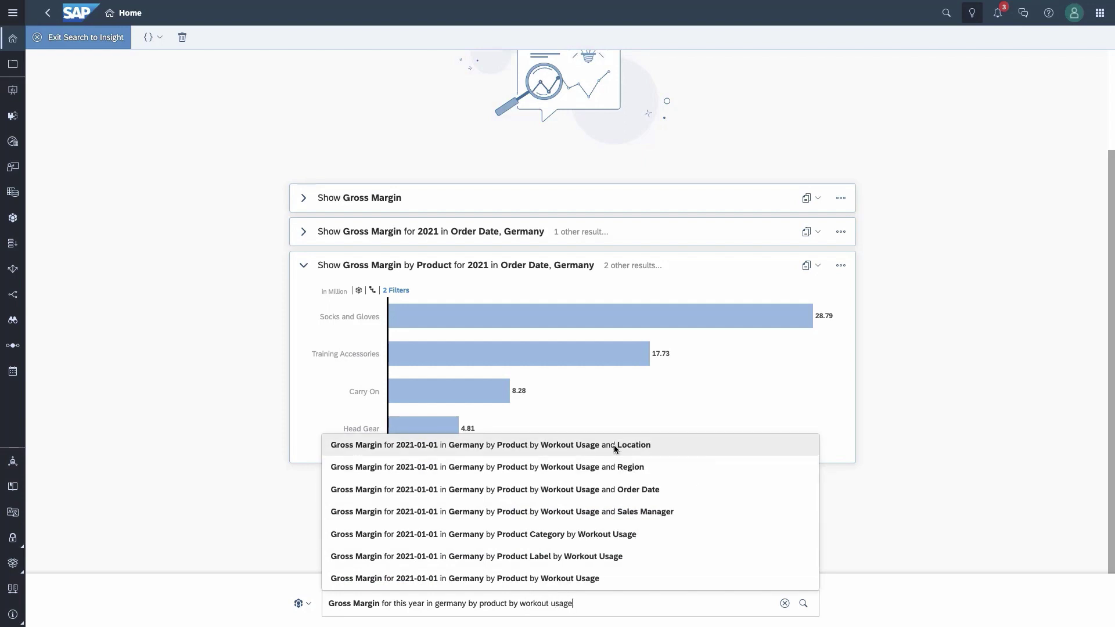
click(614, 446)
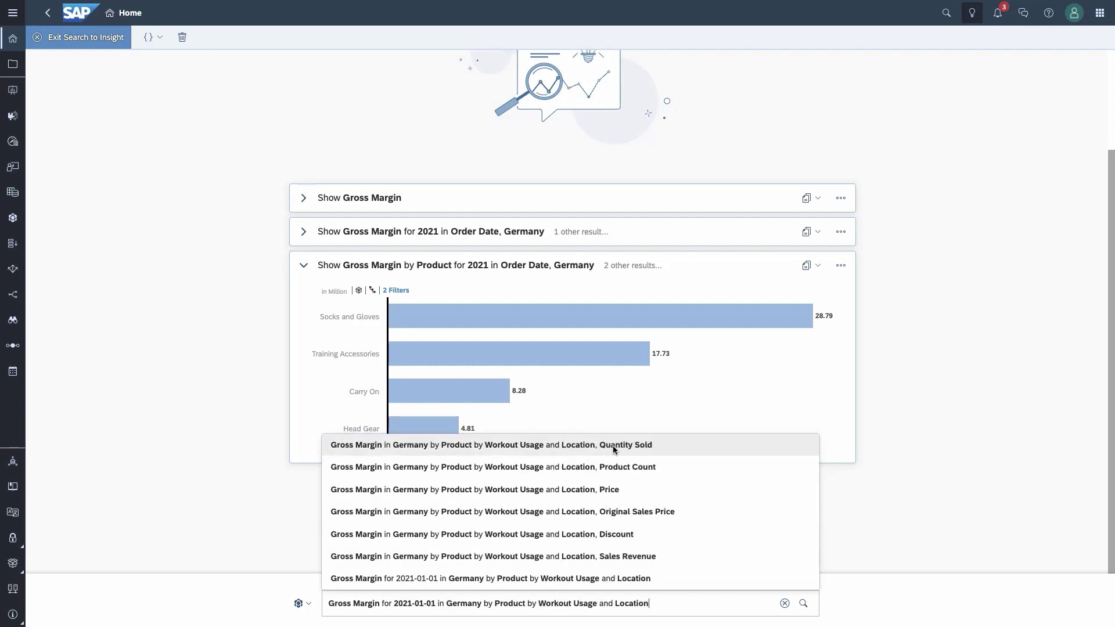
key(Return)
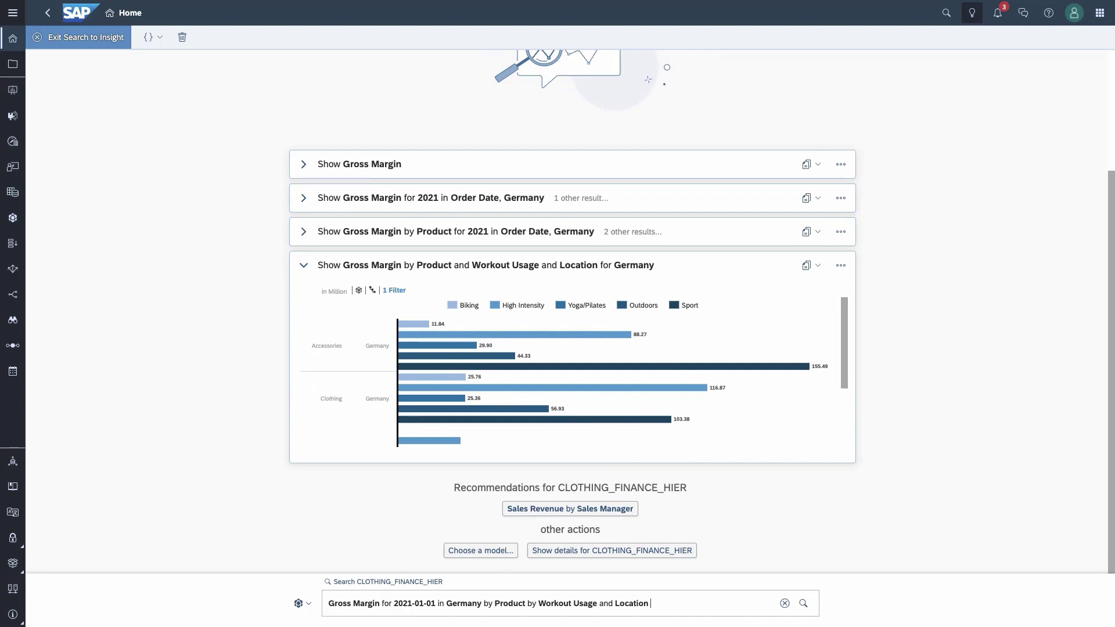
Step: Show the result as a Gross Margin heatmap by product and workout usage
text(as a heat)
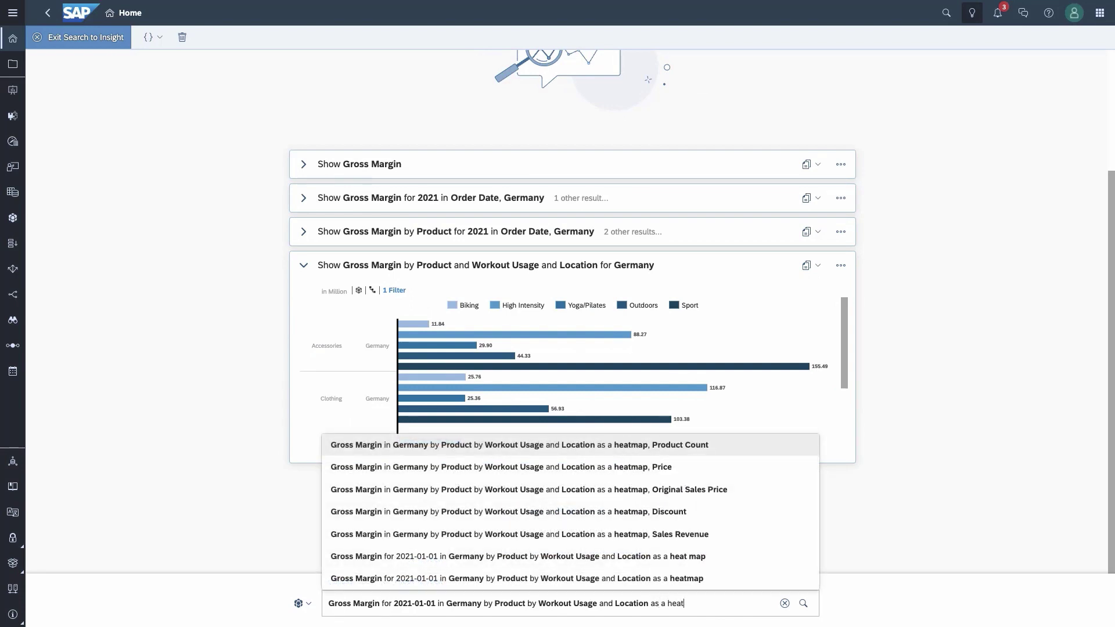
click(659, 578)
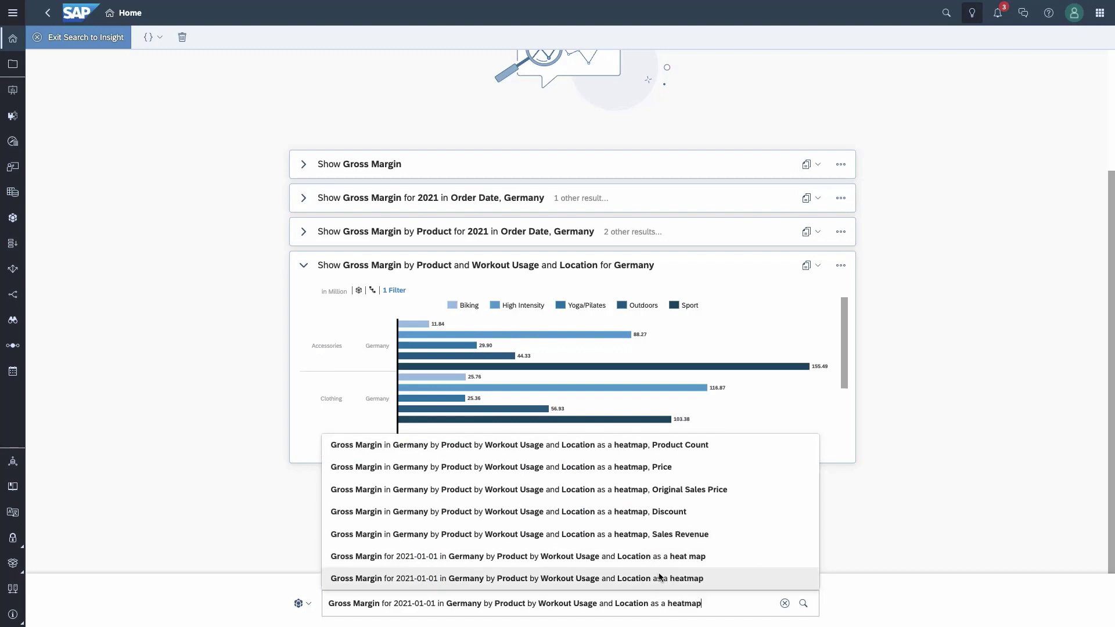
key(Return)
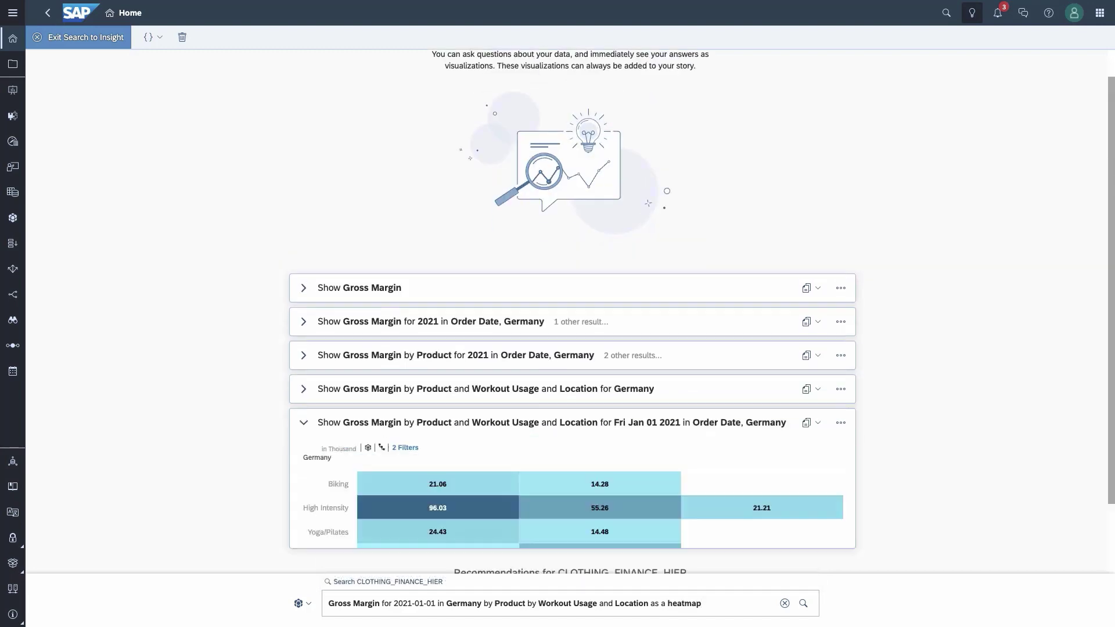
mouse_move(491, 379)
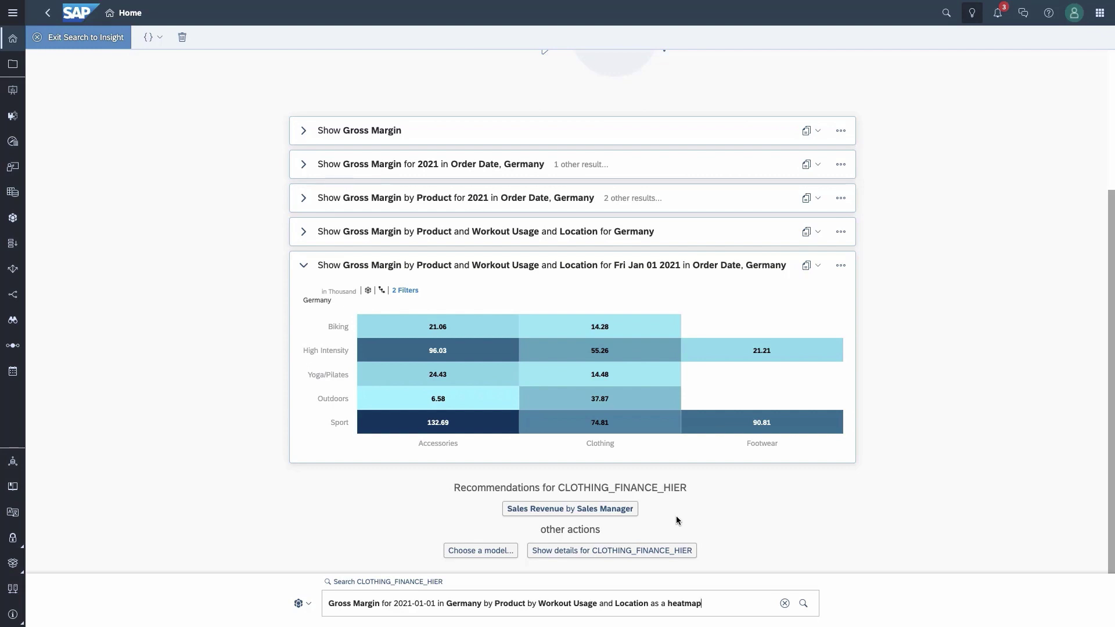
Step: Narrow Sales Revenue by Sales Manager to the top 5 over time and adjust the range navigator
click(587, 509)
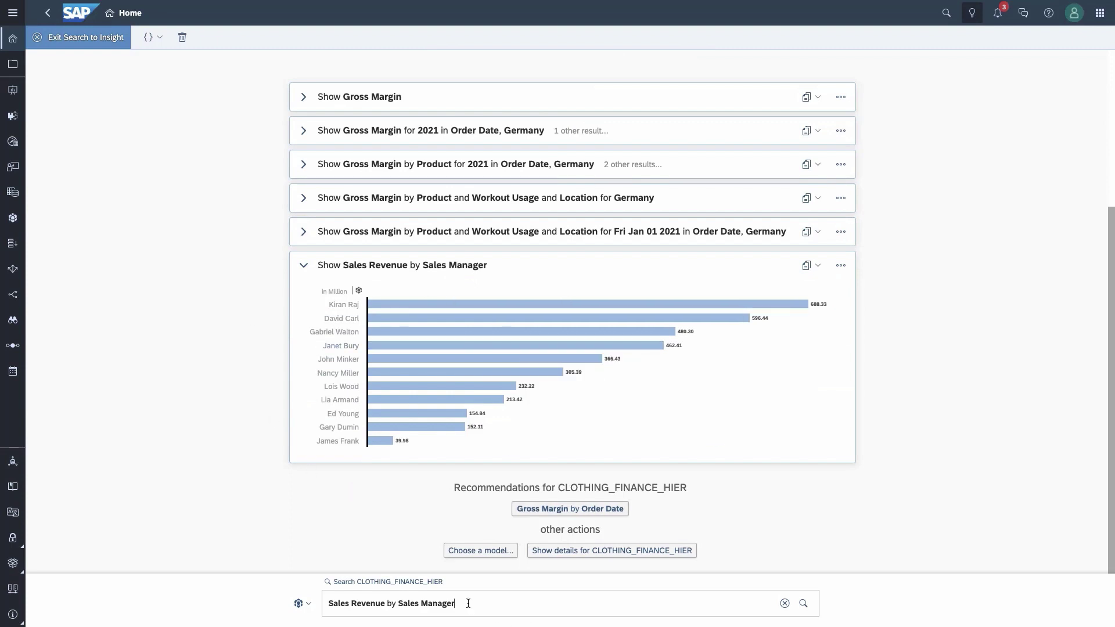
text(top 5)
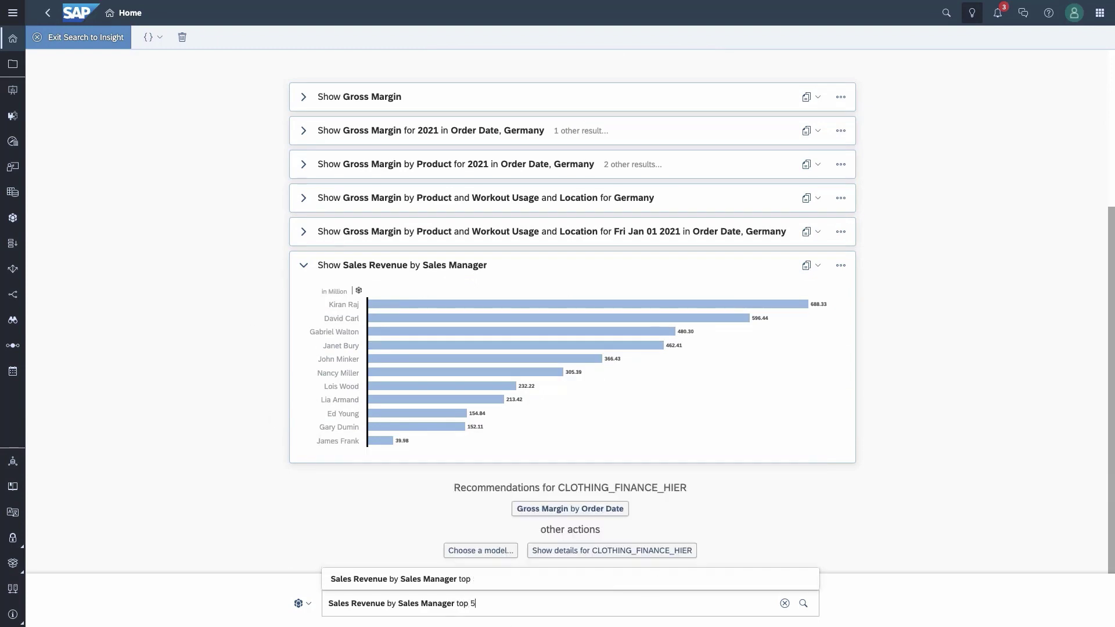
key(Return)
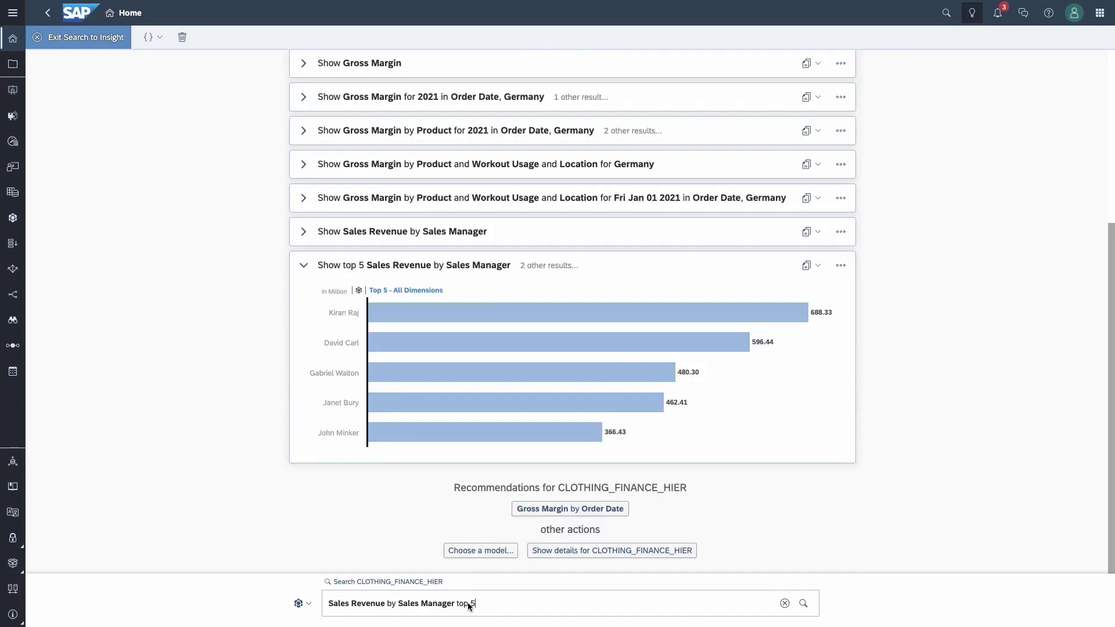
text(over tim)
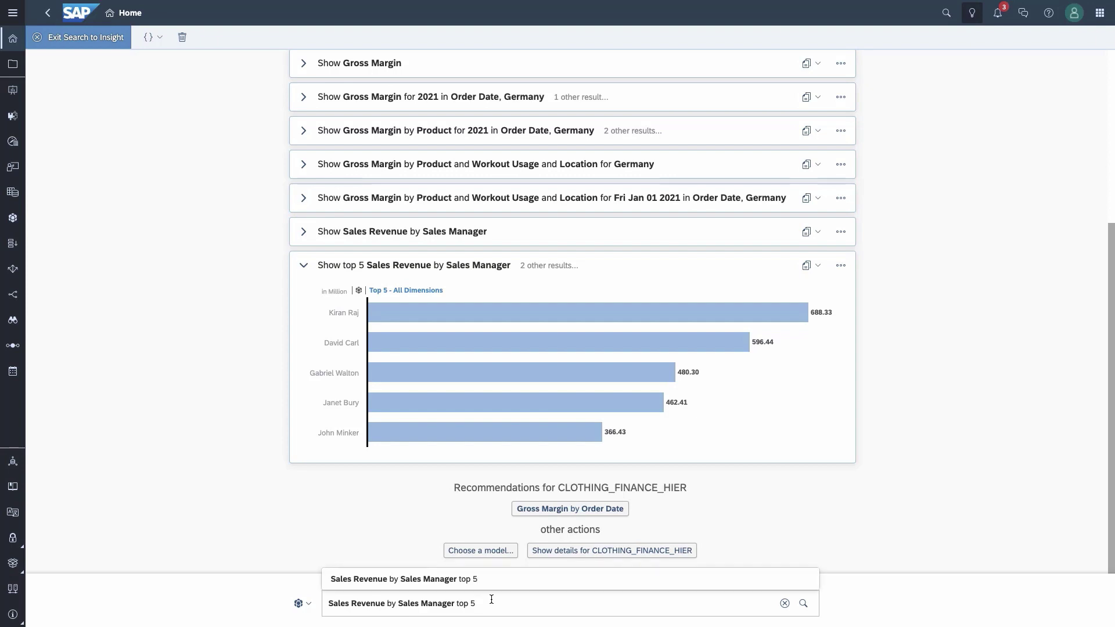
text(e)
key(Return)
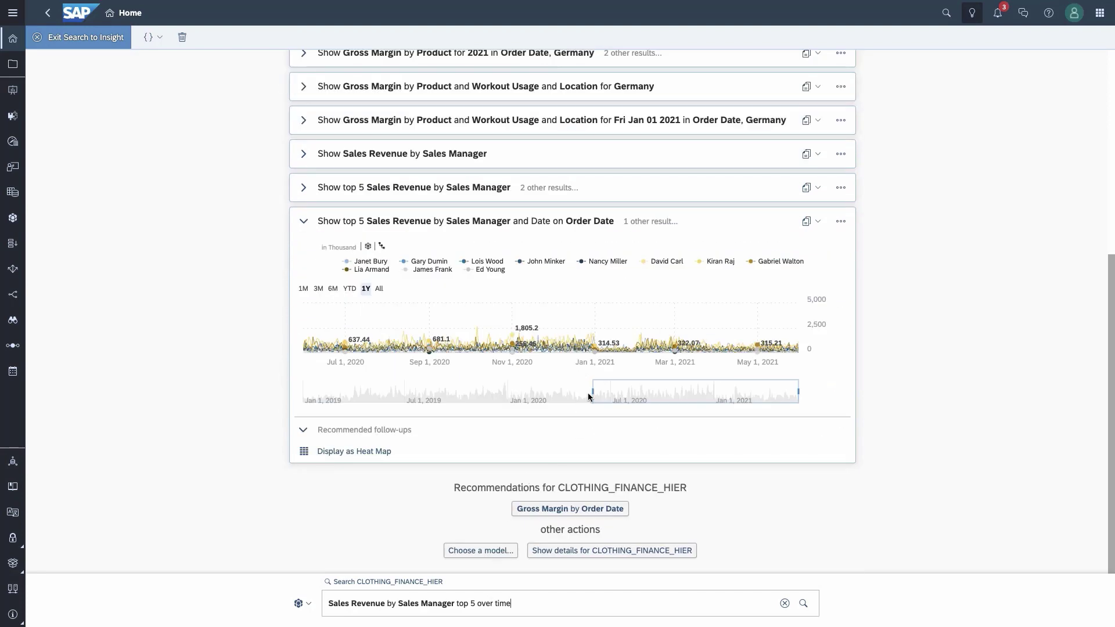
drag(592, 393, 664, 393)
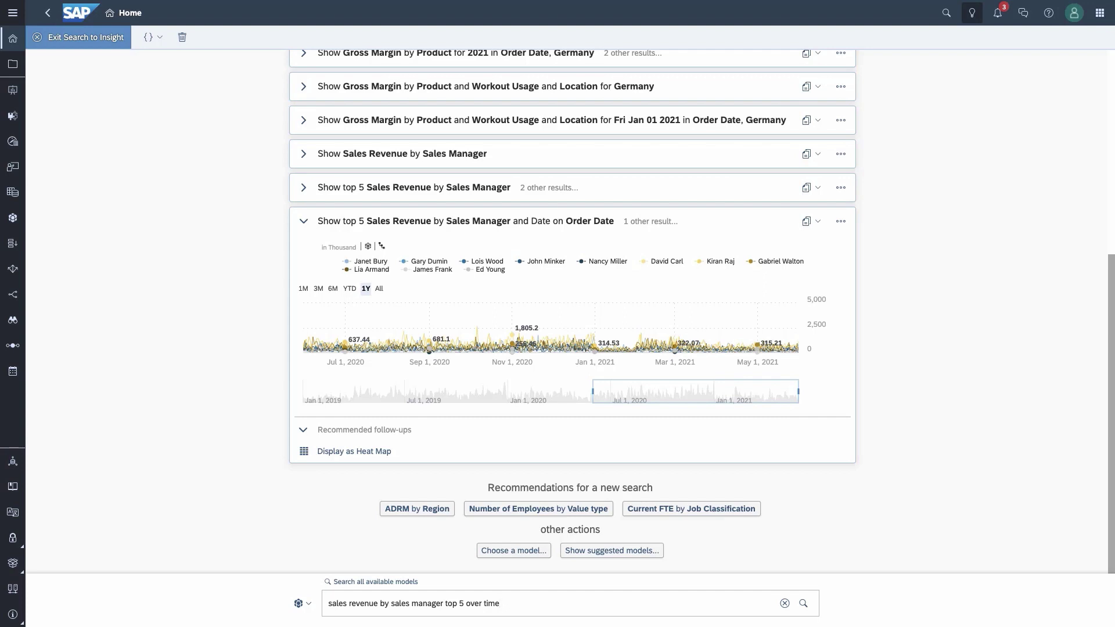
Step: Open Synonym Definitions from the info menu in the left navigation bar
click(14, 617)
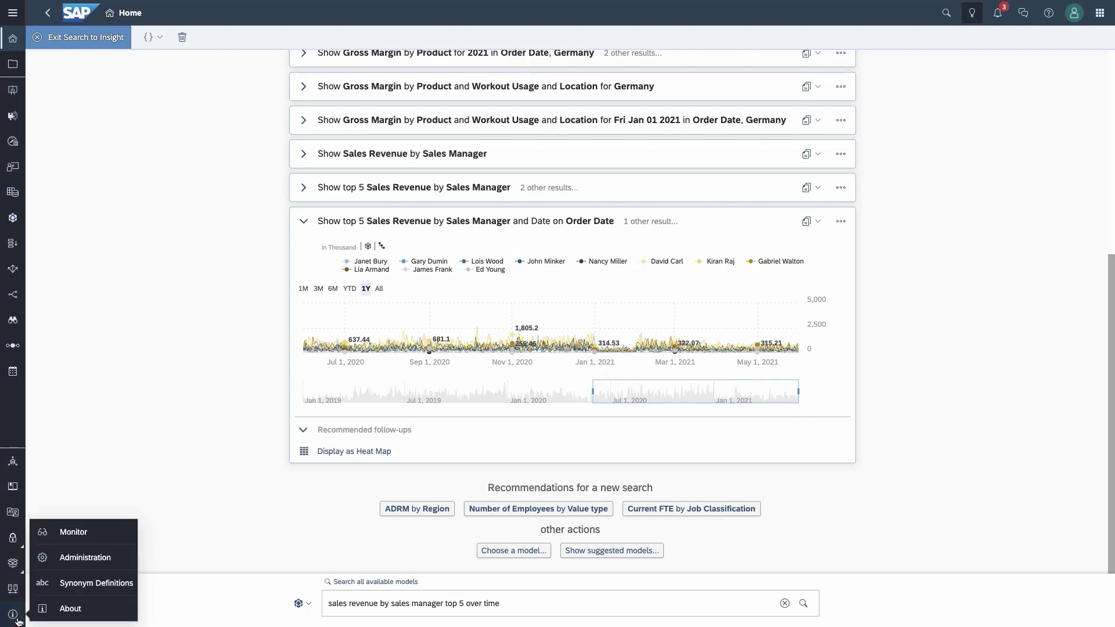
click(83, 590)
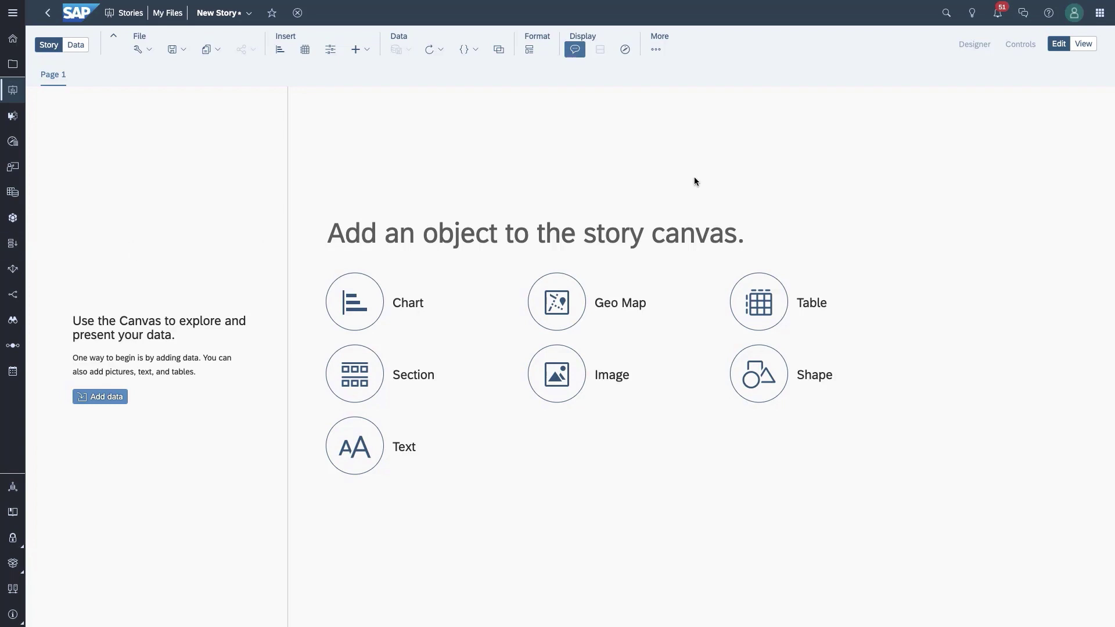
Step: In Search to Insight, ask for quantity sold for a named person over time
click(971, 14)
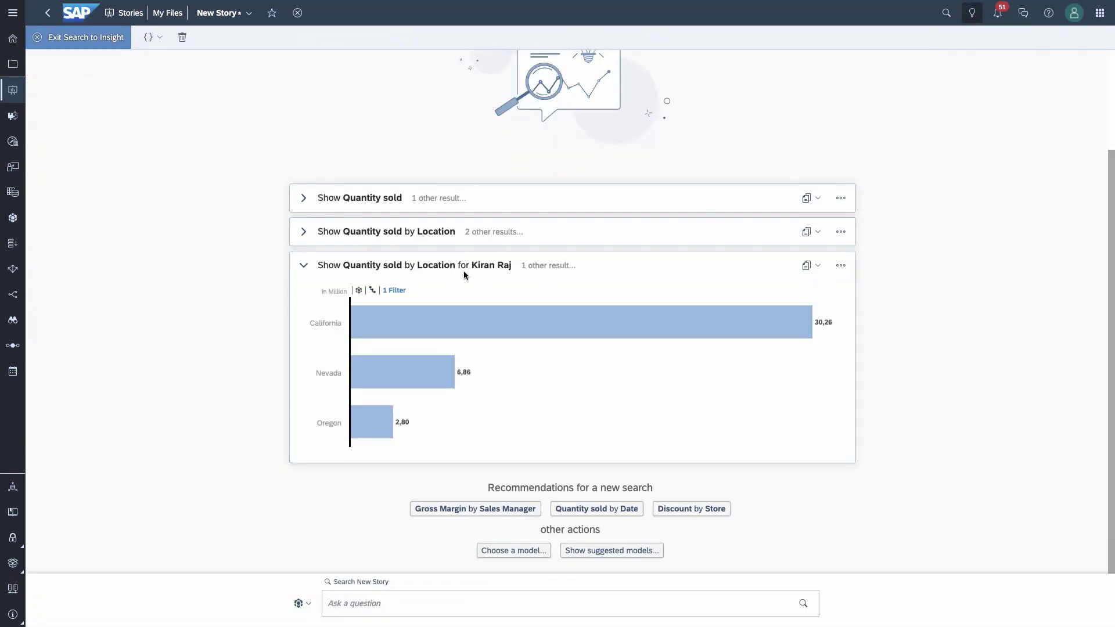
click(349, 607)
text(quantity sold)
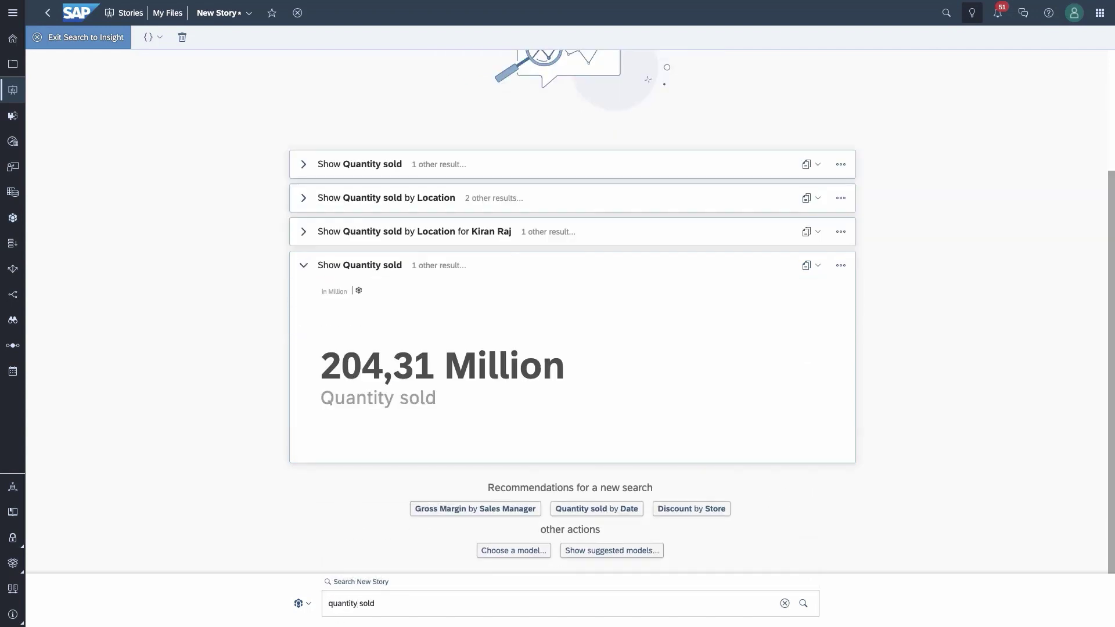
click(381, 601)
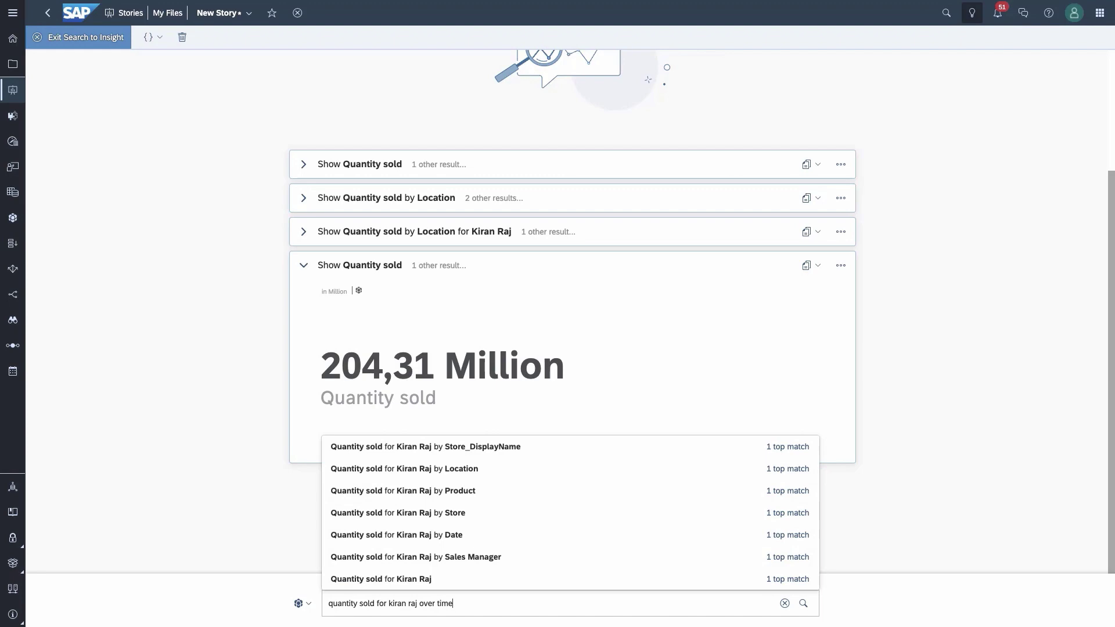
key(Return)
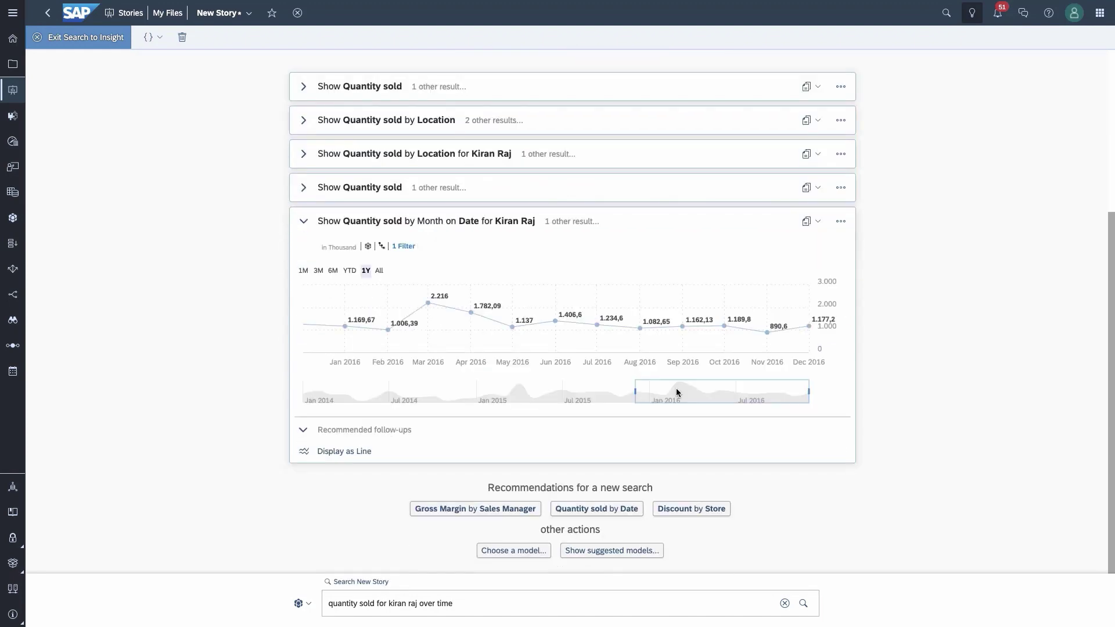
Step: Copy the Quantity sold by Month chart and exit Search to Insight
click(806, 223)
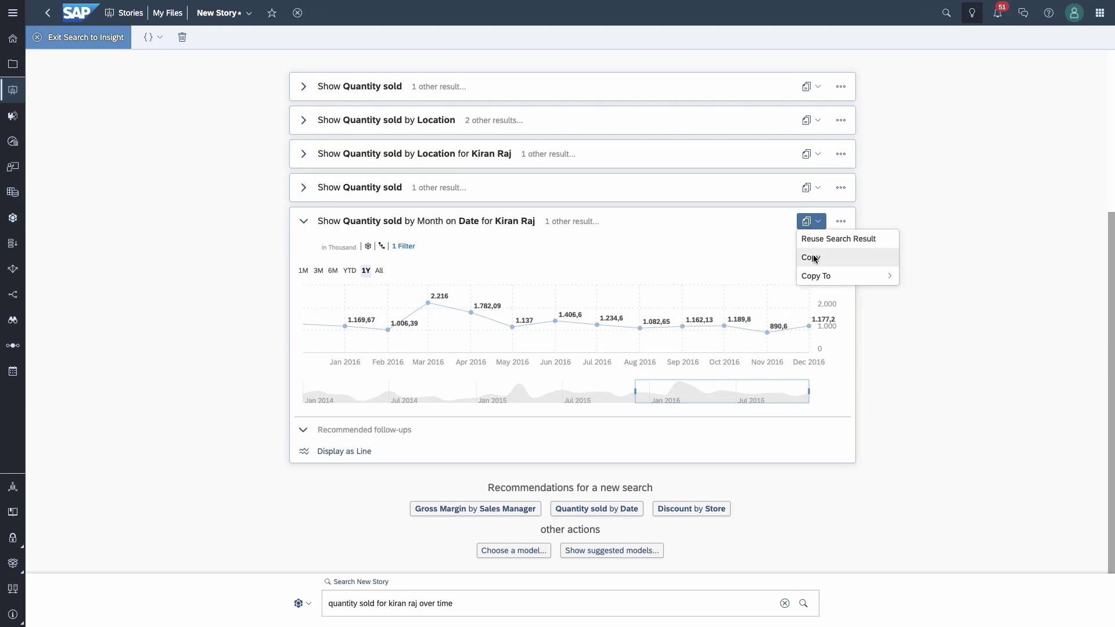
click(811, 257)
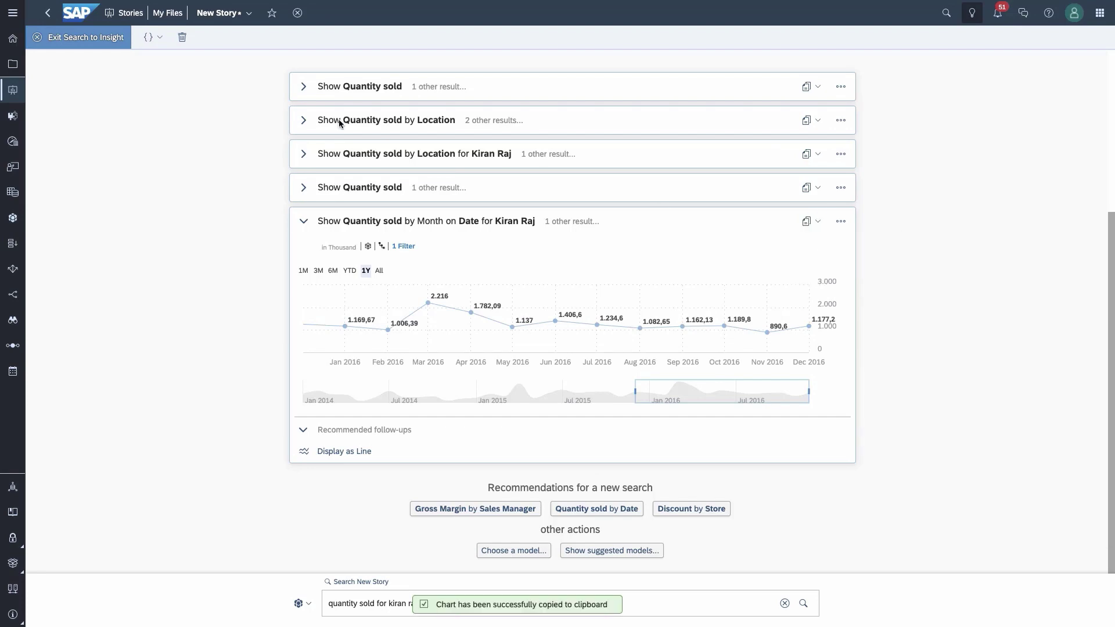
click(87, 38)
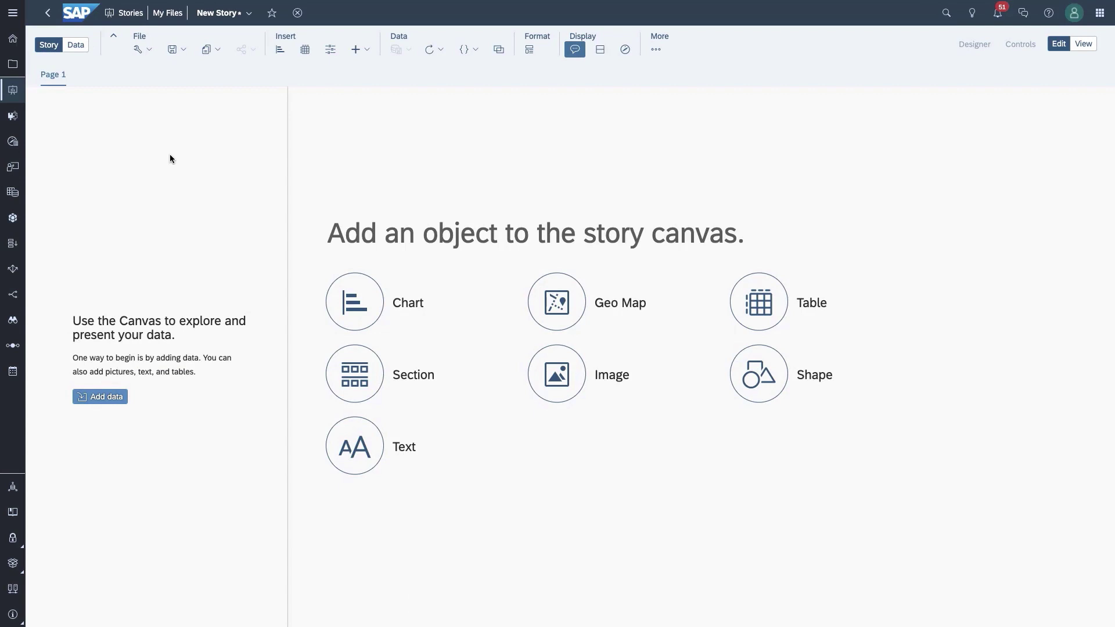
Step: Paste the copied Quantity sold chart onto the story's Page 1 canvas
key(ctrl+v)
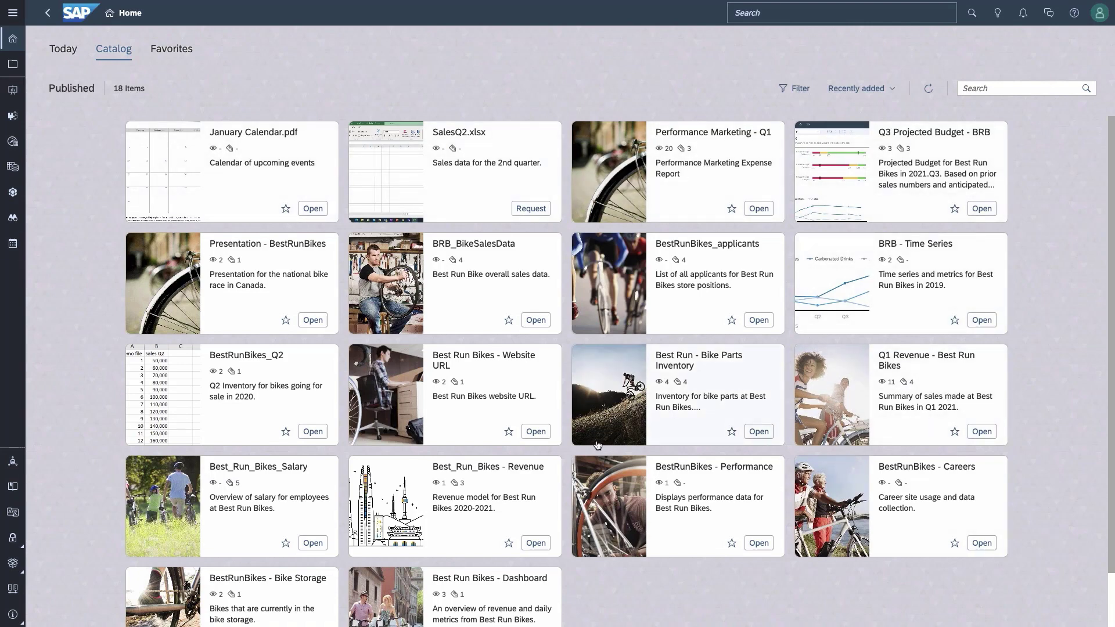
click(900, 399)
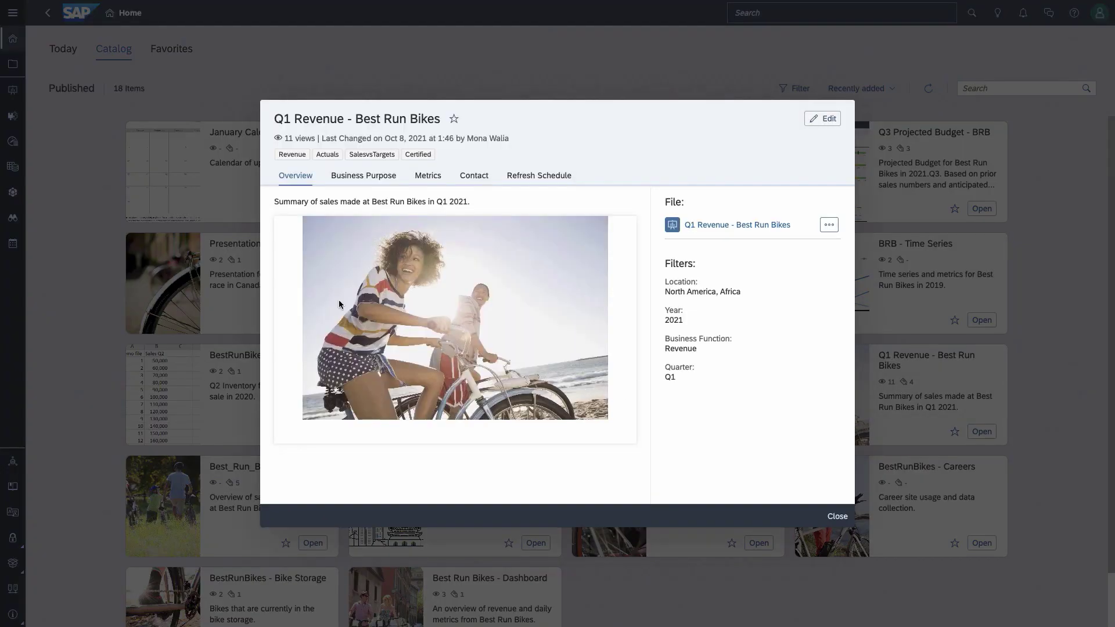
click(349, 177)
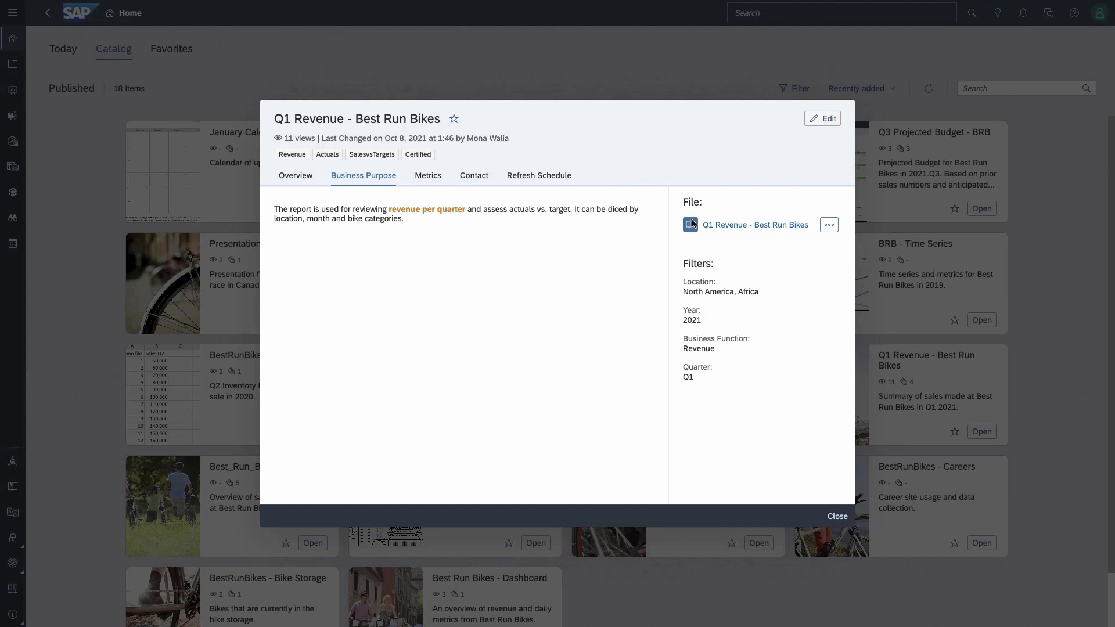
click(427, 182)
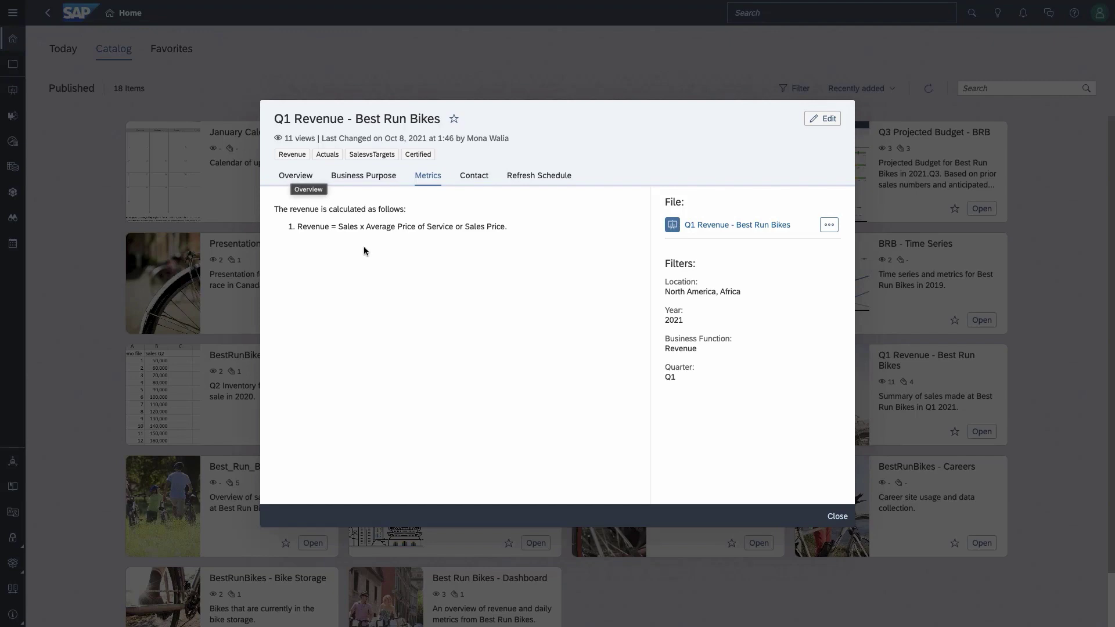
click(835, 516)
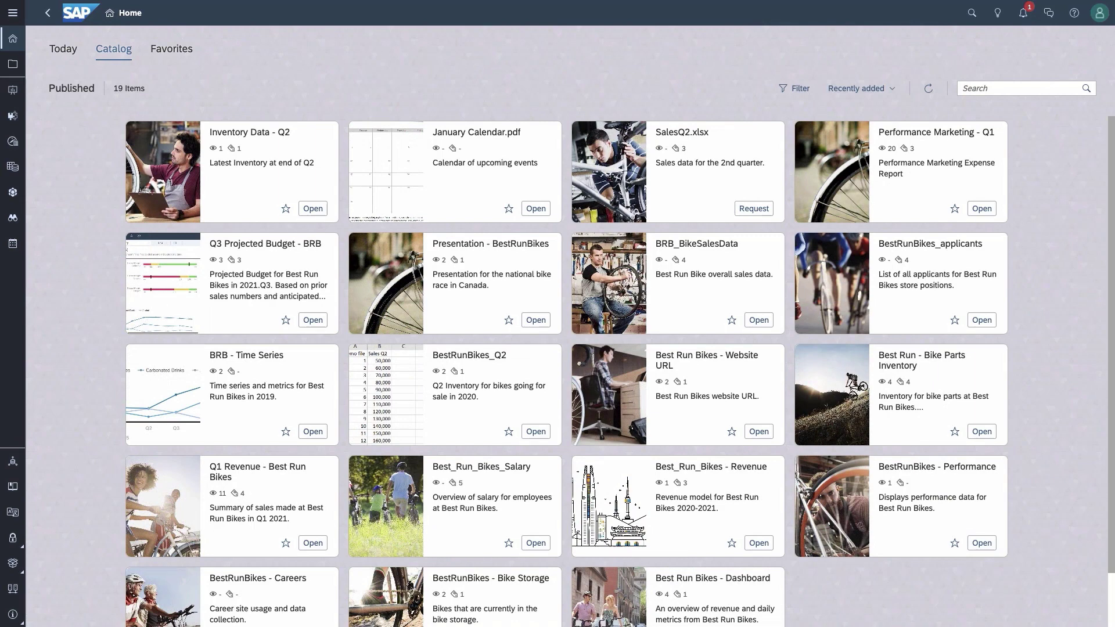
click(258, 173)
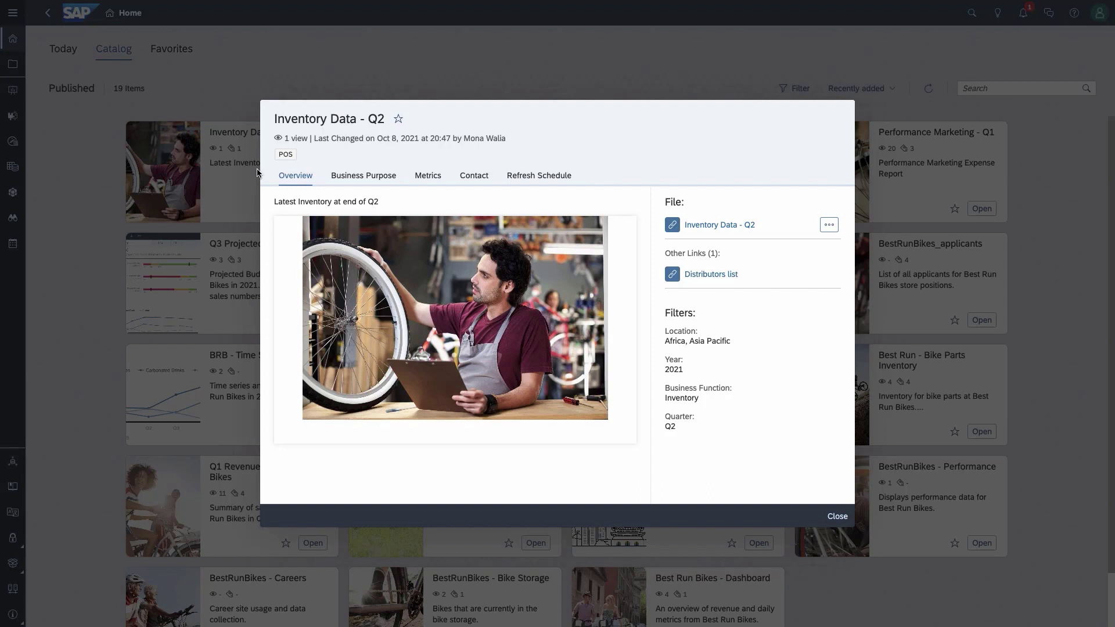
click(838, 516)
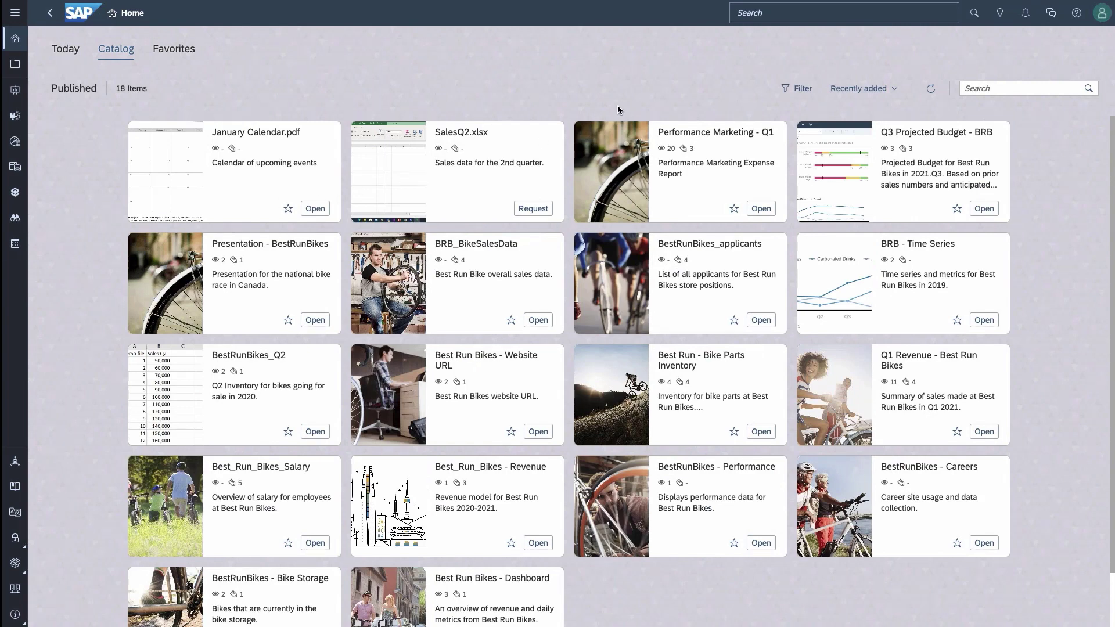
click(804, 89)
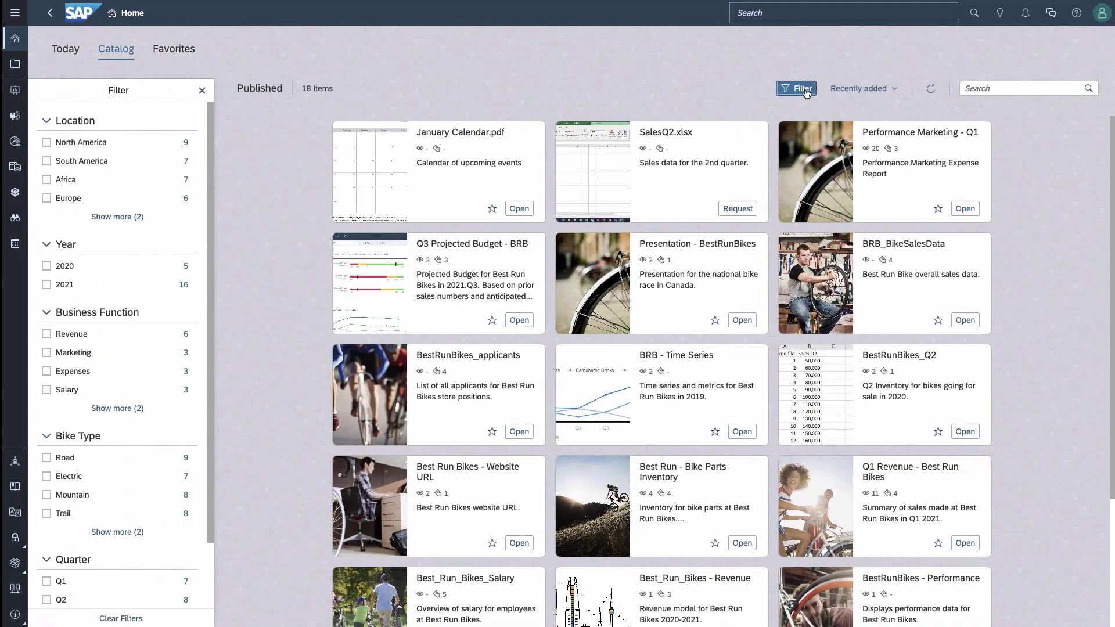
click(47, 180)
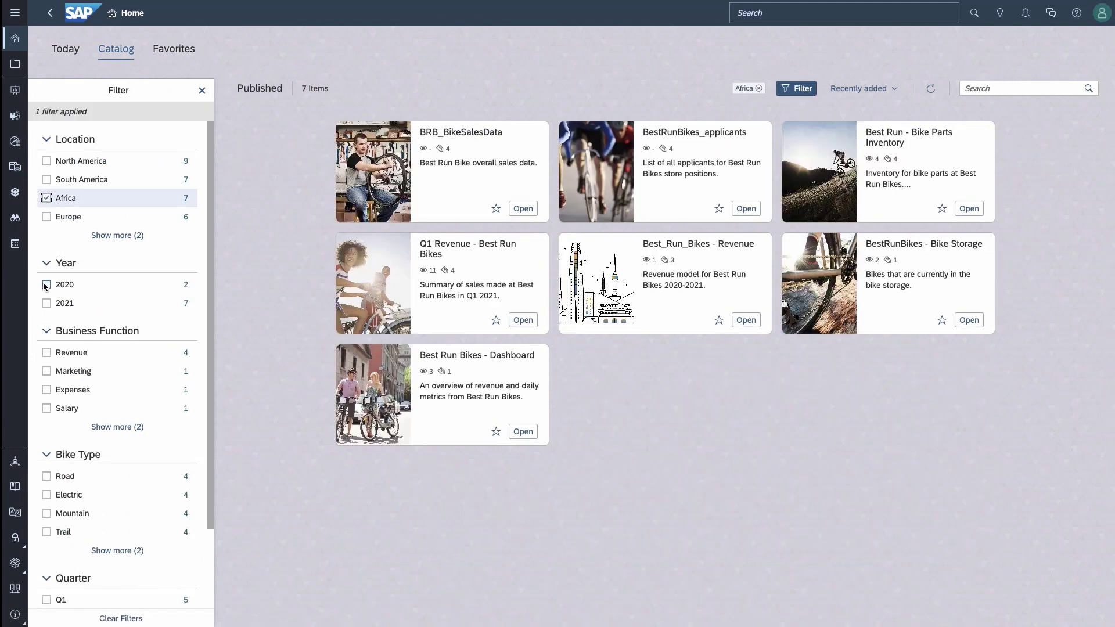
click(47, 285)
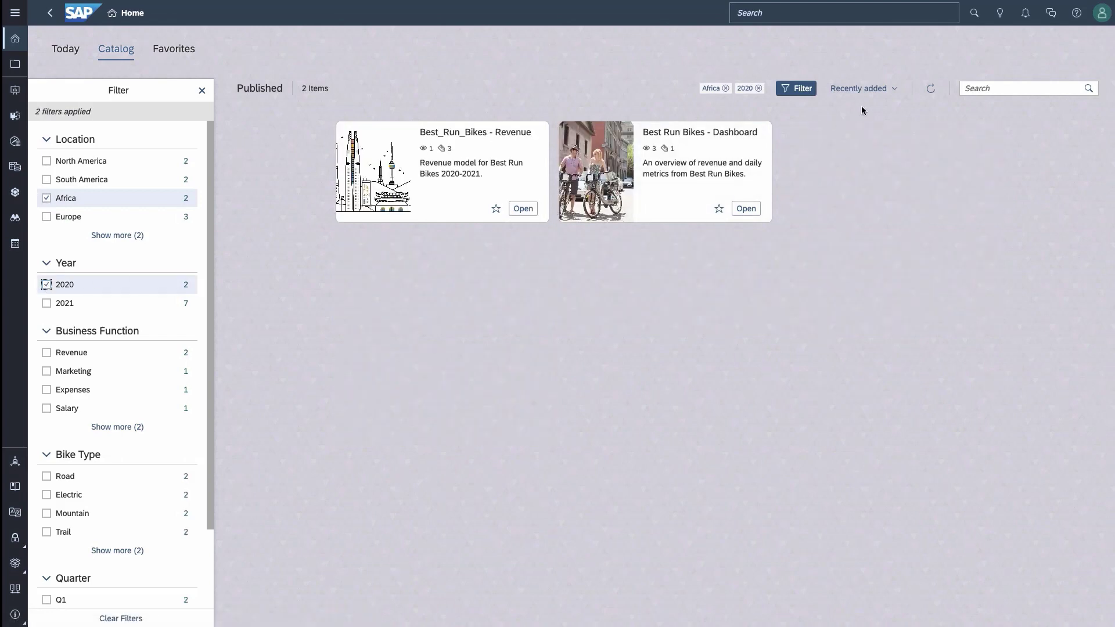
click(978, 89)
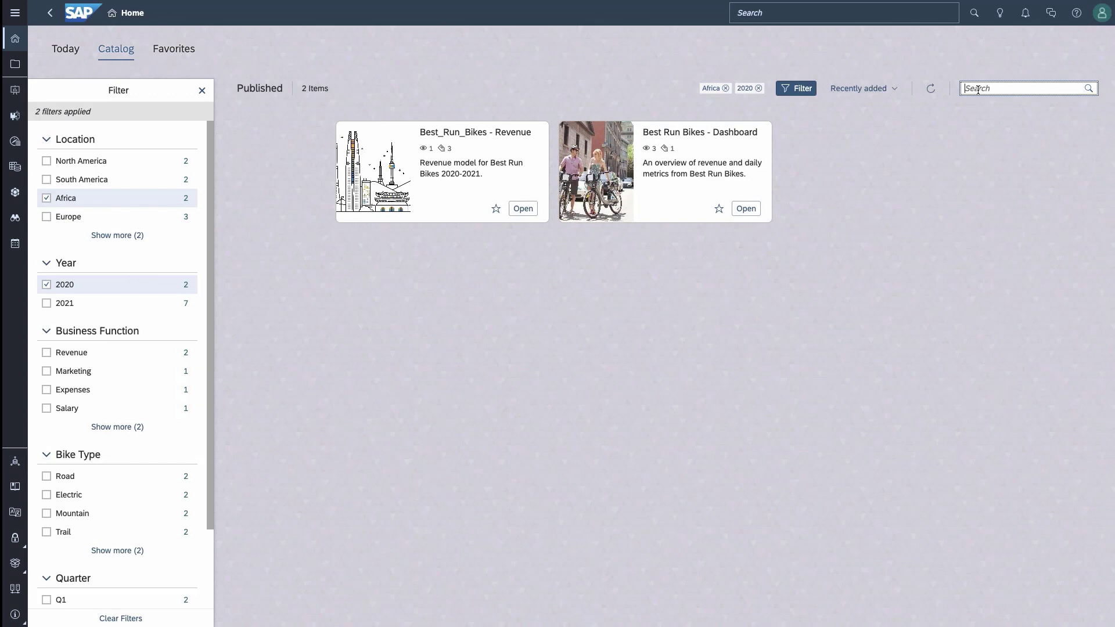
text(daily)
key(Return)
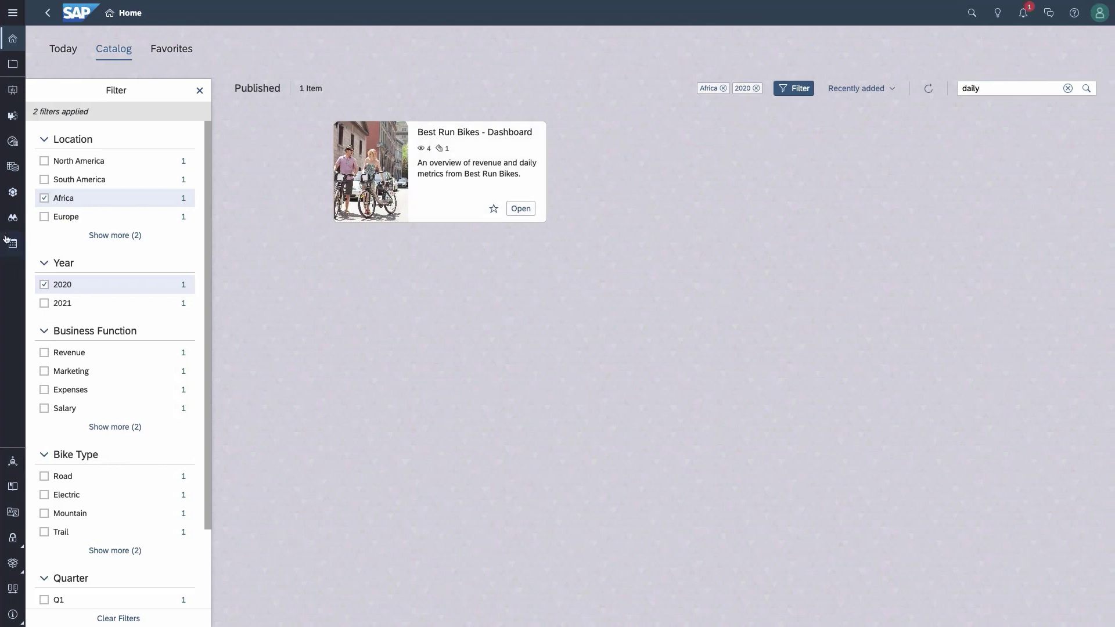
click(202, 91)
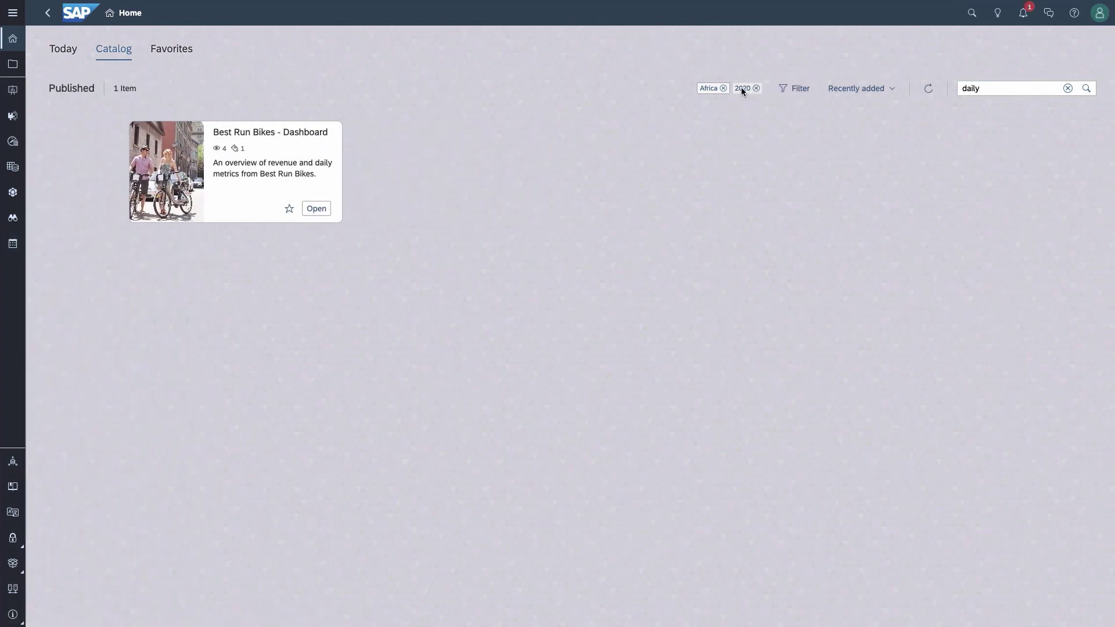
click(724, 89)
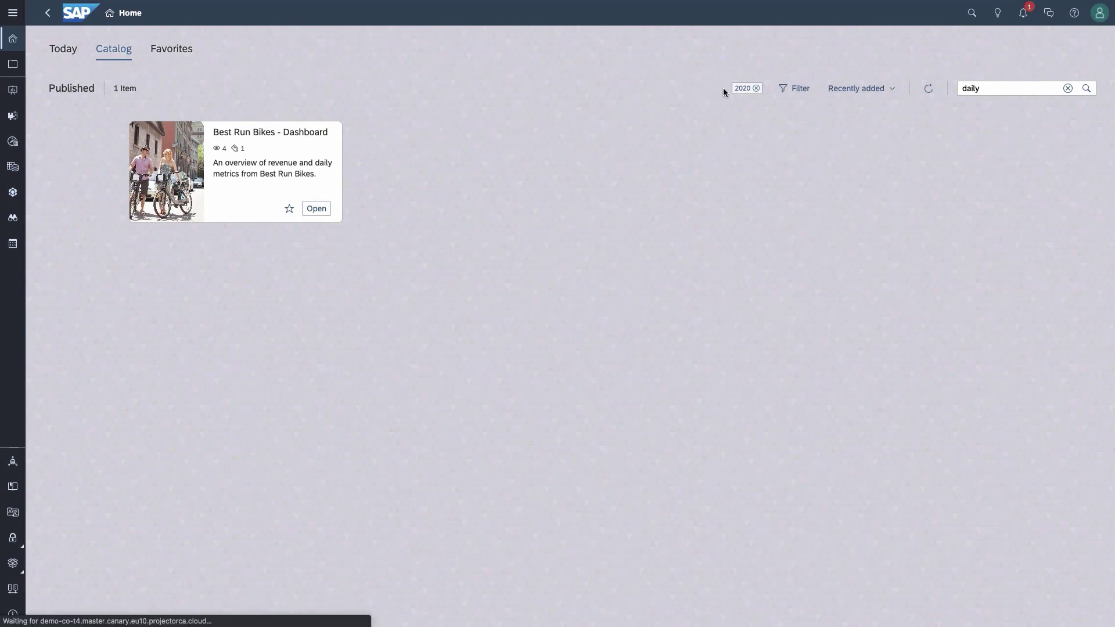
click(756, 89)
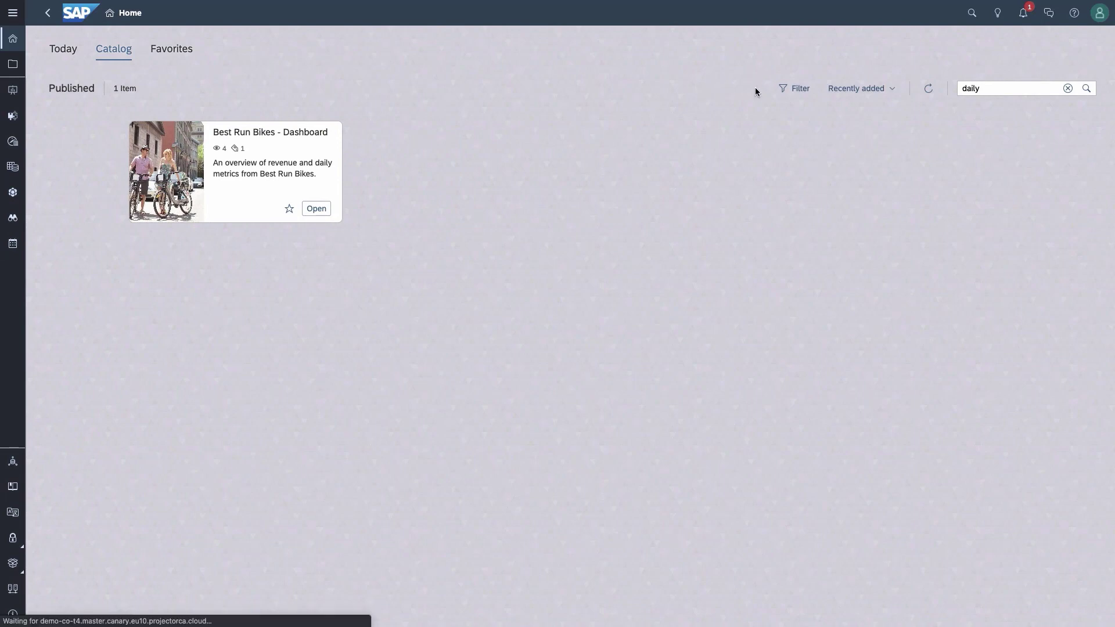
click(1068, 90)
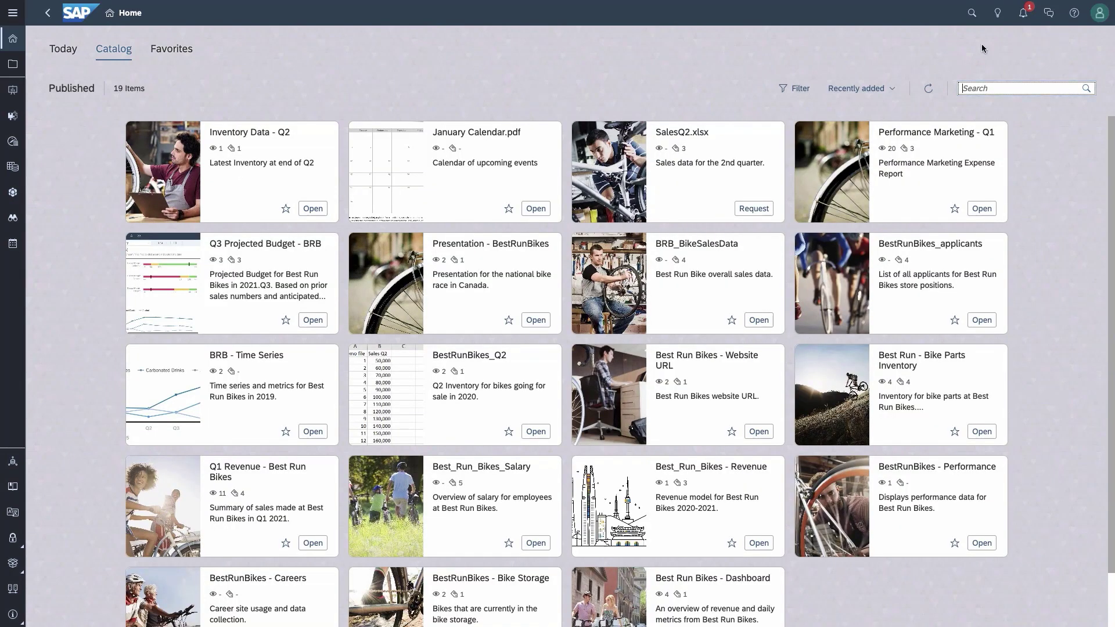
Step: Open the colleague conversation and its shared Sample - Revenue Analysis story
click(1048, 15)
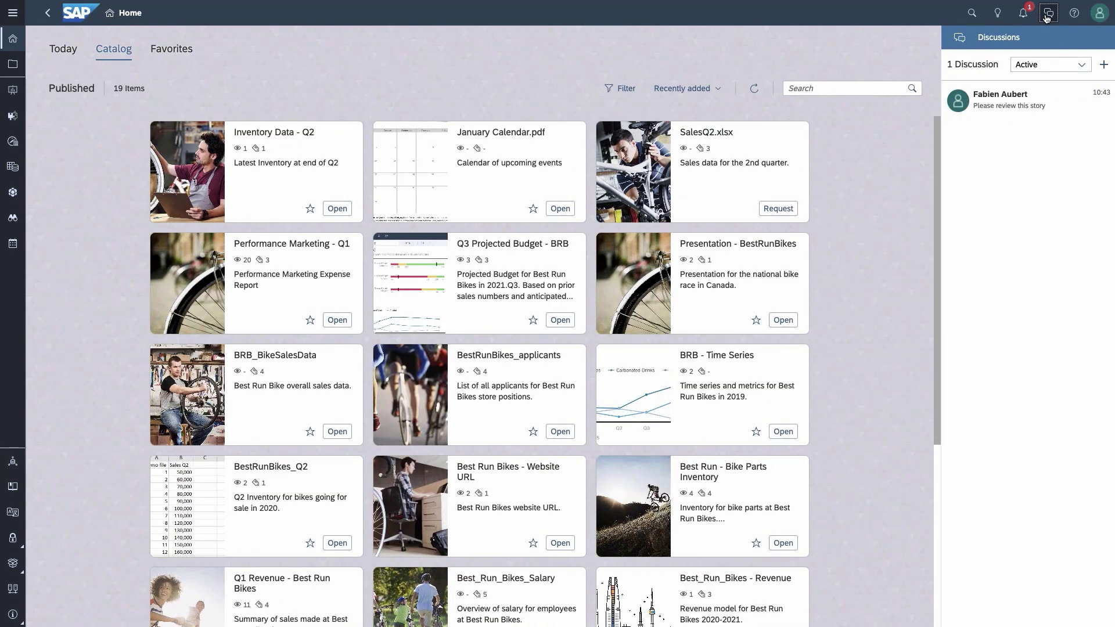
click(1002, 99)
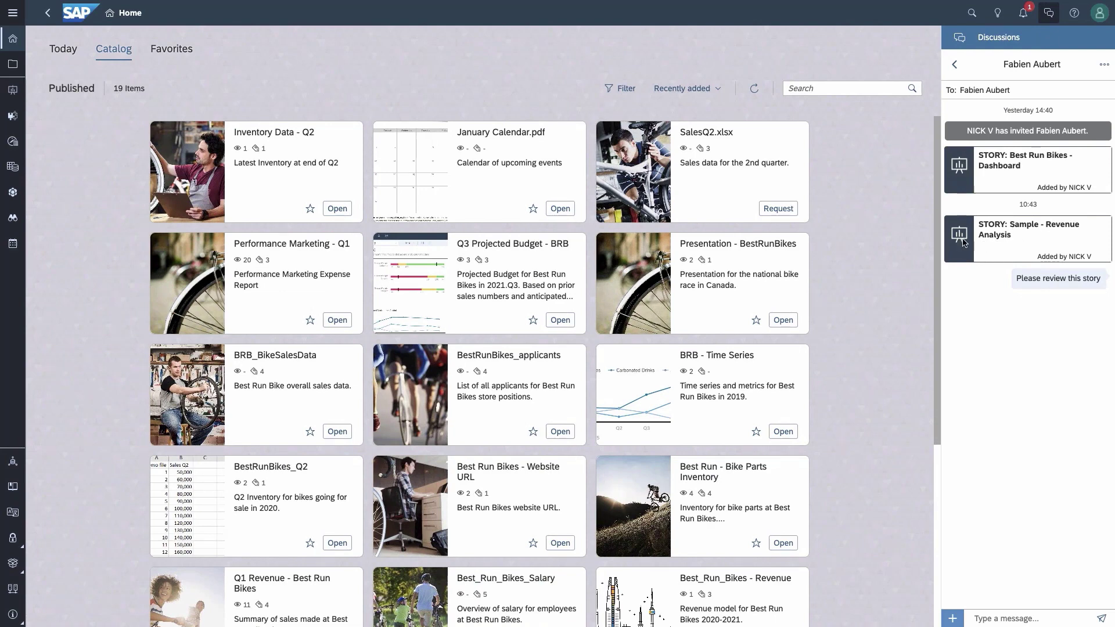
click(1006, 238)
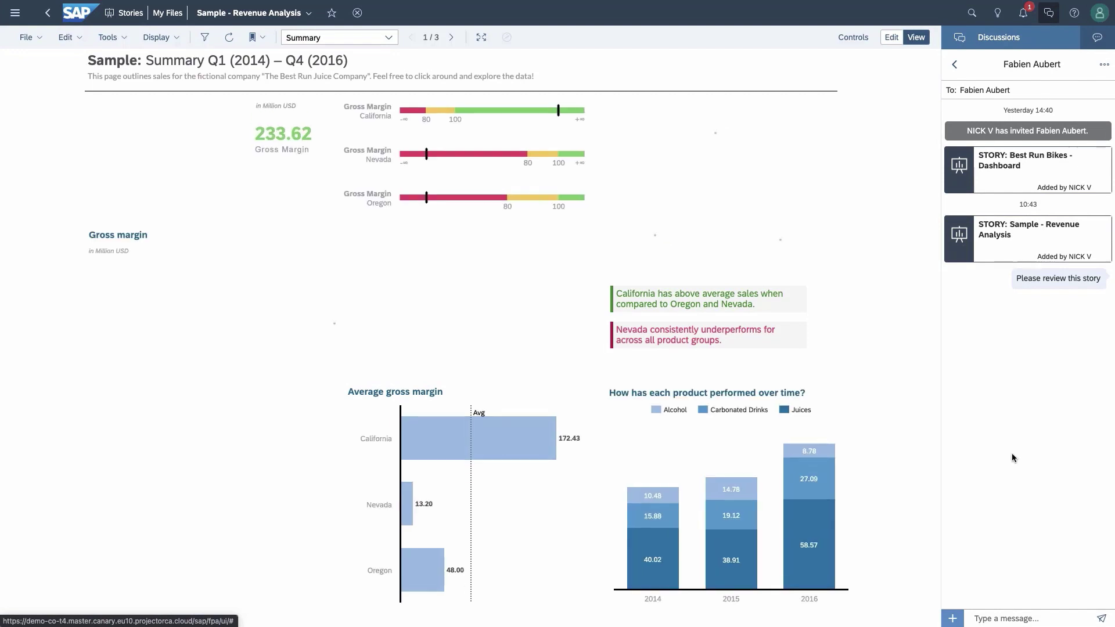
Step: Post the message 'conversation' in the discussion and return to the Home catalog
click(997, 617)
text(conversation)
click(1102, 618)
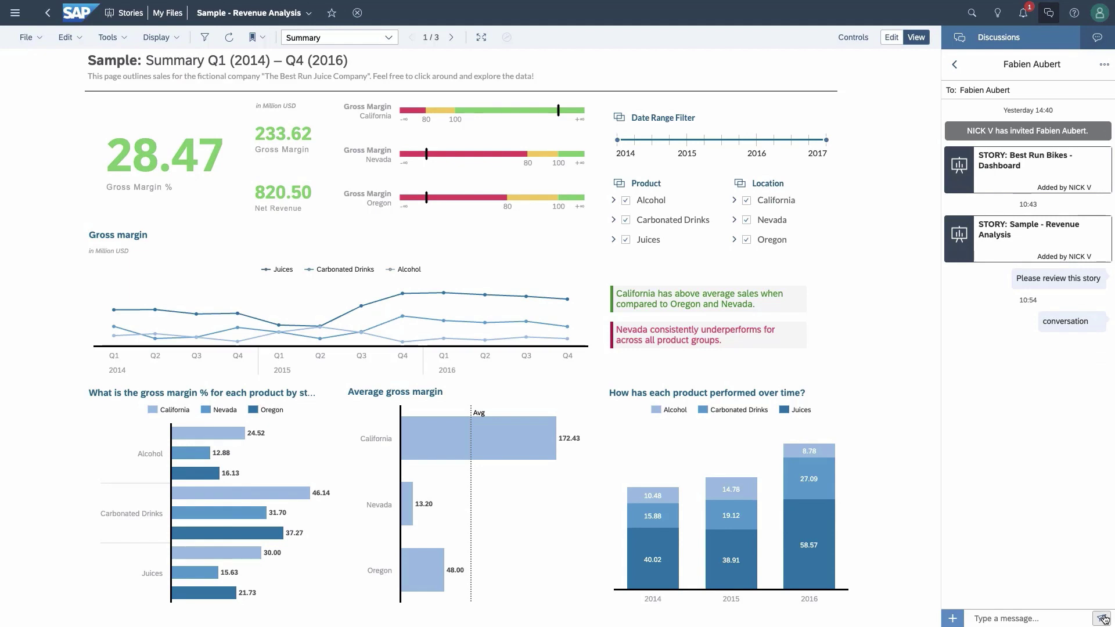
click(78, 14)
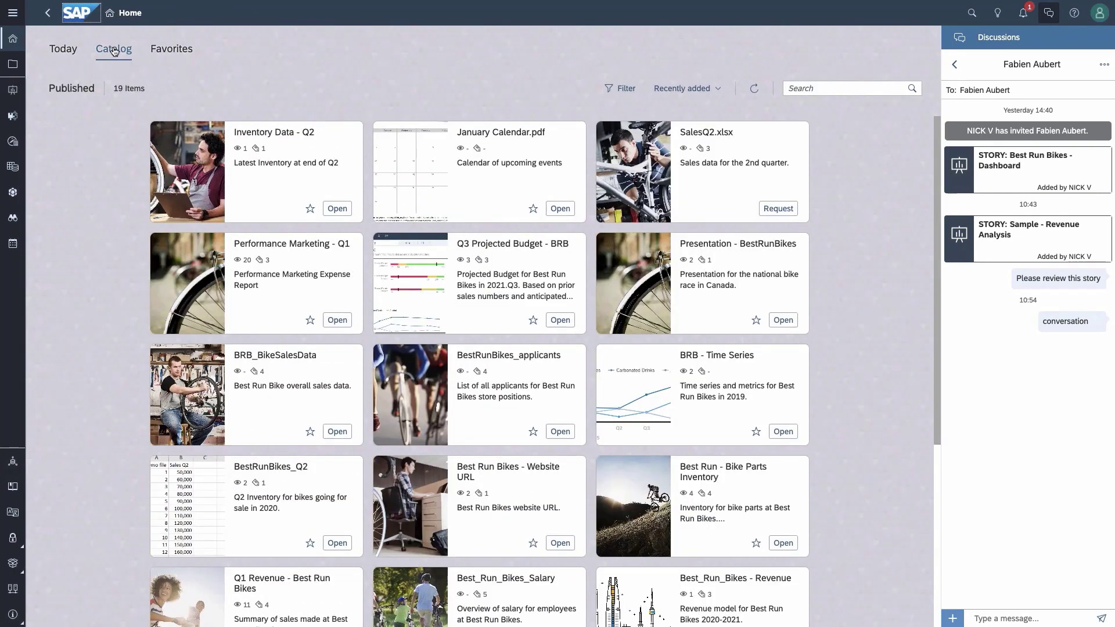
Step: In the Catalog, favourite Inventory Data - Q2 and send an access request for SalesQ2.xlsx
click(67, 51)
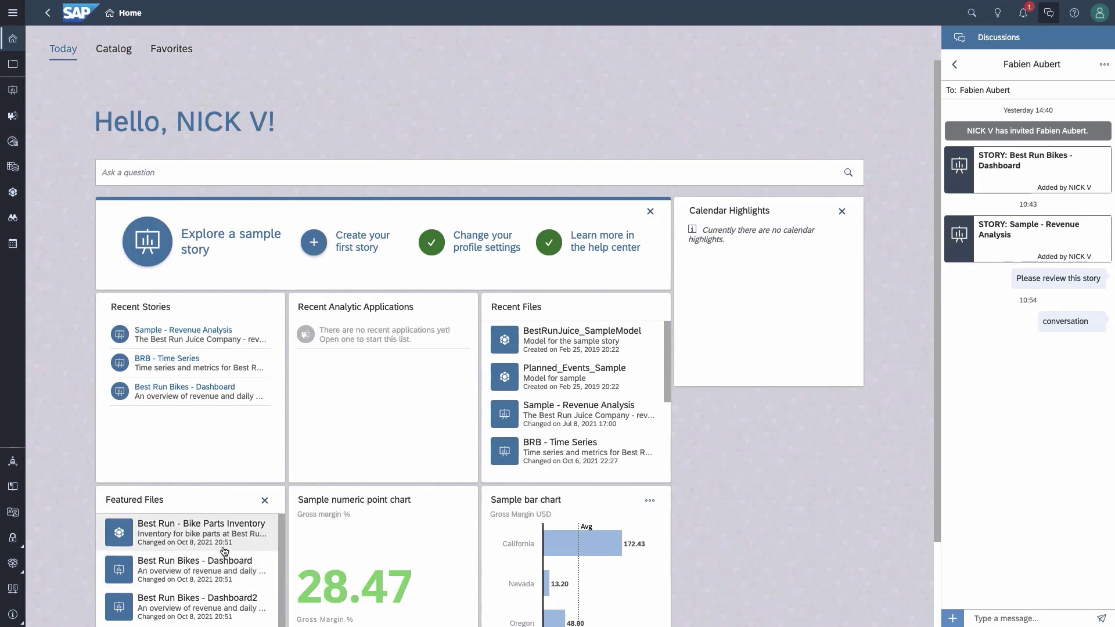
click(114, 50)
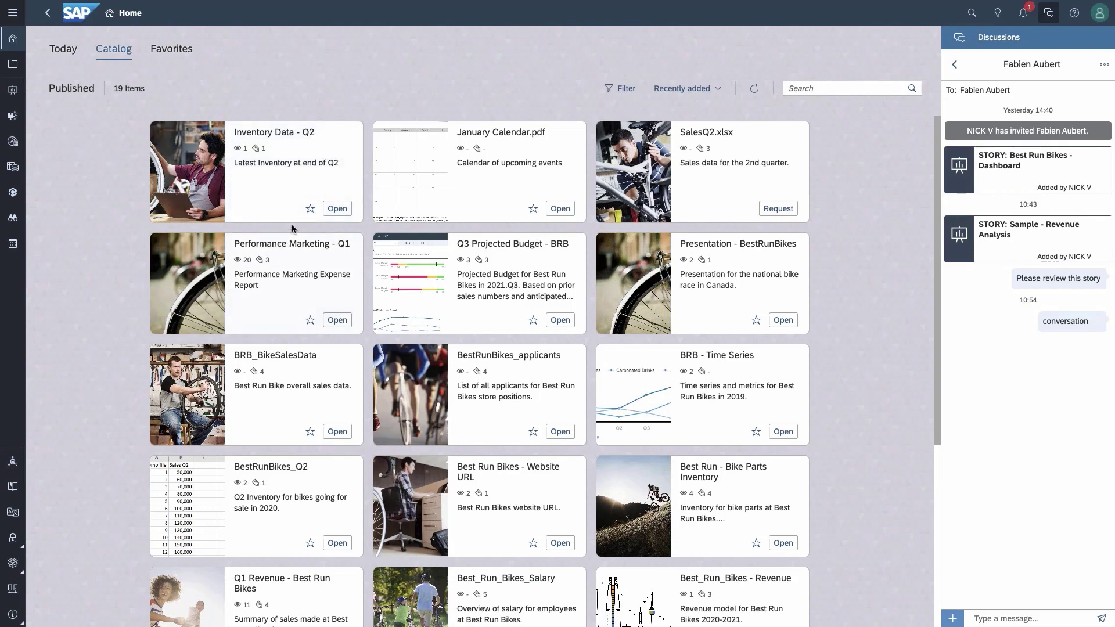
click(310, 210)
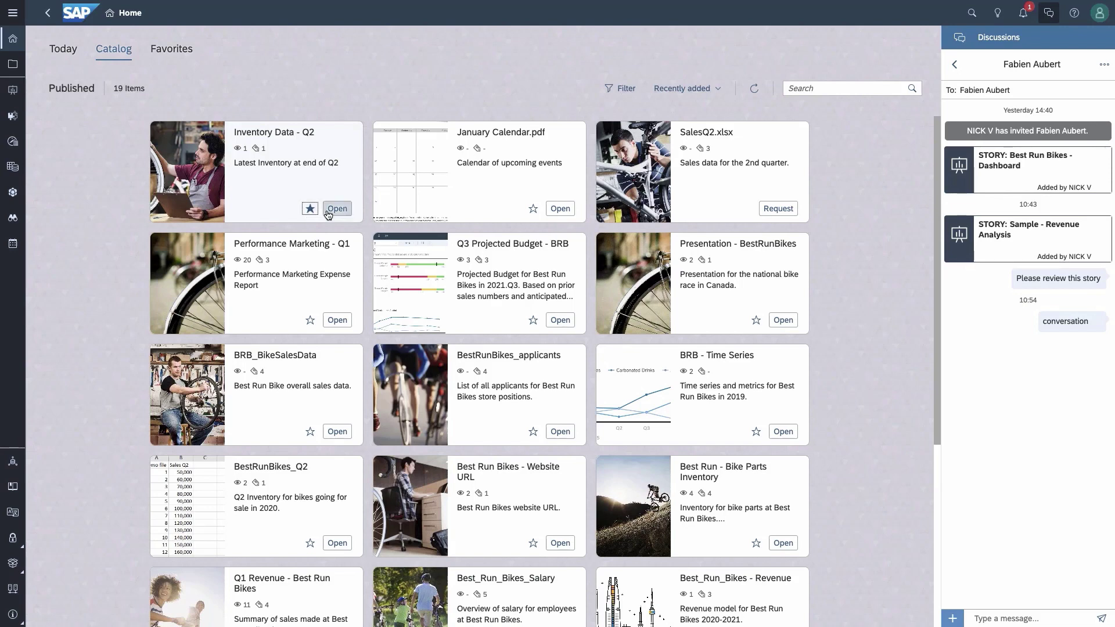
click(784, 209)
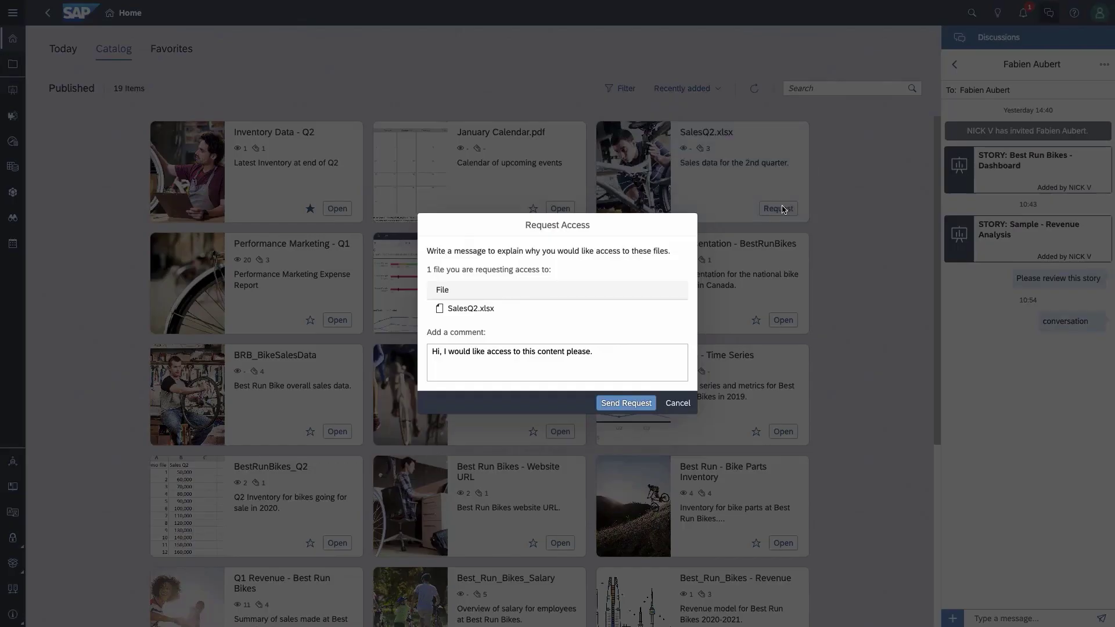
click(637, 409)
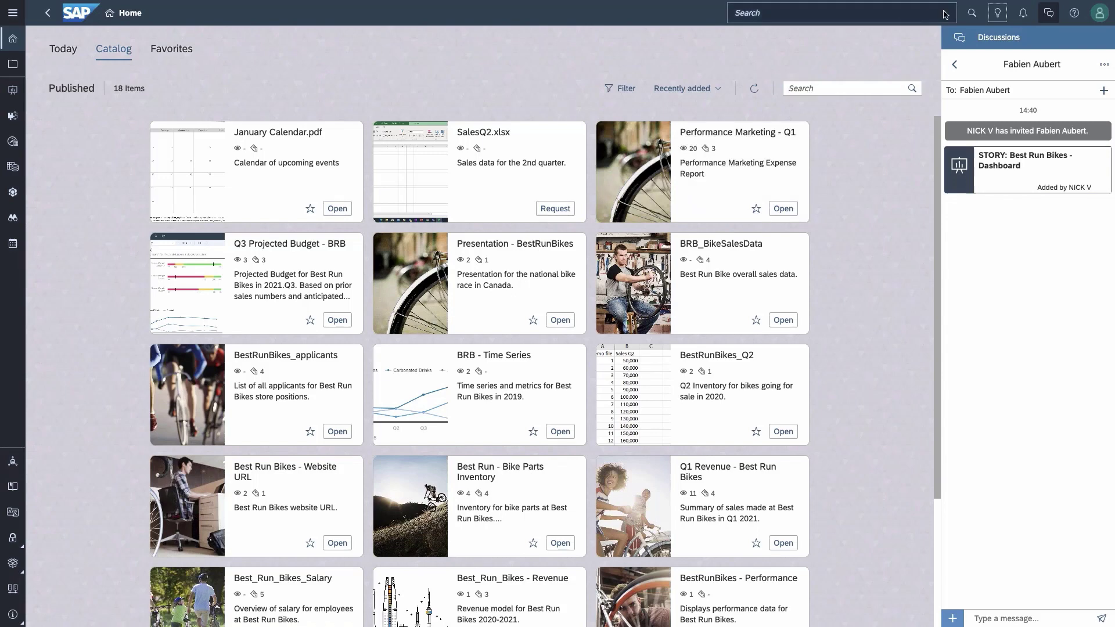
Step: Start a discussion with a colleague as participant and send the bike-planning message
click(999, 14)
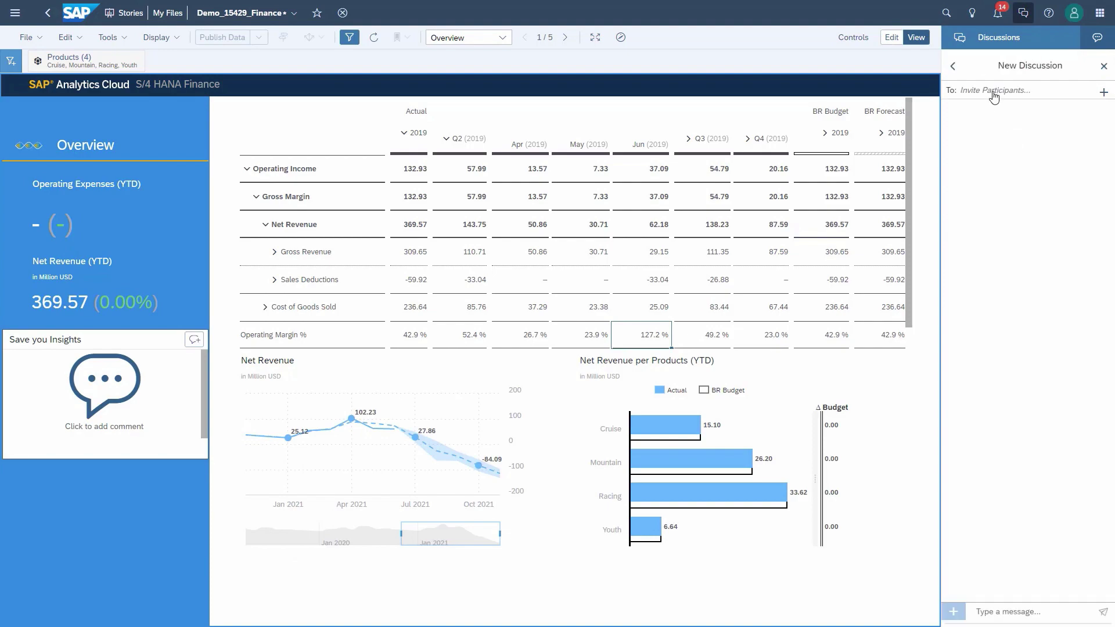
click(1103, 91)
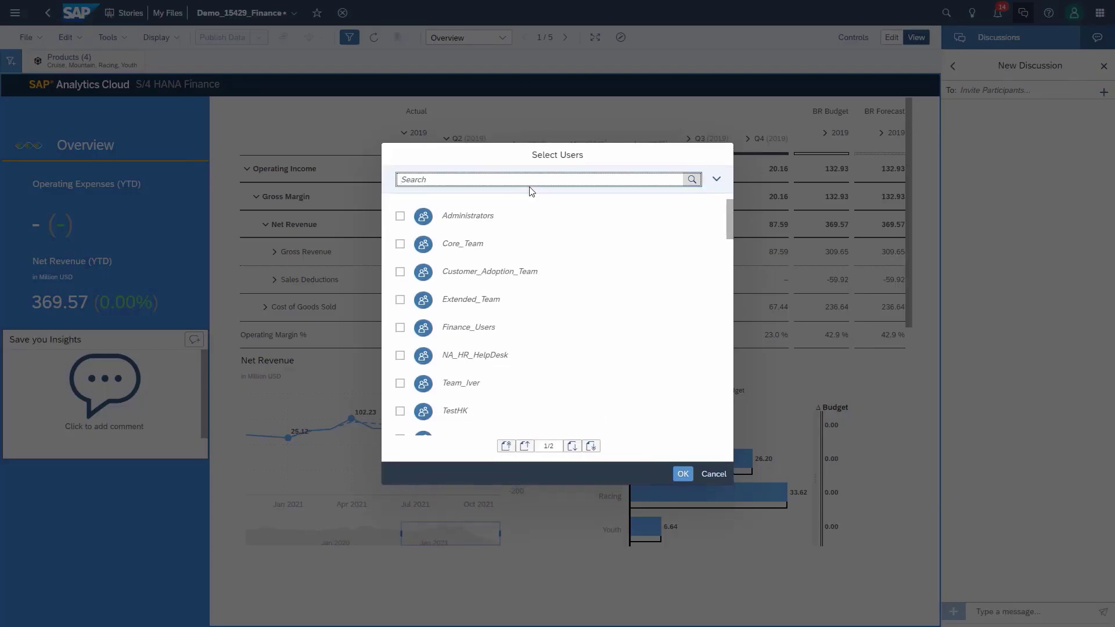
text(nick)
click(400, 221)
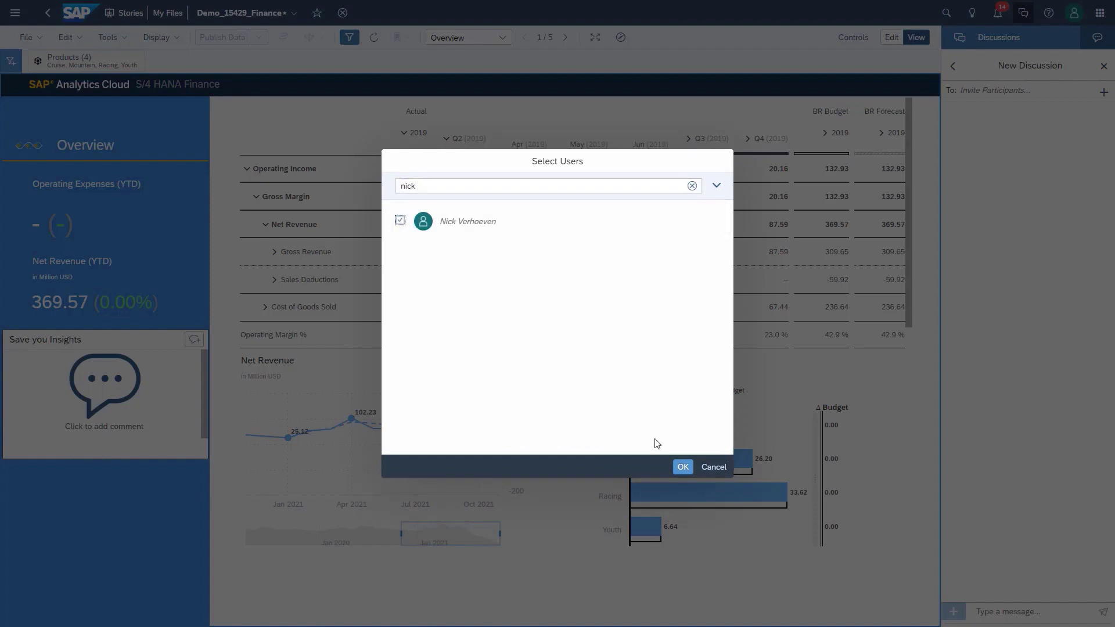
click(684, 468)
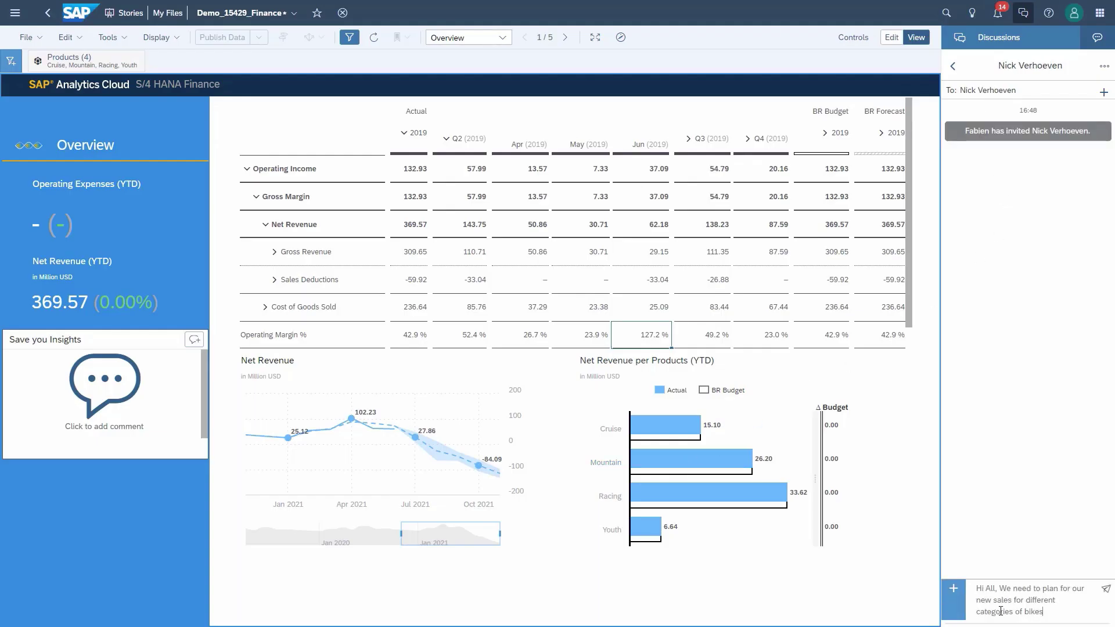
click(1106, 590)
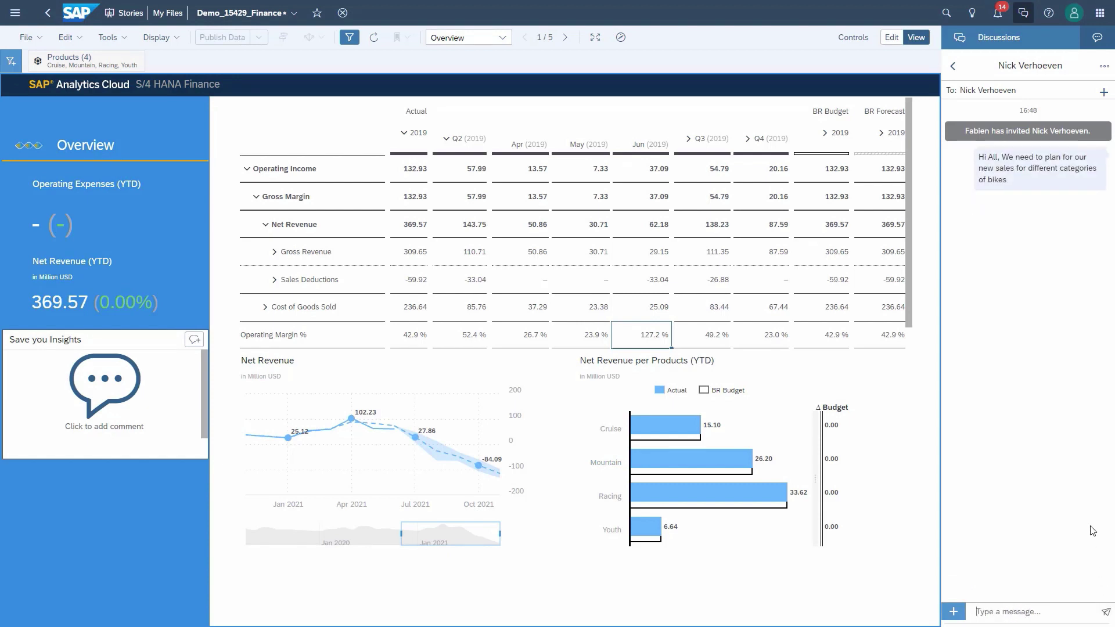
Step: Link the Demo_15429_Finance story into the discussion
click(954, 612)
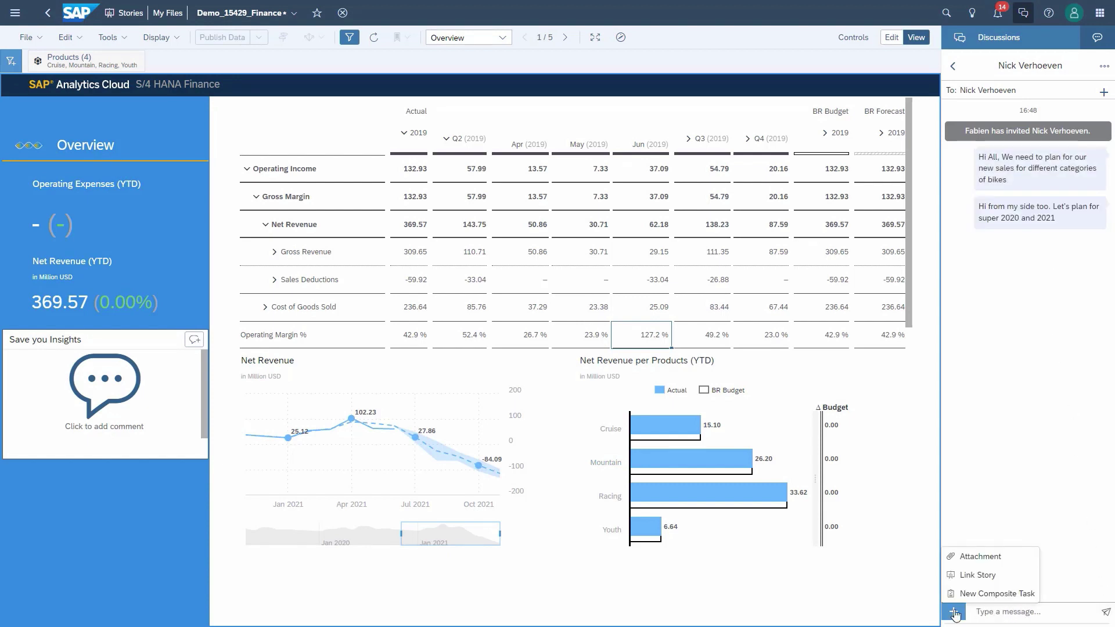
click(960, 581)
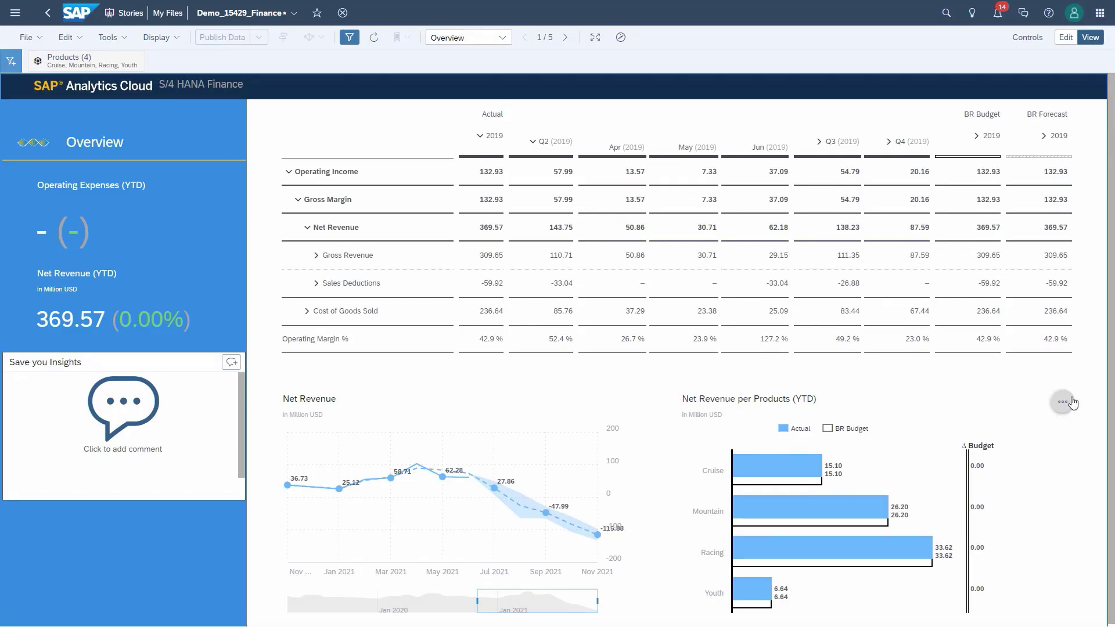
click(1072, 402)
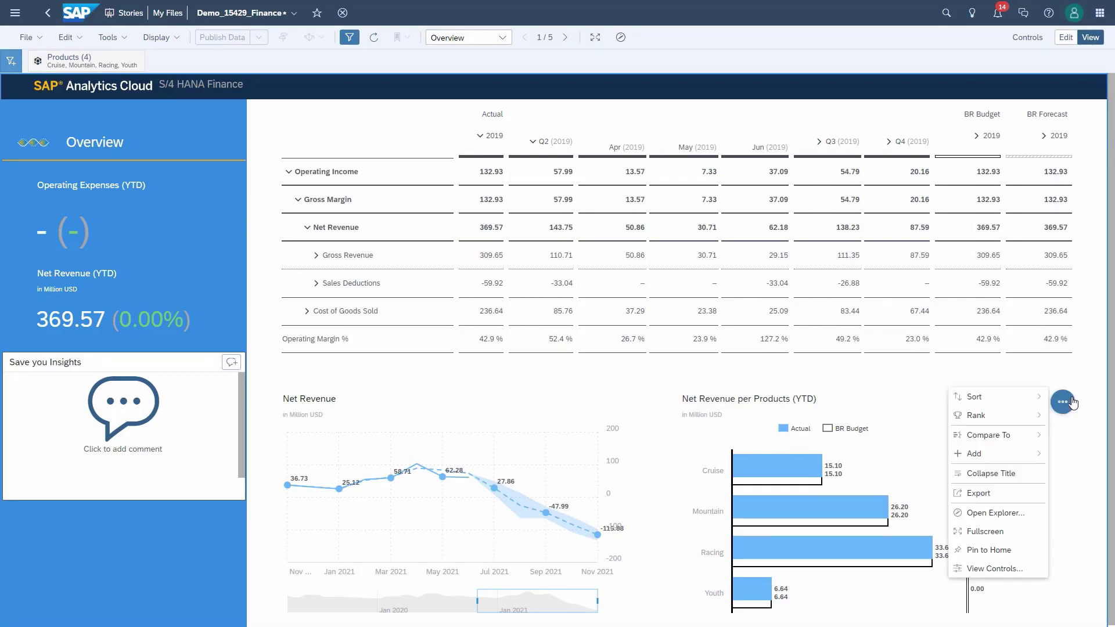
Step: Comment on the Net Revenue per Products chart that Mountain bikes underperform, mentioning a colleague
mouse_move(1020, 456)
click(1070, 473)
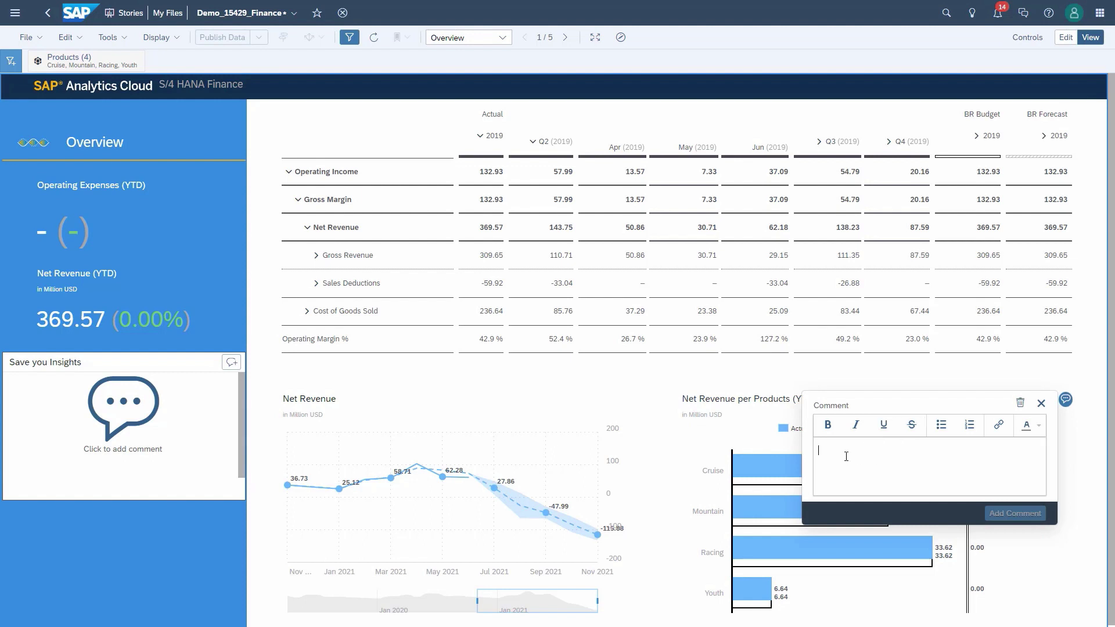
text(Mountain bike is not doing well and we need to plan better and understand why this segment isn't doing well)
text(@ive)
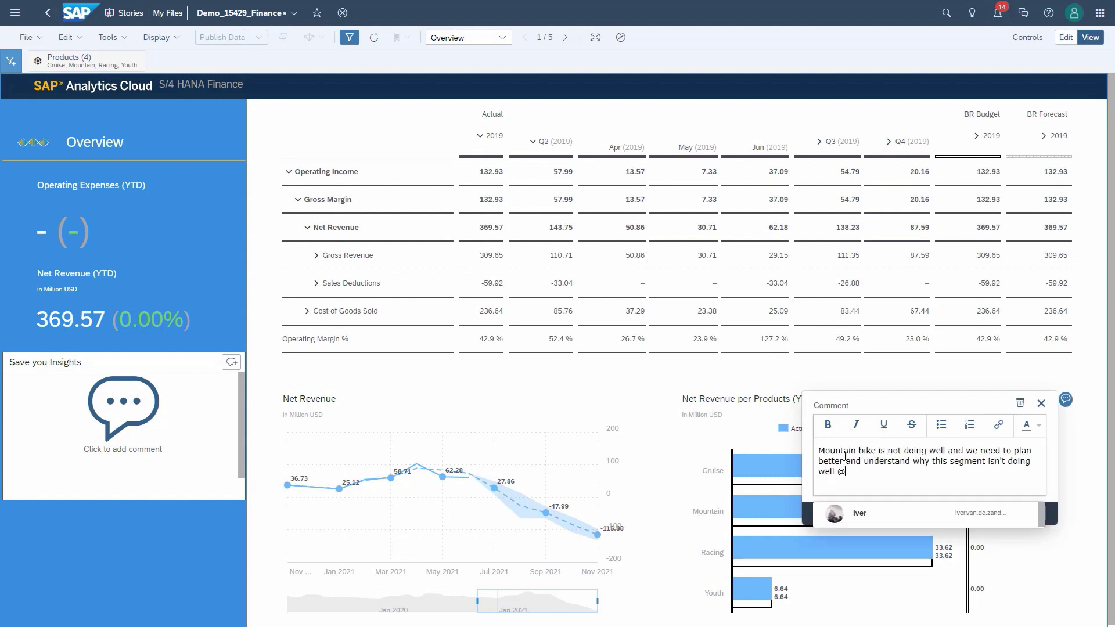
click(859, 515)
text(Can you take a look at the same ??)
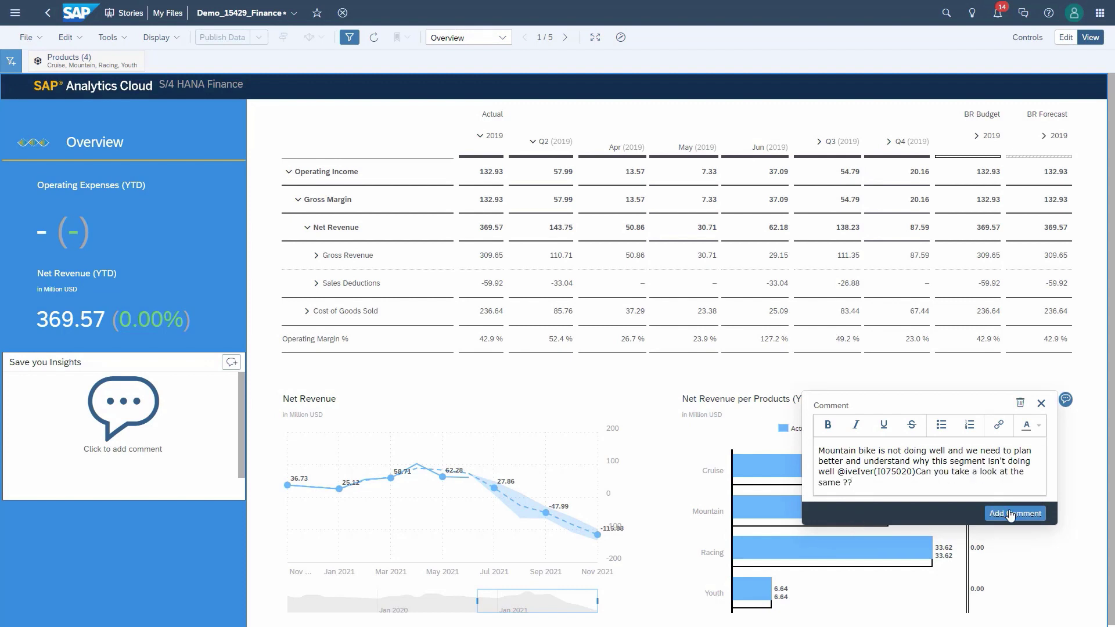
click(1016, 514)
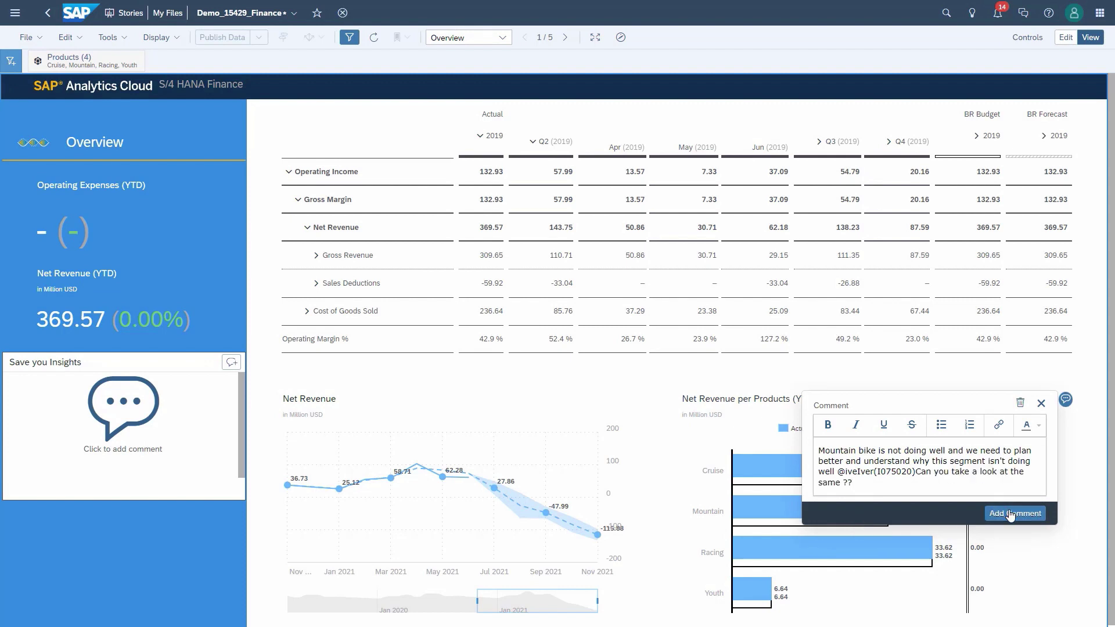
Step: Reply in the chart's comment thread suggesting more eBikes
click(1041, 404)
click(1064, 401)
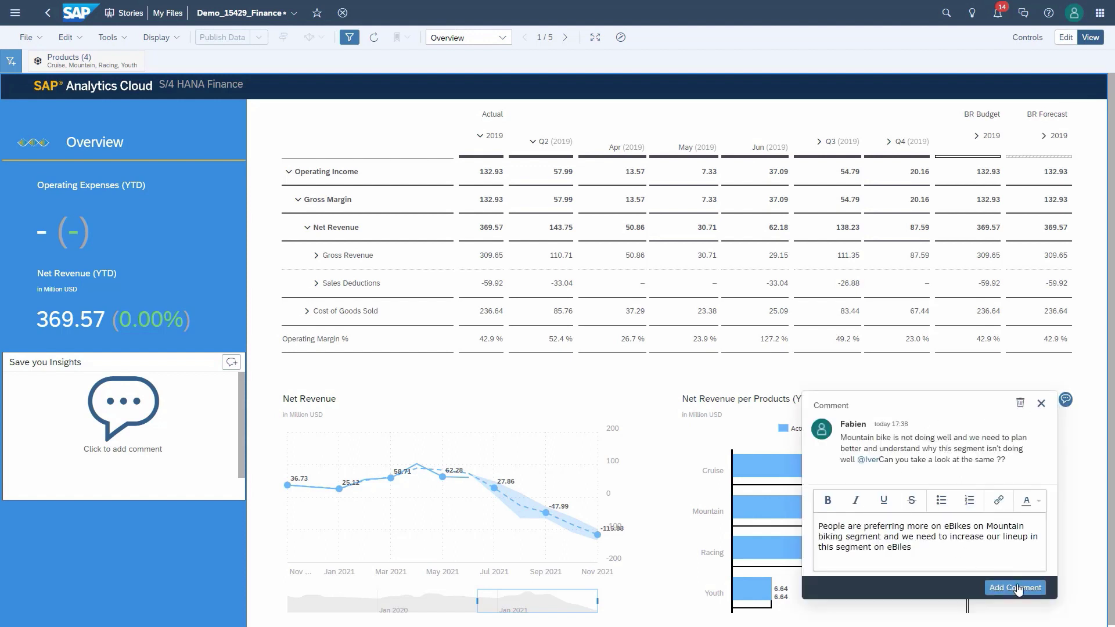
click(1017, 587)
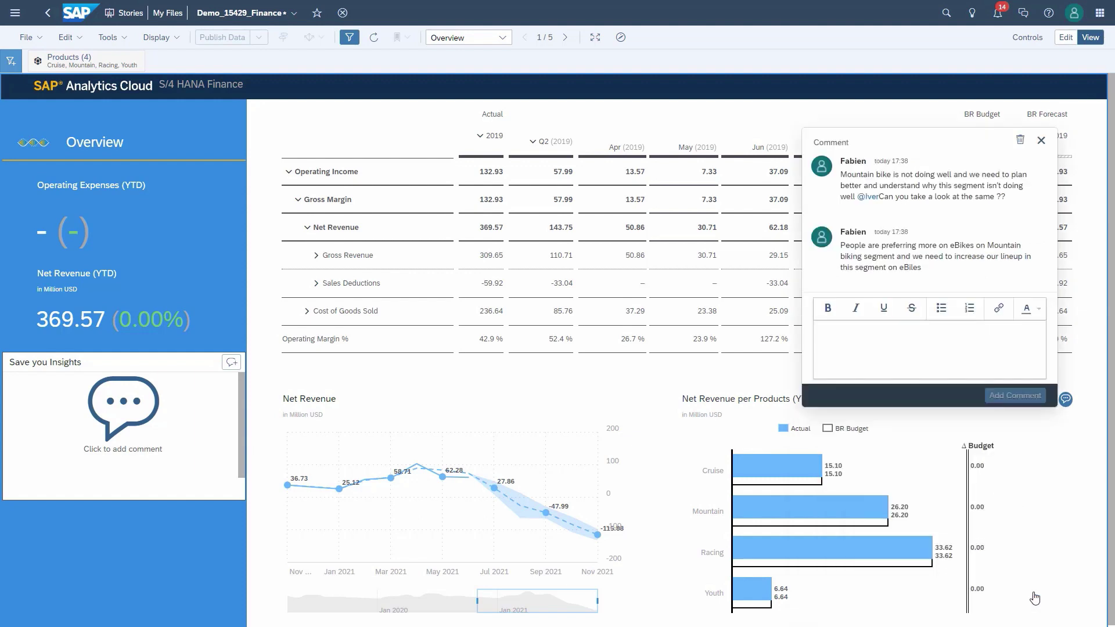
Step: Add a data point comment on May Office Expense asking why it keeps rising
click(1066, 440)
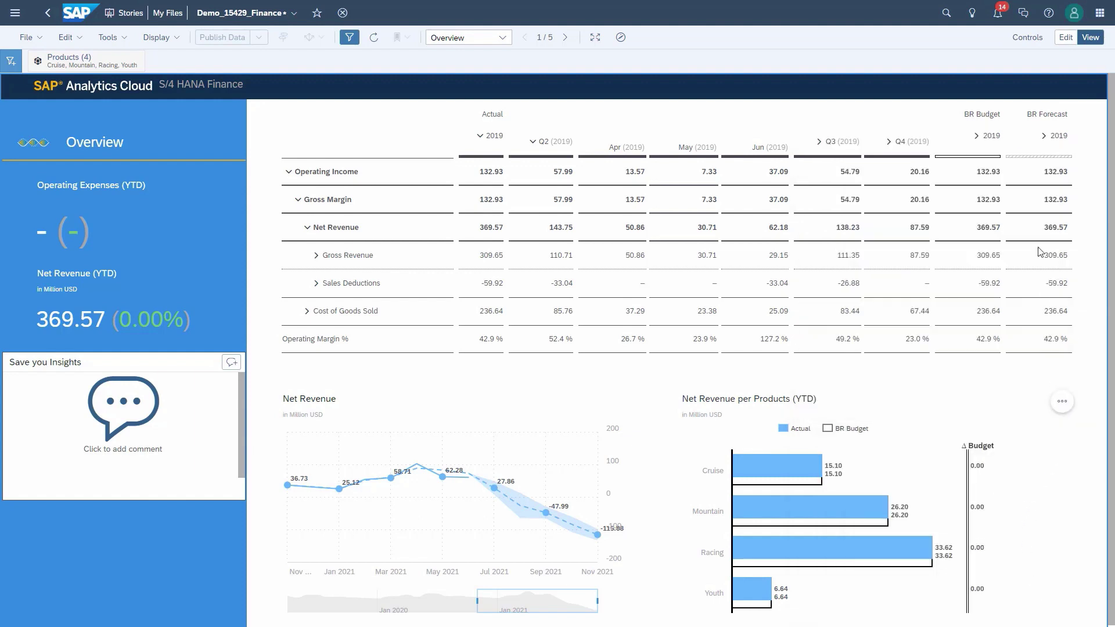
right_click(705, 300)
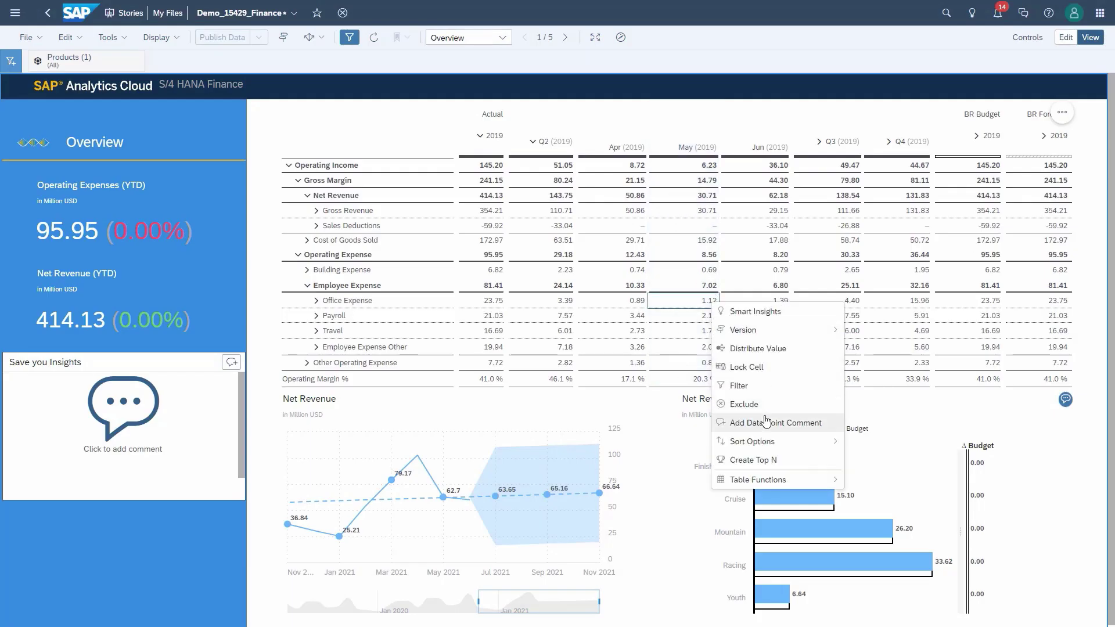
click(765, 422)
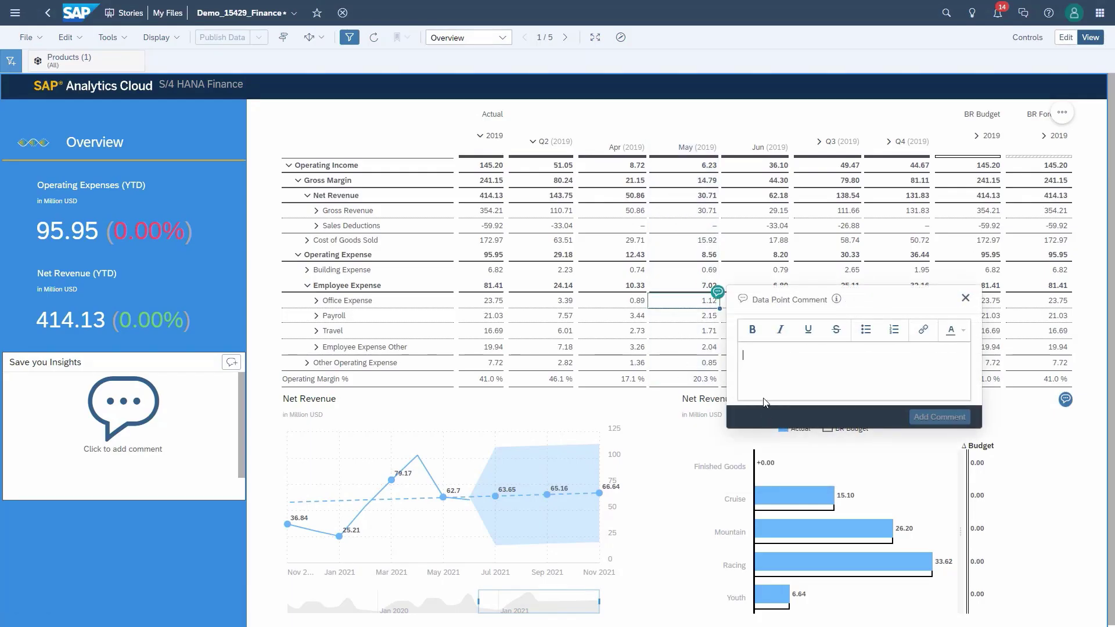
text(Can someone firgure out what why we are constantly increasing the Office Expense)
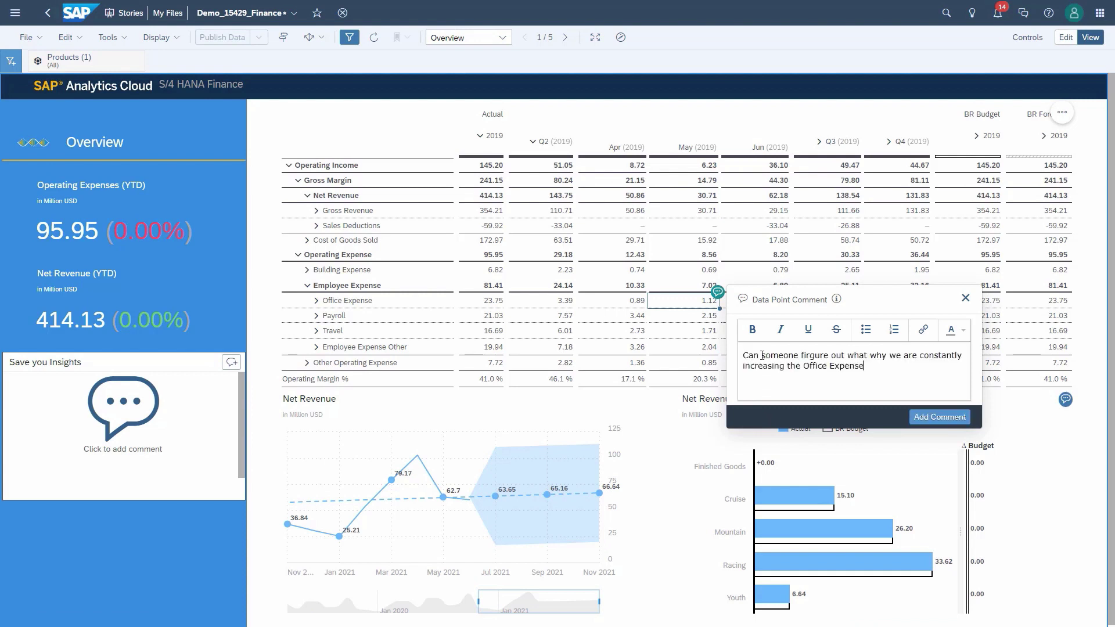
click(932, 418)
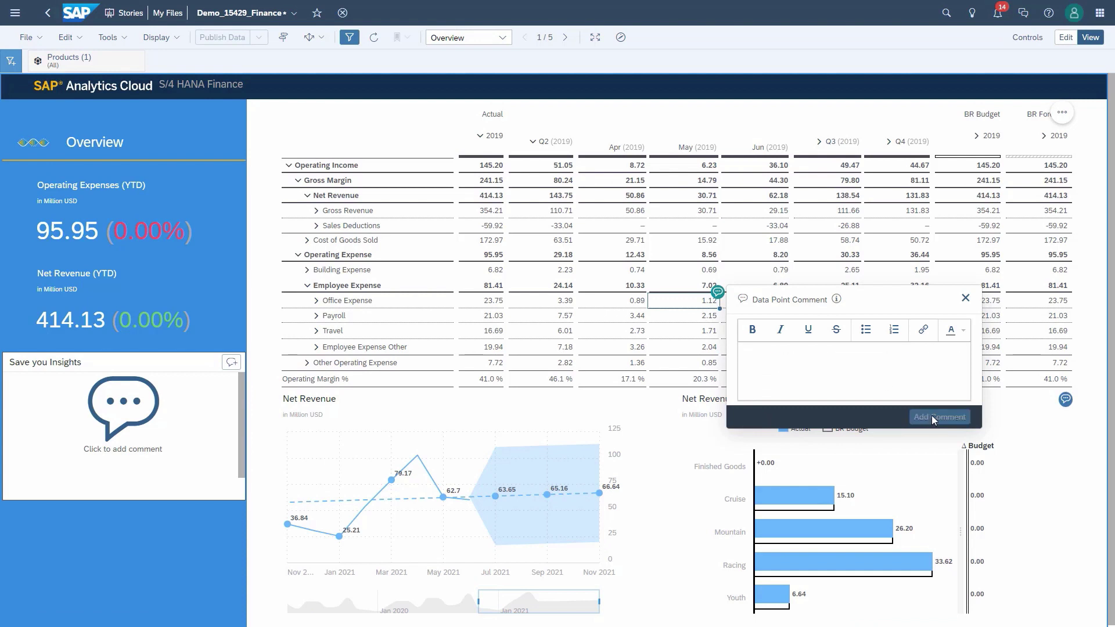
click(965, 297)
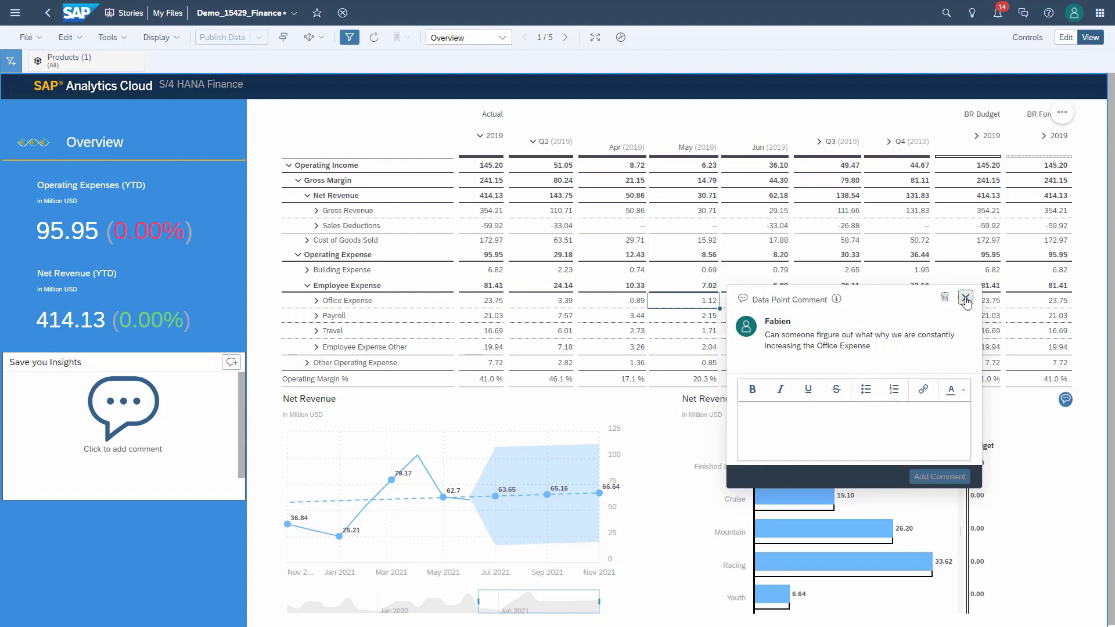
Step: Restrict the Products filter to Racing only
click(77, 63)
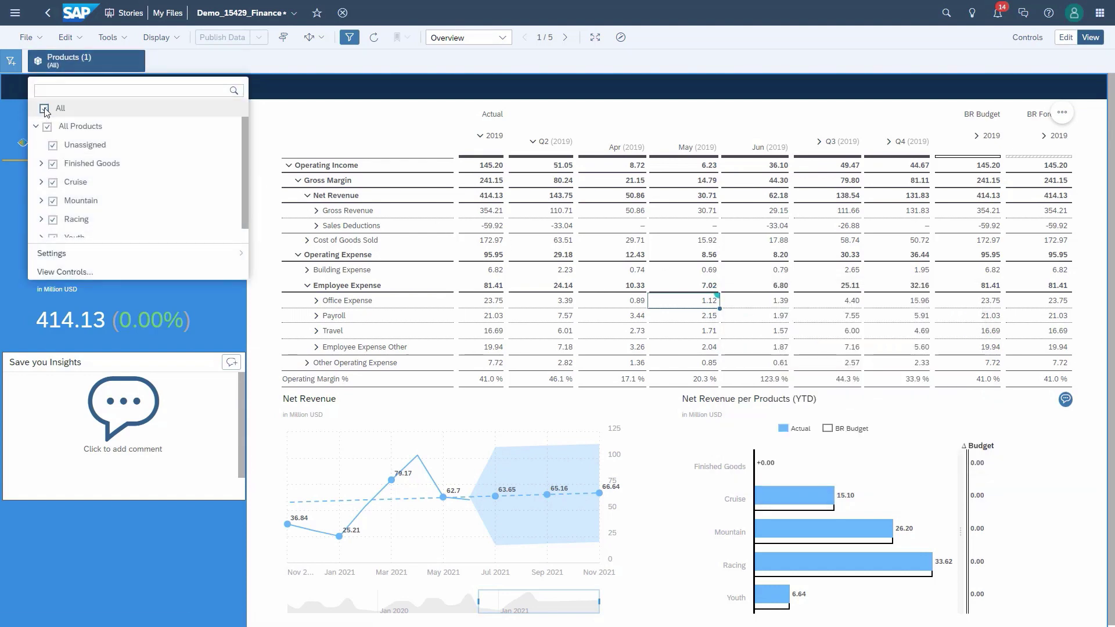
click(45, 109)
click(53, 145)
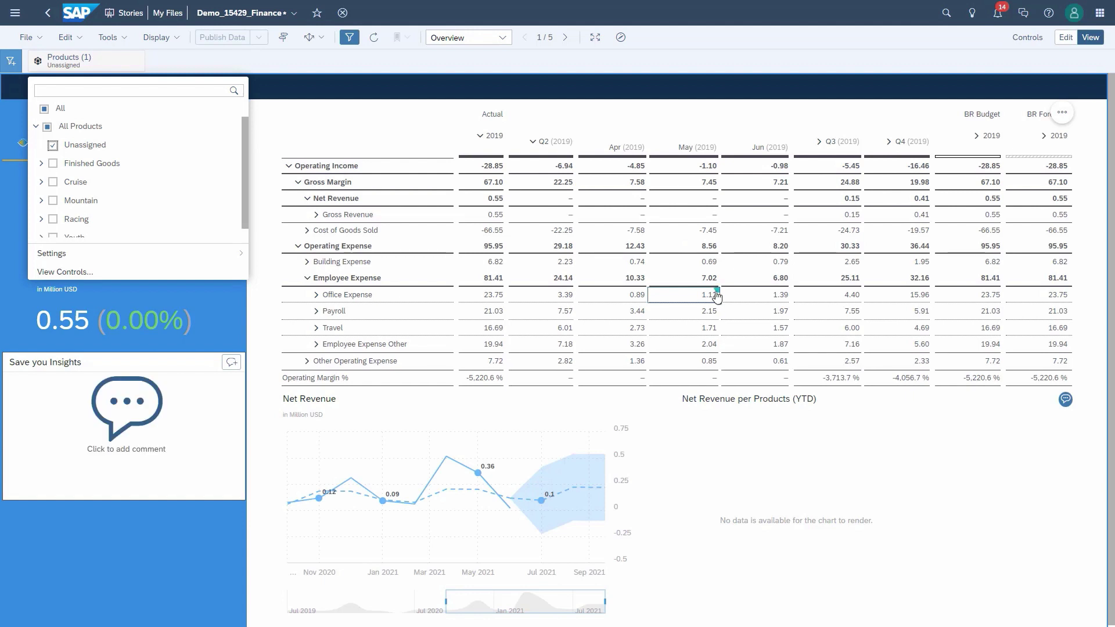
click(718, 291)
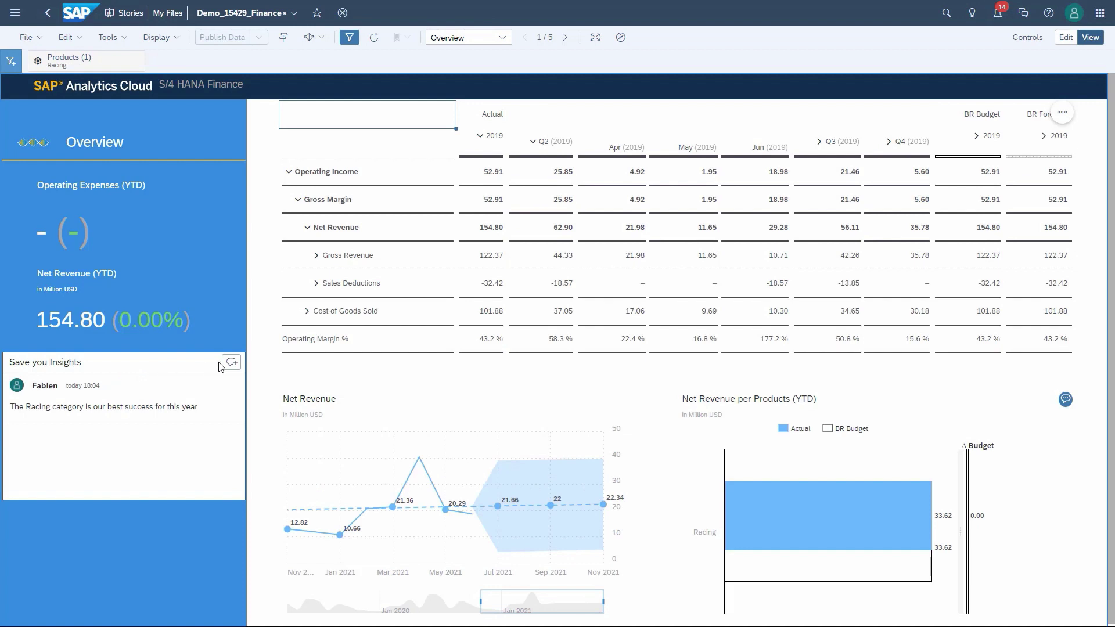
Step: Post an insights comment about the positive 2021 Net Revenue forecast
click(230, 364)
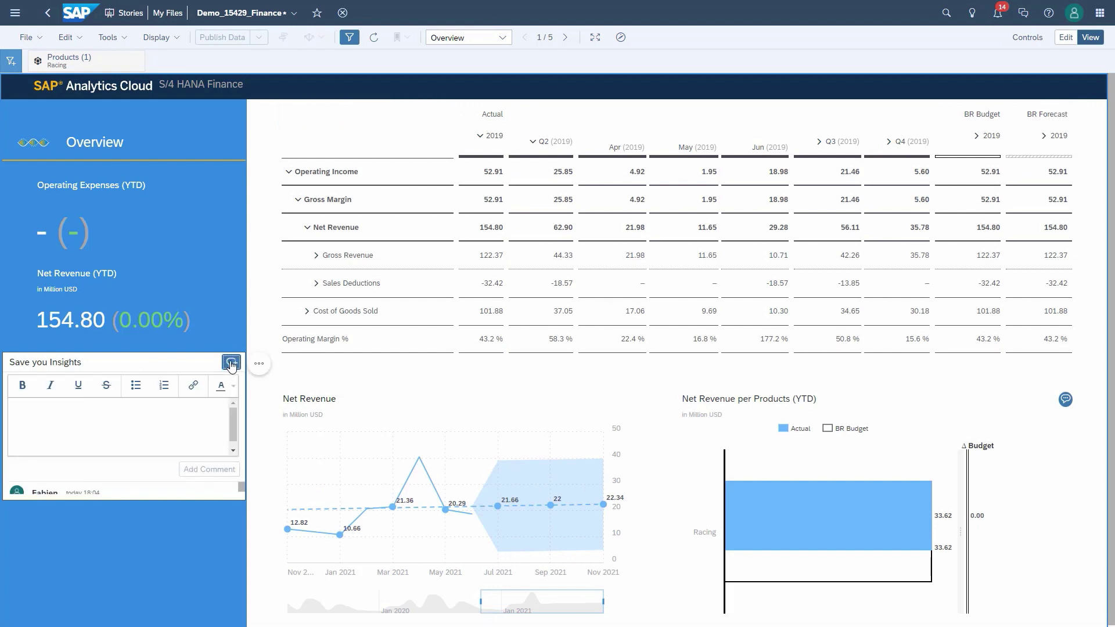
click(64, 411)
text(The forecast for our Net Revenue has a positive trend for 2021)
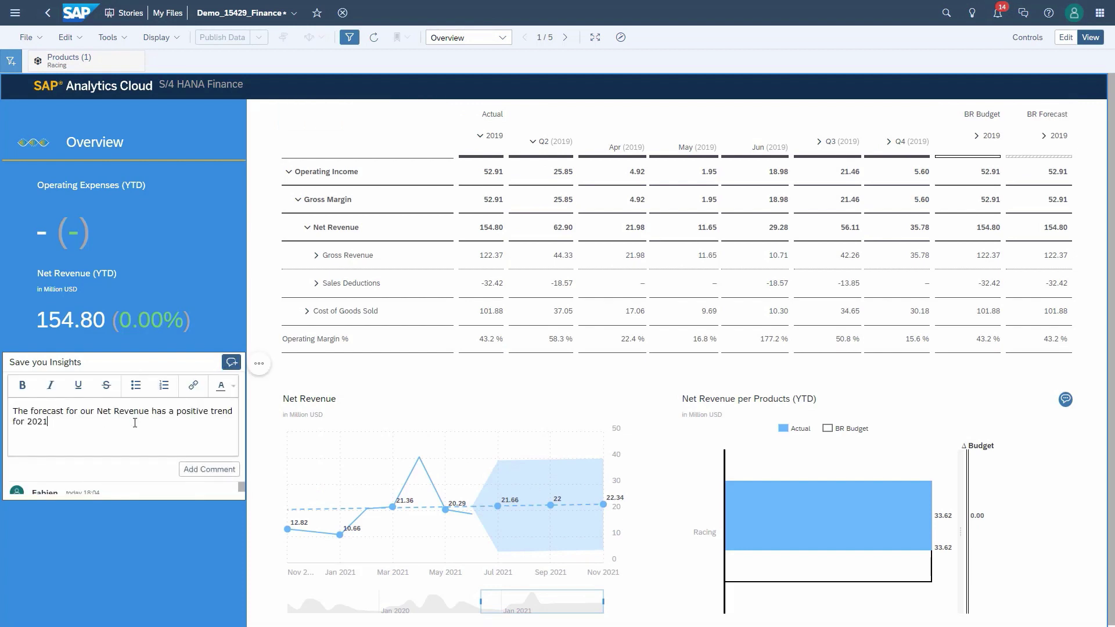
click(204, 475)
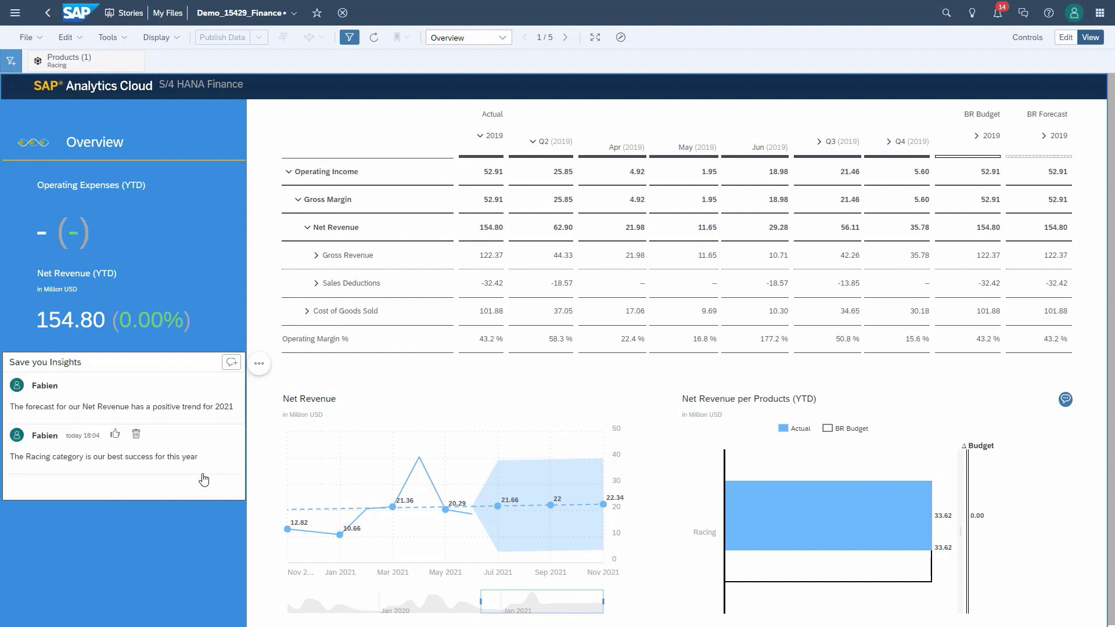
Step: Reset the Products filter to All and post 'Our Gross margin has been constant throughout 2019'
click(36, 61)
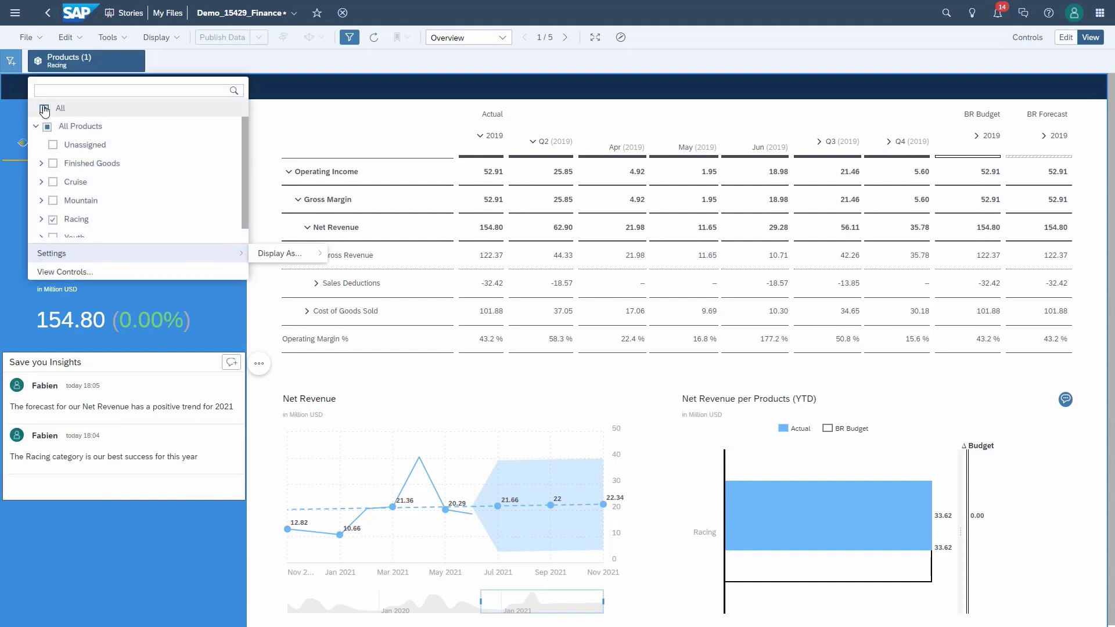
click(44, 109)
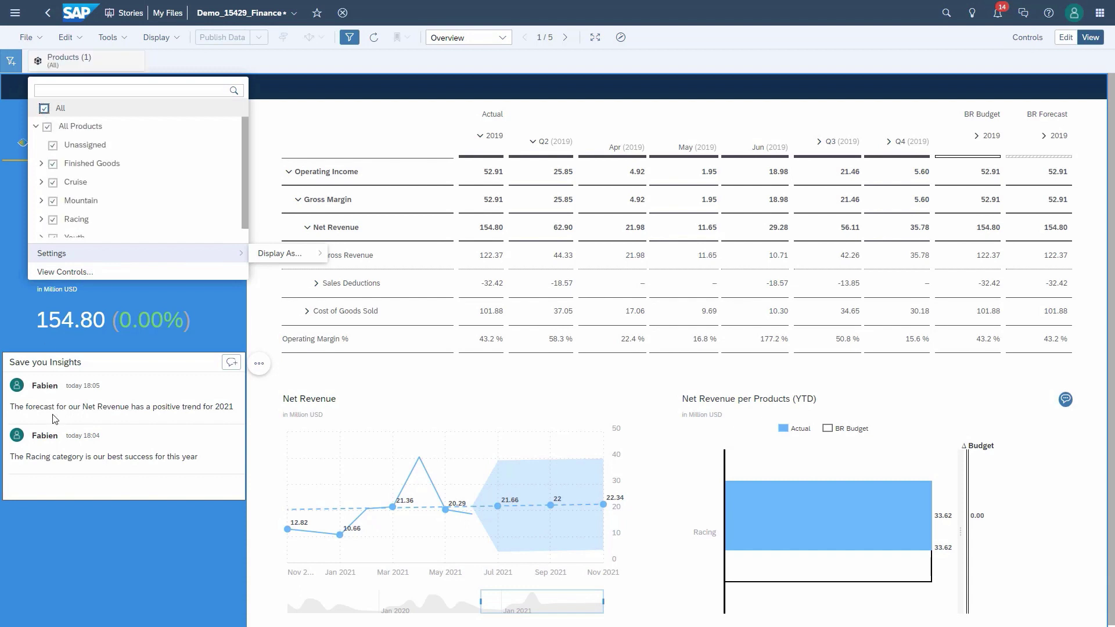
click(231, 368)
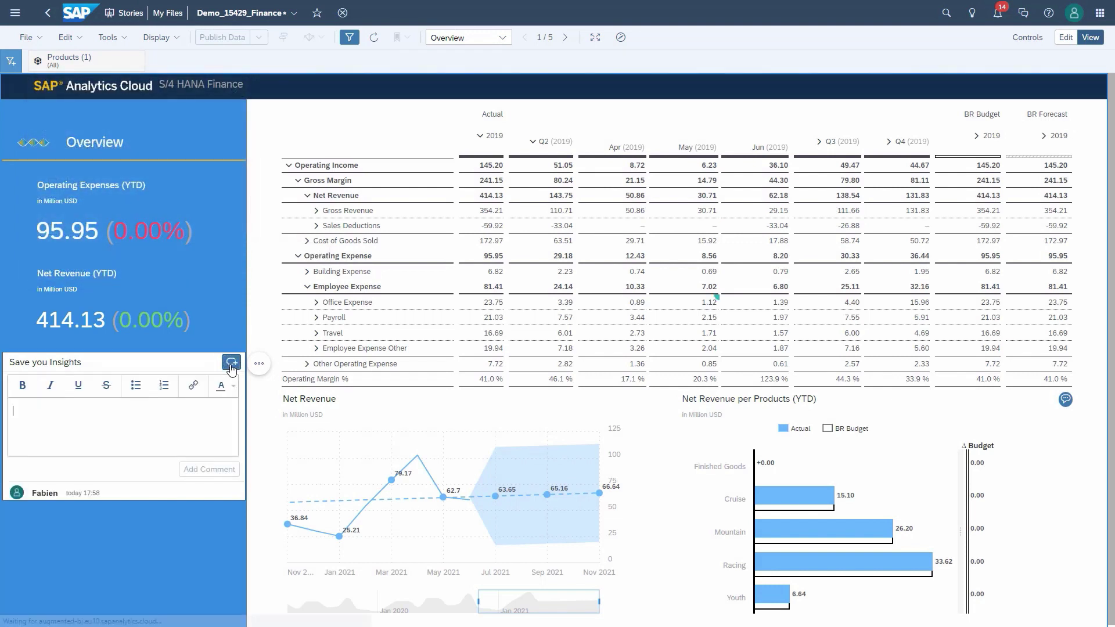
text(Our Gross margin has been constant throughout 2019)
click(209, 469)
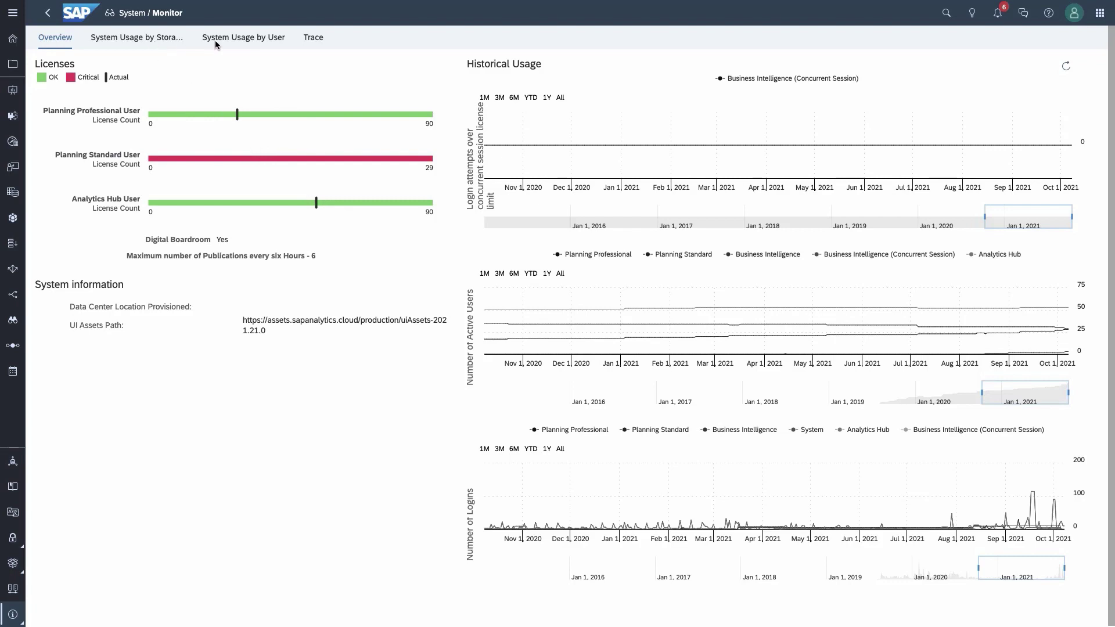
Step: Check the system trace log on the Monitor's Trace tab
click(316, 39)
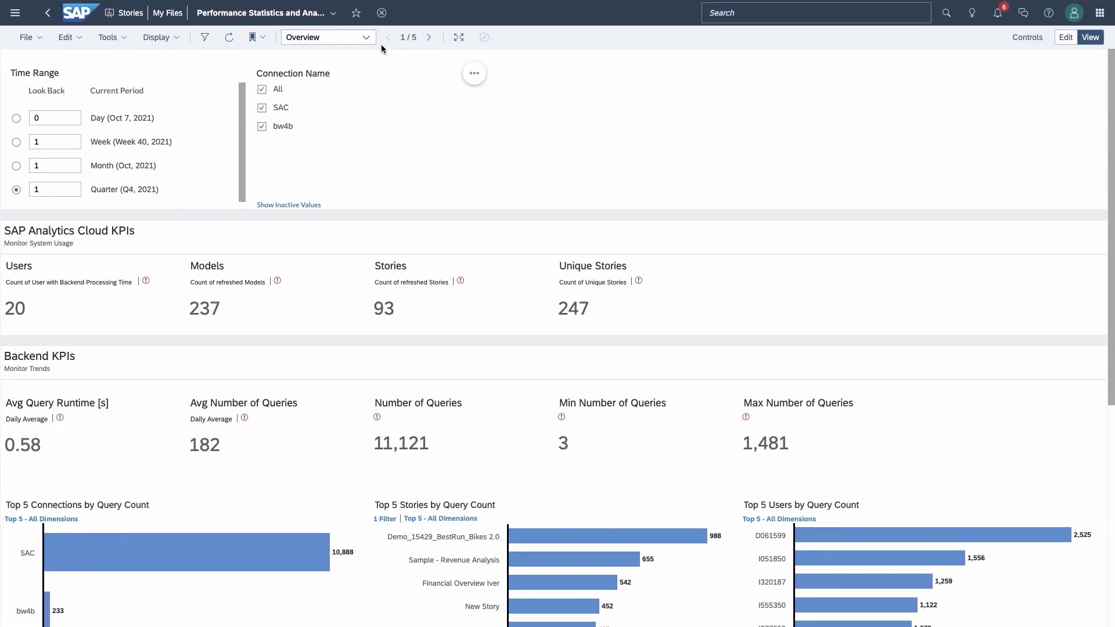
Step: Look through the story's Backend Statistics and Backend Analysis pages
click(366, 39)
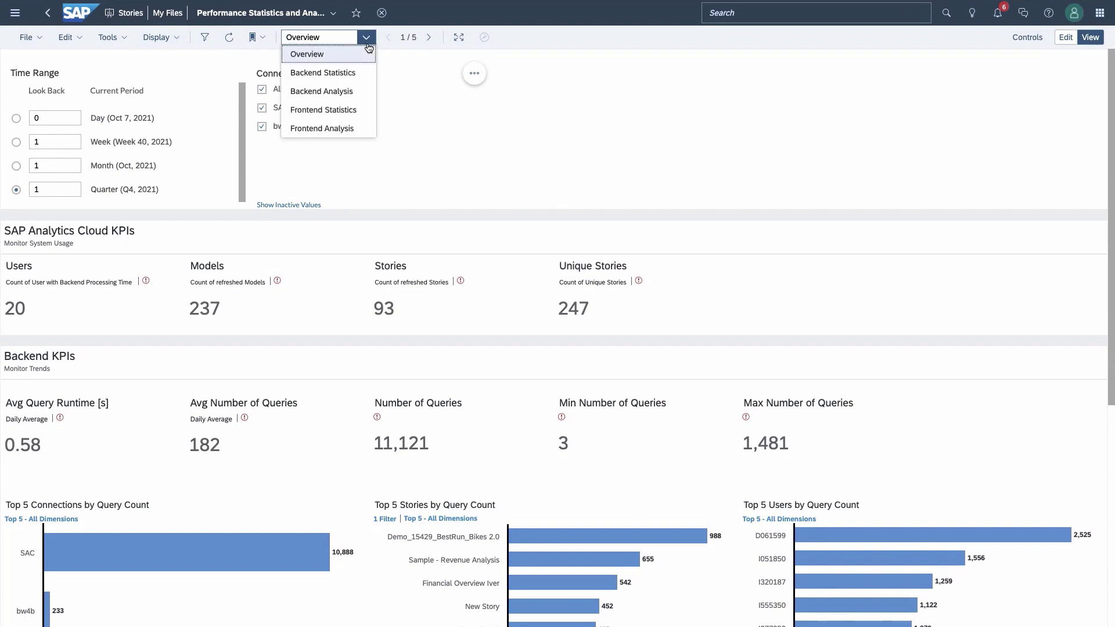
click(345, 73)
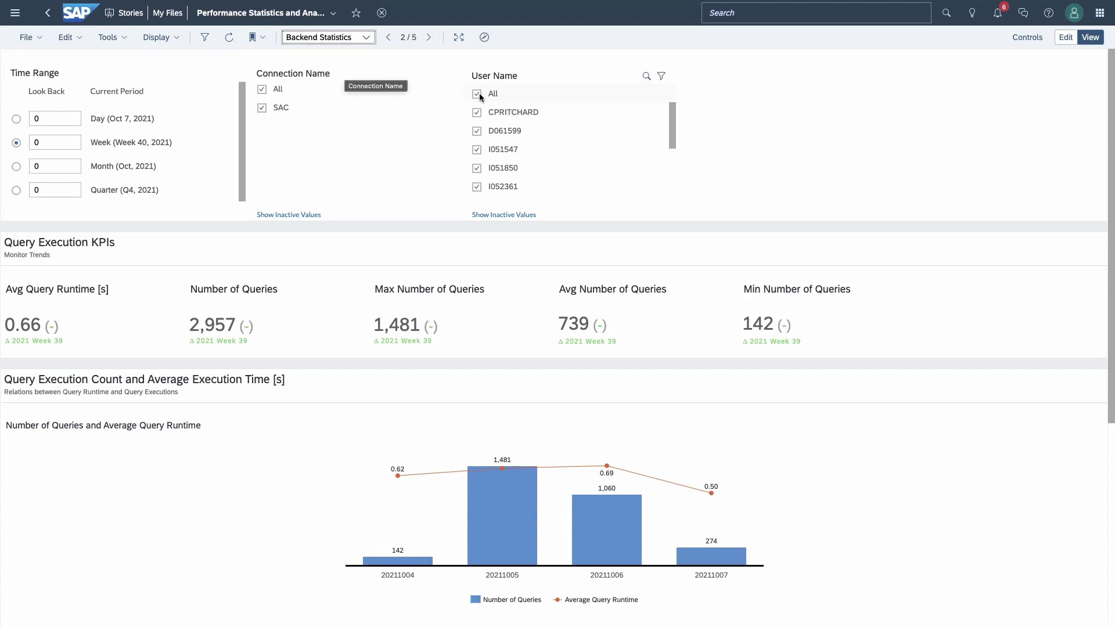
click(365, 37)
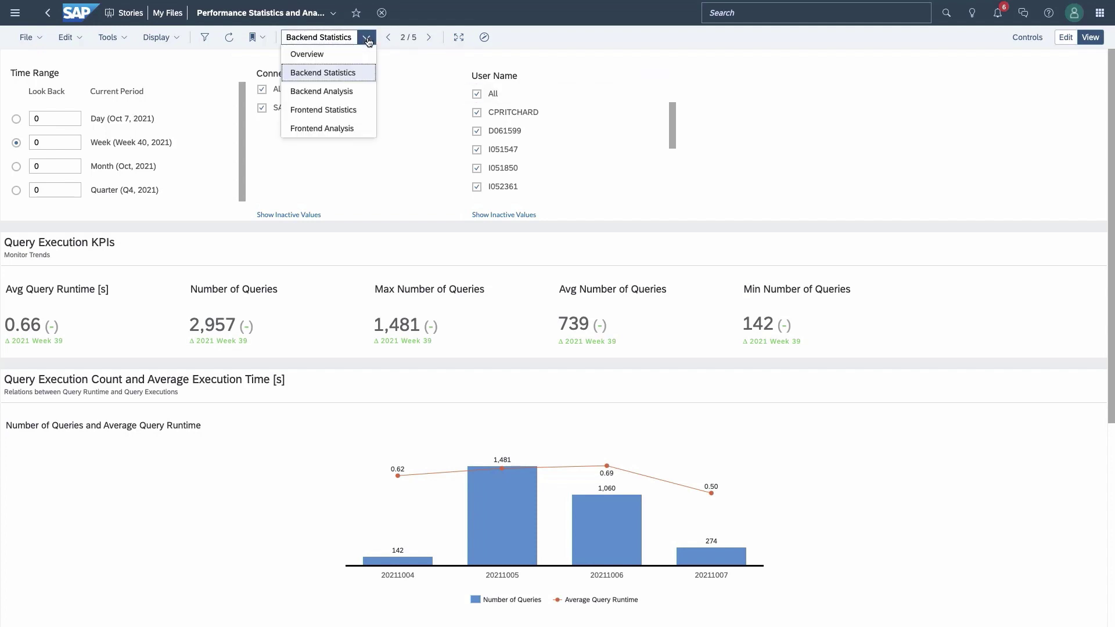
click(335, 101)
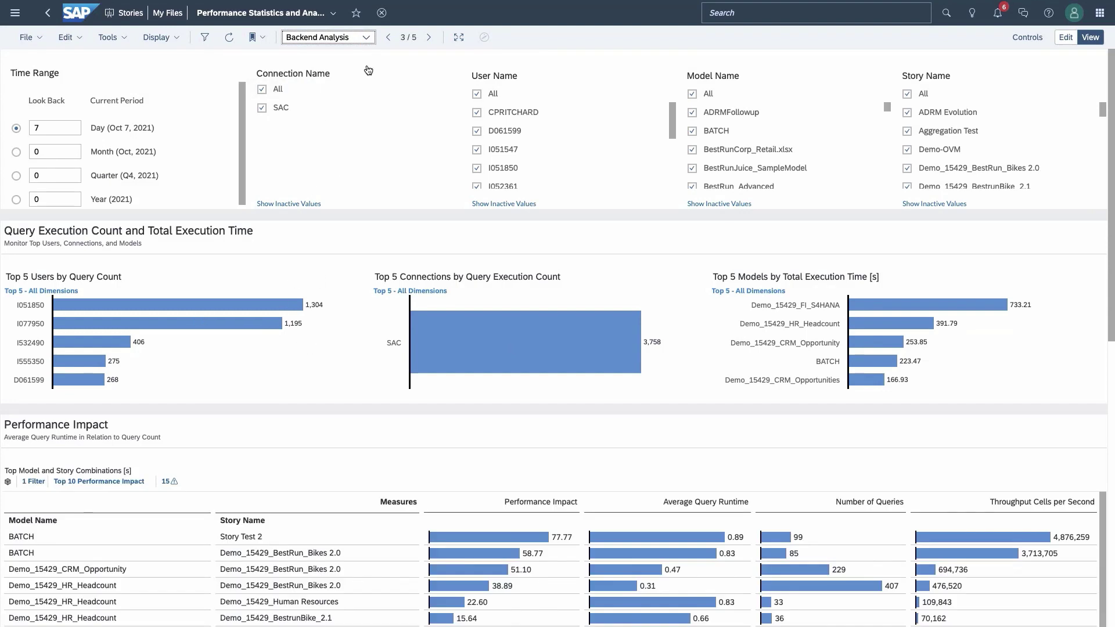
Step: View the Frontend Statistics and Frontend Analysis pages, with the time range looking back by Day
click(367, 38)
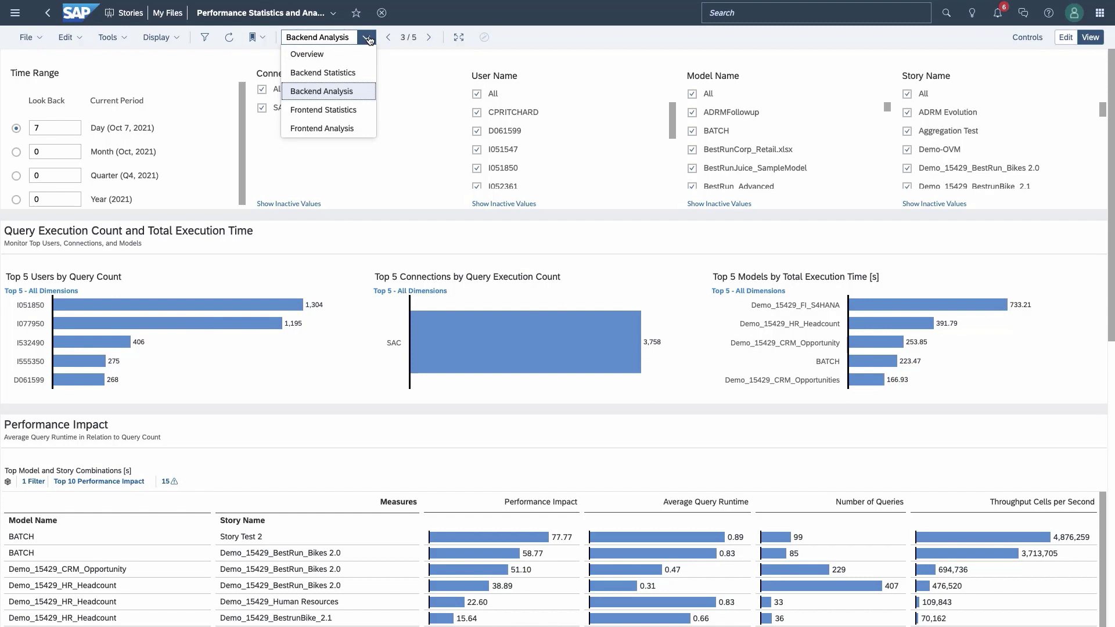
click(336, 110)
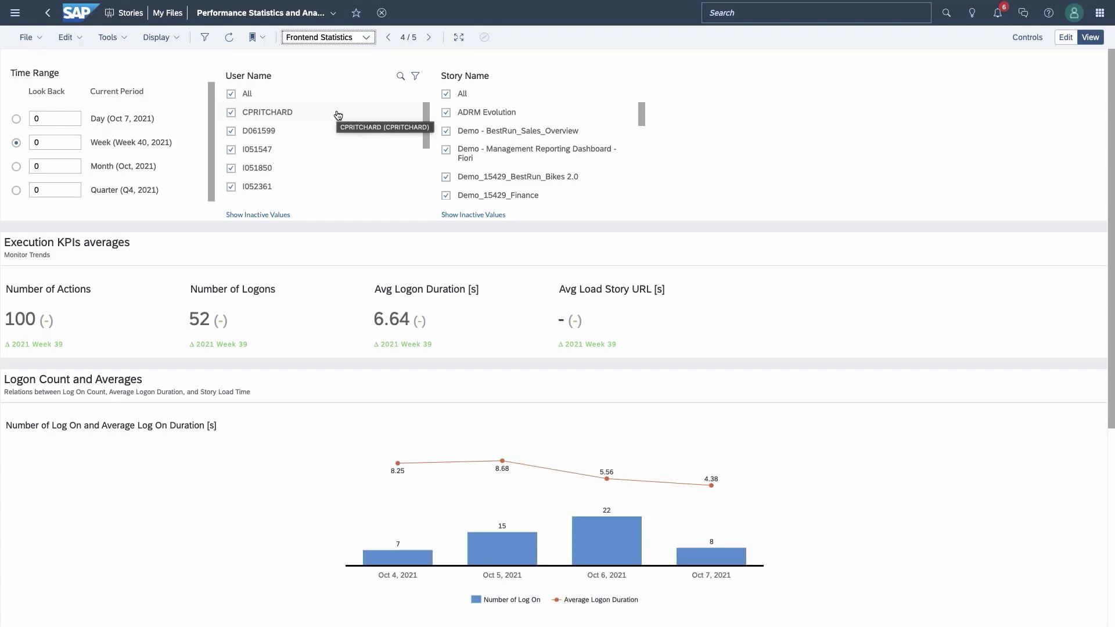
click(366, 38)
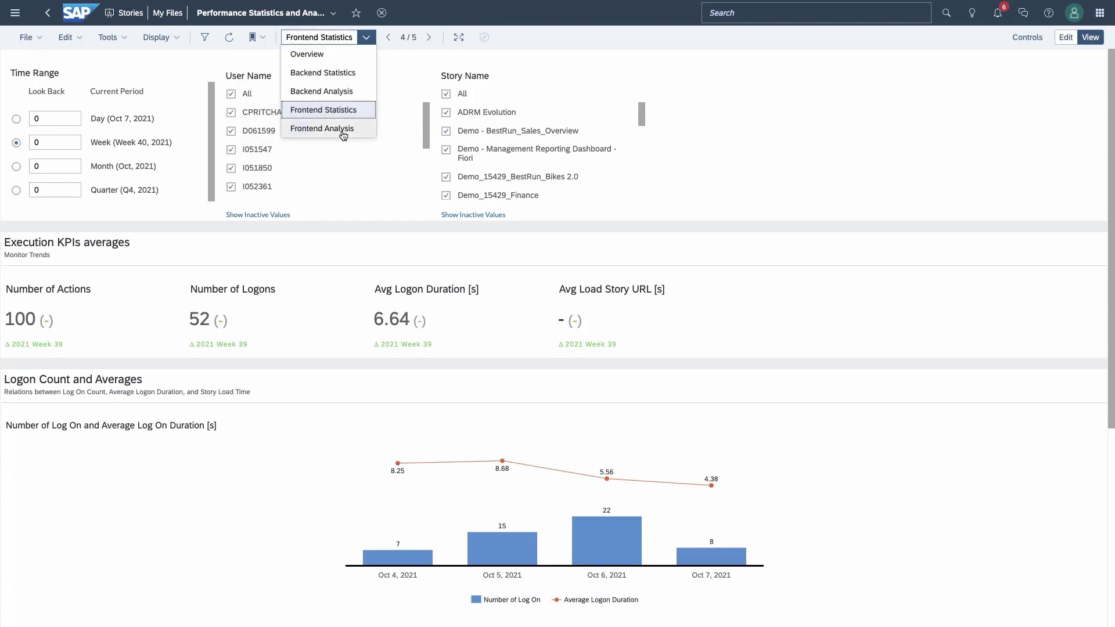
click(344, 128)
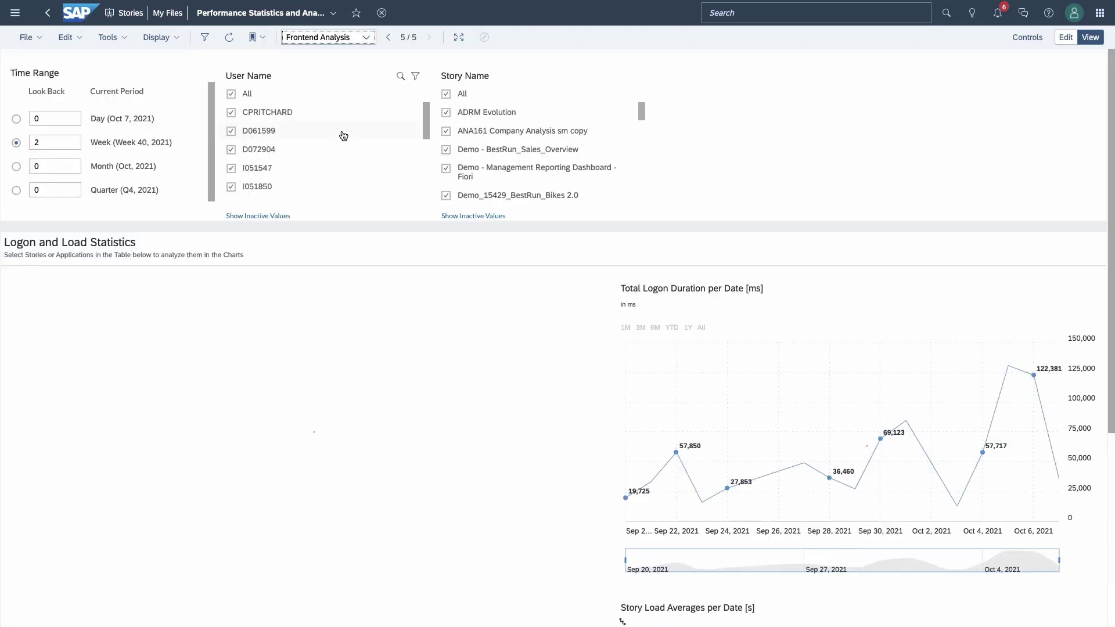
click(16, 120)
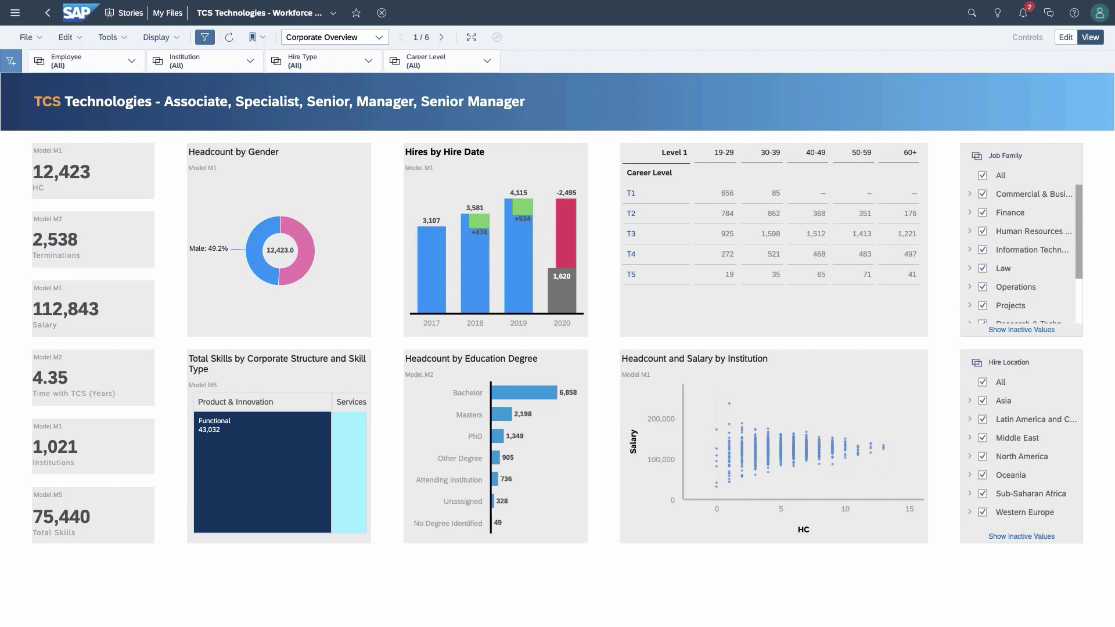
Step: In edit mode, read the performance tips for Corporate Overview and the Job Family filter, then return to view mode
click(1066, 40)
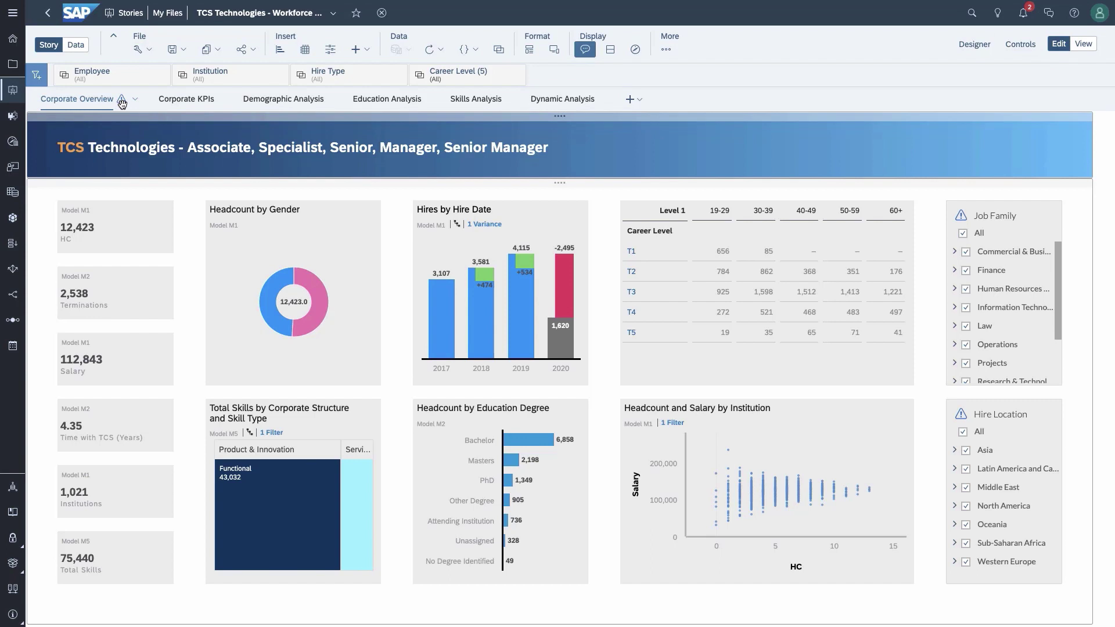
click(124, 103)
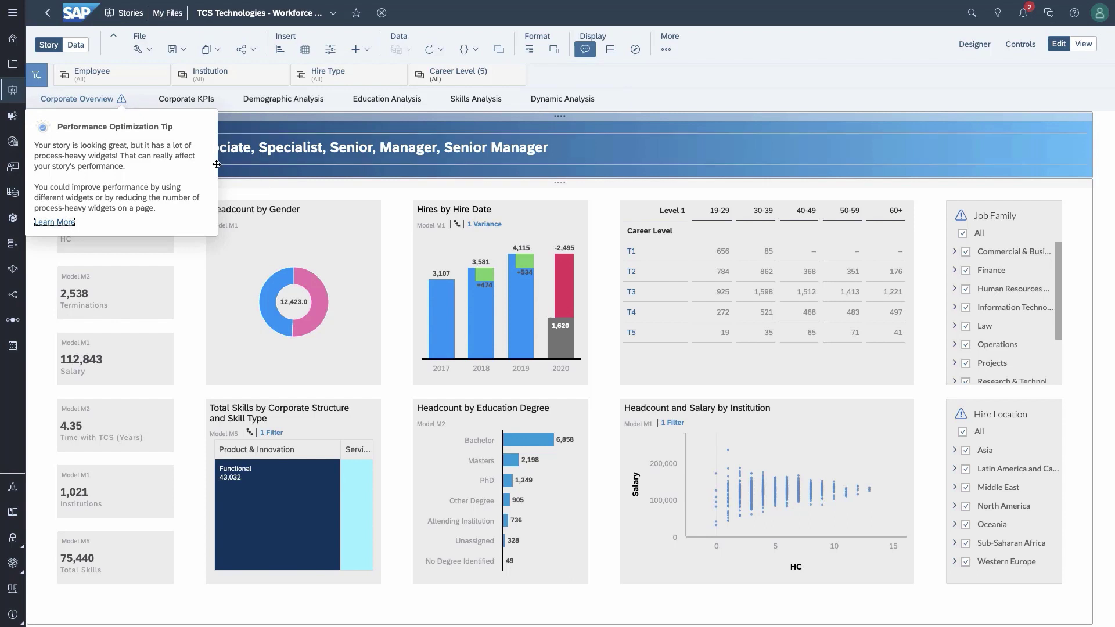
click(962, 216)
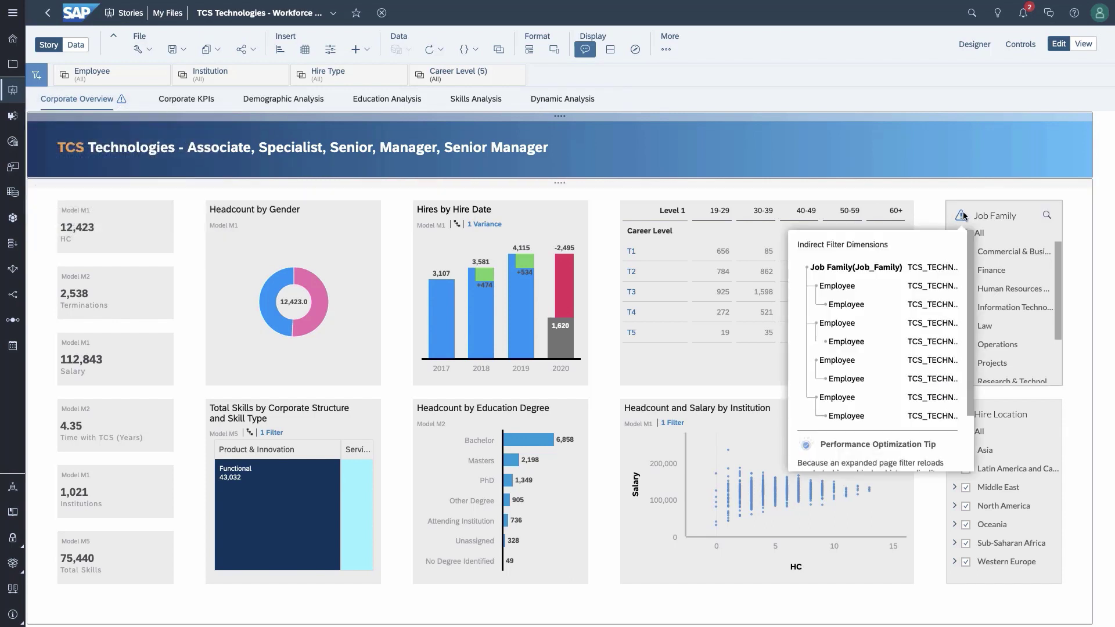
scroll(963, 244, down, 2)
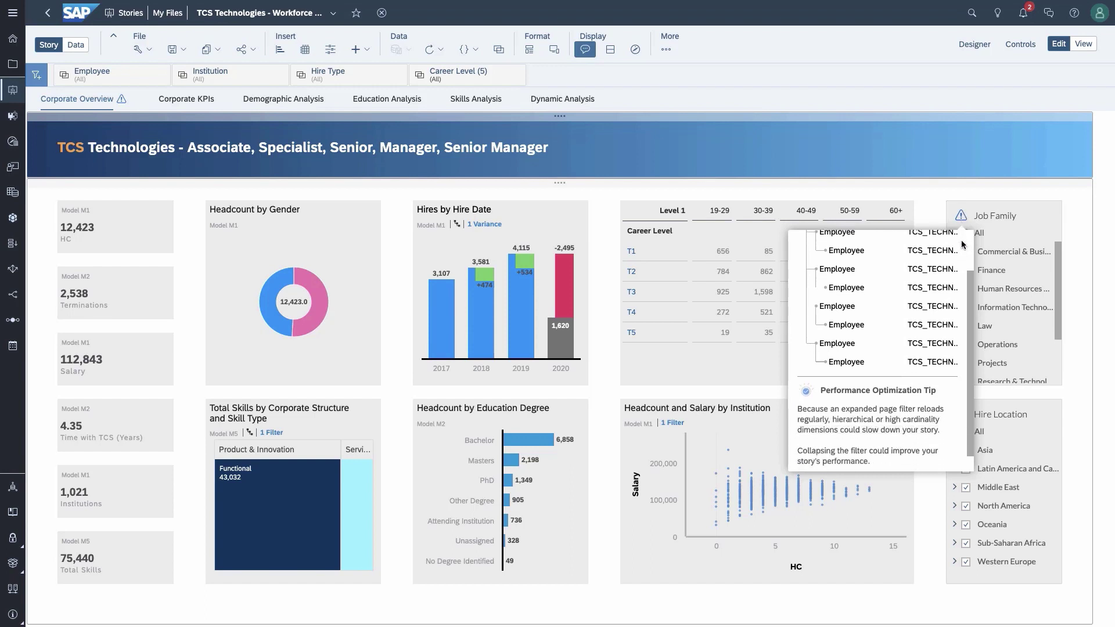
scroll(963, 245, down, 1)
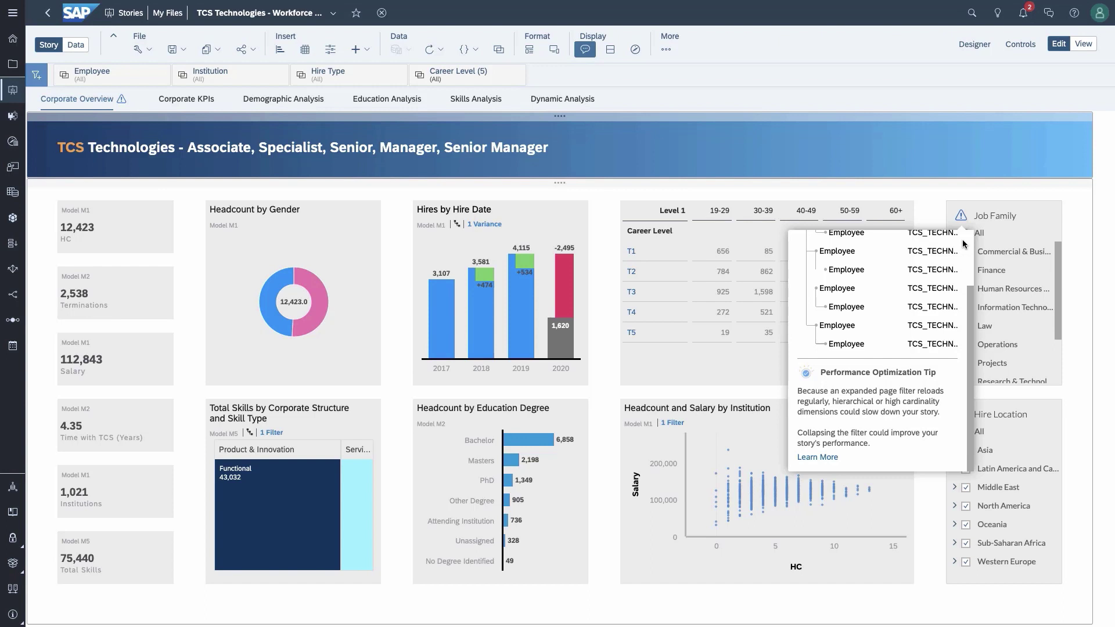
click(1085, 46)
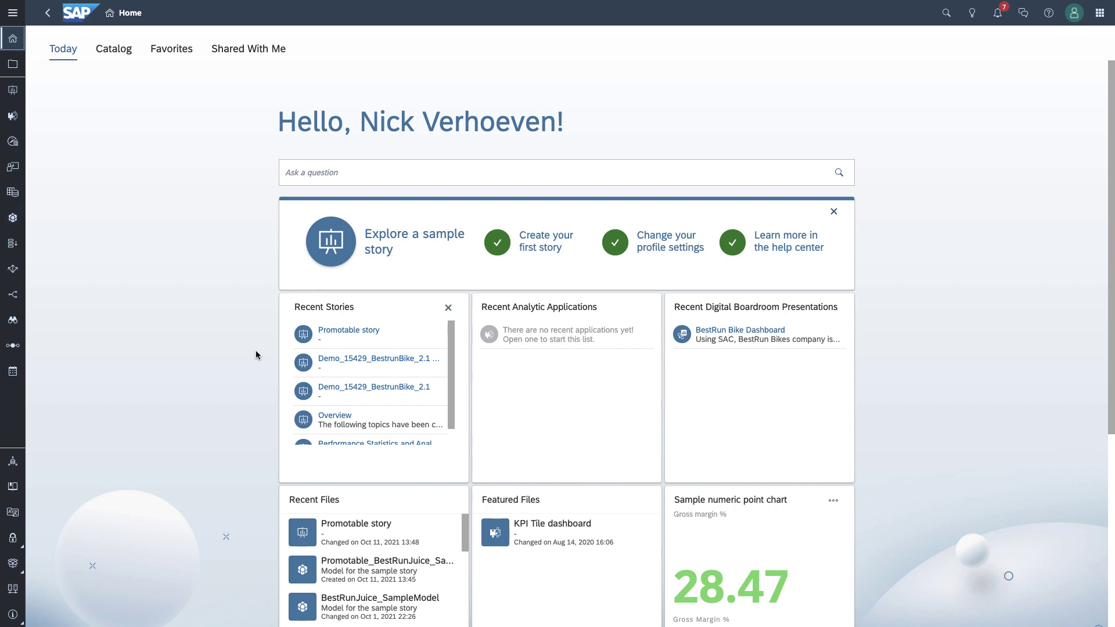
Step: Start a new export package under Transport > Export
click(13, 564)
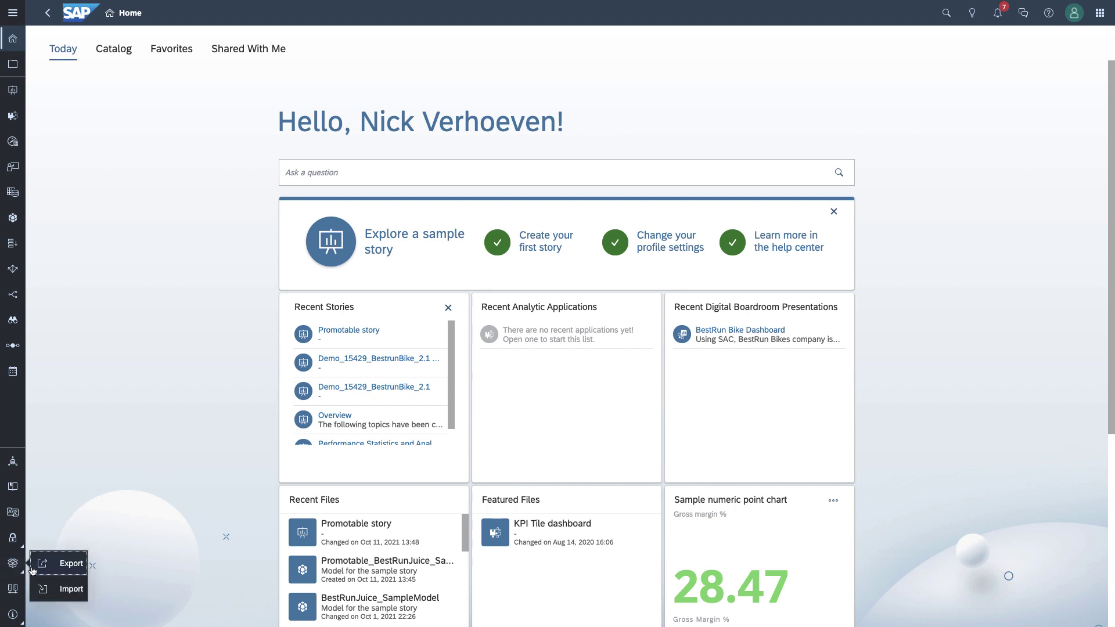
click(52, 571)
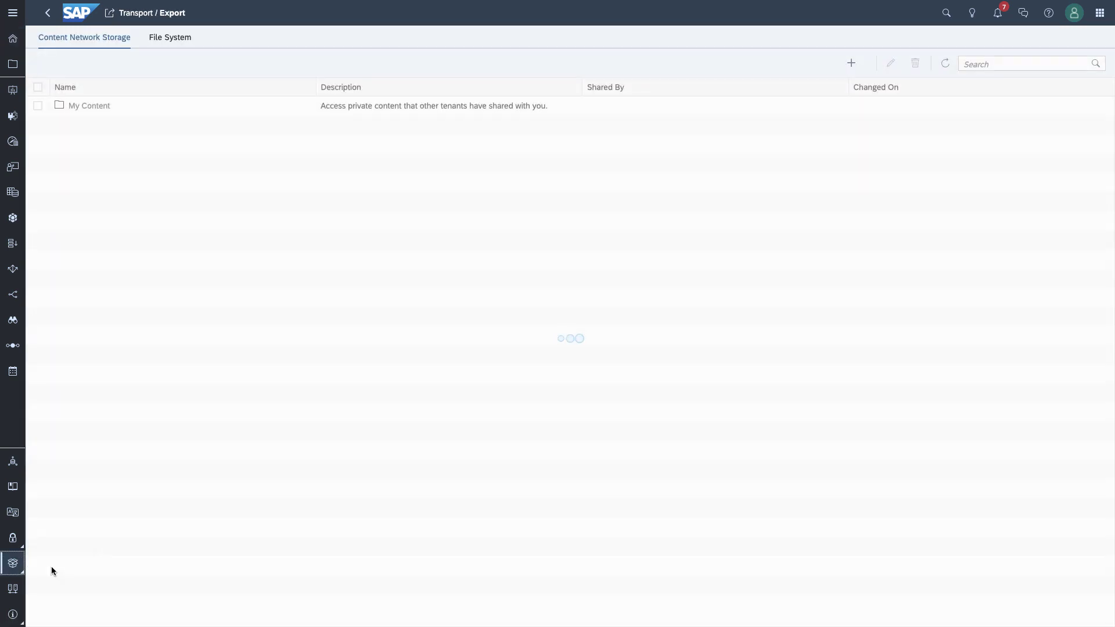
click(851, 63)
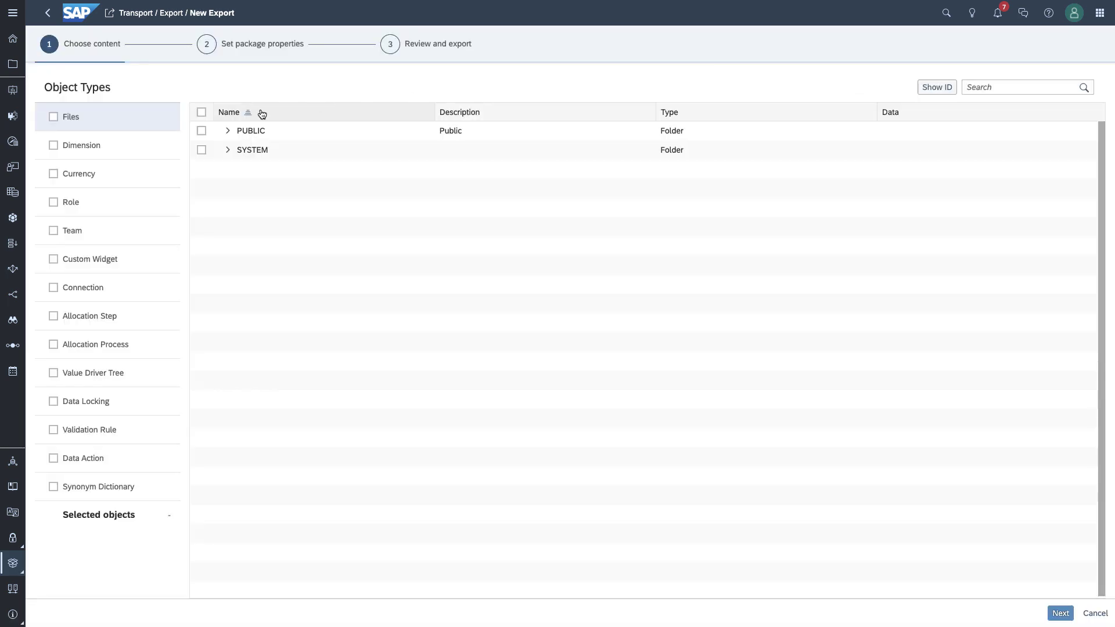
Step: Select the 2021 SAC Workshop and ANA 161 Digital Boardroom Stories folders under PUBLIC and proceed to package properties
click(228, 131)
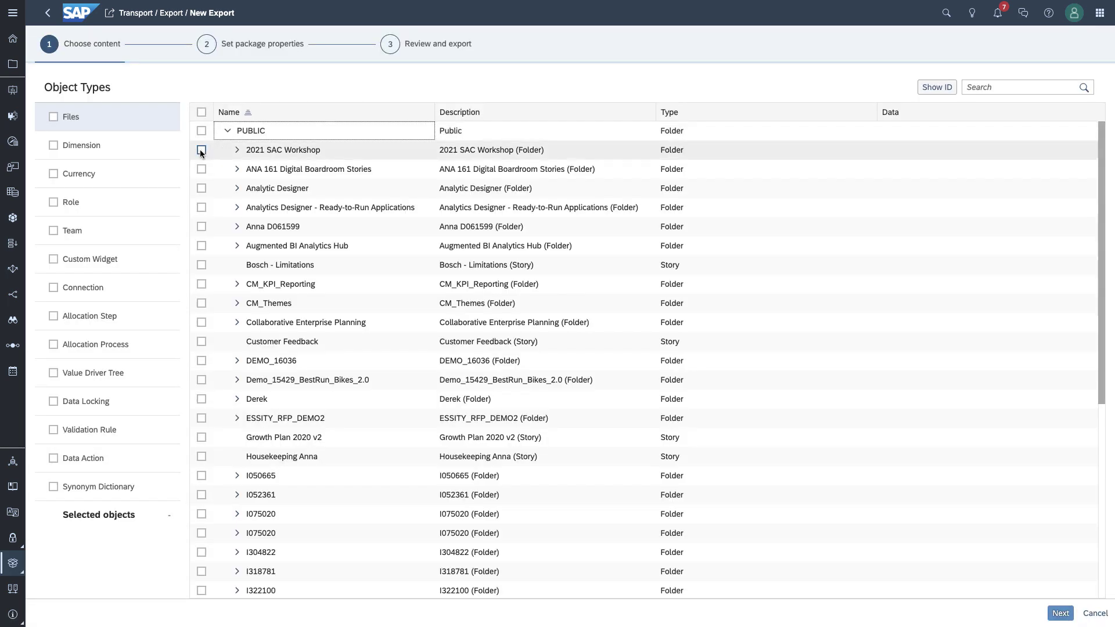
click(201, 149)
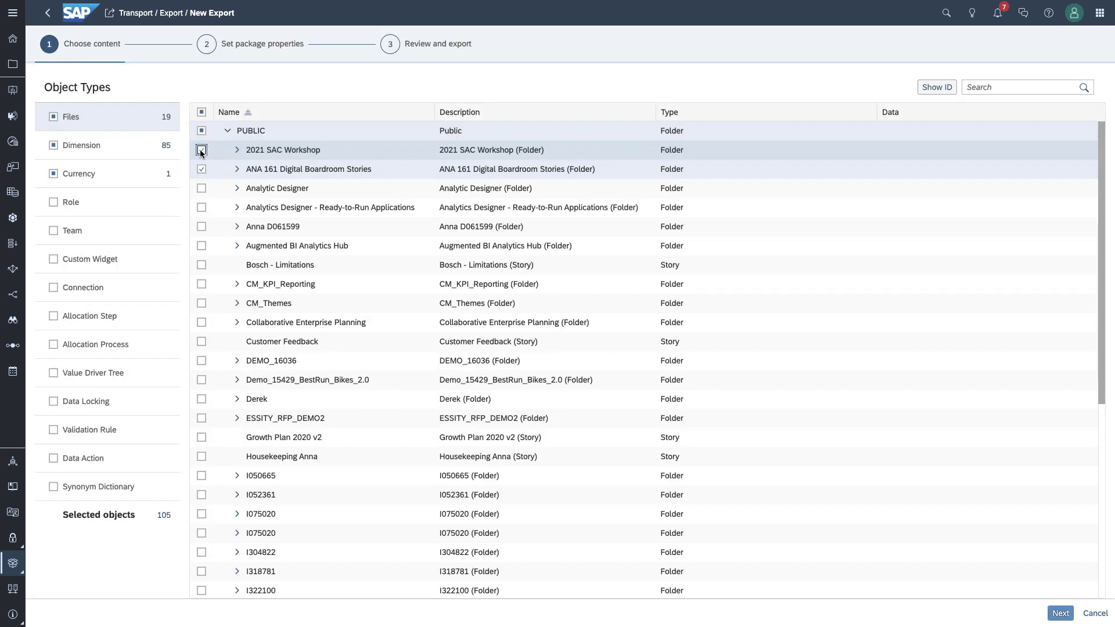
click(236, 150)
click(236, 152)
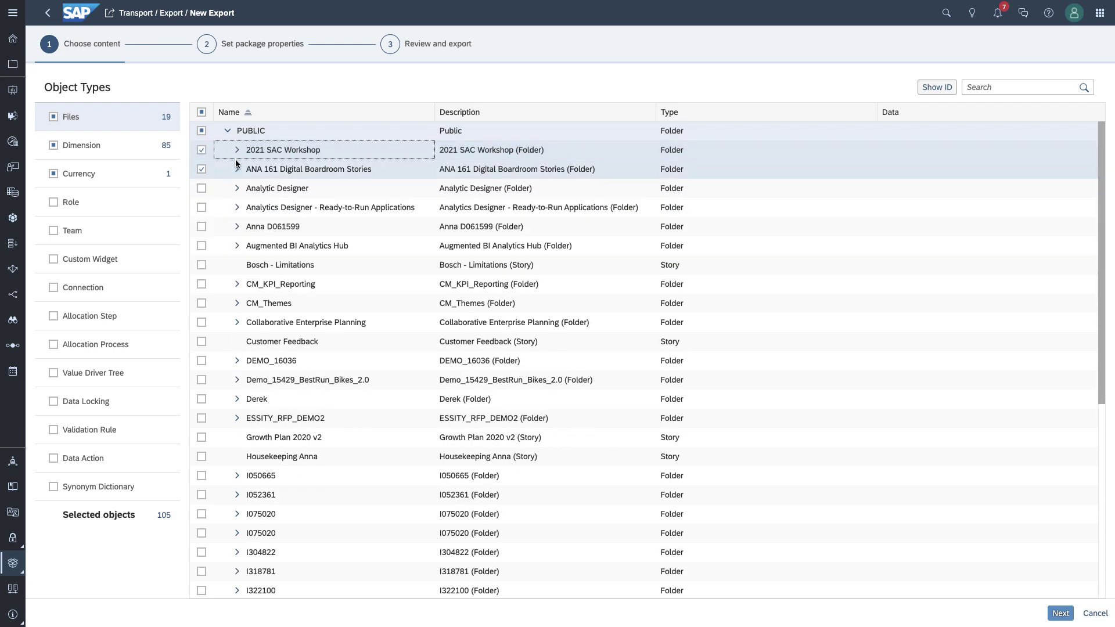
click(236, 171)
click(237, 170)
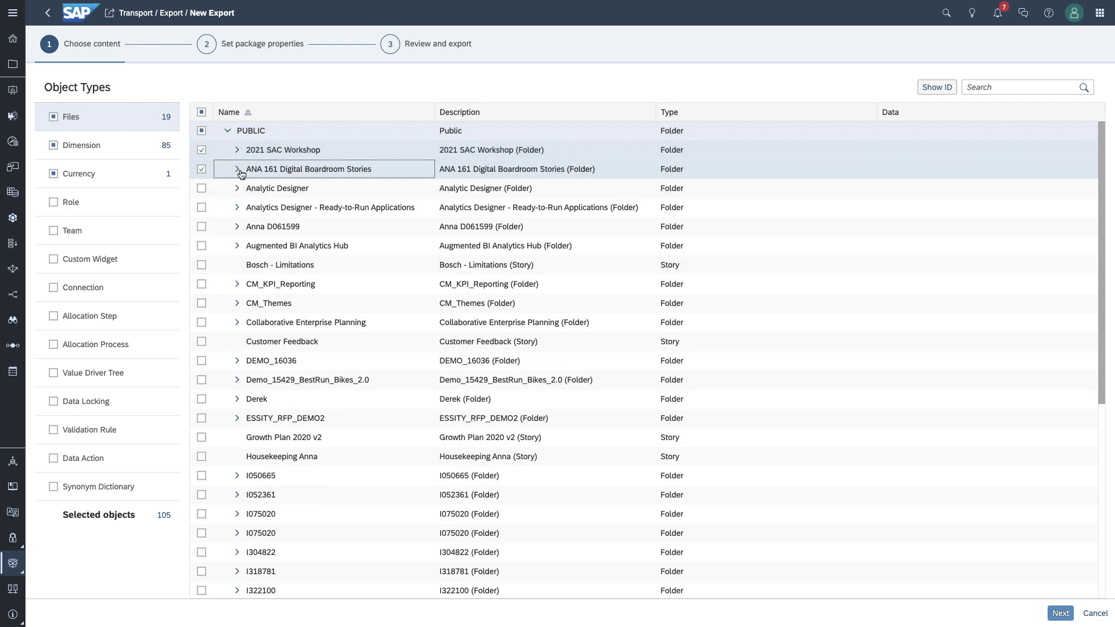
click(1061, 614)
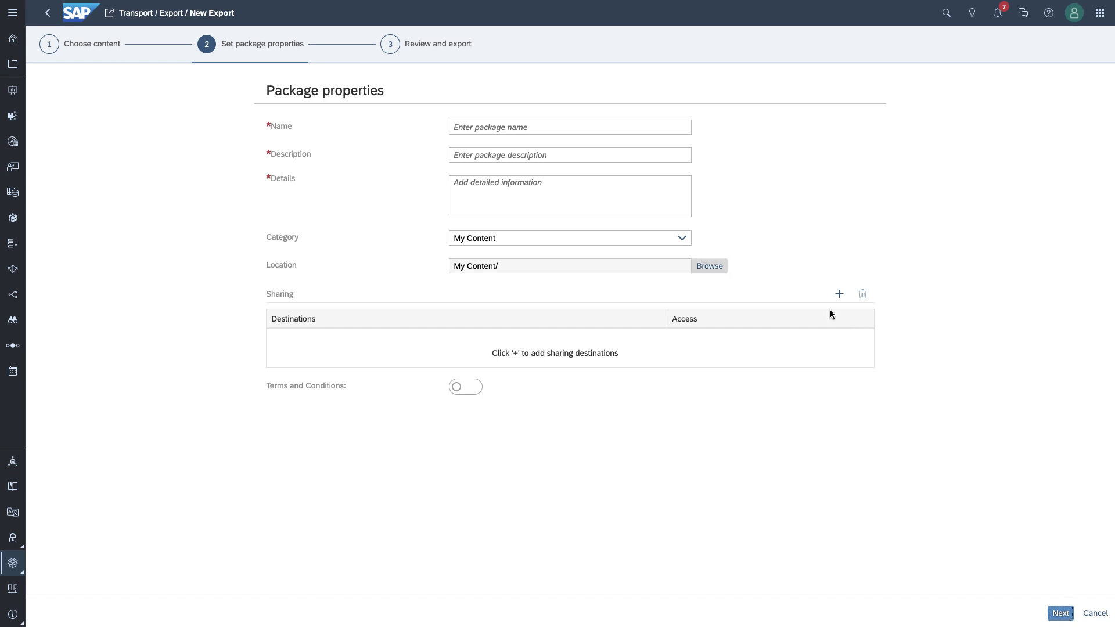
click(508, 129)
Step: Set the package name, description and details all to 'export'
text(export)
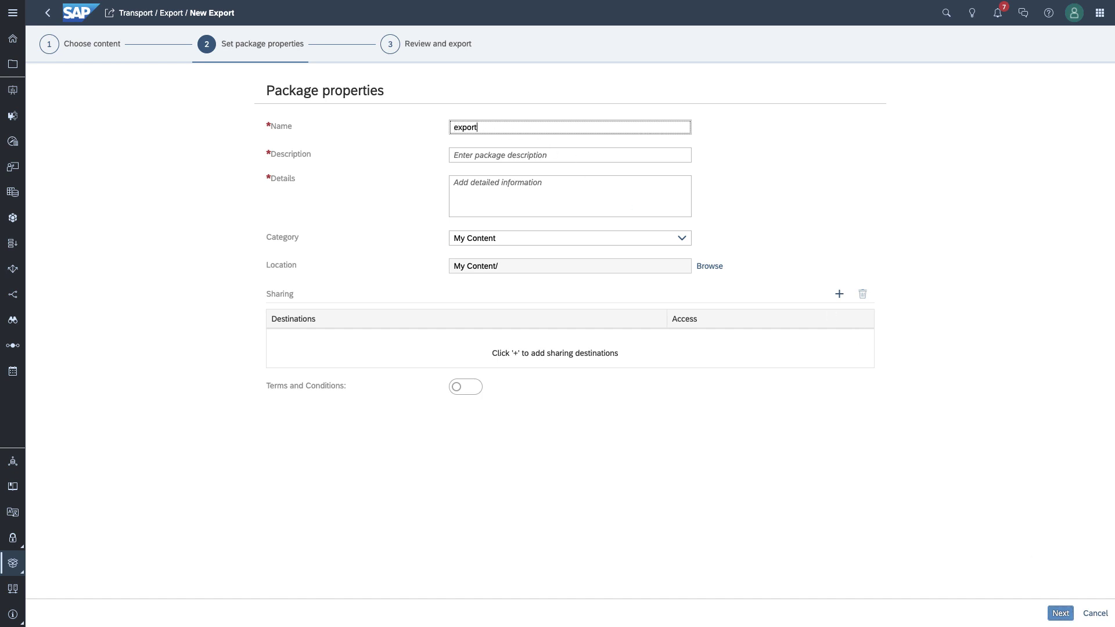
key(Tab)
text(export)
click(461, 189)
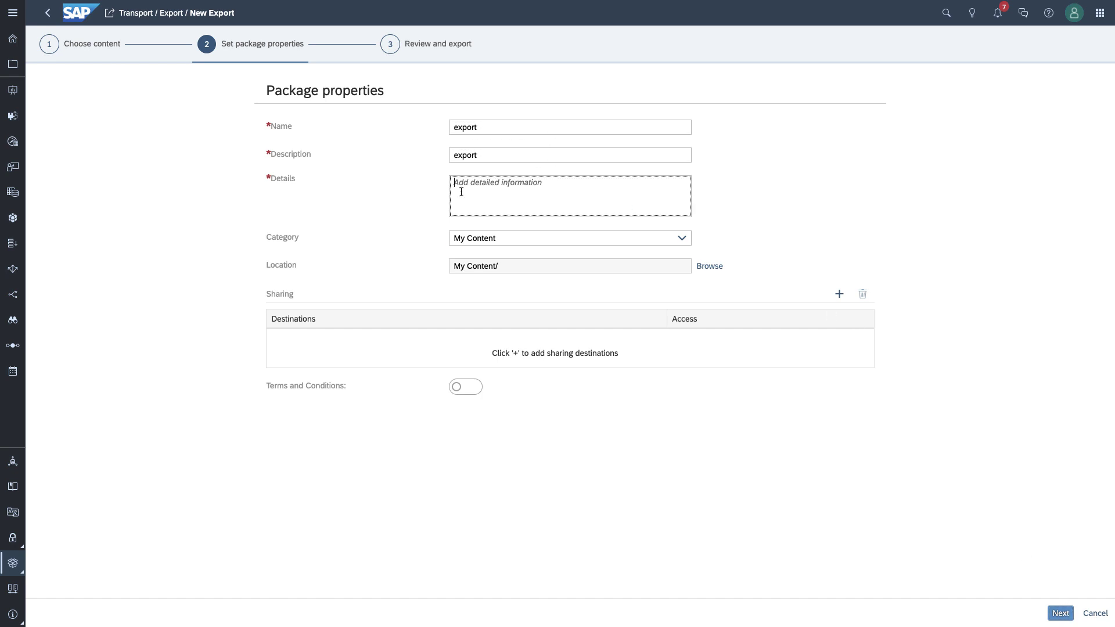
text(export)
Step: Add the EU10 augmented-bi system as a sharing destination and continue to review
click(838, 294)
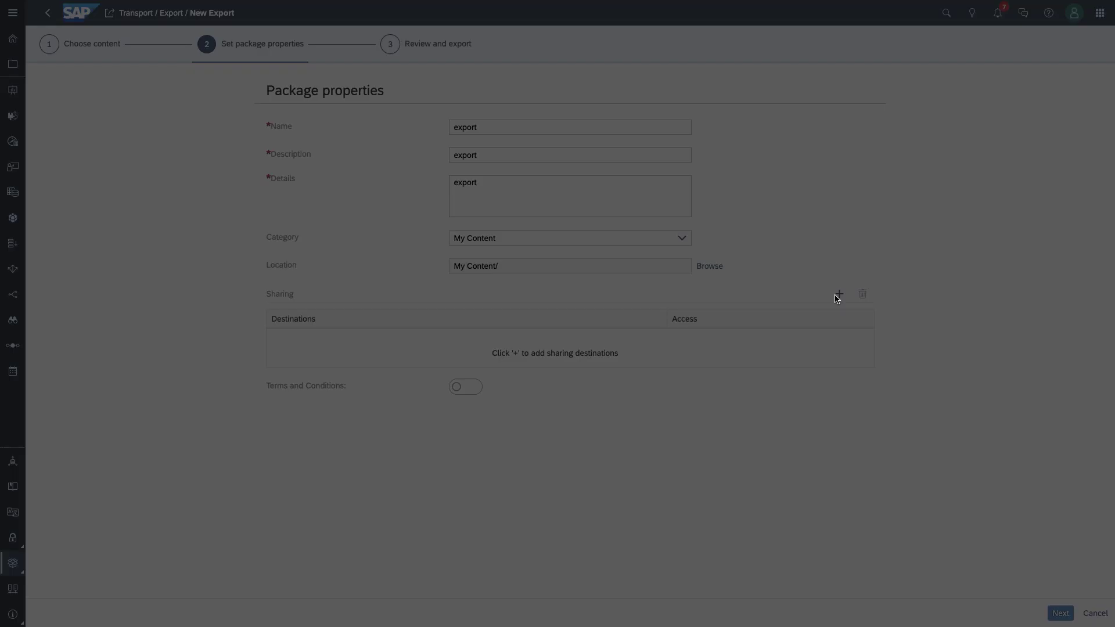
click(304, 288)
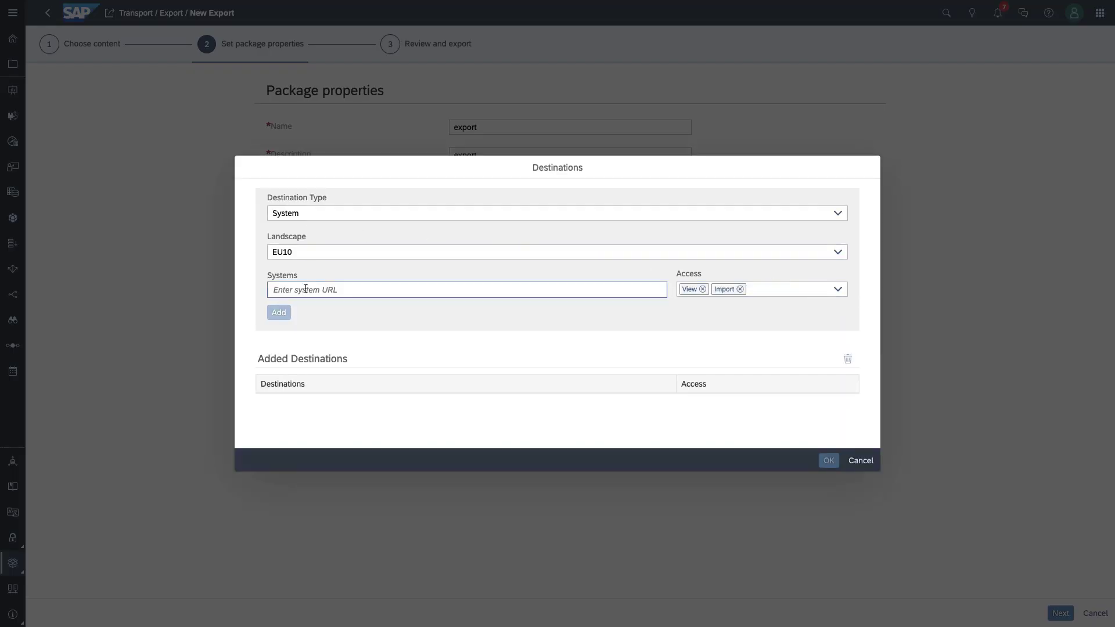
text(https://augmented-bi.eu10.sapanalytics.cloud/)
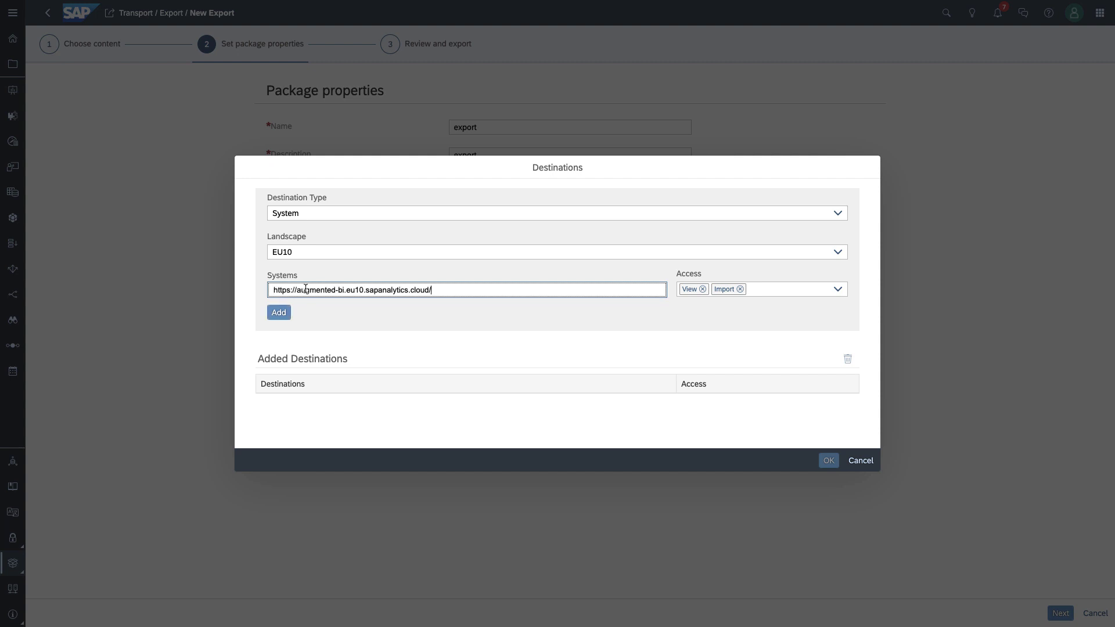
click(279, 313)
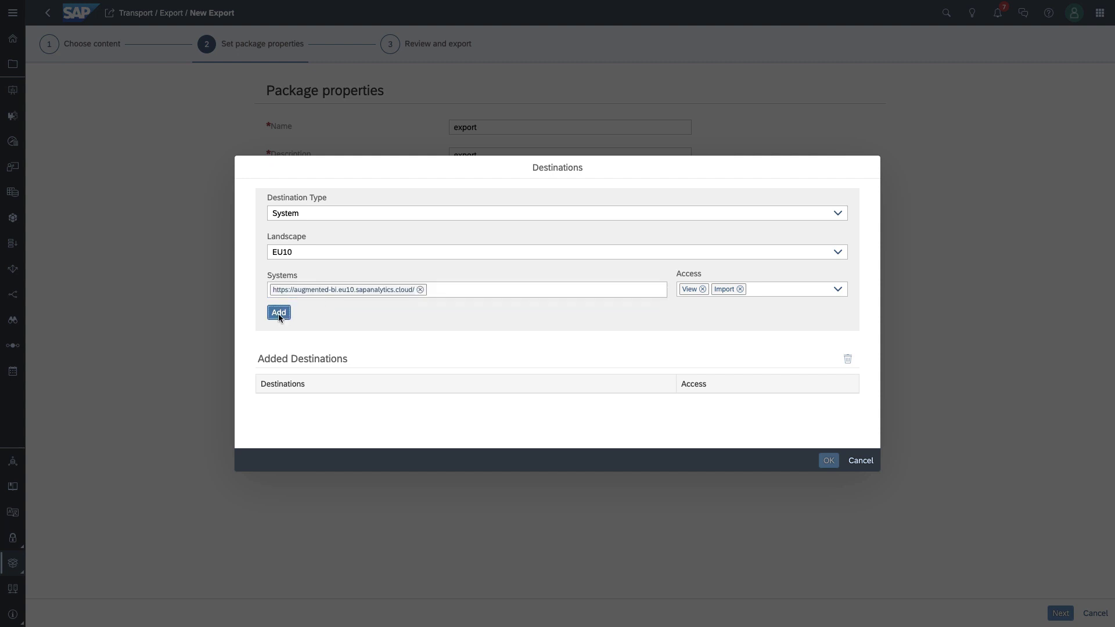
click(267, 407)
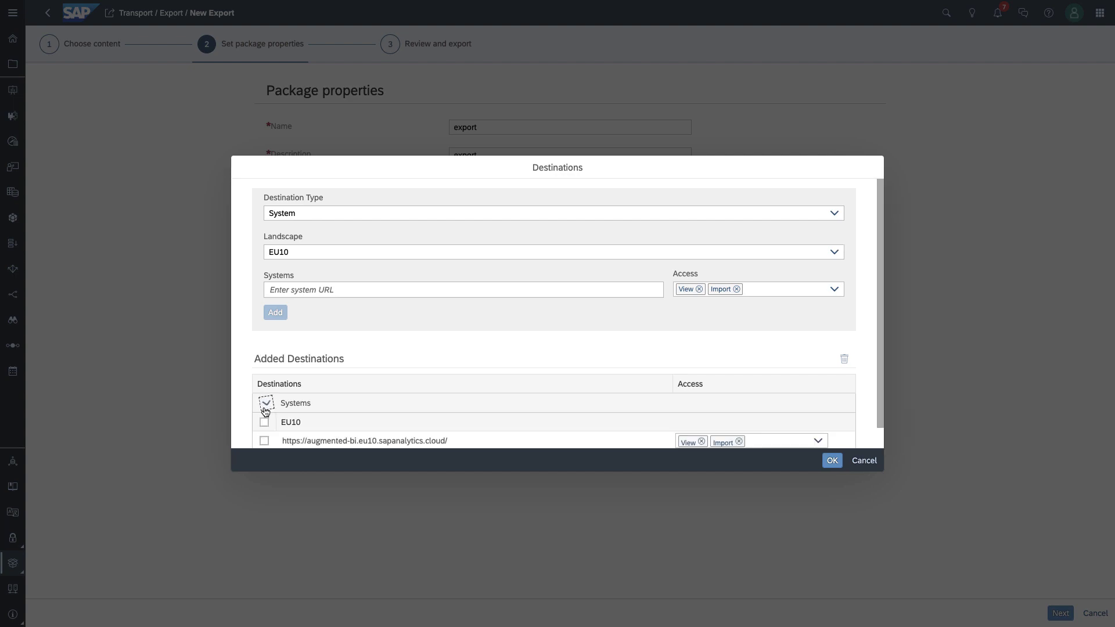
scroll(314, 395, down, 1)
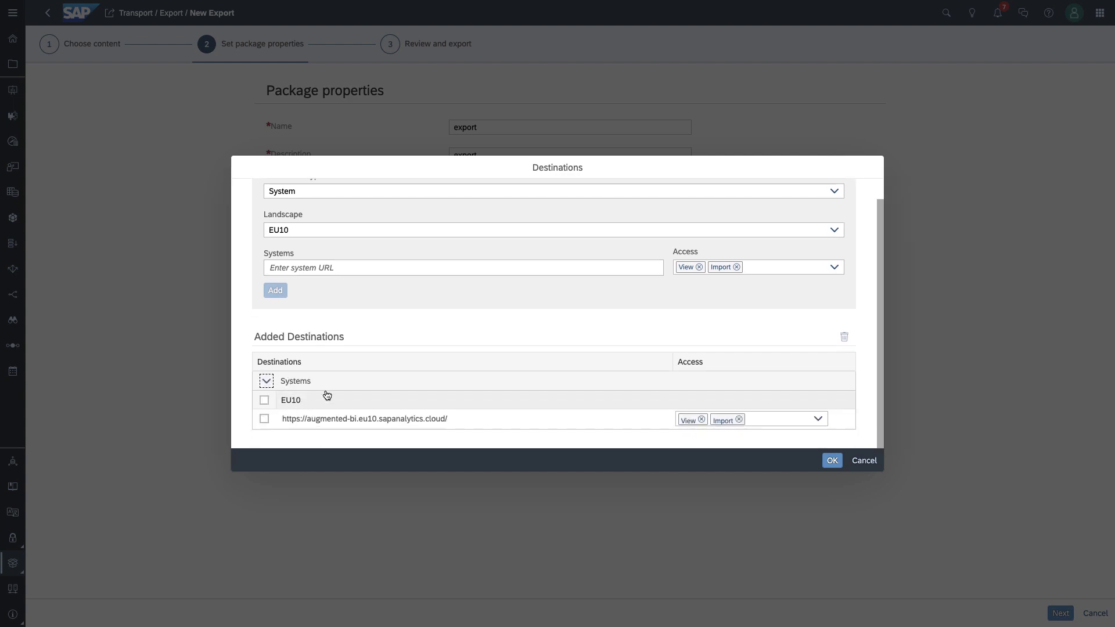
click(830, 460)
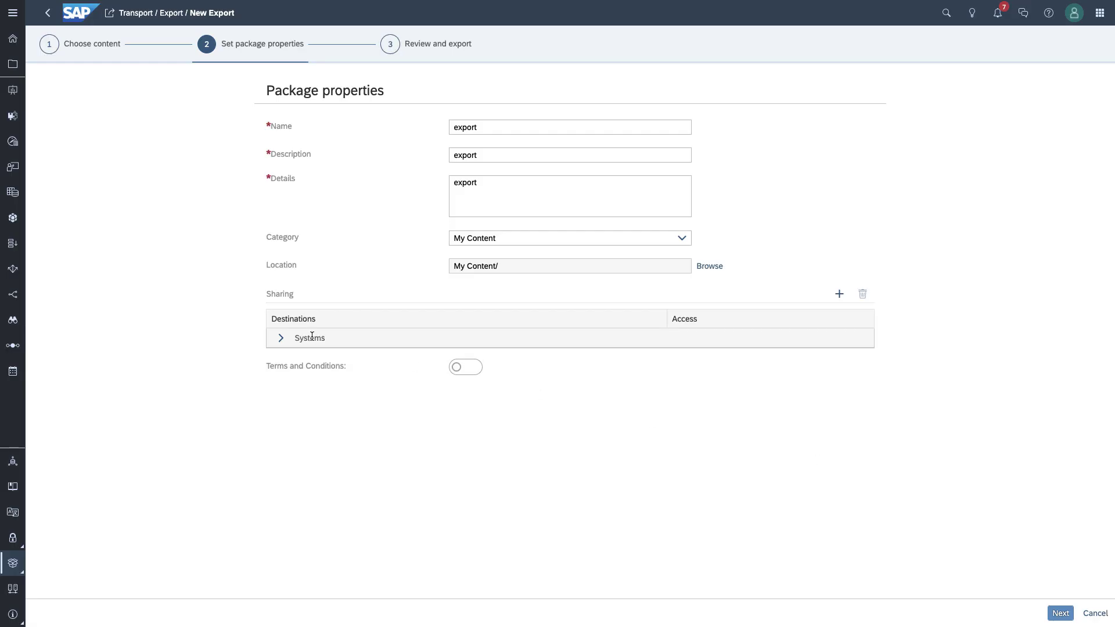
click(281, 338)
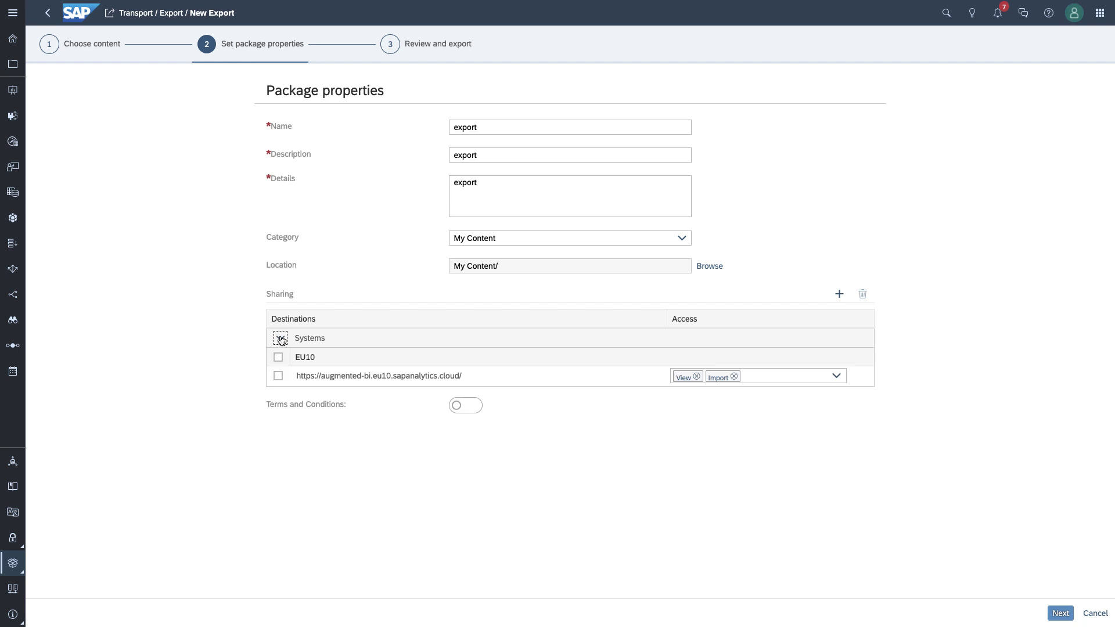
click(1060, 614)
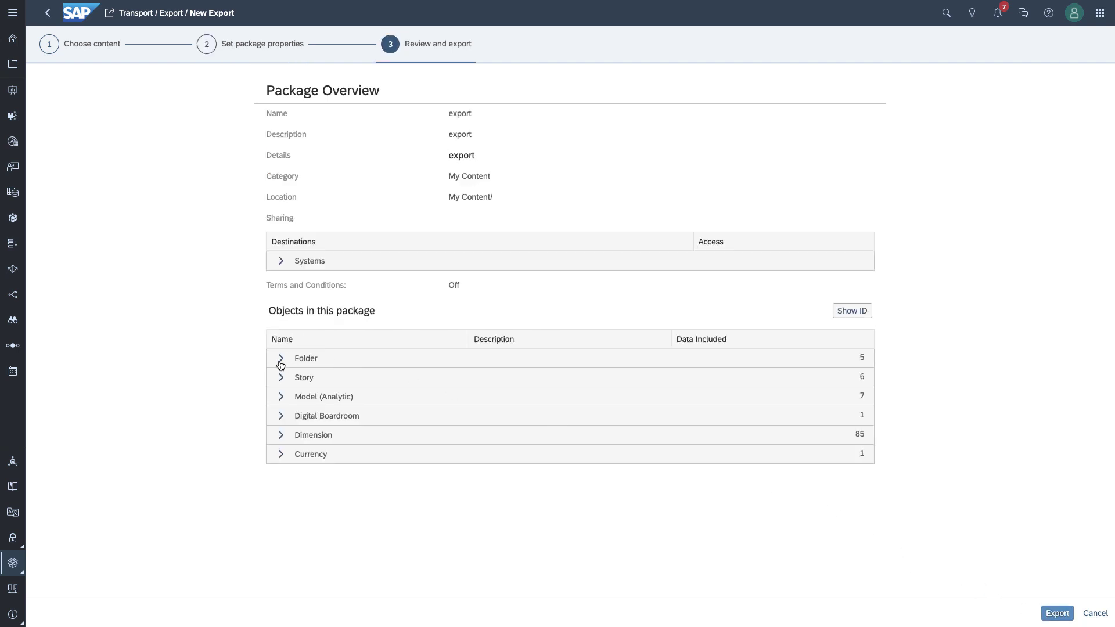
Step: Inspect the Folder, Story, Model (Analytic) and Dimension groups, then run the export
click(281, 358)
click(282, 474)
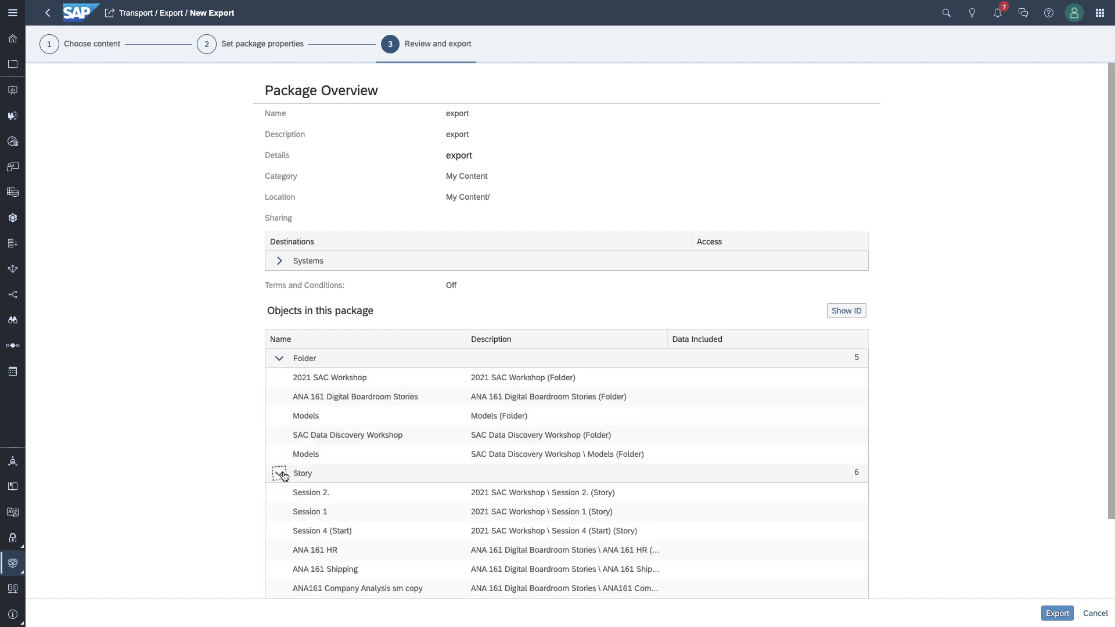
scroll(284, 479, down, 2)
click(281, 512)
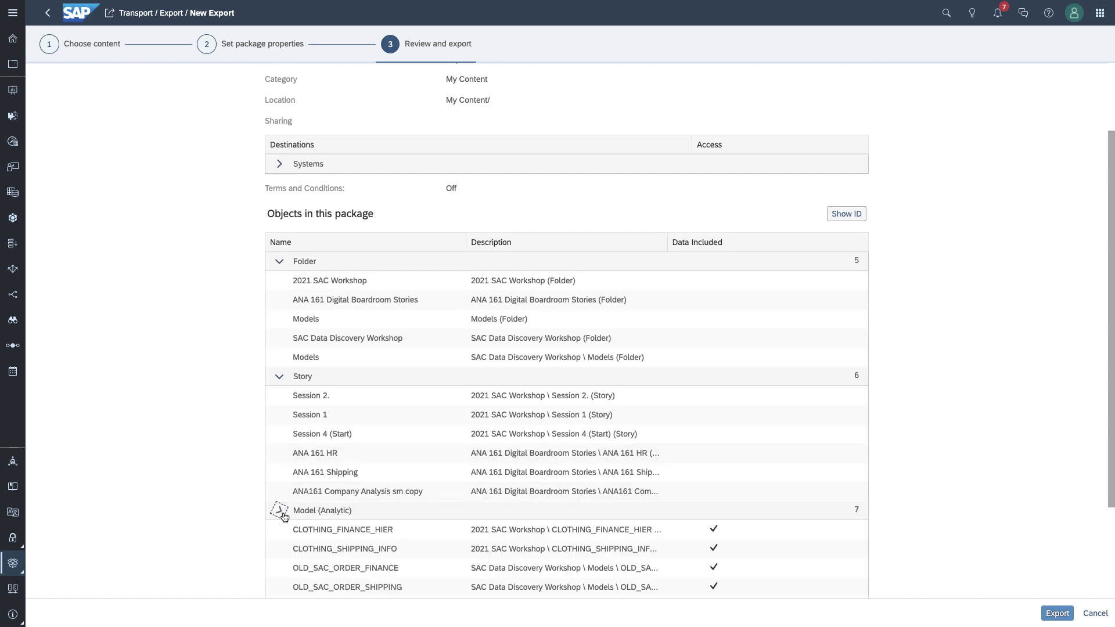
scroll(284, 513, down, 3)
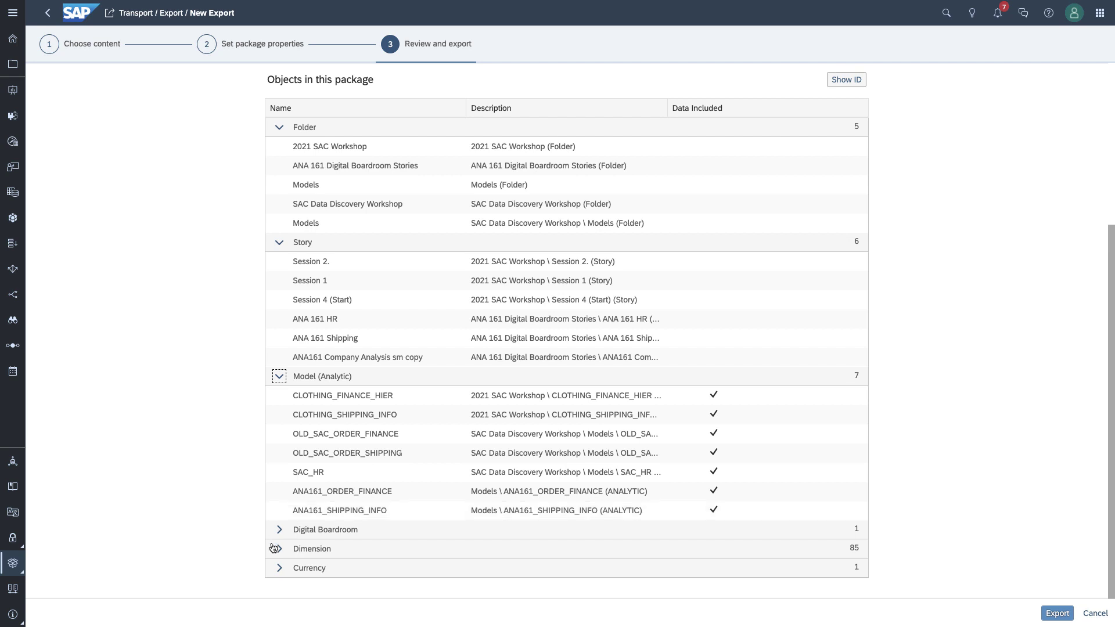
click(279, 549)
scroll(284, 545, down, 3)
scroll(293, 542, down, 2)
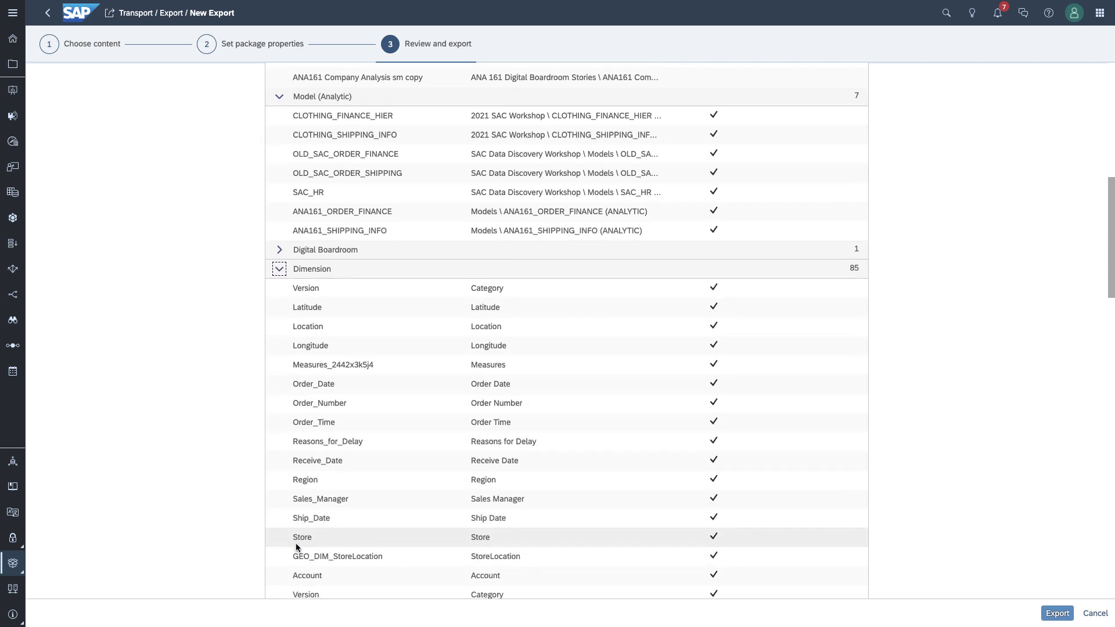
scroll(294, 543, up, 6)
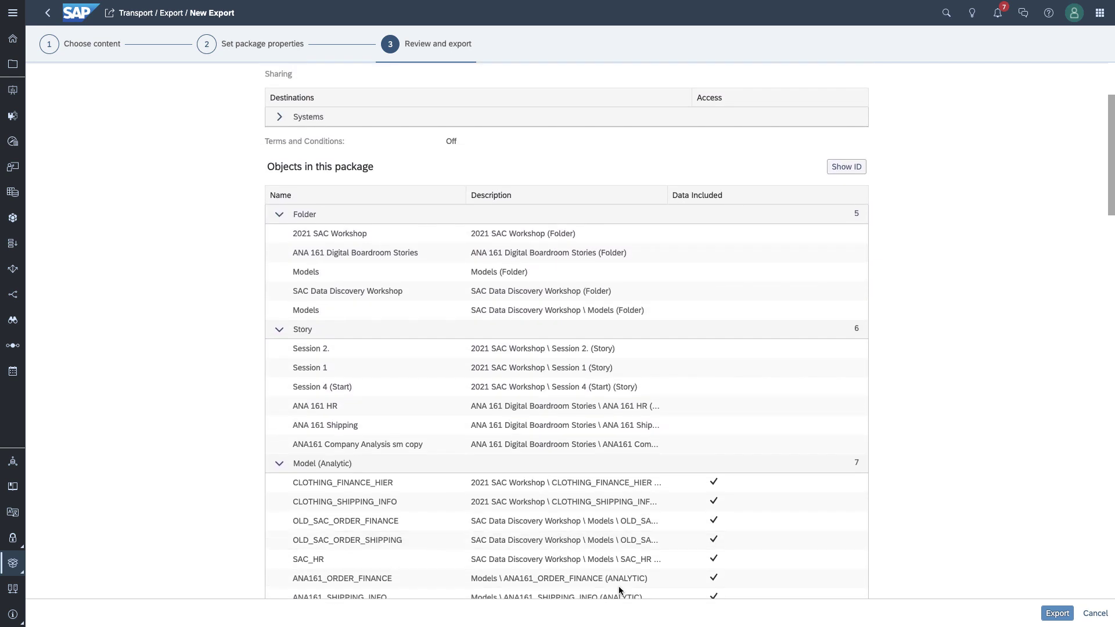
click(1056, 614)
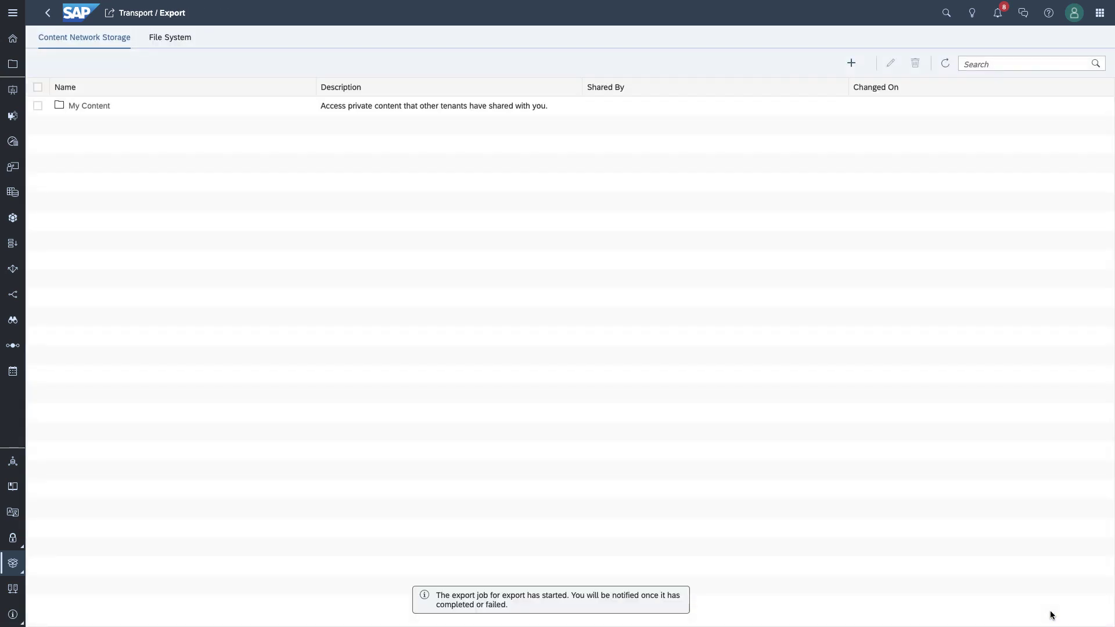
Step: From Home, go to Transport > Import and open the 'export' package
click(12, 38)
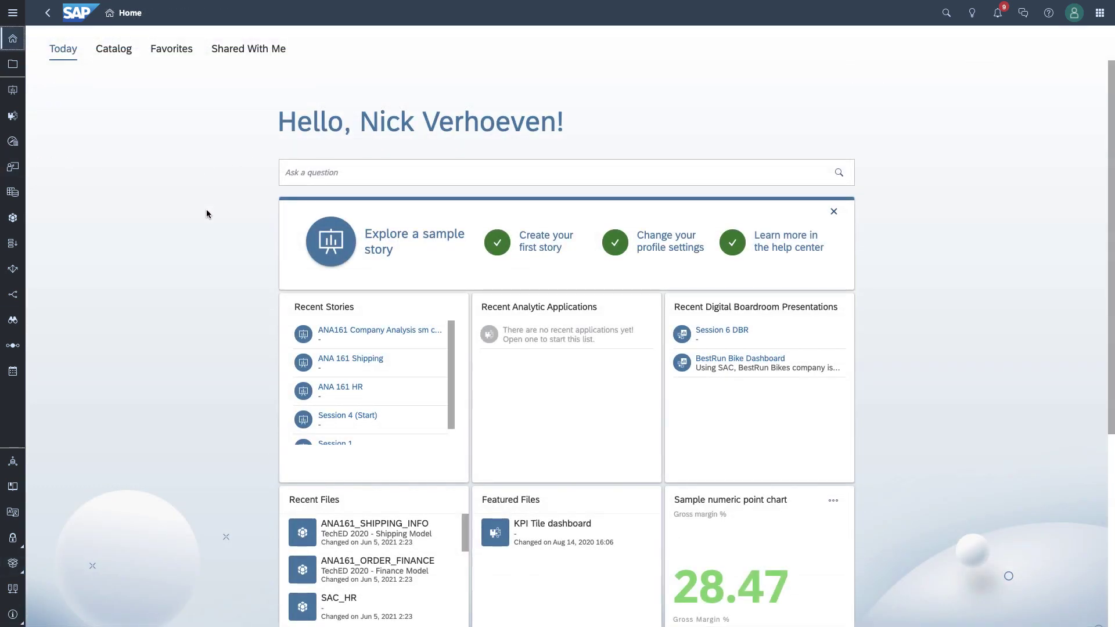
click(12, 563)
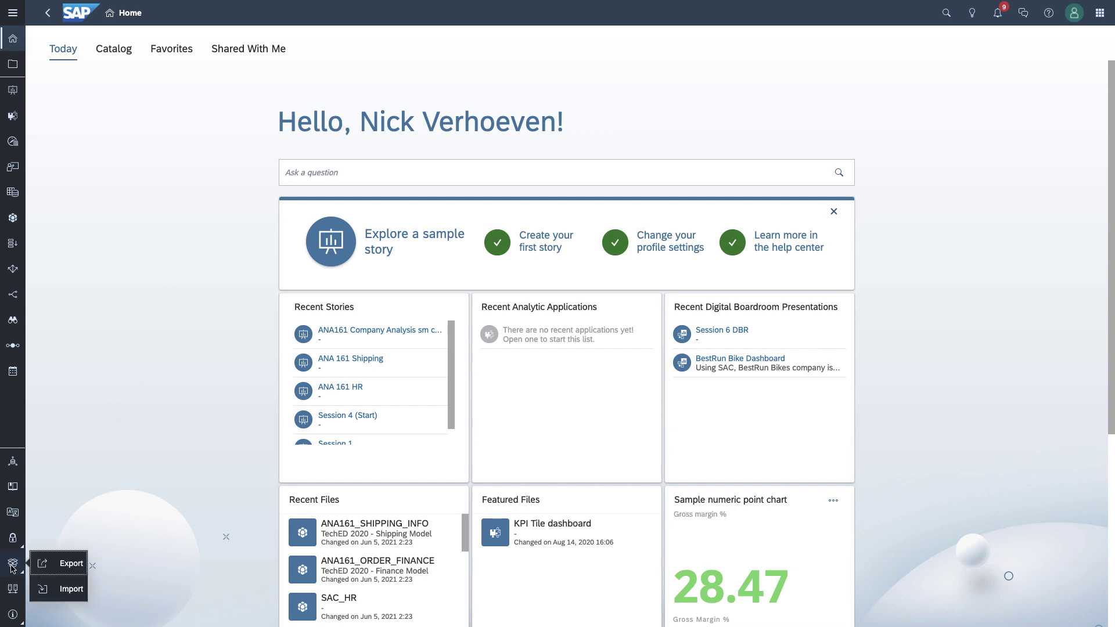
click(80, 590)
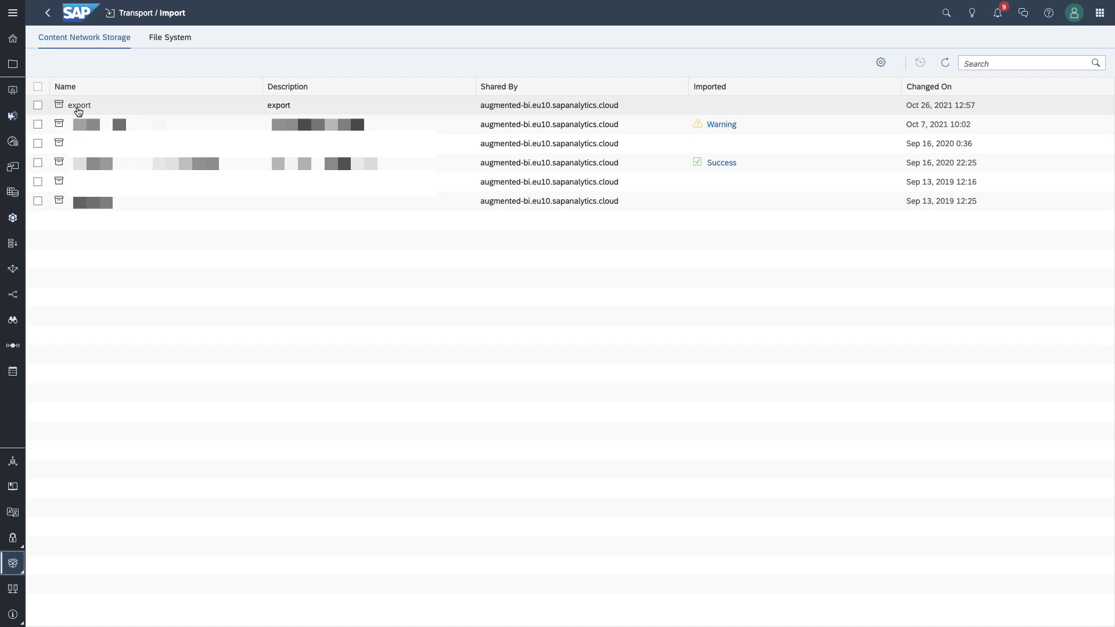
click(78, 107)
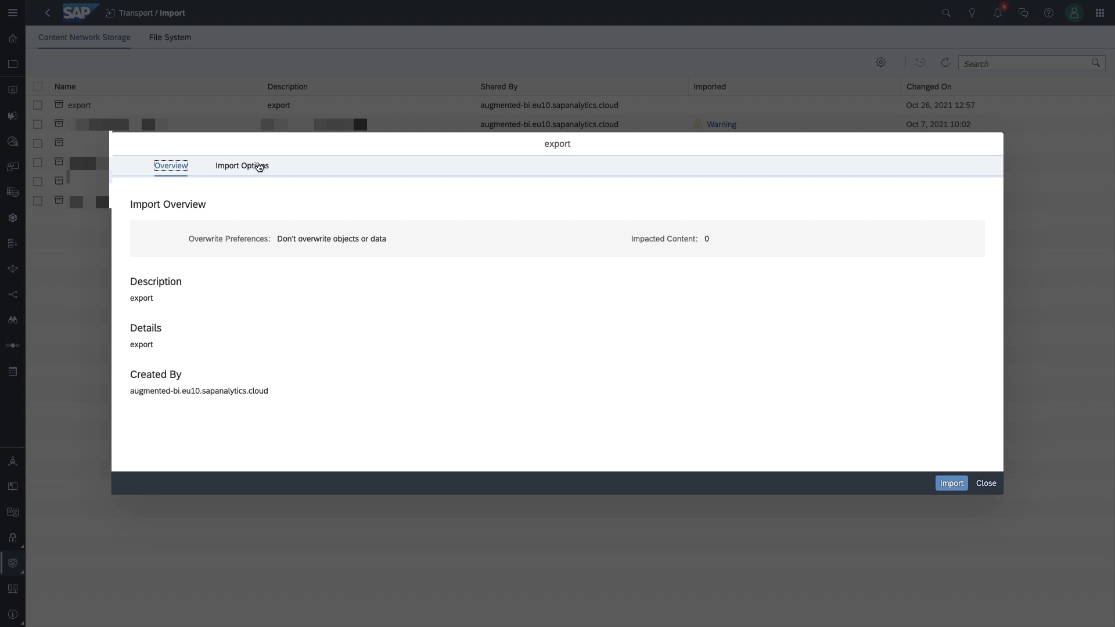
Step: Try Overwrite objects and data in Import Options, revert to Don't overwrite, and import the package
click(260, 168)
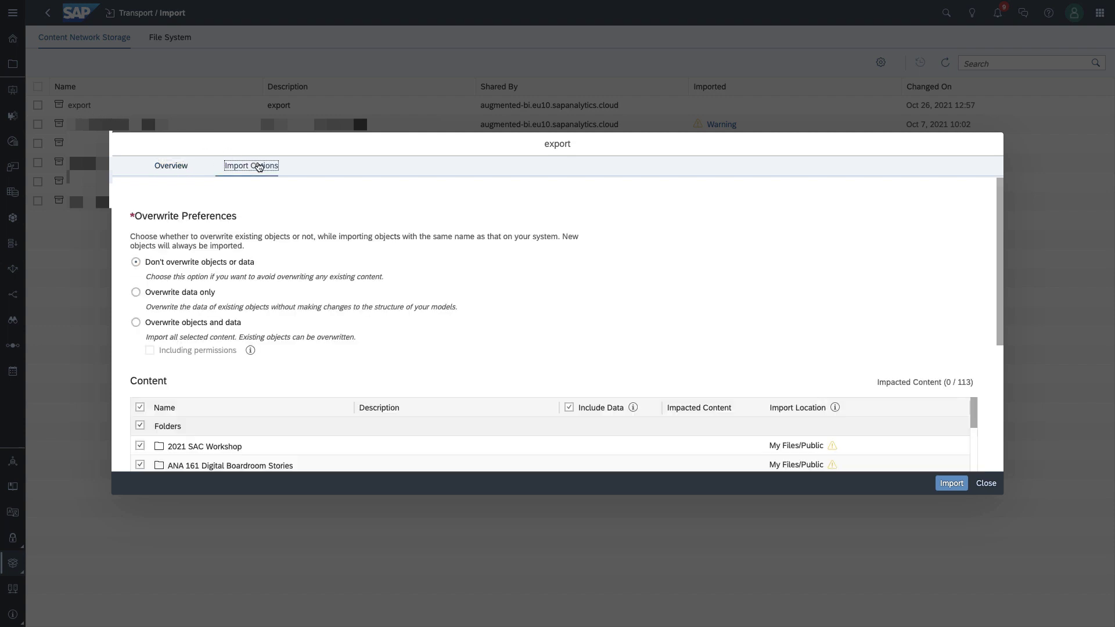
scroll(307, 298, down, 3)
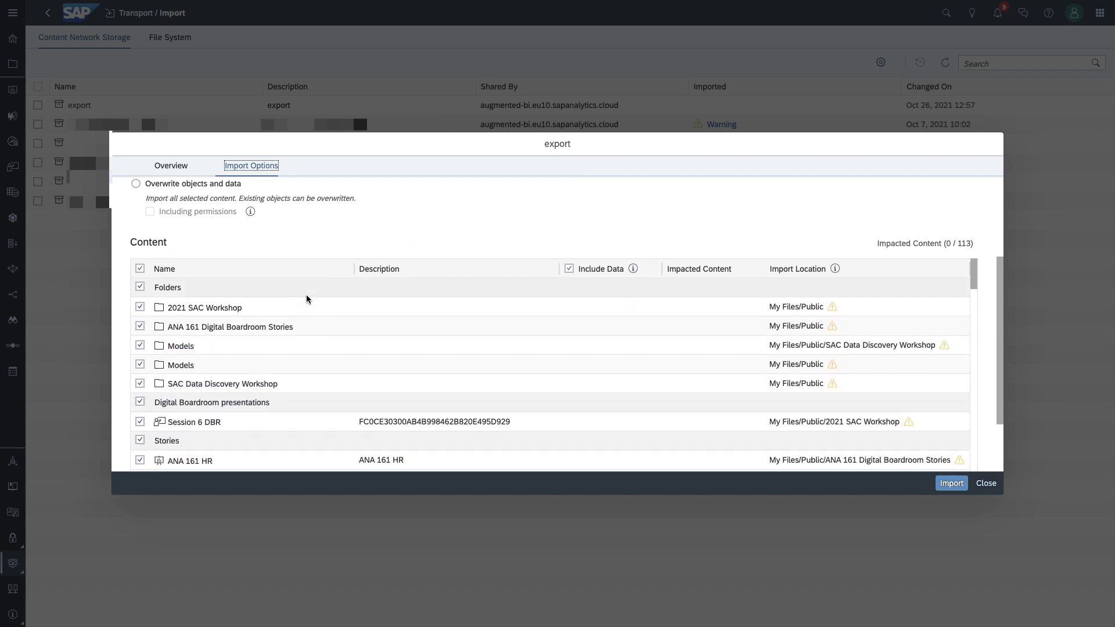
scroll(307, 299, down, 5)
scroll(306, 299, up, 4)
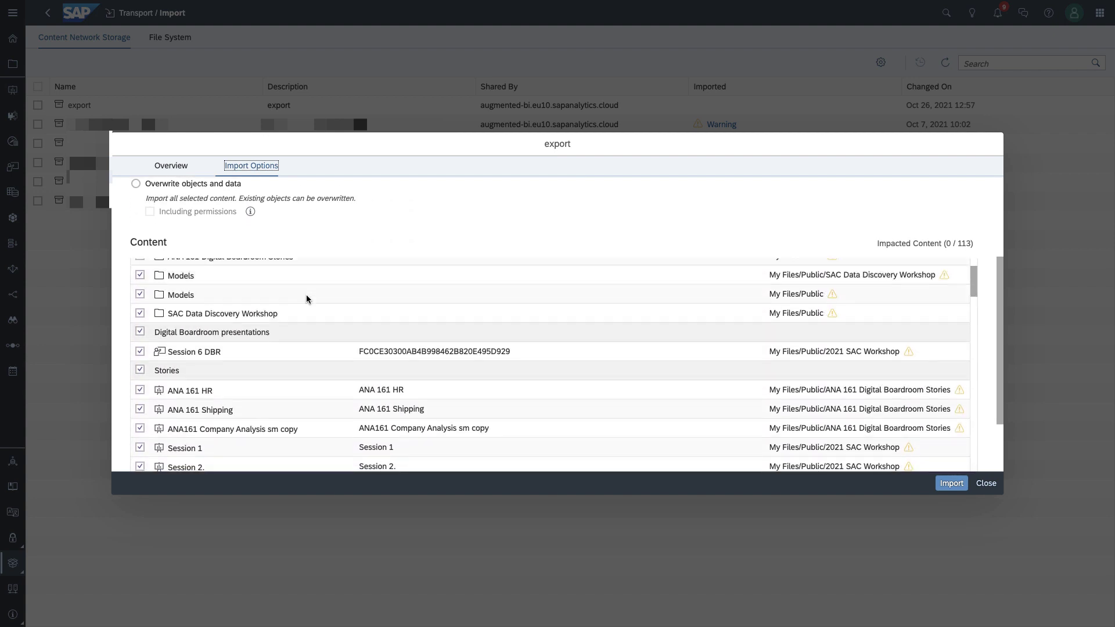
scroll(307, 299, up, 3)
scroll(315, 244, up, 1)
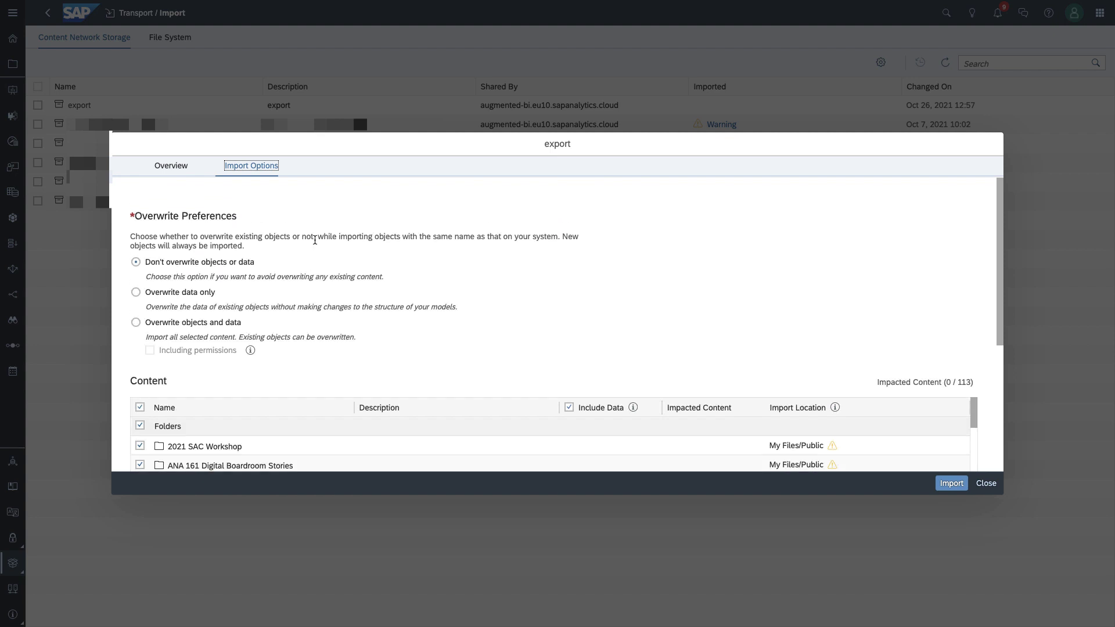
click(135, 323)
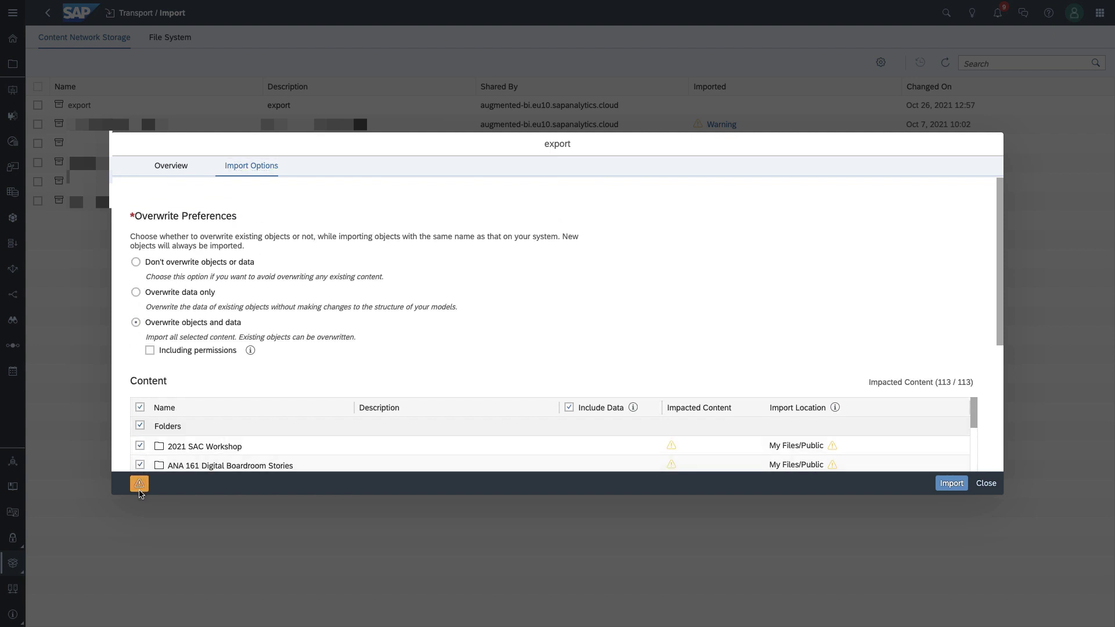
click(139, 489)
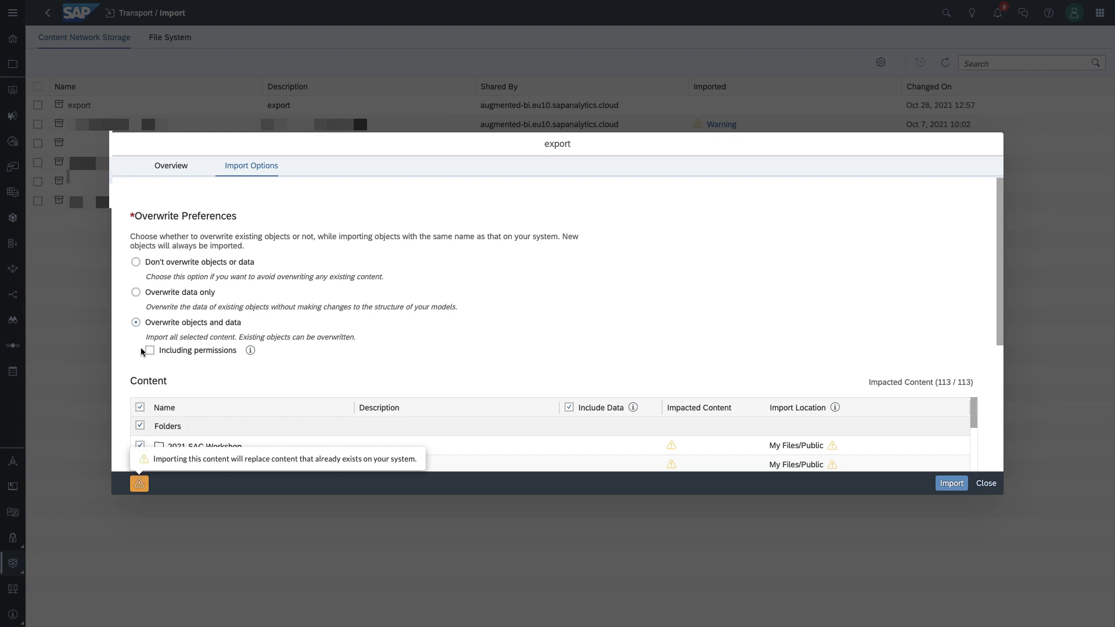
click(137, 265)
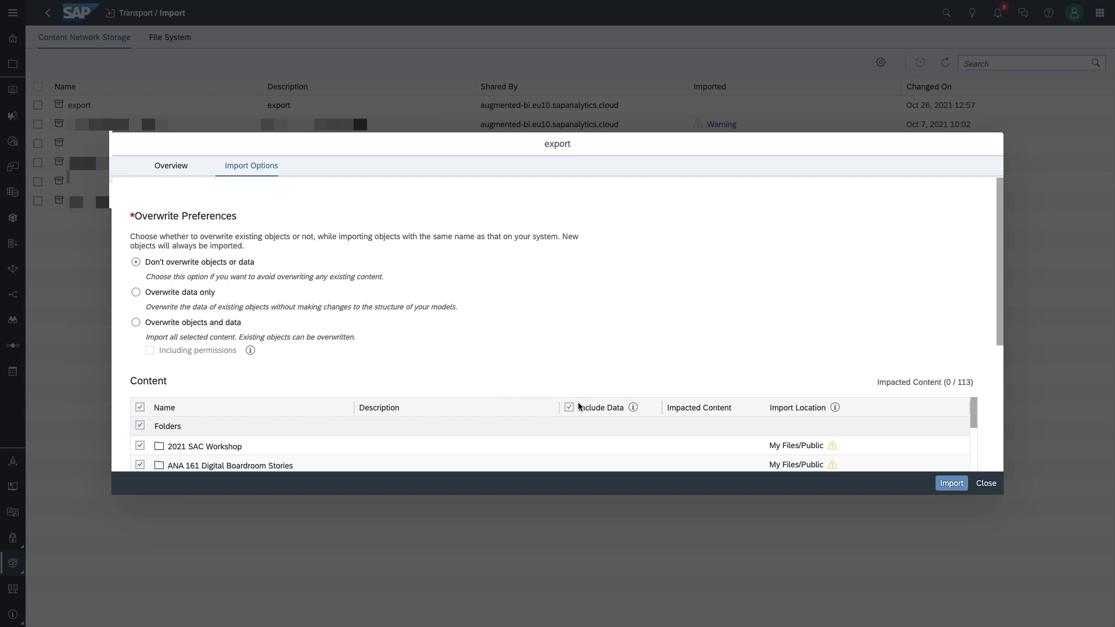
click(936, 483)
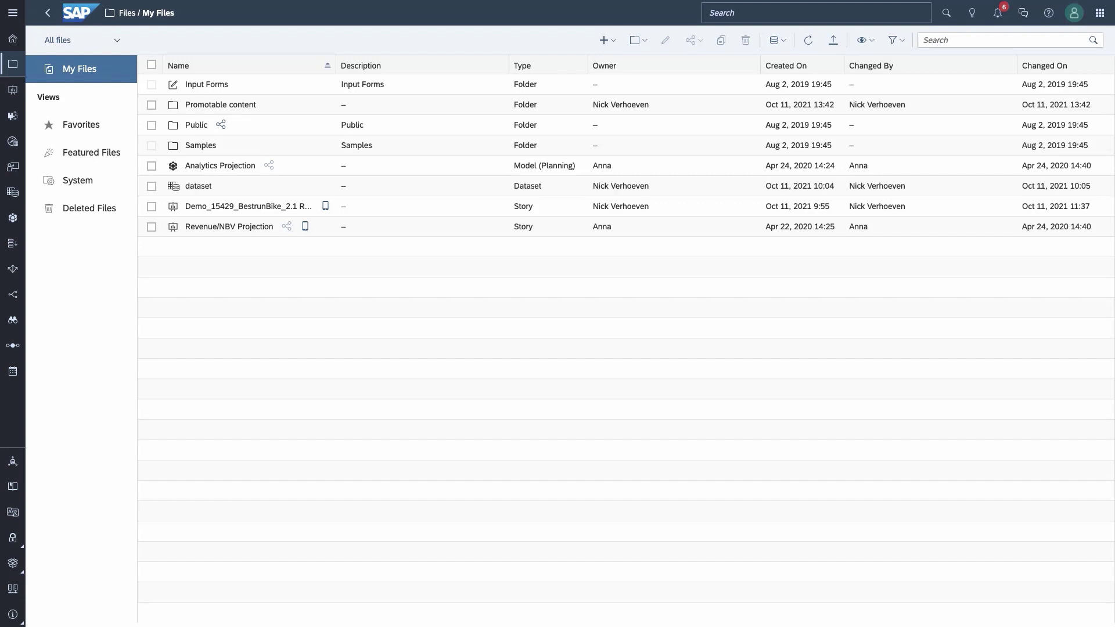
Step: Open Promotable content > Promotable story, add it to the discussion via Add Story, and return to My Files
click(212, 106)
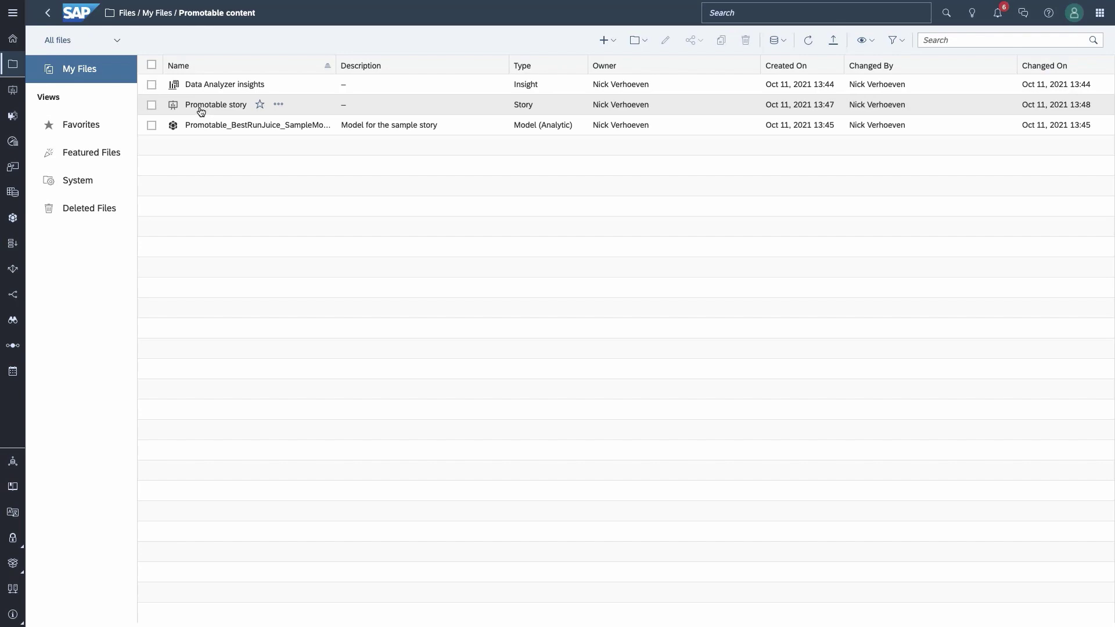
click(200, 109)
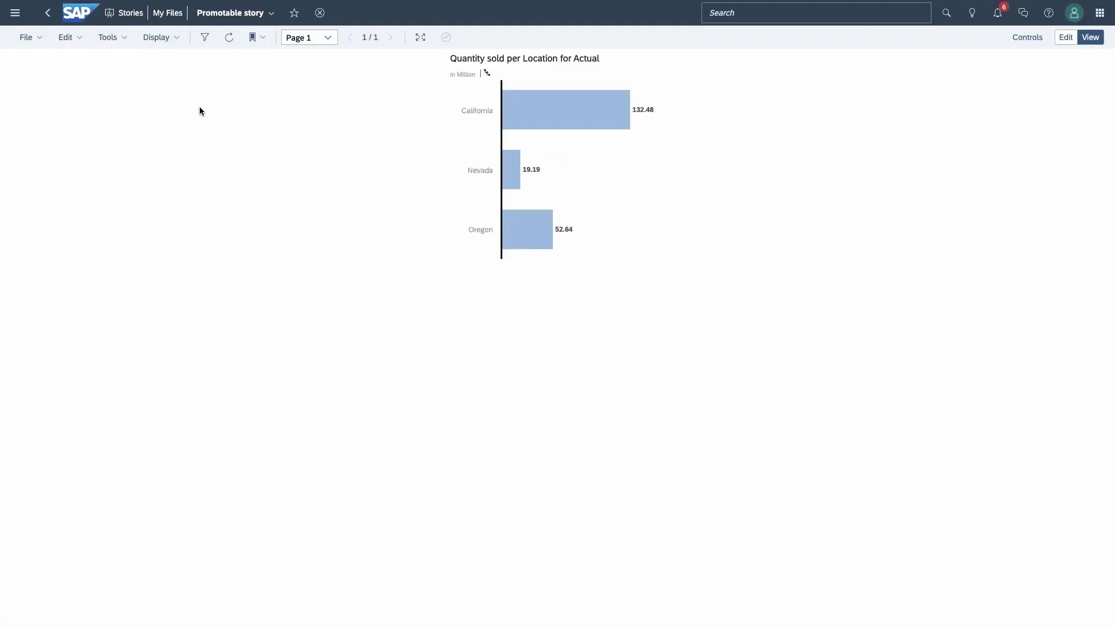
click(1022, 17)
click(953, 618)
click(963, 582)
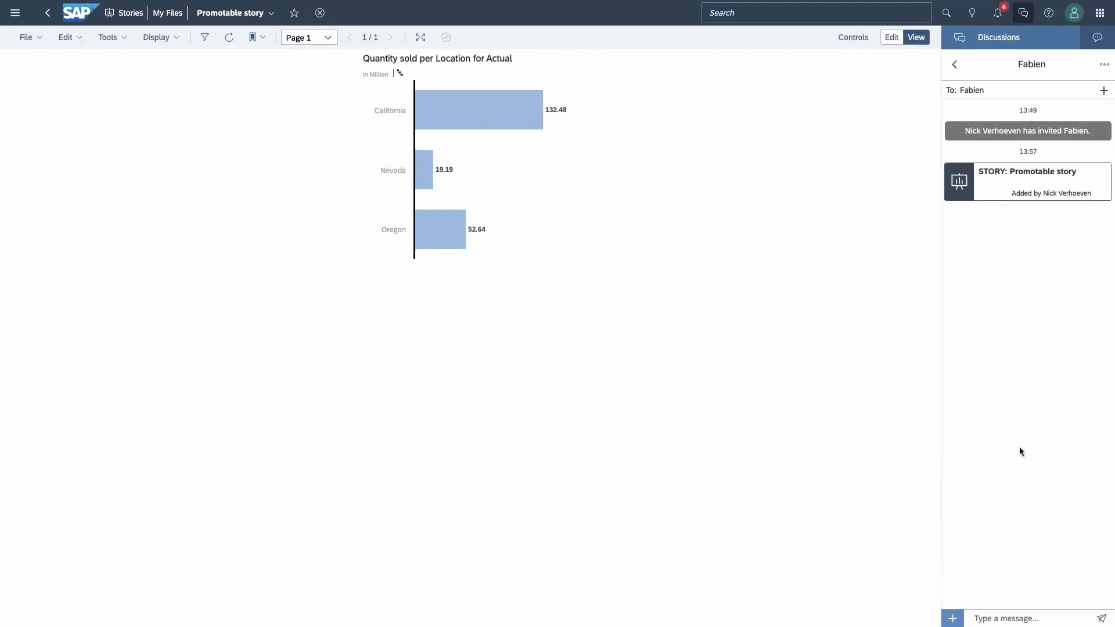
click(164, 13)
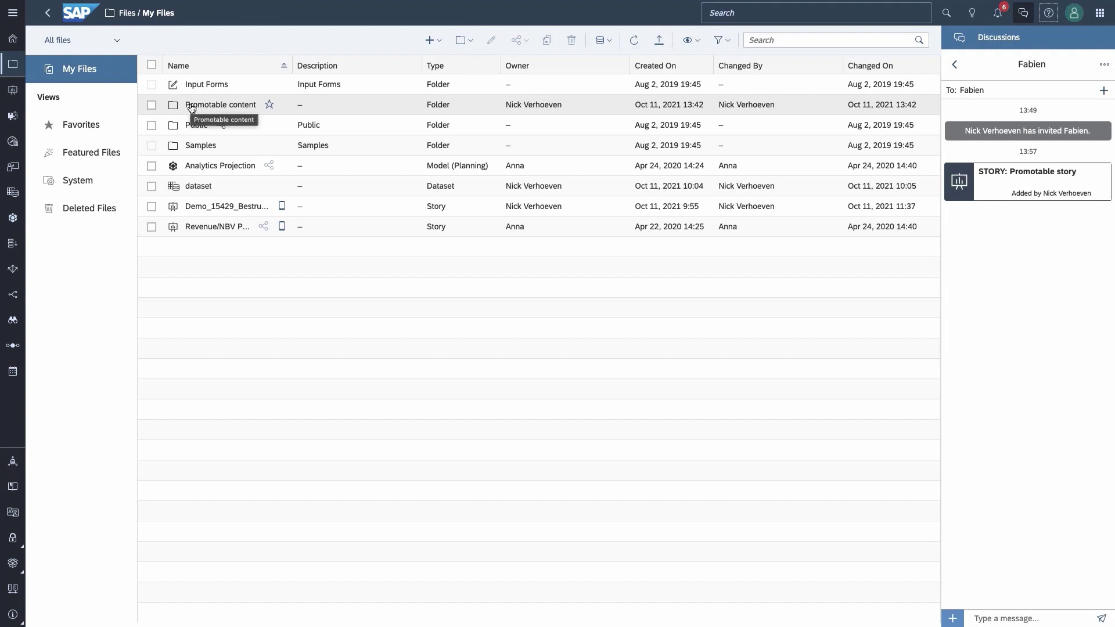
click(152, 105)
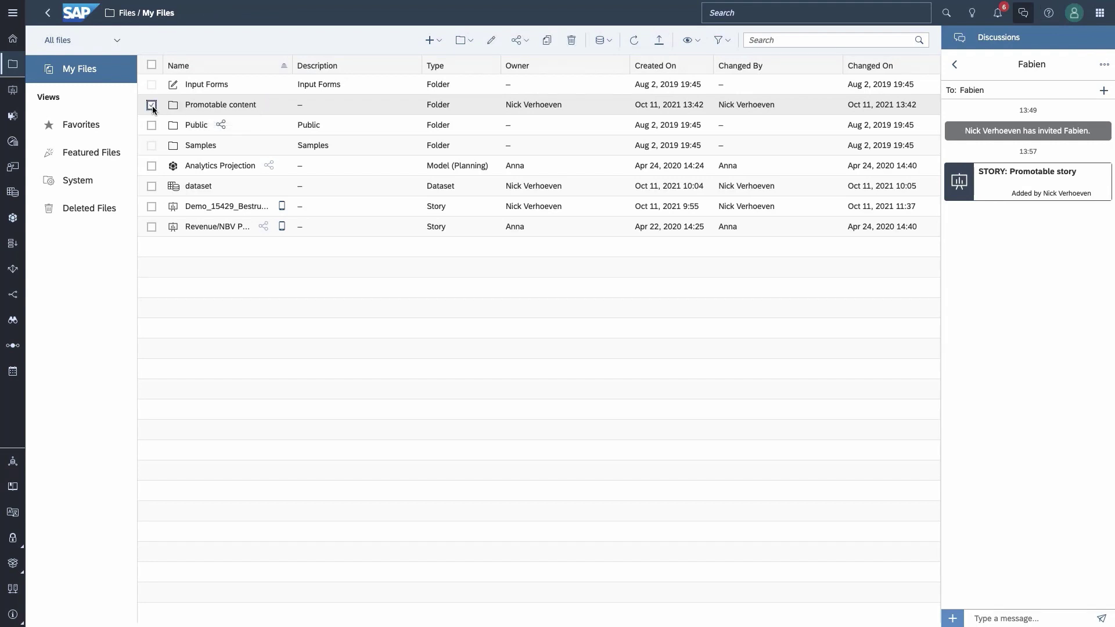
click(463, 41)
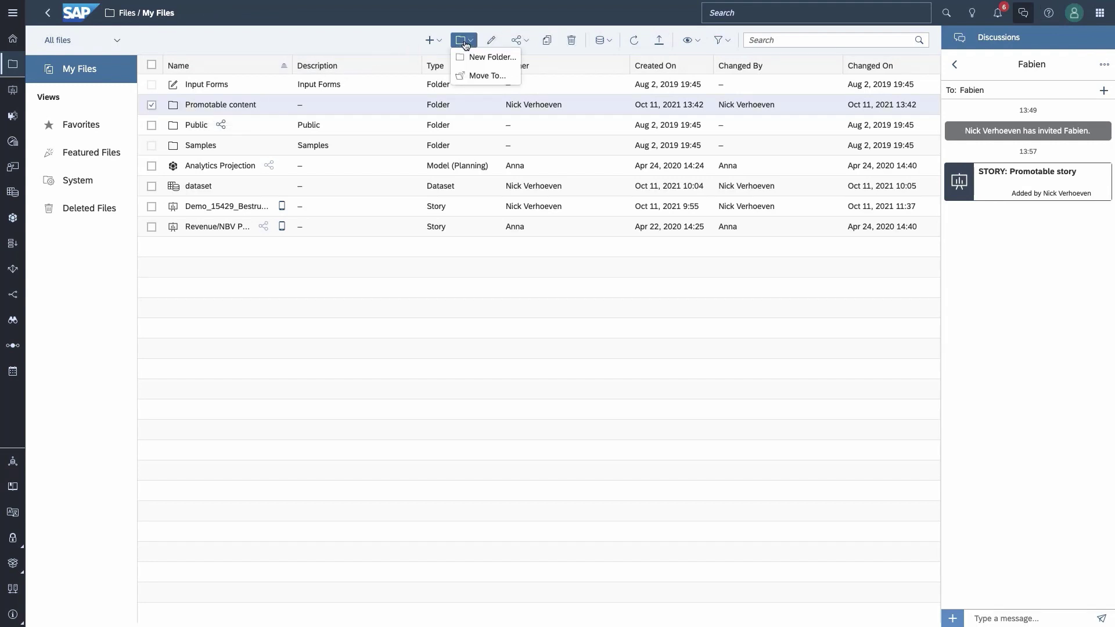
click(483, 77)
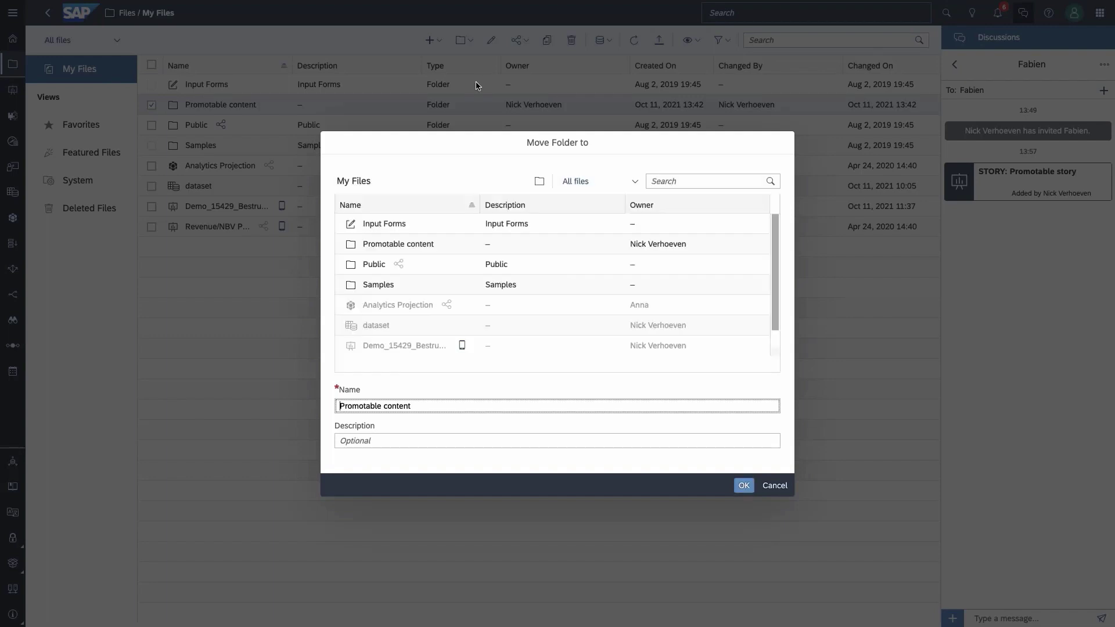
click(769, 482)
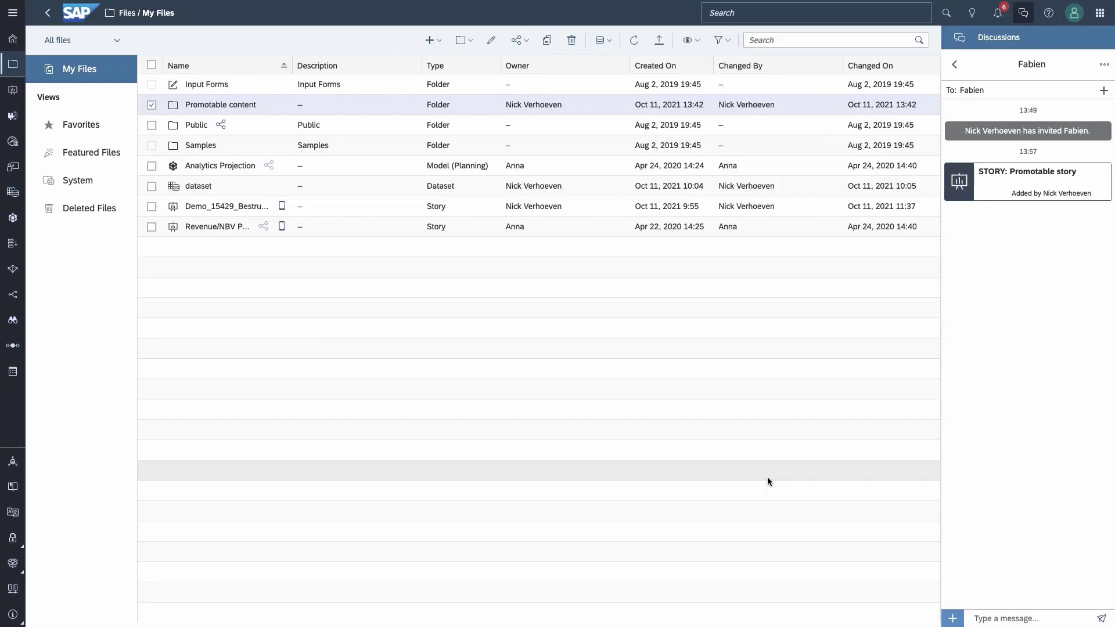
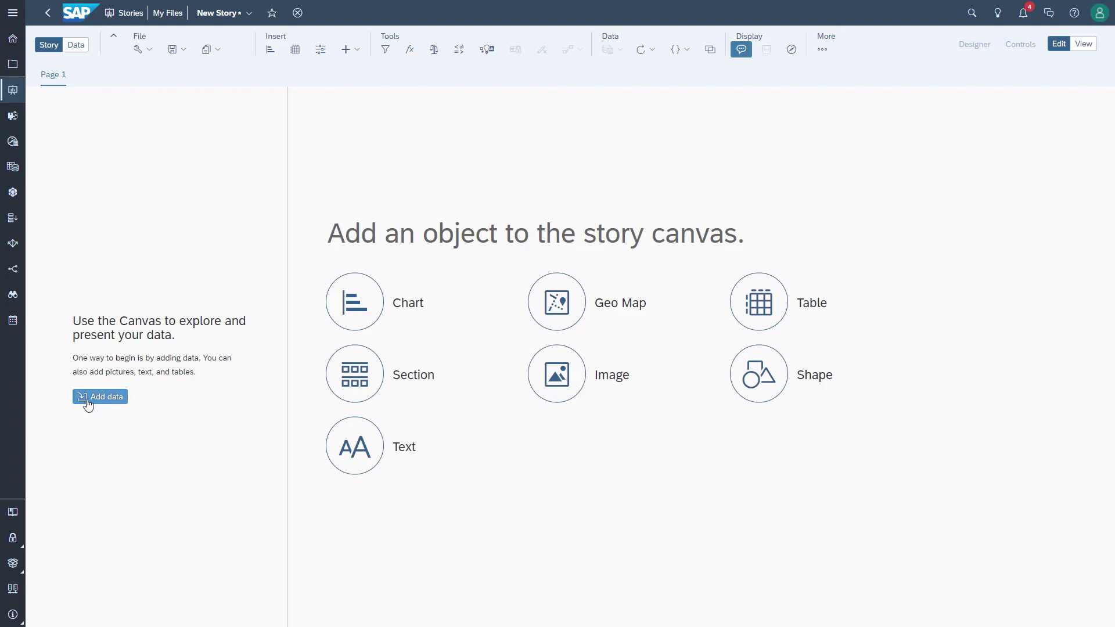
Step: Add the NationalParkService_VisitationStats dataset to a new story and insert an empty chart
click(87, 401)
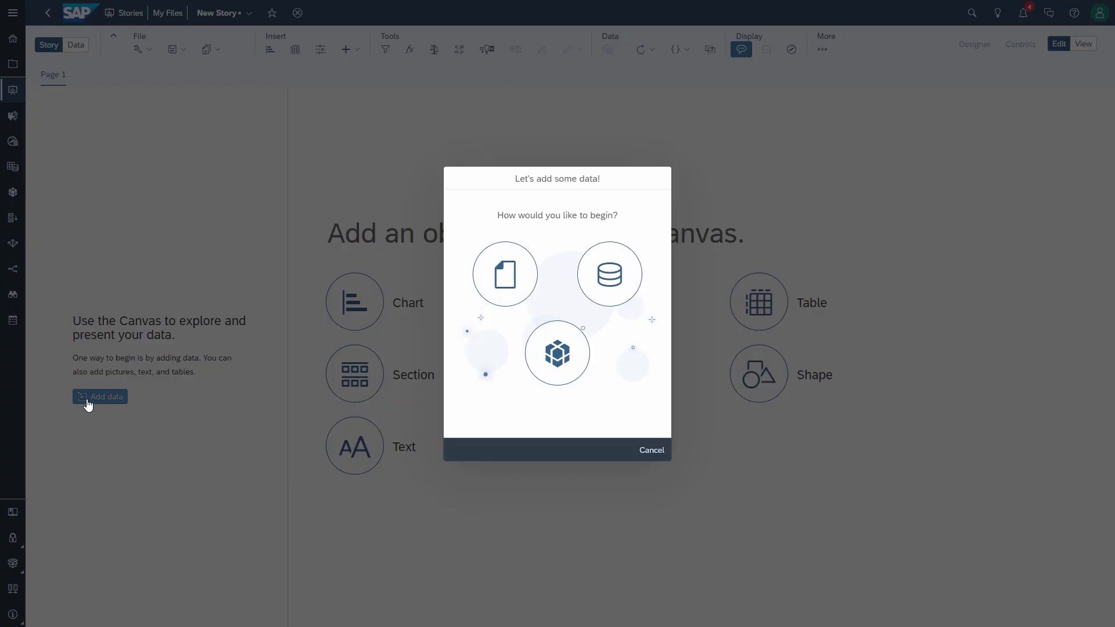
click(552, 366)
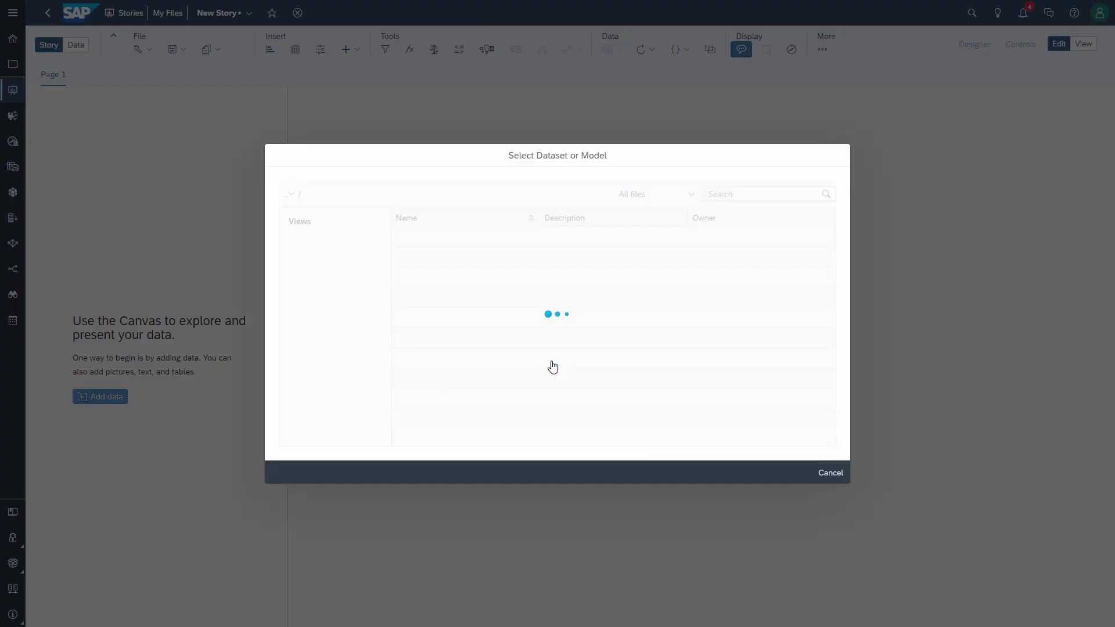
click(733, 196)
text(NAtional)
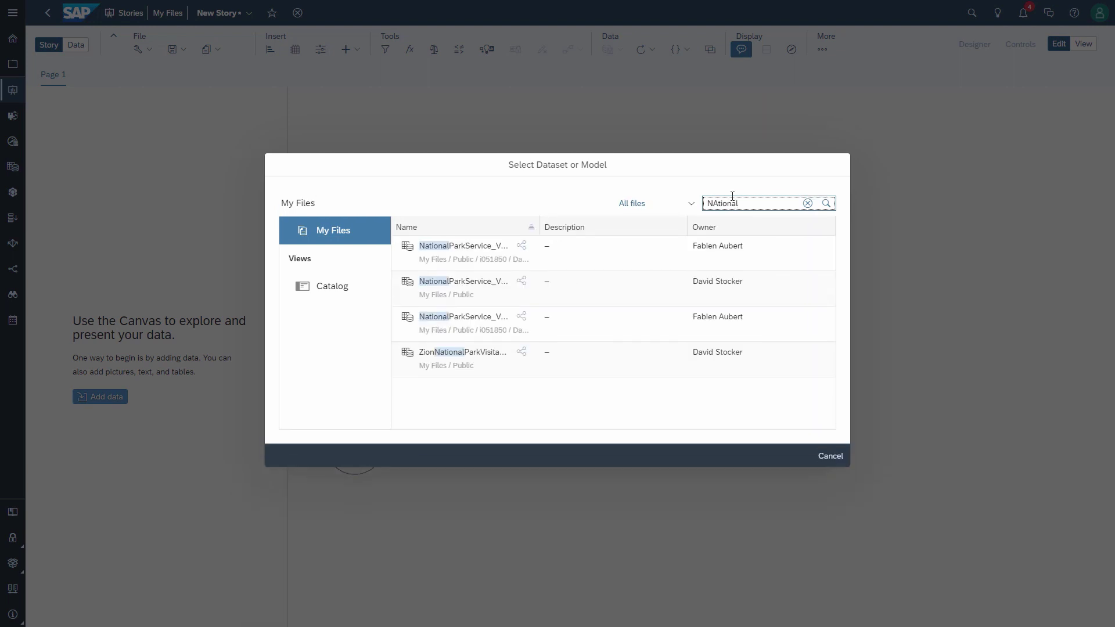
click(459, 302)
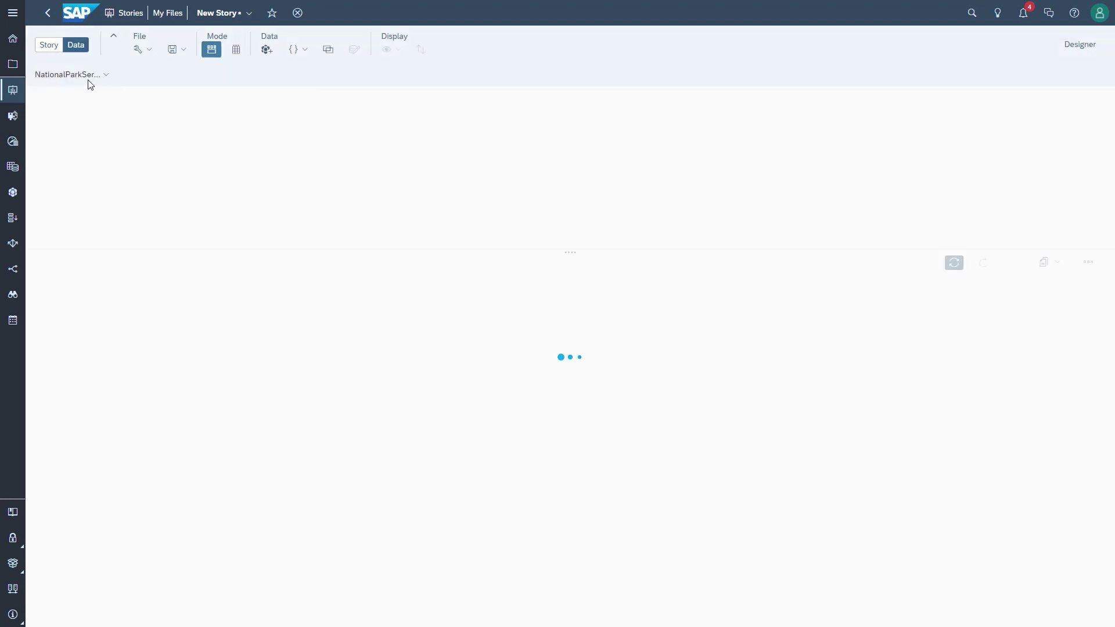
click(49, 45)
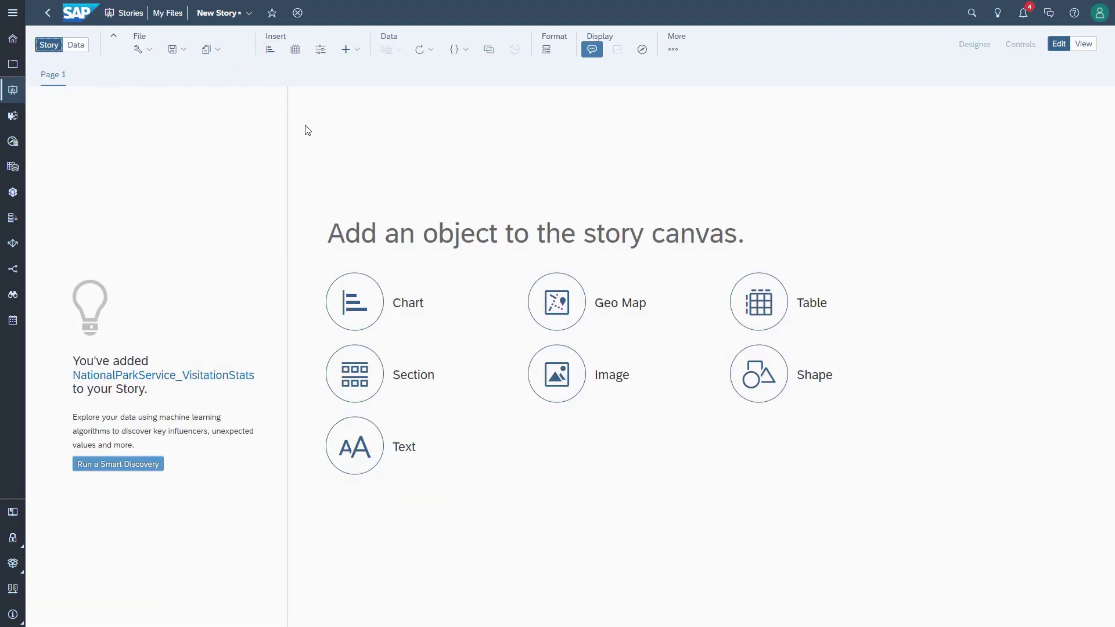
click(357, 301)
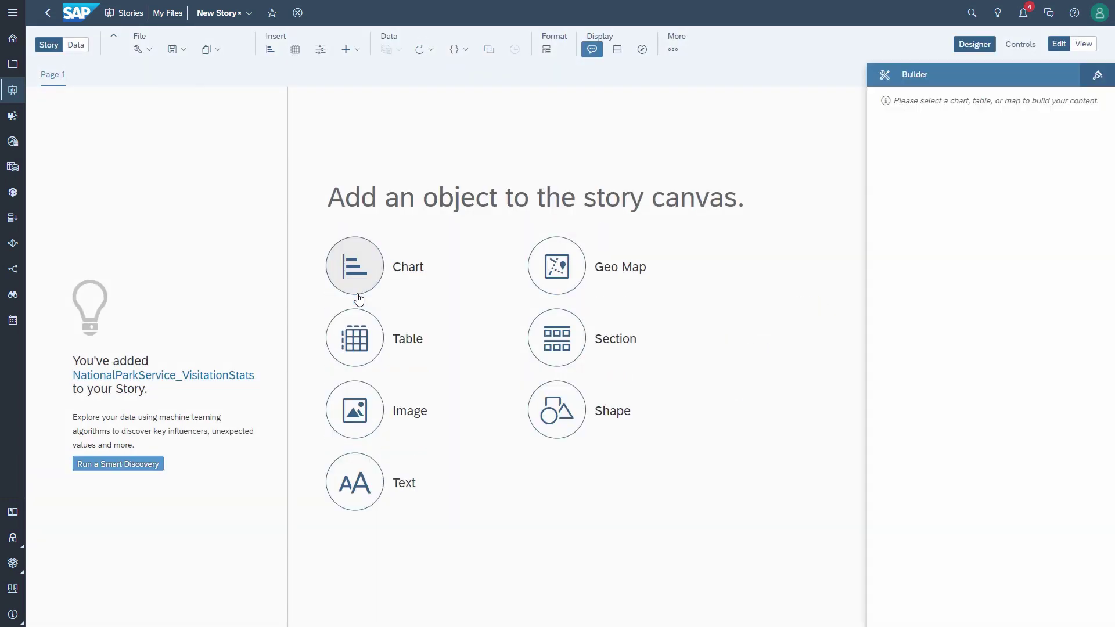
Step: Choose BestRunBikes_SalesAnalysis as the model to link to the chart's data
click(902, 135)
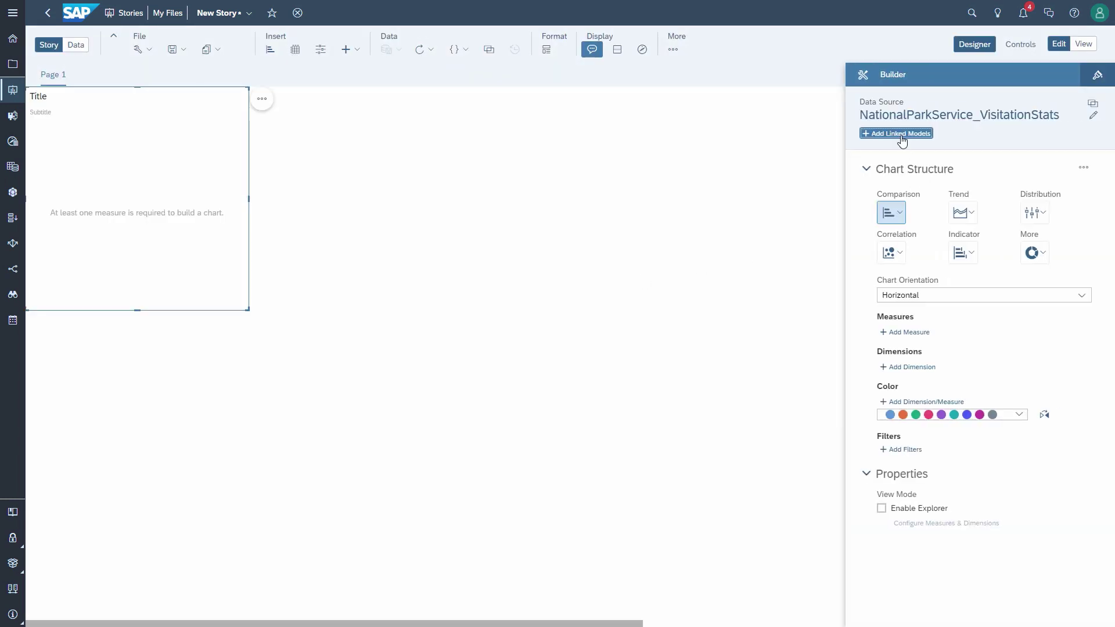
click(659, 190)
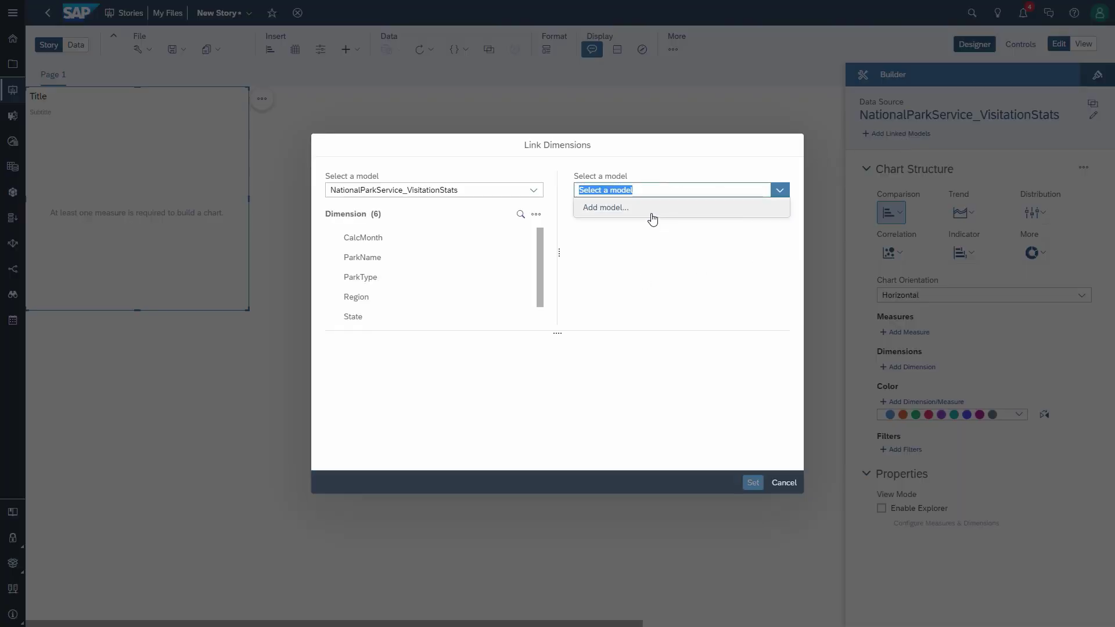
click(654, 212)
click(724, 195)
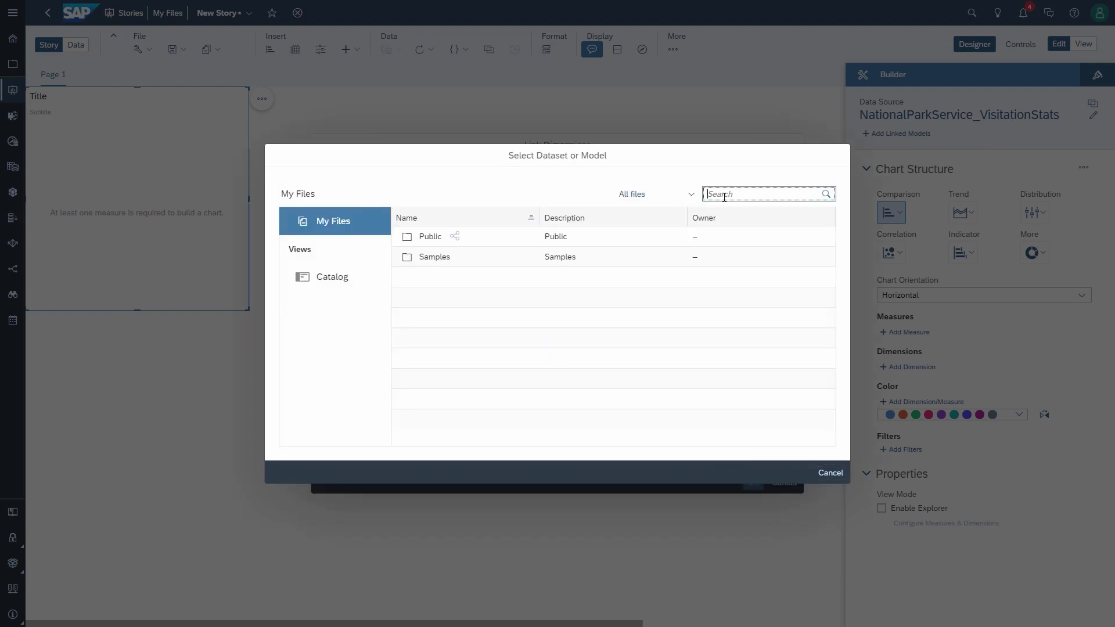
text(BestR)
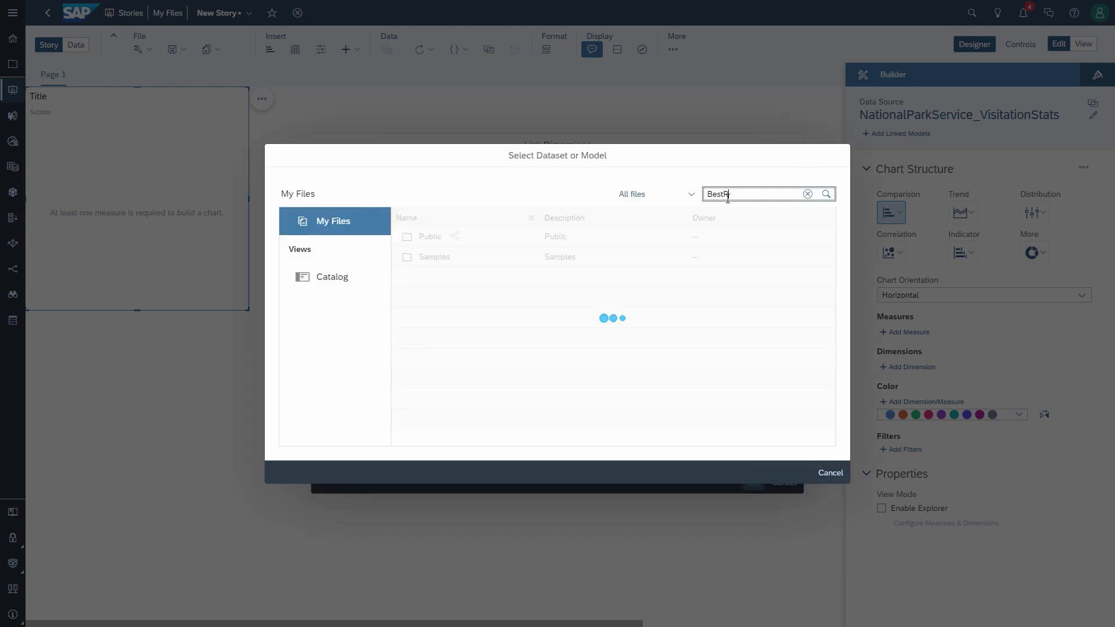
text(un)
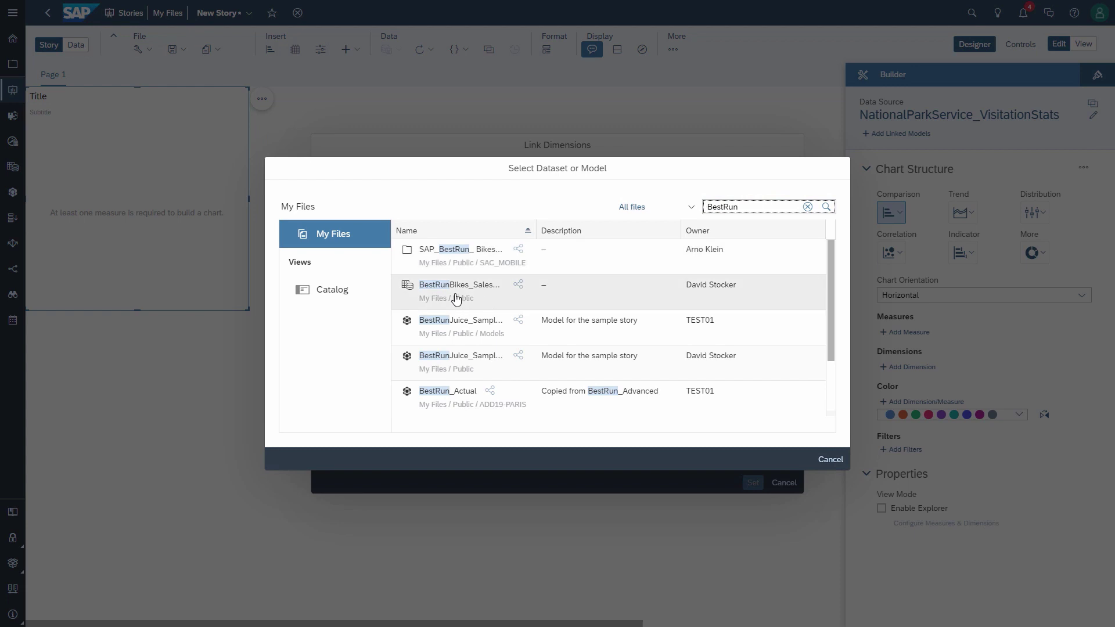
click(455, 298)
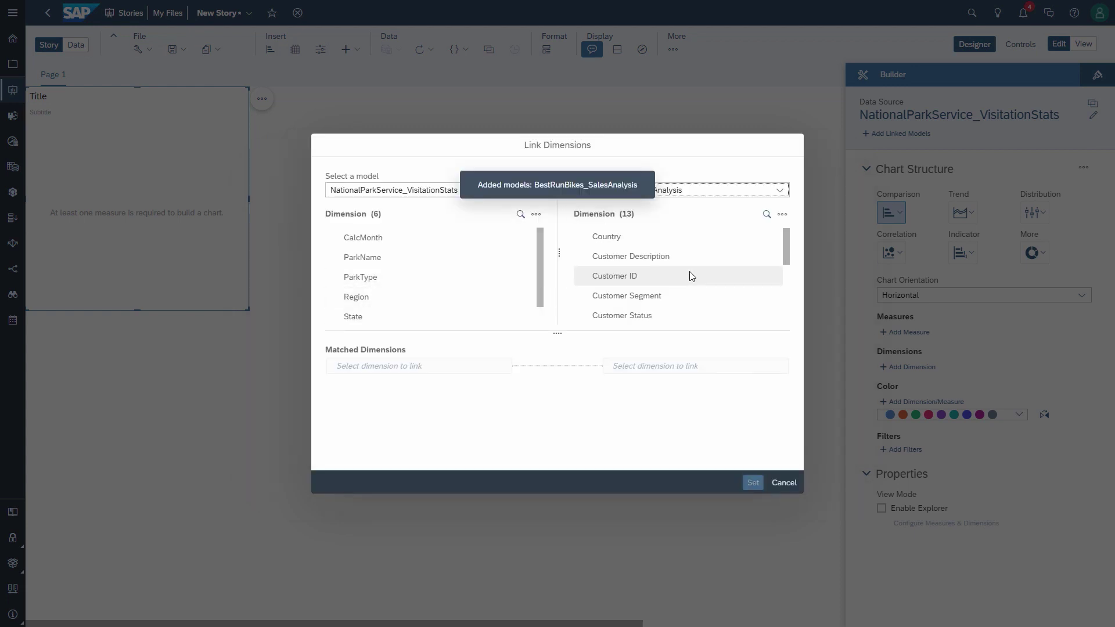
Step: Match CalcMonth to Date, accept the missing-periods warning, and move the chart to the middle
scroll(689, 271, down, 3)
scroll(650, 264, up, 1)
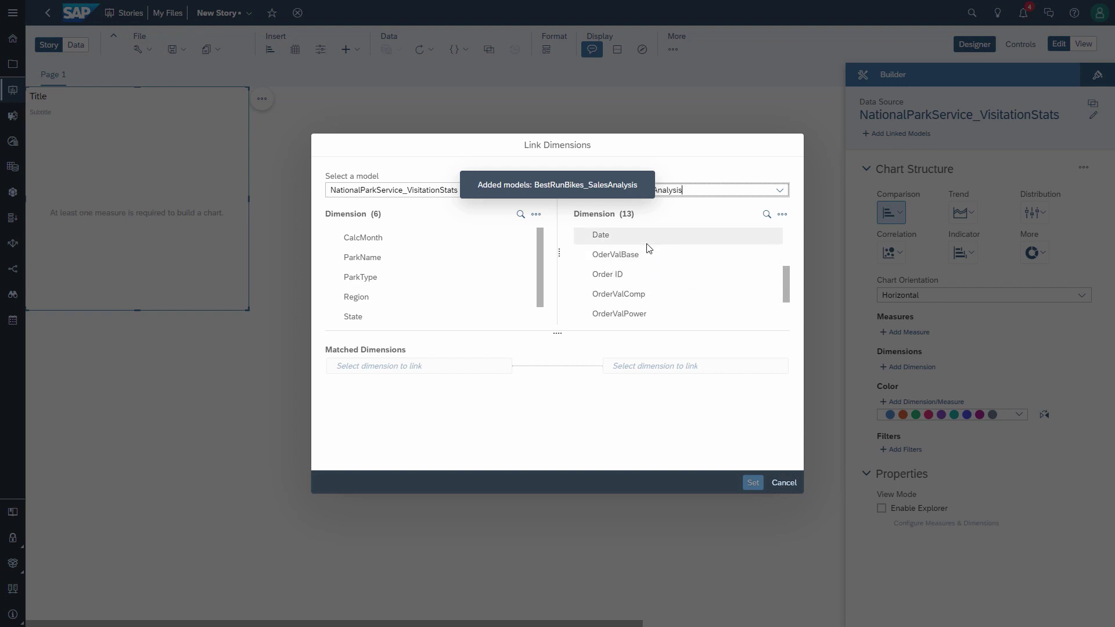
click(648, 238)
click(402, 239)
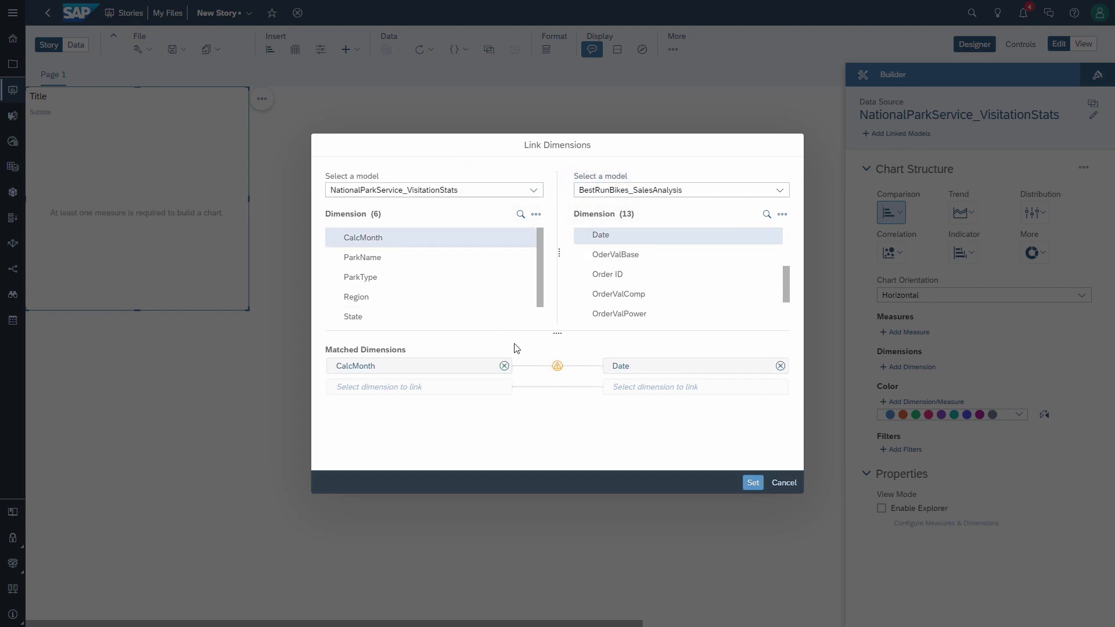
mouse_move(557, 368)
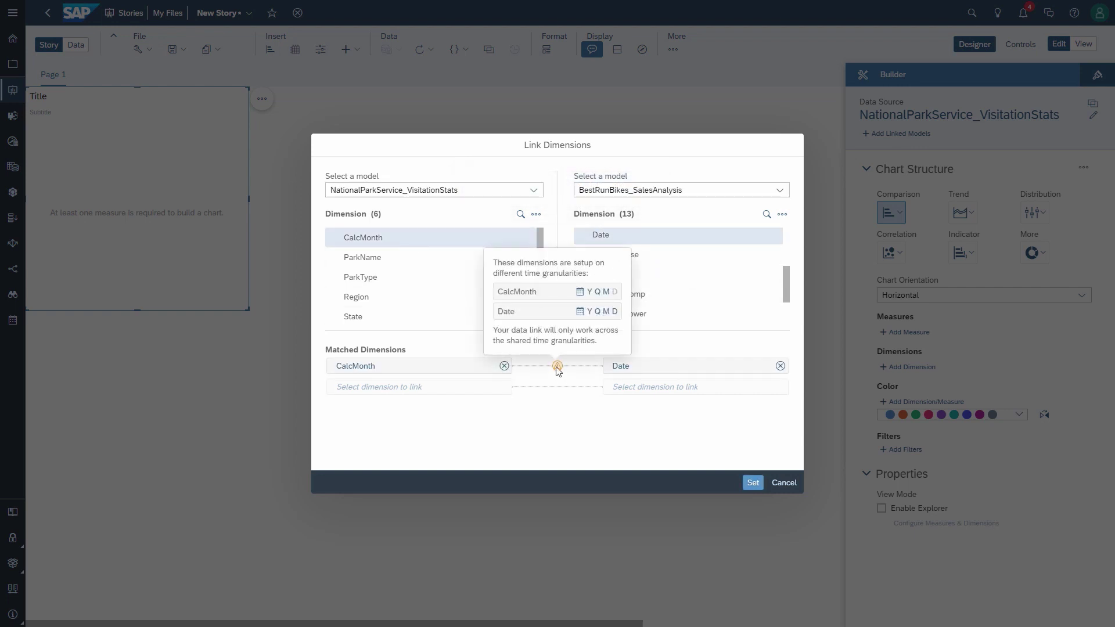
click(753, 482)
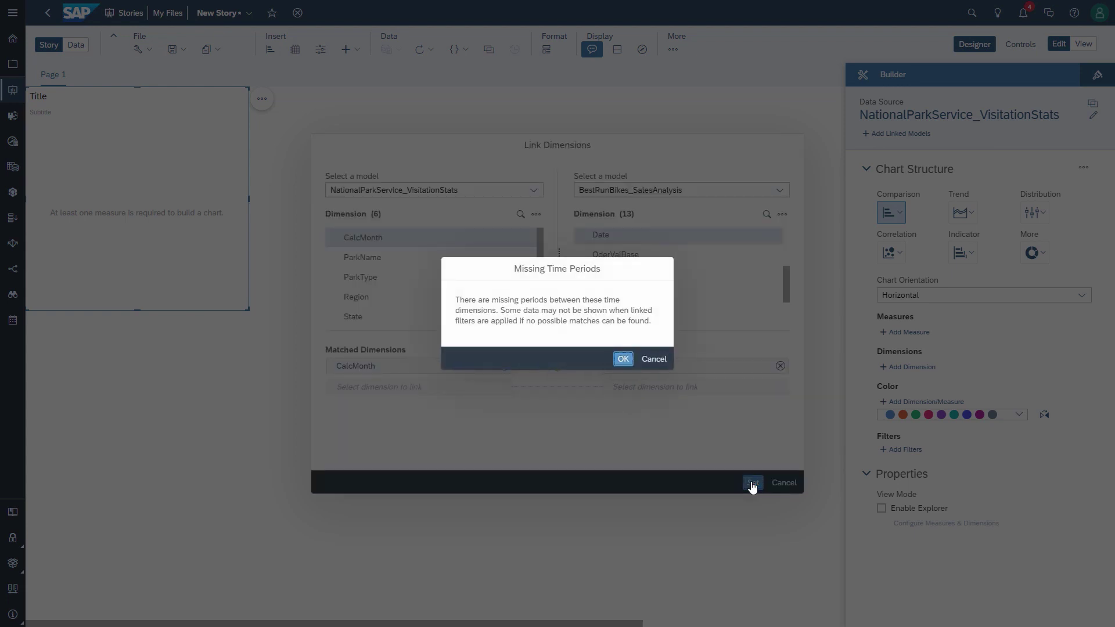
click(628, 359)
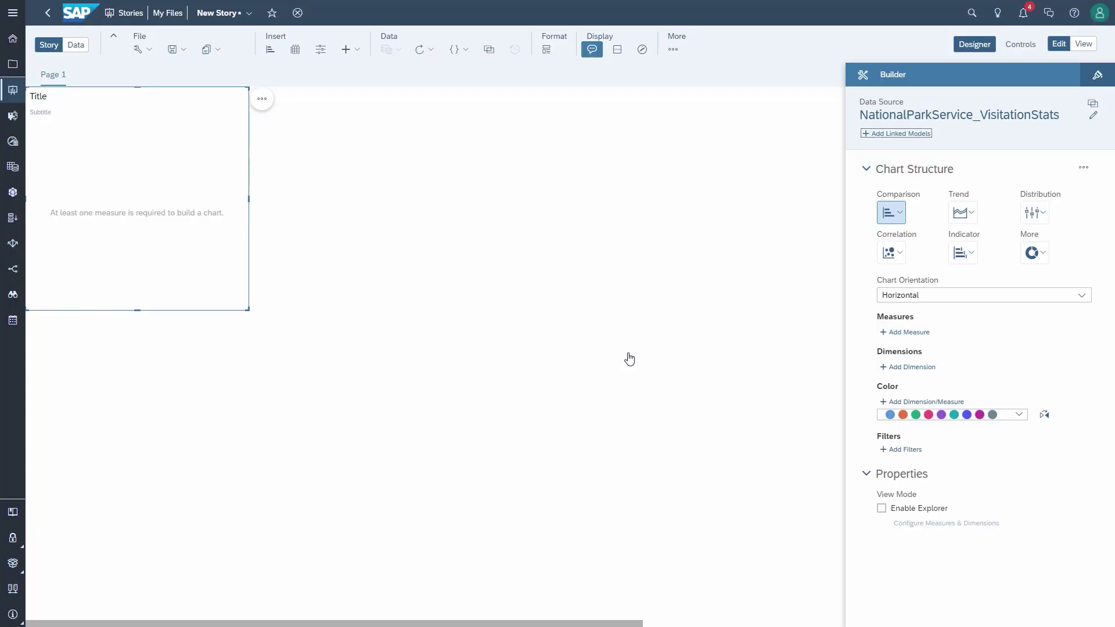
drag(202, 92, 423, 190)
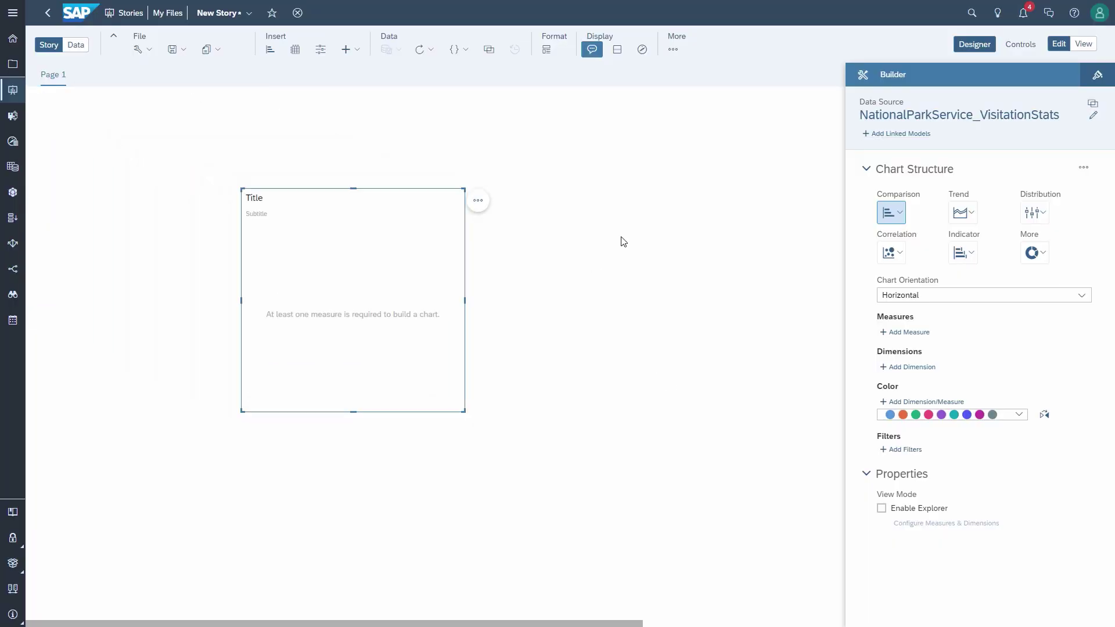
Step: Add Backcountry Campers and BestRunBikes Units Sold as the chart's measures
click(891, 134)
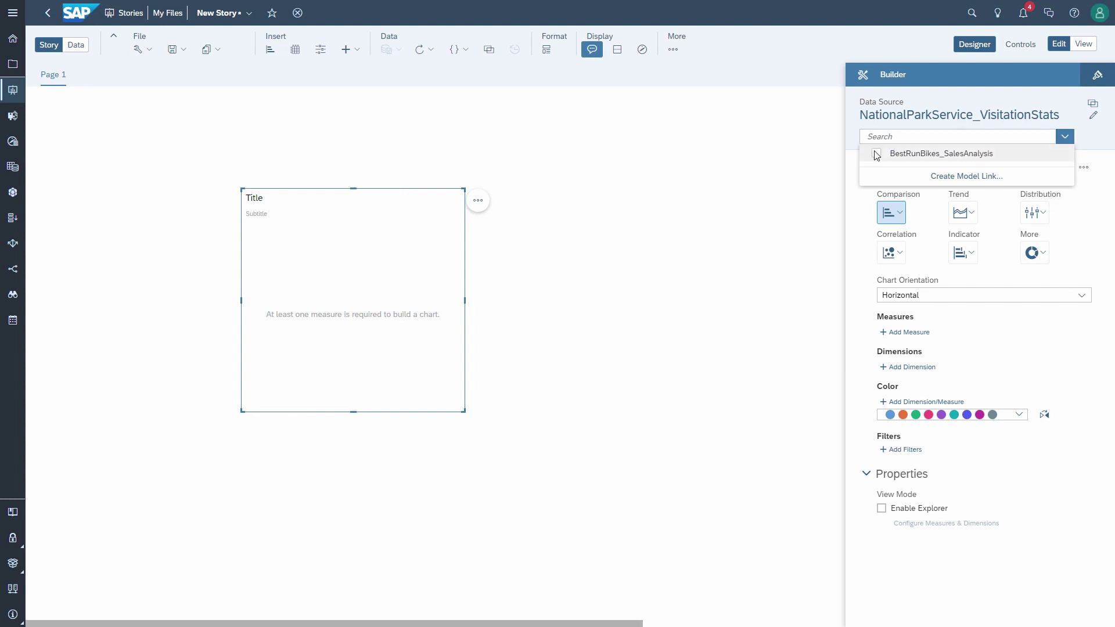
click(877, 154)
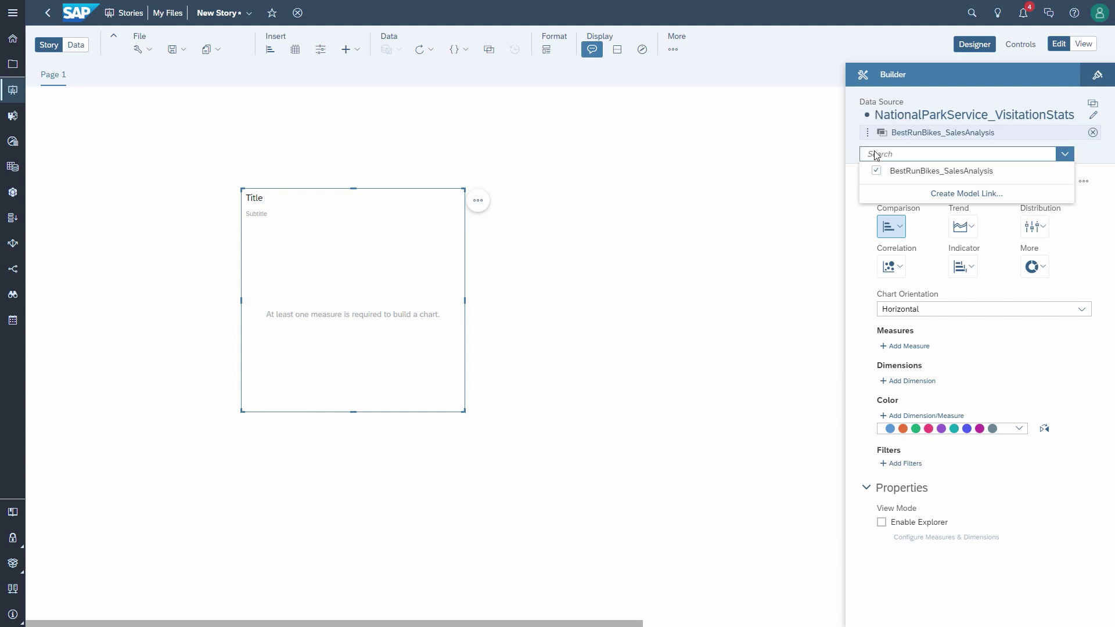
click(903, 348)
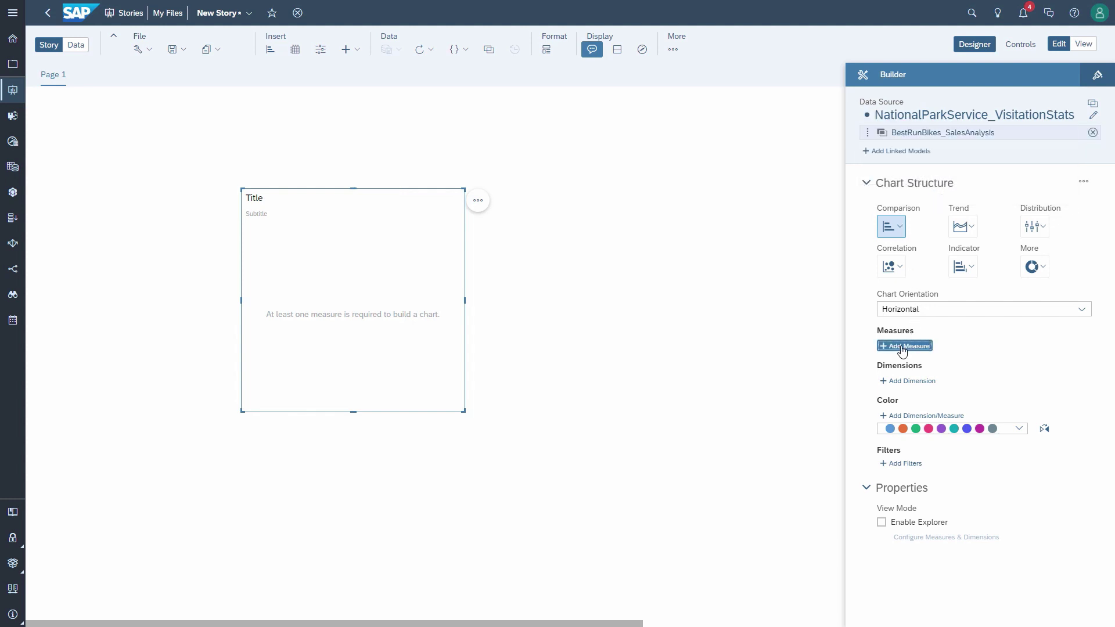
click(903, 347)
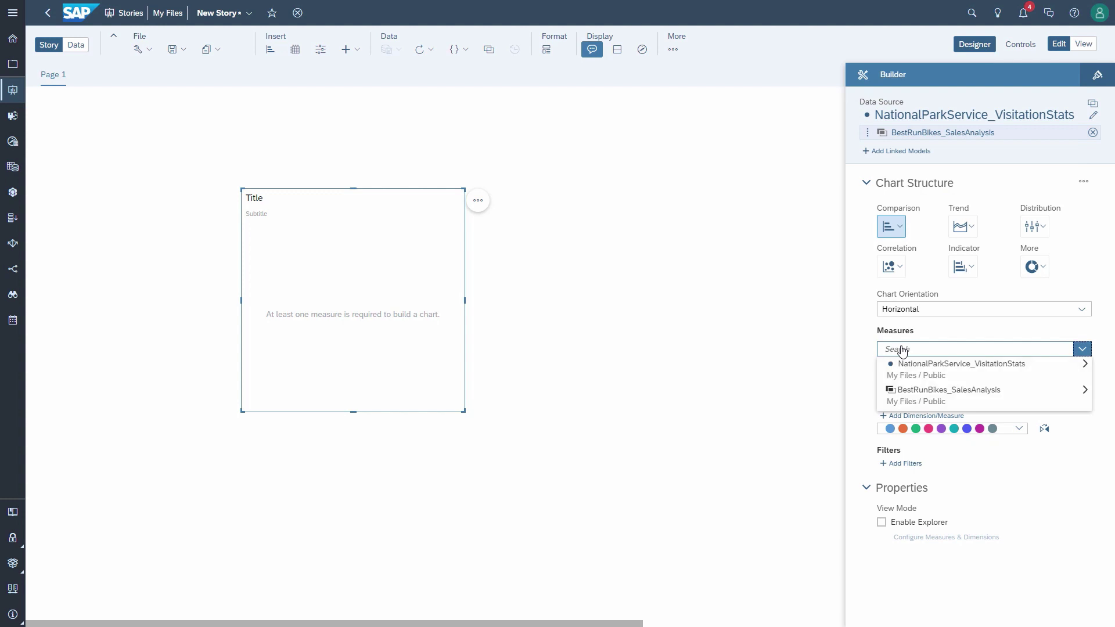
click(913, 377)
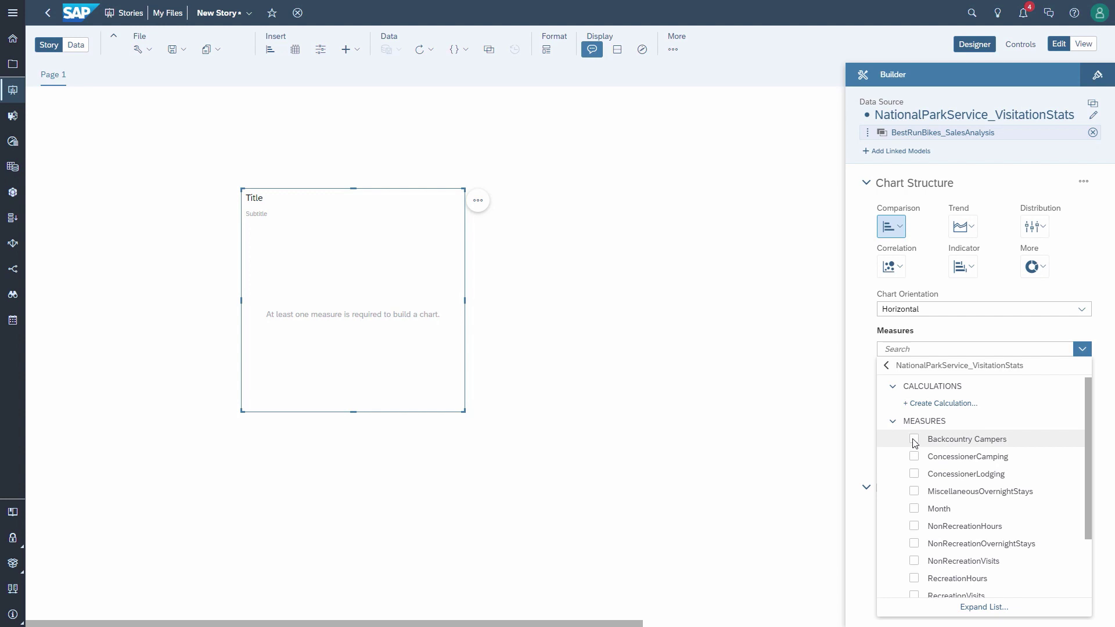
click(959, 336)
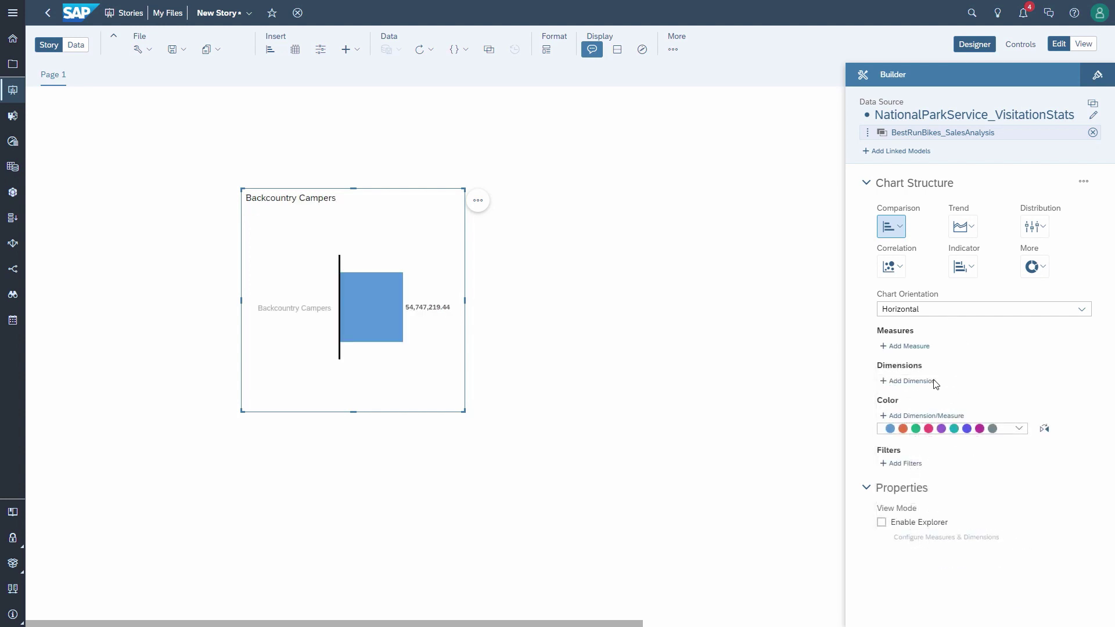
click(913, 367)
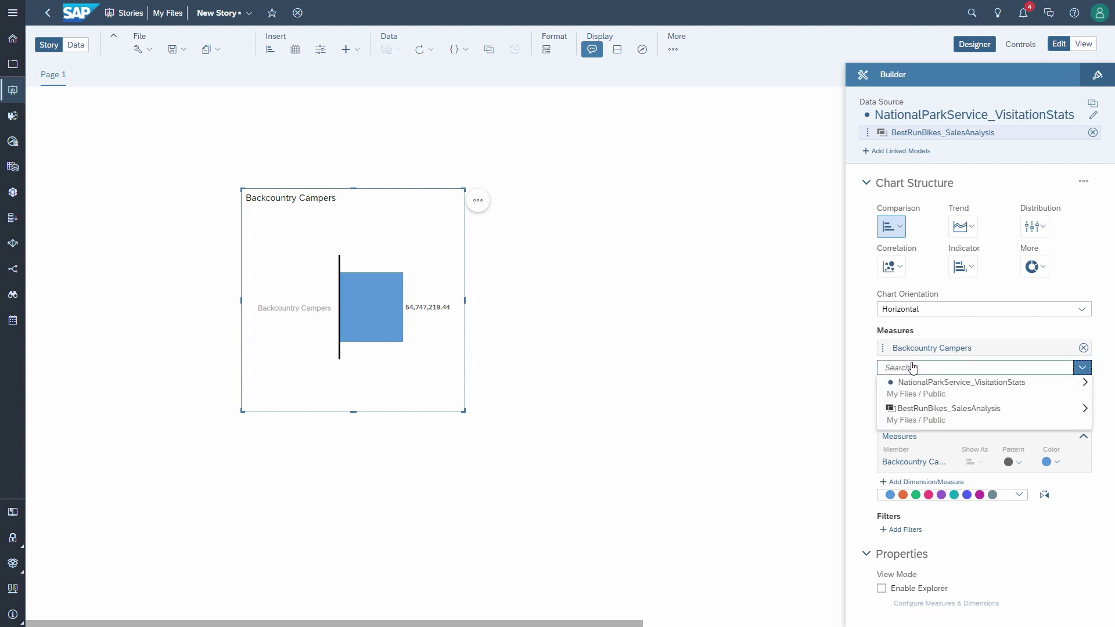
click(917, 417)
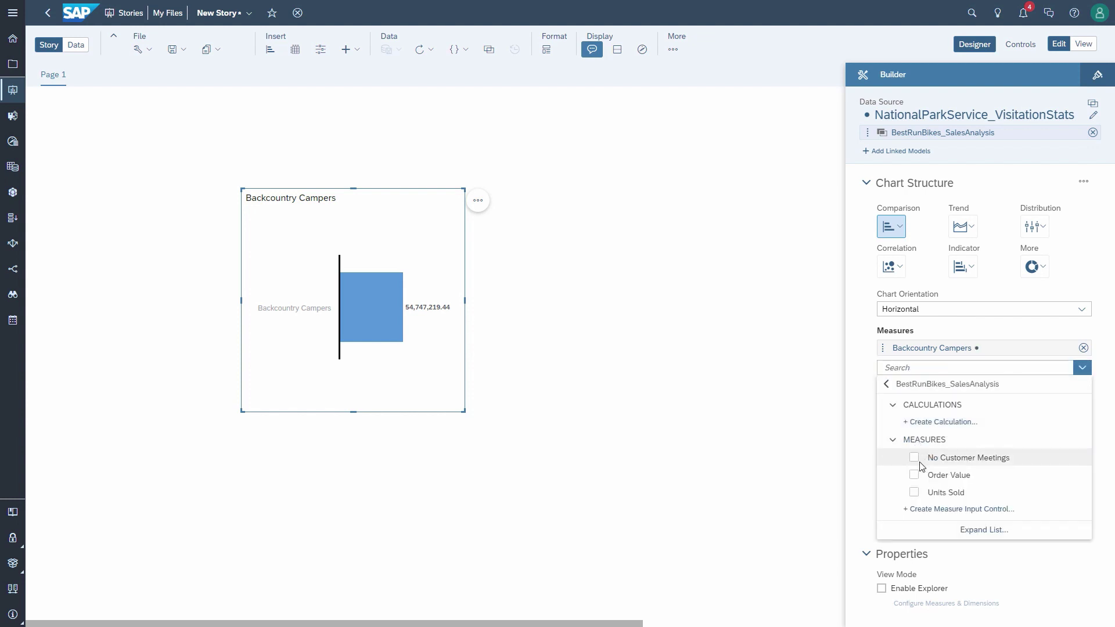
click(915, 493)
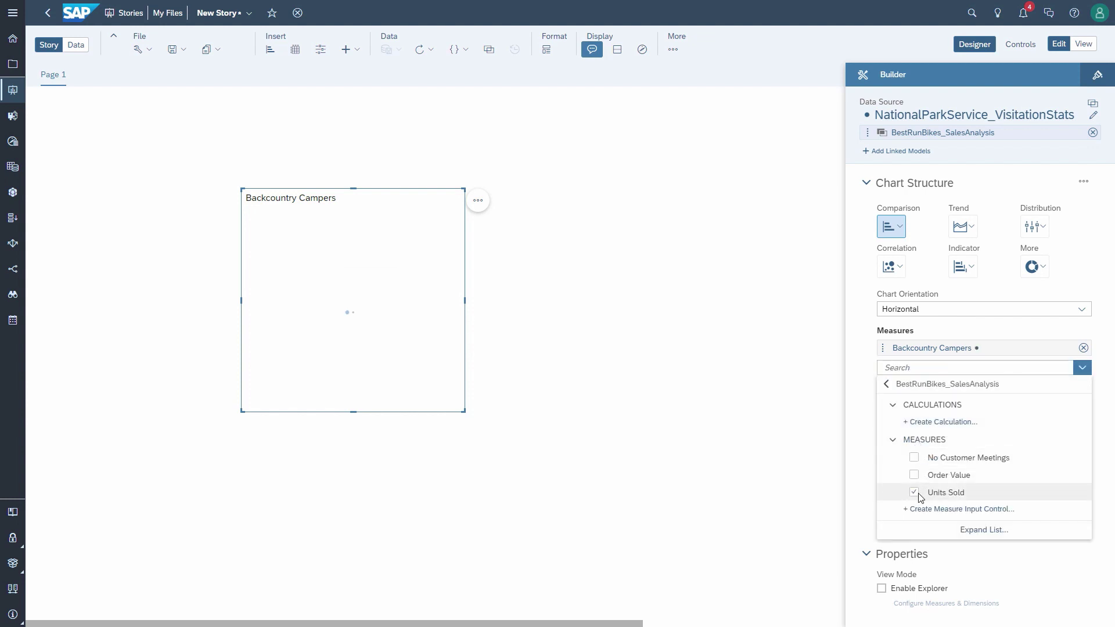
click(1000, 333)
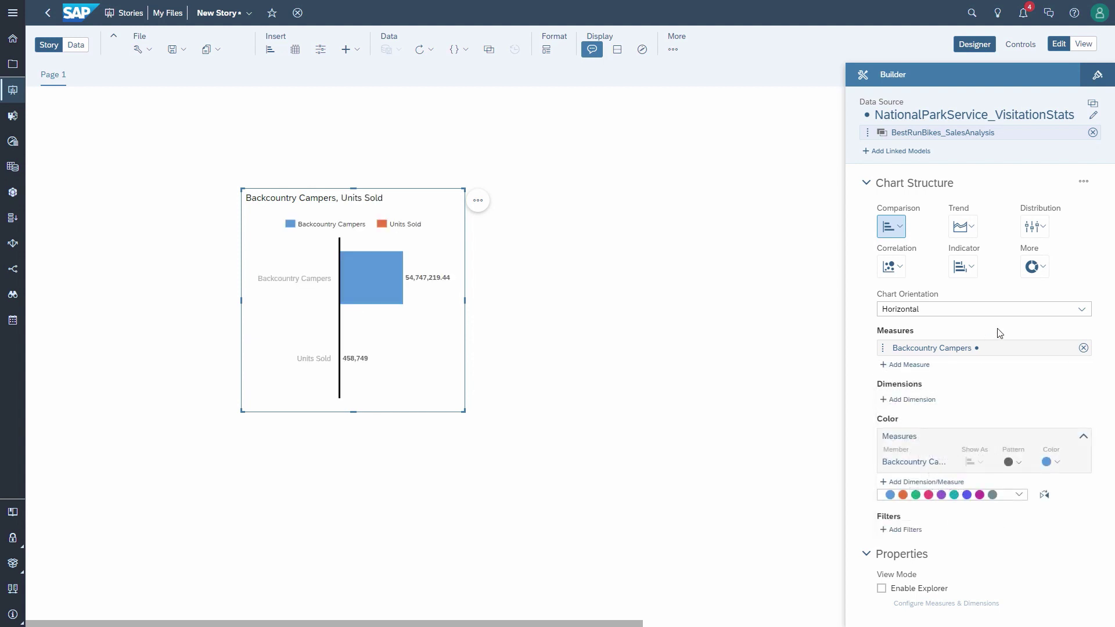
Step: Use CalcMonth from the visitation model as the chart's dimension
click(922, 419)
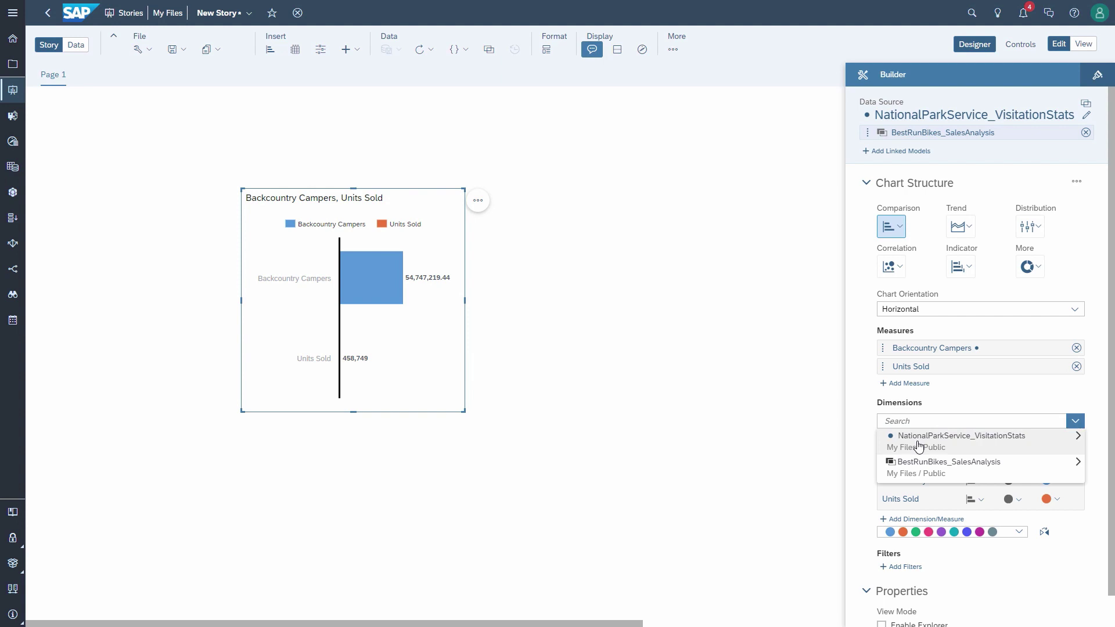
click(918, 443)
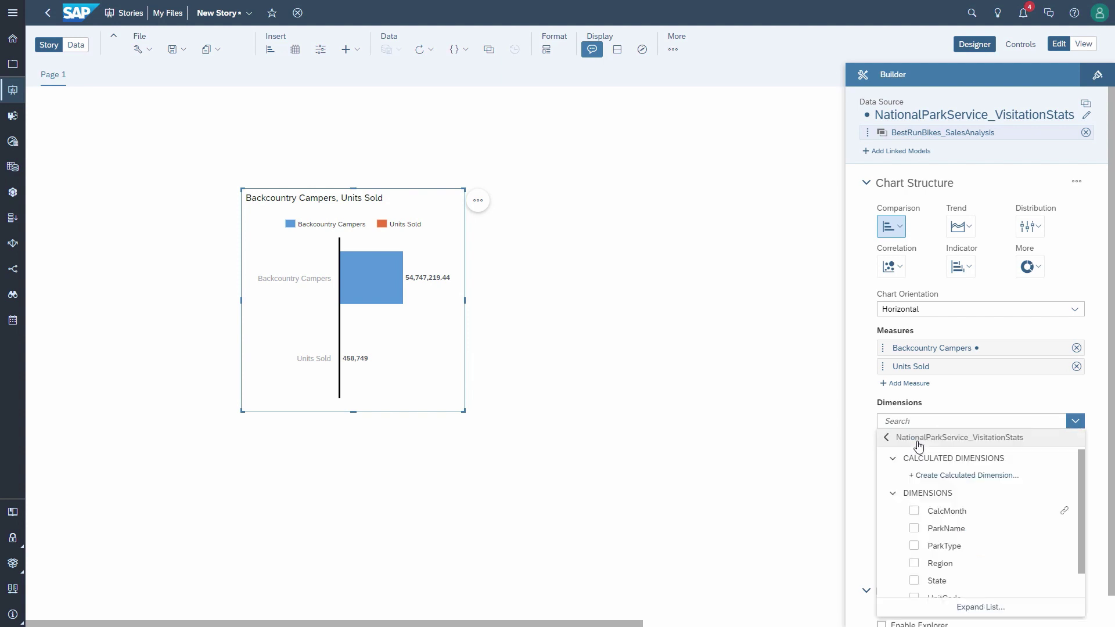
click(914, 512)
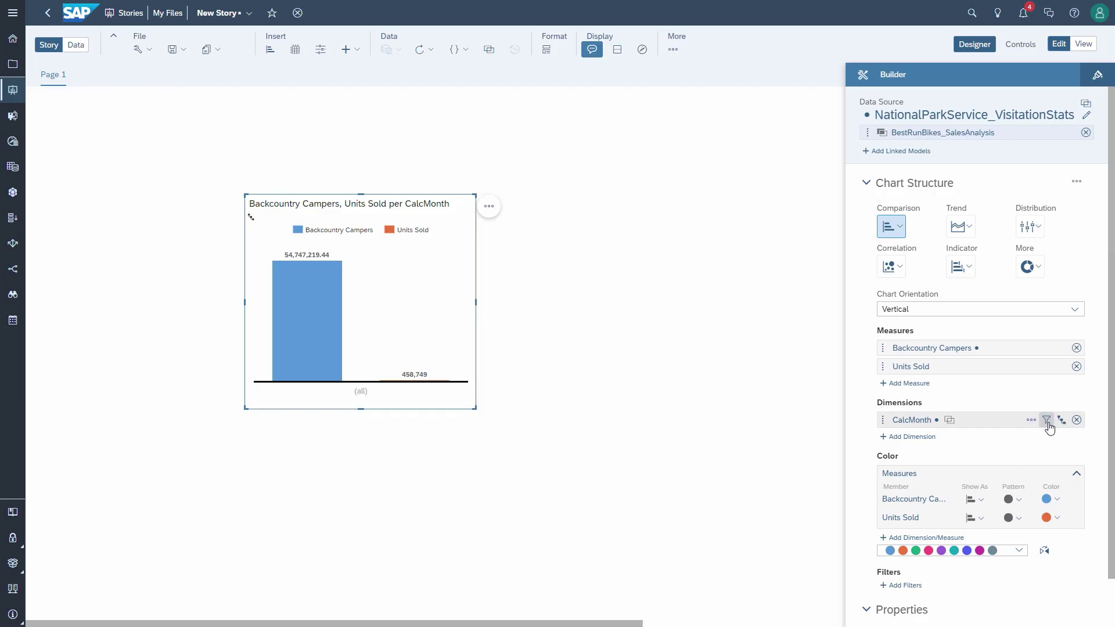
Step: Filter CalcMonth to a fixed 2019–2019 range and enlarge the chart
click(1047, 421)
click(1041, 455)
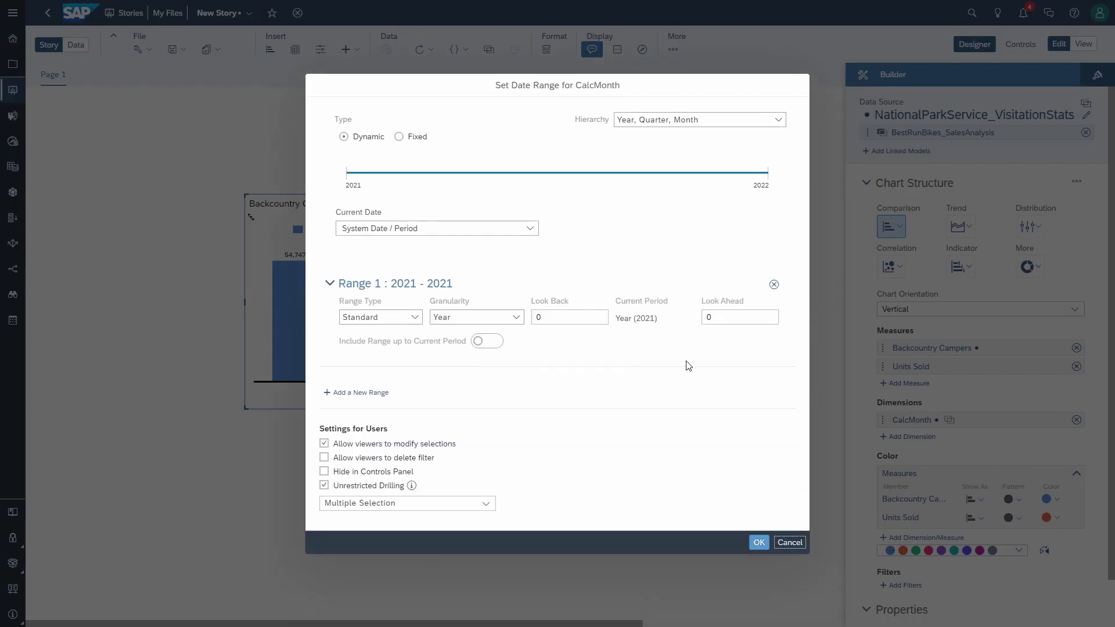
click(399, 137)
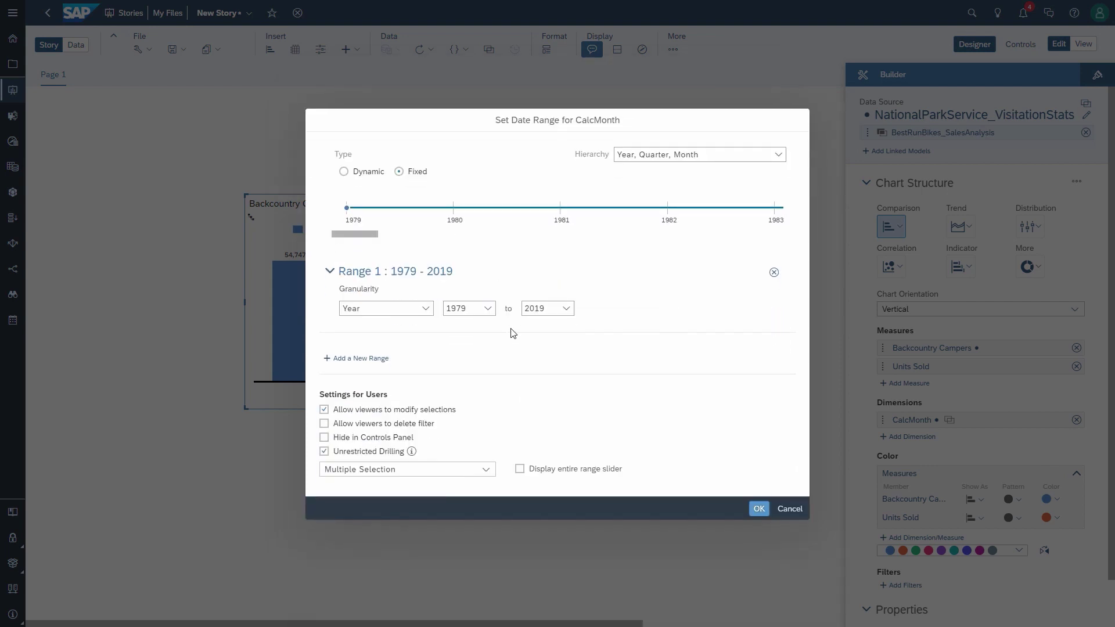
click(488, 308)
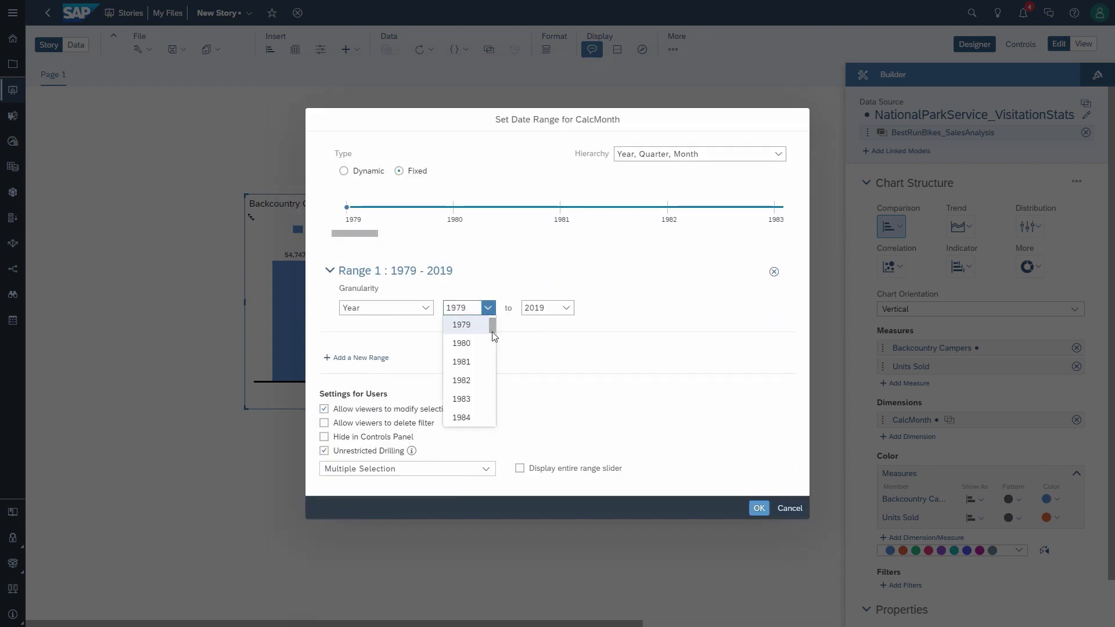
drag(494, 336, 494, 430)
click(470, 426)
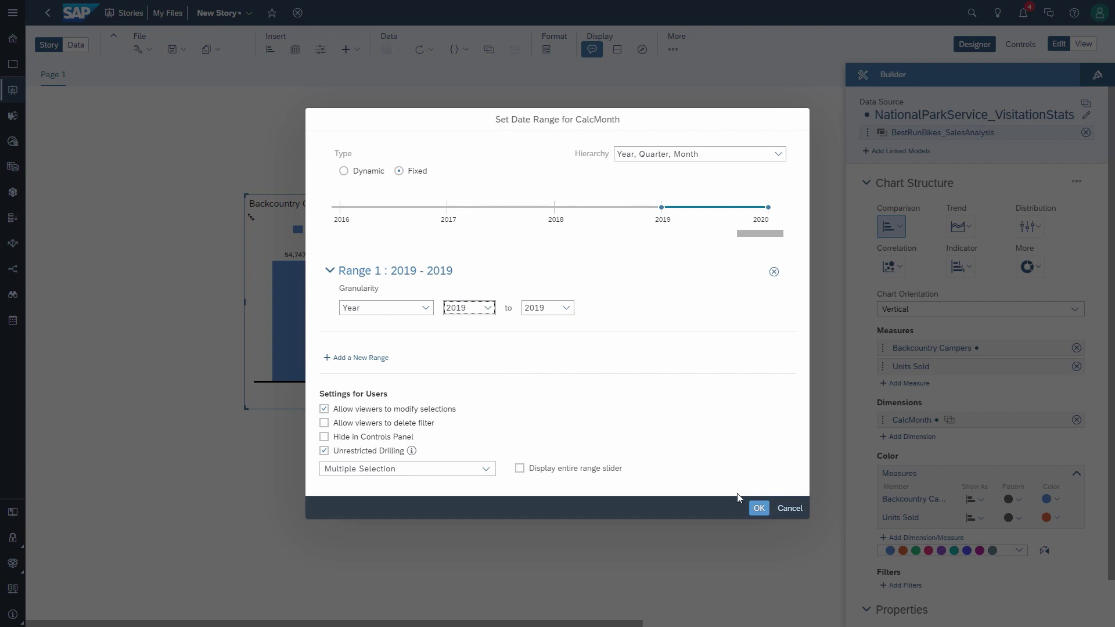
click(758, 510)
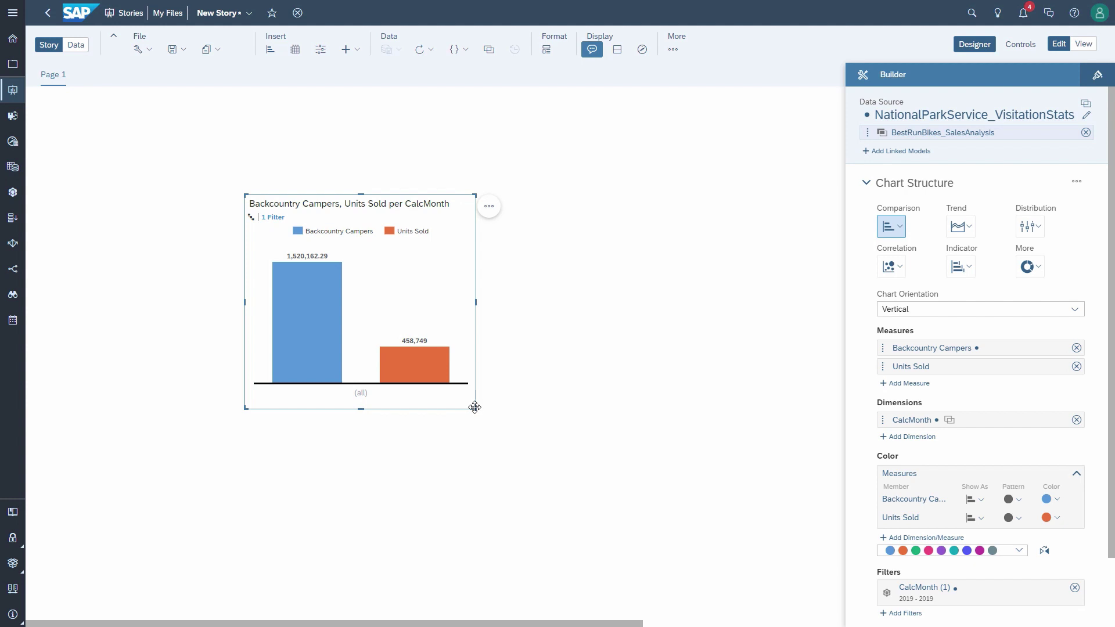
drag(473, 408, 714, 467)
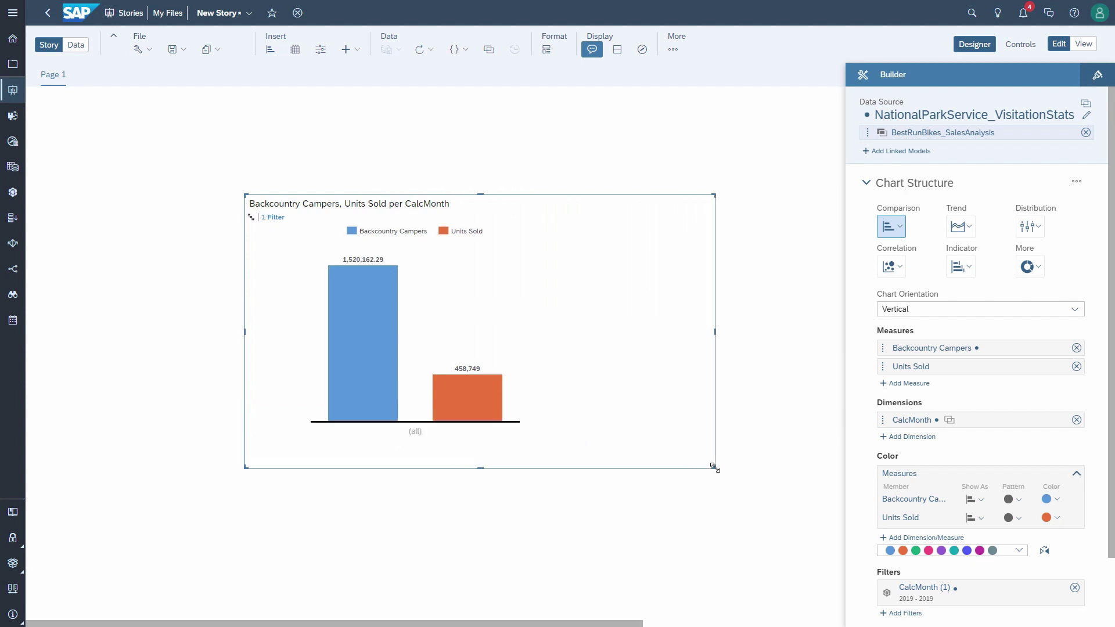
Step: Drill the chart's month dimension down to Level 3, then start a dataset from a CSV file
click(252, 218)
click(284, 320)
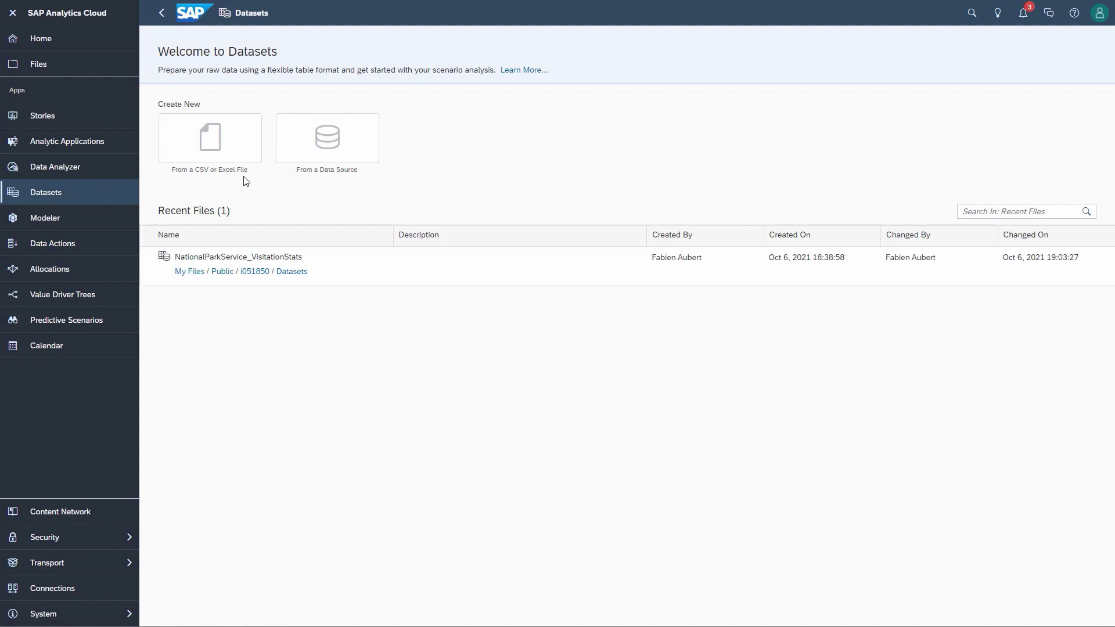
click(210, 142)
click(429, 332)
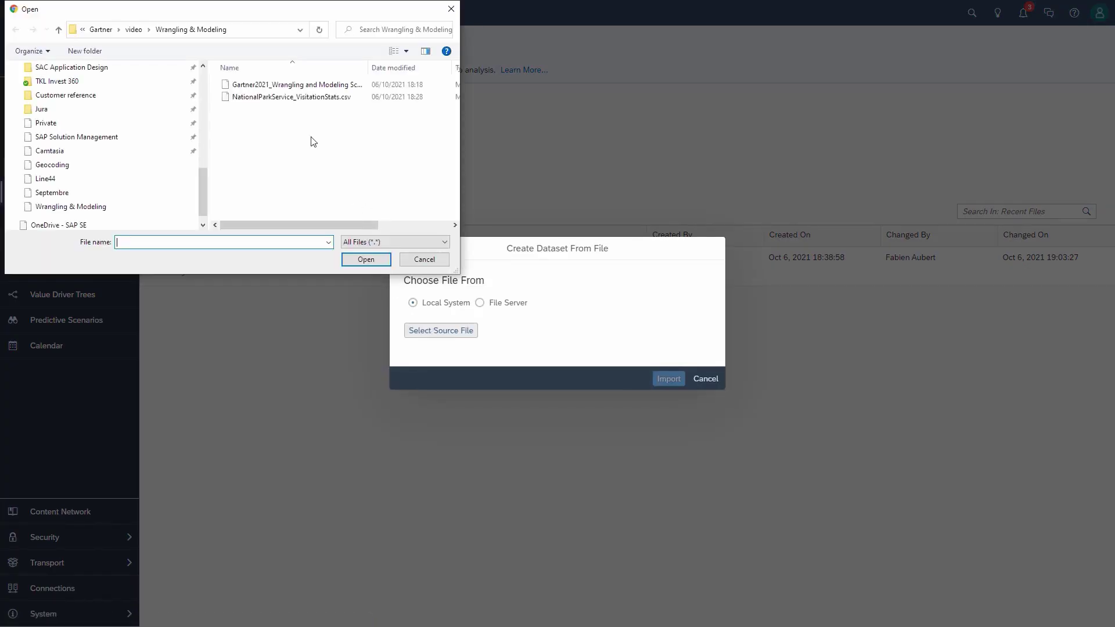
Step: Load NationalParkService_VisitationStats.csv with a Semicolon delimiter as a new dataset
click(296, 97)
click(366, 259)
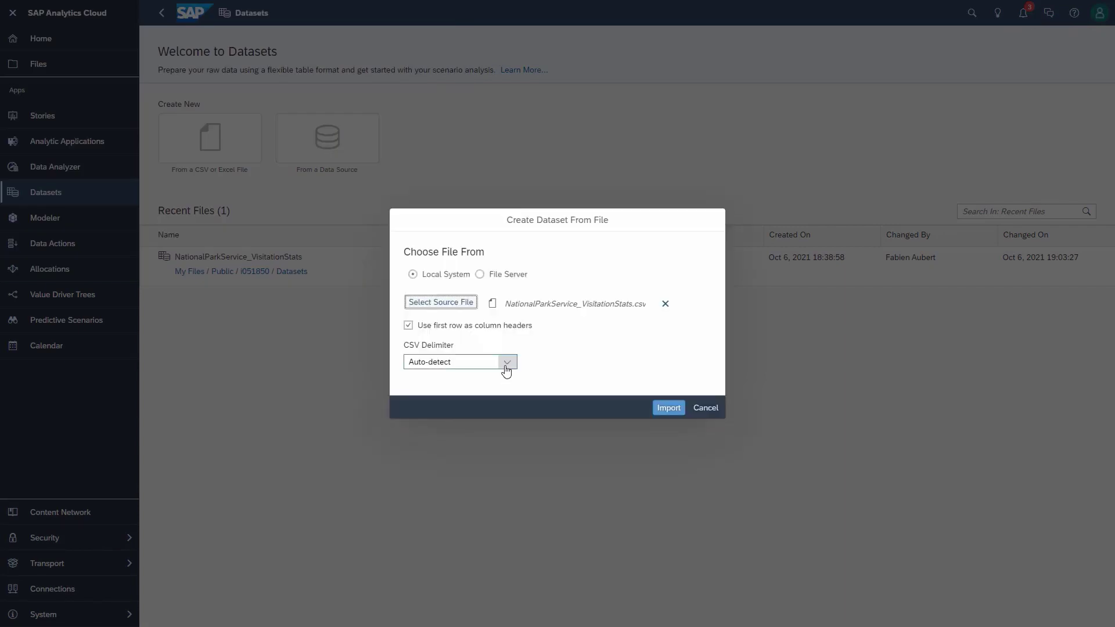
click(507, 364)
click(448, 491)
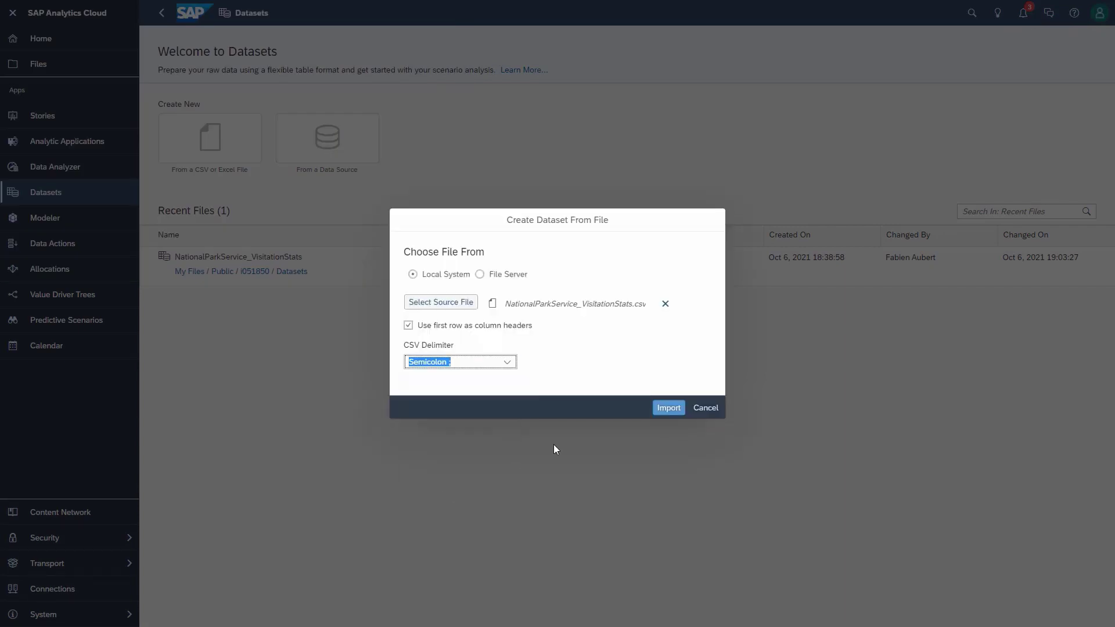
click(660, 410)
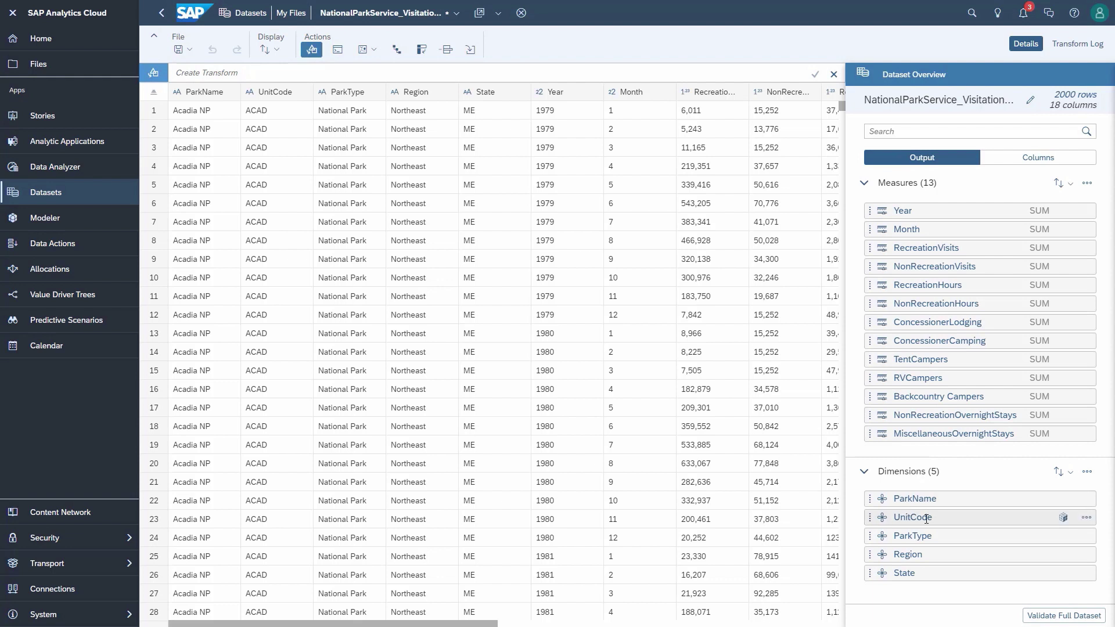
Step: Set ParkName as the description of the UnitCode dimension
click(1062, 517)
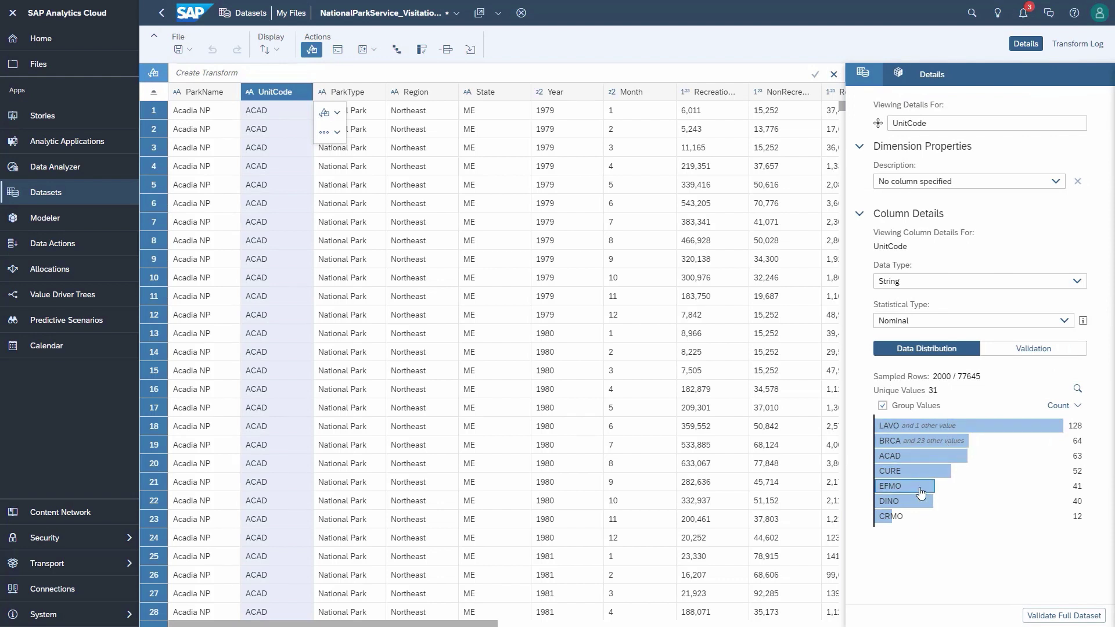
click(1055, 182)
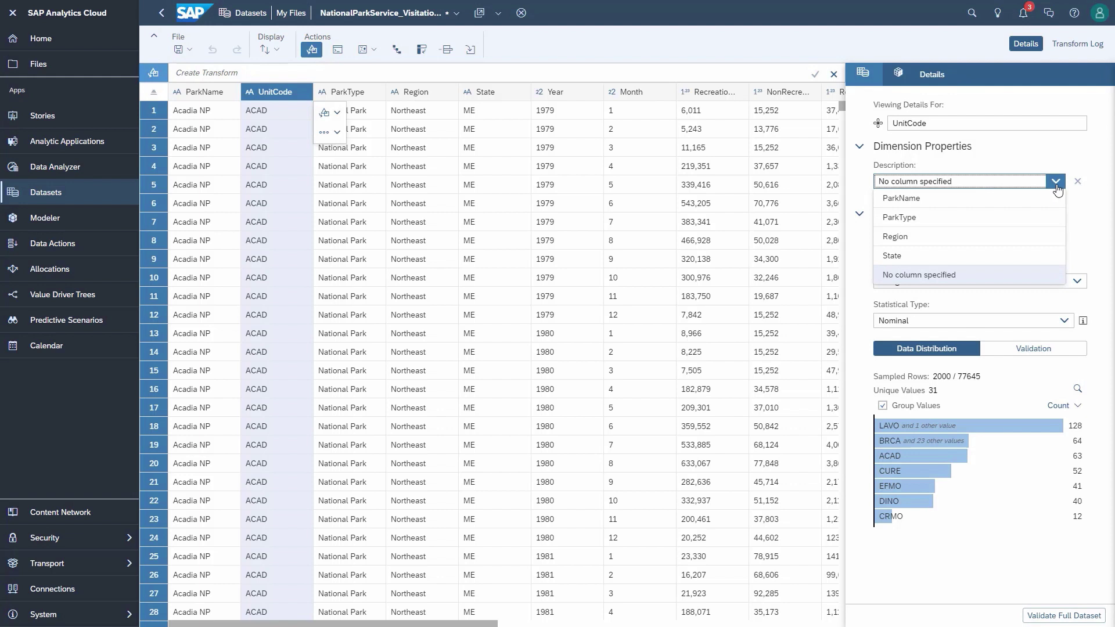
click(955, 205)
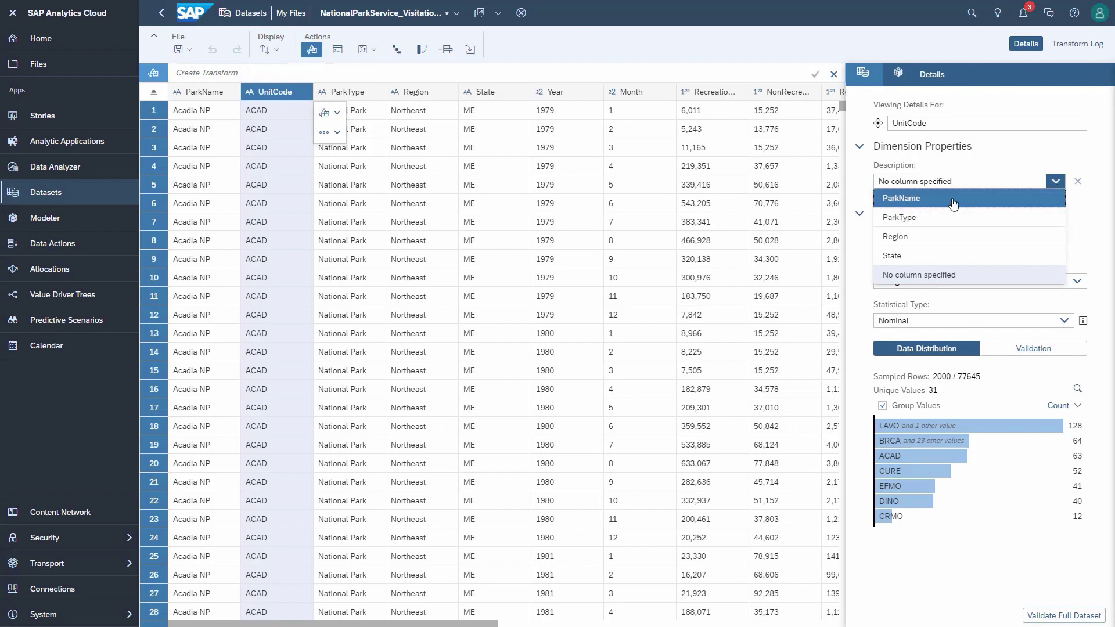
click(398, 51)
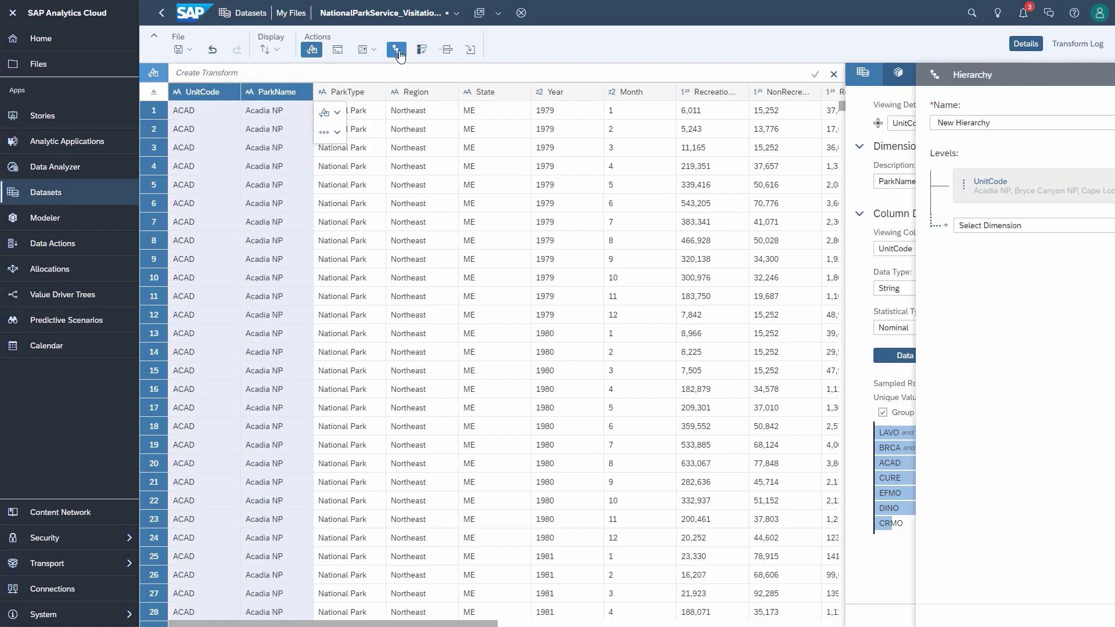
Step: Build the hierarchy with levels Region, then ParkType, then UnitCode
click(1081, 187)
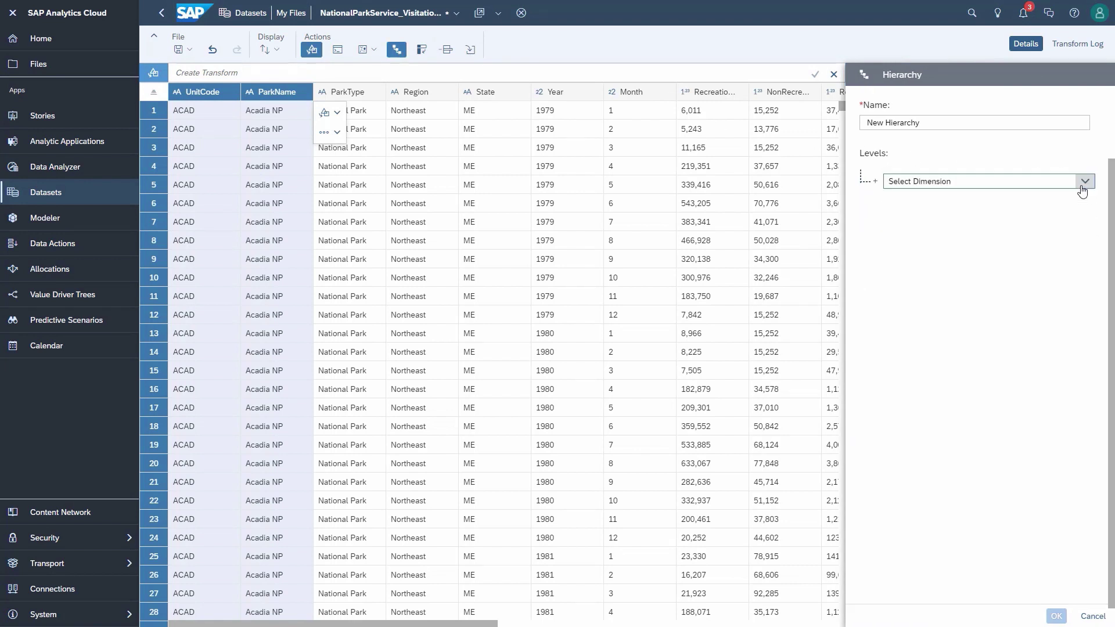
click(1083, 182)
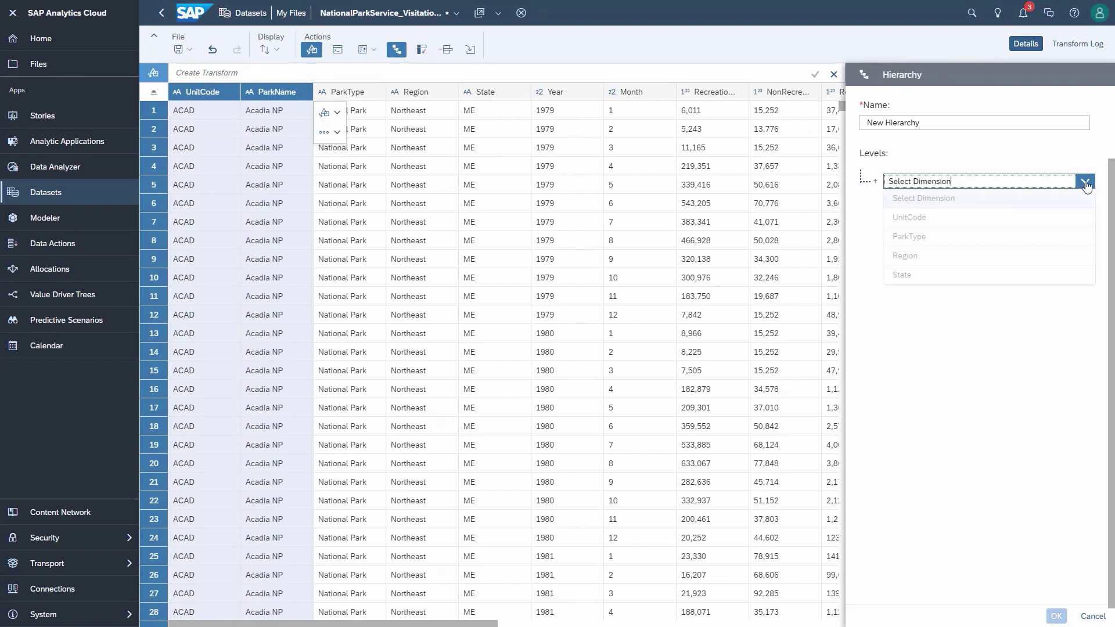
click(952, 256)
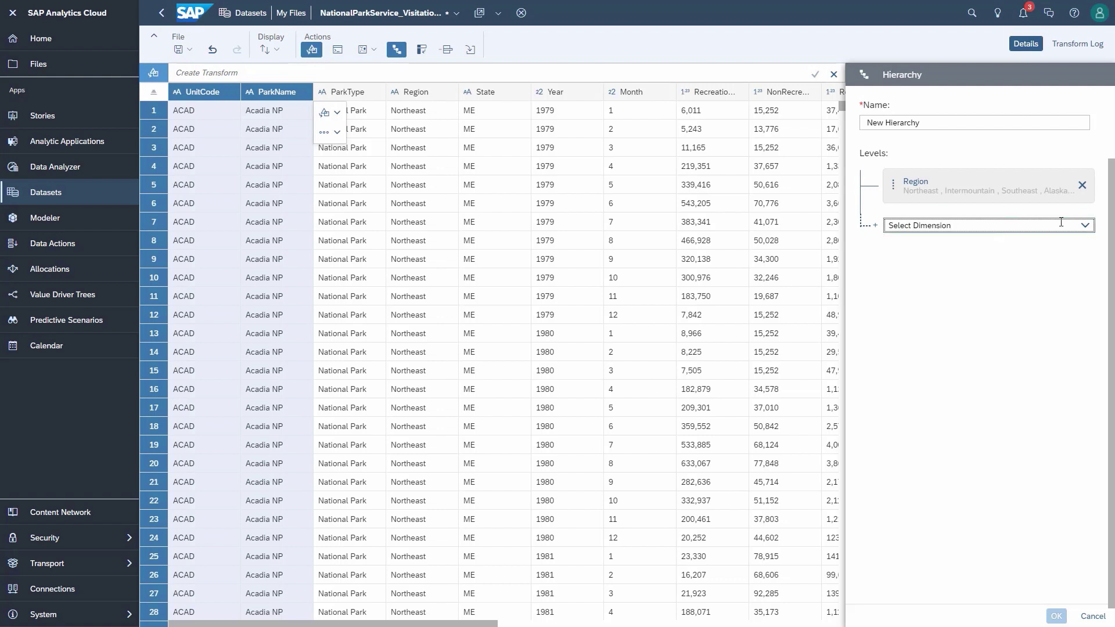
click(1084, 227)
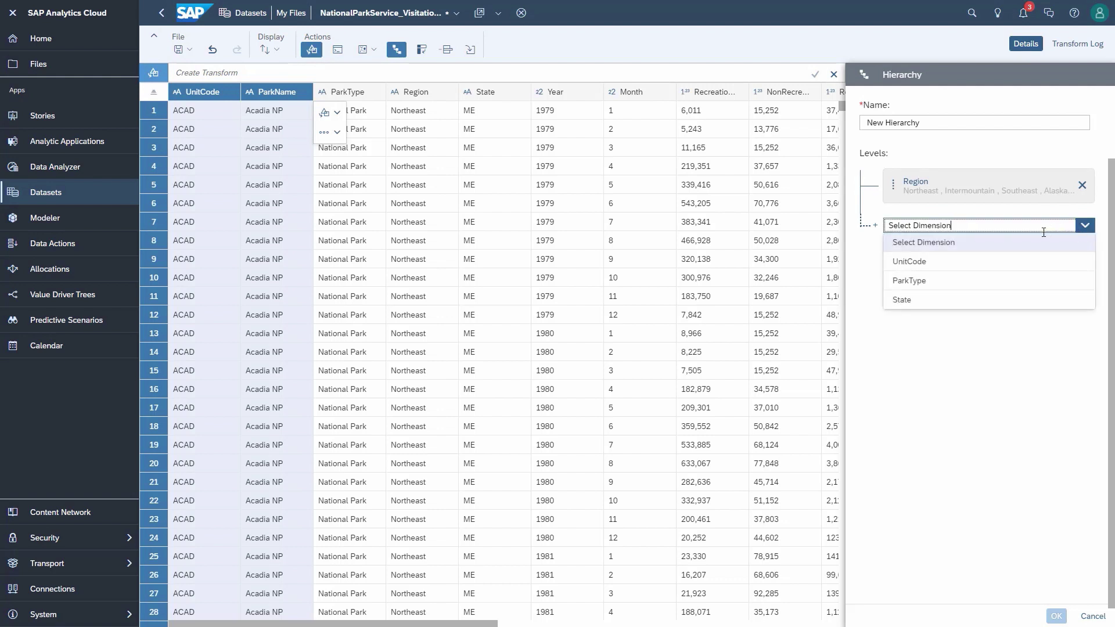
click(953, 280)
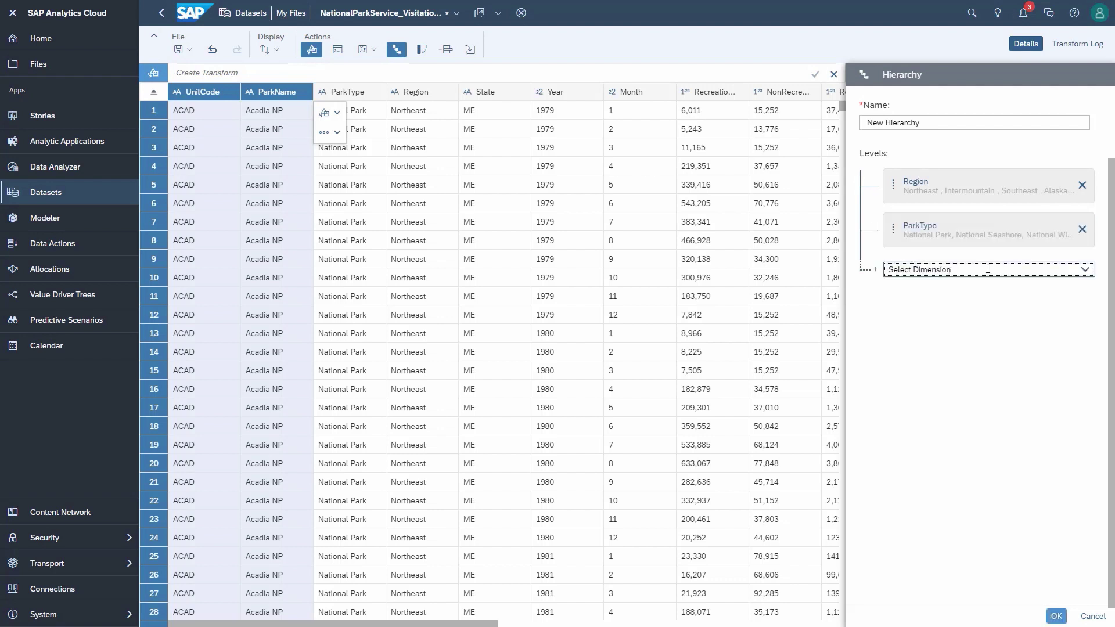
click(1083, 269)
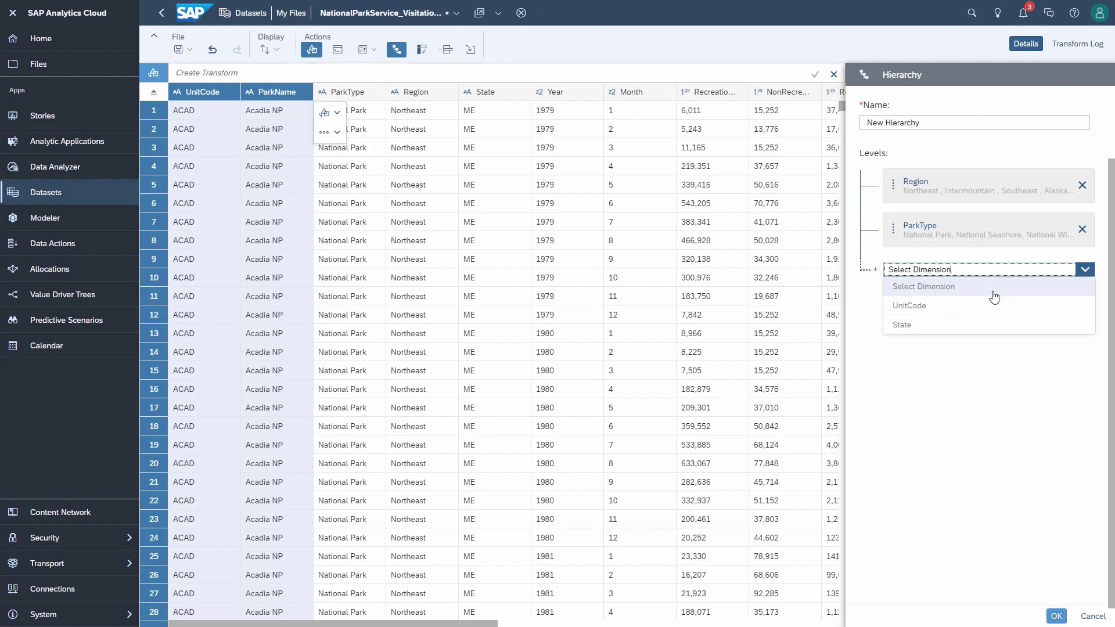
click(973, 306)
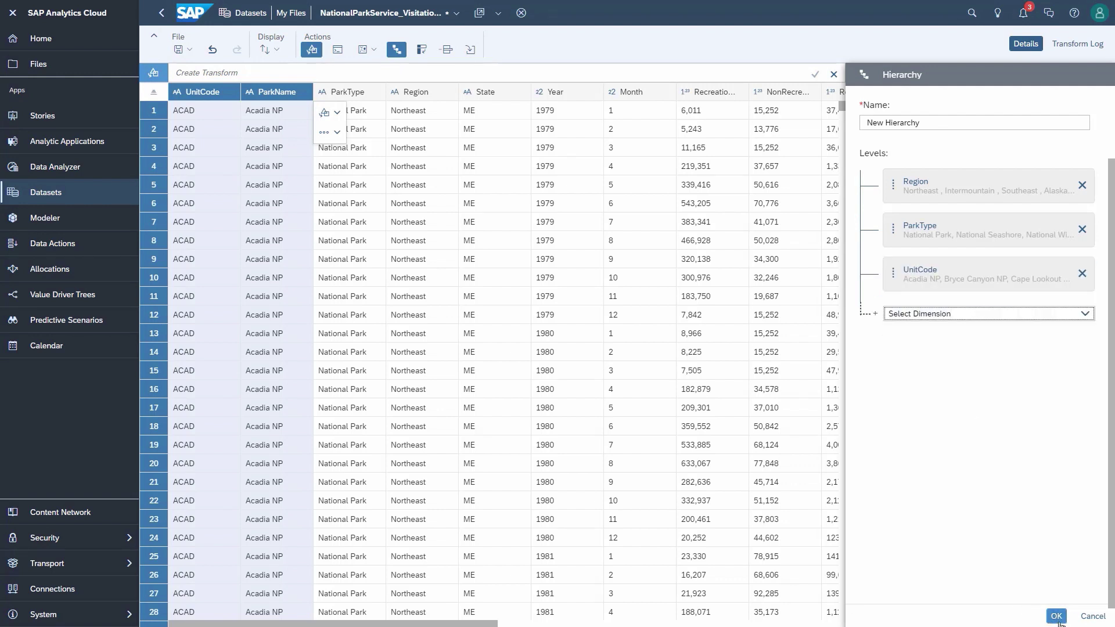
click(1059, 620)
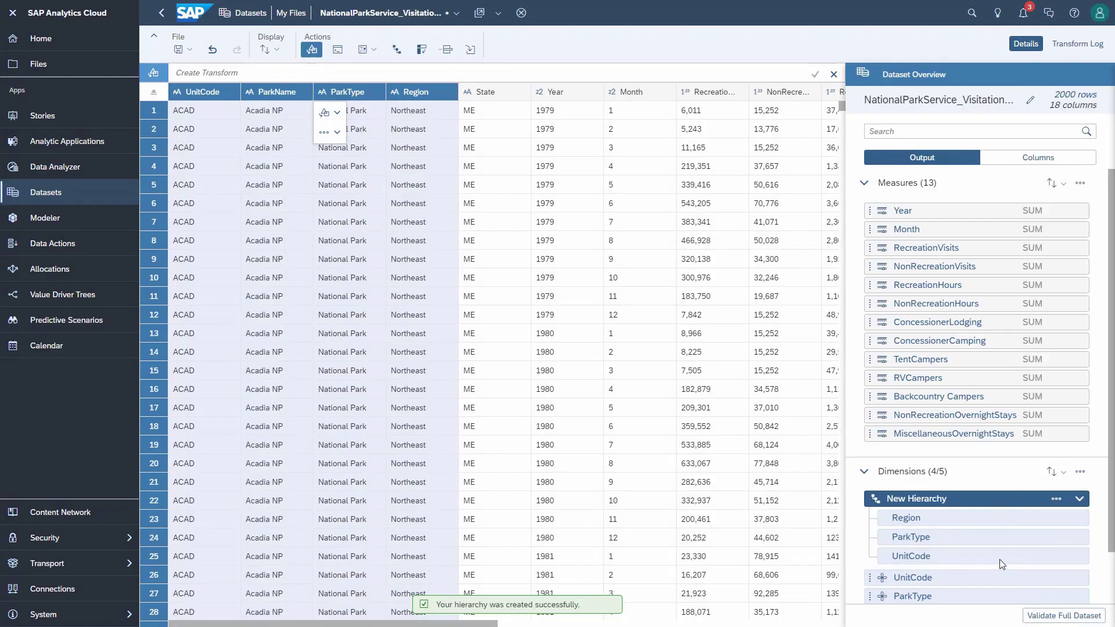
click(377, 53)
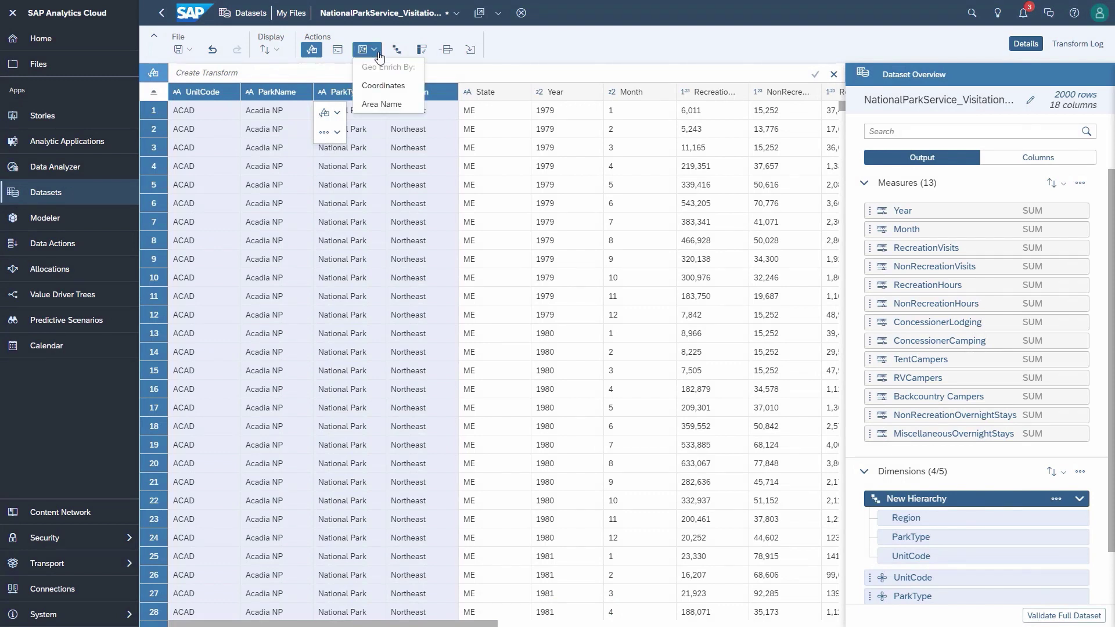
Step: Geo-enrich by area using United States as the country and State as the region column
click(383, 104)
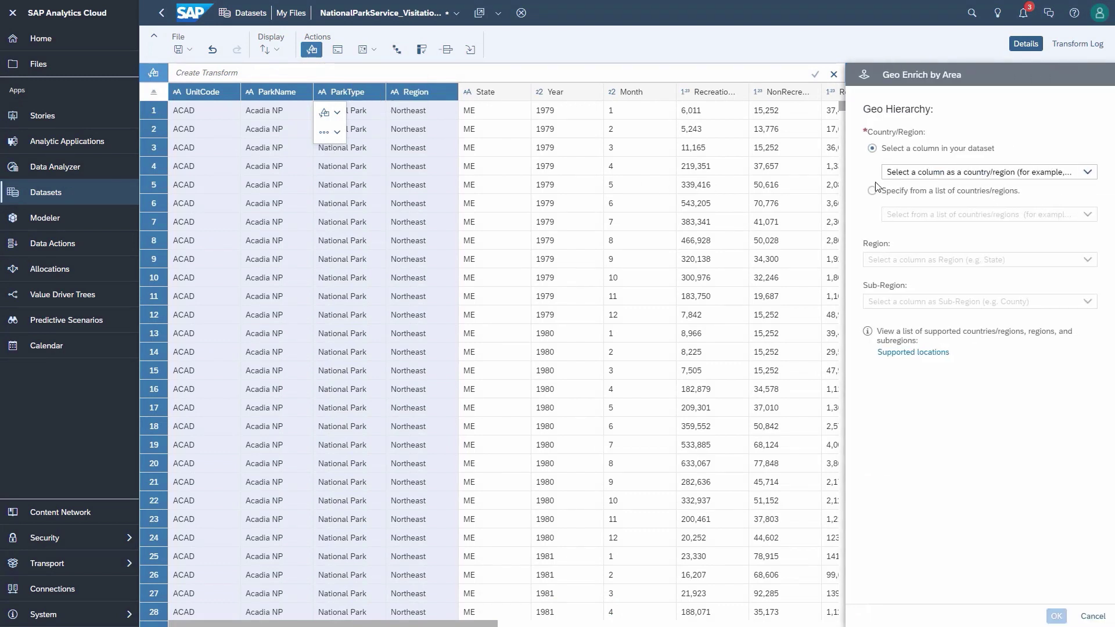
click(873, 191)
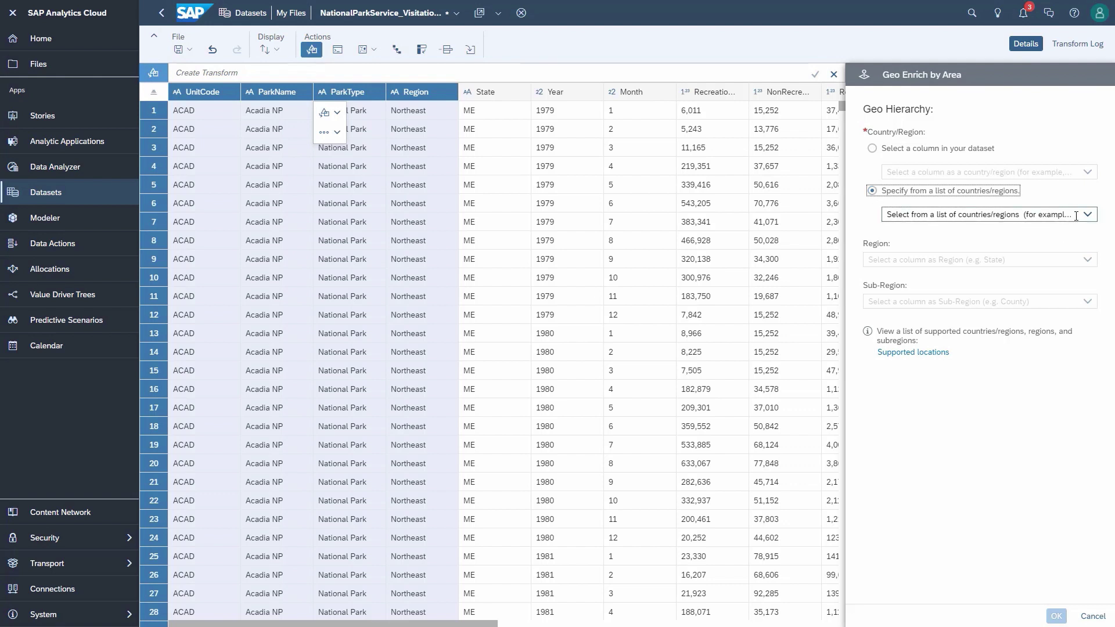
drag(1076, 216, 854, 215)
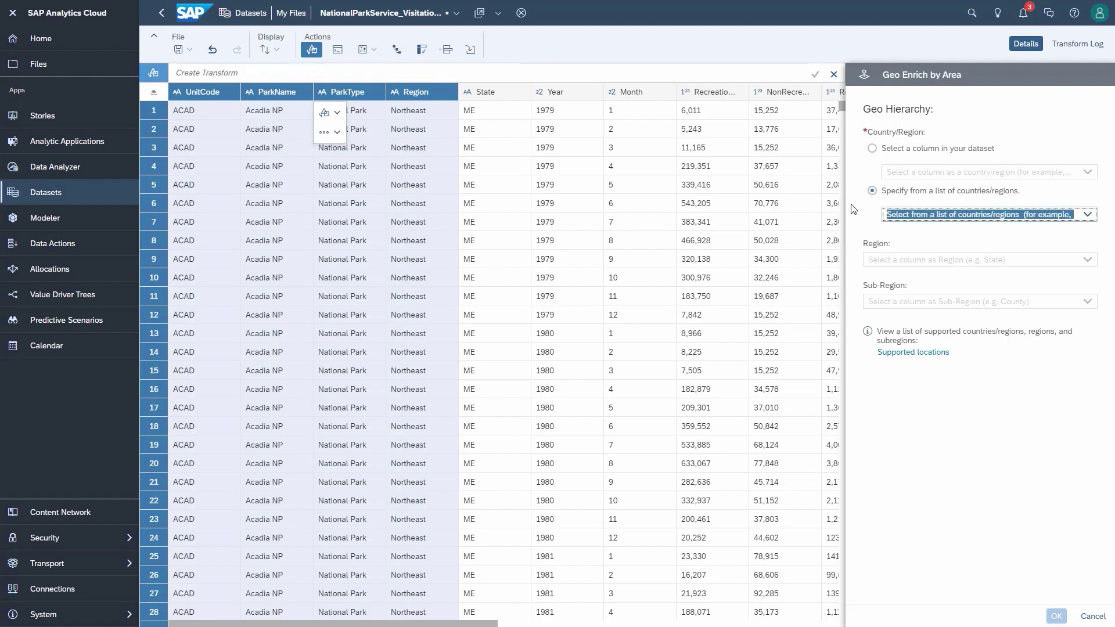
key(BackSpace)
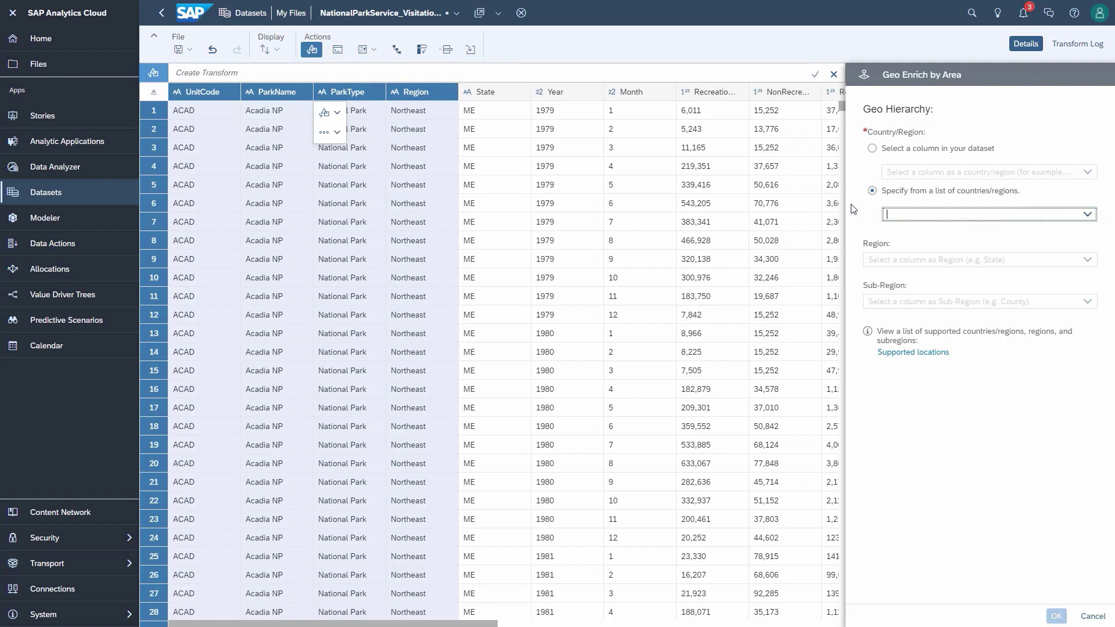
text(us)
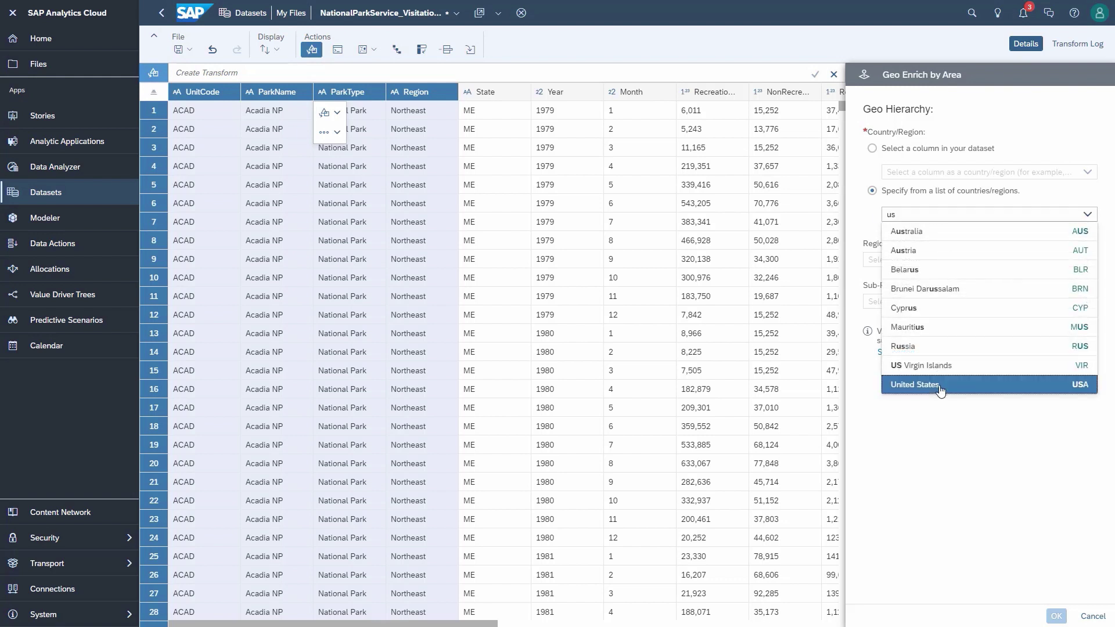
click(940, 386)
click(1087, 260)
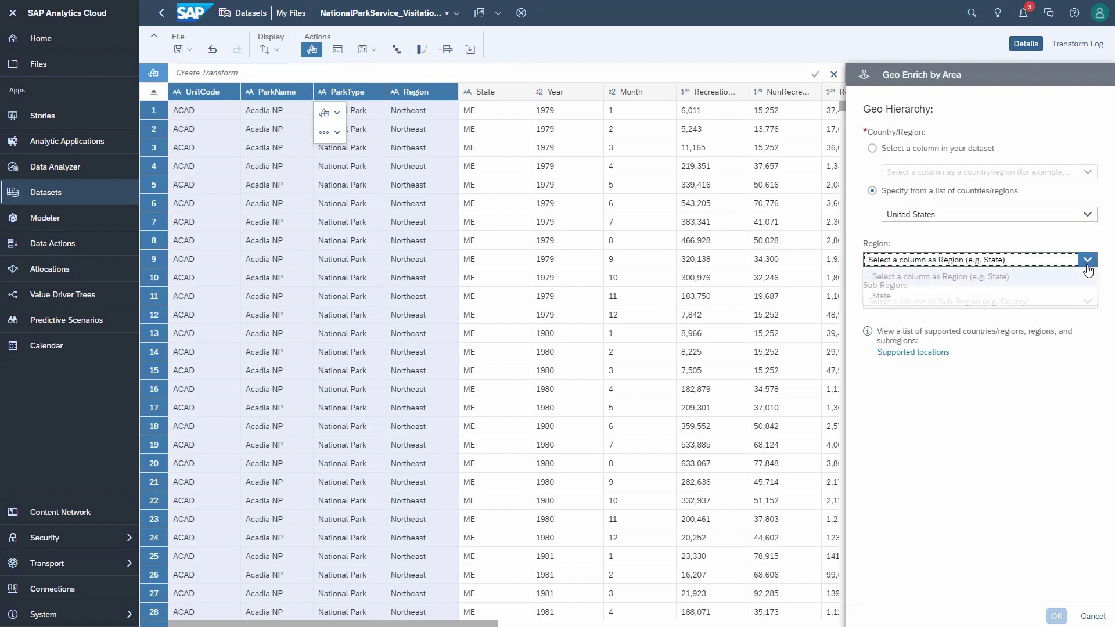
click(937, 296)
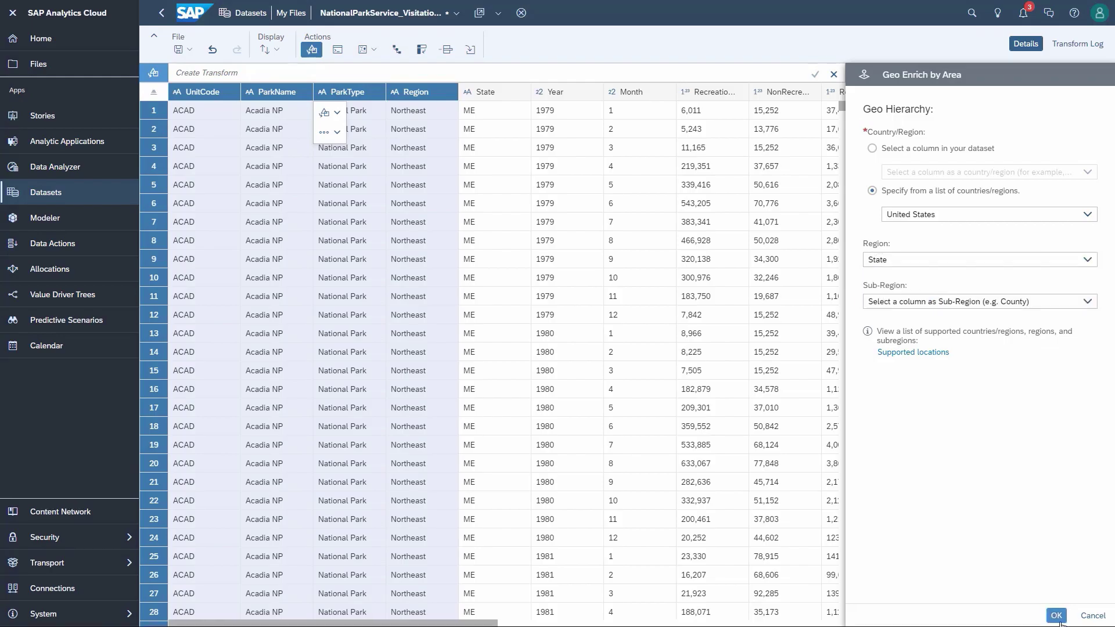
click(1057, 617)
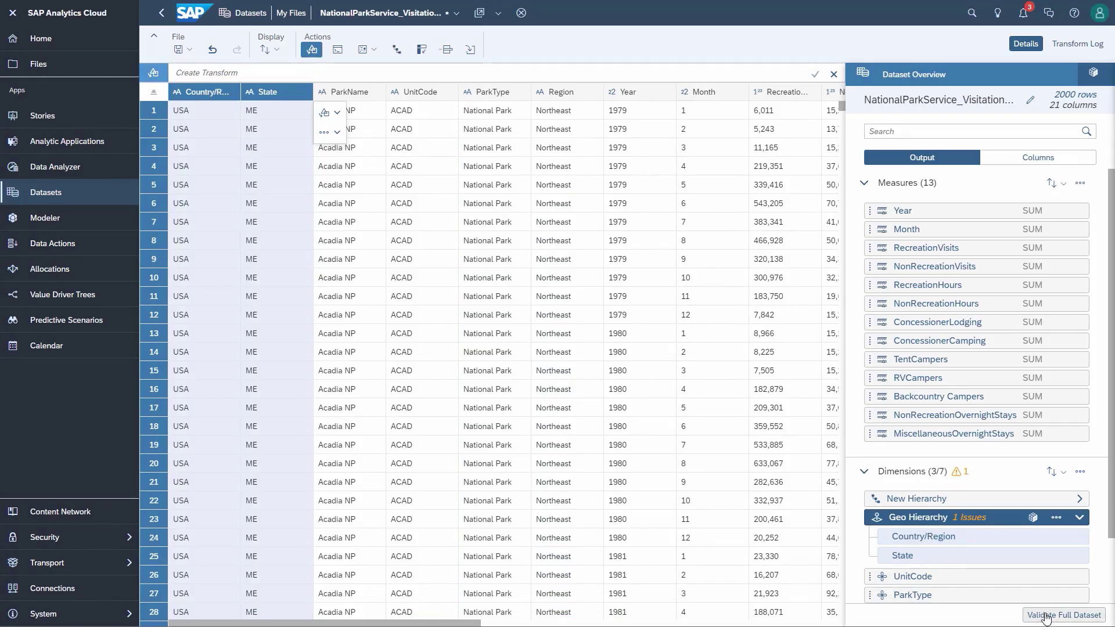
Step: Validate the full dataset and delete rows whose Country/Region is AS or IS
click(1047, 618)
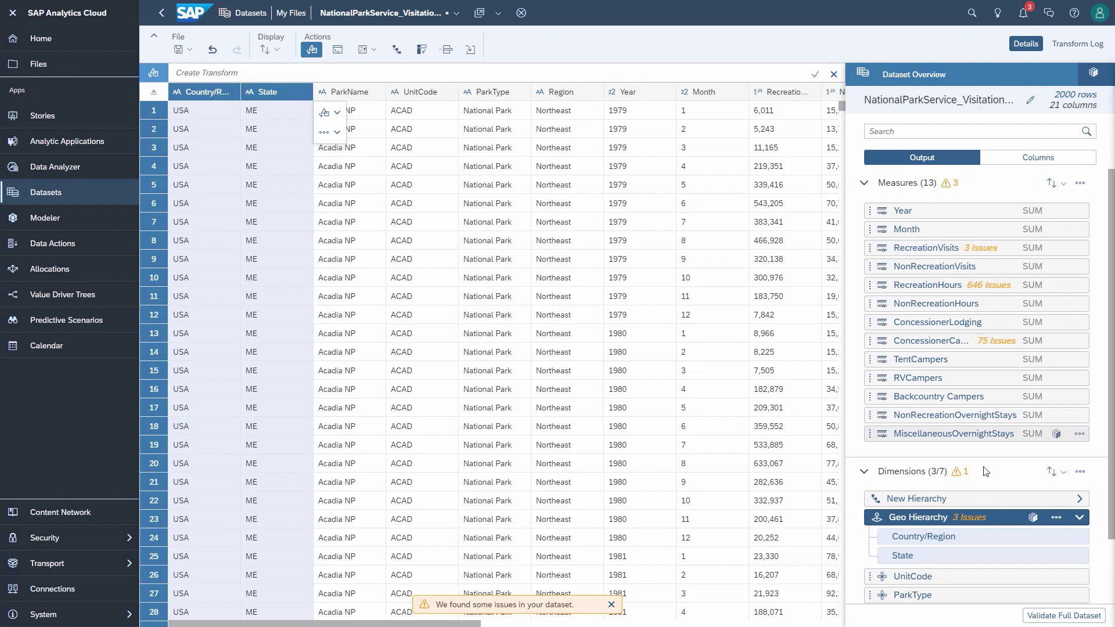
click(967, 518)
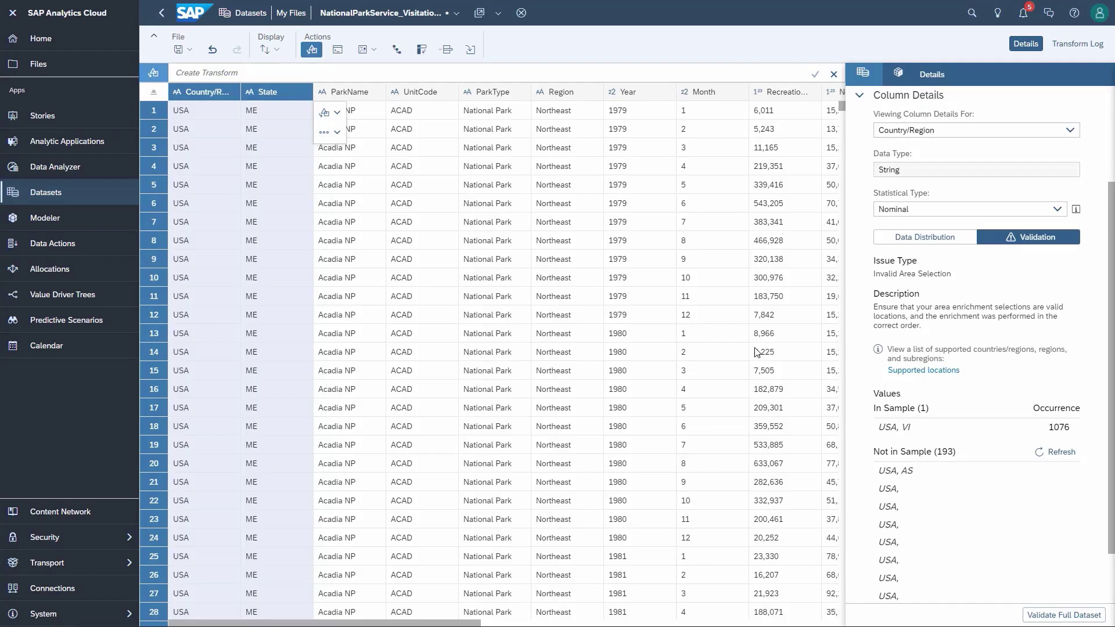
click(182, 74)
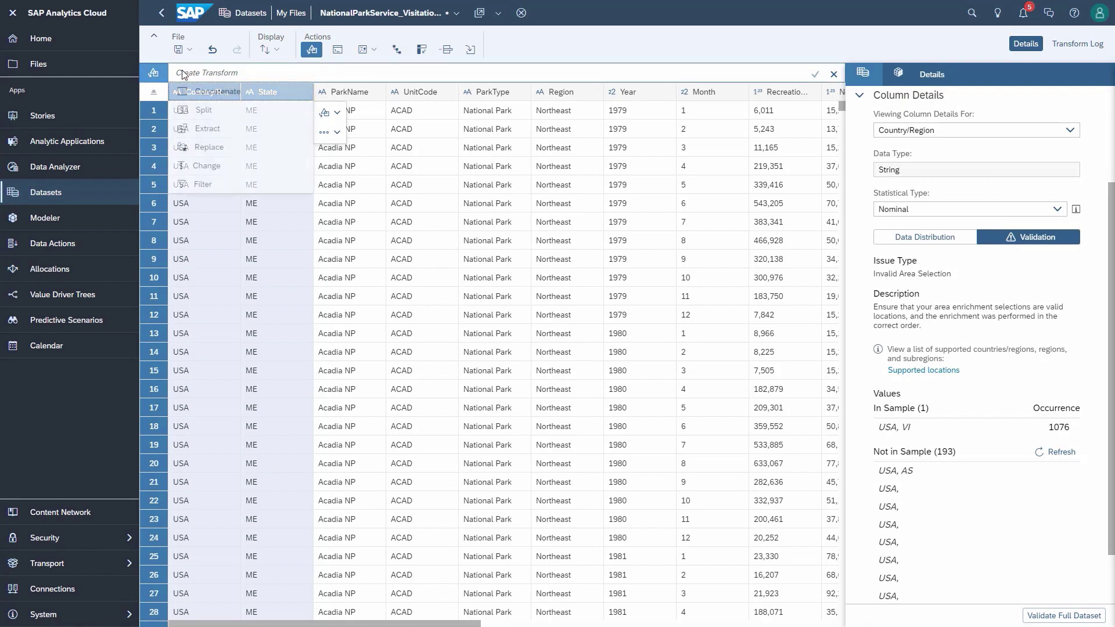
click(208, 185)
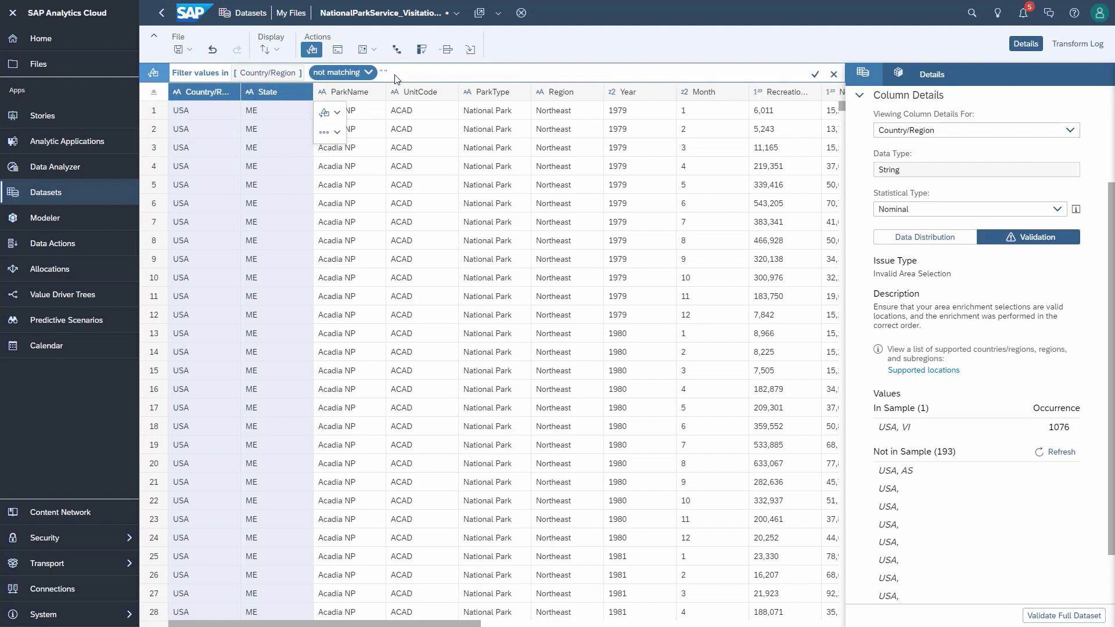
text(AS,)
text(IS)
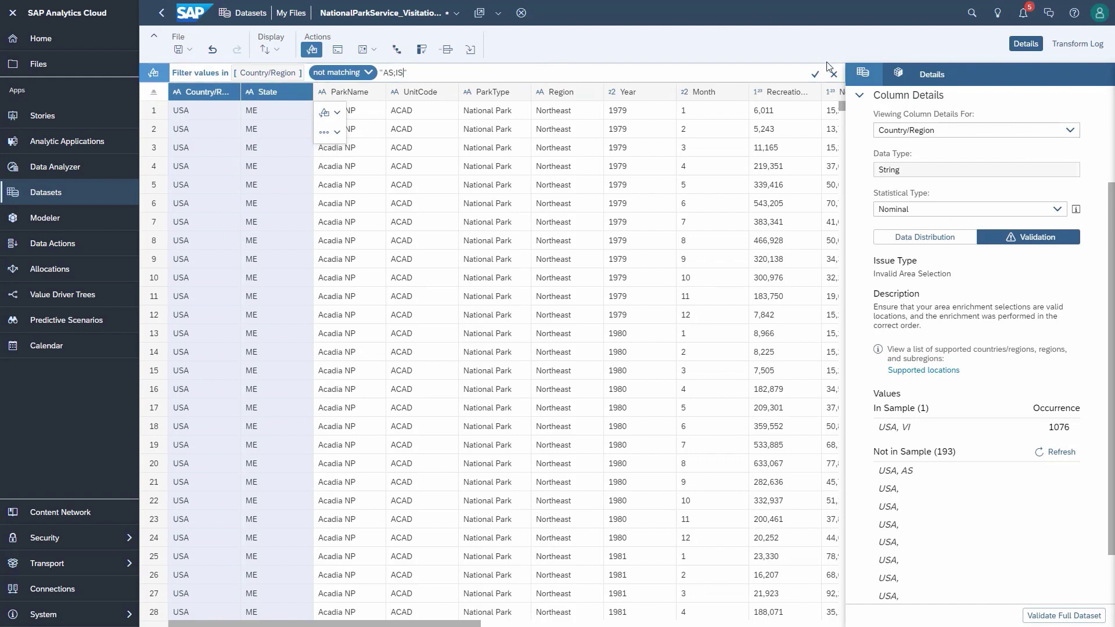
click(818, 75)
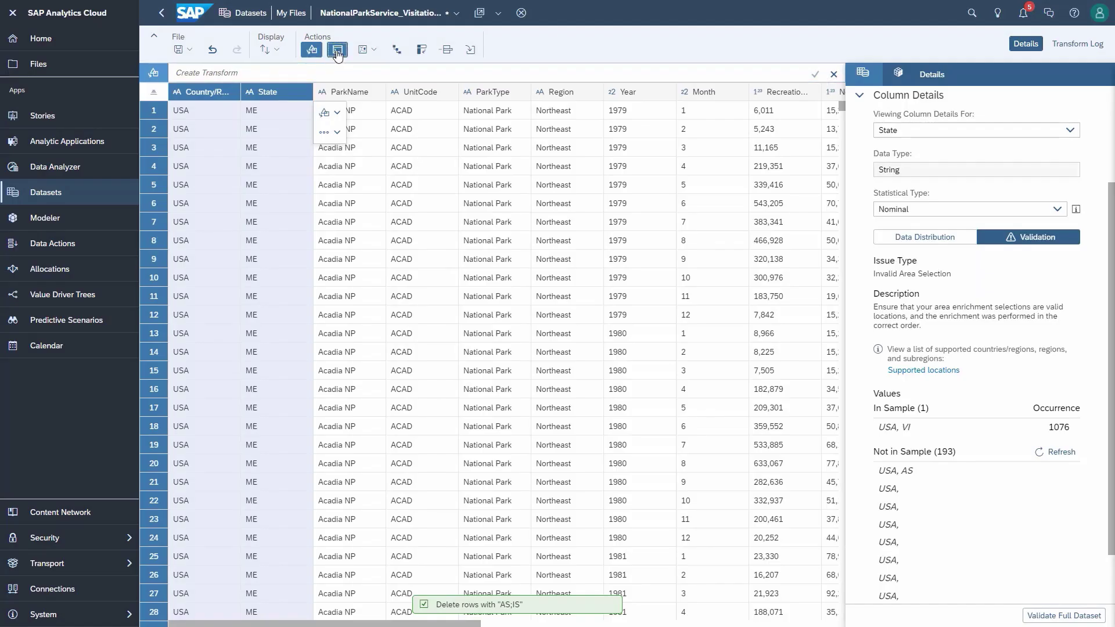
Step: Add the YearMonth column as concatenate([Year],[Month],'.') via a custom expression
click(338, 51)
text([YearMonth] = concatenate([Year], [Month], '.'))
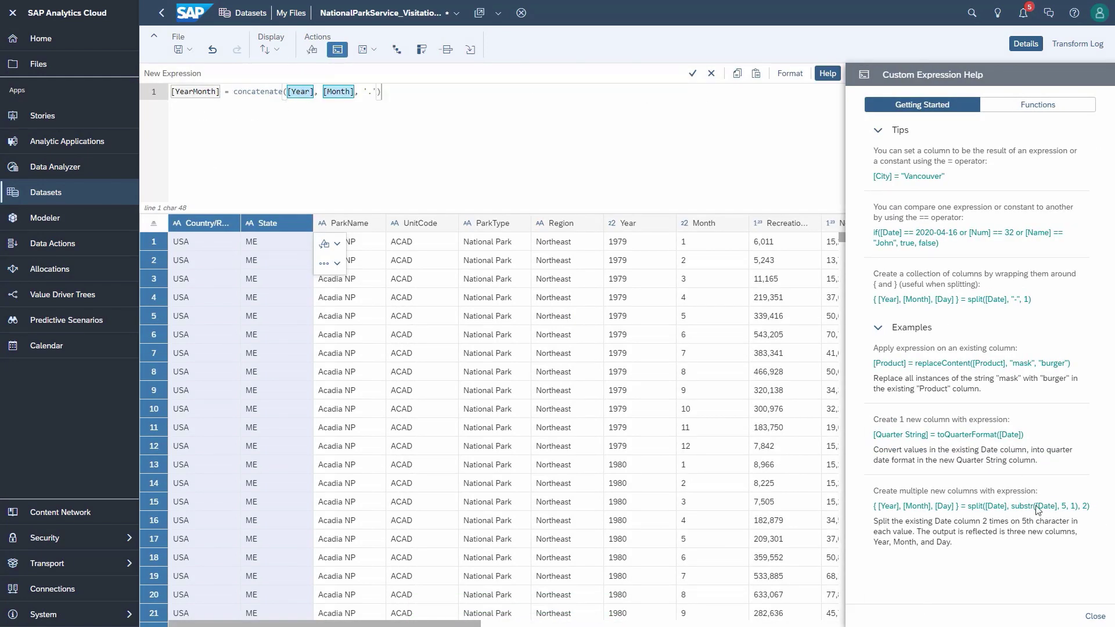
click(1095, 615)
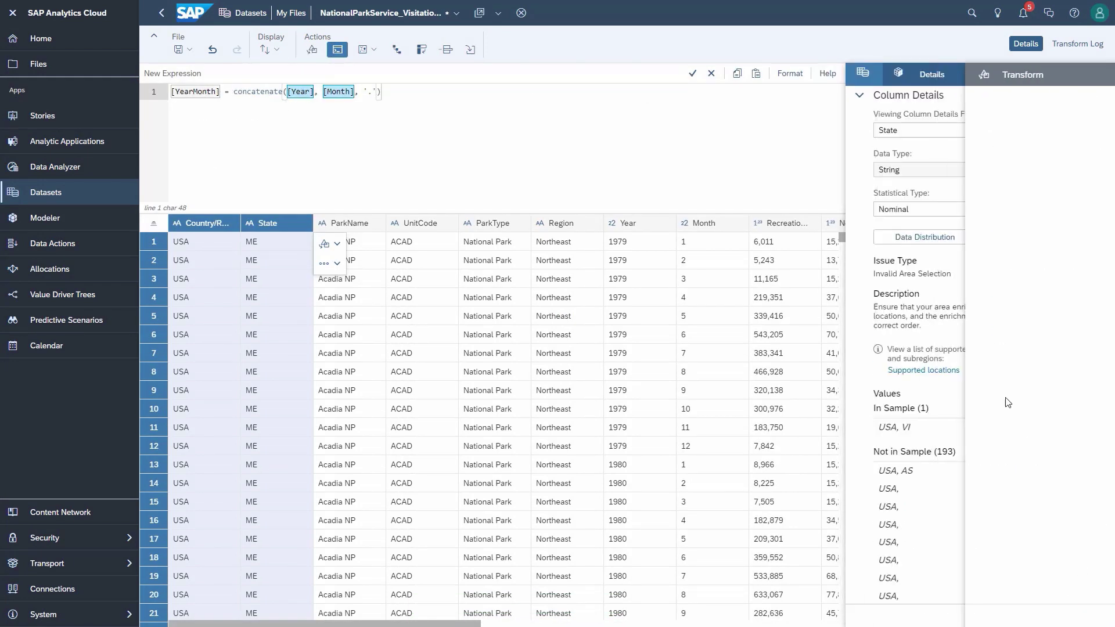
click(693, 75)
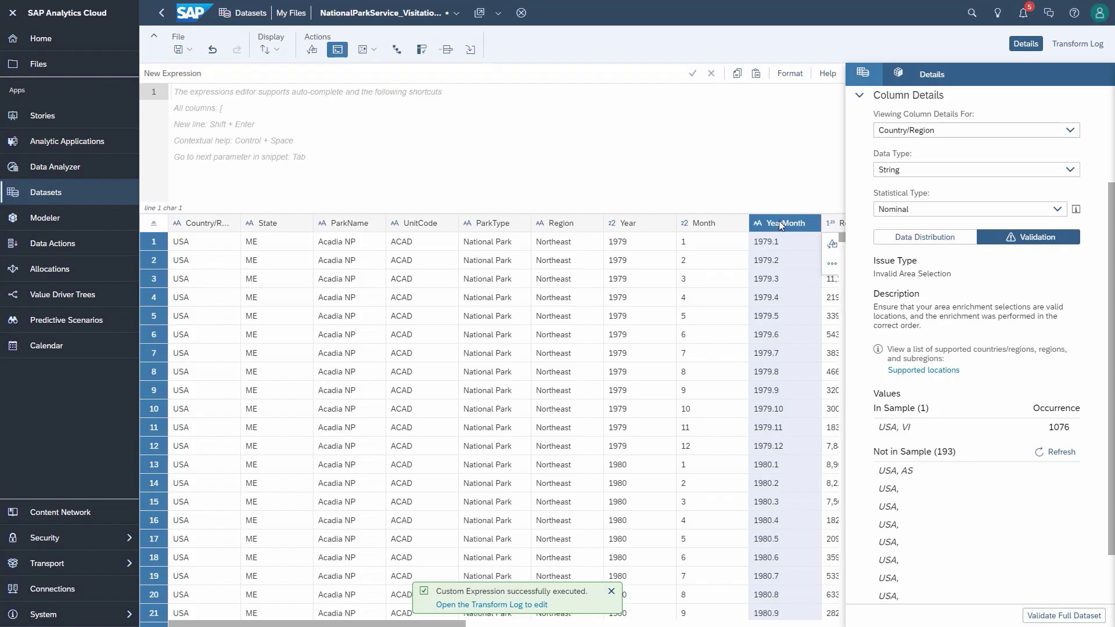
Step: Change YearMonth's data type to Date and review the transform log
click(866, 74)
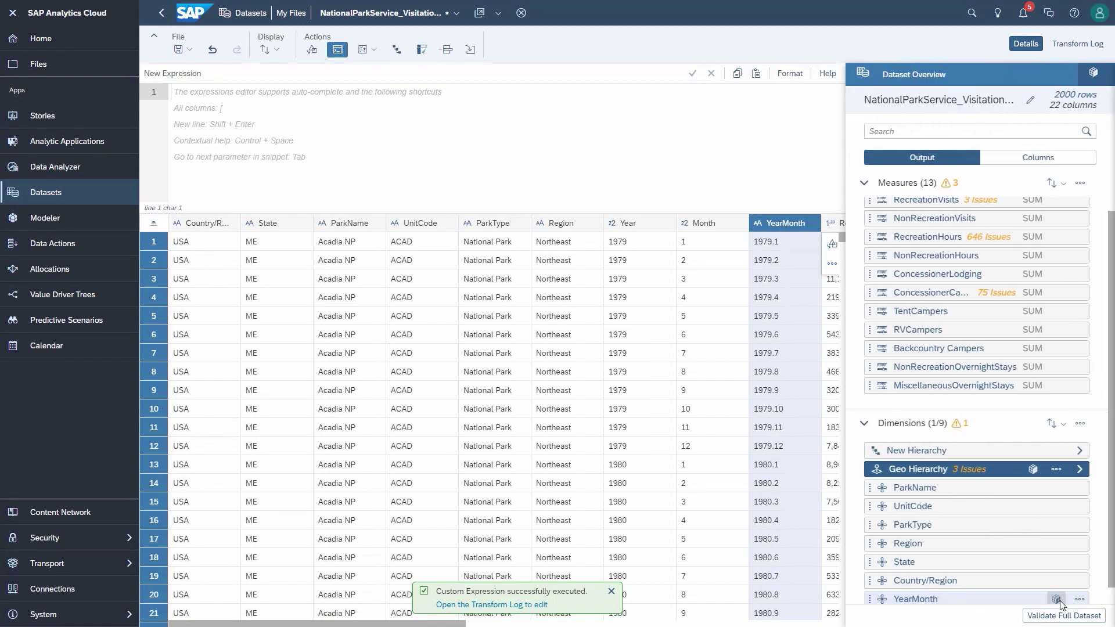
click(1058, 599)
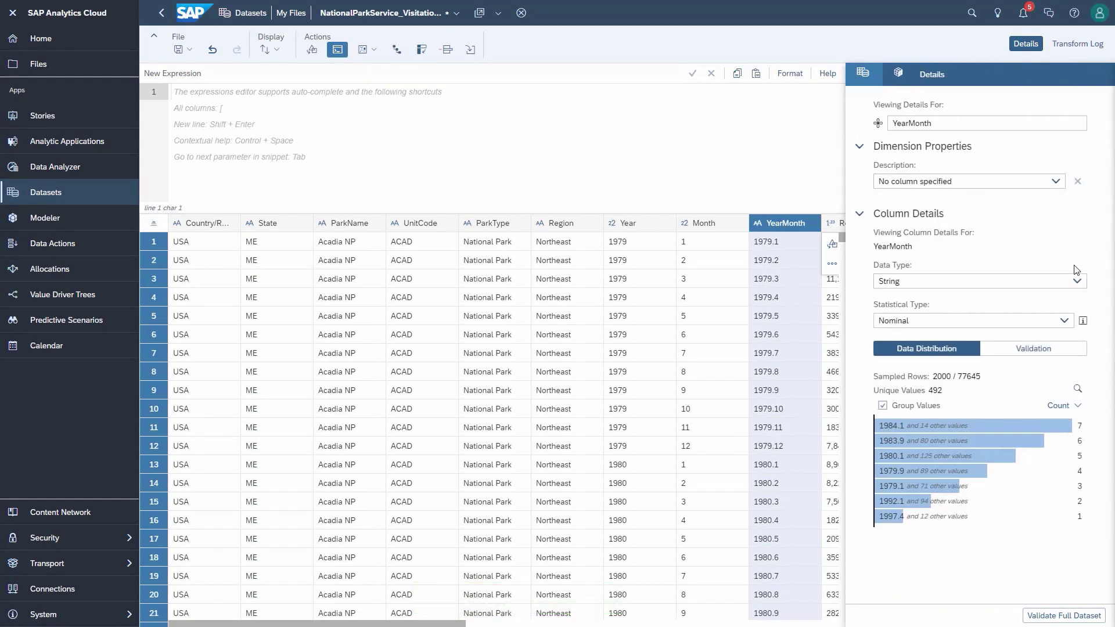
click(1077, 281)
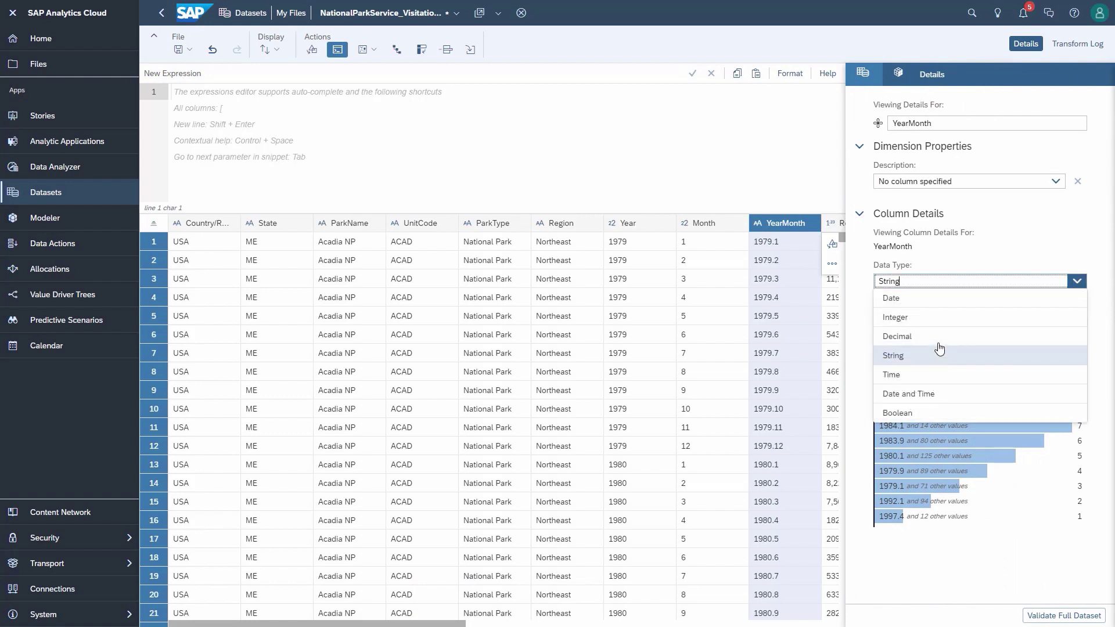
click(941, 298)
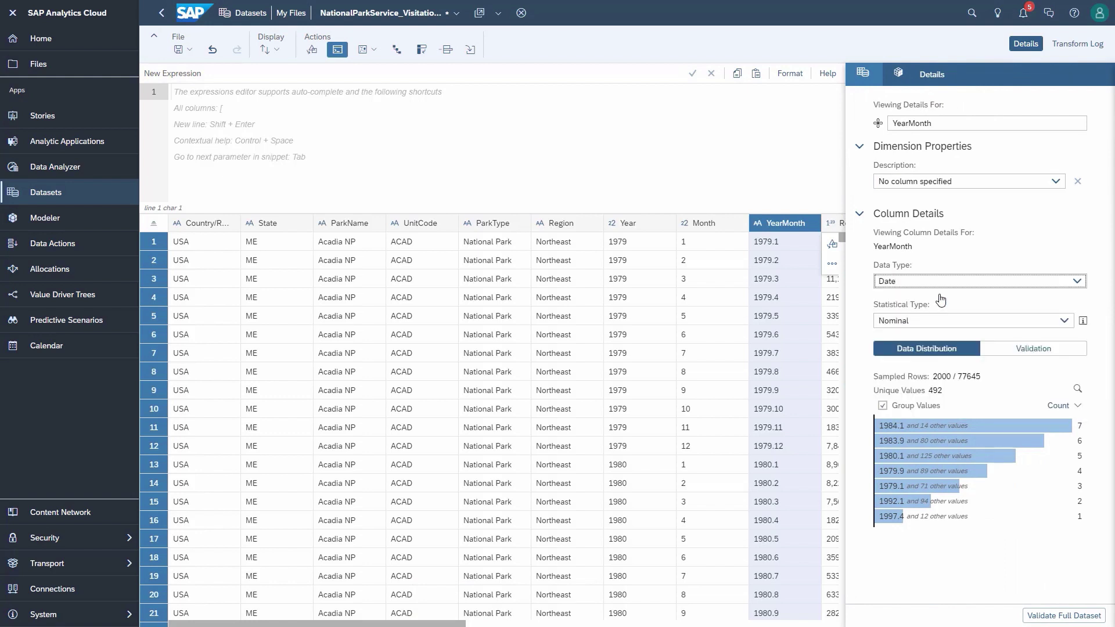
click(1079, 43)
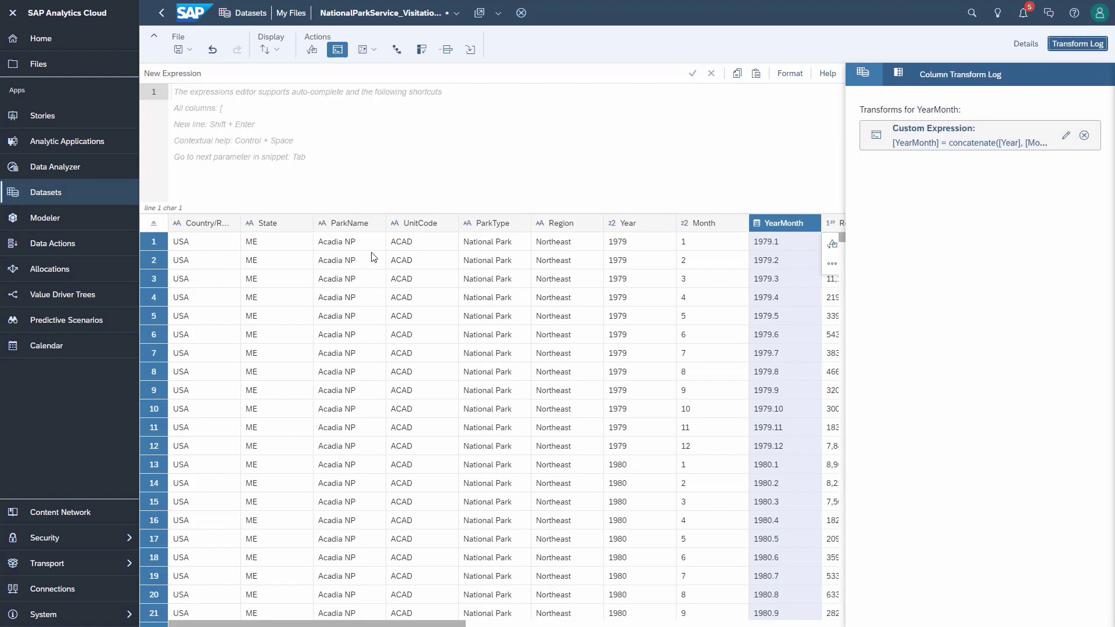
drag(609, 624, 317, 624)
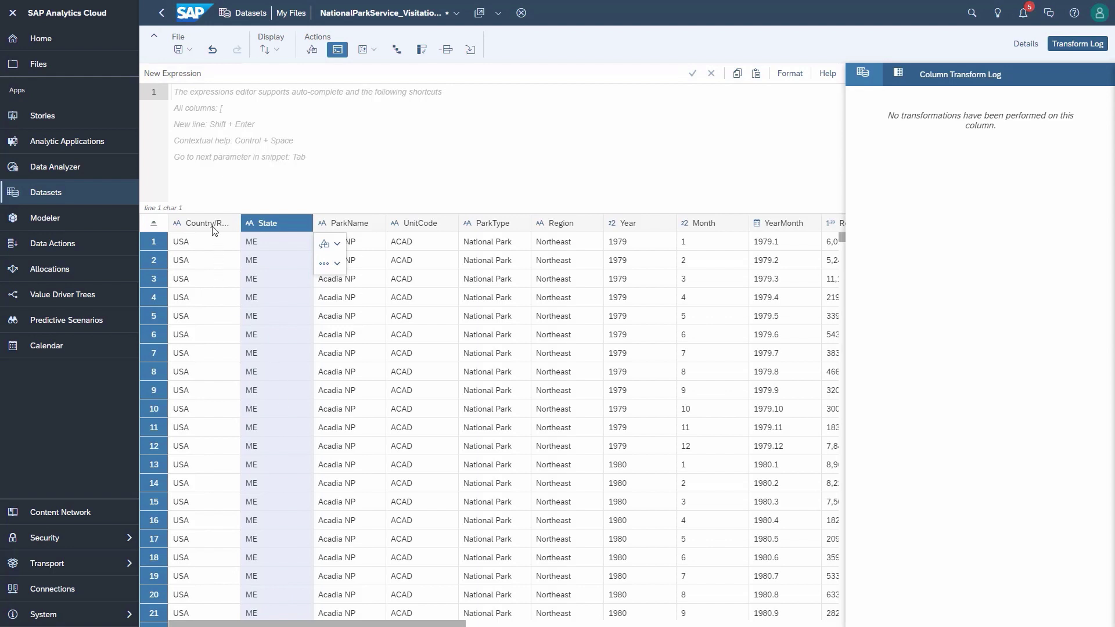
click(211, 225)
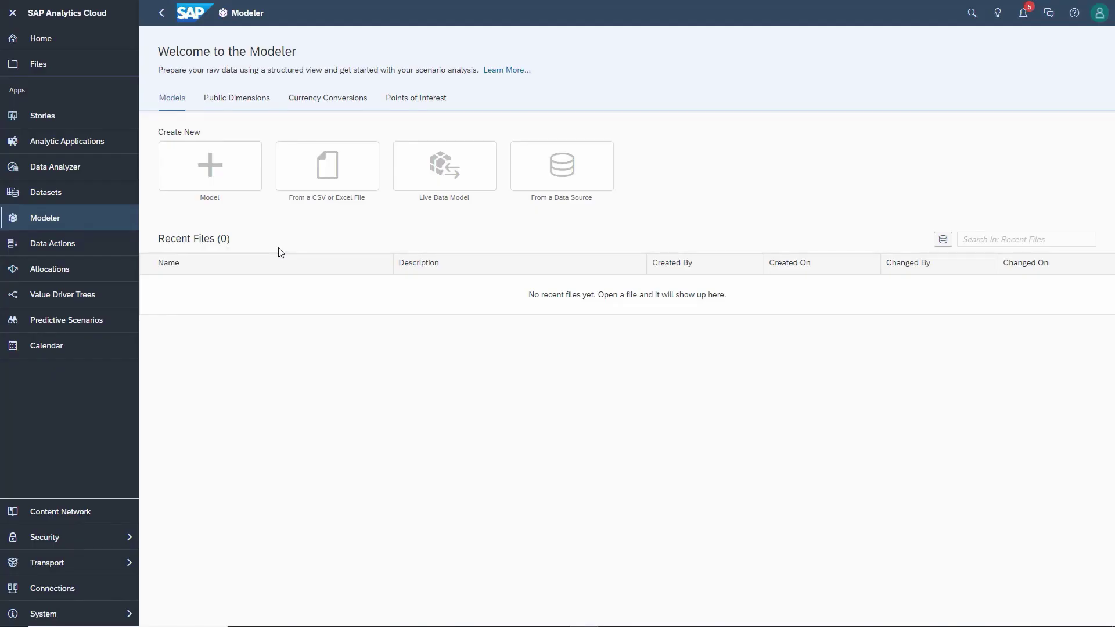
Step: Start a new public dimension with data access control and hidden hierarchy nodes, then abandon it
click(247, 102)
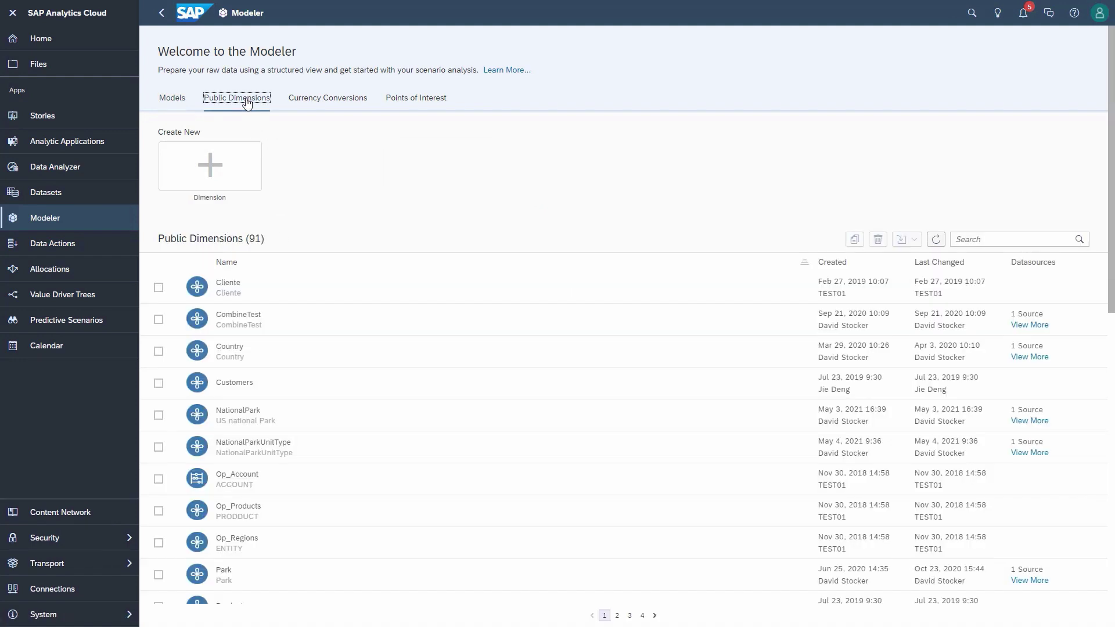
click(226, 177)
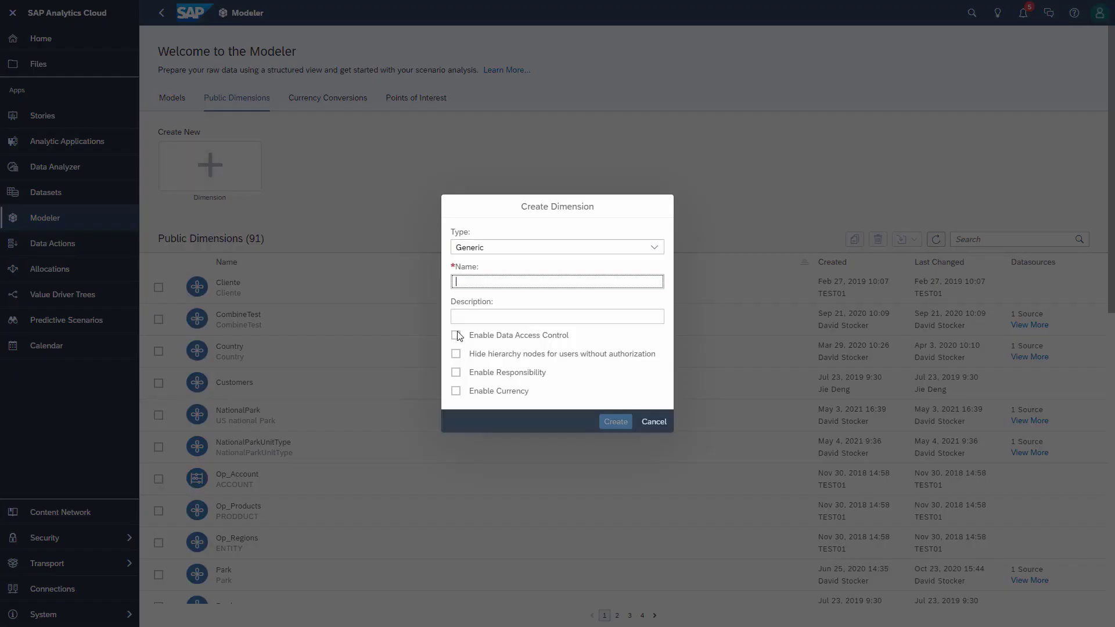
click(457, 336)
click(457, 354)
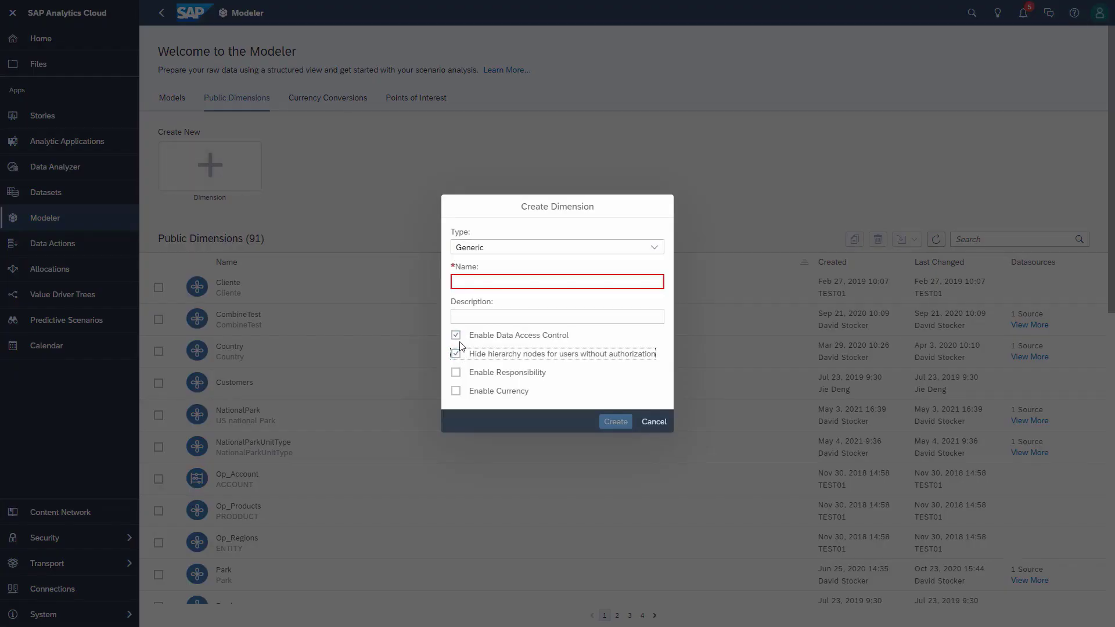
click(651, 429)
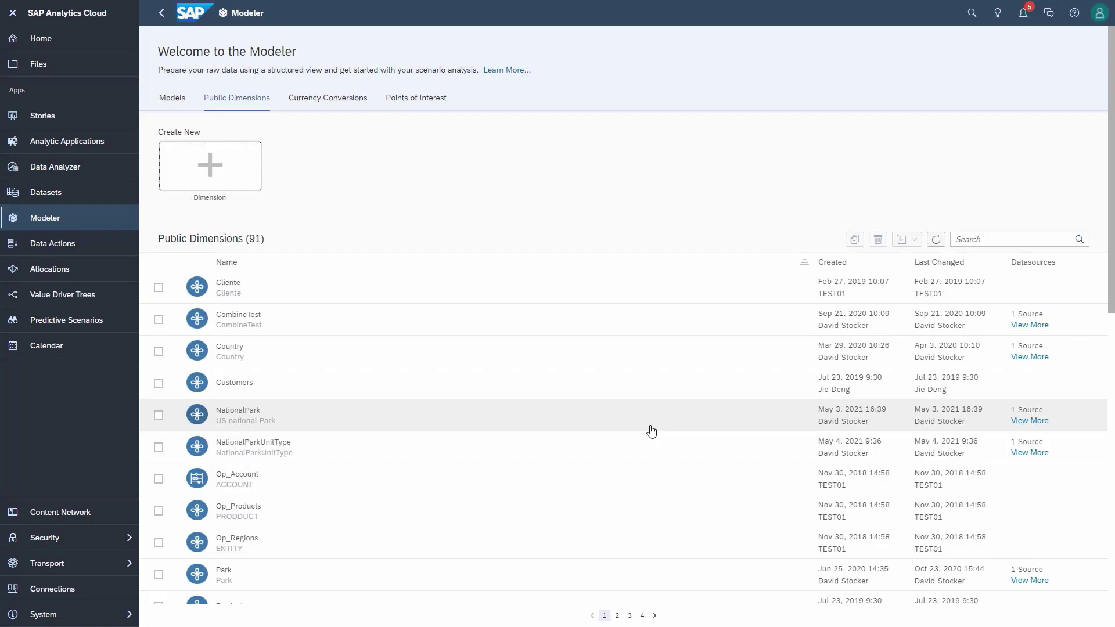
Step: Search 'stat' to open StateWithRegion and bring up the user picker for Alaska's Read access
click(990, 241)
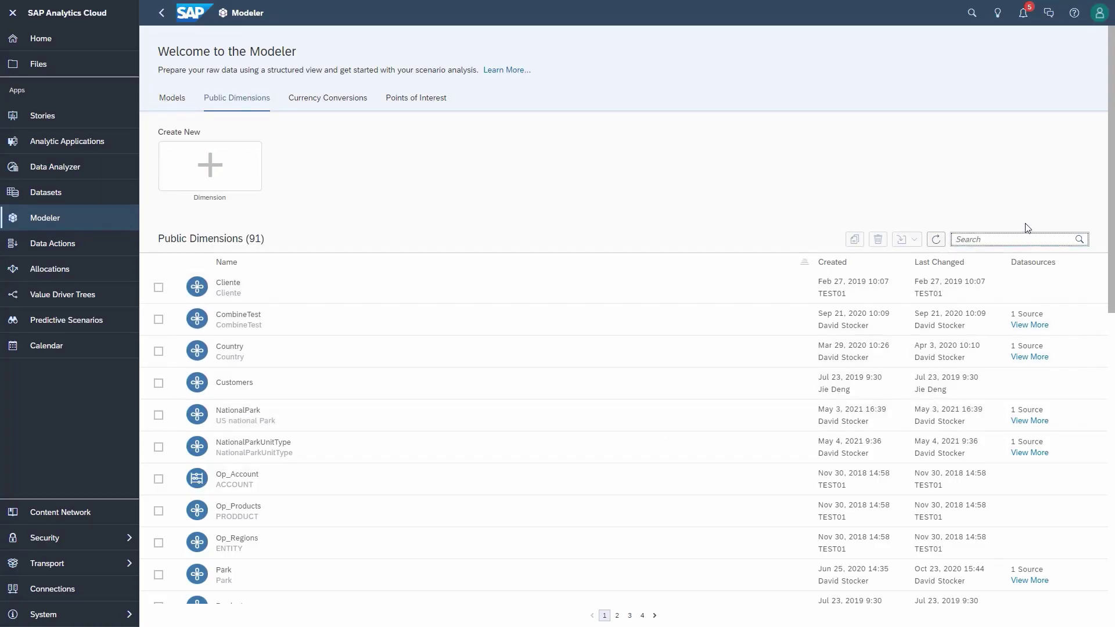
text(stat)
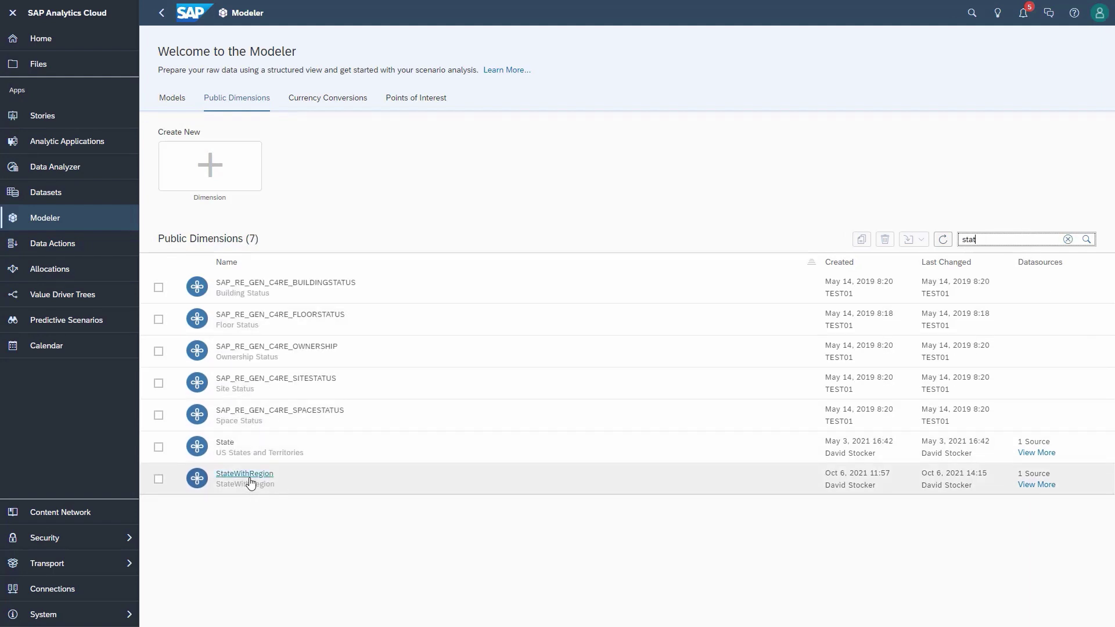
click(250, 482)
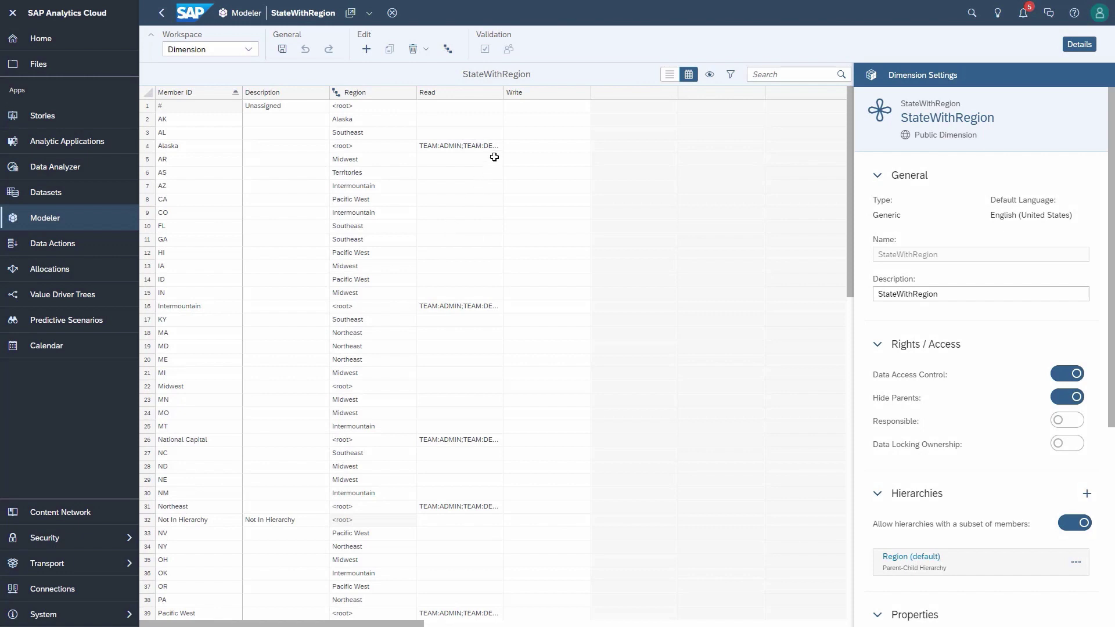
click(497, 150)
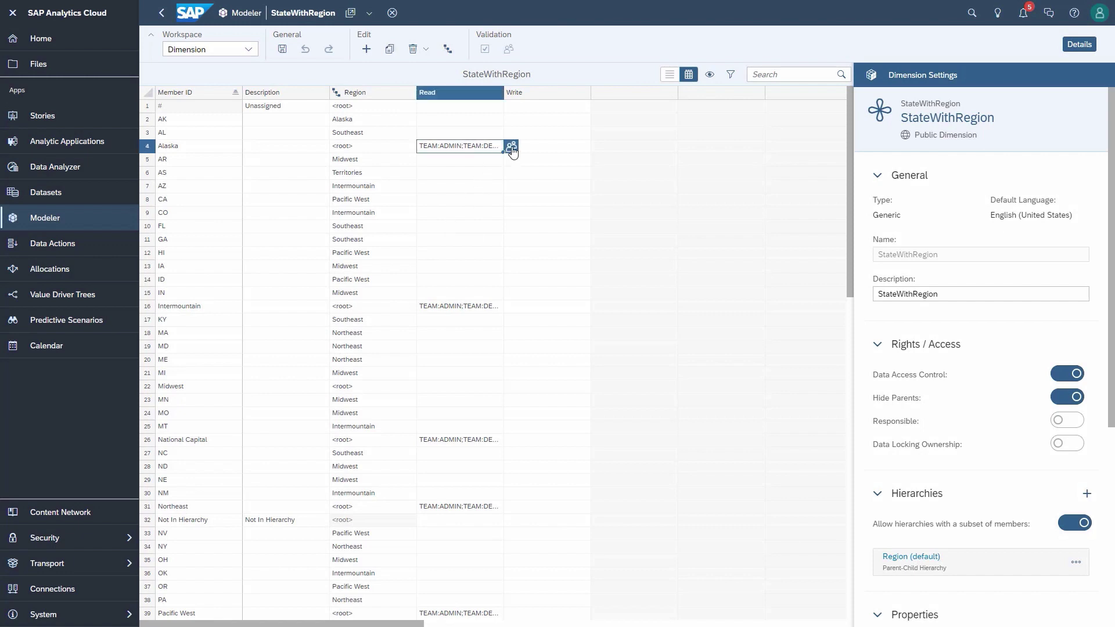
click(512, 148)
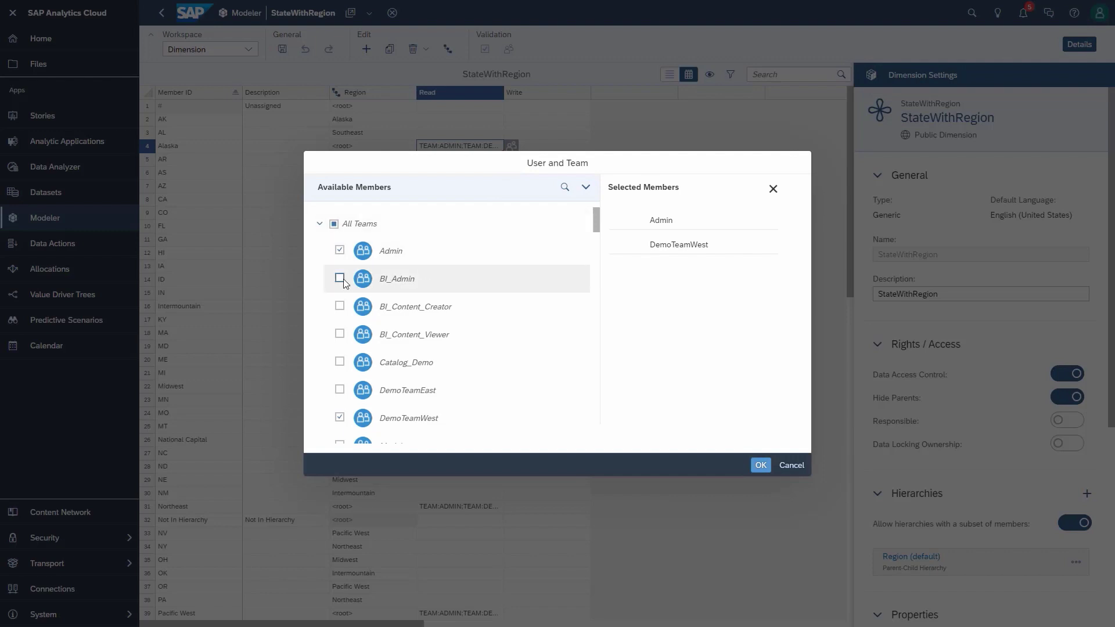
Step: Tick BI_Admin and BI_Content_Creator, then cancel, leaving Alaska's Read access unchanged
click(340, 278)
click(340, 306)
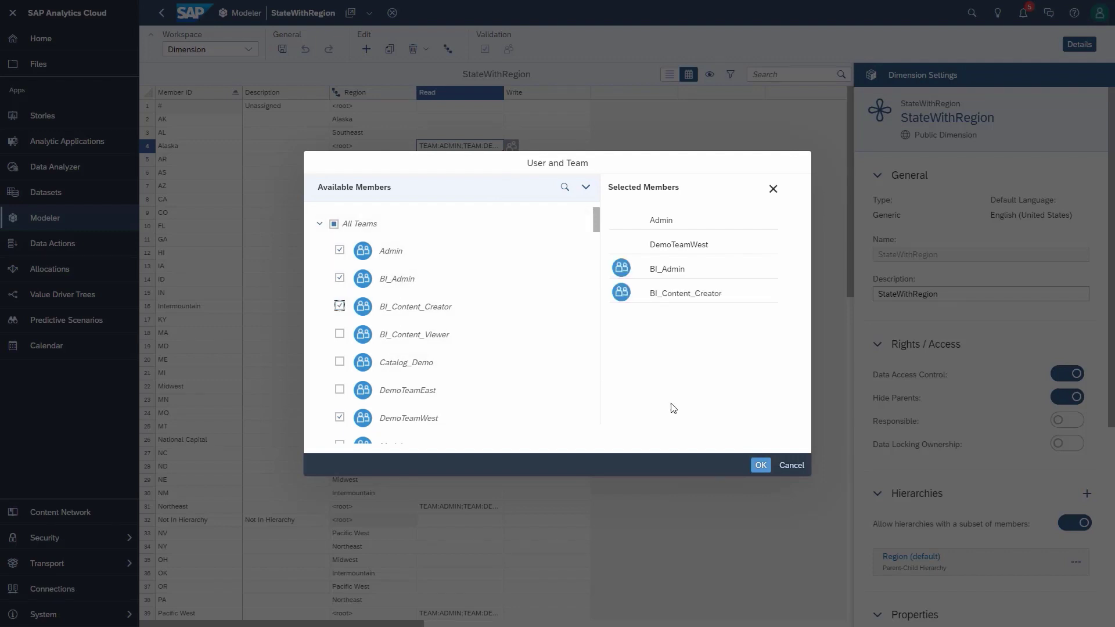
click(790, 468)
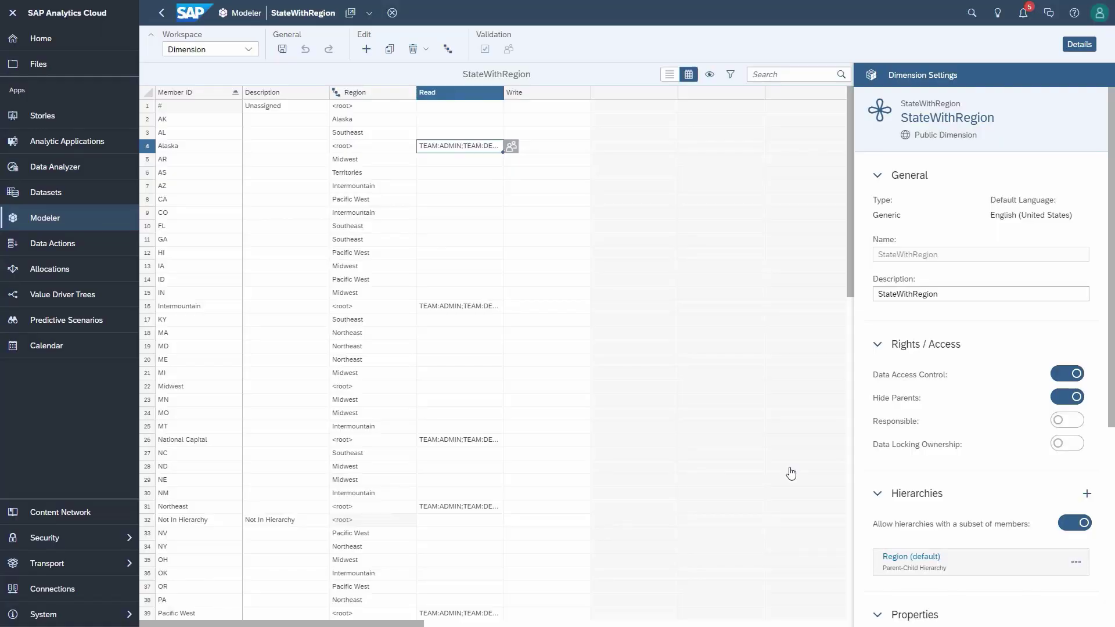
Step: Open NationalParkVisitation_DemoModel from the dimension's Used In list
scroll(964, 444, down, 5)
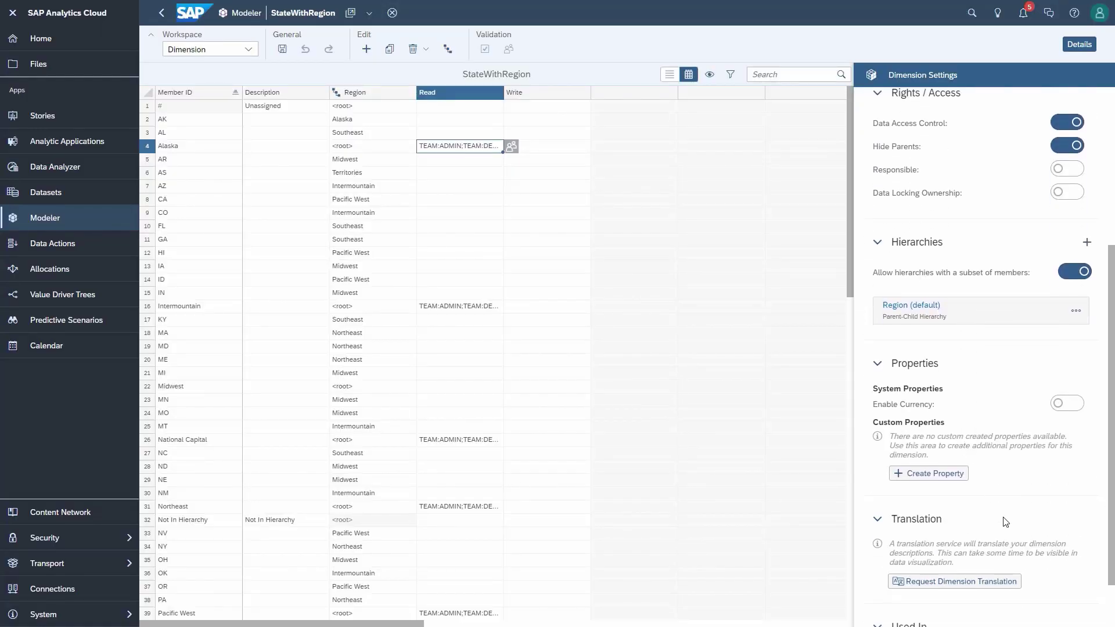
scroll(1006, 522, down, 2)
click(1075, 590)
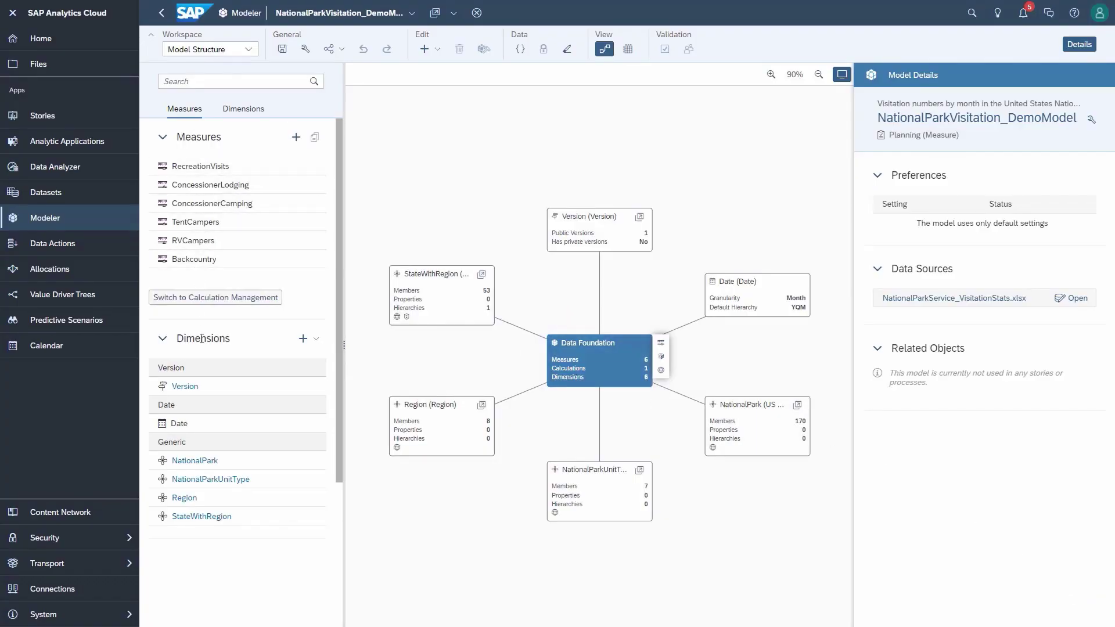
Step: Select the StateWithRegion dimension card and scroll through its settings
click(430, 276)
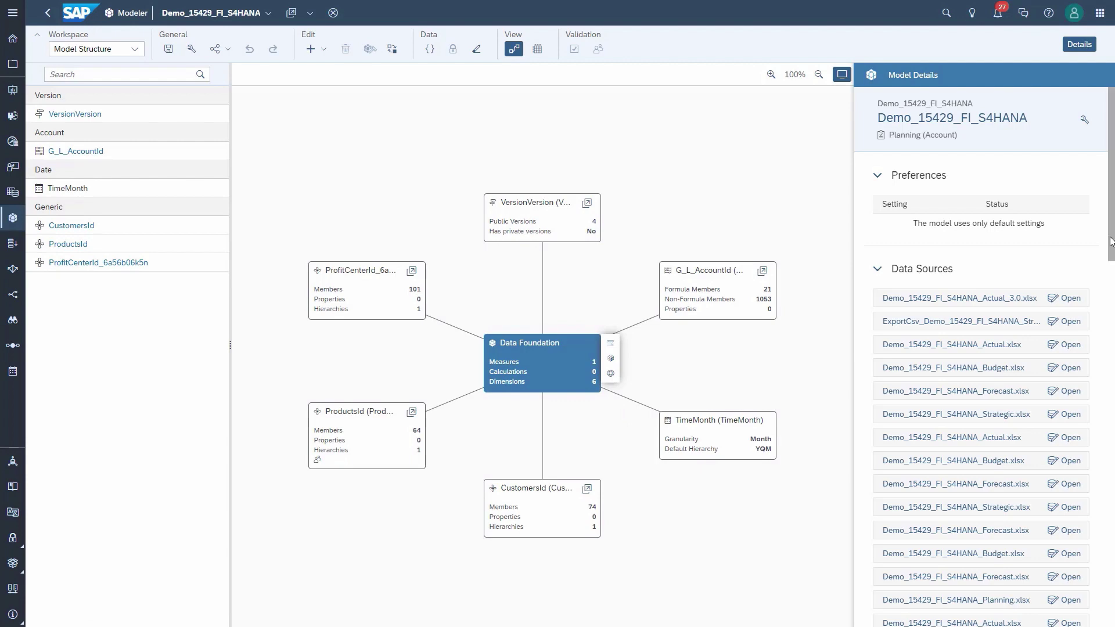
scroll(918, 172, down, 15)
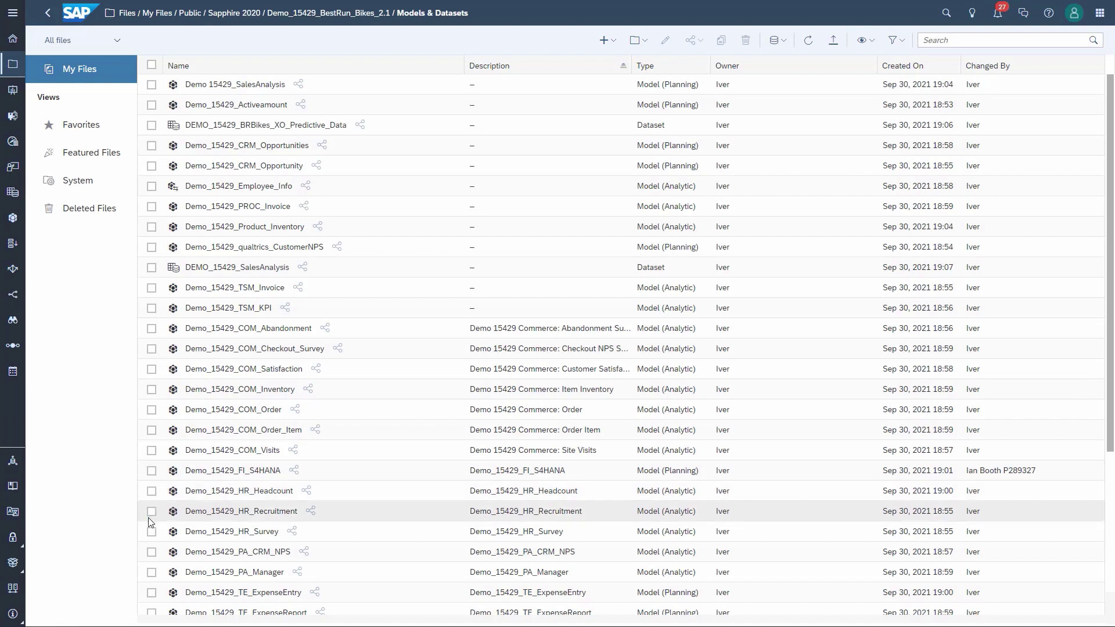
Step: Delete the Country dimension, save the model, and open the Demo_15429_BestRun_Bikes 2.0 story
click(151, 470)
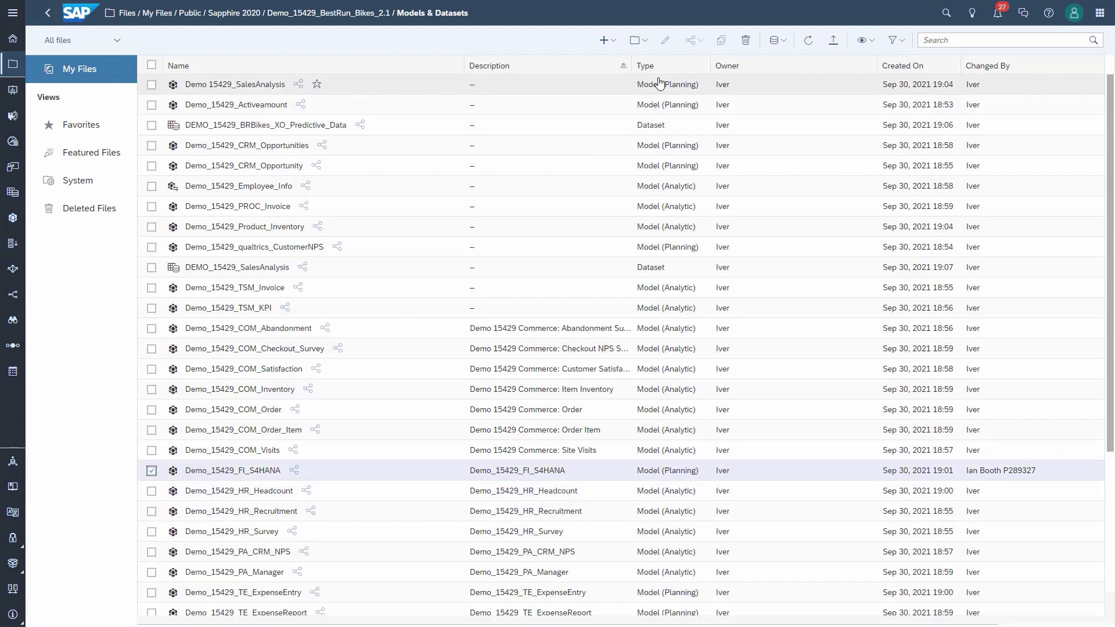
click(745, 44)
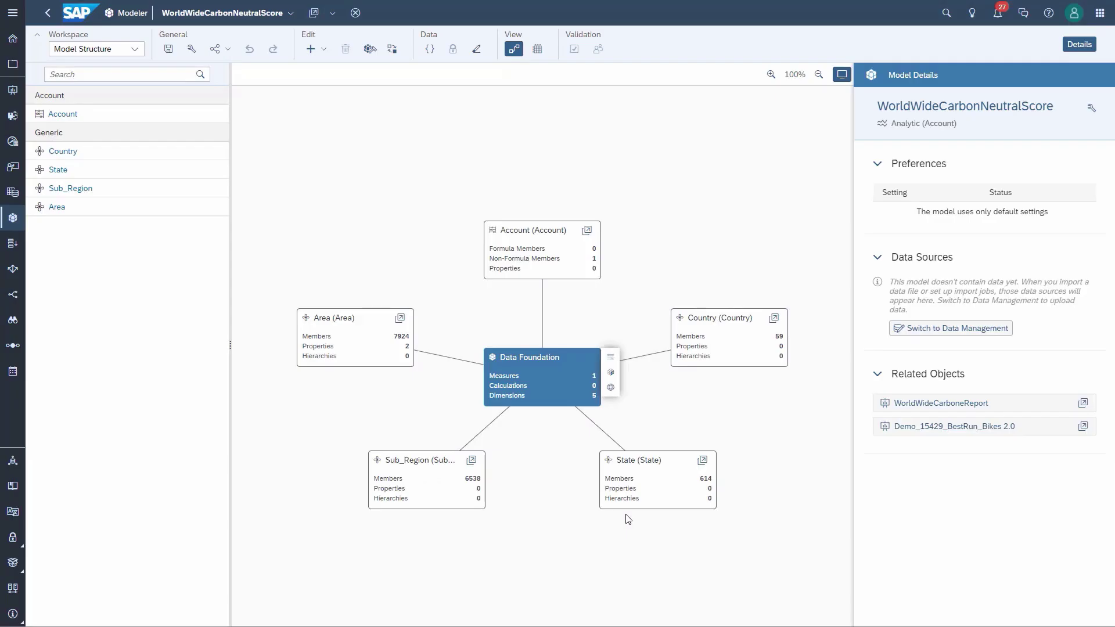
click(744, 348)
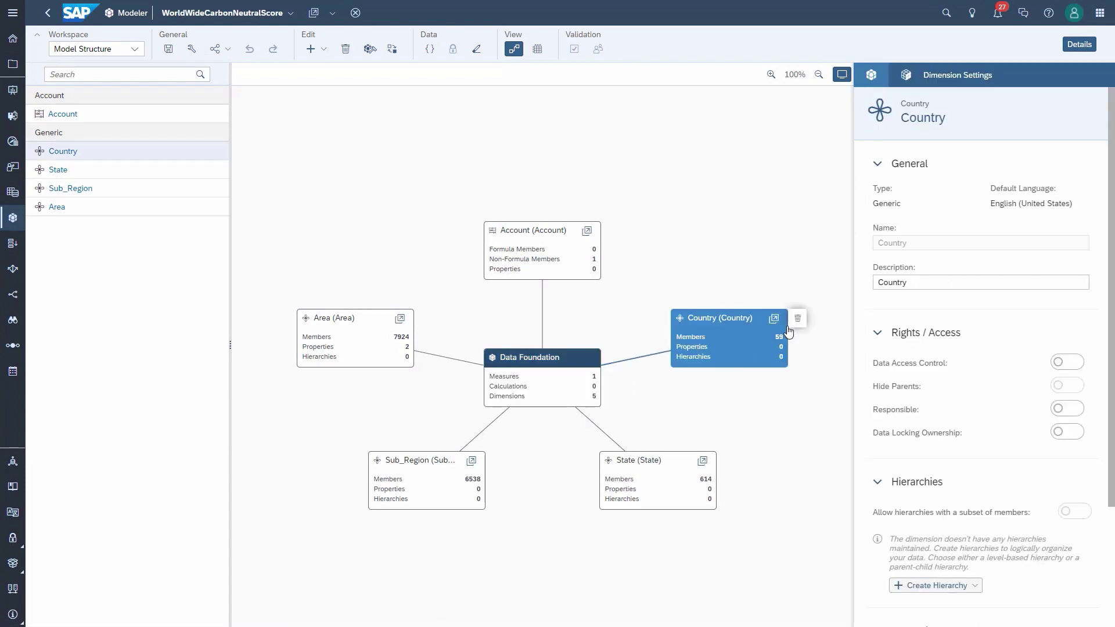
click(798, 320)
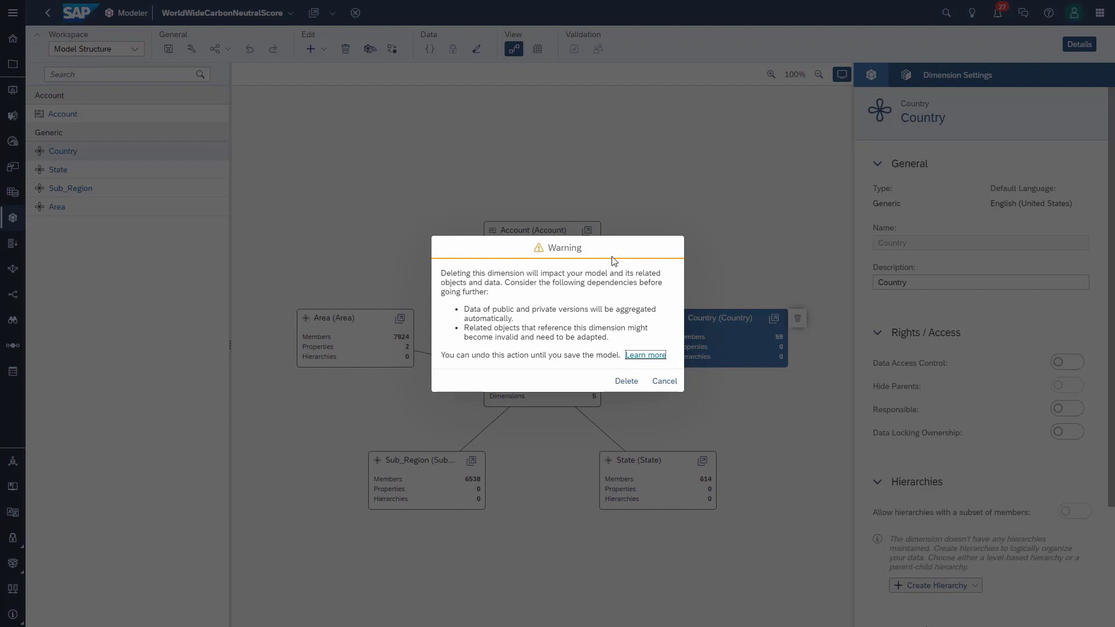
click(627, 382)
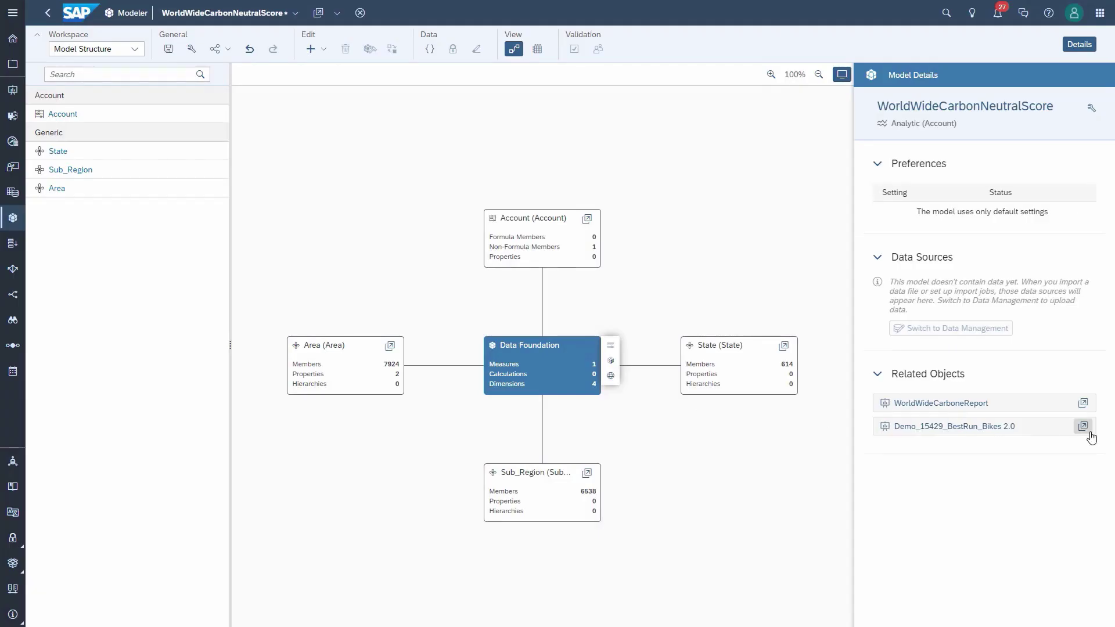
click(1083, 427)
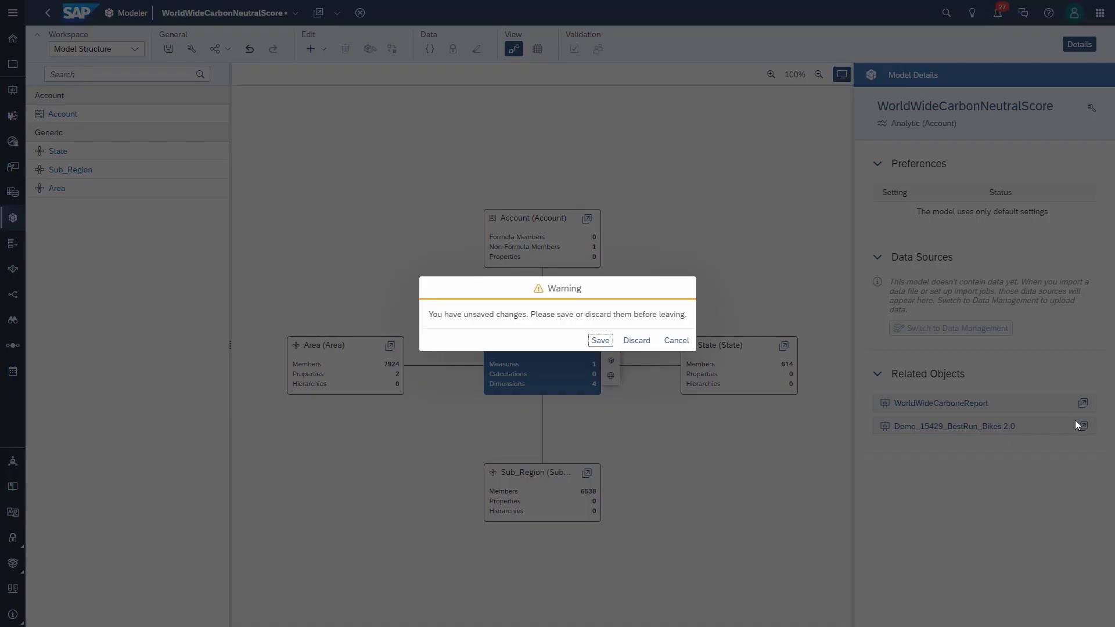
click(607, 342)
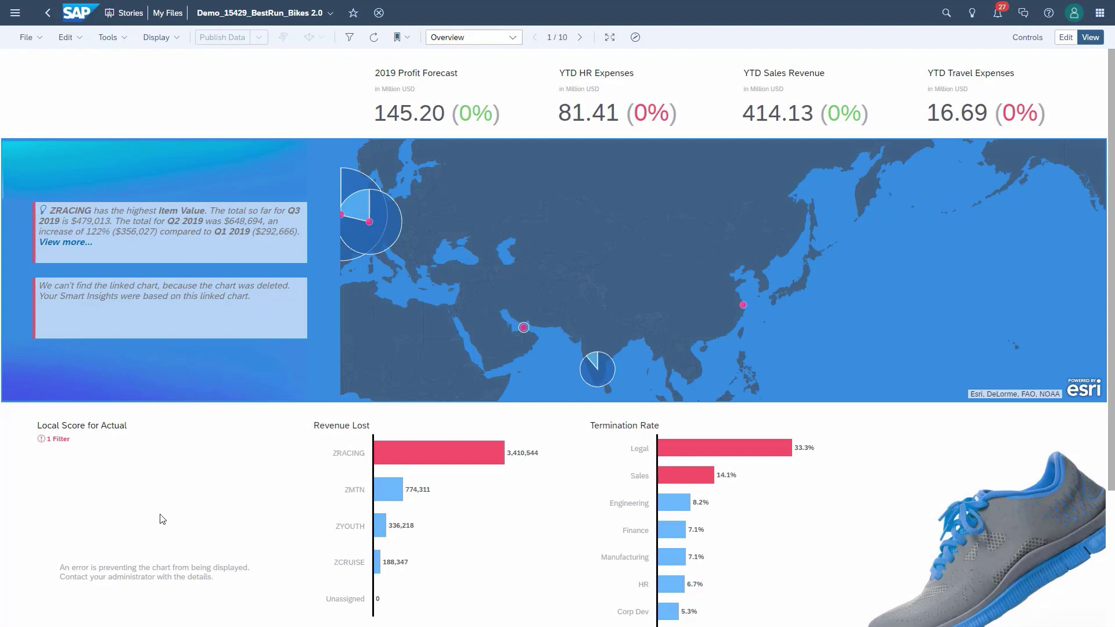
Step: In edit mode, inspect the Local Score for Actual chart's missing Country dimension error
scroll(162, 519, down, 2)
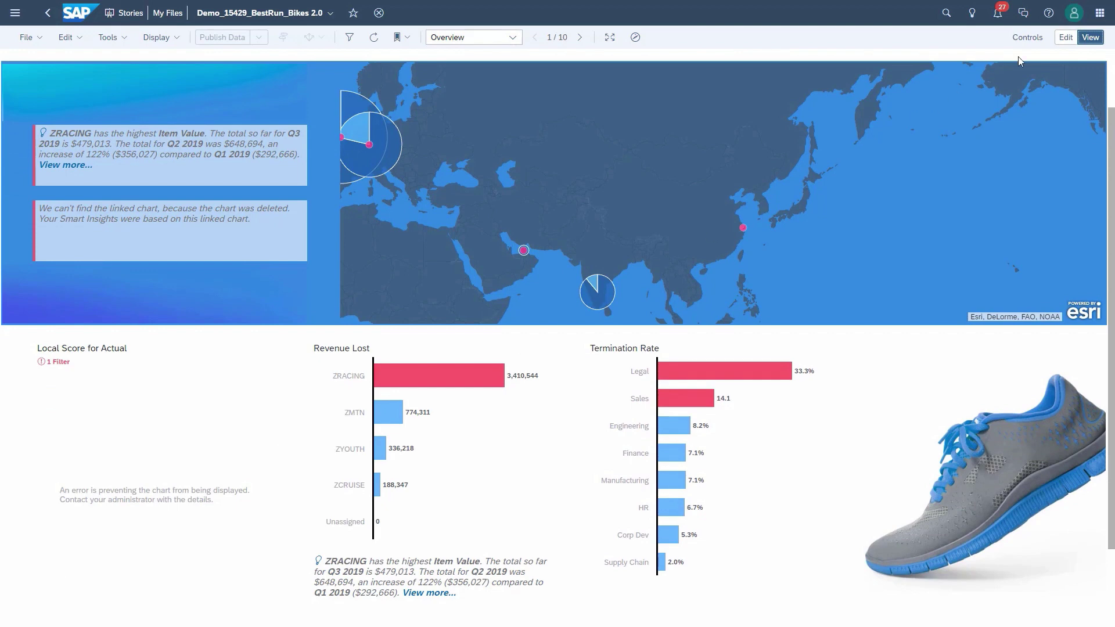
click(1067, 39)
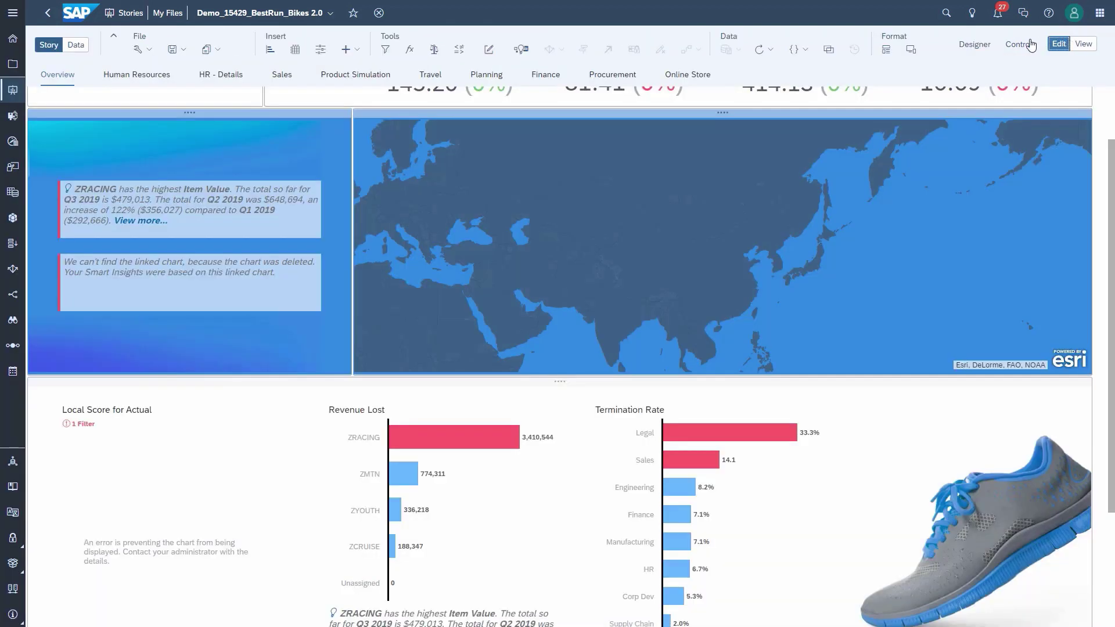
click(976, 44)
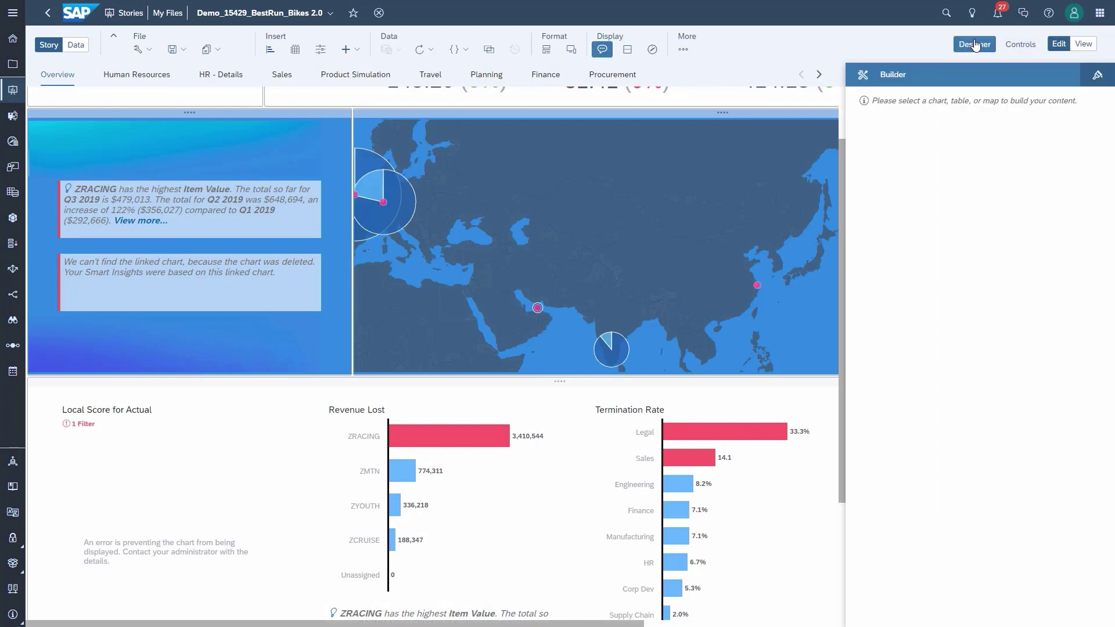
click(246, 413)
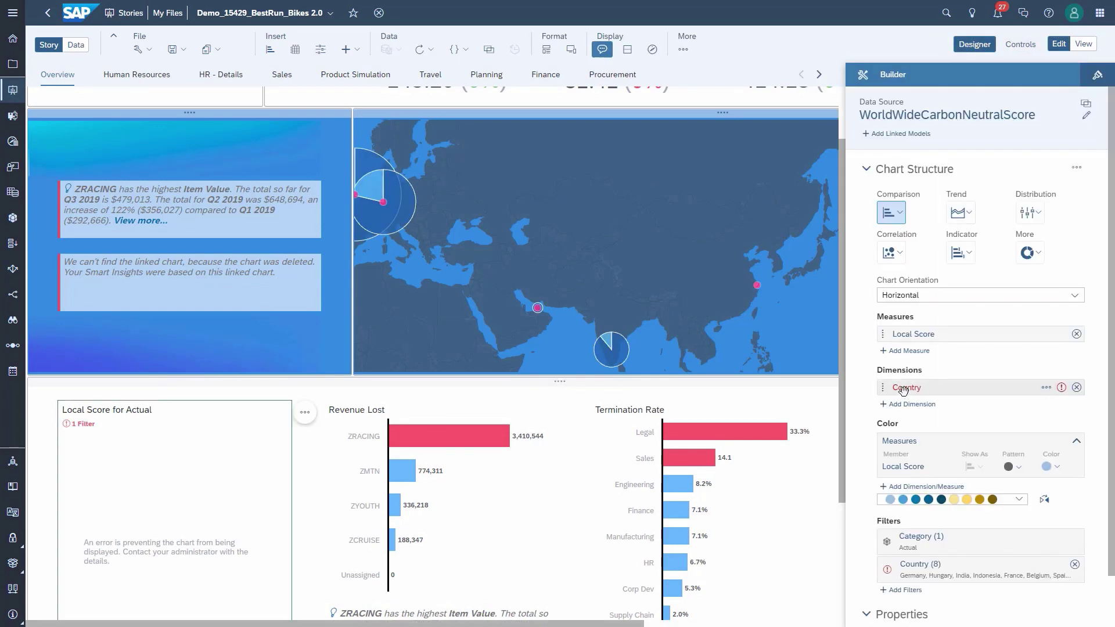
mouse_move(1062, 389)
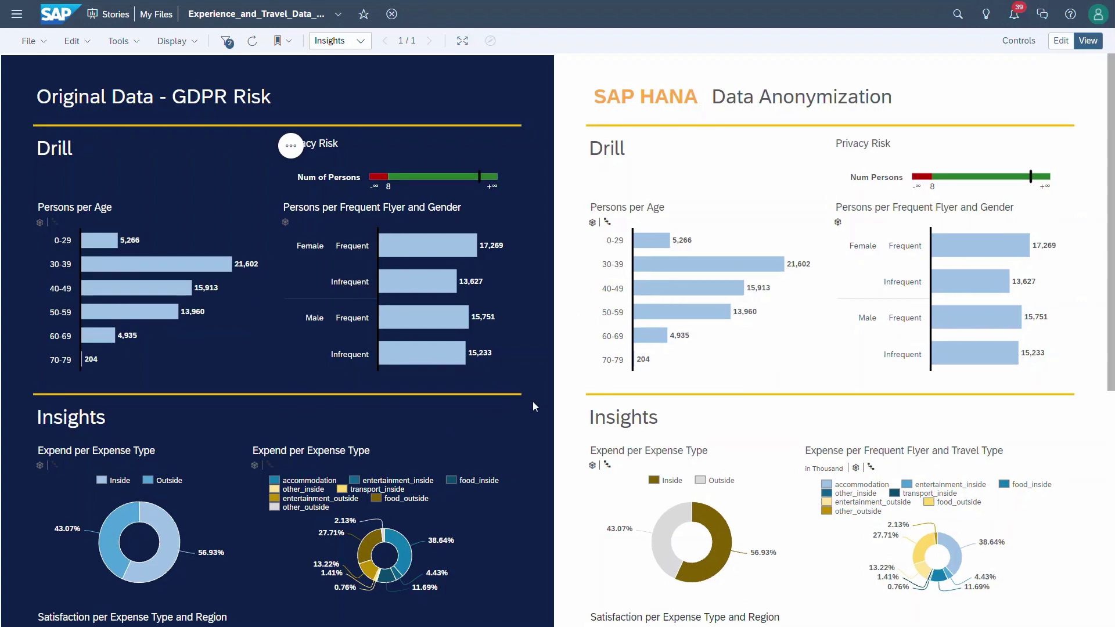
Step: Drill the original data's age chart from 0-29 through 0-25 down to individual ages
scroll(532, 406, down, 4)
scroll(532, 402, down, 1)
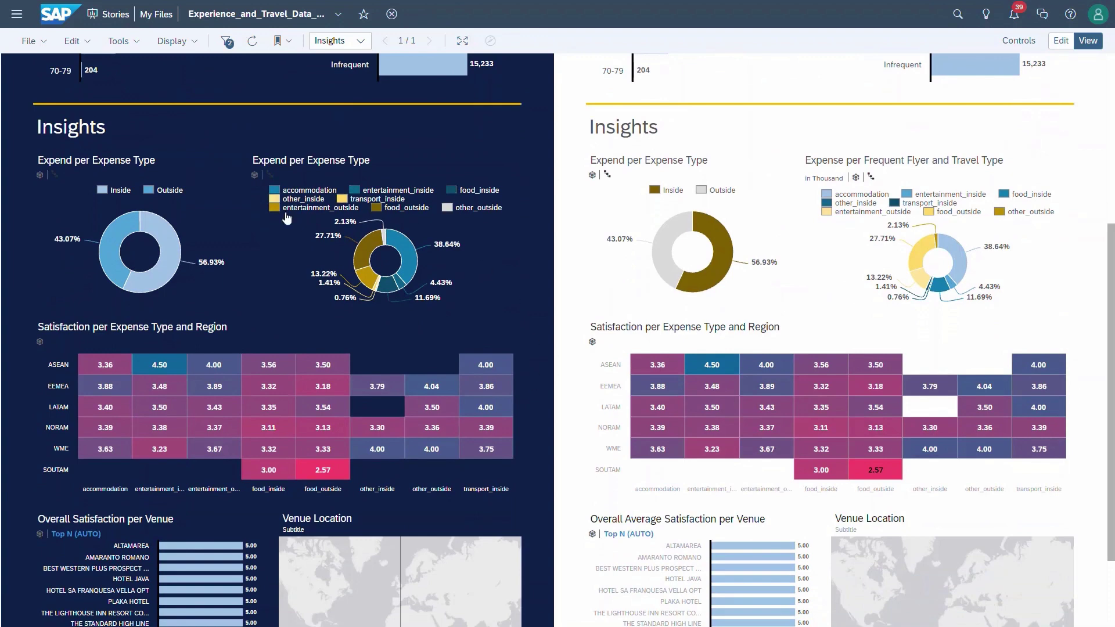
mouse_move(122, 403)
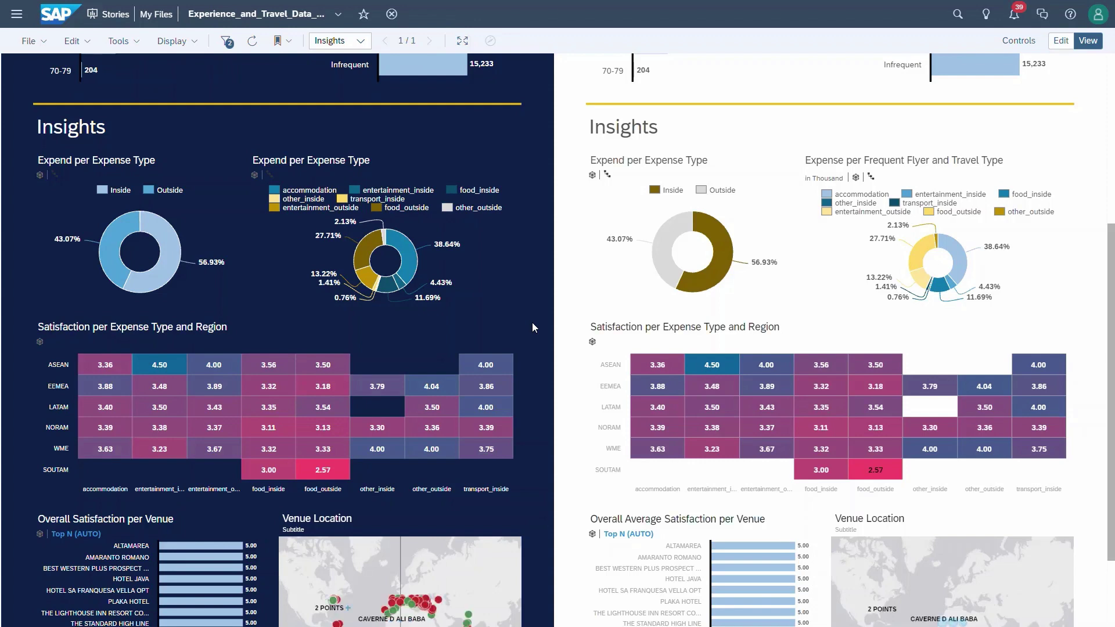
scroll(532, 325, up, 5)
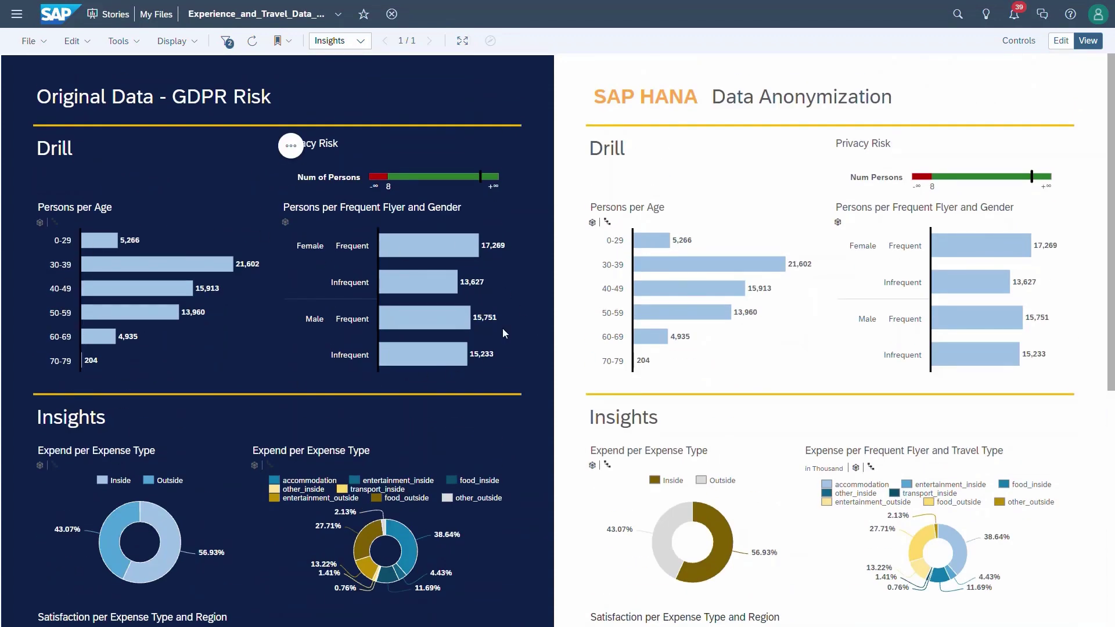
click(181, 237)
click(179, 221)
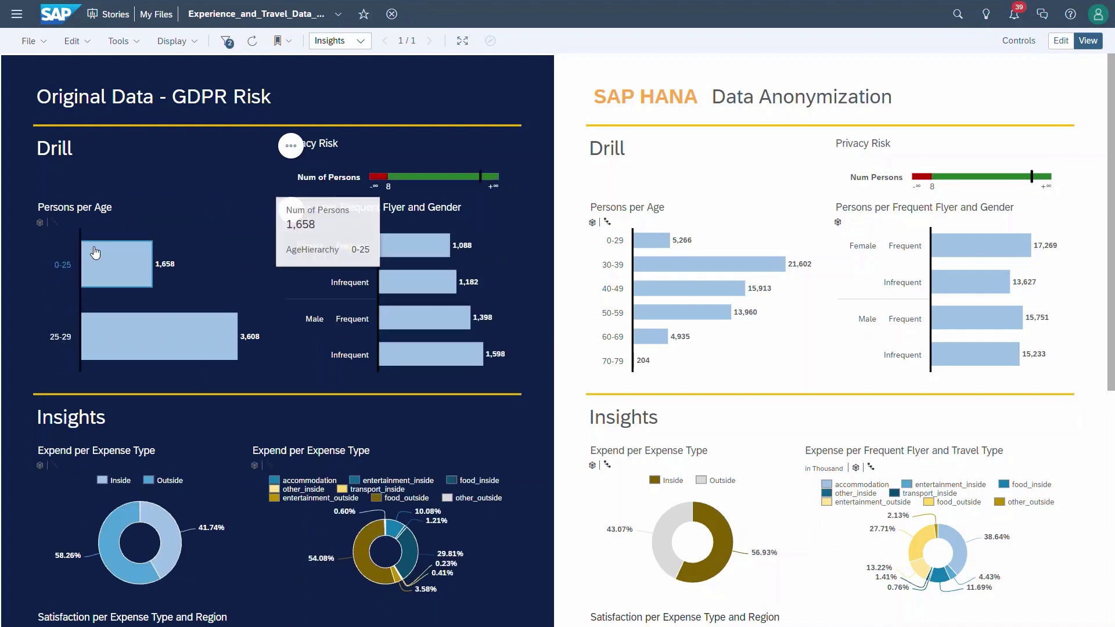
click(138, 263)
click(179, 244)
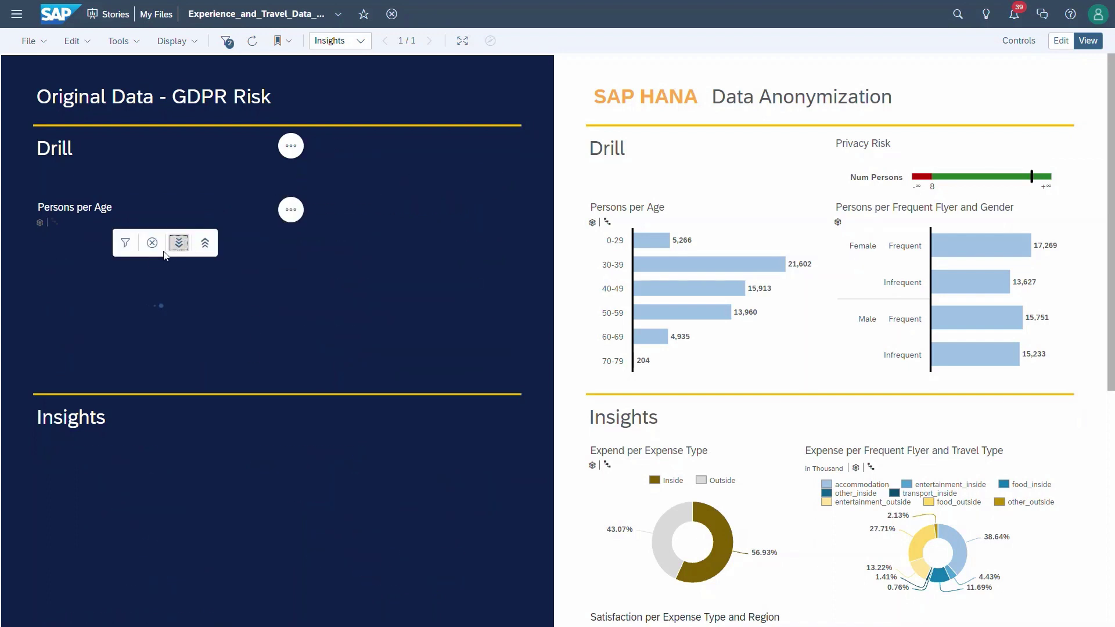
Step: Filter the original data charts to age 19 and Male Frequent flyers
click(55, 241)
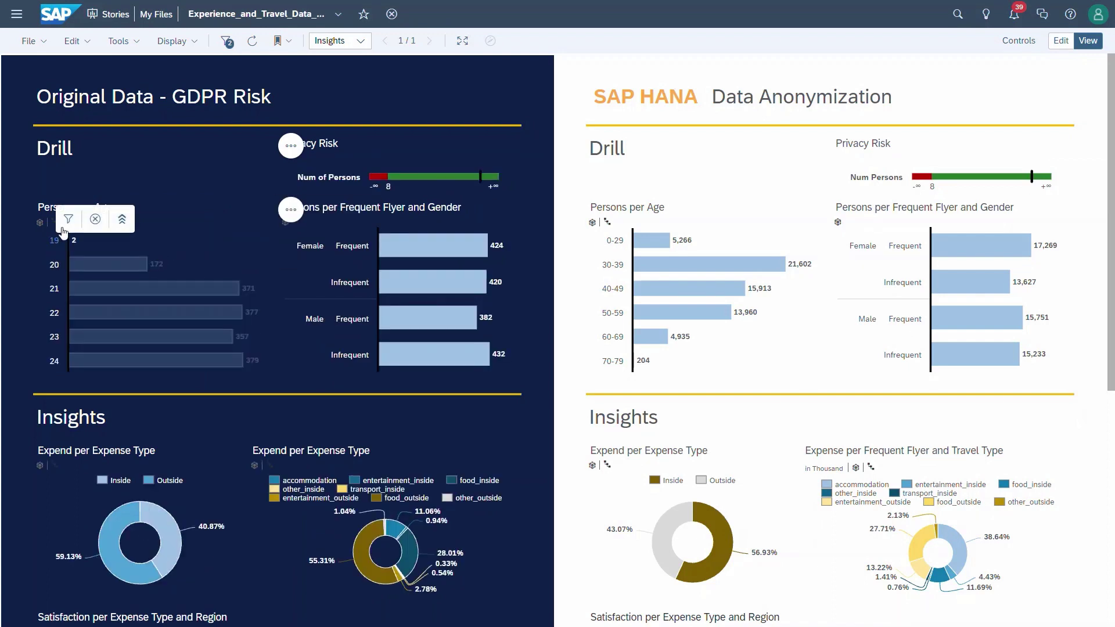
click(68, 220)
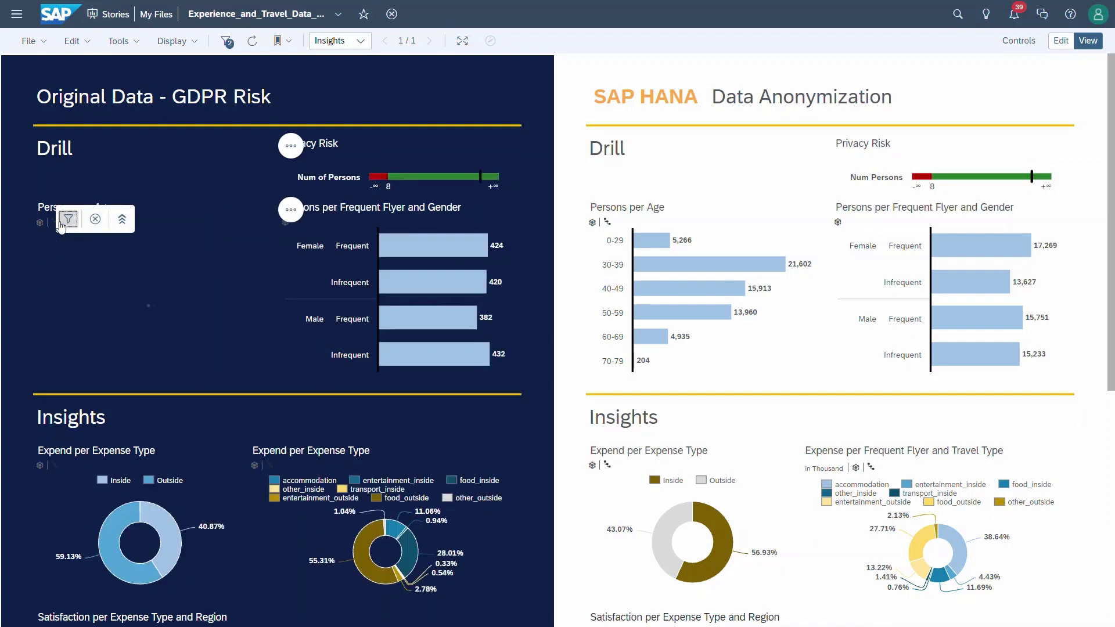
click(427, 274)
click(451, 250)
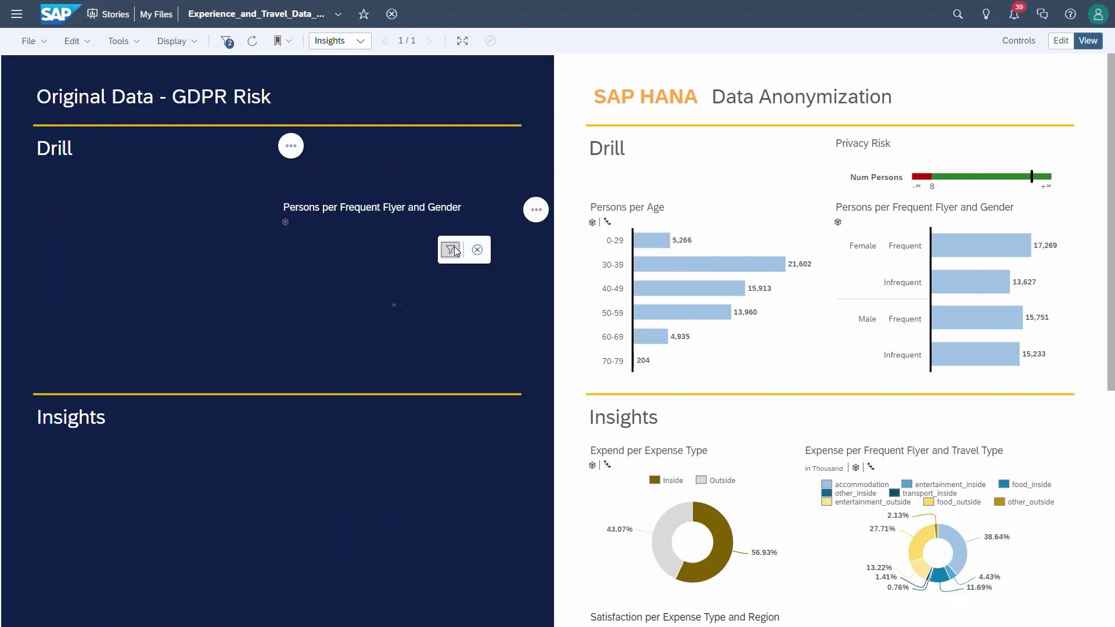
scroll(373, 341, down, 7)
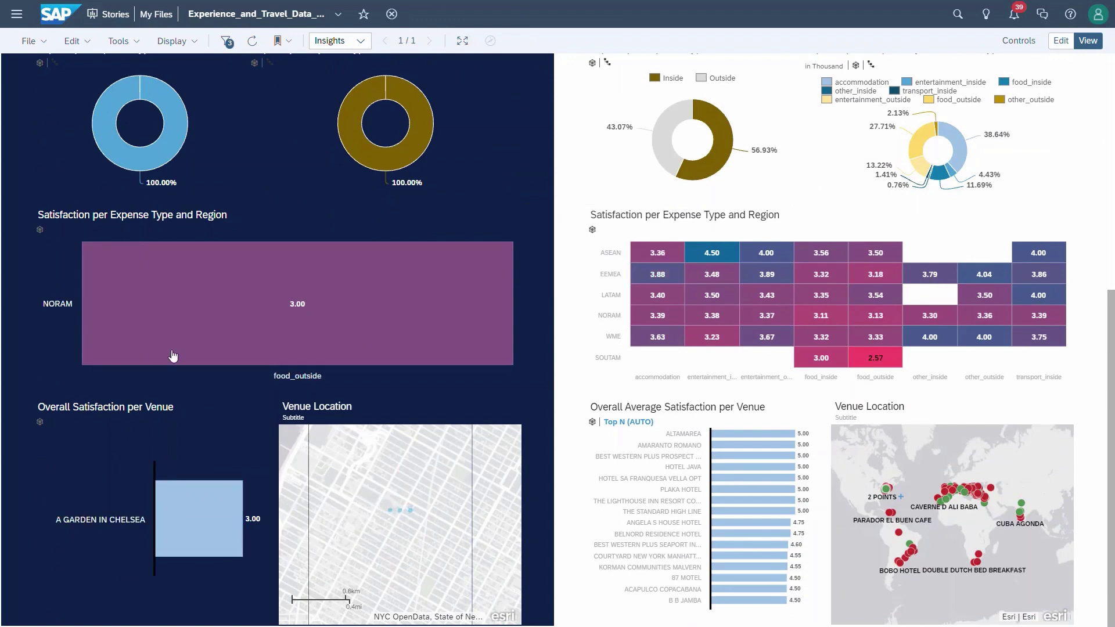
scroll(275, 375, up, 7)
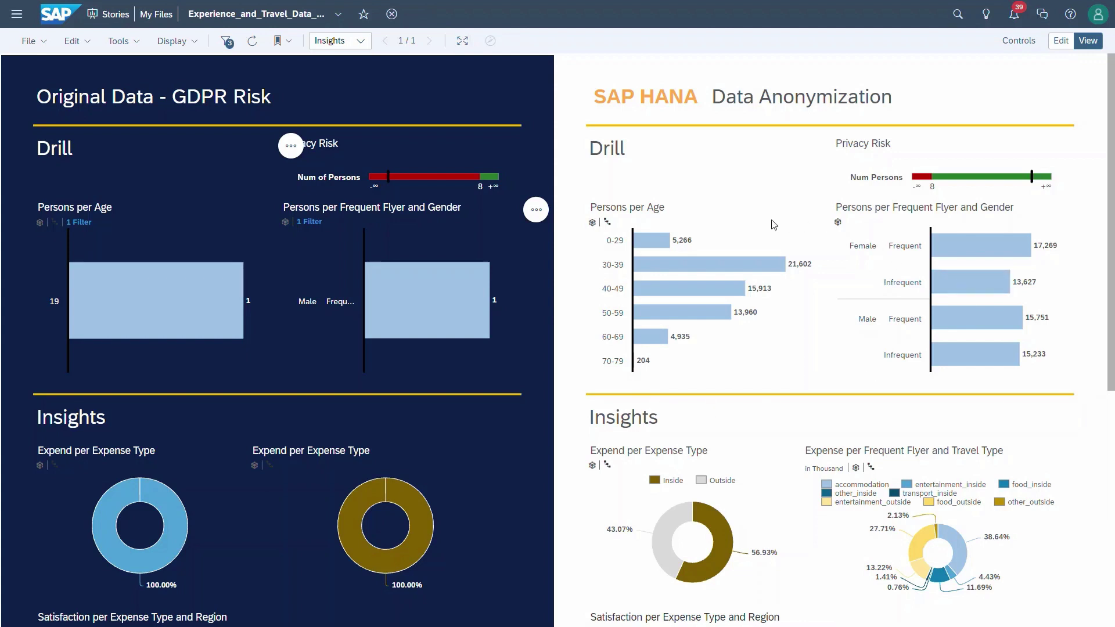
Step: Drill the anonymized chart's 0-29 group down and filter to the < 25 band
click(653, 242)
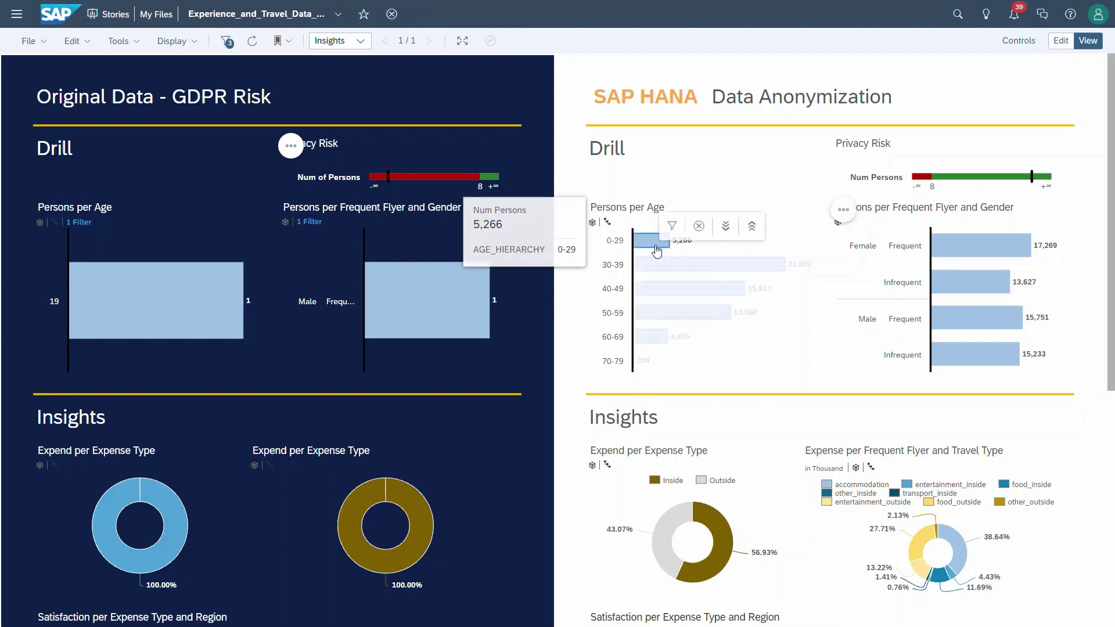
click(726, 226)
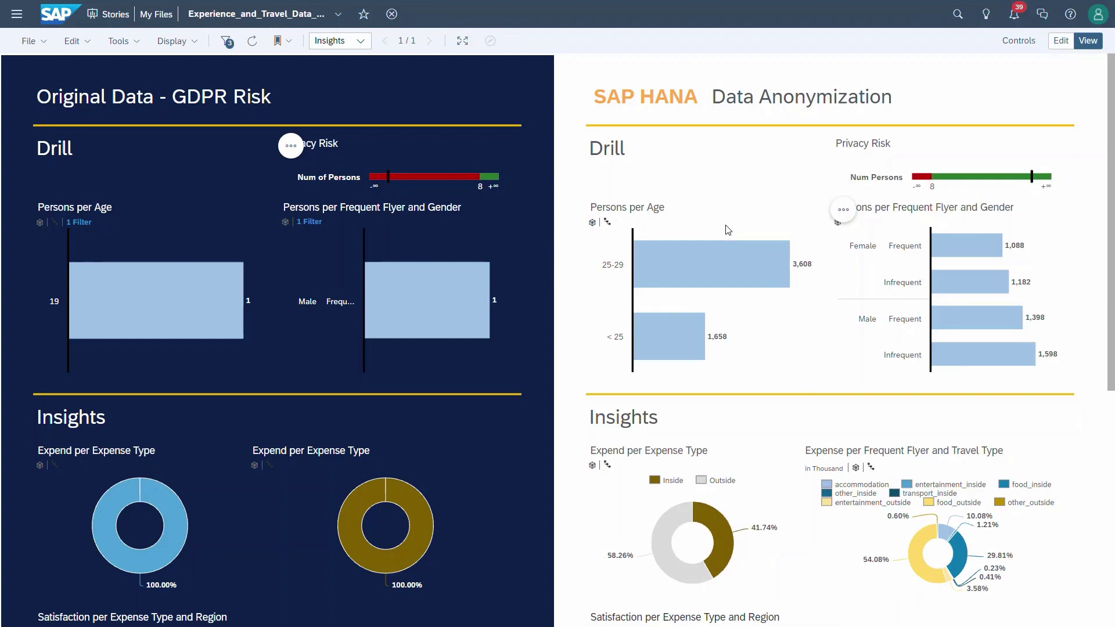
click(691, 332)
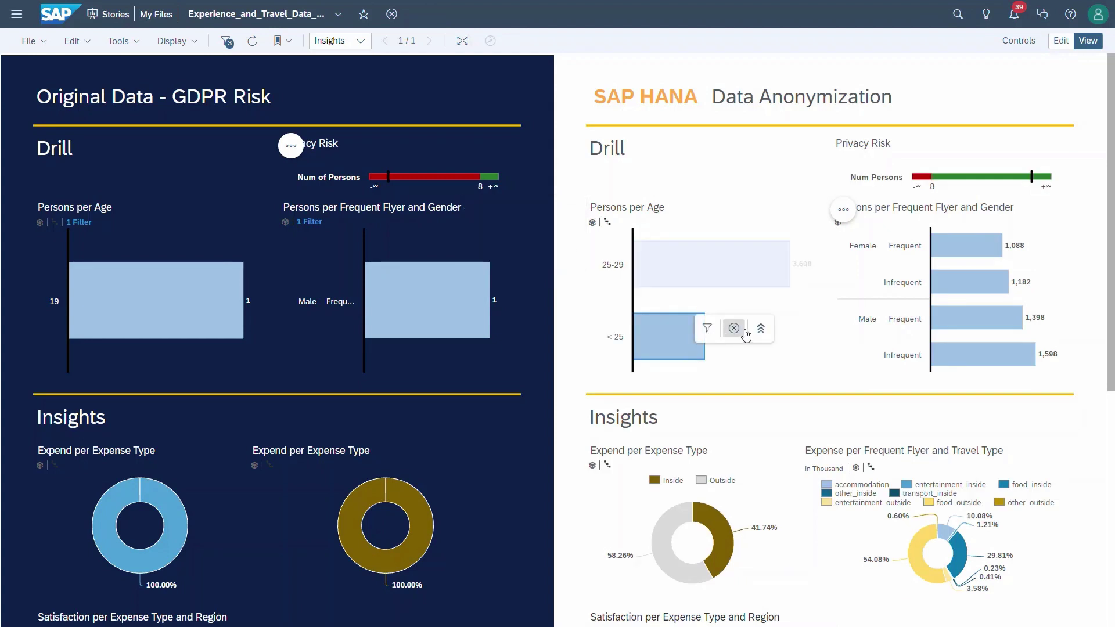
click(707, 329)
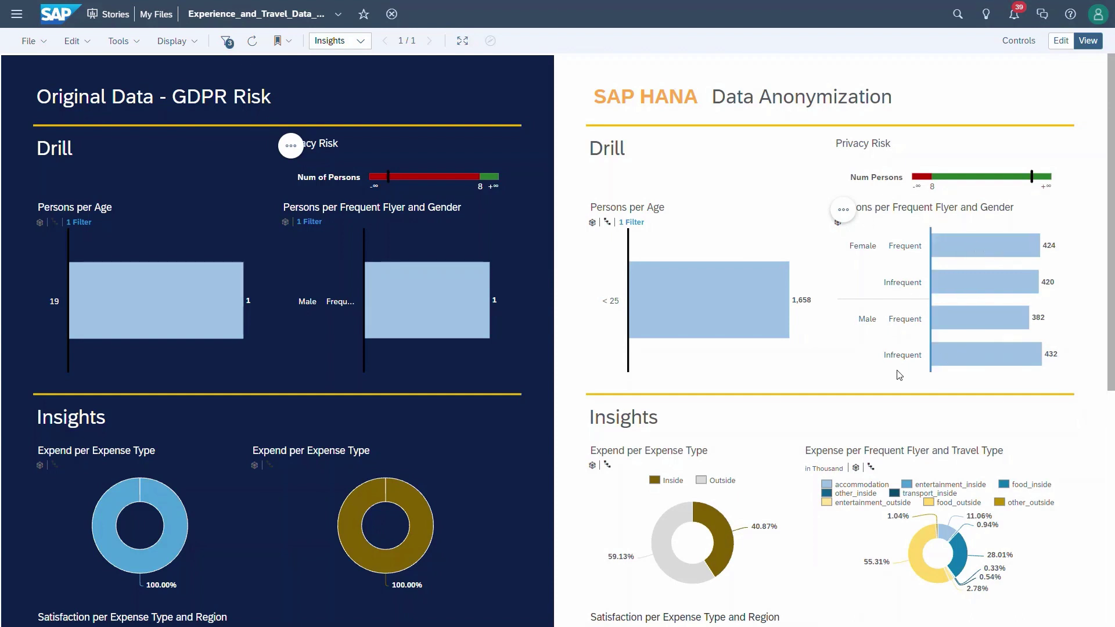
Step: Select the Male Frequent bar in the anonymized charts, then clear that selection
mouse_move(942, 335)
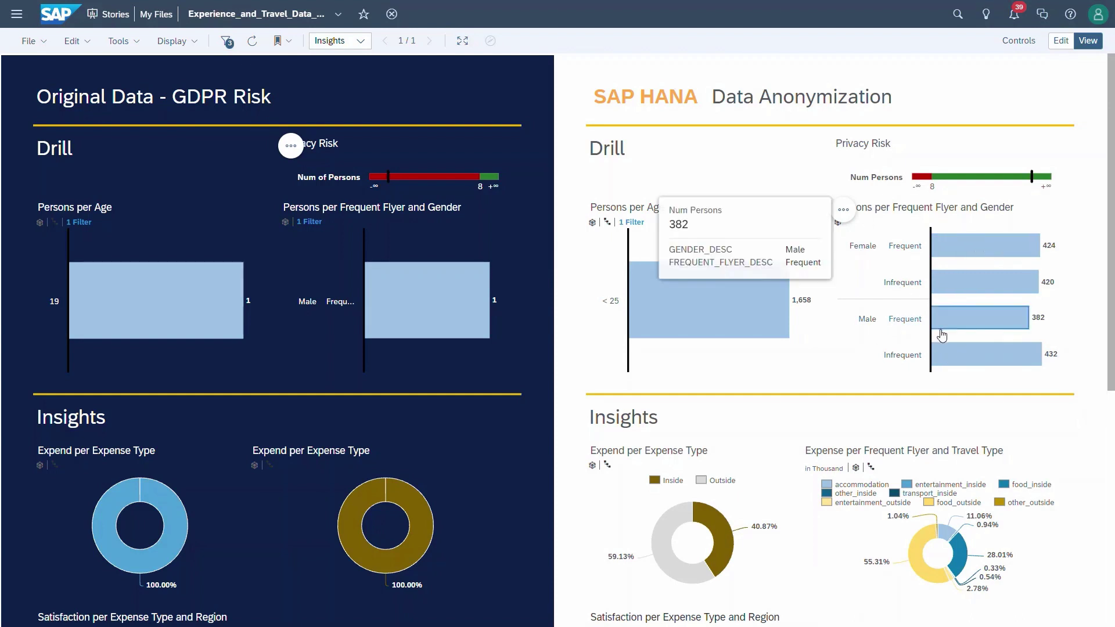
click(958, 322)
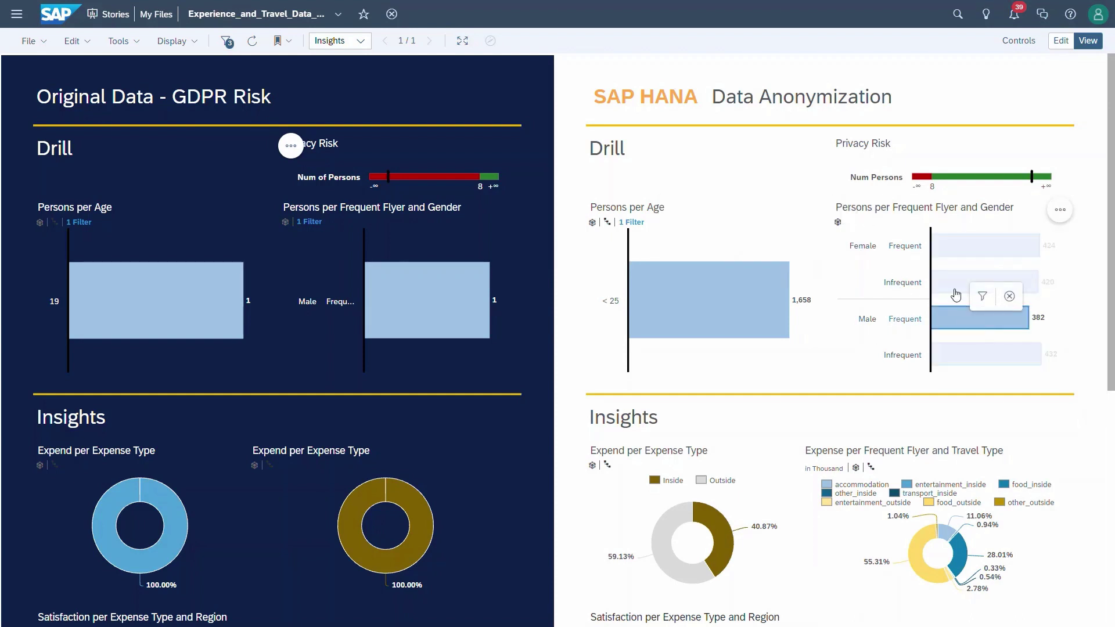
mouse_move(974, 326)
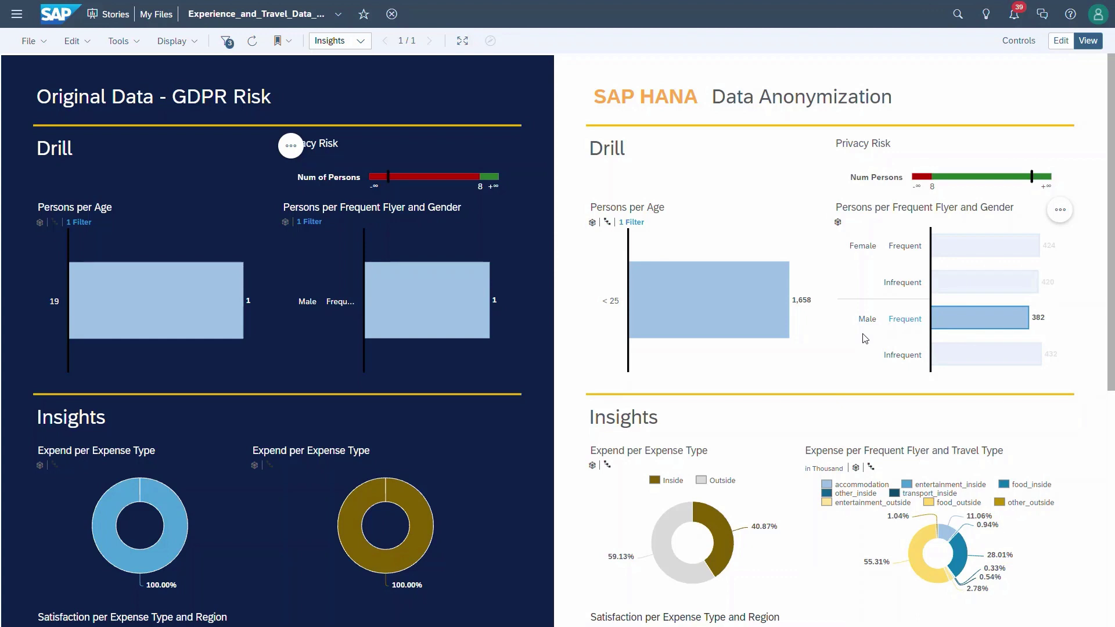
click(827, 363)
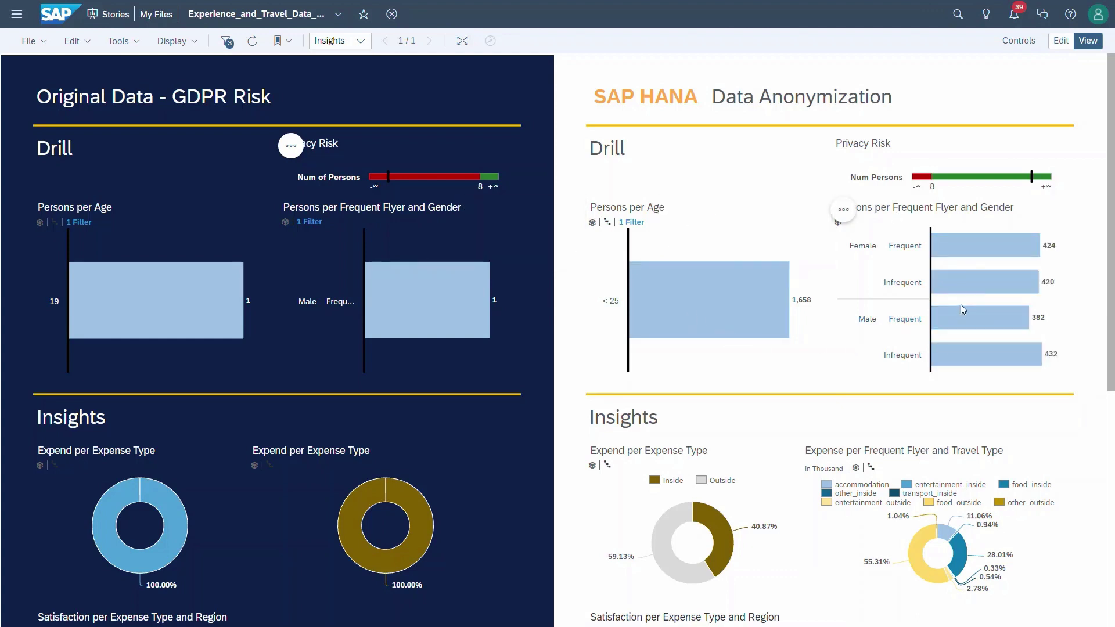
scroll(962, 300, down, 1)
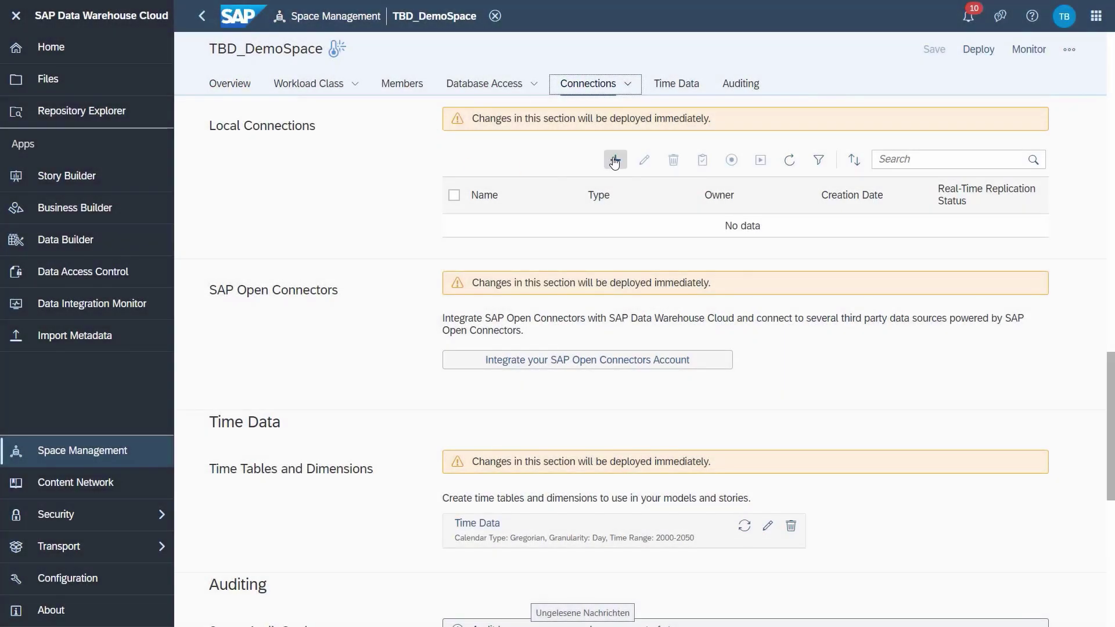
Step: Abandon a new local connection and go to the Data Builder's TBD_DemoSpace files
click(615, 161)
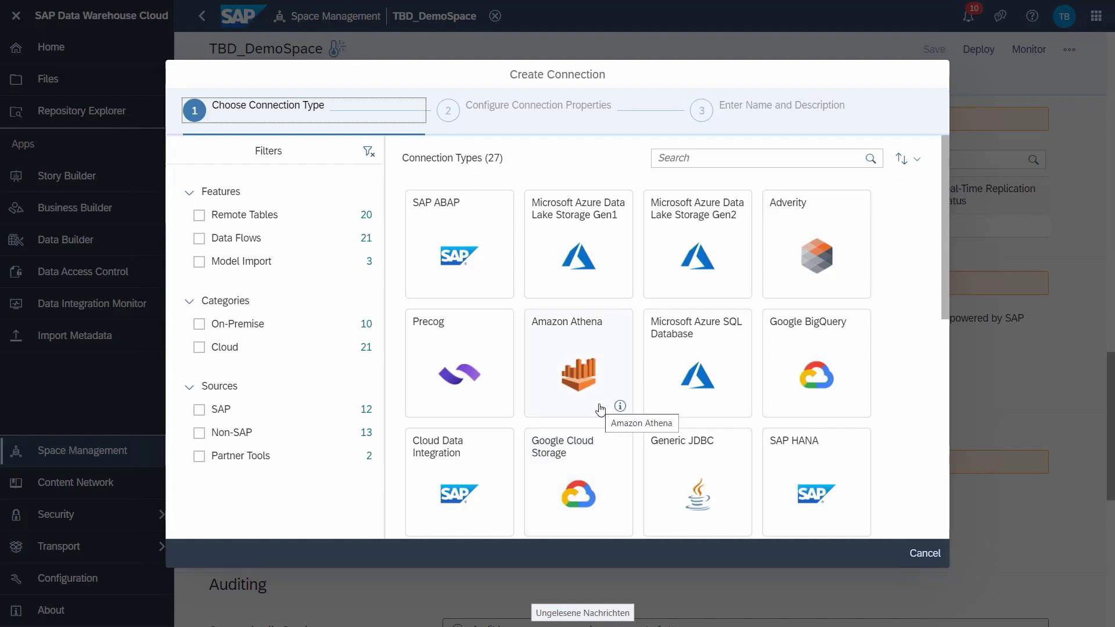
click(928, 555)
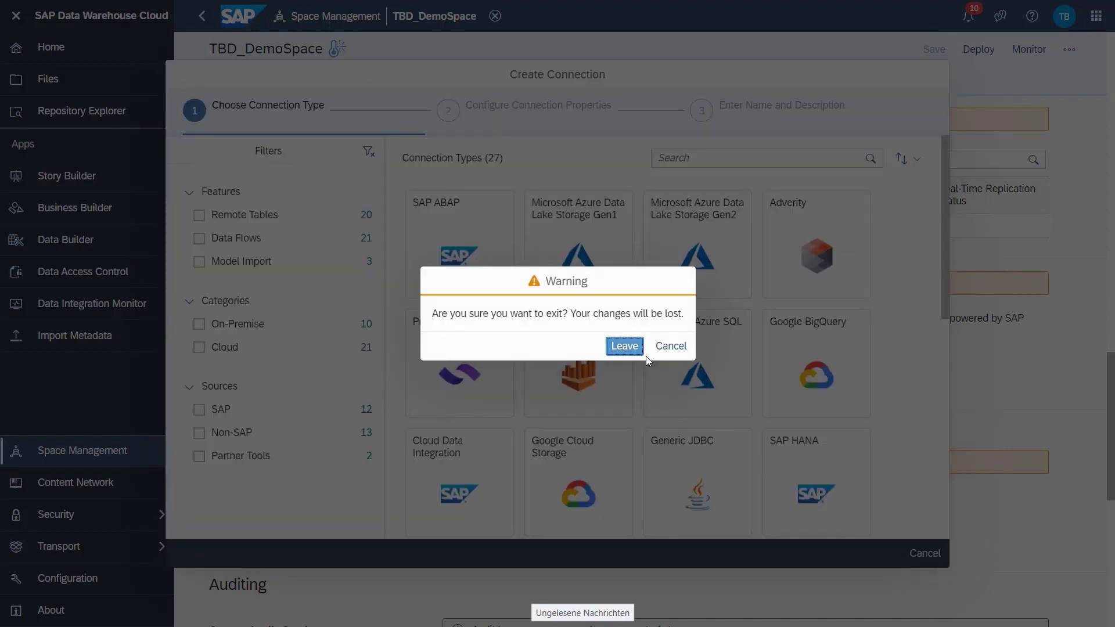
click(624, 346)
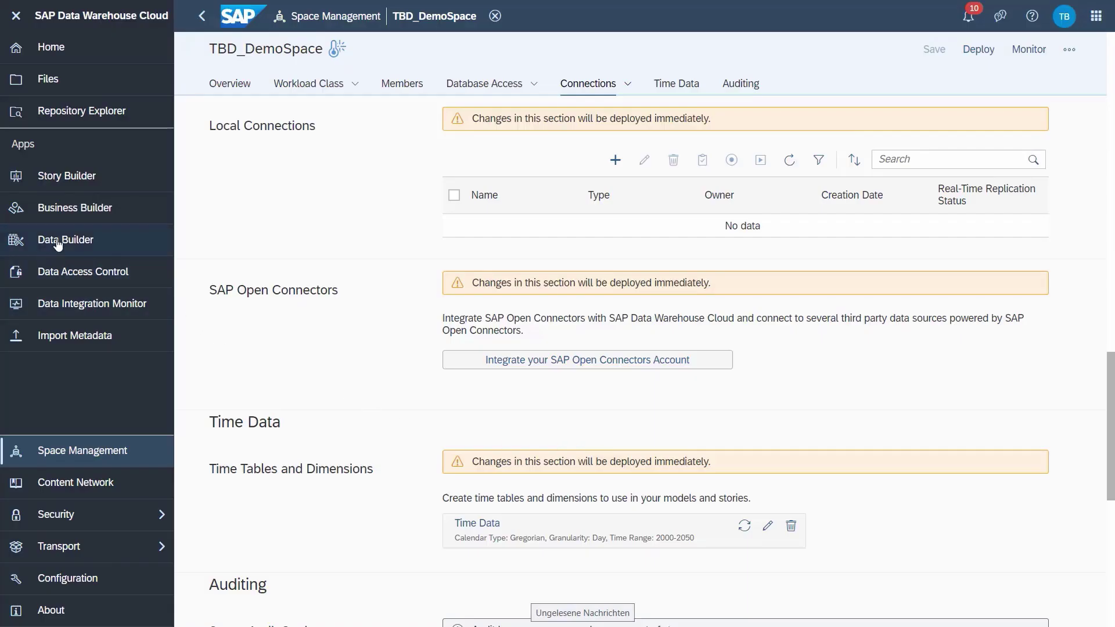
click(58, 244)
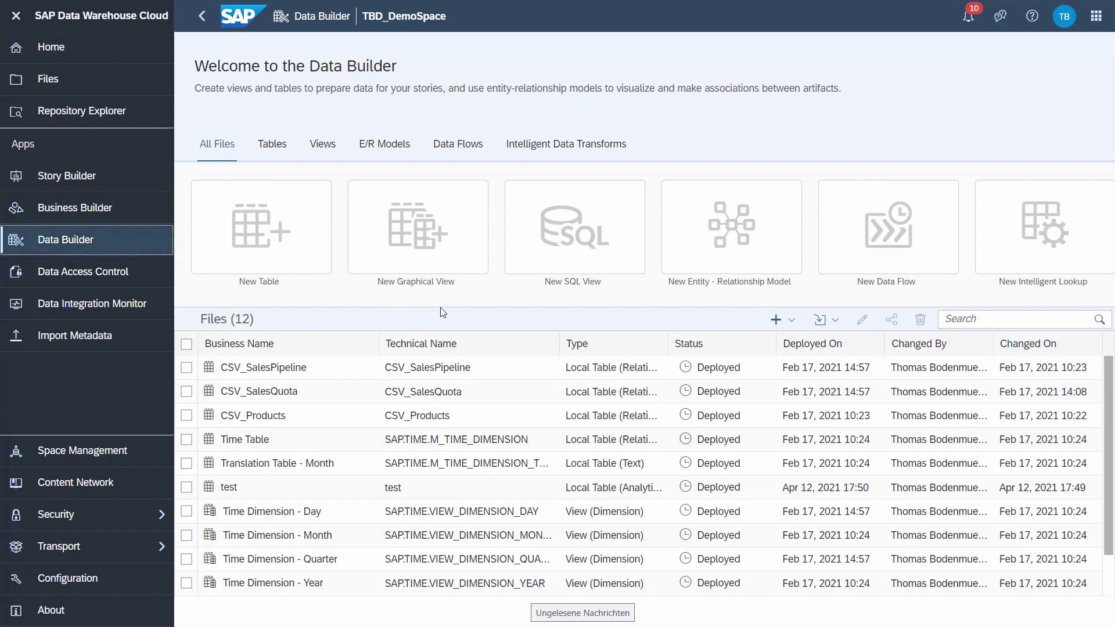
Step: Create graphical View 1 inner-joining CSV_Products onto CSV_SalesPipeline
click(410, 263)
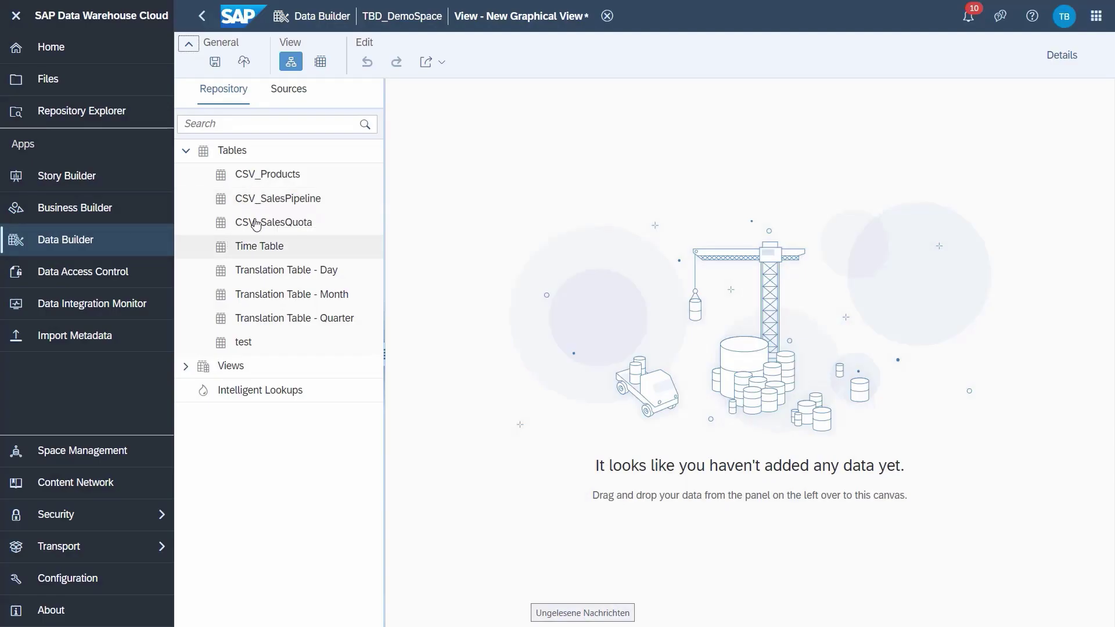
drag(277, 199, 657, 385)
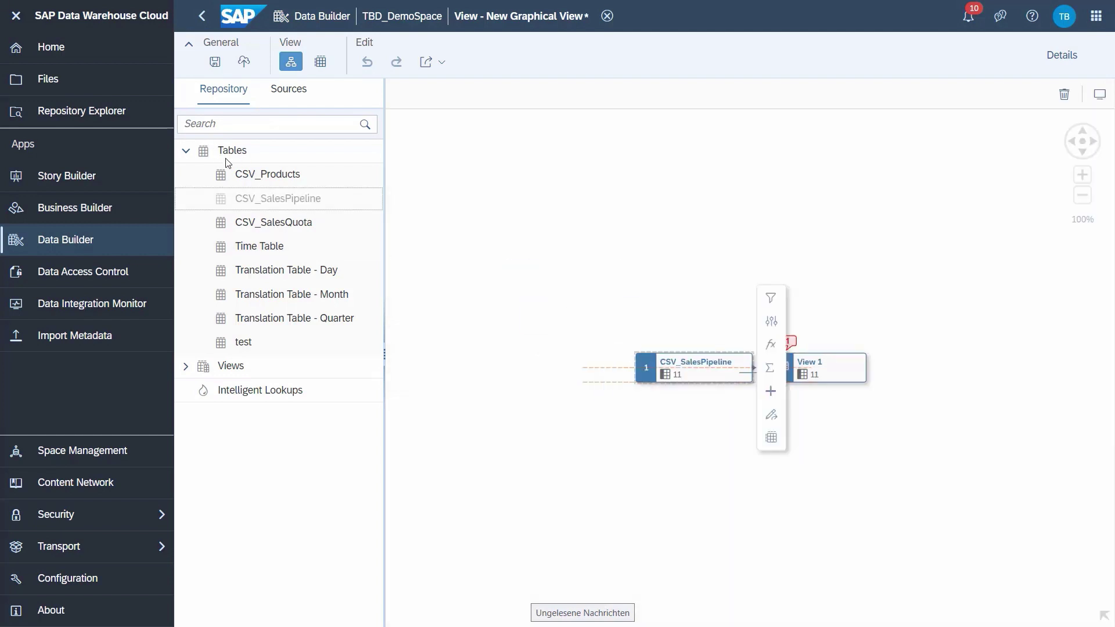
drag(464, 248, 684, 375)
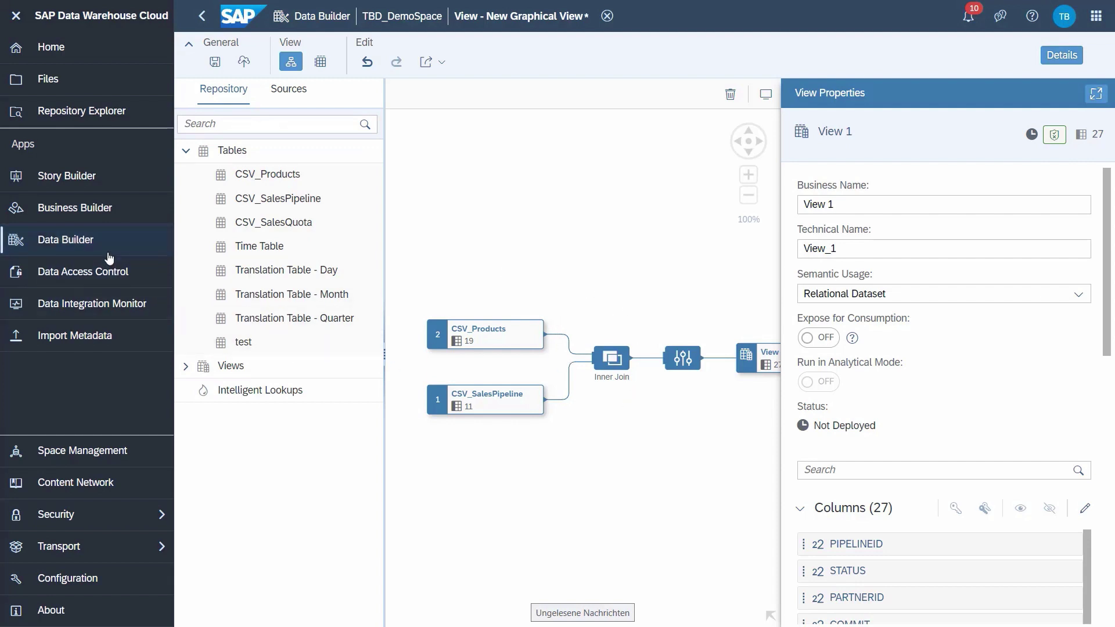
click(61, 211)
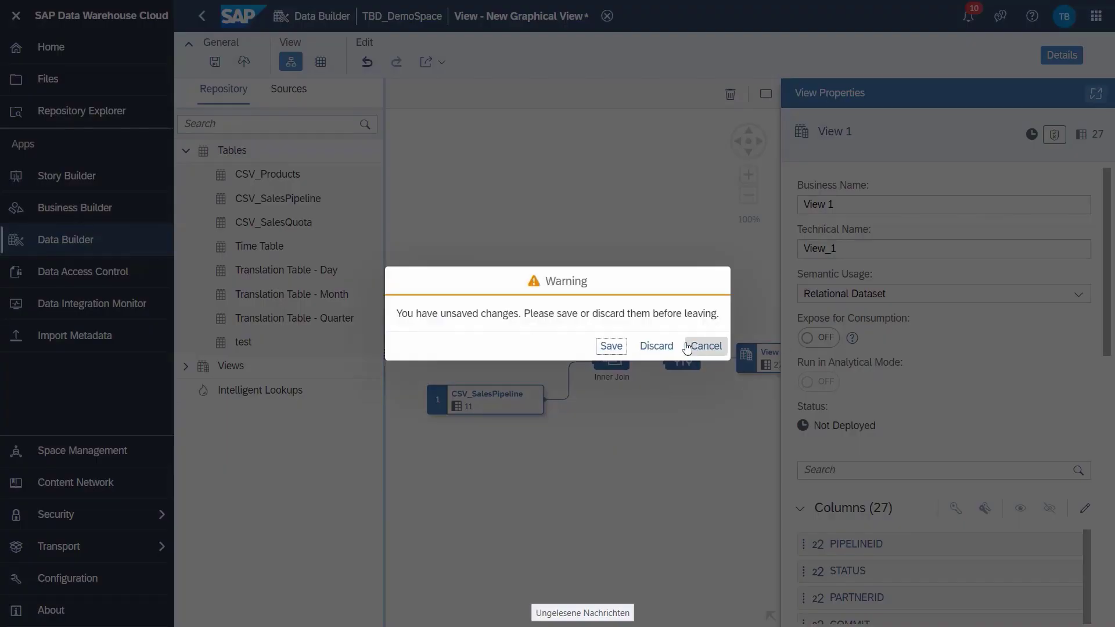
Step: Discard the unsaved View 1 and open the Sales Pipeline Coverage consumption model
click(661, 348)
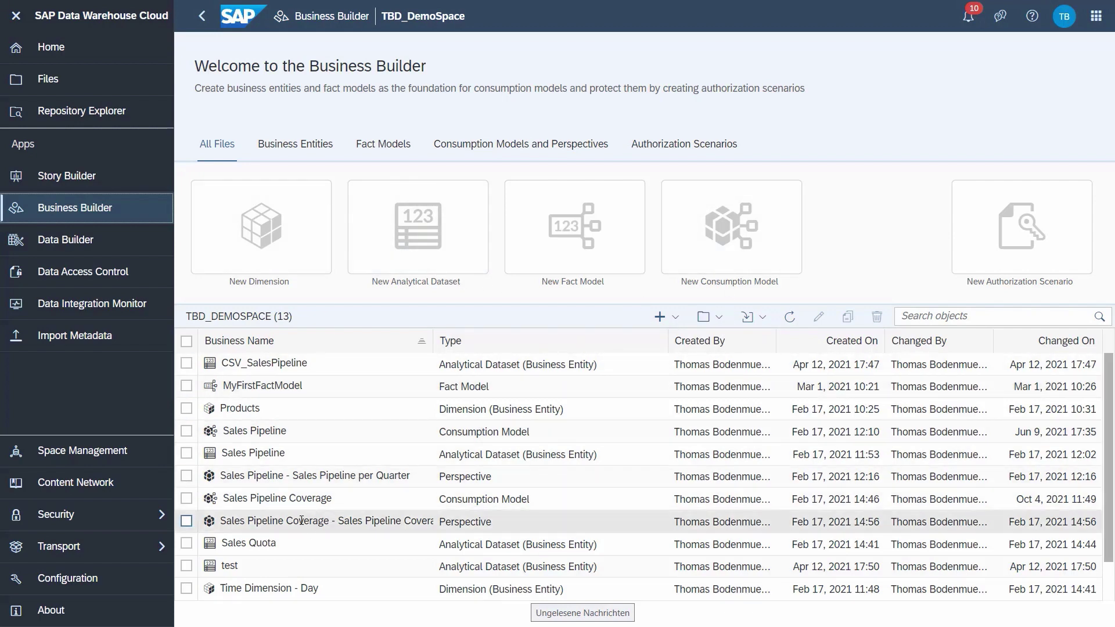
click(253, 497)
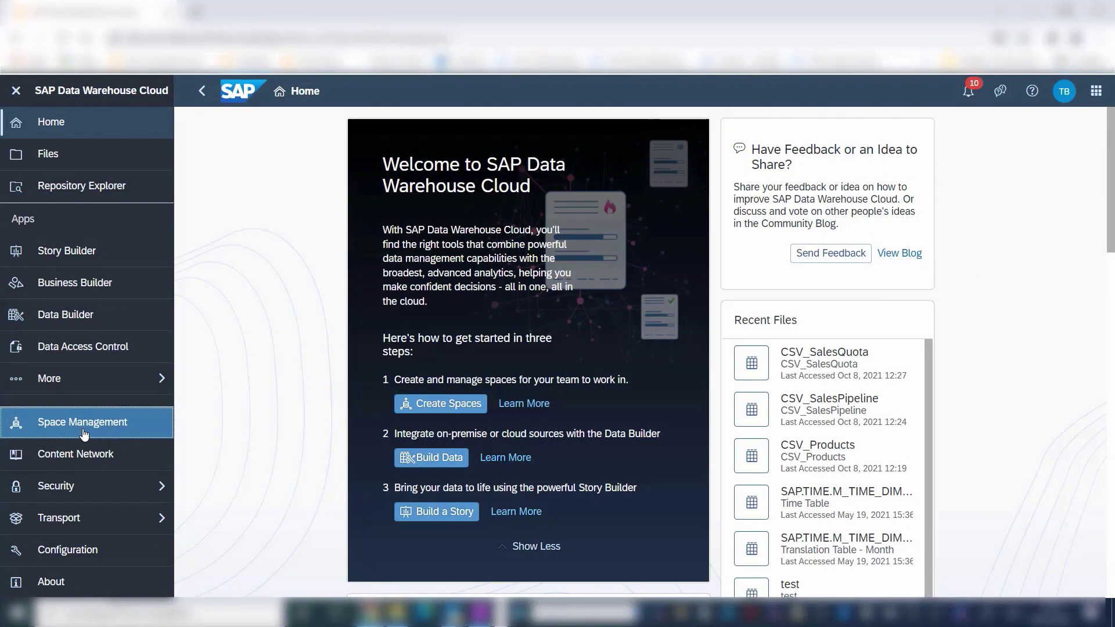
Step: Go from the spaces overview to the Data Builder and open the TBD_DemoSpace space
click(84, 424)
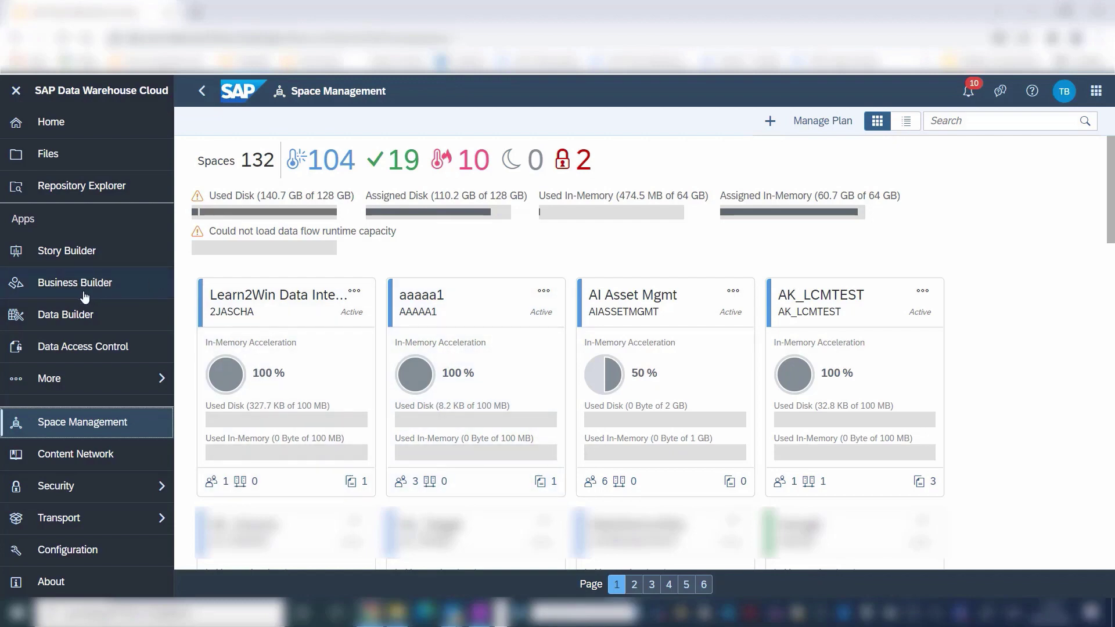
click(55, 314)
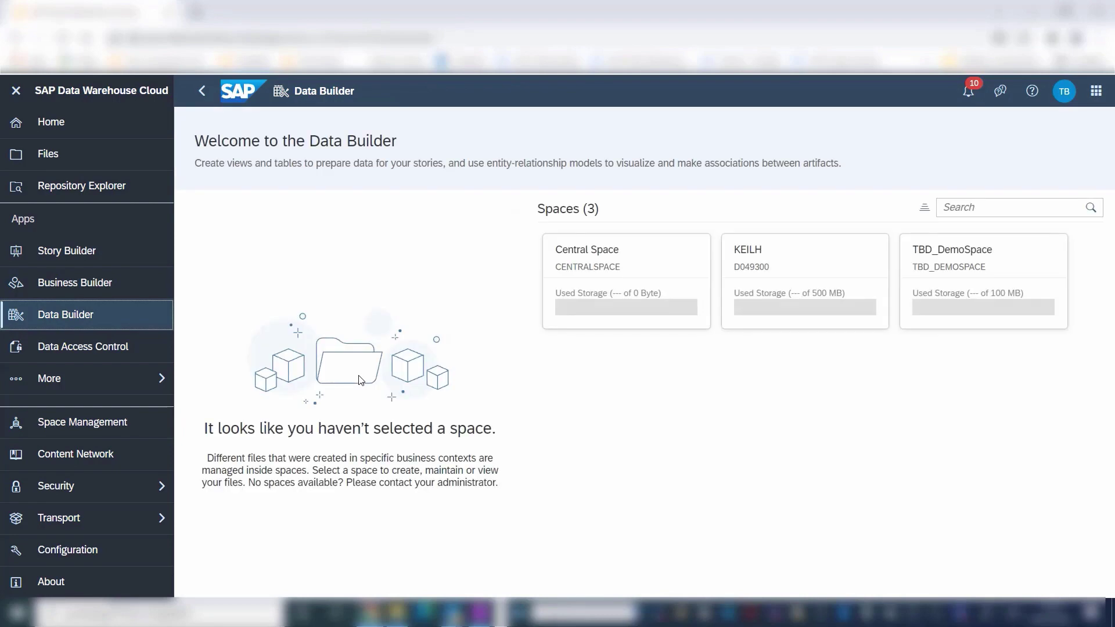
click(965, 283)
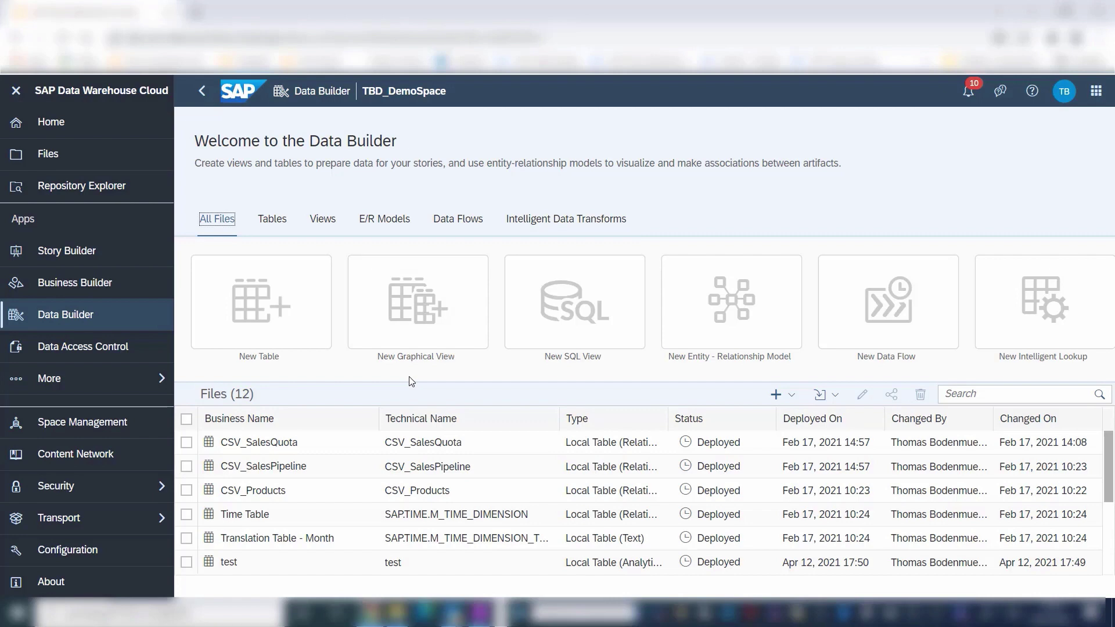
Step: Open CSV_SalesPipeline, cancel sharing it, then leave for the Business Builder discarding unsaved changes
click(308, 466)
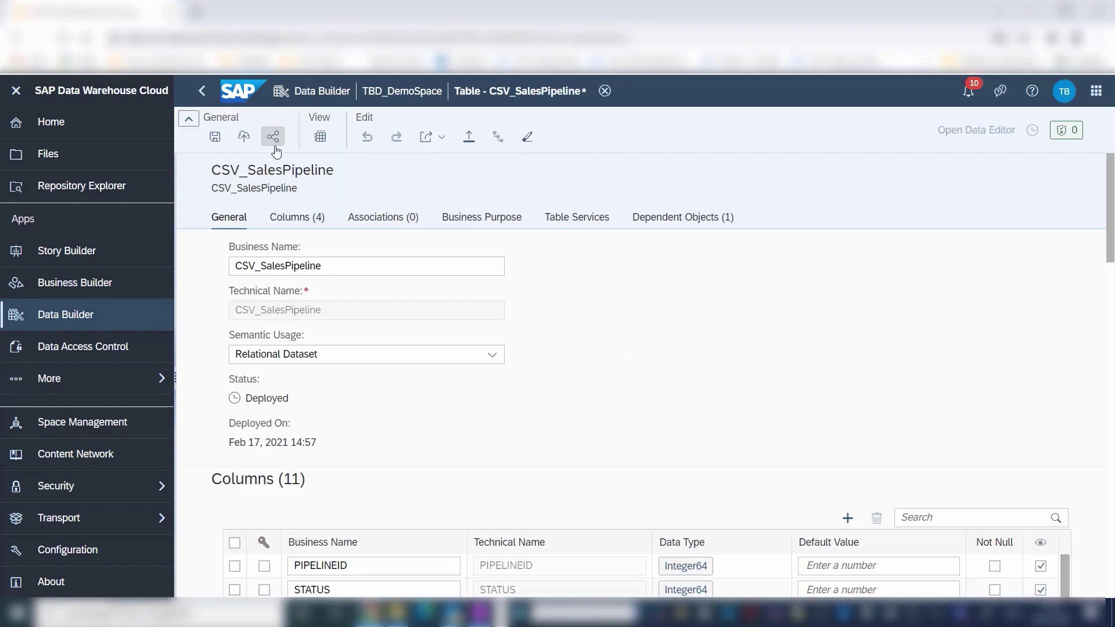
click(273, 138)
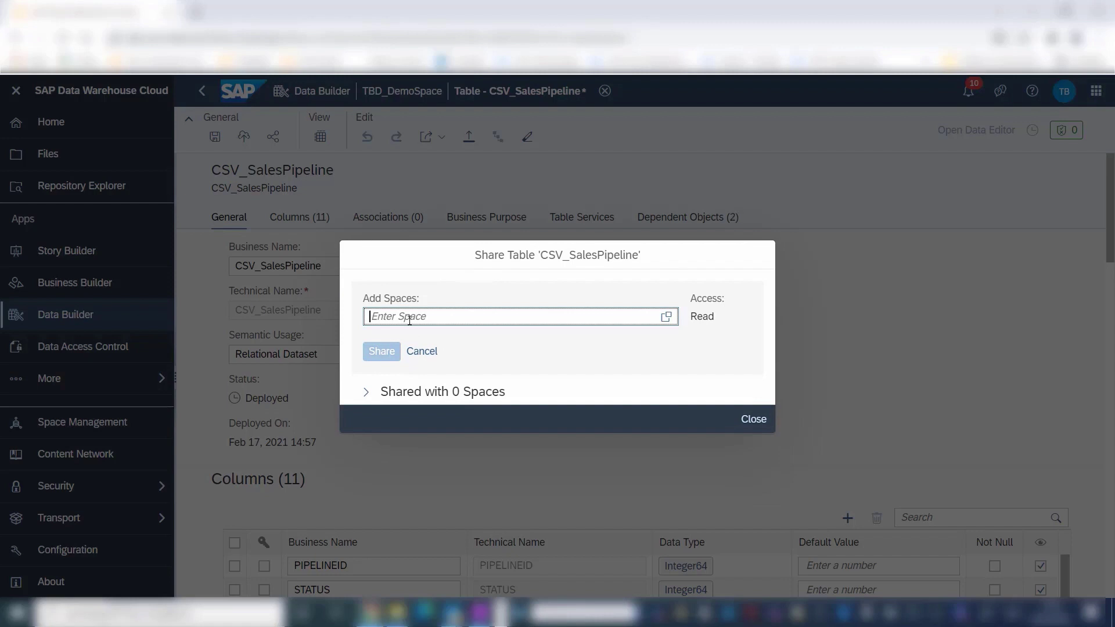
text(centralspace)
key(Escape)
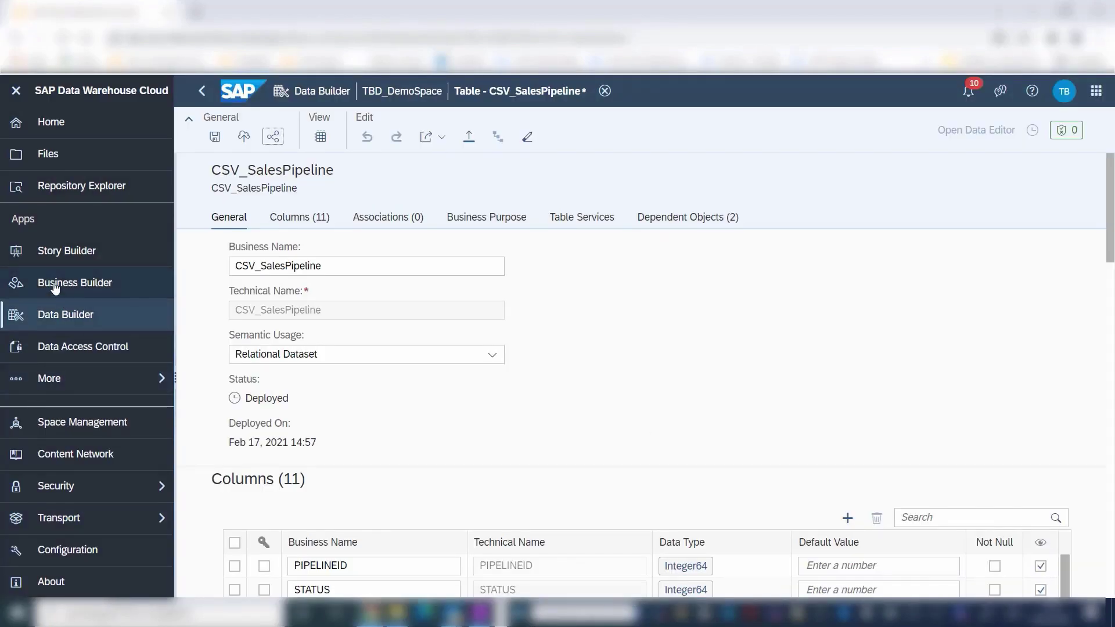
click(55, 286)
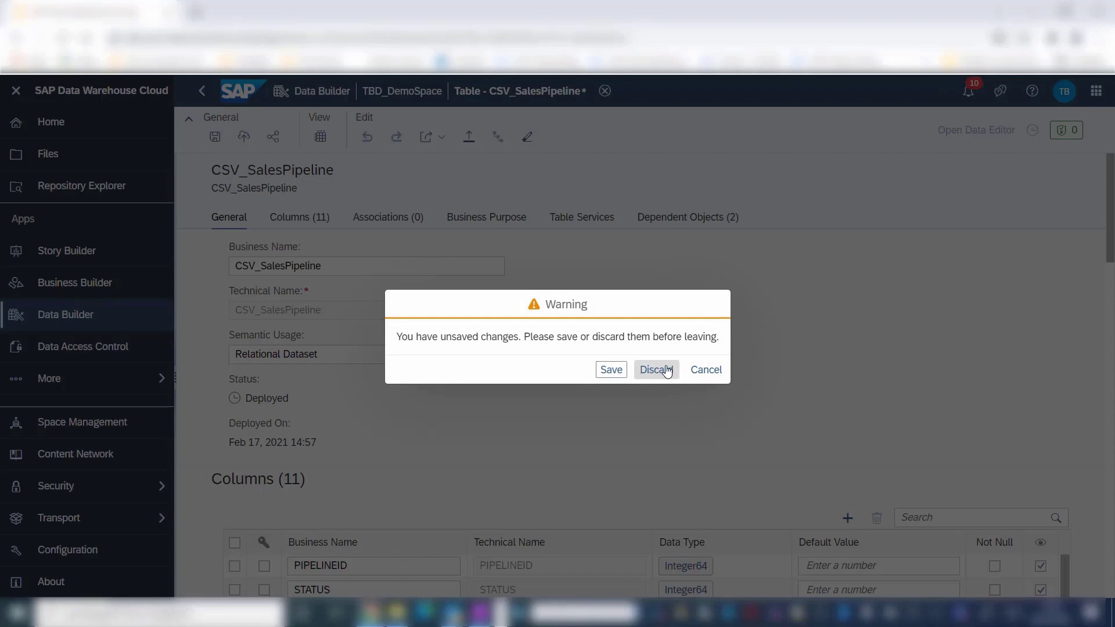
click(667, 372)
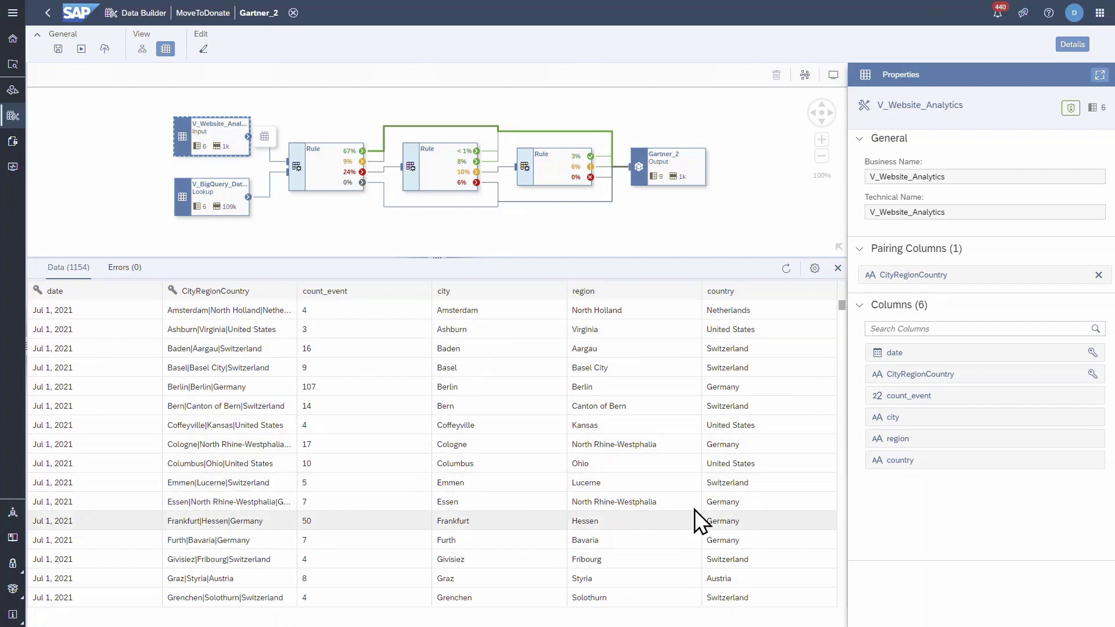
Step: Preview the V_BigQuery_Dataset lookup data in a taller panel, then select the first rule
click(207, 199)
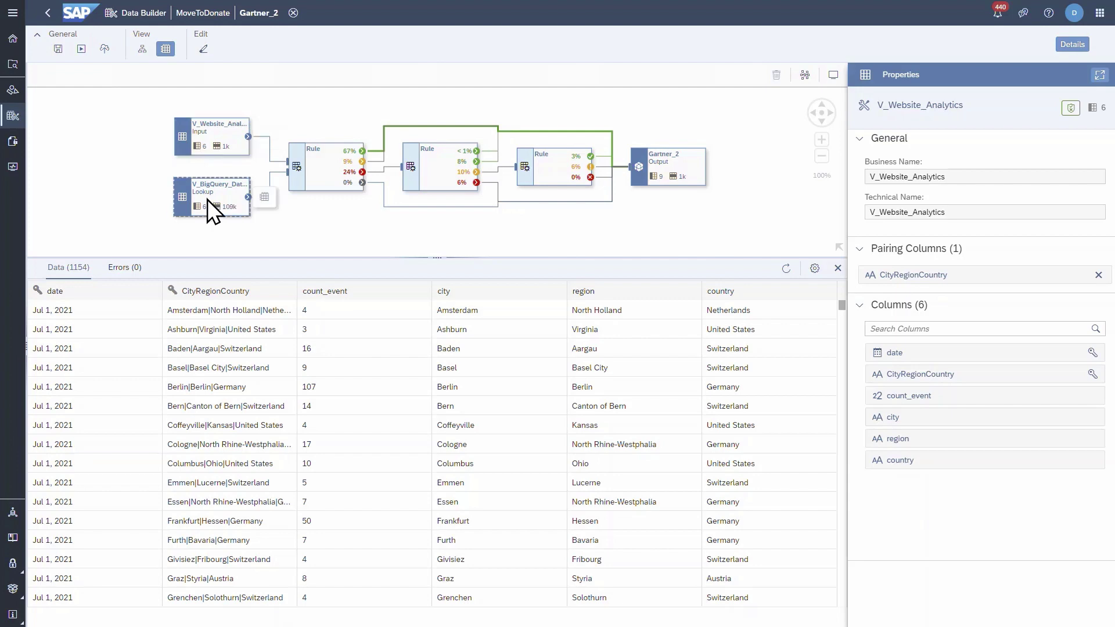
drag(441, 446, 420, 246)
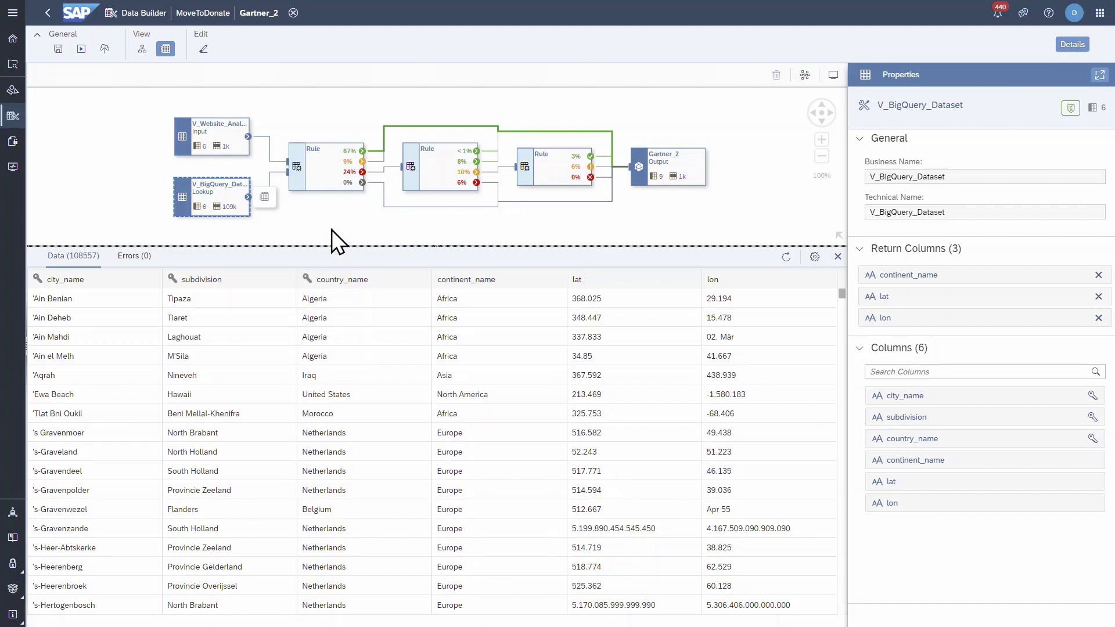
click(315, 170)
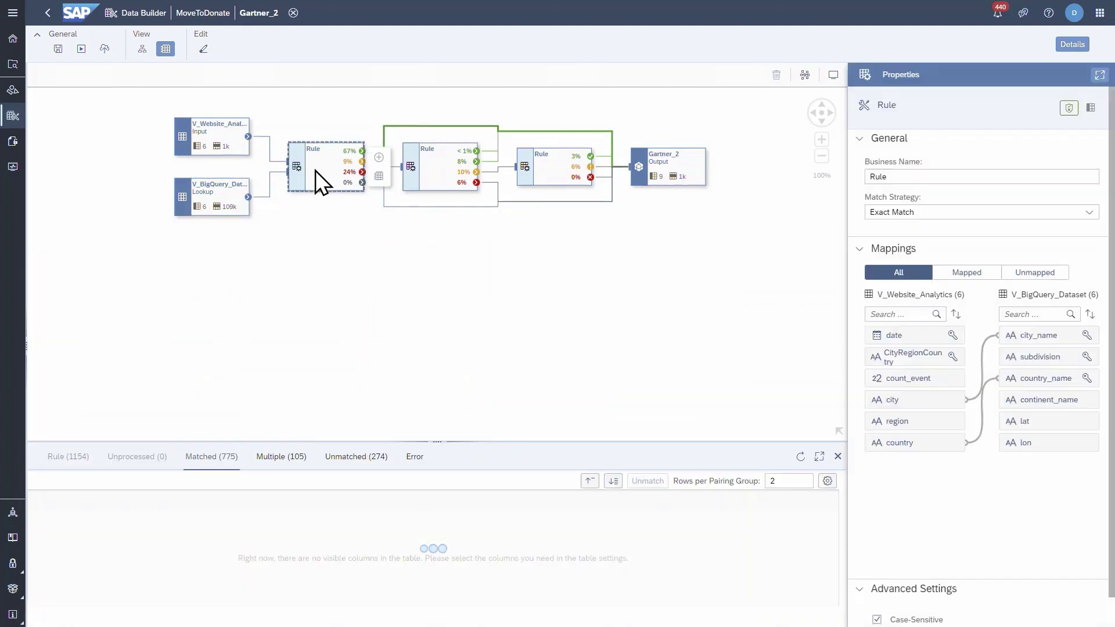
Step: Keep Exact Match as the first rule's strategy and enlarge its matched results table
click(1090, 213)
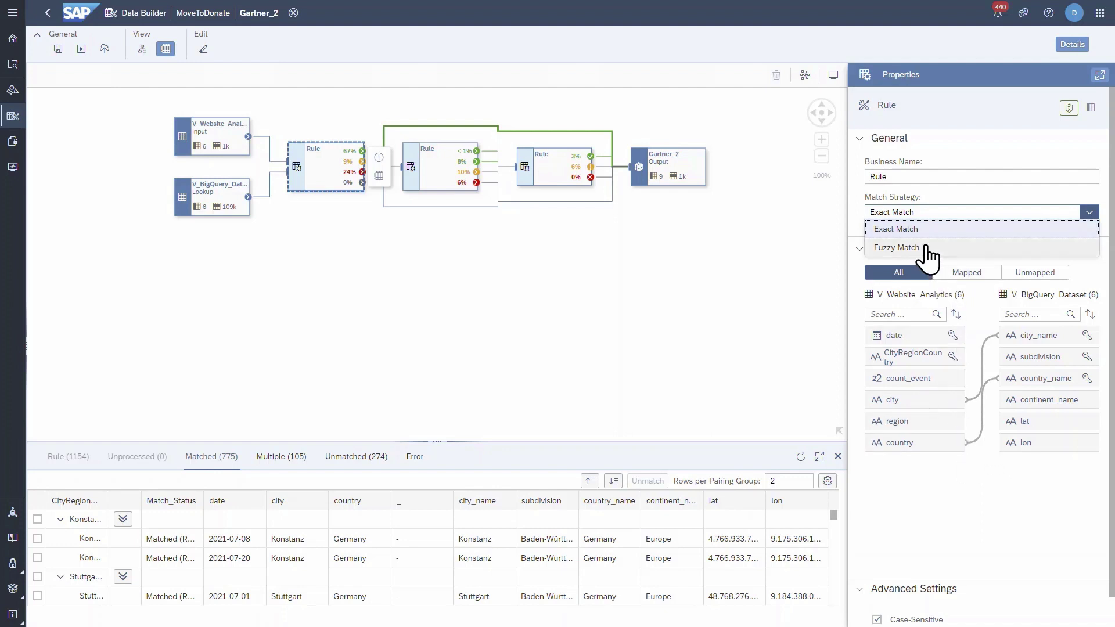
click(575, 268)
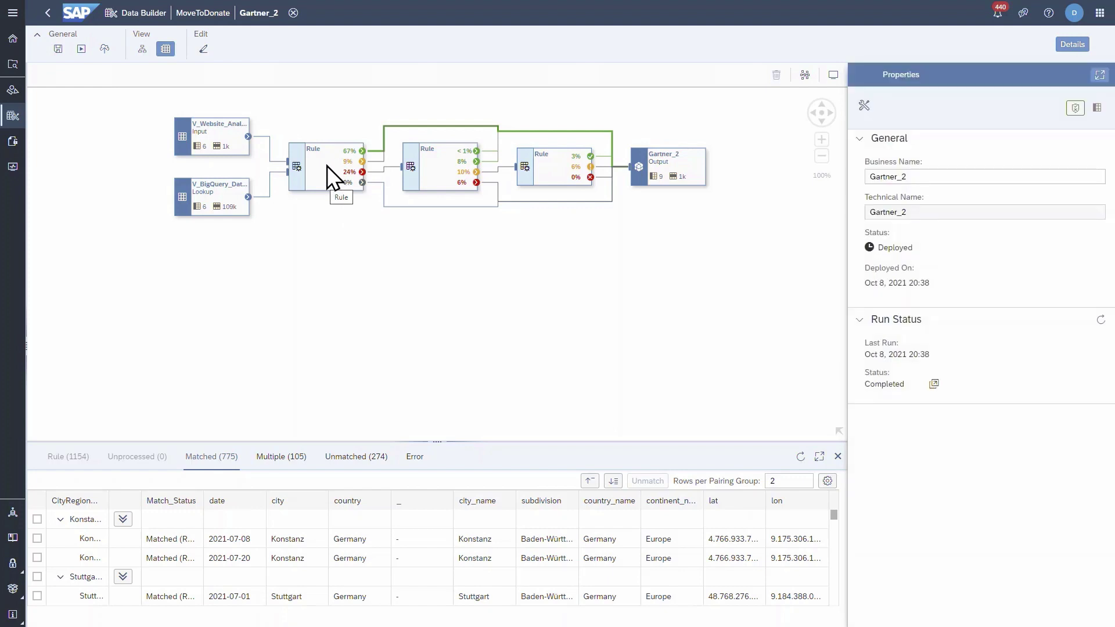
drag(437, 442, 432, 243)
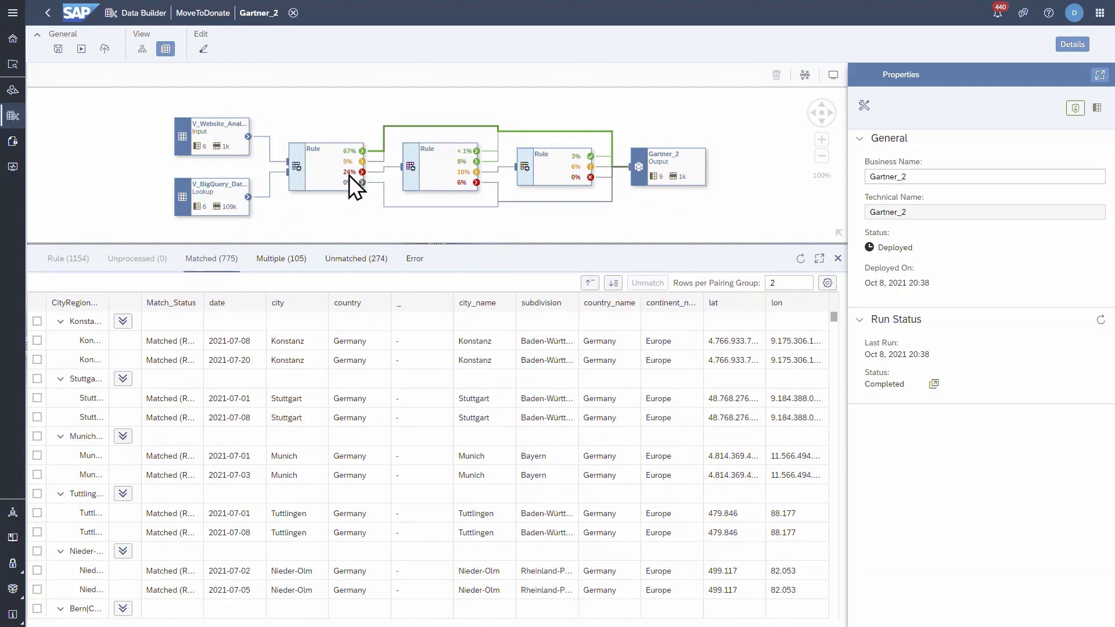
Step: Inspect the second (fuzzy) and third rules' results, then select the Gartner_2 output node
click(447, 164)
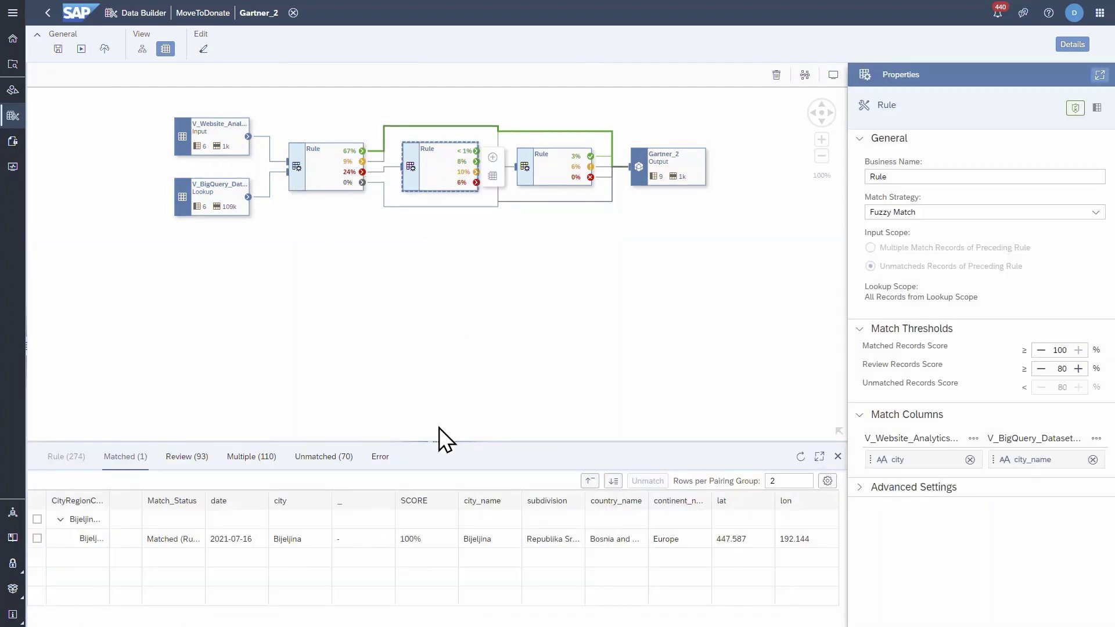
drag(436, 434, 441, 272)
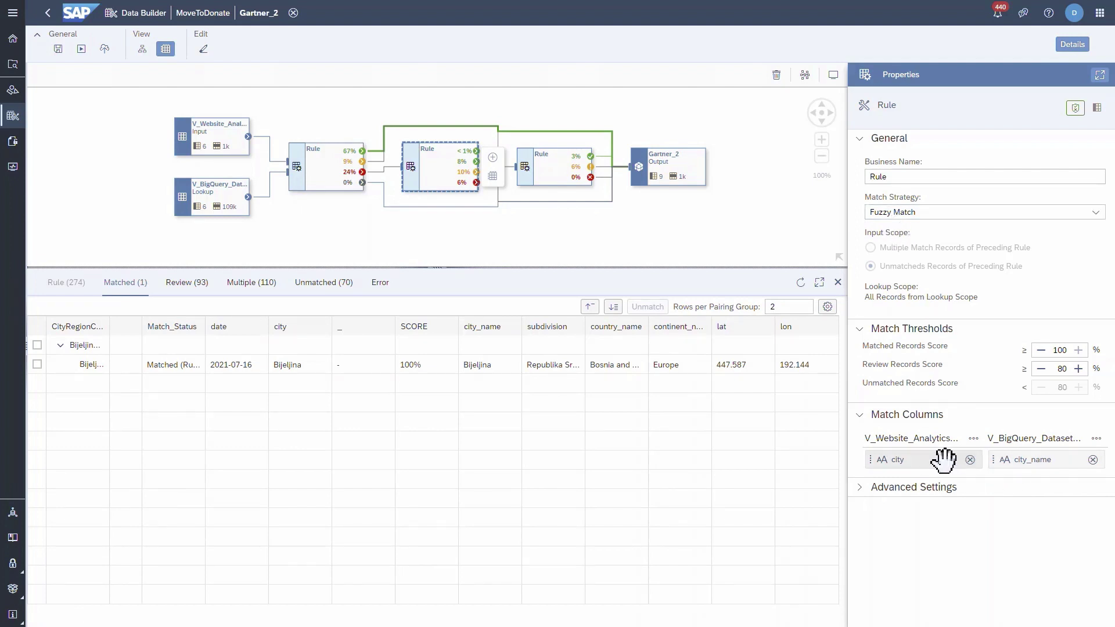
click(558, 175)
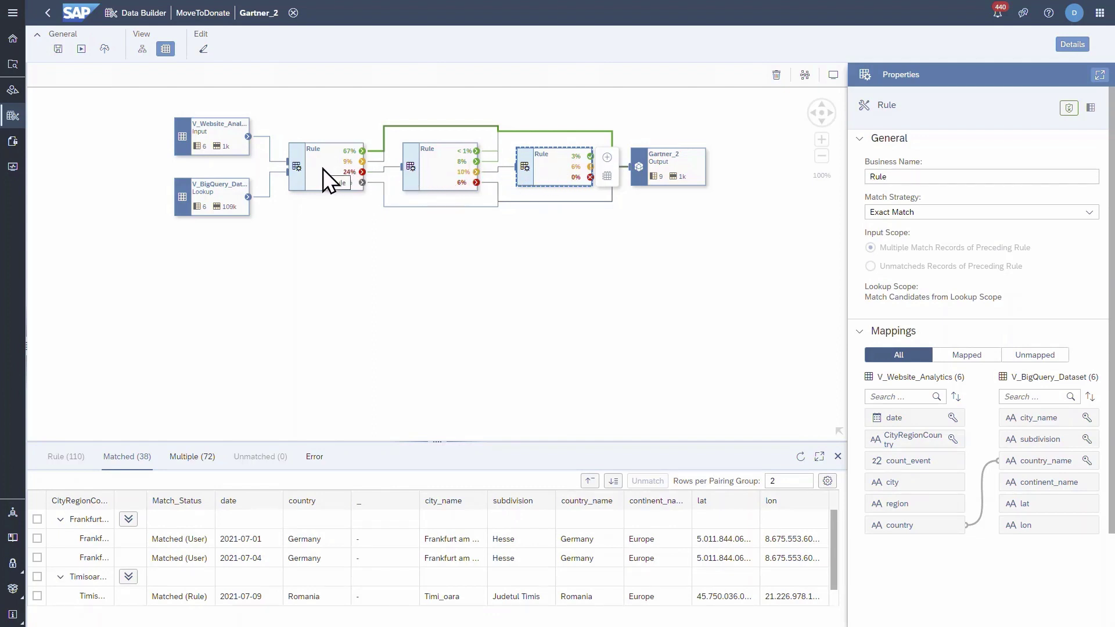
click(665, 168)
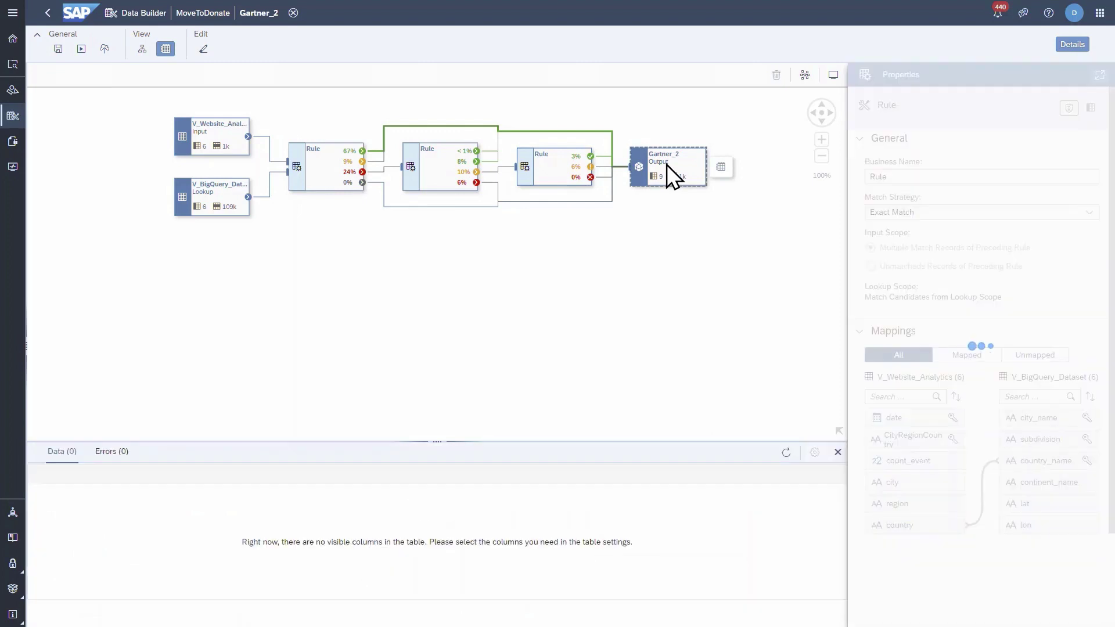
Step: Enlarge the Gartner_2 output preview to its 1154 rows and open continent_name's column options
drag(430, 443, 465, 271)
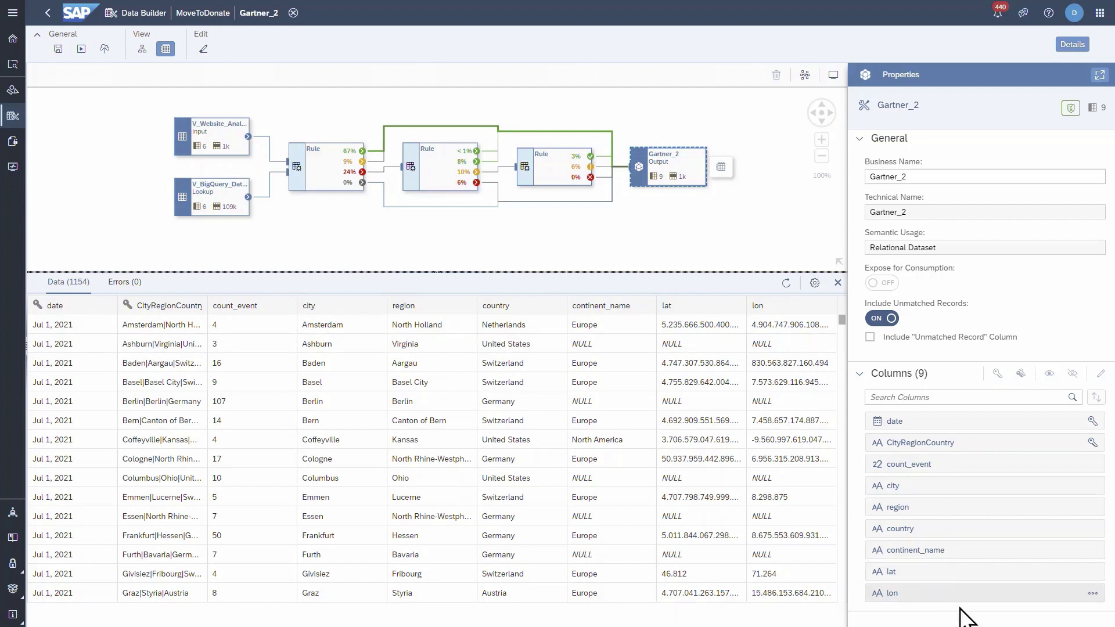
click(1092, 551)
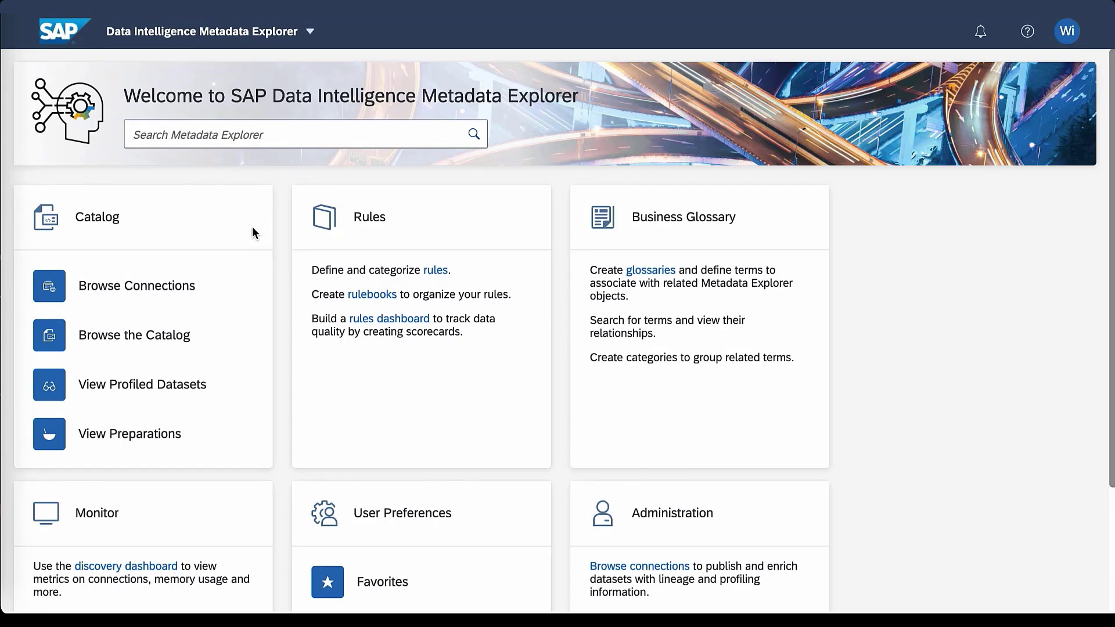
Step: Search the catalog for 'turrbines' and open the fact sheet for Turbines Sensor IoT Data.csv
click(121, 333)
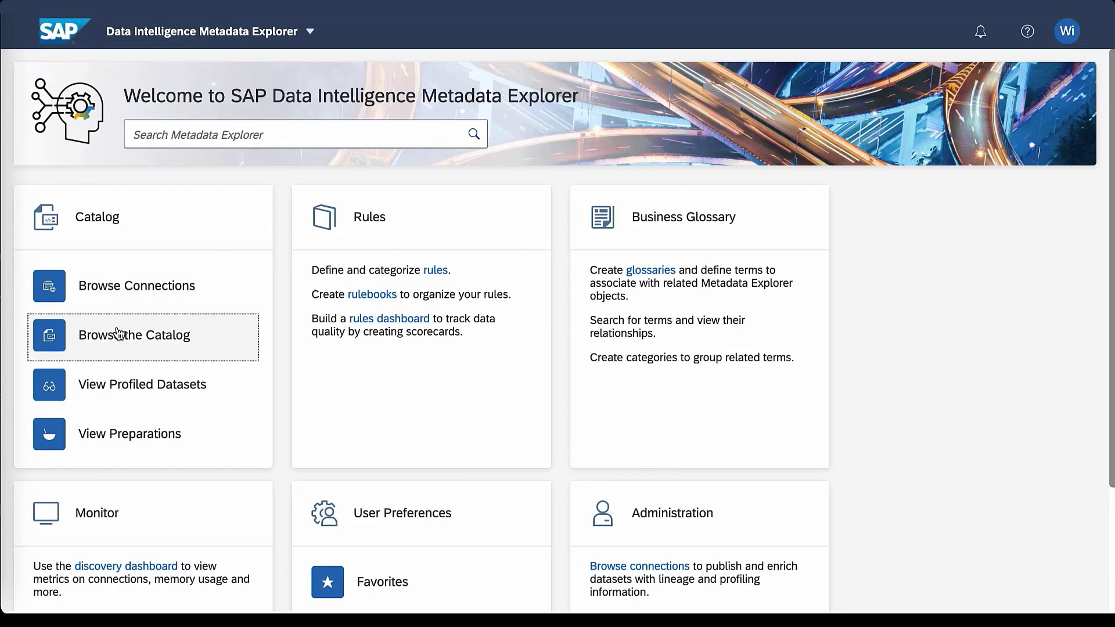
click(842, 129)
text(tur)
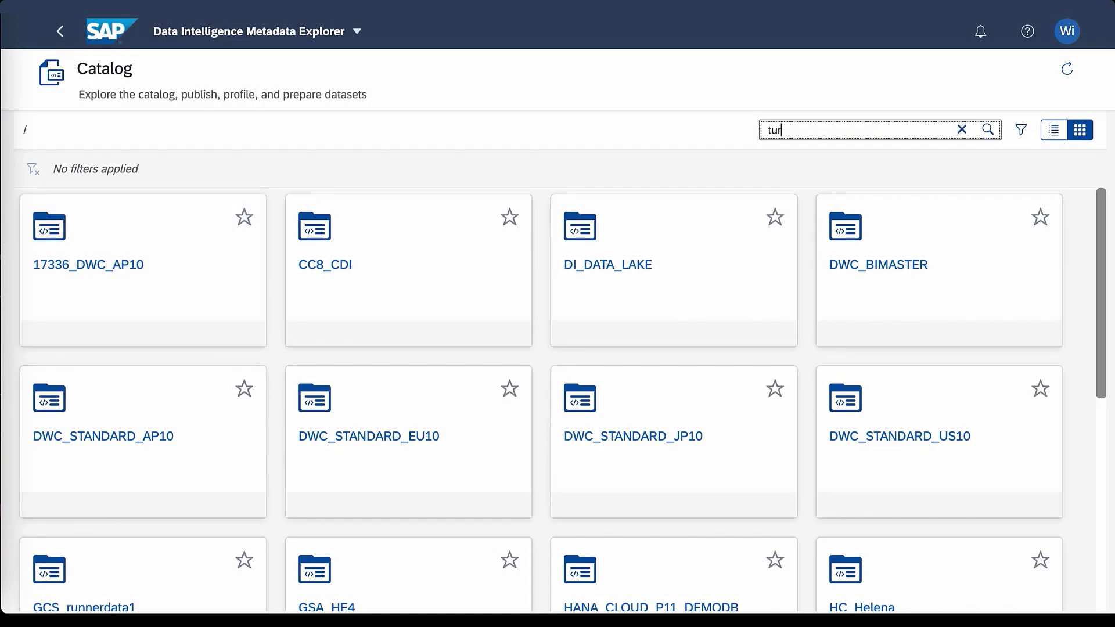
text(r)
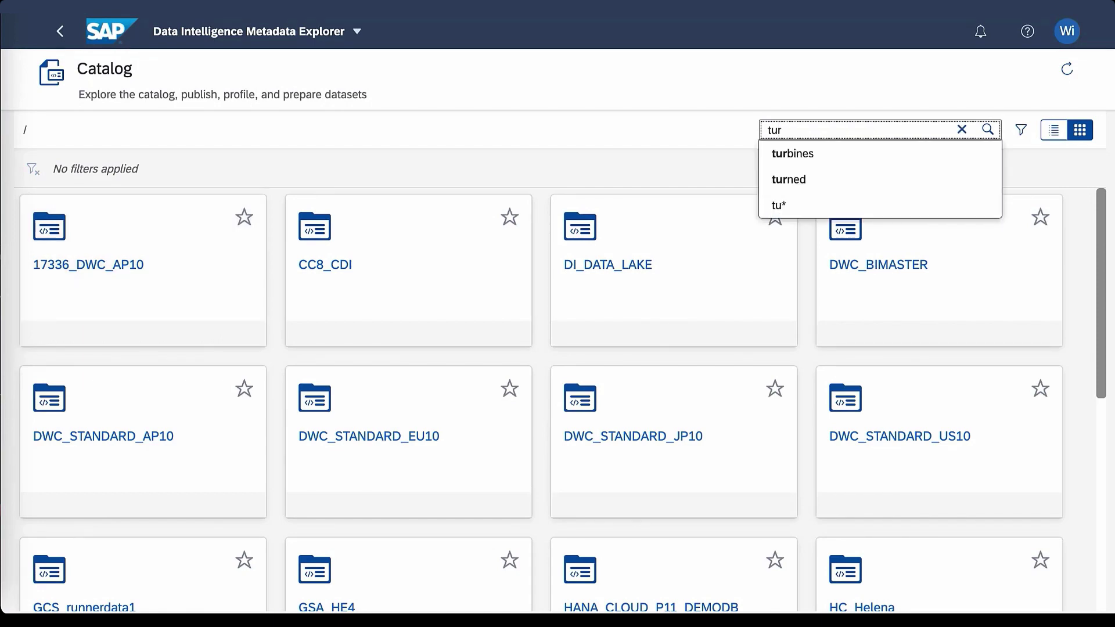
text(bines)
key(Return)
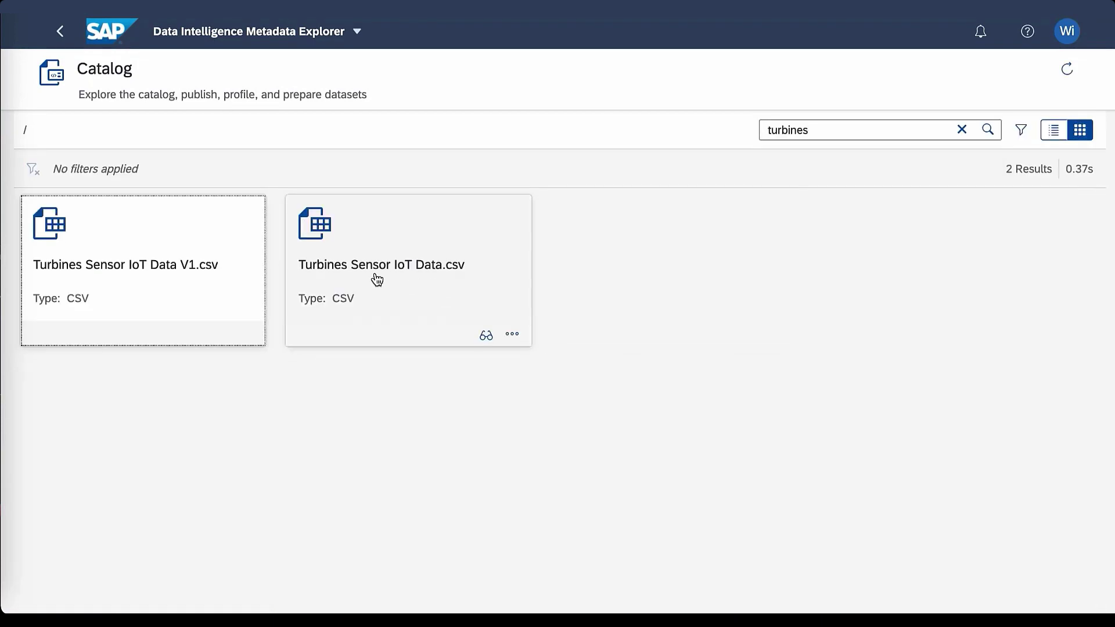
click(376, 280)
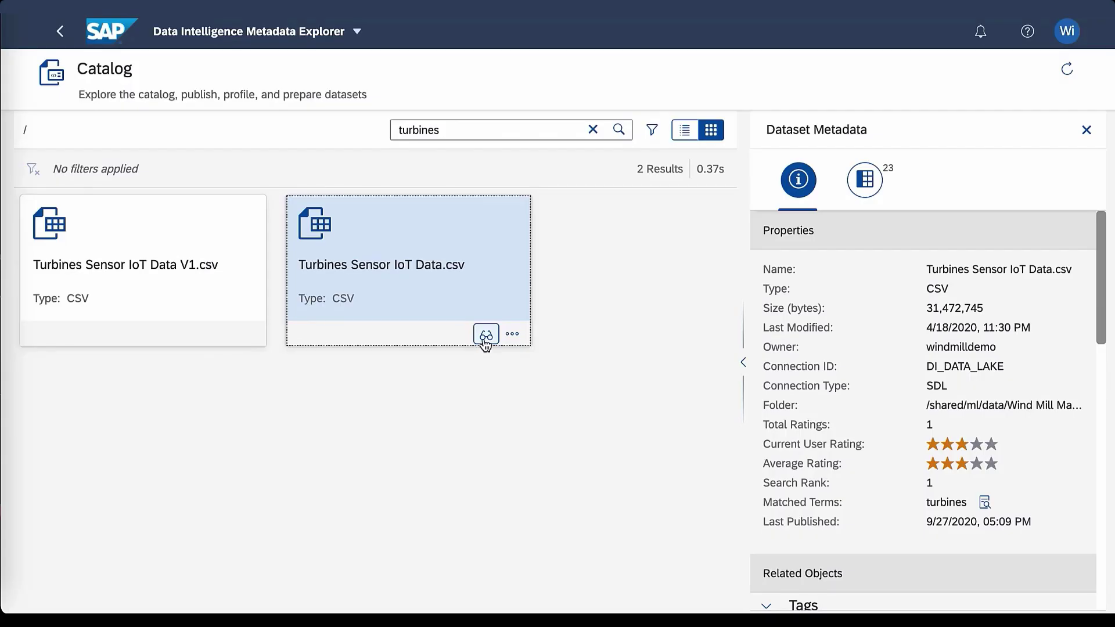
click(486, 336)
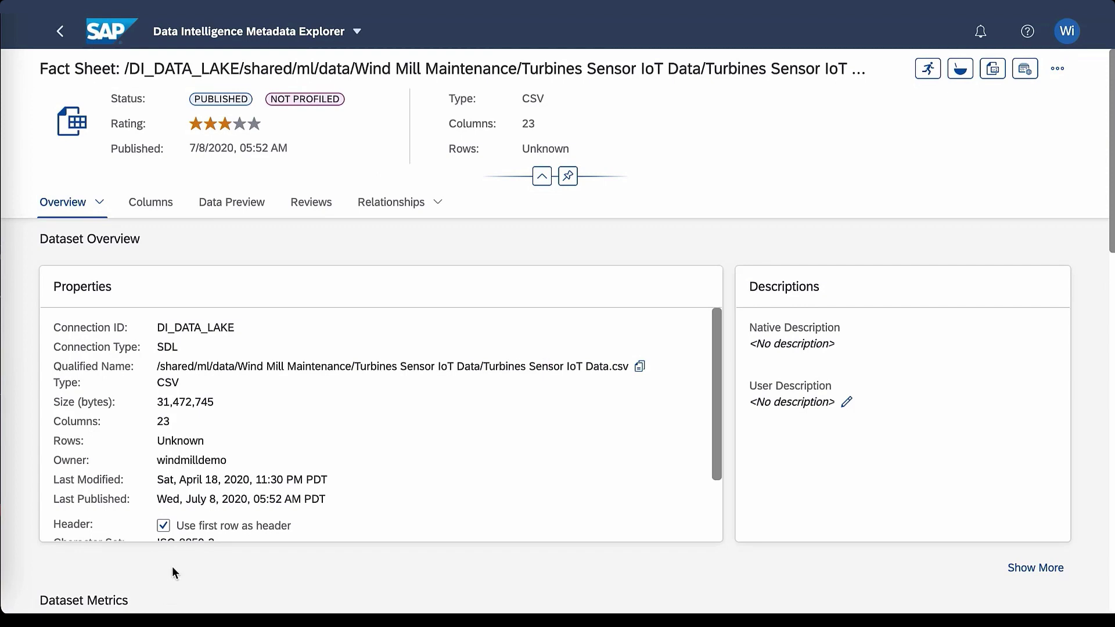
scroll(172, 568, down, 5)
scroll(172, 566, down, 2)
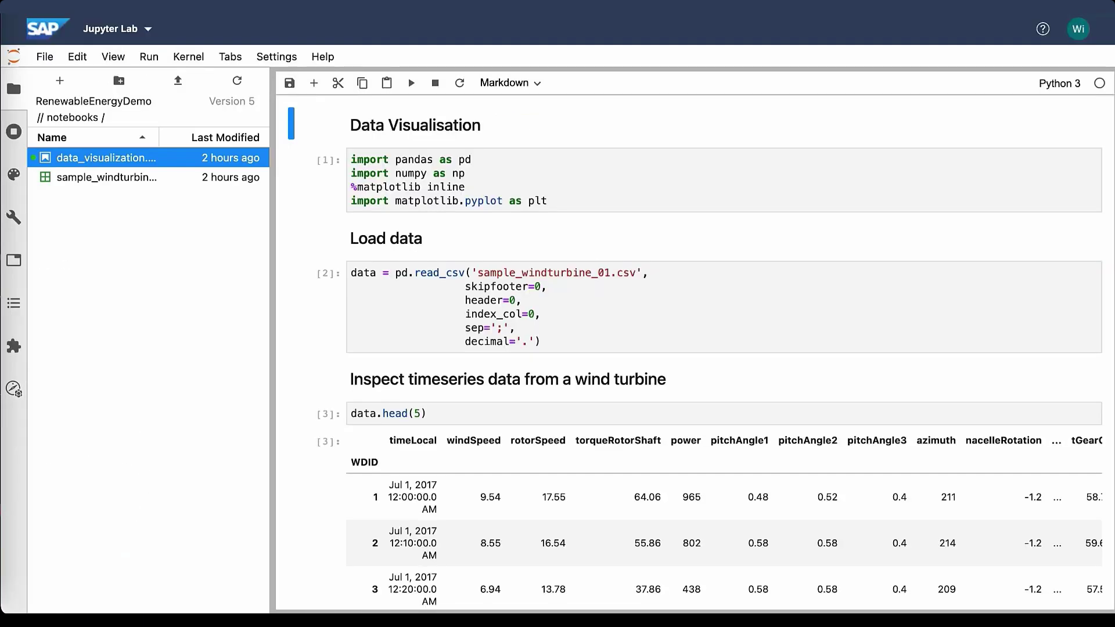
scroll(325, 243, down, 5)
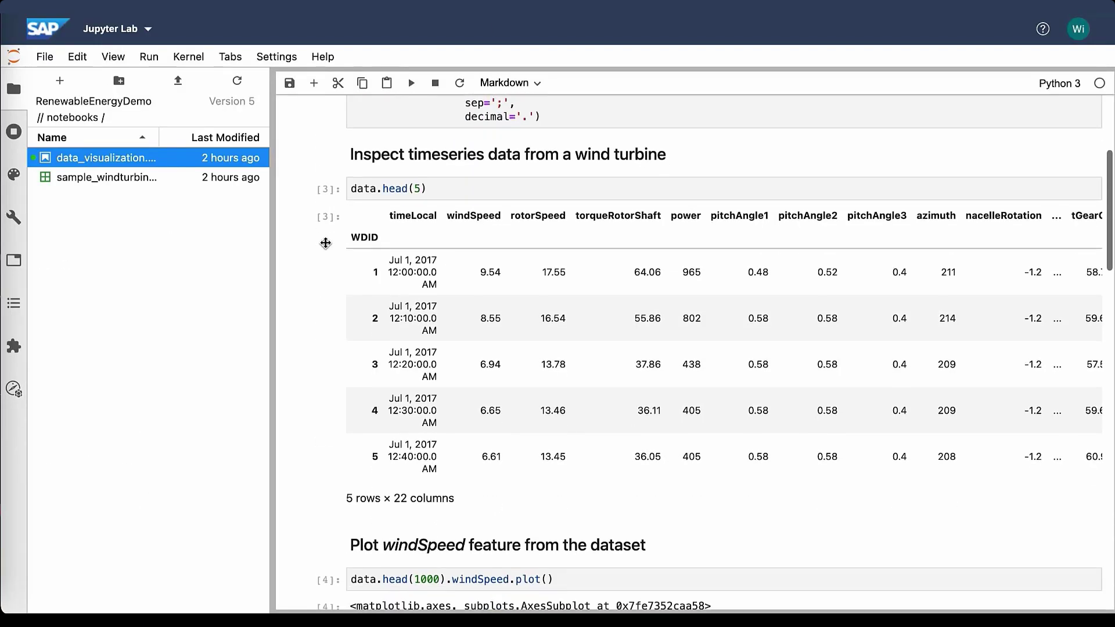
scroll(325, 243, down, 7)
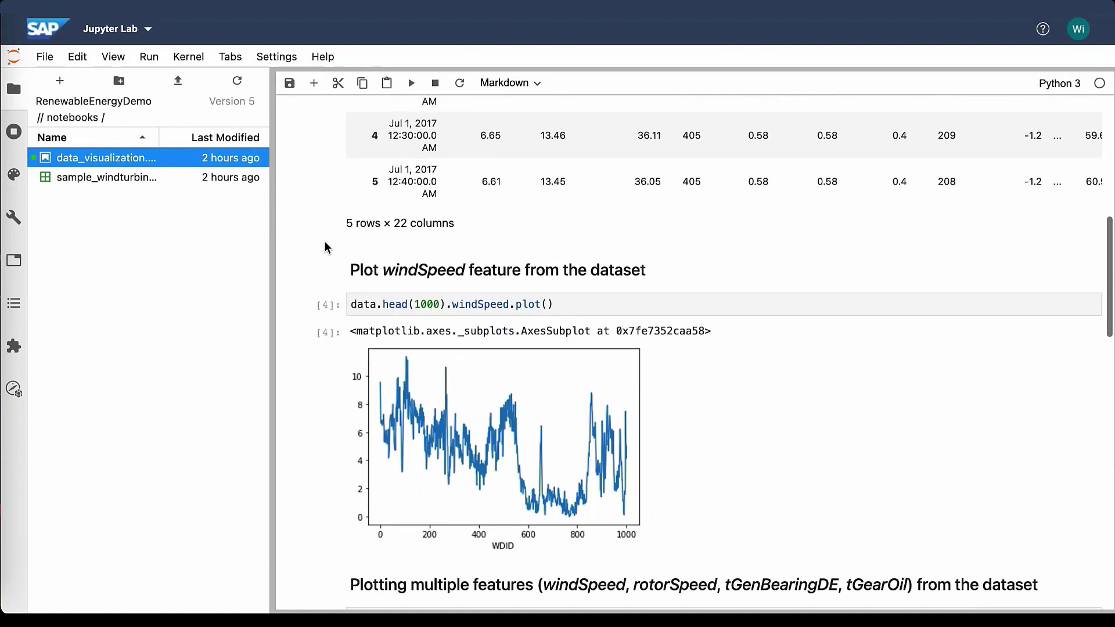
scroll(326, 247, down, 9)
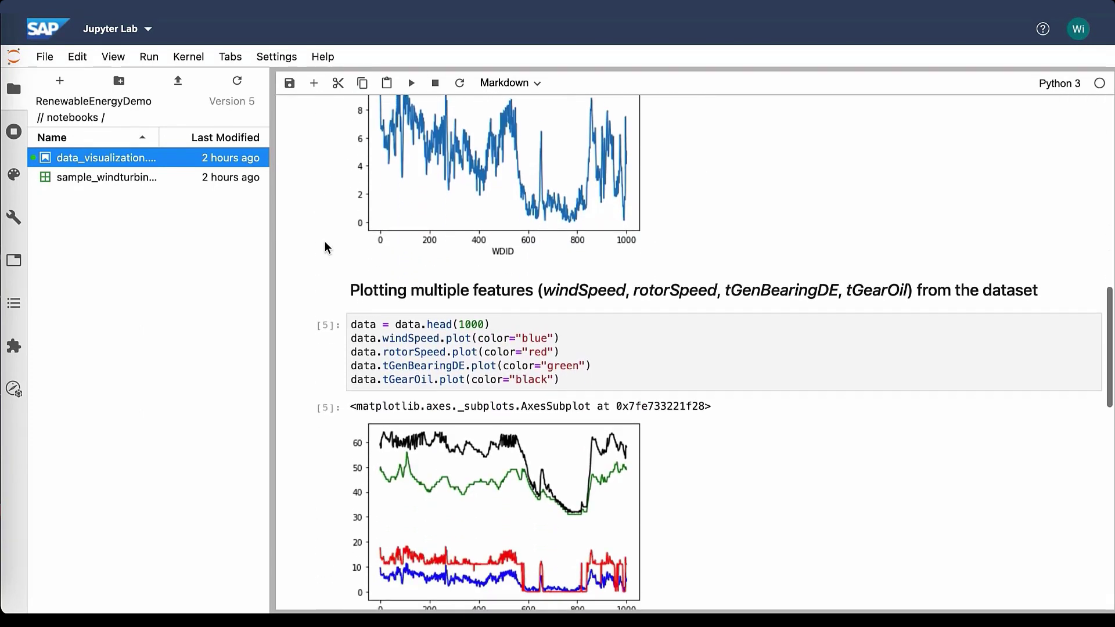
scroll(325, 247, down, 3)
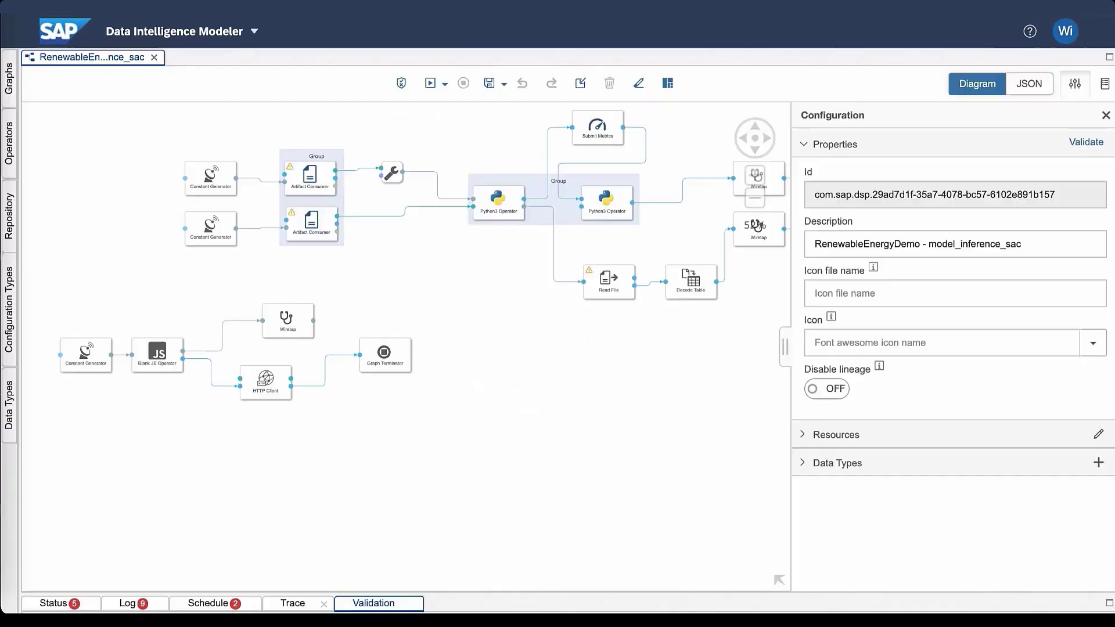
click(349, 340)
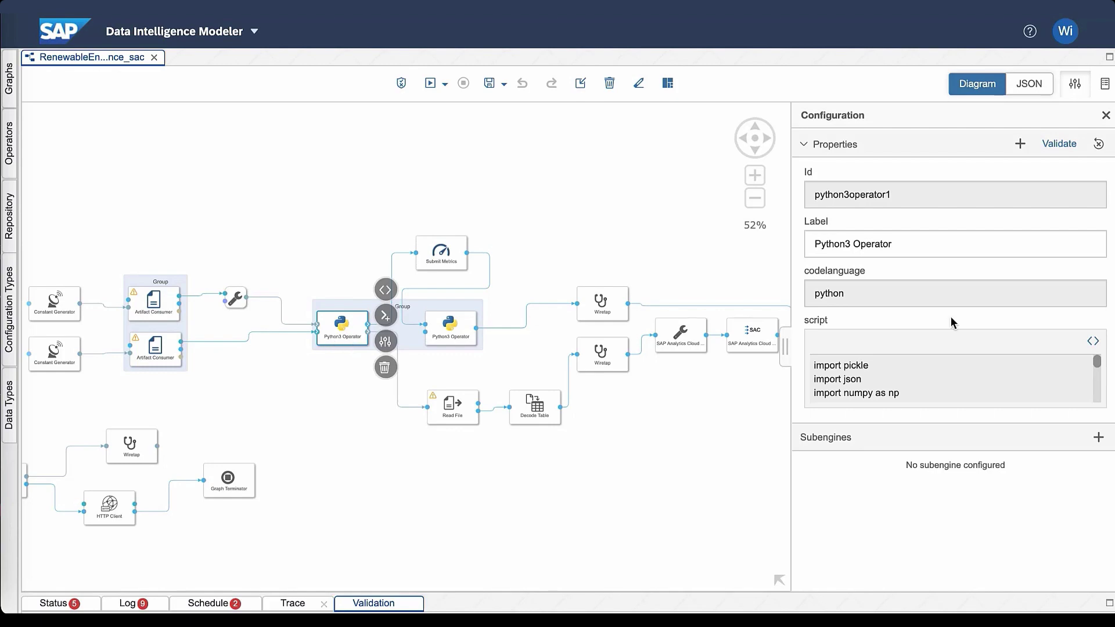
click(1093, 341)
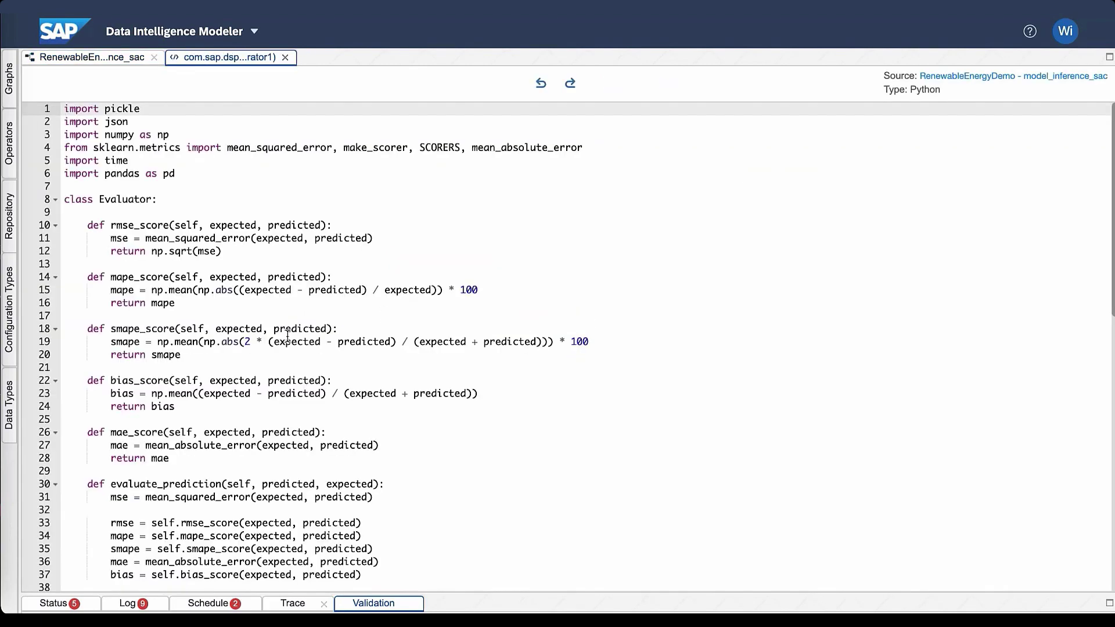
scroll(288, 336, down, 10)
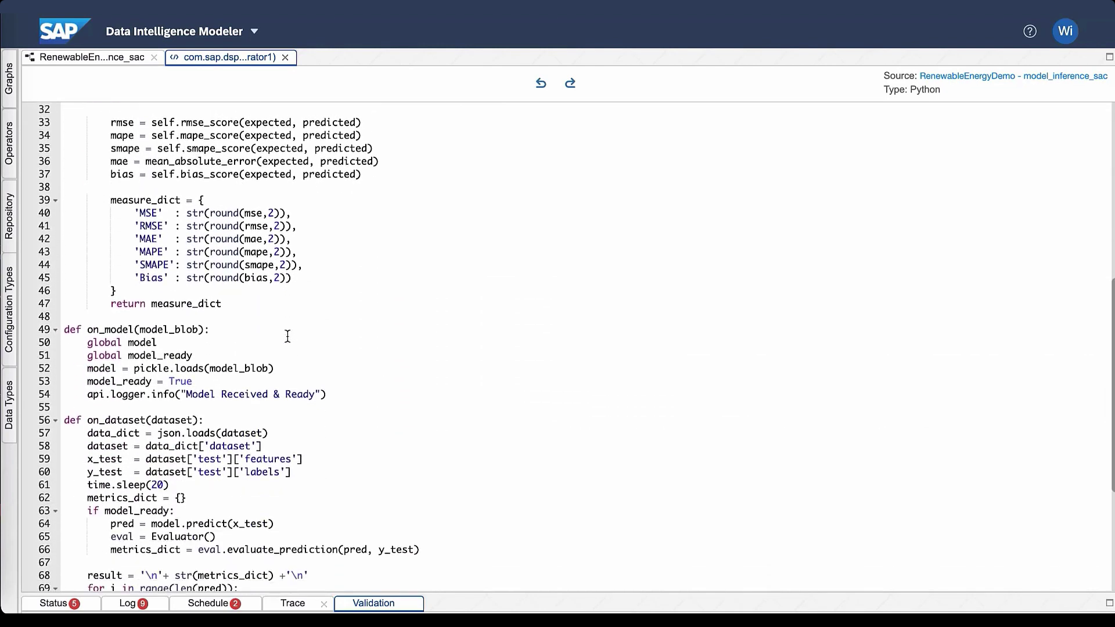
scroll(288, 337, down, 1)
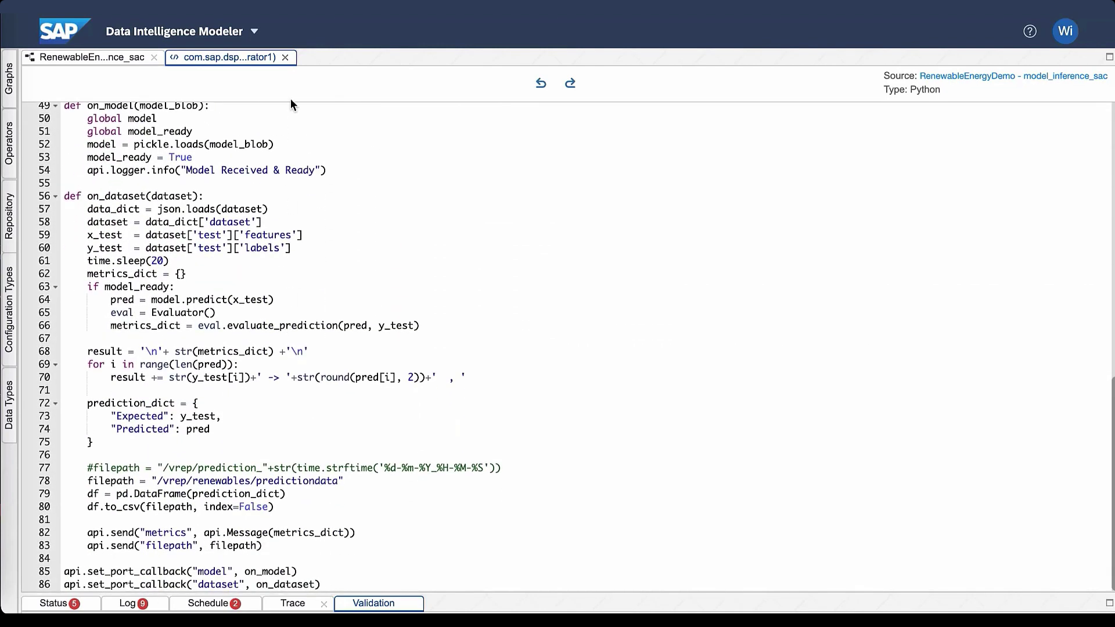
click(285, 57)
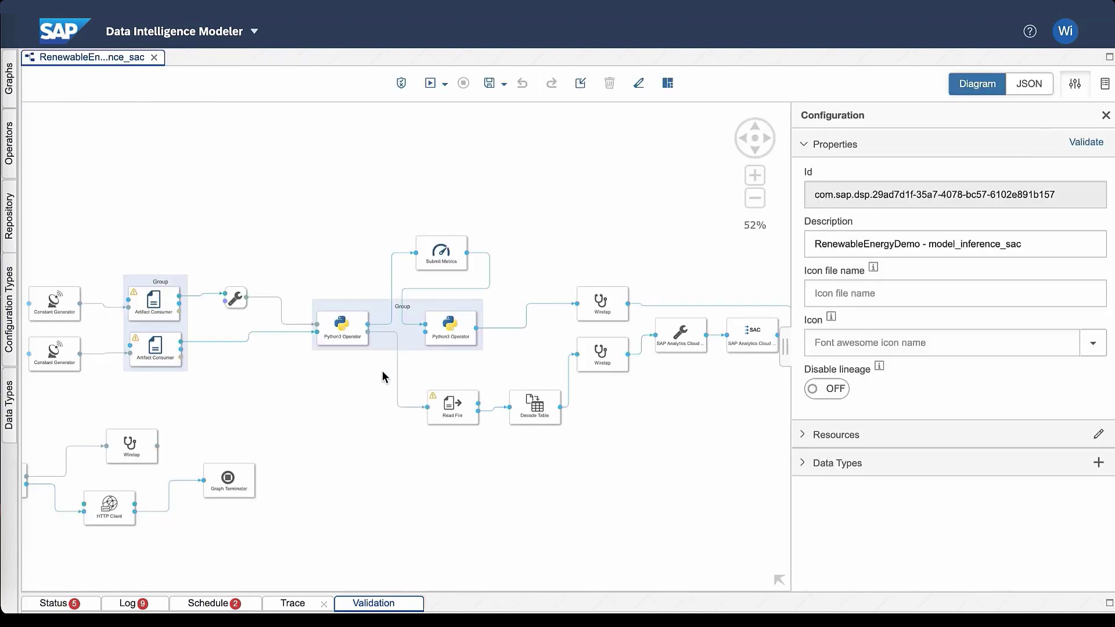
scroll(618, 430, right, 5)
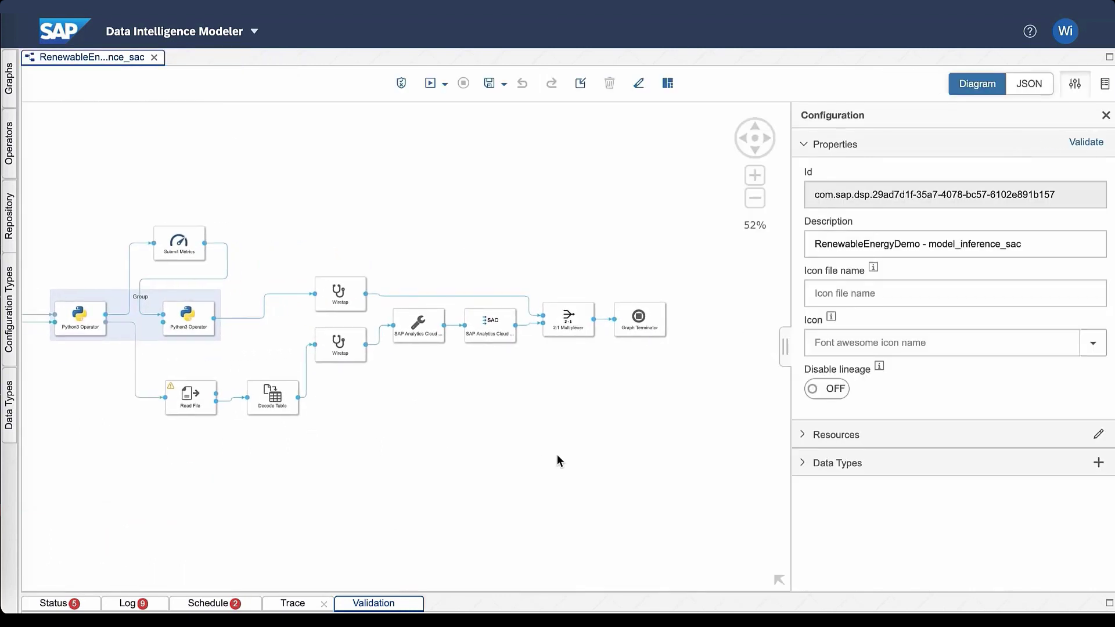
click(483, 325)
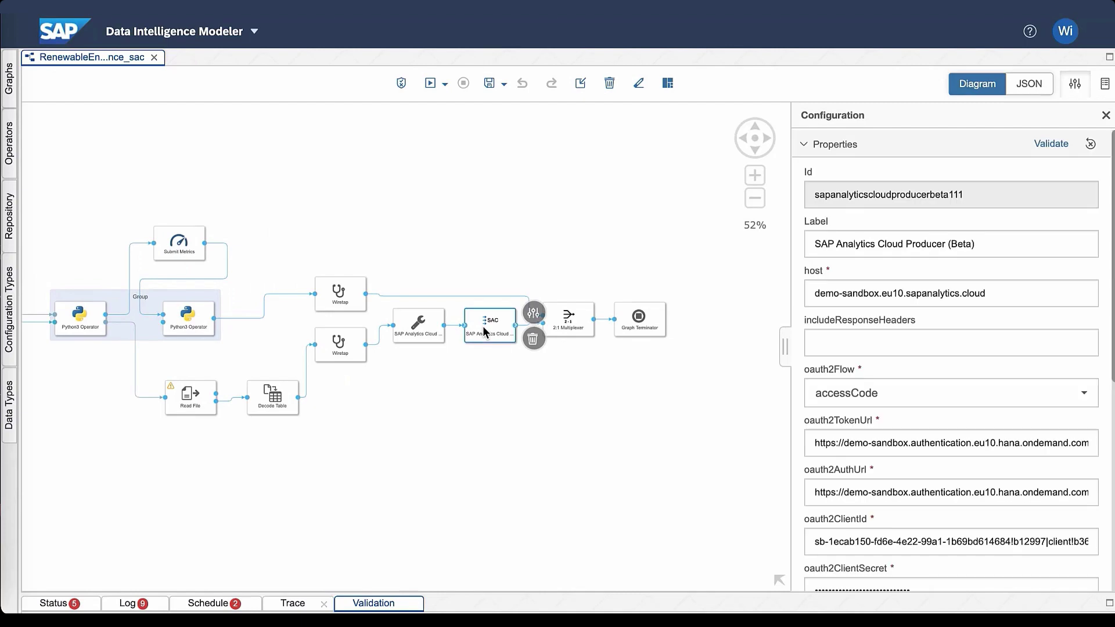
click(9, 142)
scroll(133, 256, down, 1)
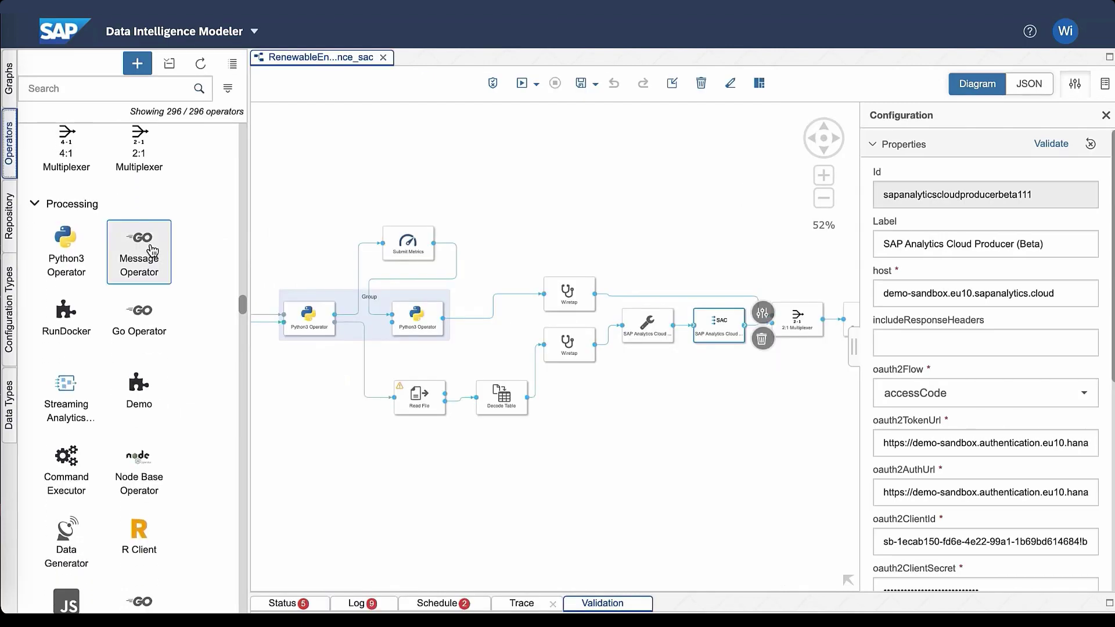
scroll(139, 253, down, 5)
scroll(152, 251, down, 5)
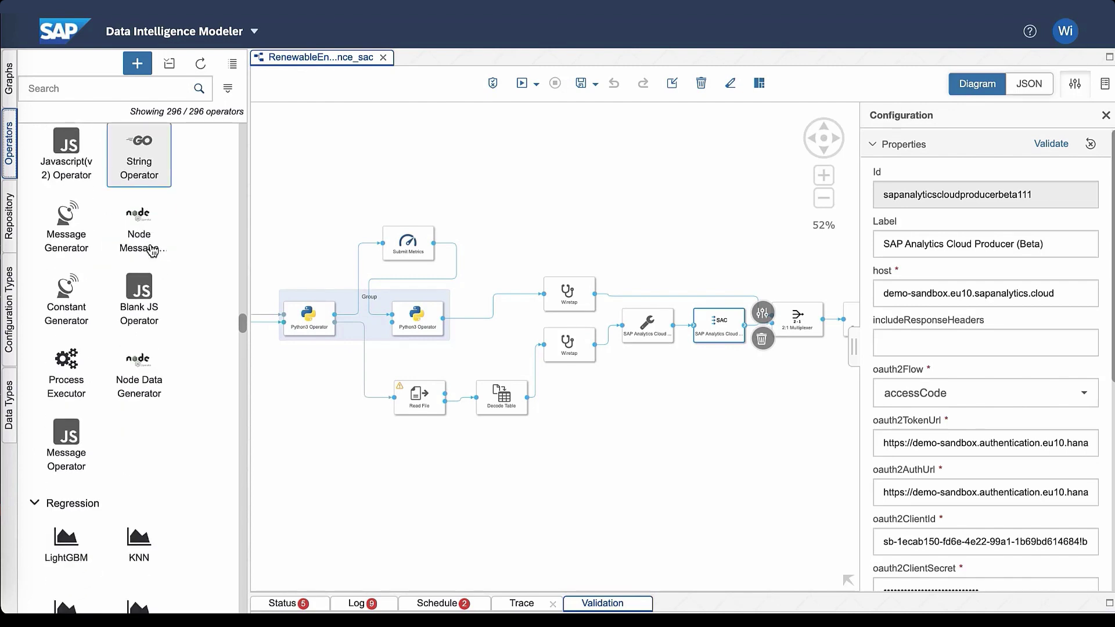
scroll(152, 251, down, 1)
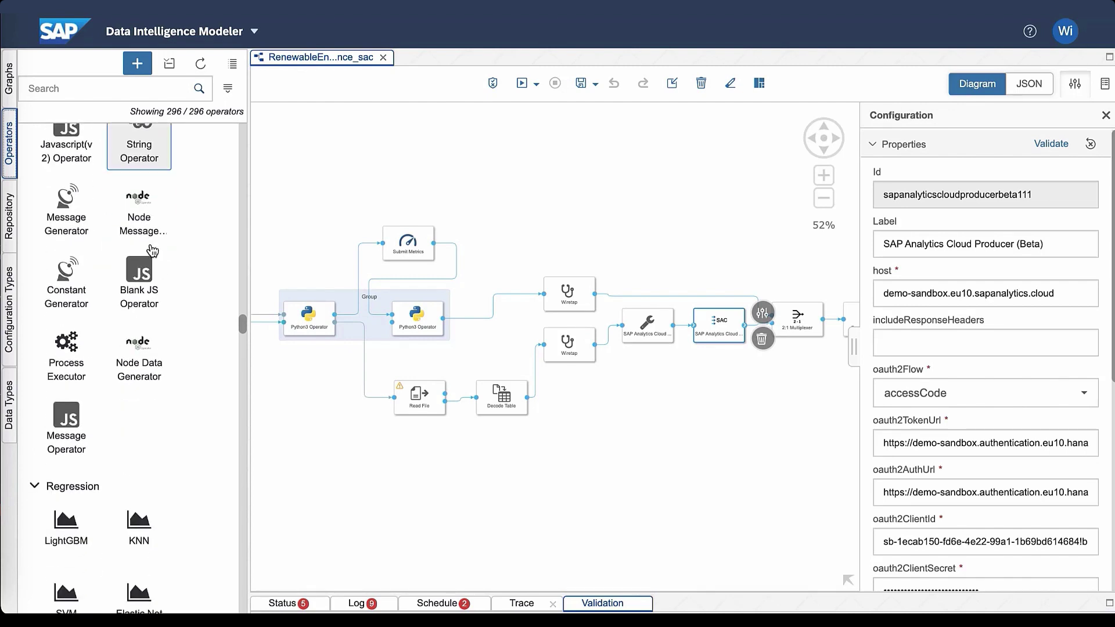
scroll(153, 251, up, 5)
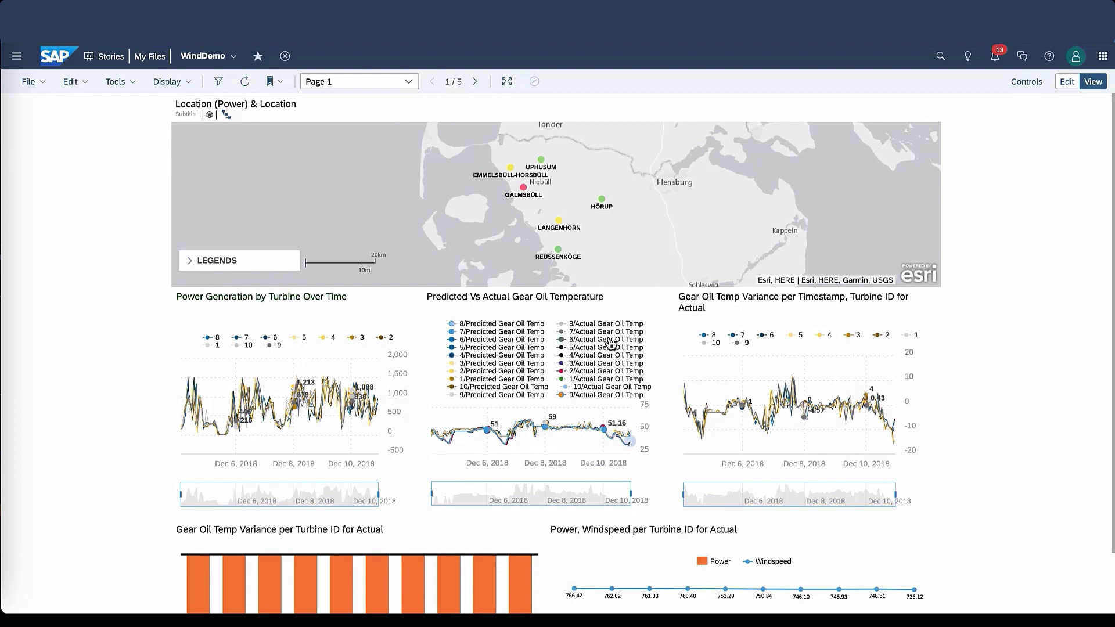
Step: Filter the wind dashboard to the Galmsbüll wind farm and narrow the gear-oil chart to Dec 7–10
click(524, 186)
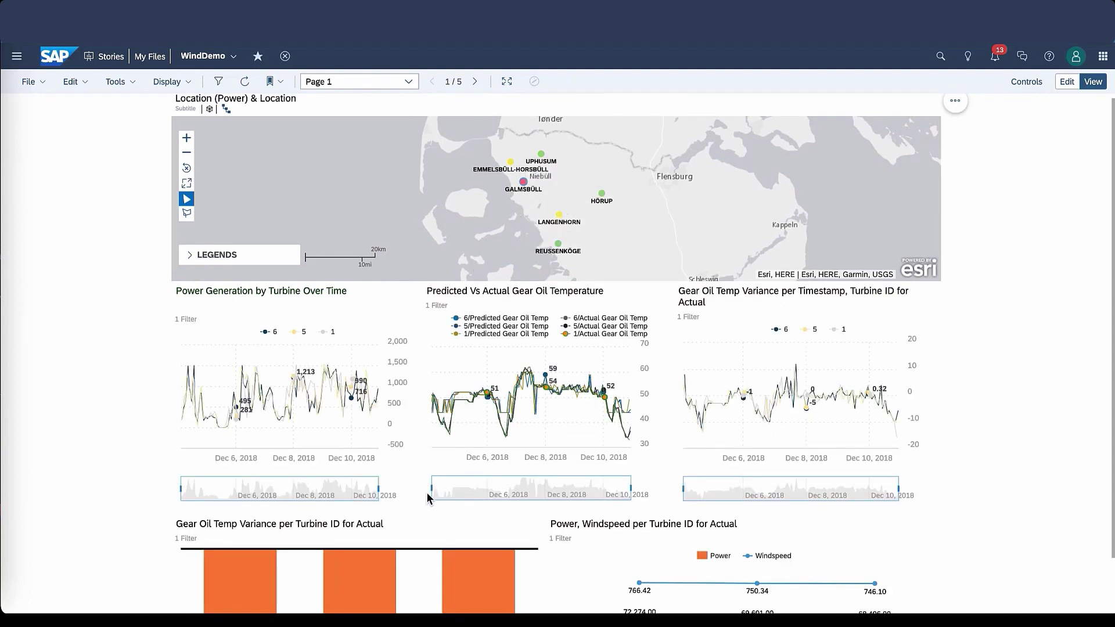
drag(431, 488, 609, 490)
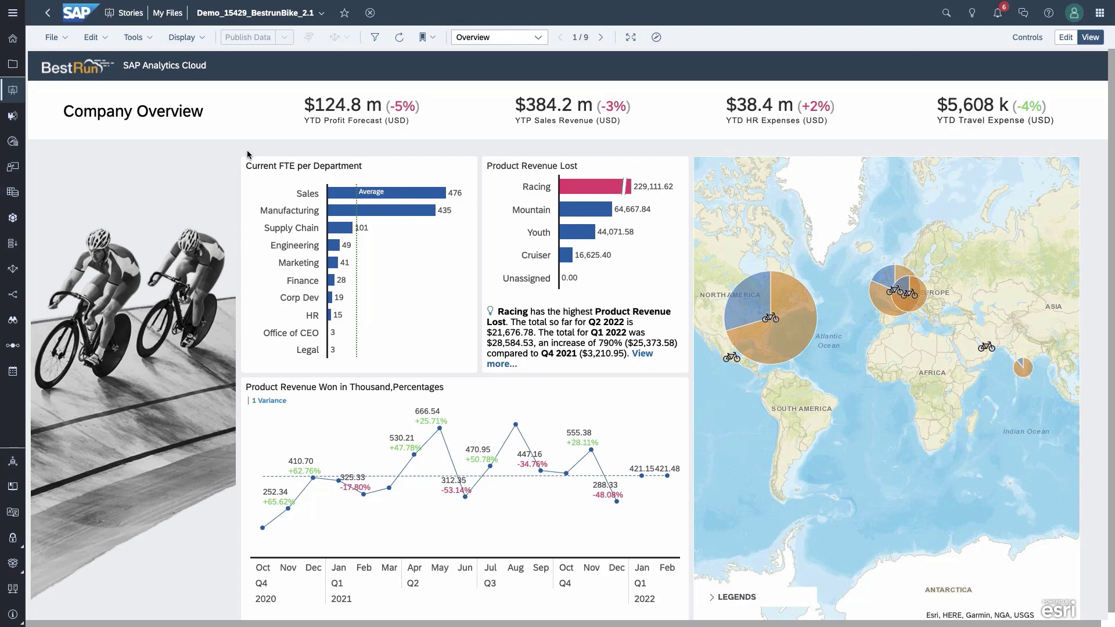
Step: Filter linked charts to Sales and clear it, then advance to Human Resources and HR - Details
click(405, 198)
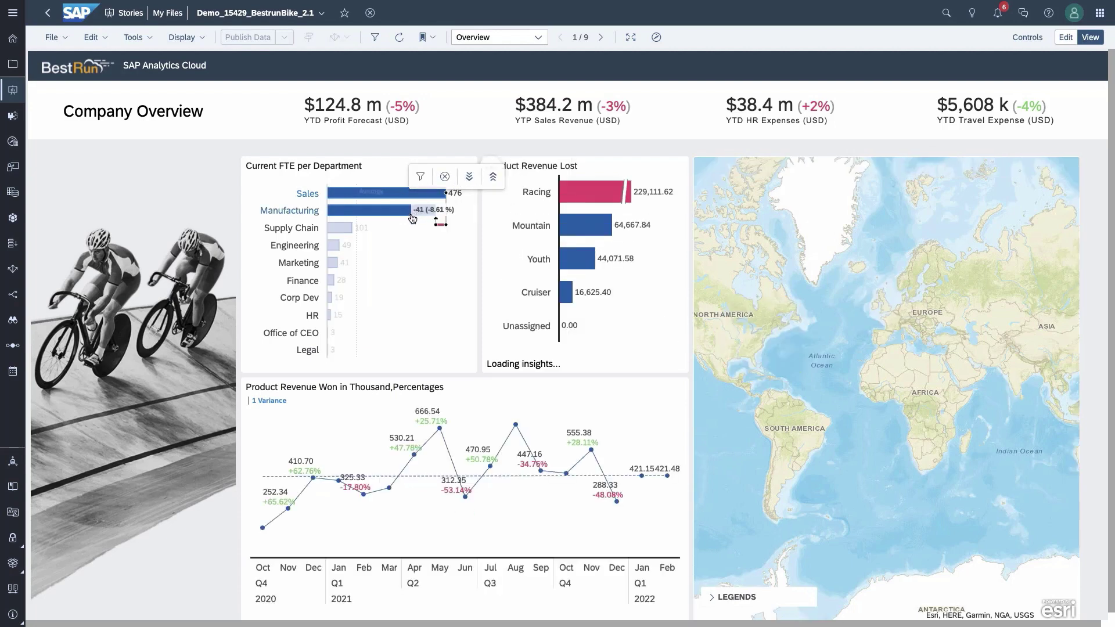
mouse_move(348, 232)
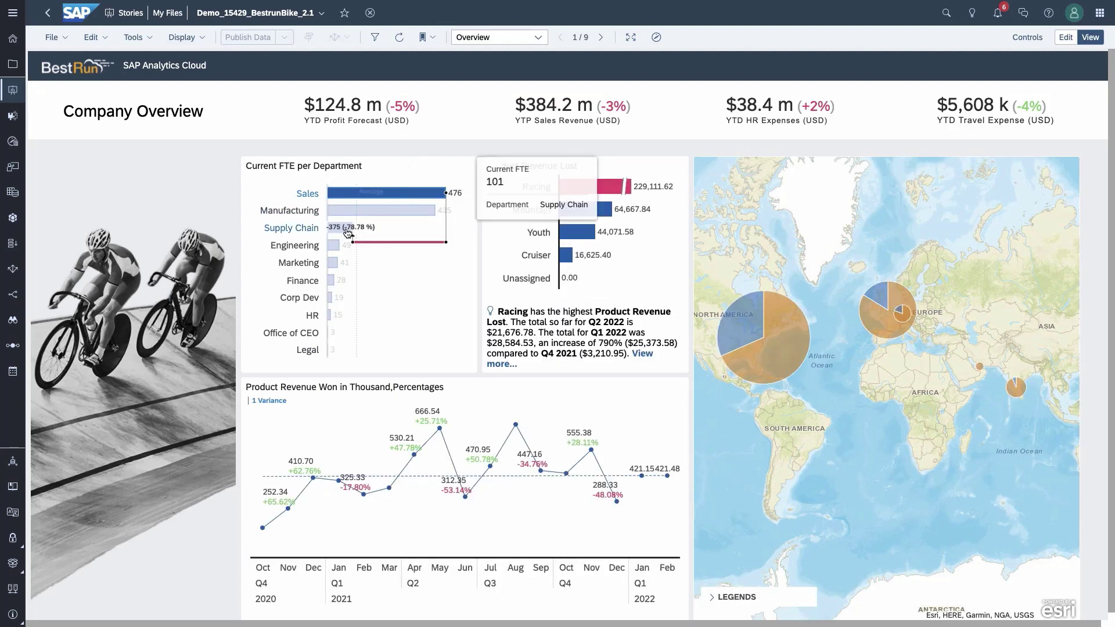
click(454, 275)
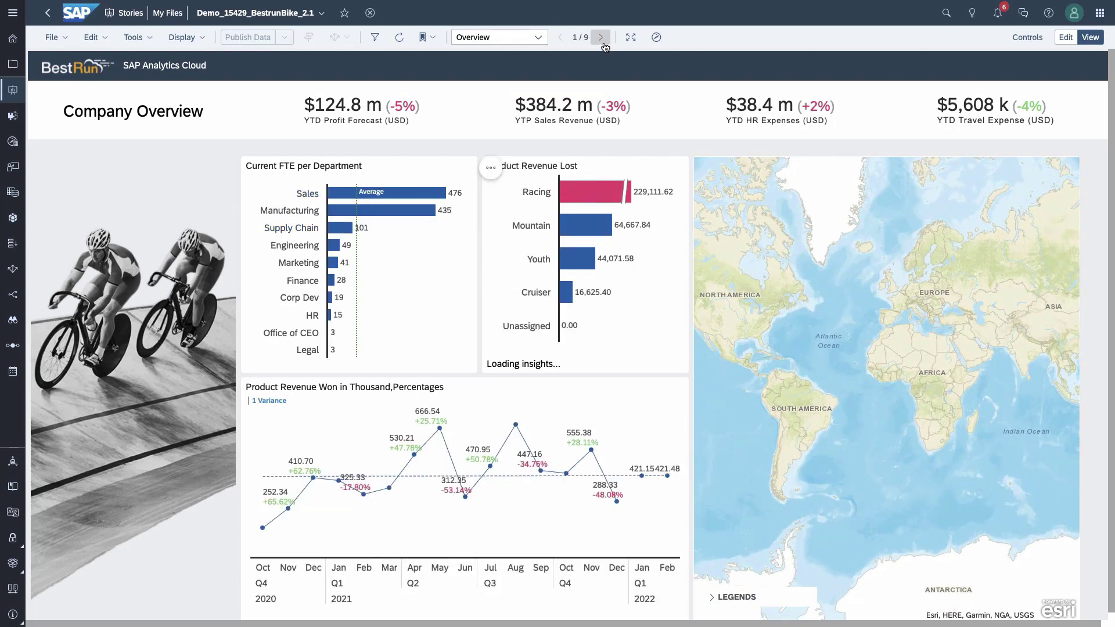
click(603, 45)
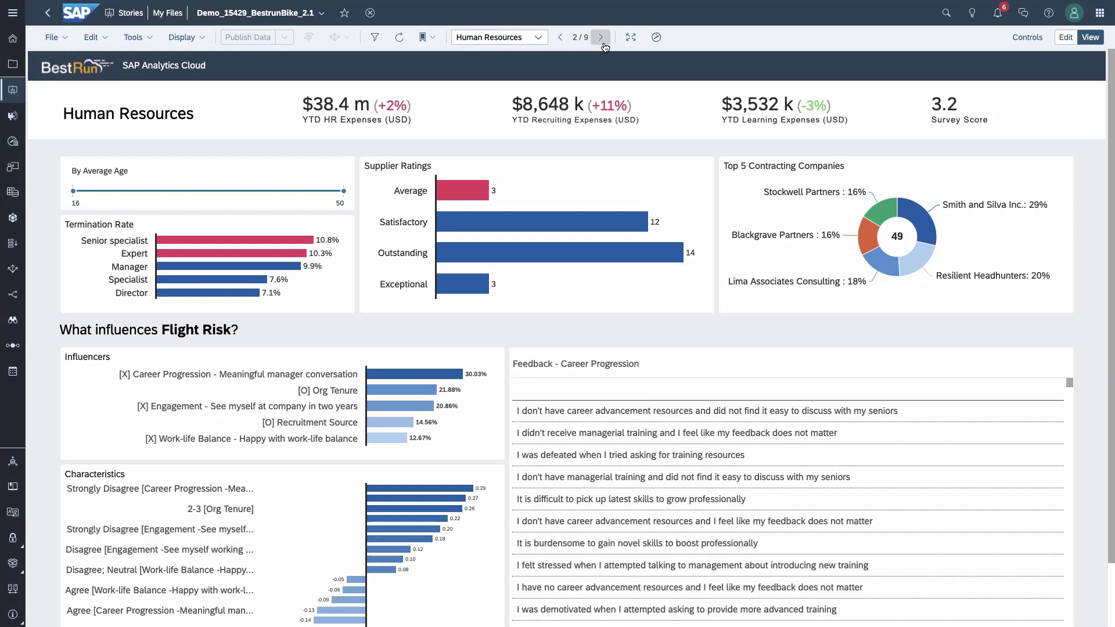
click(602, 40)
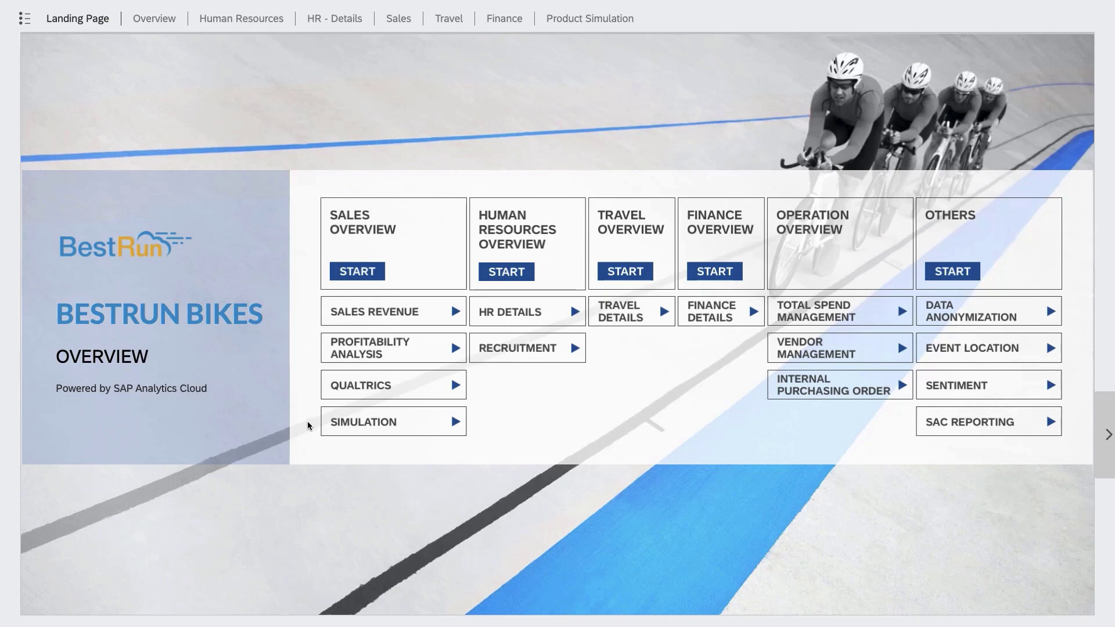
Step: Switch between the Overview and Human Resources dashboards, then bring up the page navigation panel
click(158, 20)
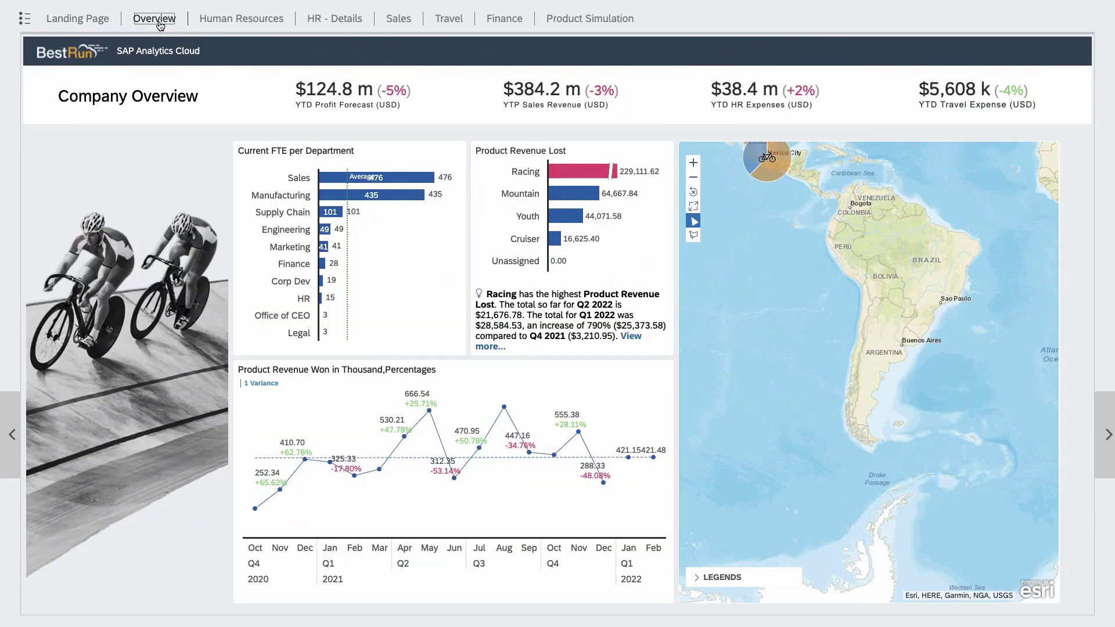
click(244, 22)
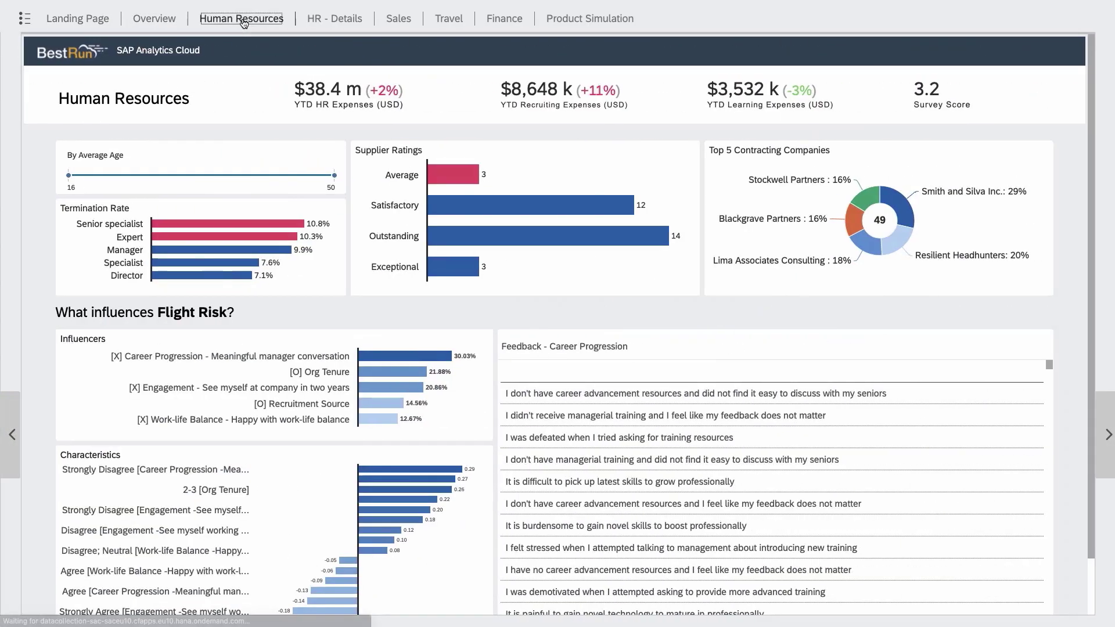
click(27, 22)
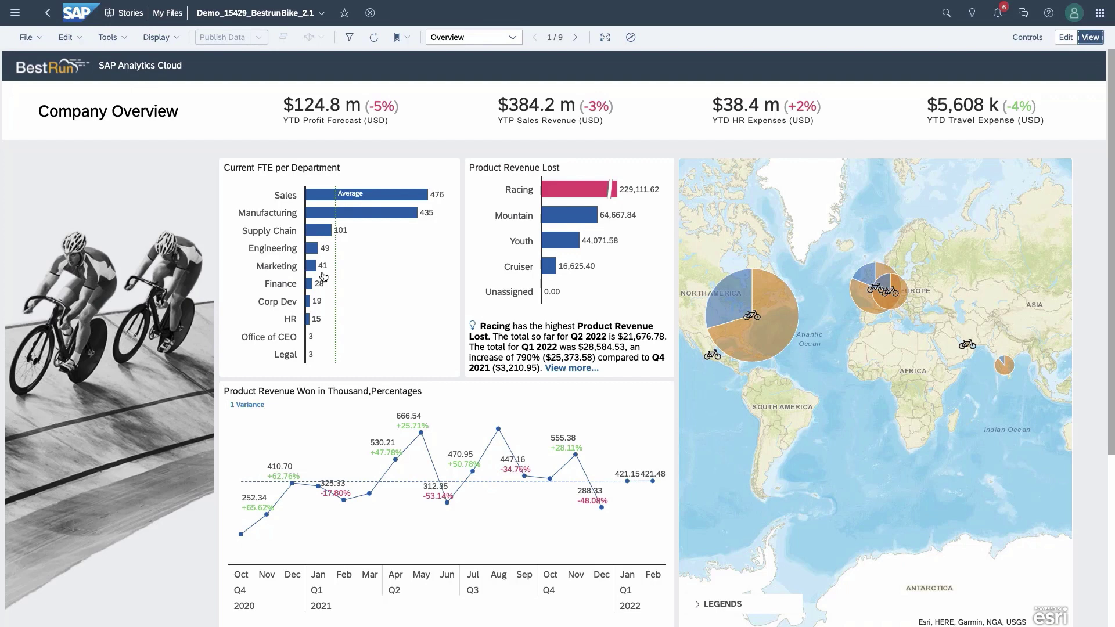
Step: Drill the FTE chart into Sales and Manufacturing, keeping only Outbound, Production, Low Touch, Quality Control
click(377, 197)
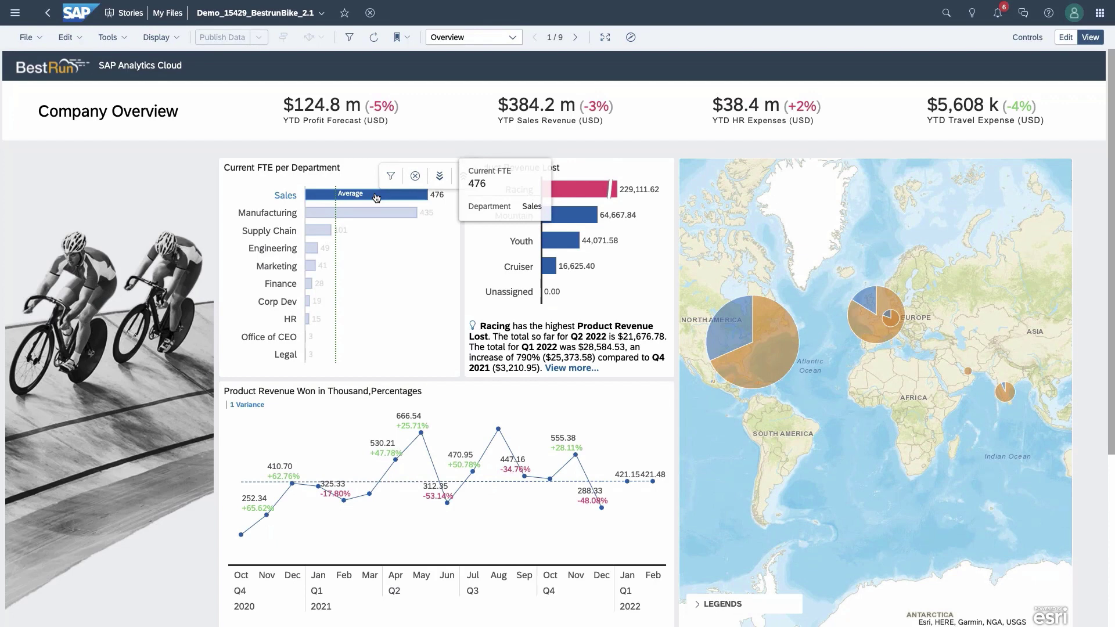
ctrl+click(359, 212)
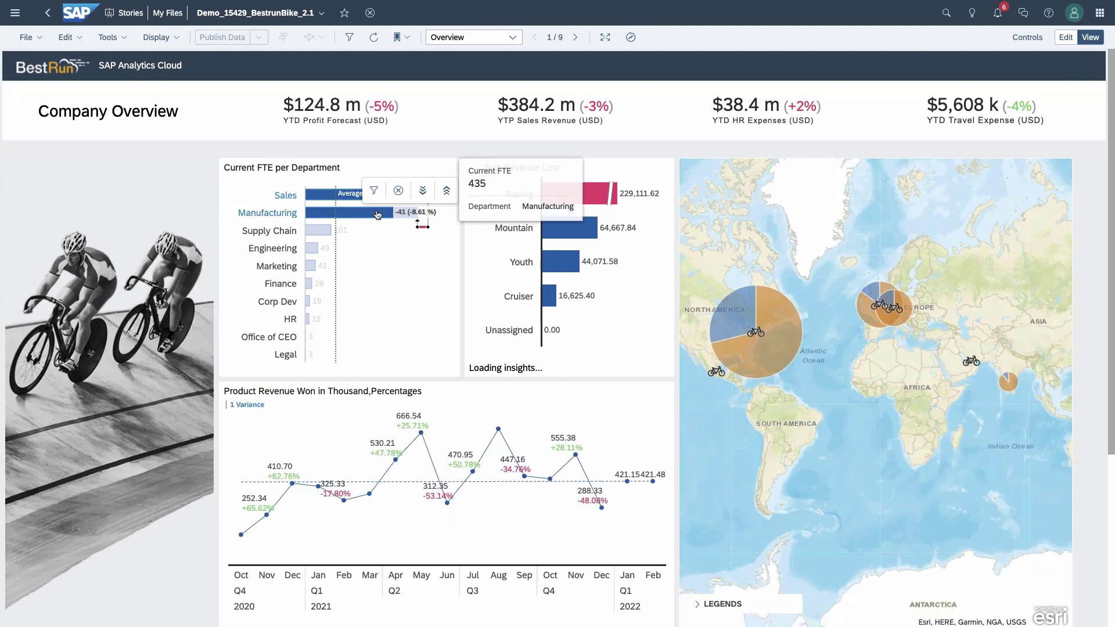
ctrl+click(371, 215)
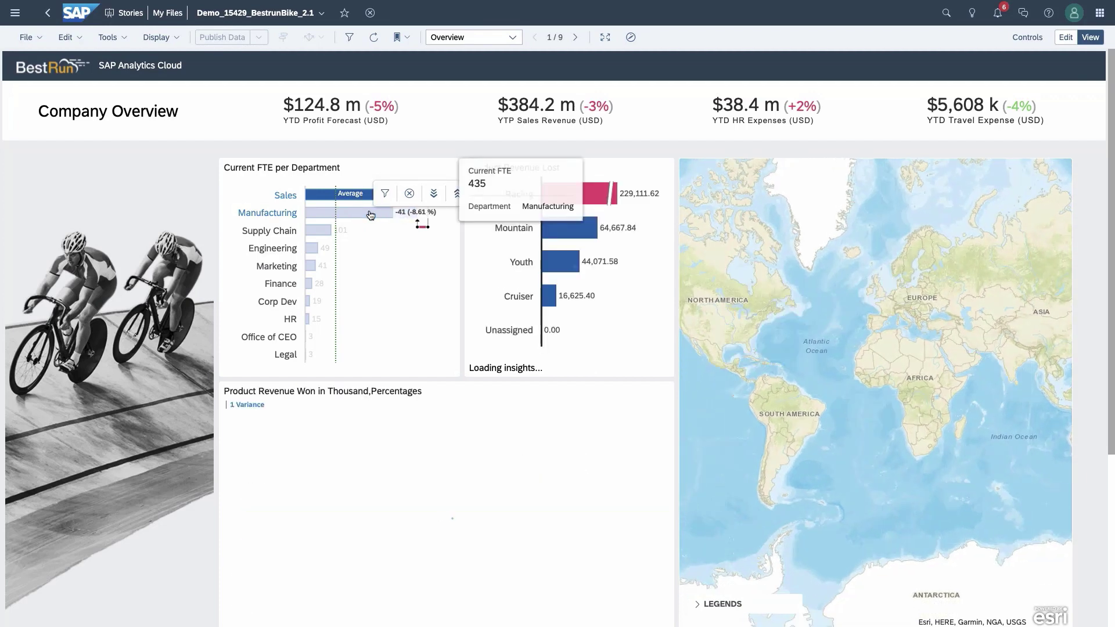
ctrl+click(380, 214)
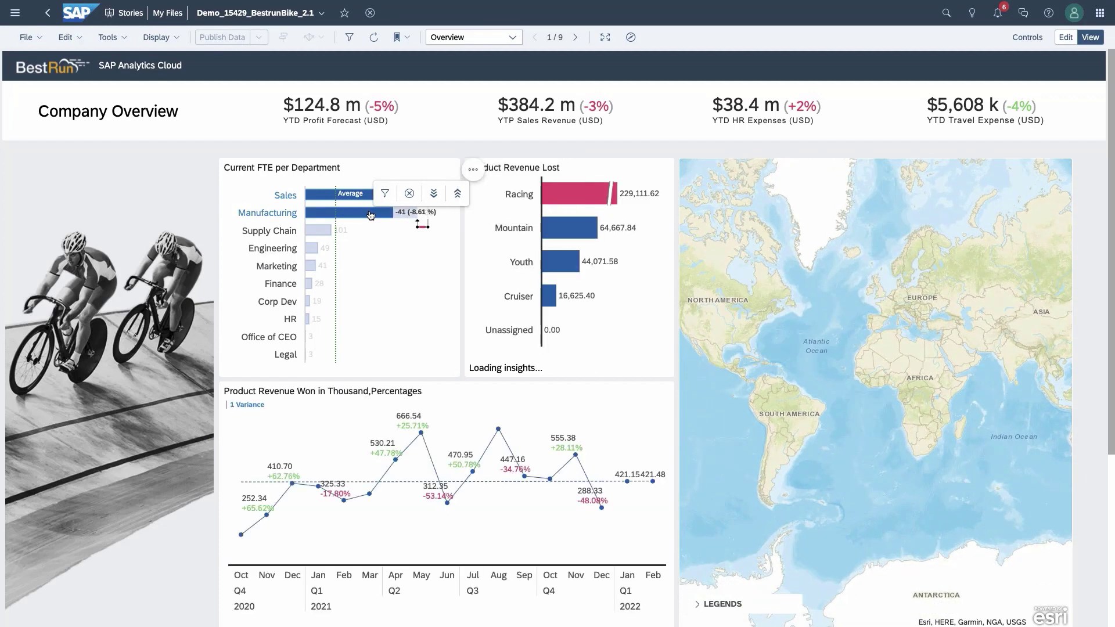
click(434, 198)
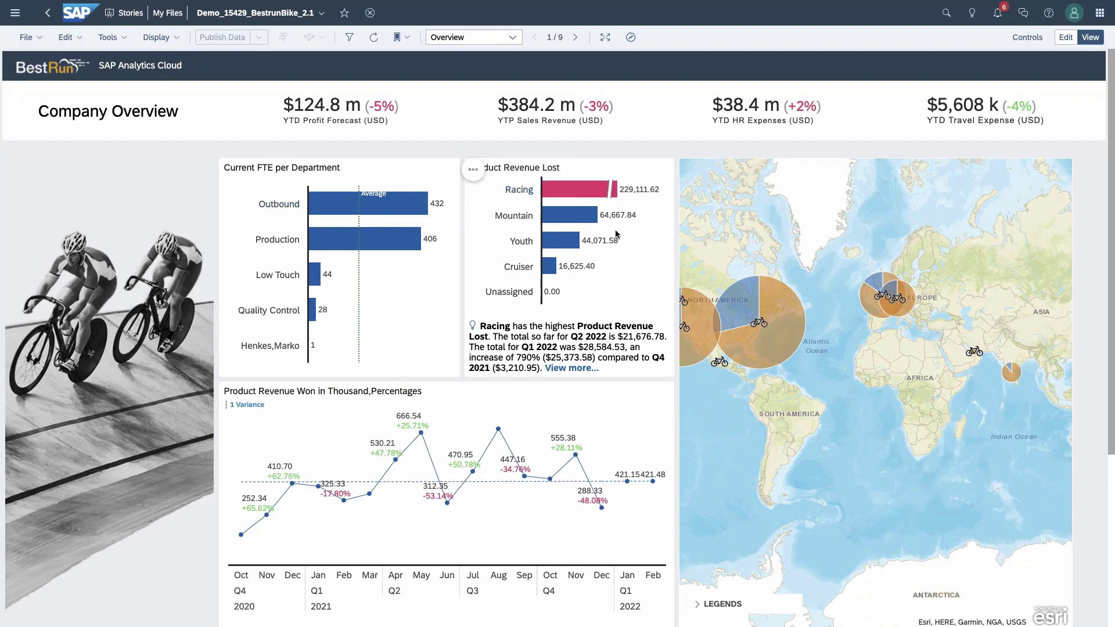
drag(407, 302, 299, 186)
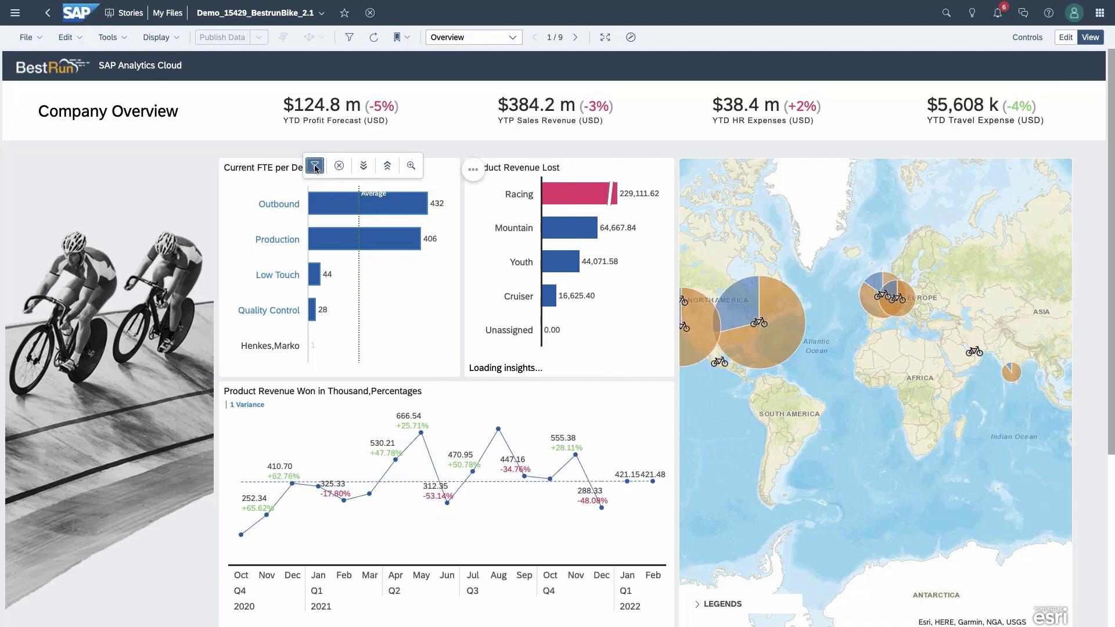
click(315, 167)
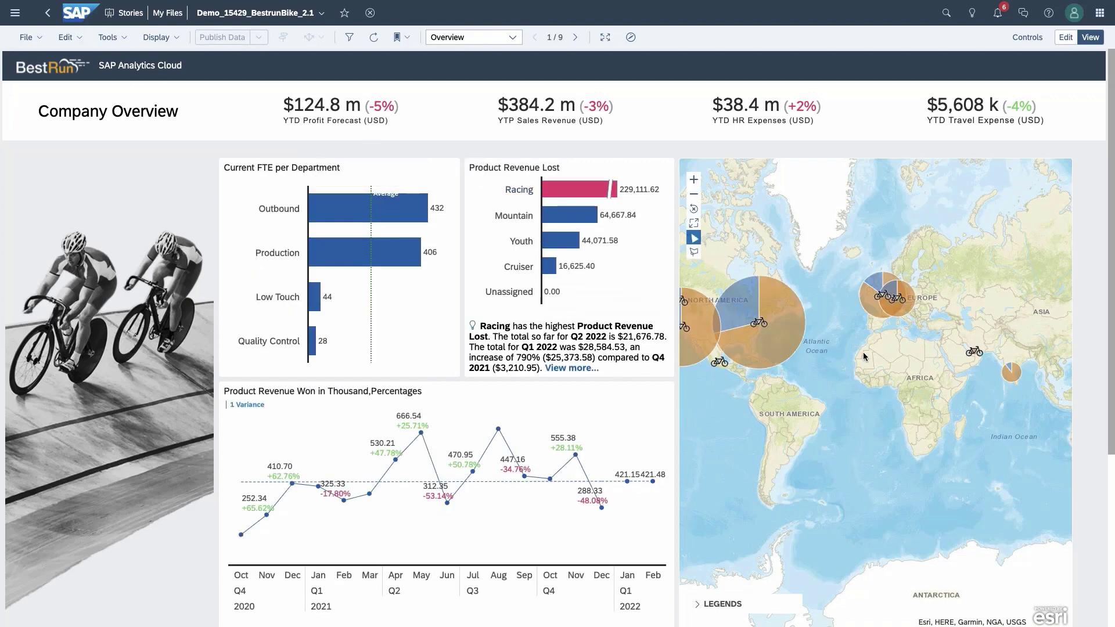
Step: Lasso-select the North America bubble on the map, then clear the geographic selection
click(694, 253)
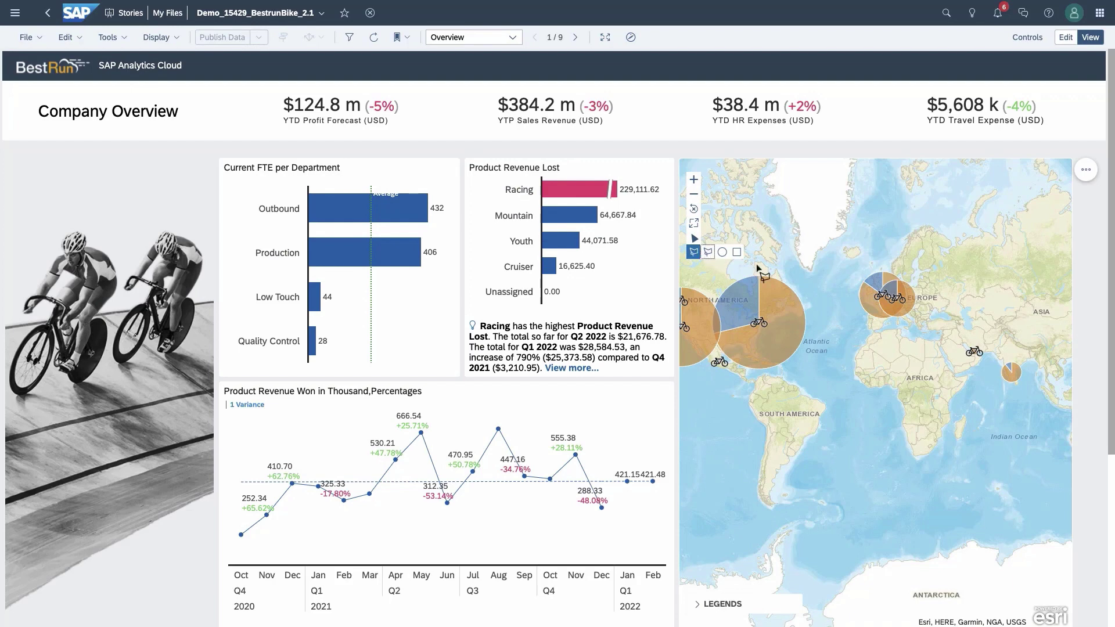
mouse_move(767, 271)
mouse_down()
mouse_move(706, 331)
mouse_move(865, 322)
mouse_move(777, 279)
mouse_up()
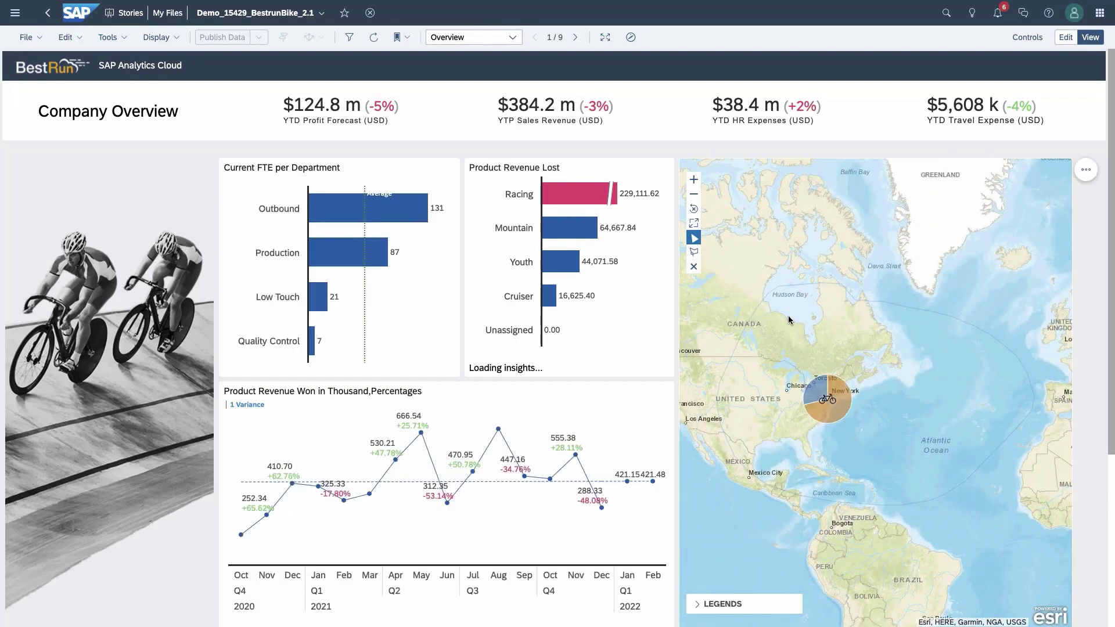
click(694, 267)
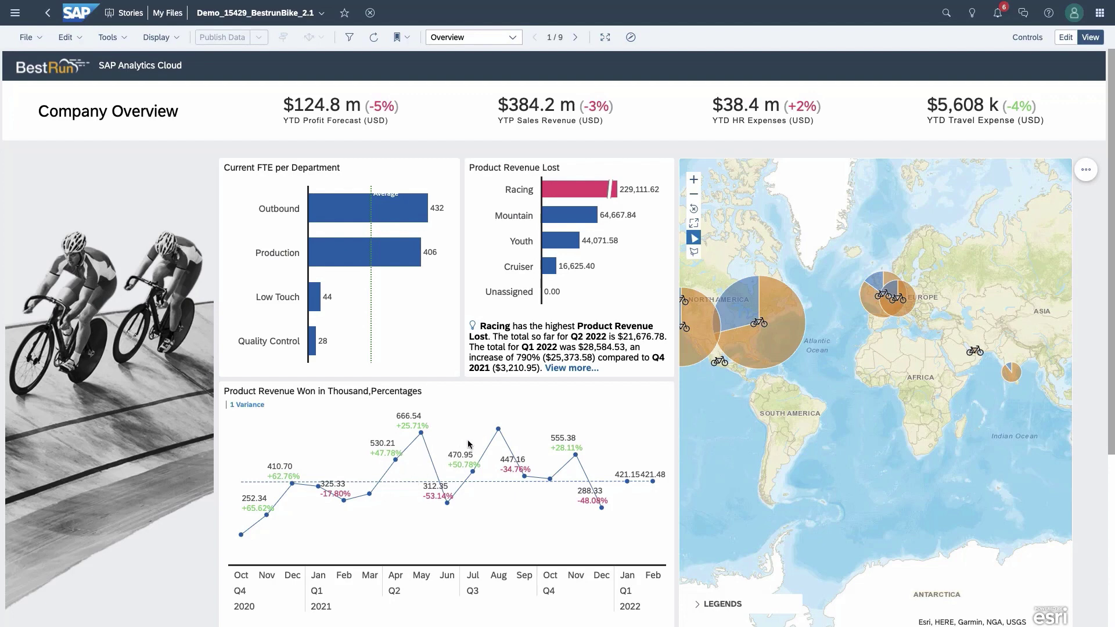
Step: Add a Previous Month time comparison to the Product Revenue Won line chart
right_click(529, 436)
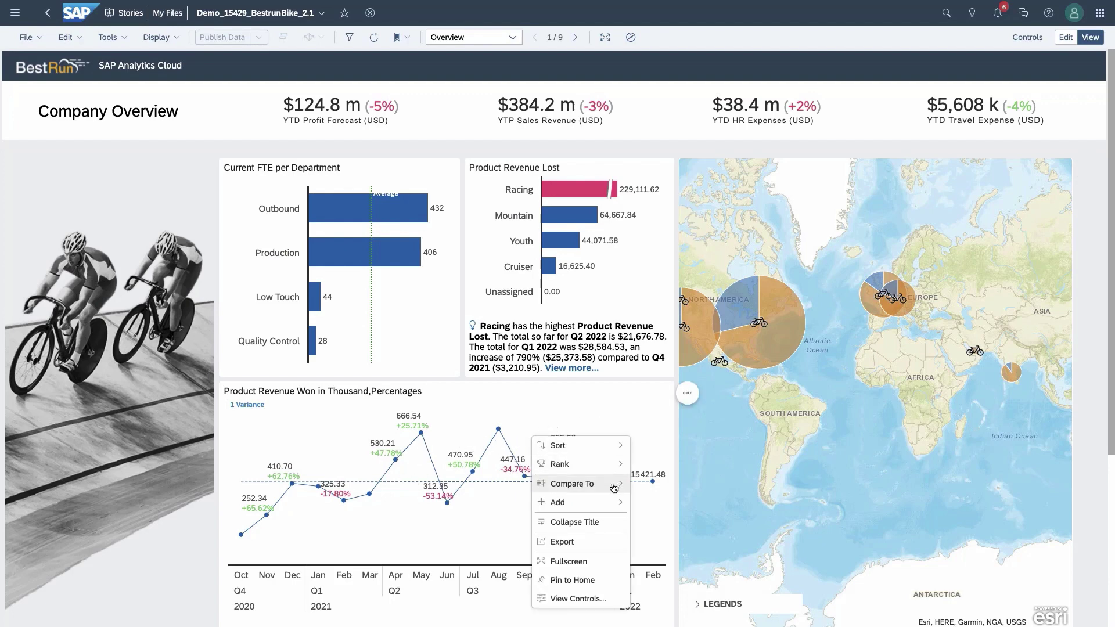
mouse_move(613, 487)
mouse_move(677, 503)
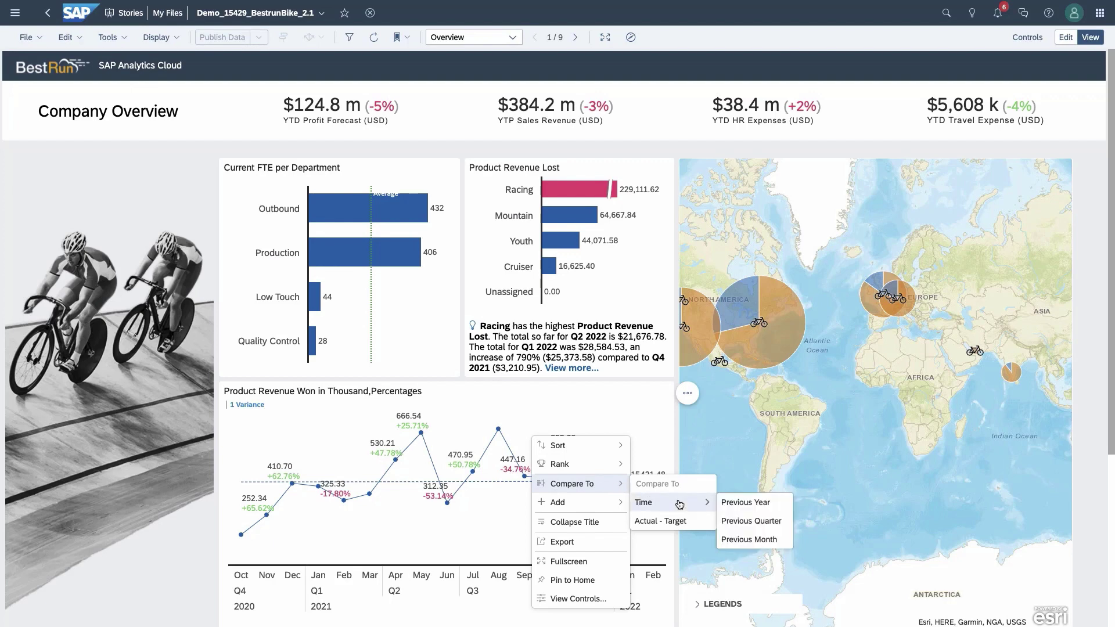
click(748, 541)
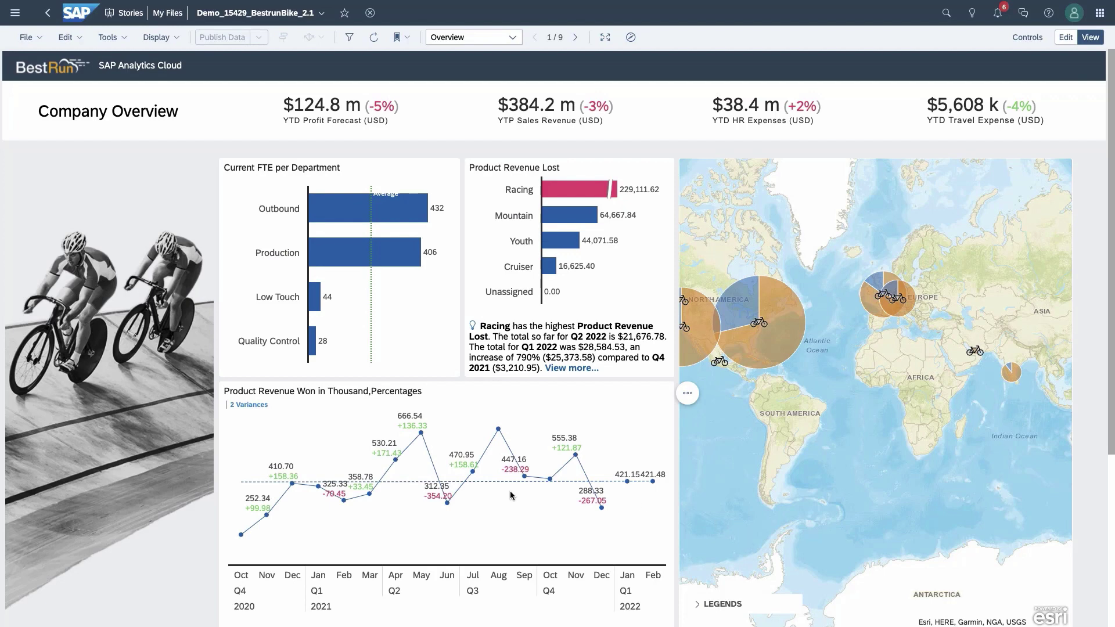
scroll(511, 495, down, 5)
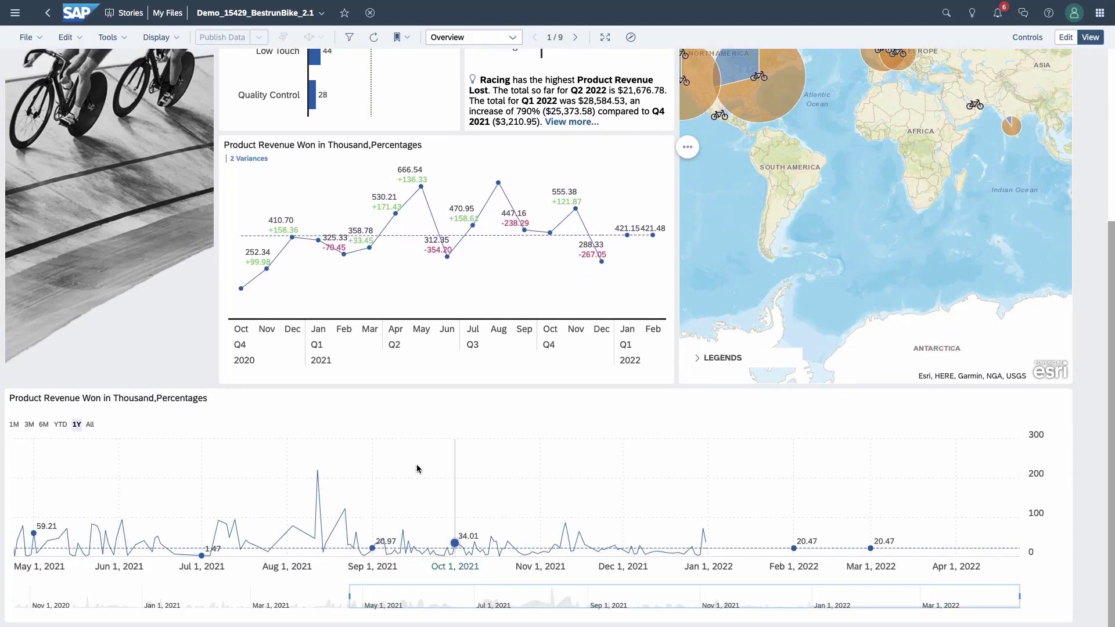
Step: Show the revenue chart's All range, then narrow the navigator to about Feb 2021–Jan 2022
click(44, 424)
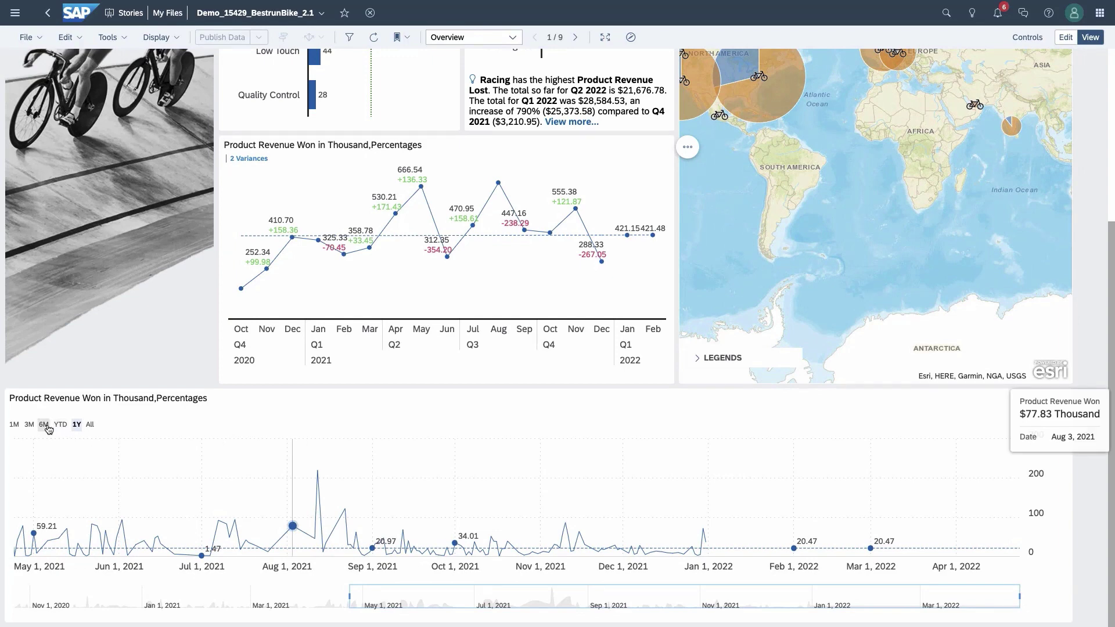
click(29, 424)
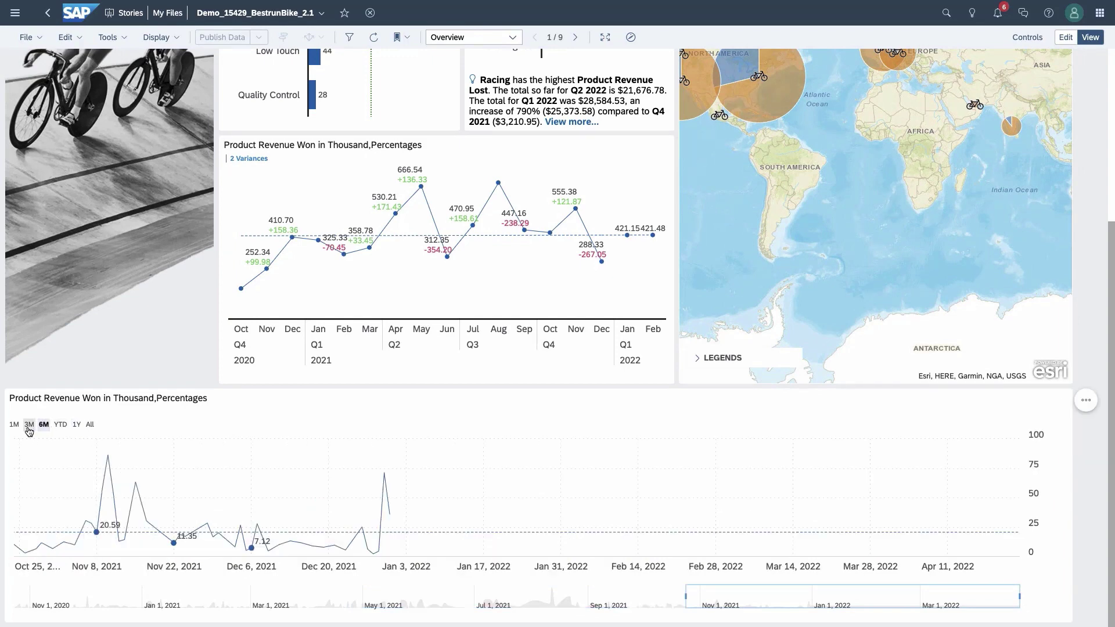
click(90, 424)
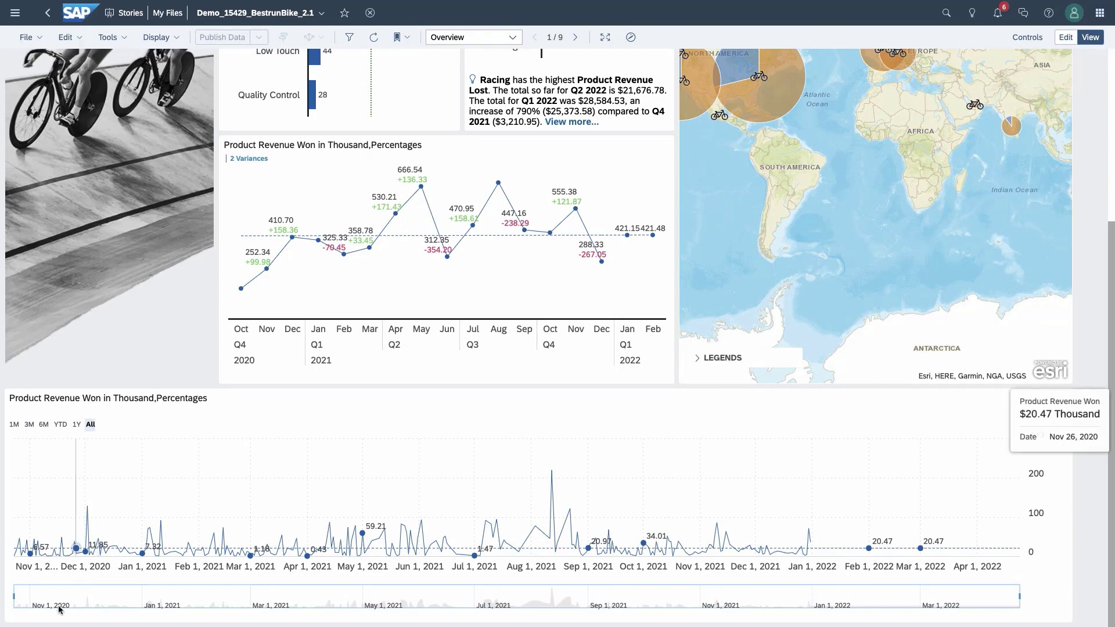
drag(13, 596, 351, 605)
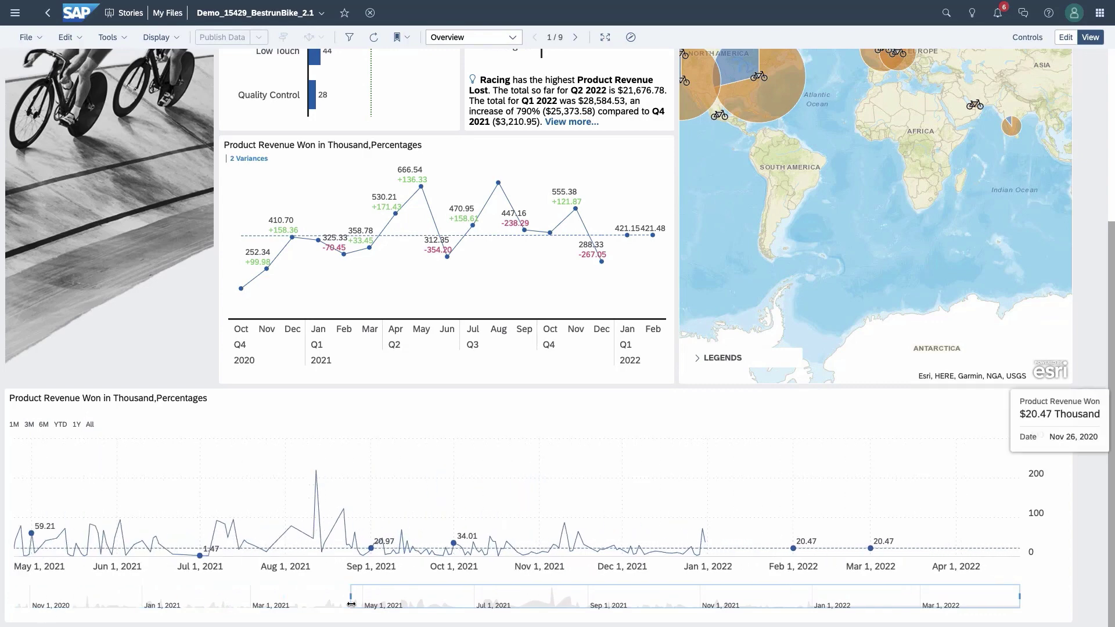
drag(427, 597, 134, 595)
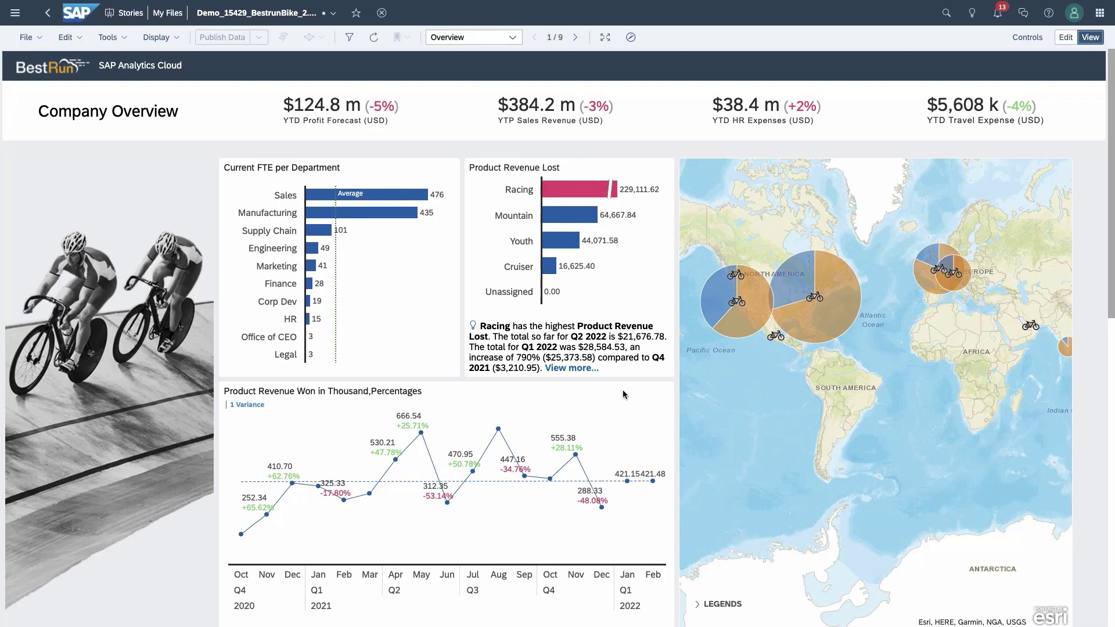
Step: Inspect the trellis chart's Chart Structure options in the Designer, then return to view mode
scroll(564, 459, down, 6)
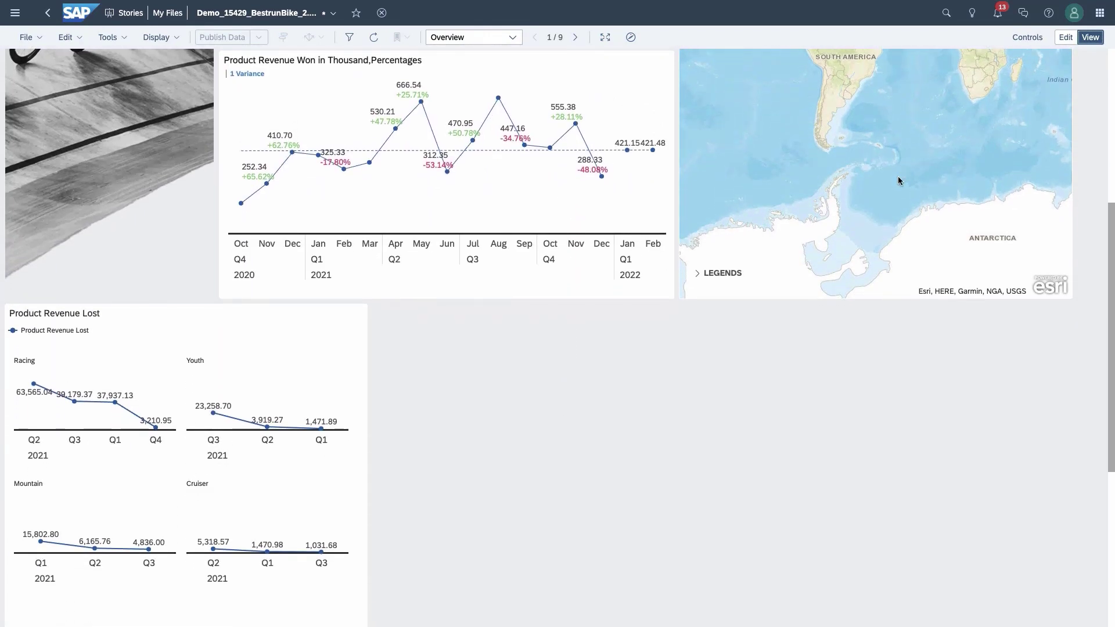
click(1067, 41)
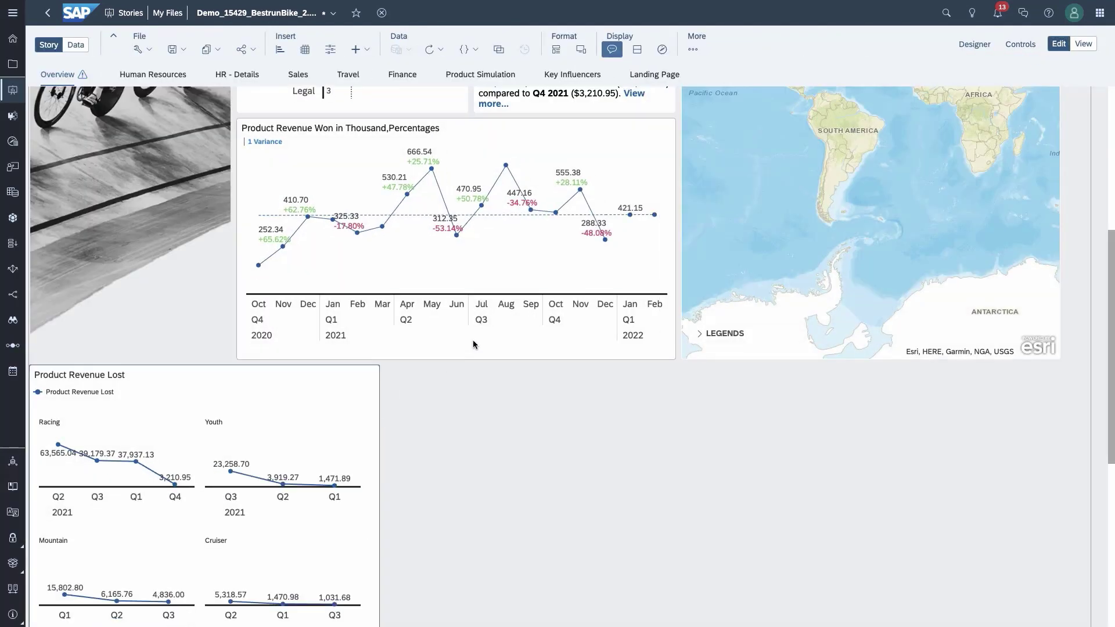
click(976, 45)
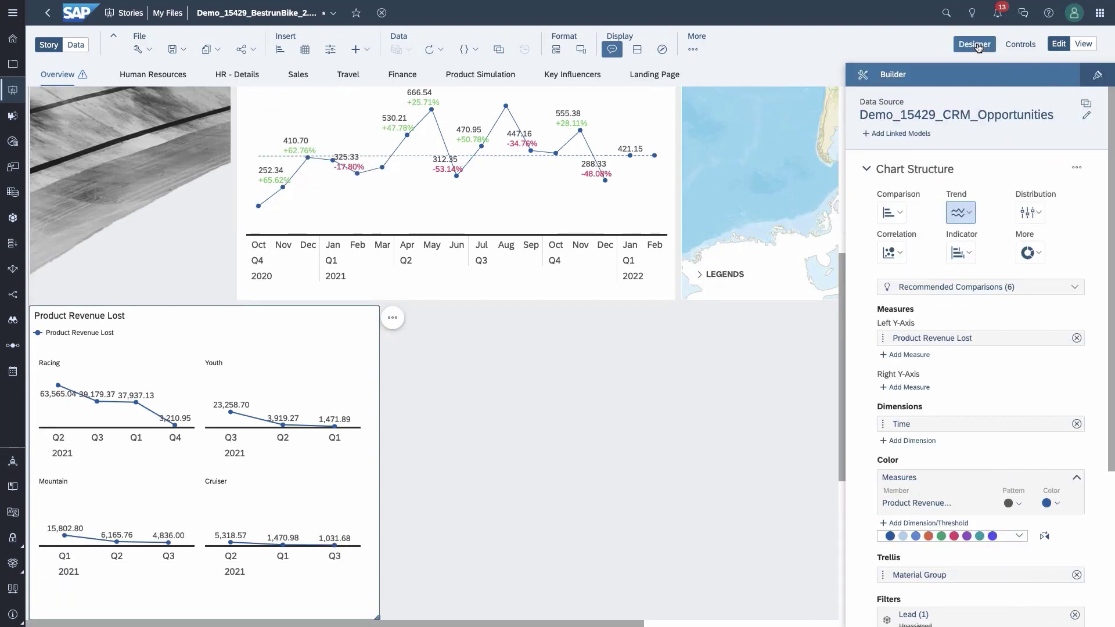
click(1078, 168)
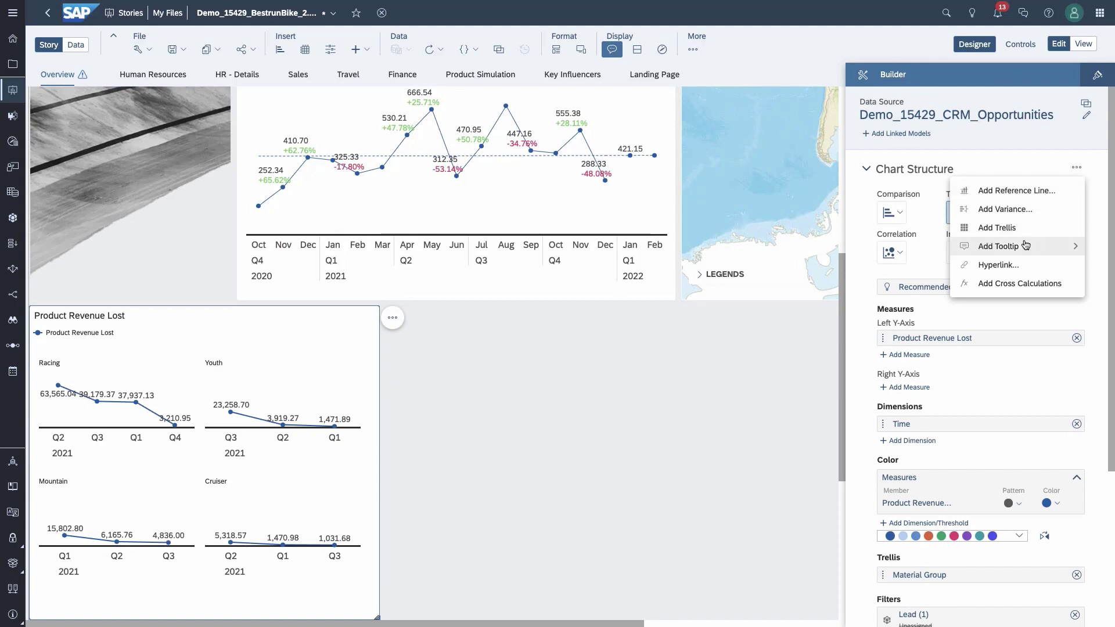
mouse_move(1025, 247)
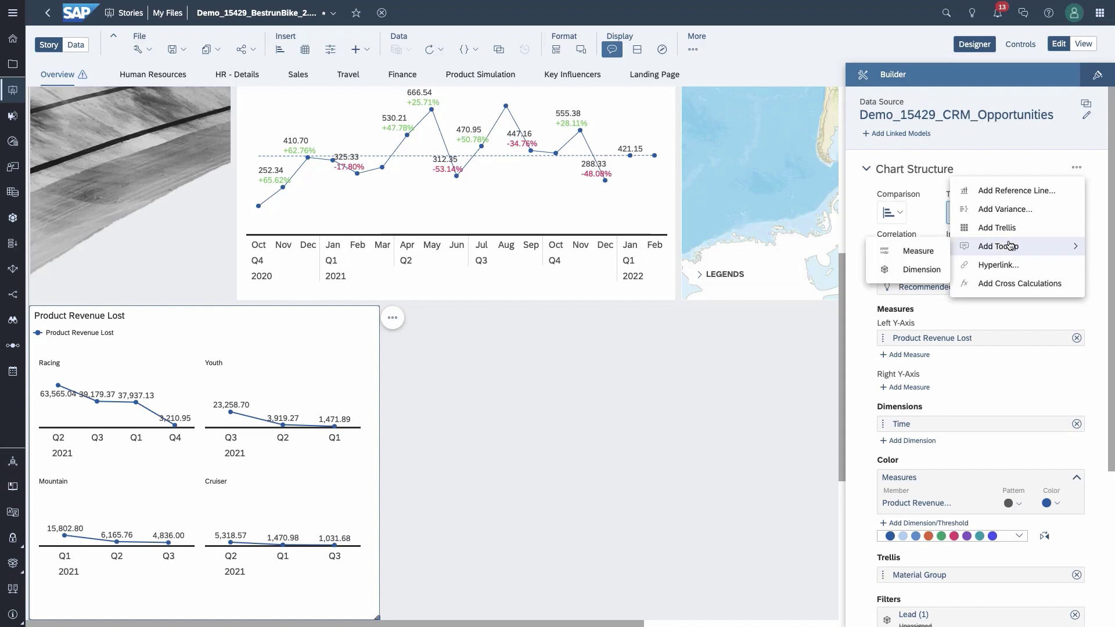
scroll(1013, 430, down, 1)
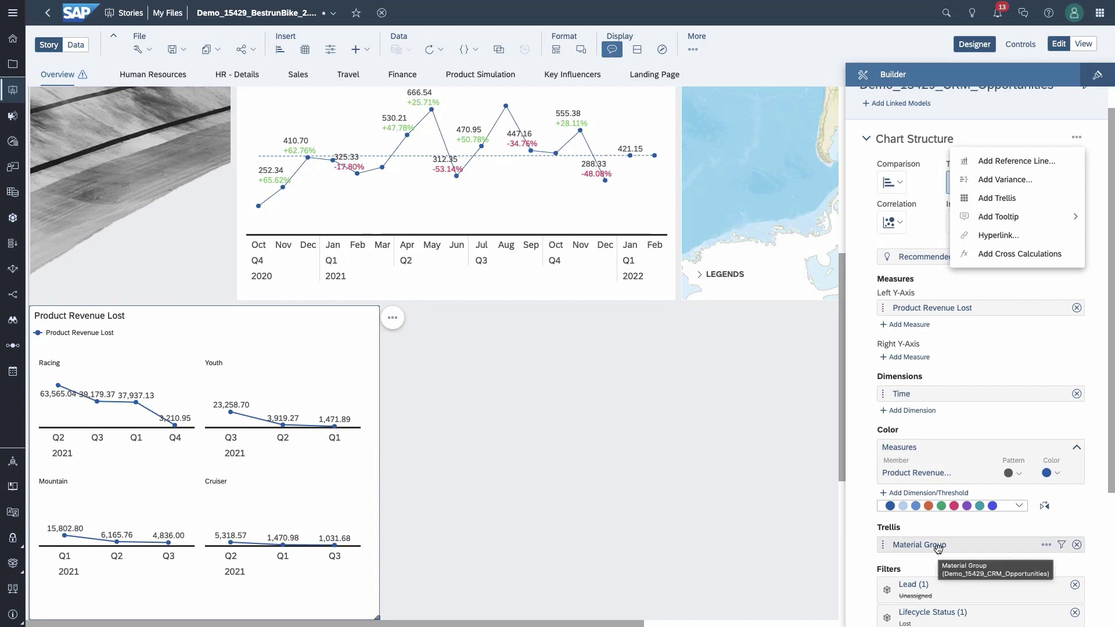
click(1083, 45)
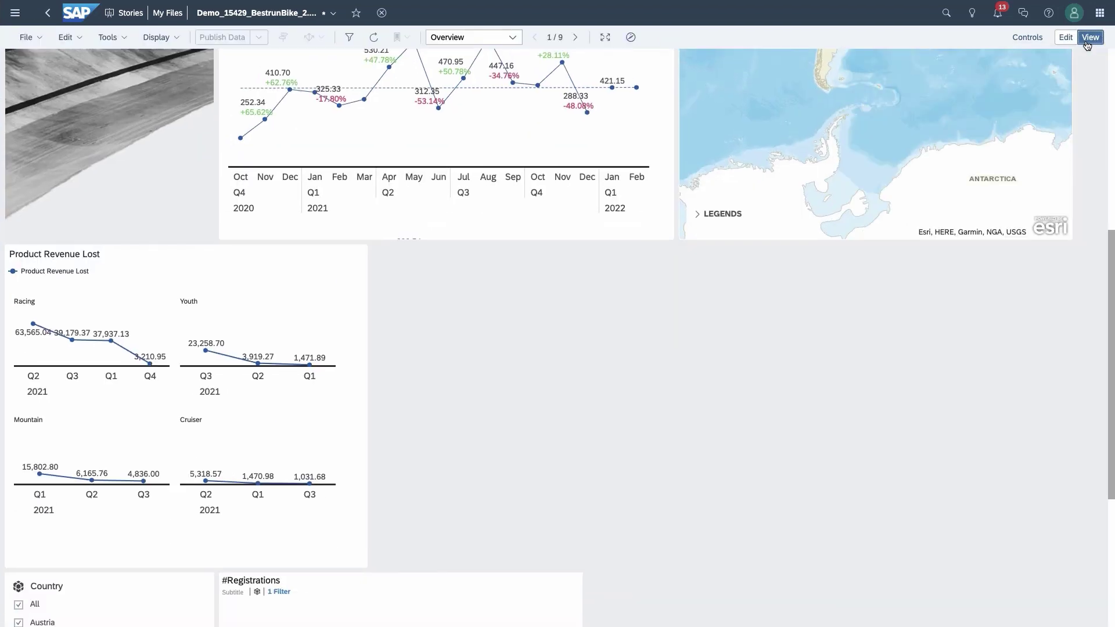
Step: Restrict the #Registrations Sankey Country filter to Austria, Belgium and Denmark
scroll(742, 290, down, 5)
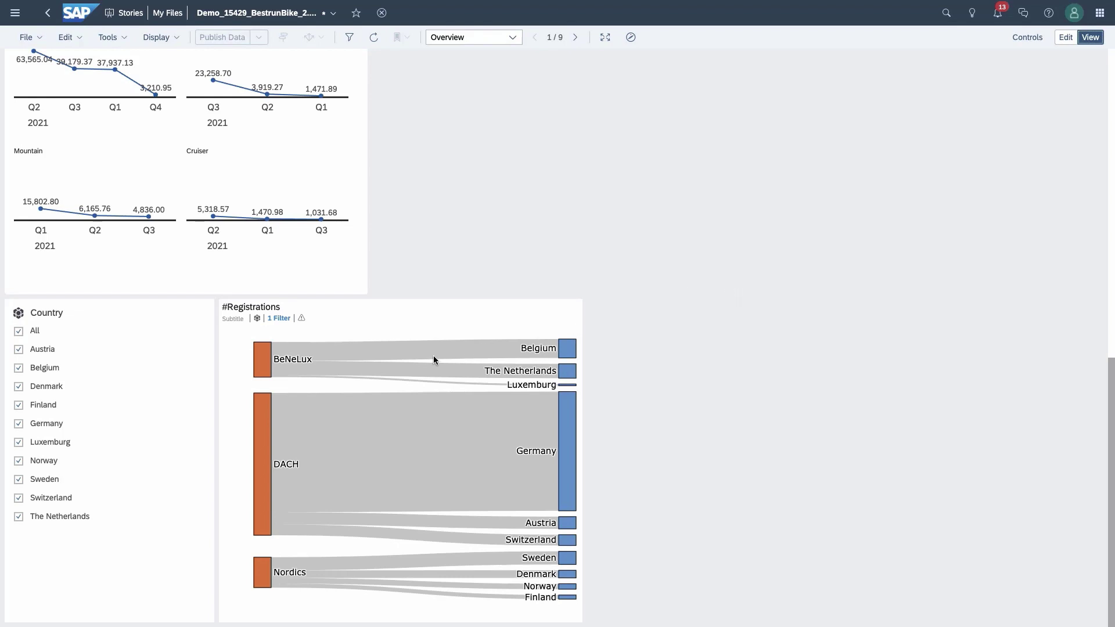
click(19, 331)
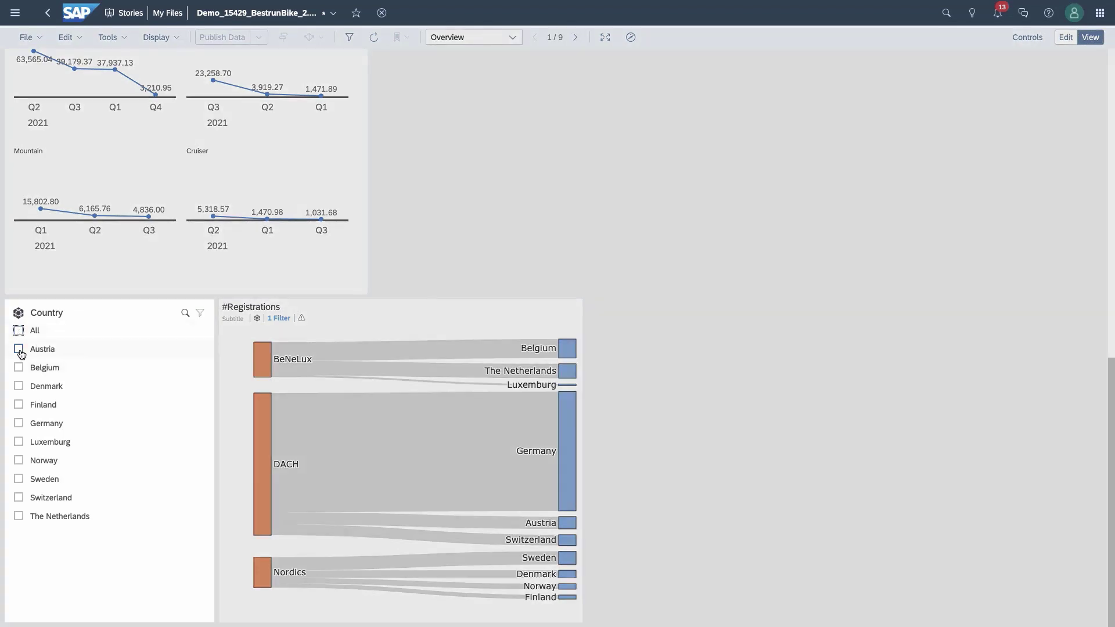
click(19, 349)
click(18, 367)
click(19, 388)
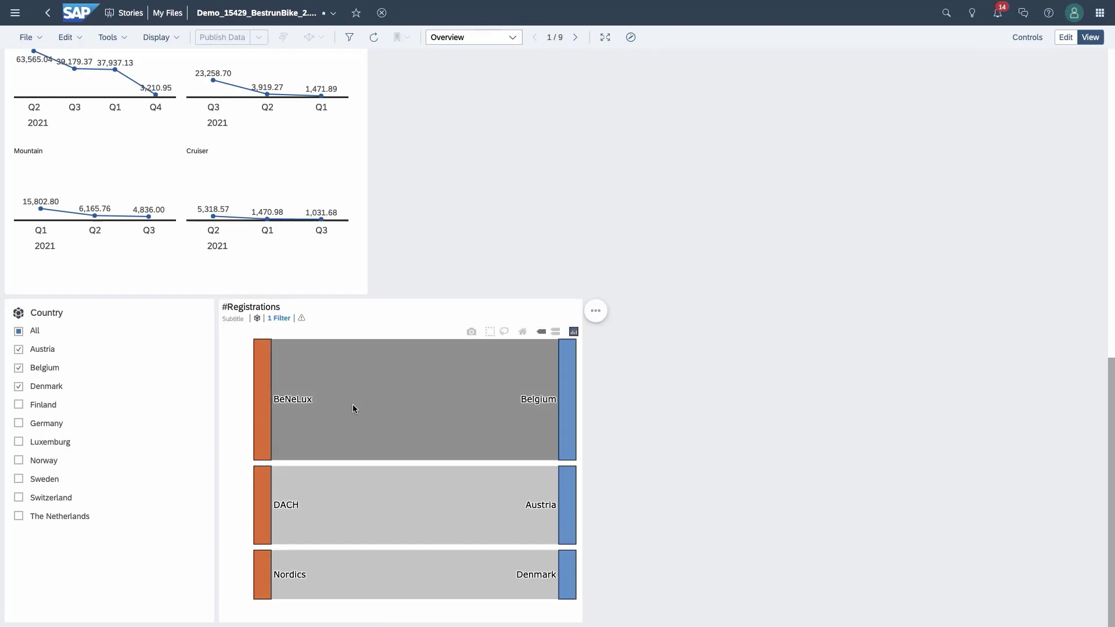
mouse_move(554, 389)
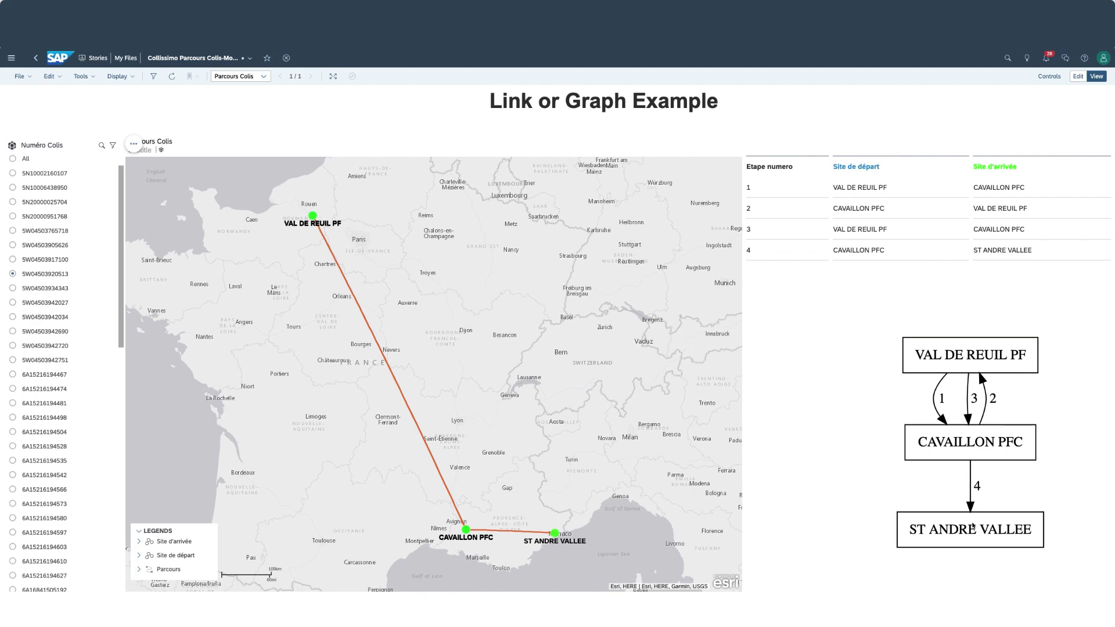
Step: Show another parcel's route on the link map, then insert a Geo Map into the new story
click(33, 232)
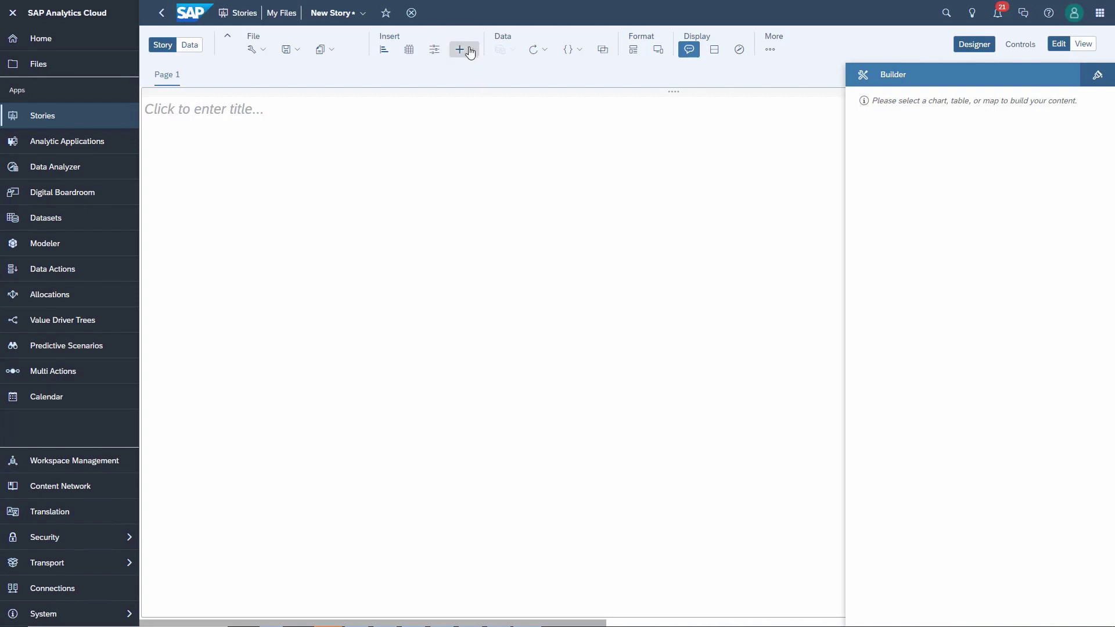
click(468, 49)
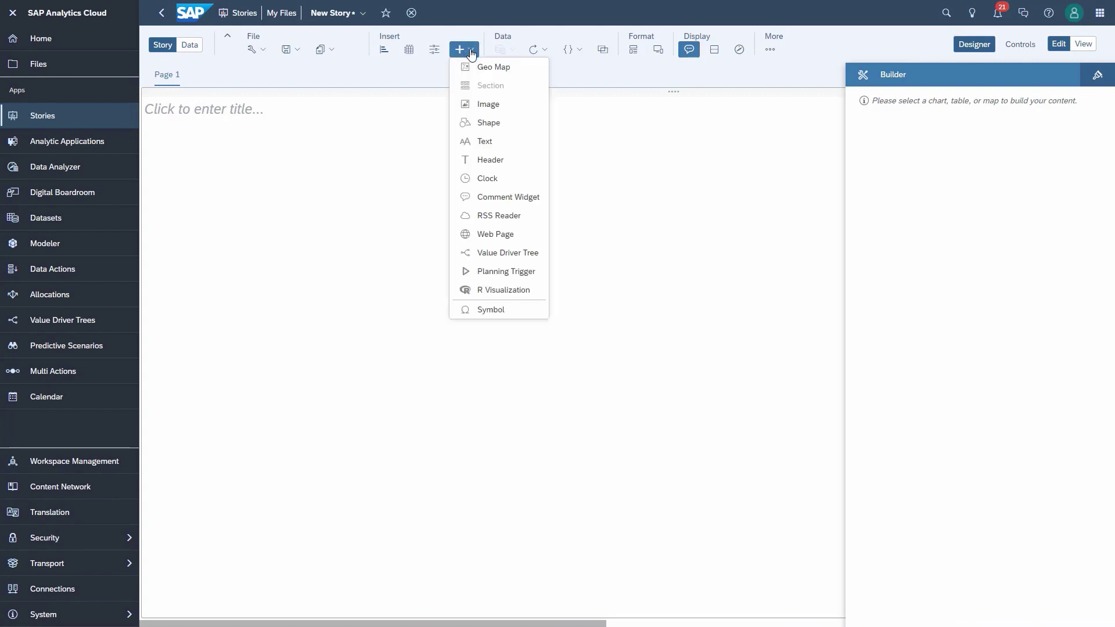
click(500, 69)
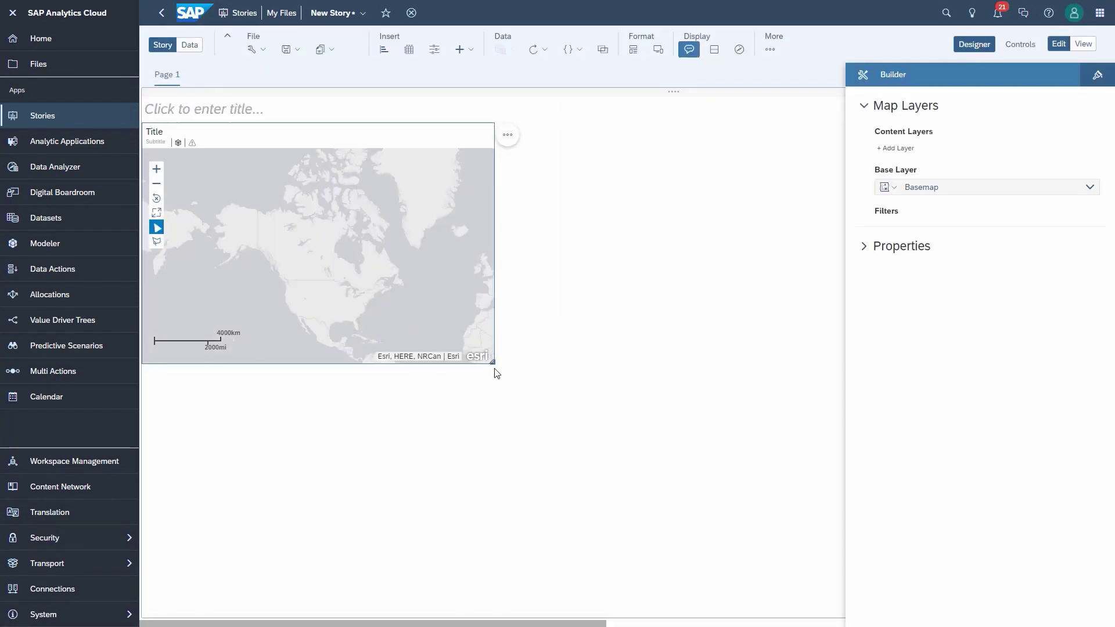
Step: Enlarge the geo map and add a Choropleth / Drill Layer
drag(492, 364, 696, 531)
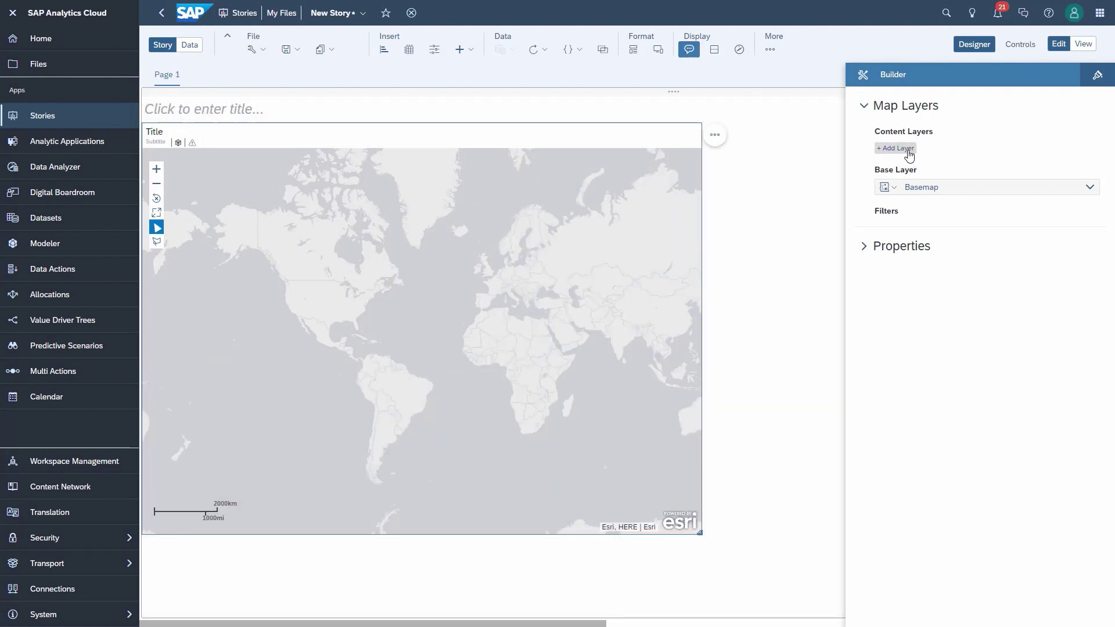
click(908, 149)
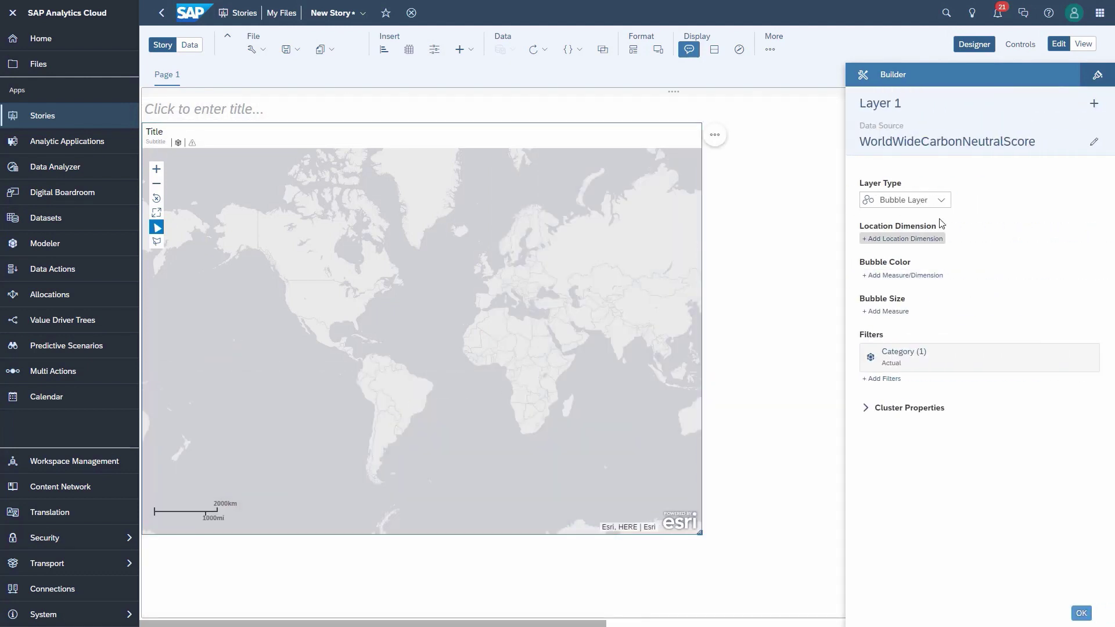
click(941, 200)
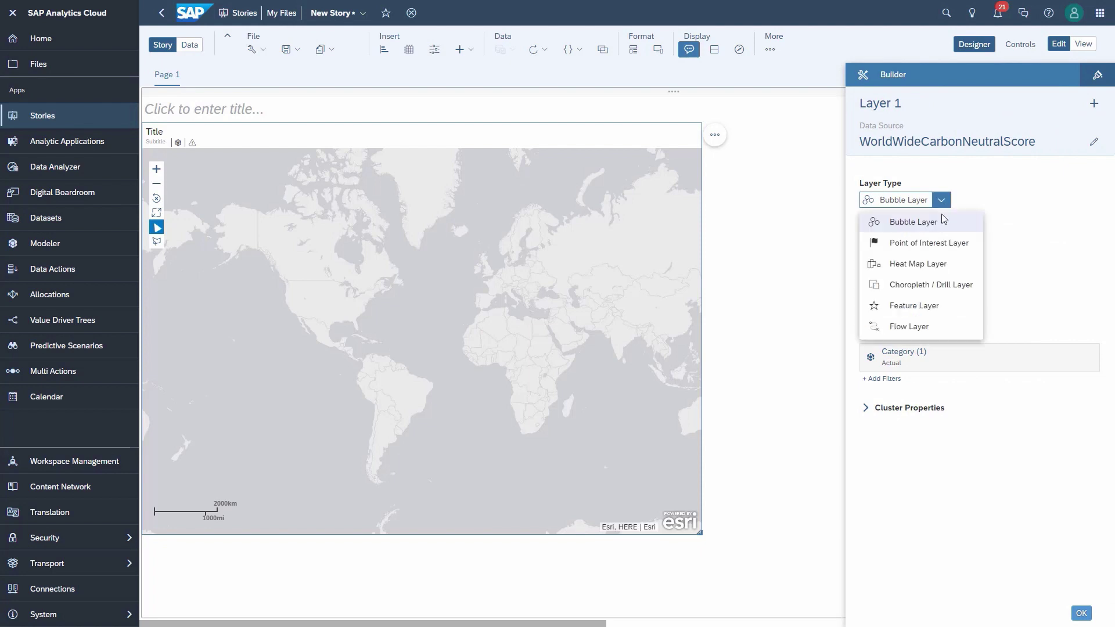
click(928, 290)
Step: Locate the layer by Area (Subregion), colour by Local Score with a red–yellow–green palette
click(922, 248)
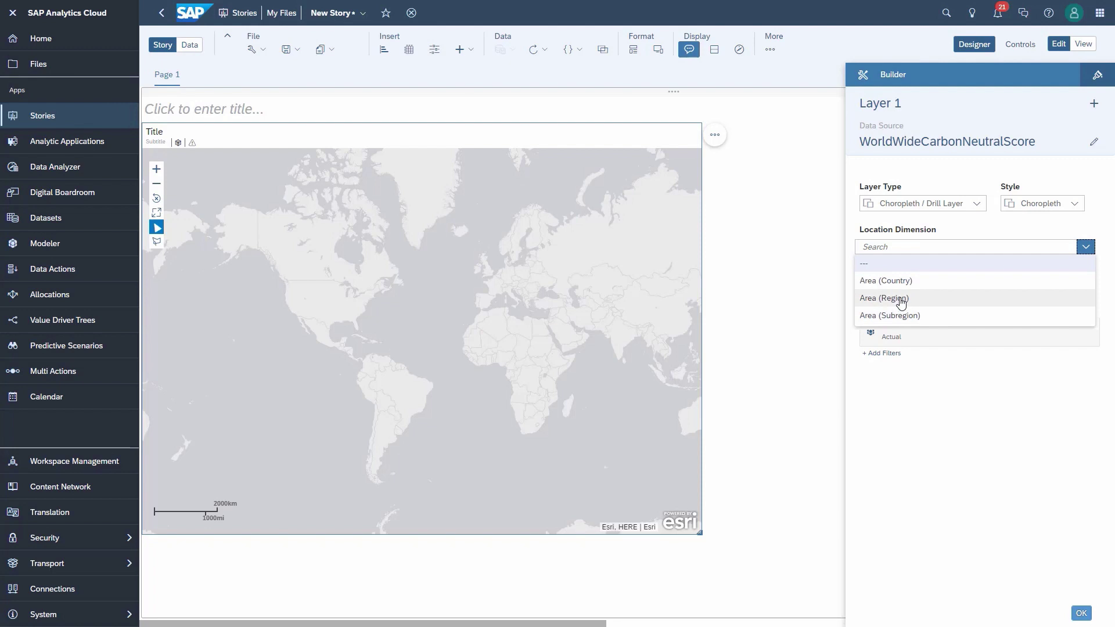
click(906, 316)
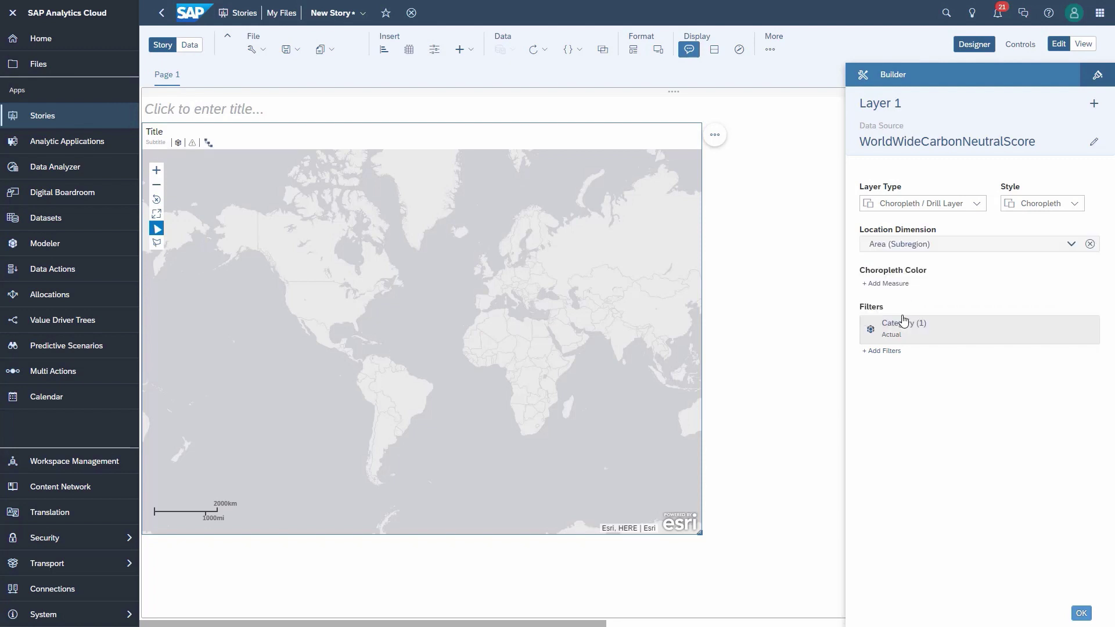
click(899, 284)
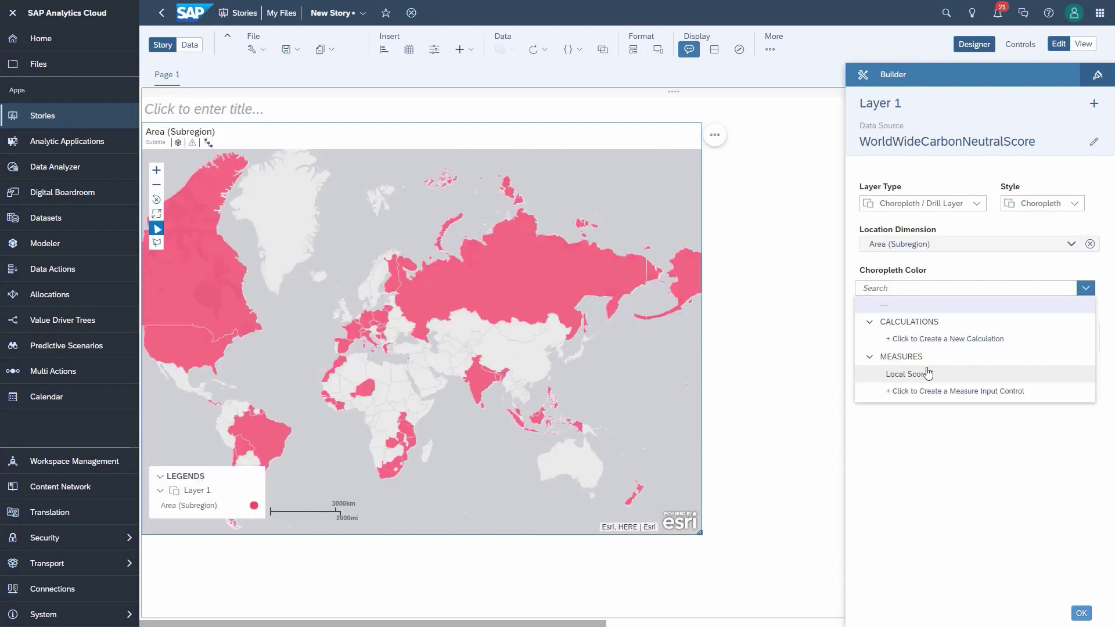
click(927, 373)
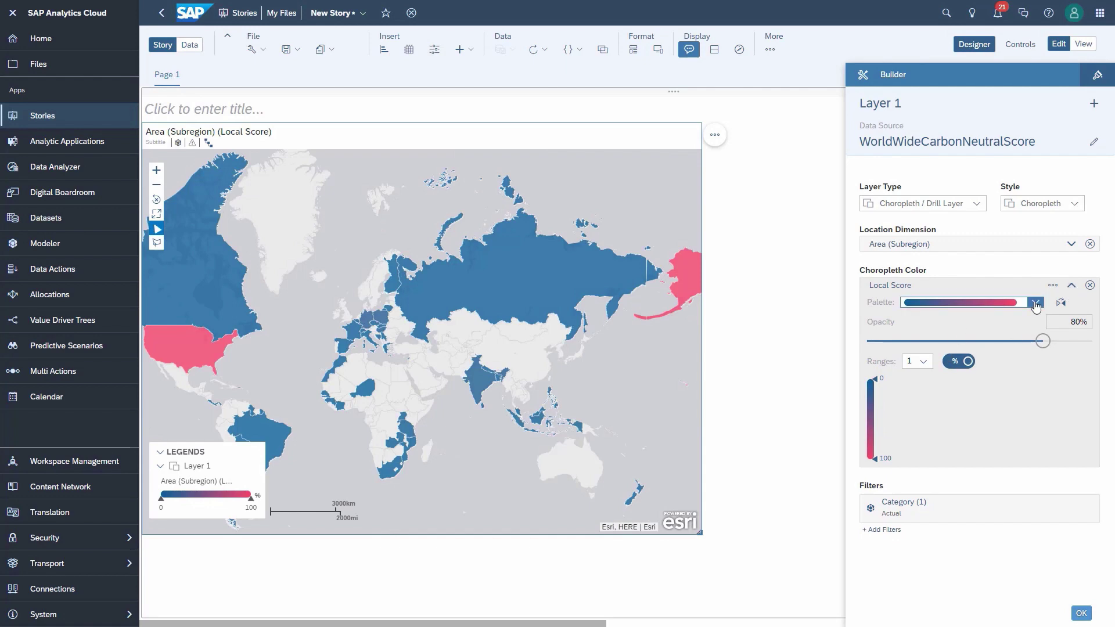
click(1036, 302)
click(984, 355)
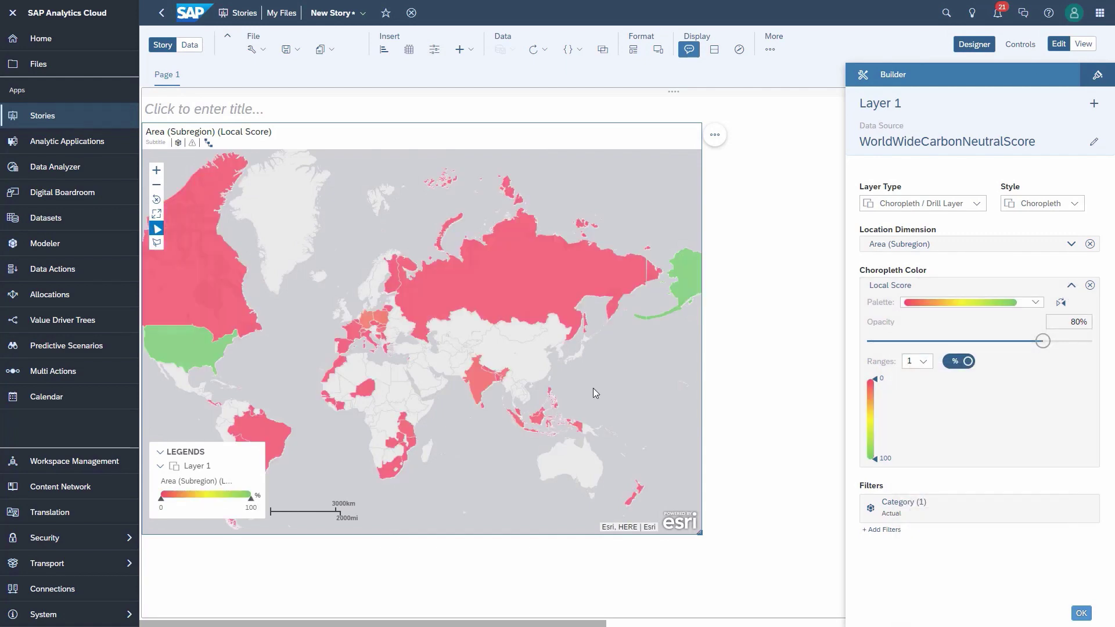
scroll(593, 388, up, 1)
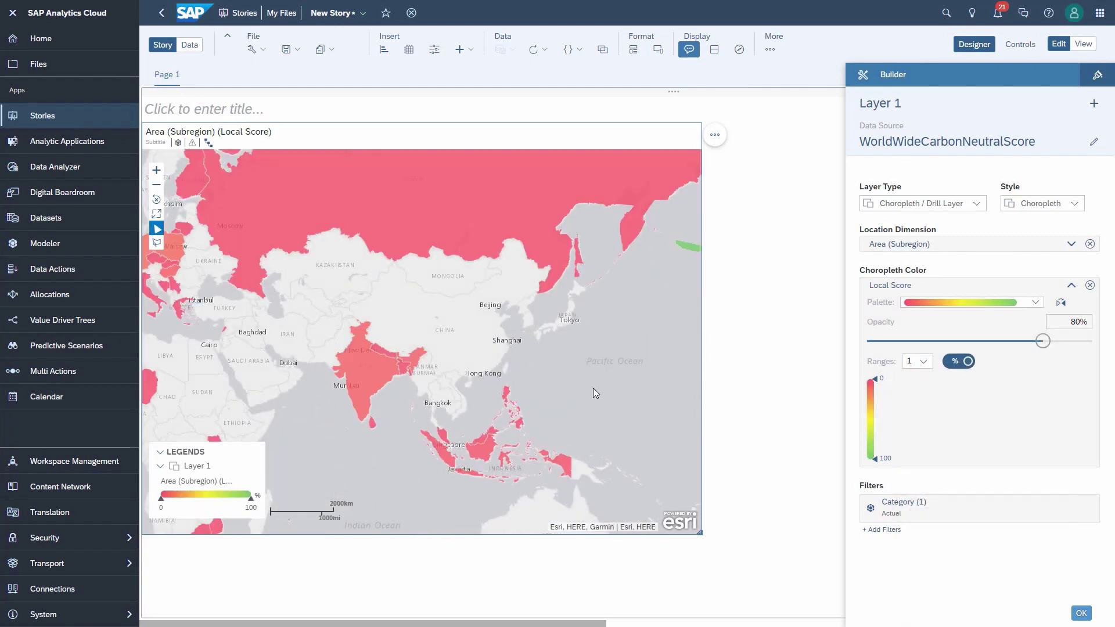
Step: Select India on the choropleth and drill it down to Sub-Region 1
click(357, 378)
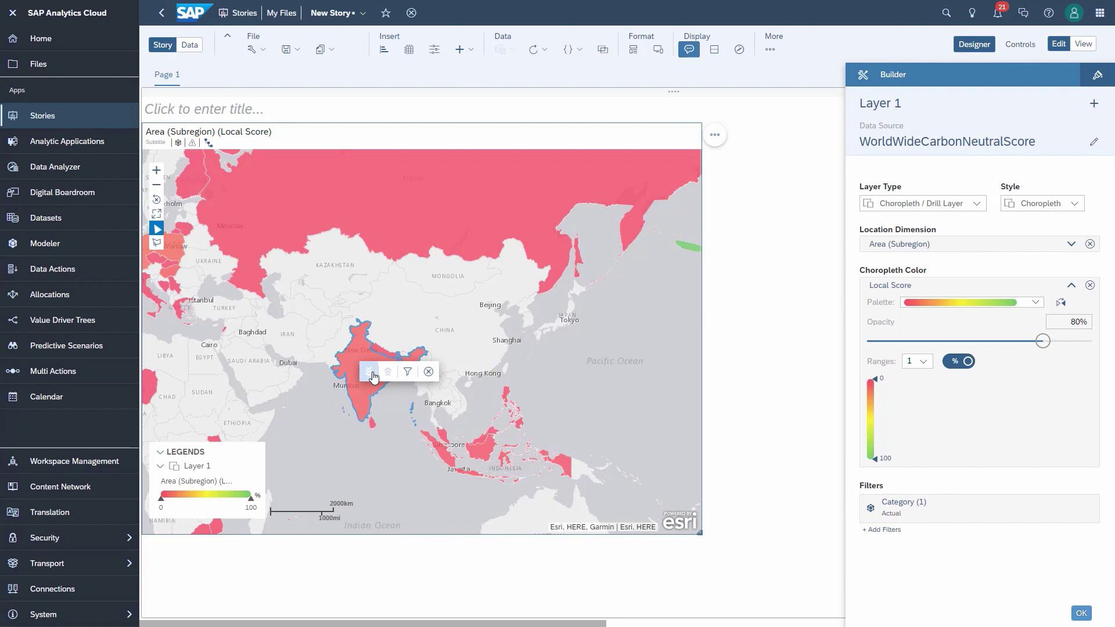
click(370, 372)
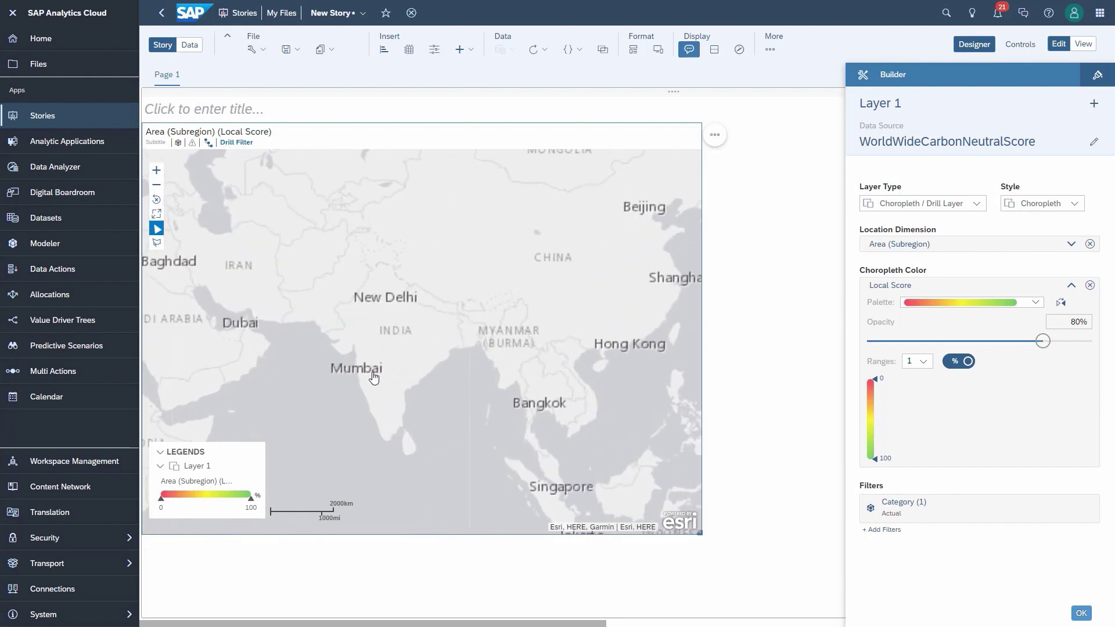
mouse_move(207, 151)
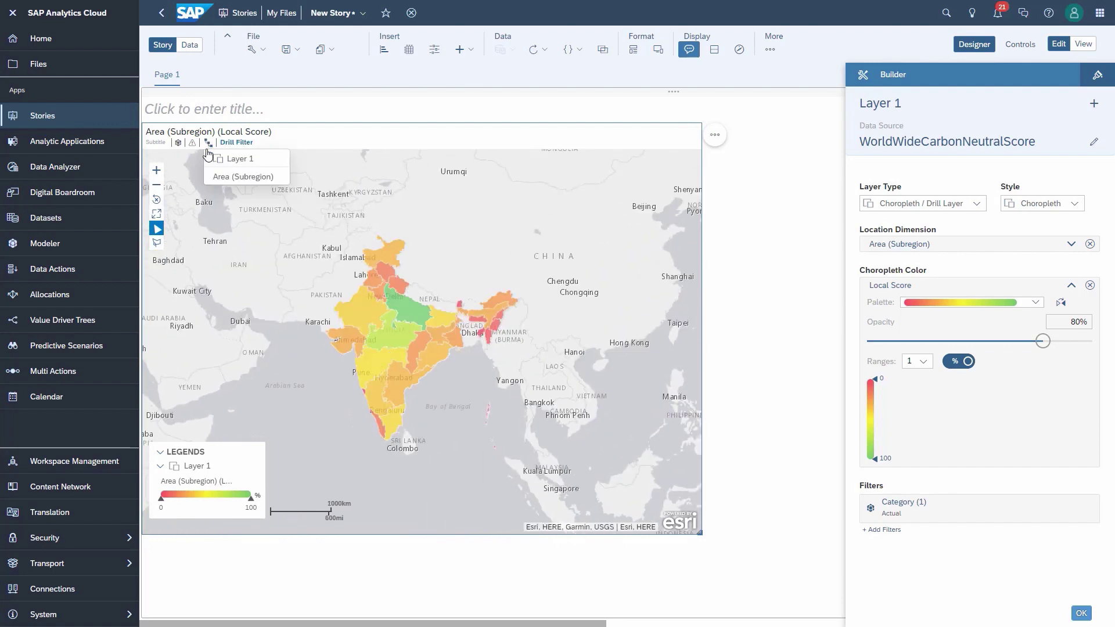
click(227, 177)
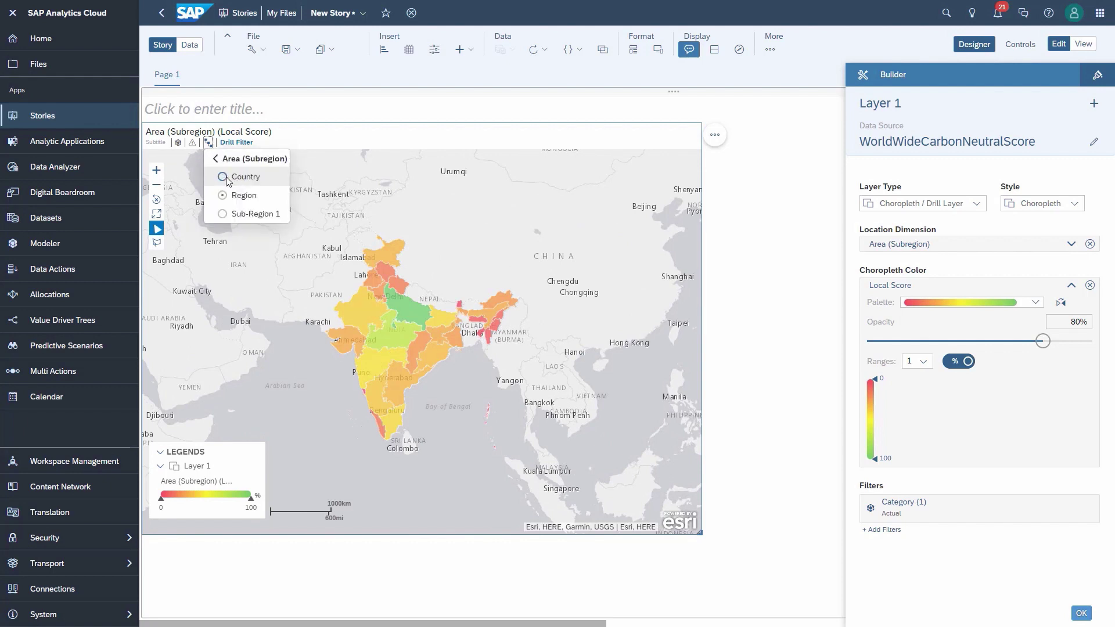
click(224, 215)
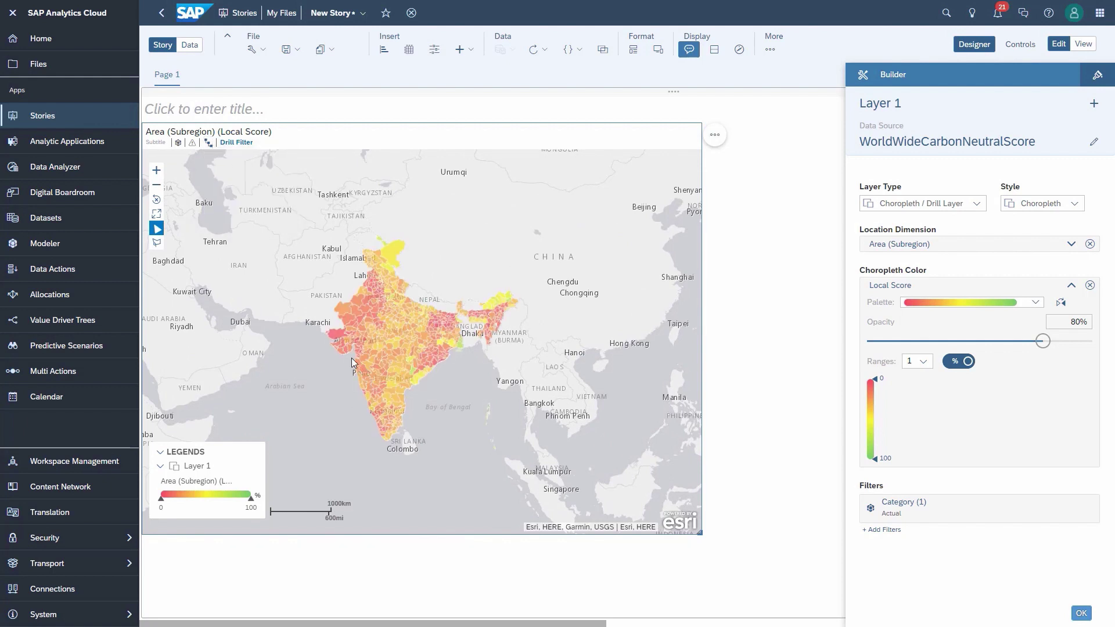
scroll(353, 363, up, 4)
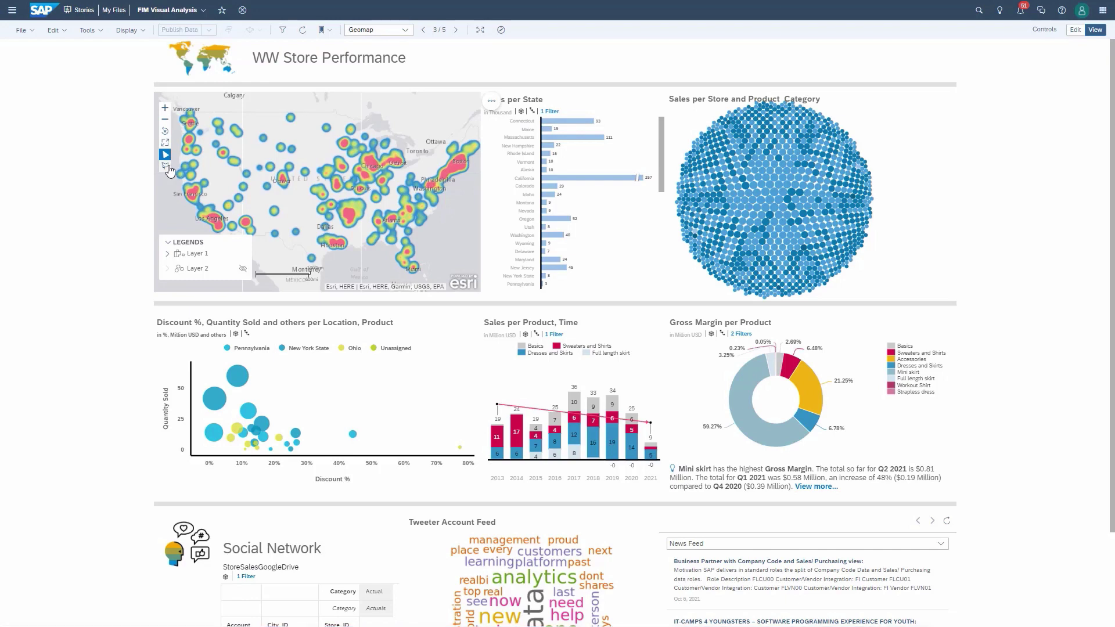
Step: Lasso a cluster of stores on the geomap and filter the dashboard to them
click(165, 165)
click(177, 167)
mouse_move(321, 187)
mouse_down()
mouse_move(395, 275)
mouse_move(465, 244)
mouse_move(456, 197)
mouse_up()
click(408, 223)
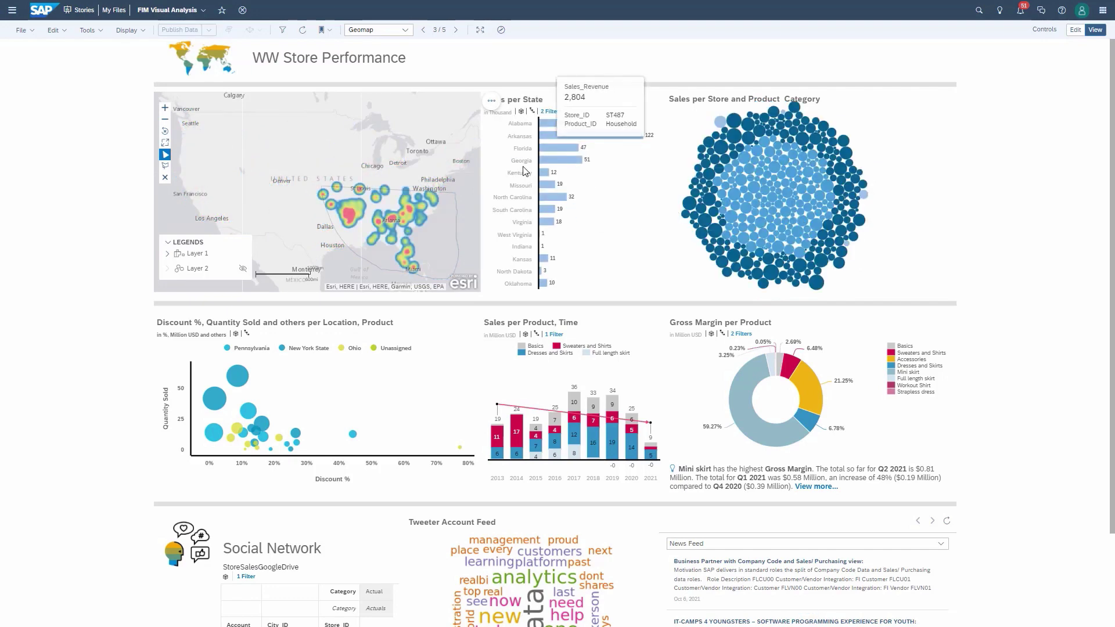
Step: Select the Kentucky–Virginia sales bars, then swap the heat map layer for store location bubbles
drag(517, 166, 588, 231)
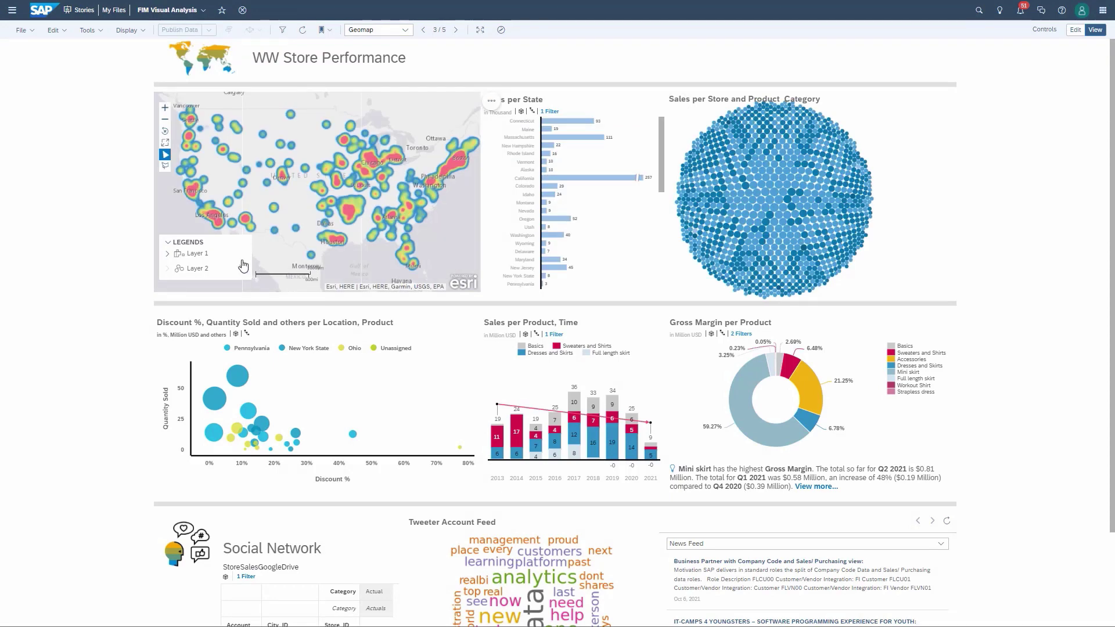
click(243, 256)
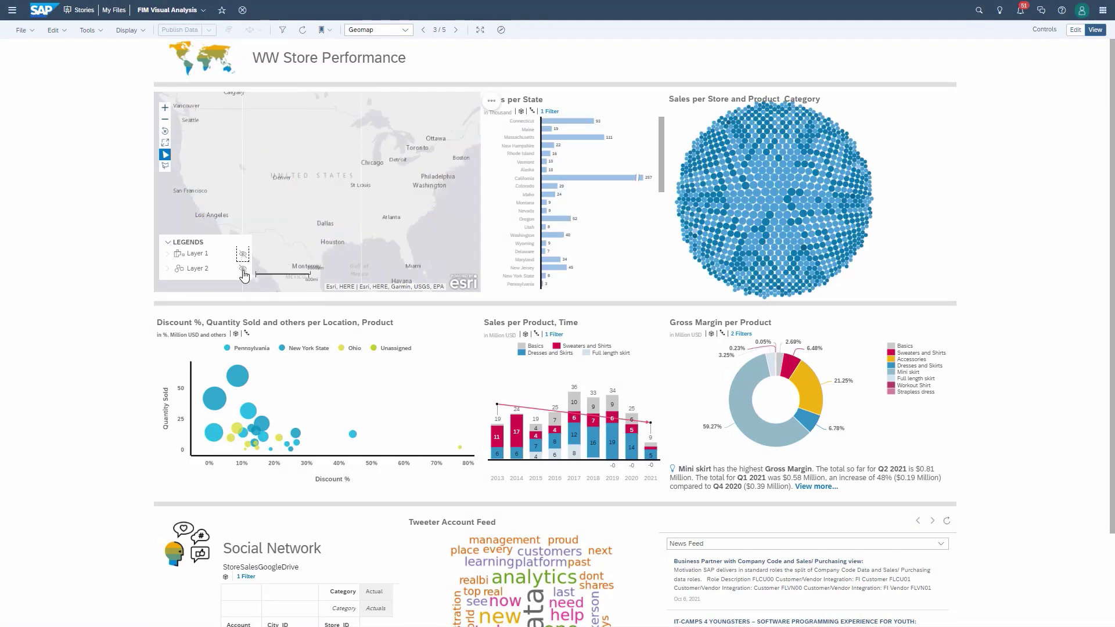
click(243, 270)
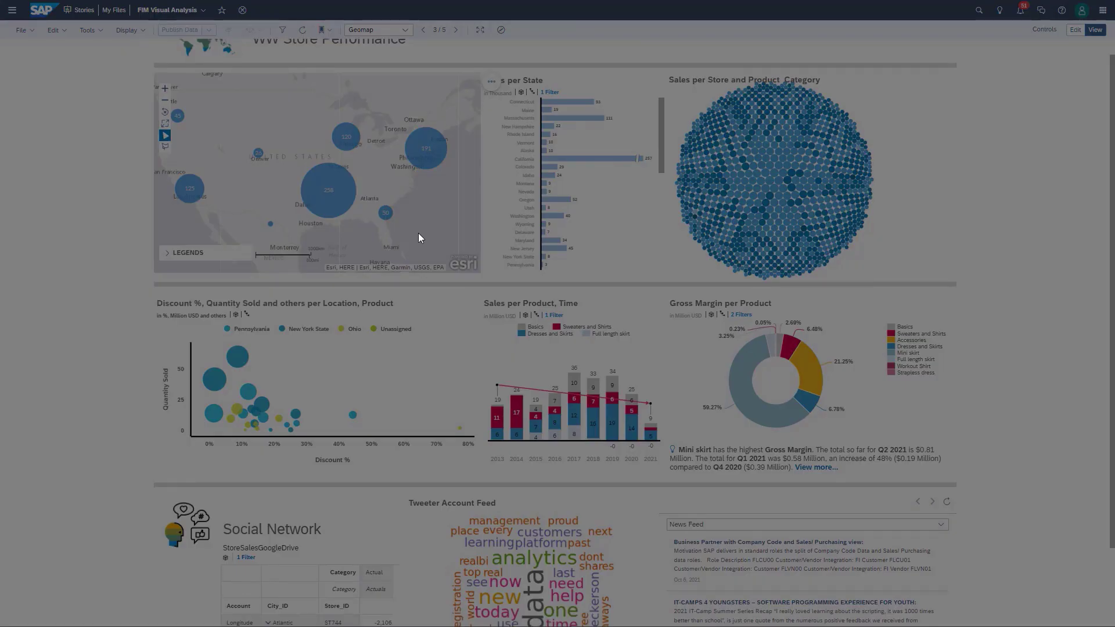
scroll(419, 238, up, 1)
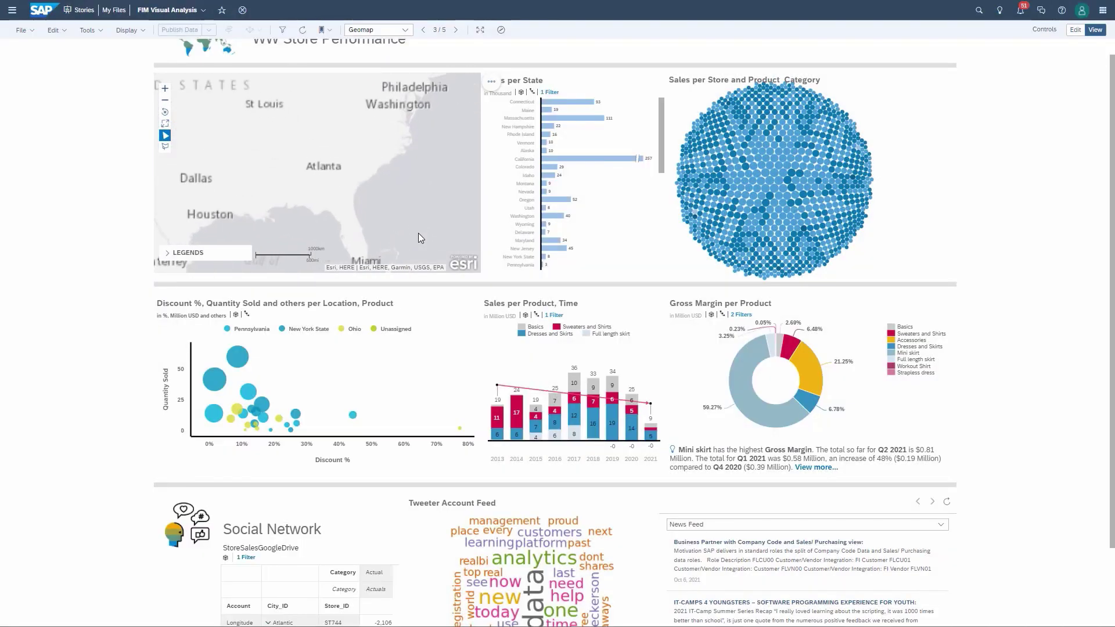
scroll(419, 234, up, 1)
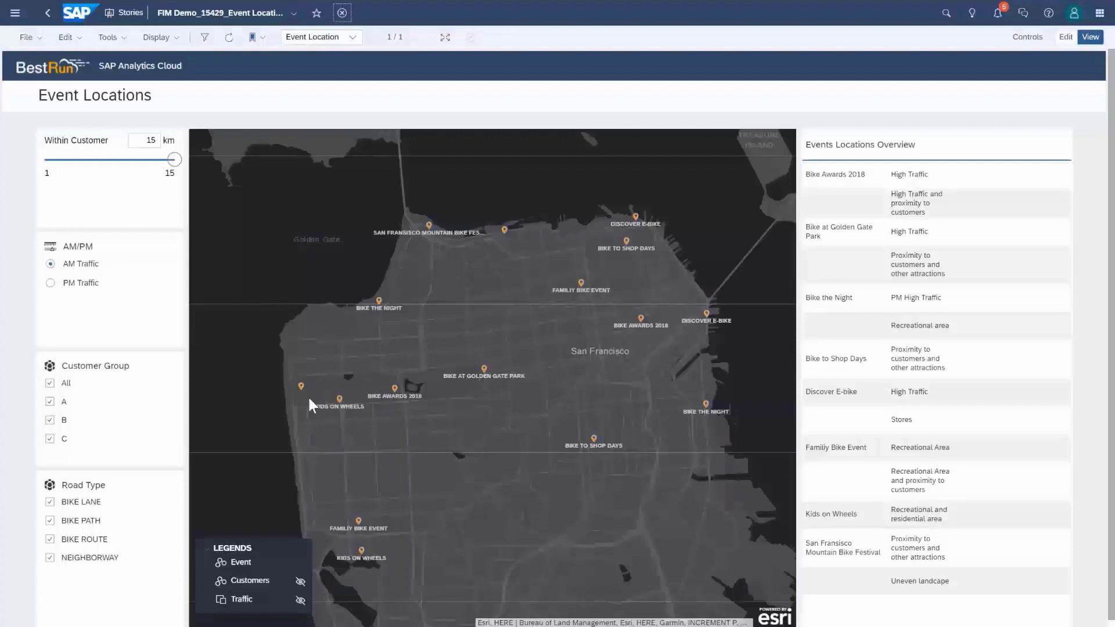
Step: Show the Customers and Traffic layers and reduce Within Customer to about 1.9 km
click(301, 582)
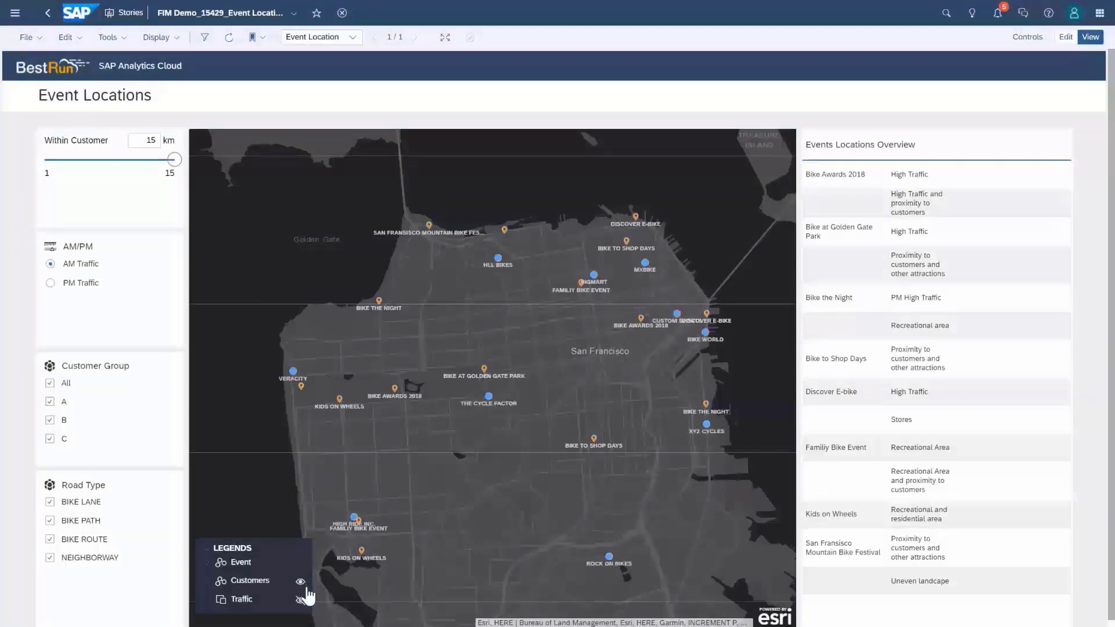
click(300, 601)
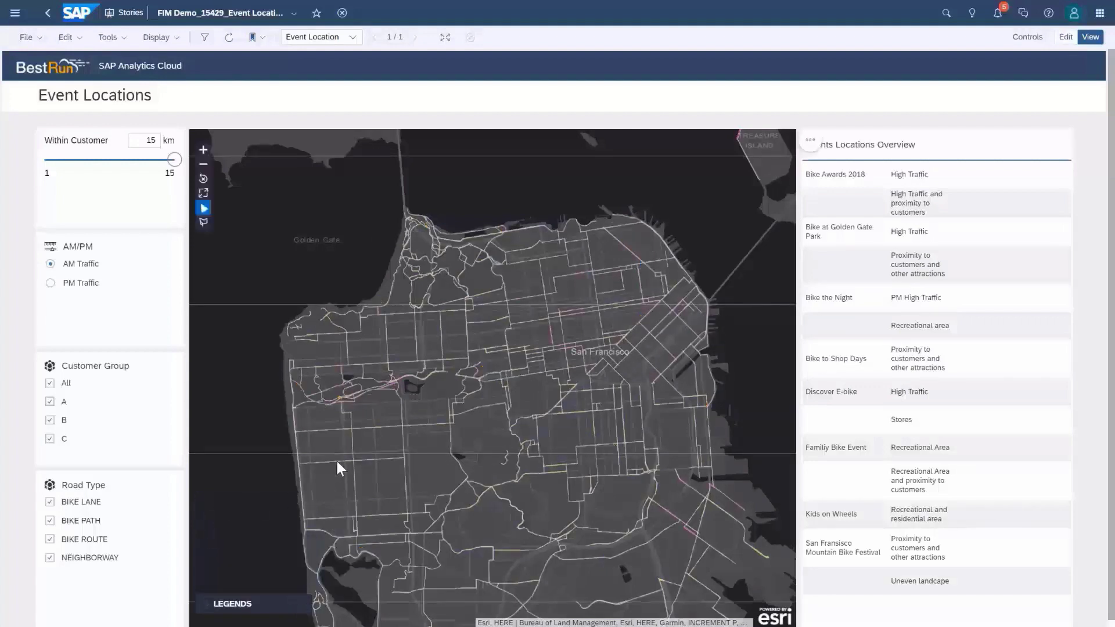
scroll(337, 462, down, 2)
scroll(337, 461, up, 3)
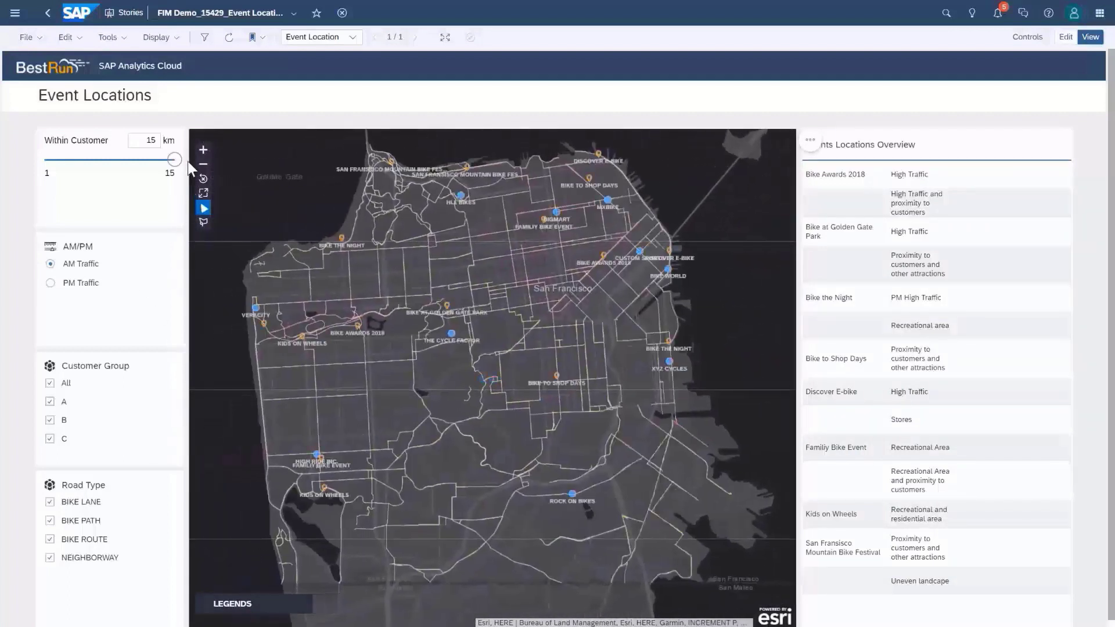
drag(174, 160, 53, 175)
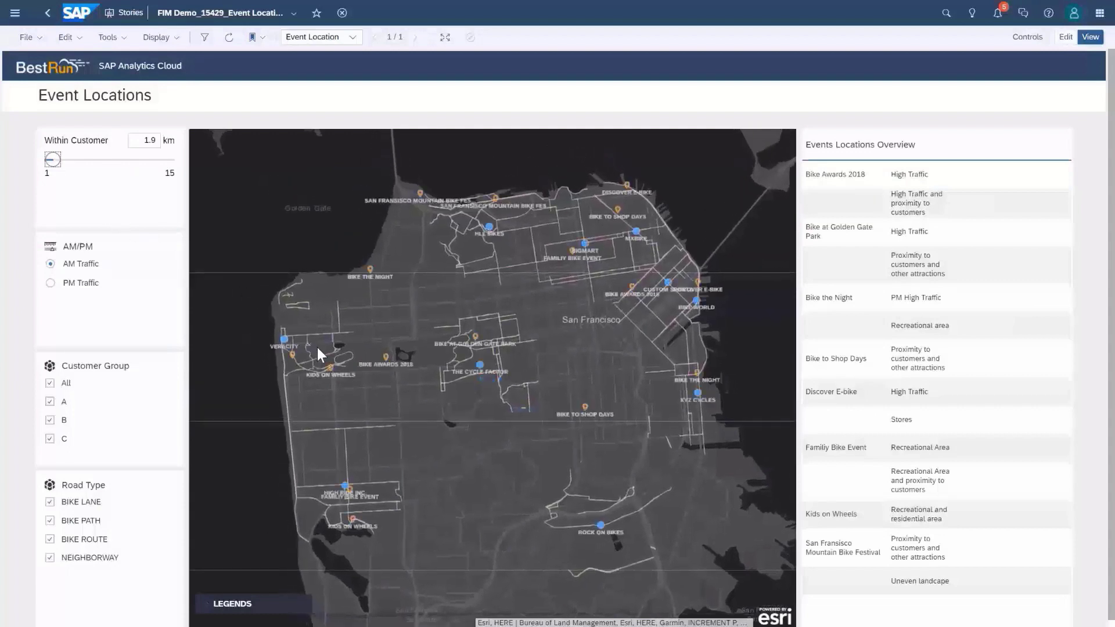
Step: Pan the map toward the coast and inspect the AM traffic on Cabrillo St
scroll(319, 348, up, 2)
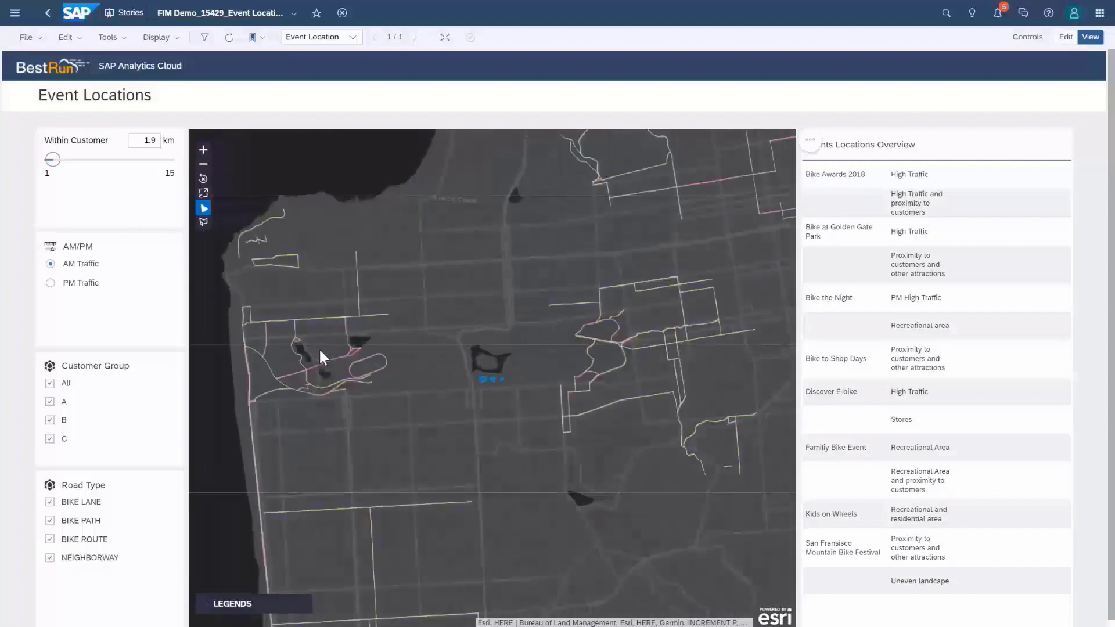
scroll(319, 348, up, 2)
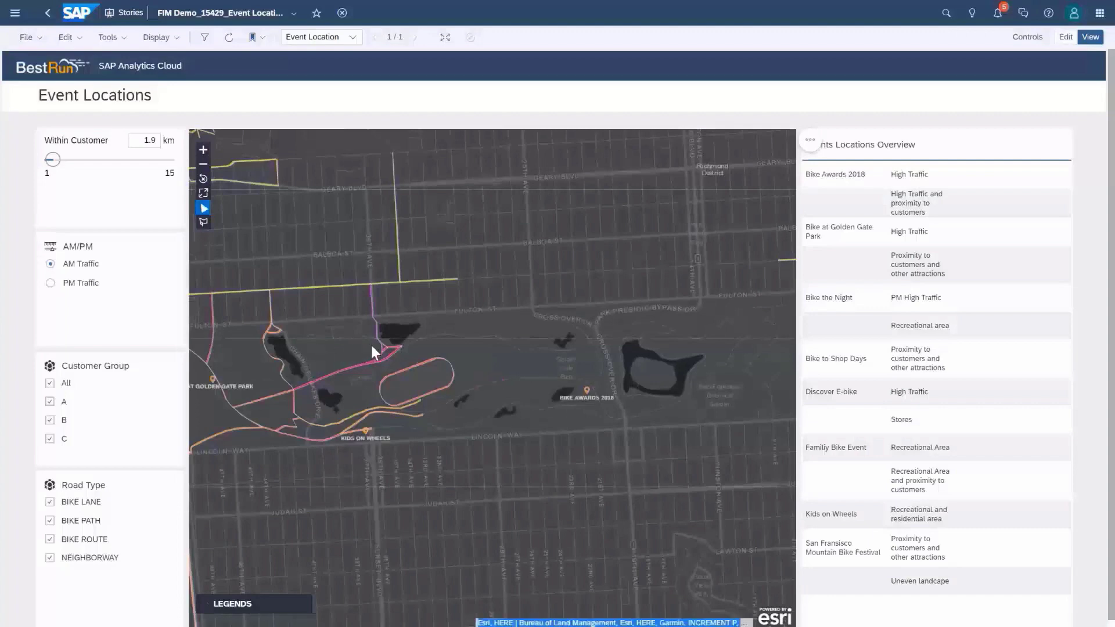
drag(417, 333, 533, 326)
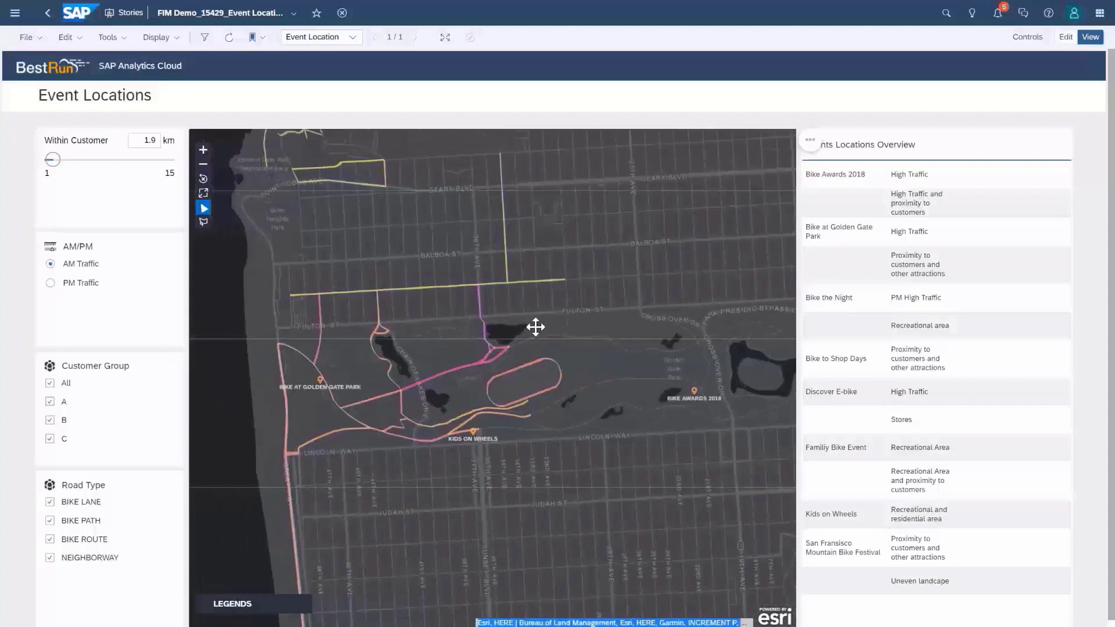
click(412, 289)
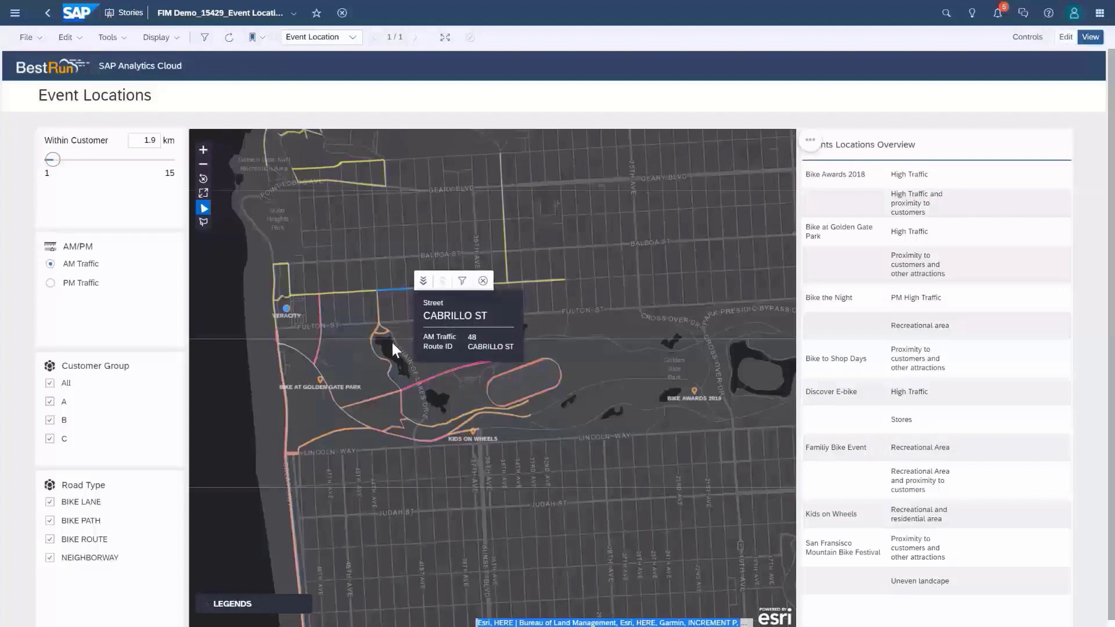
click(375, 329)
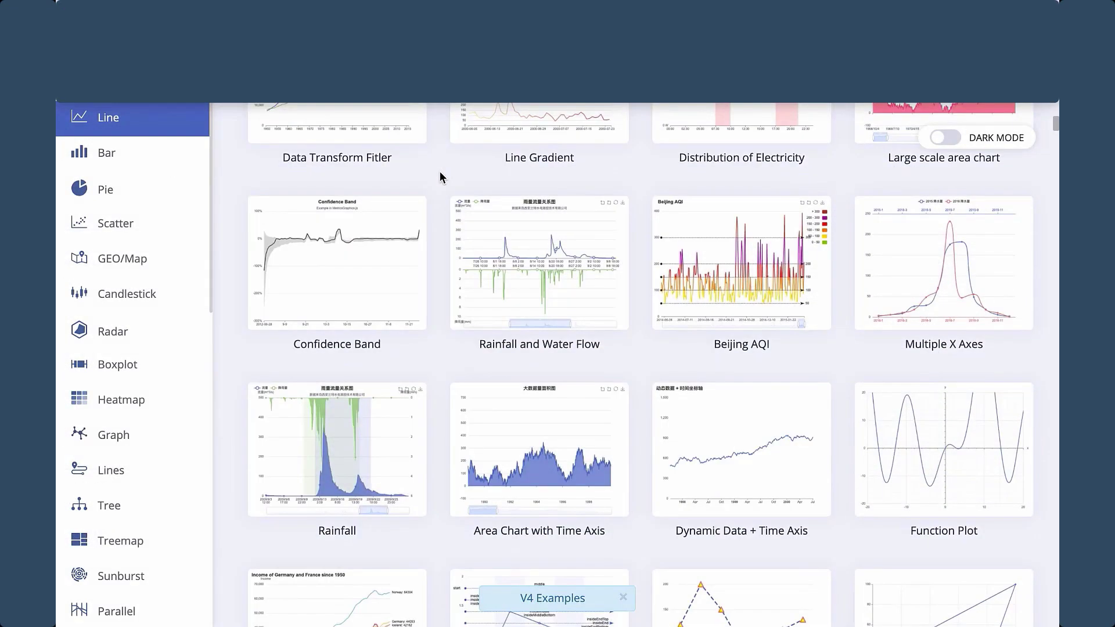
Step: Open the Two Value-Axes in Polar example from the ECharts Line gallery
scroll(441, 176, down, 5)
scroll(440, 177, down, 4)
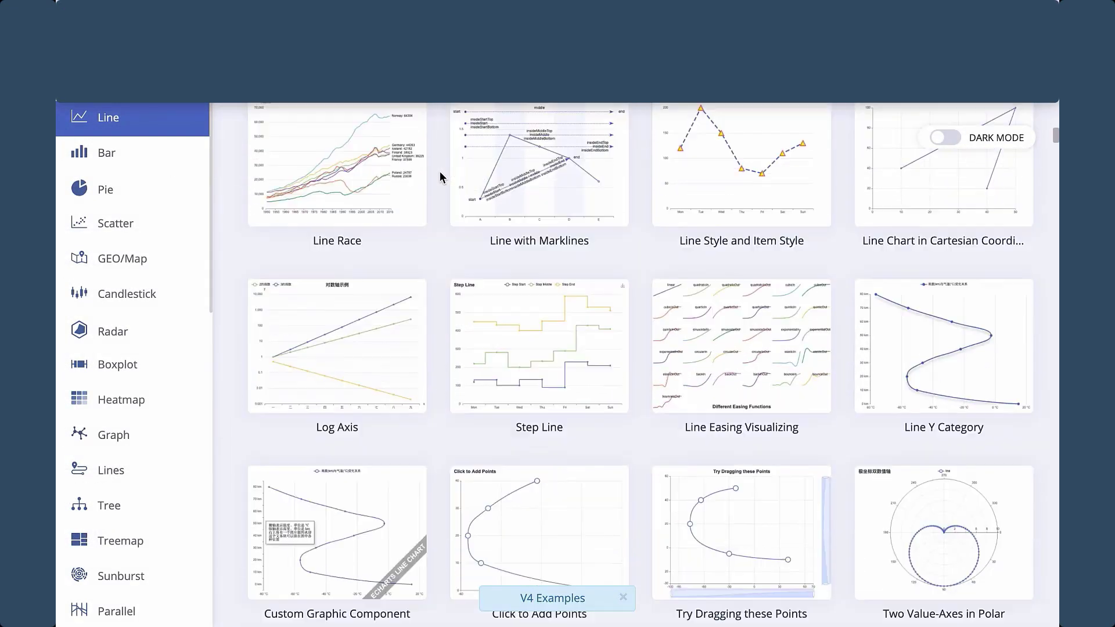
scroll(441, 177, down, 8)
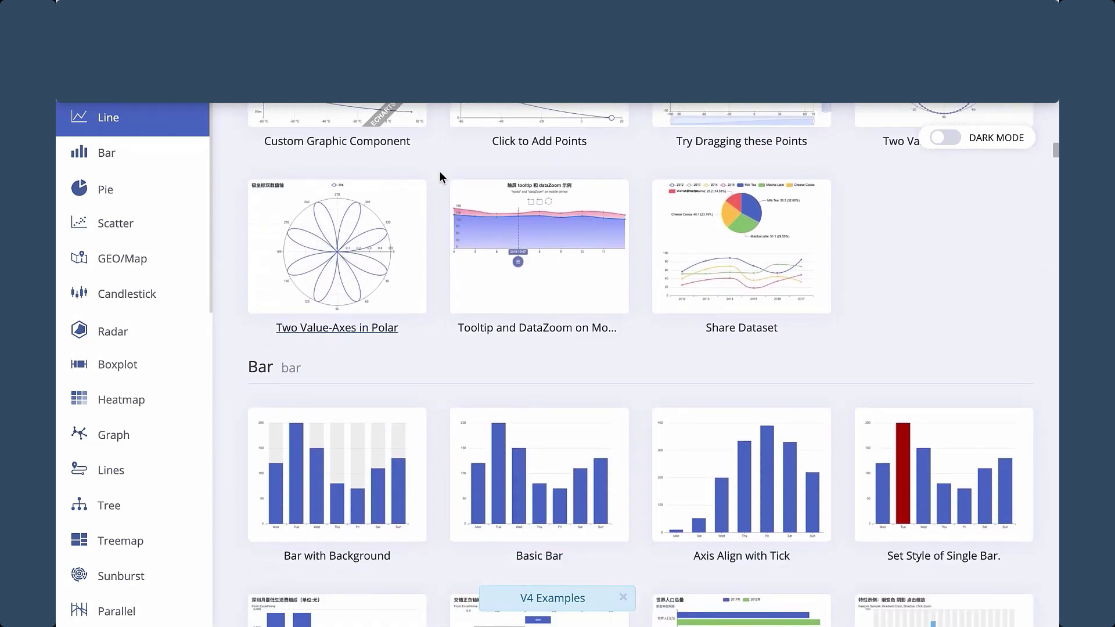
click(359, 268)
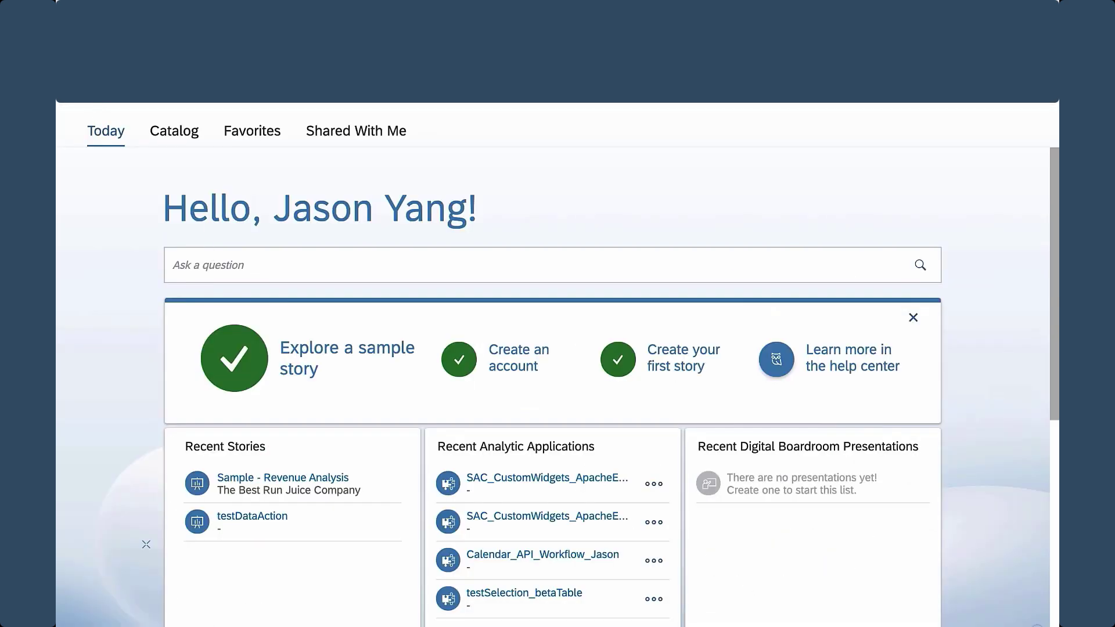
Step: Upload the ECharts Prepared custom widget from its index.json definition file
mouse_move(118, 198)
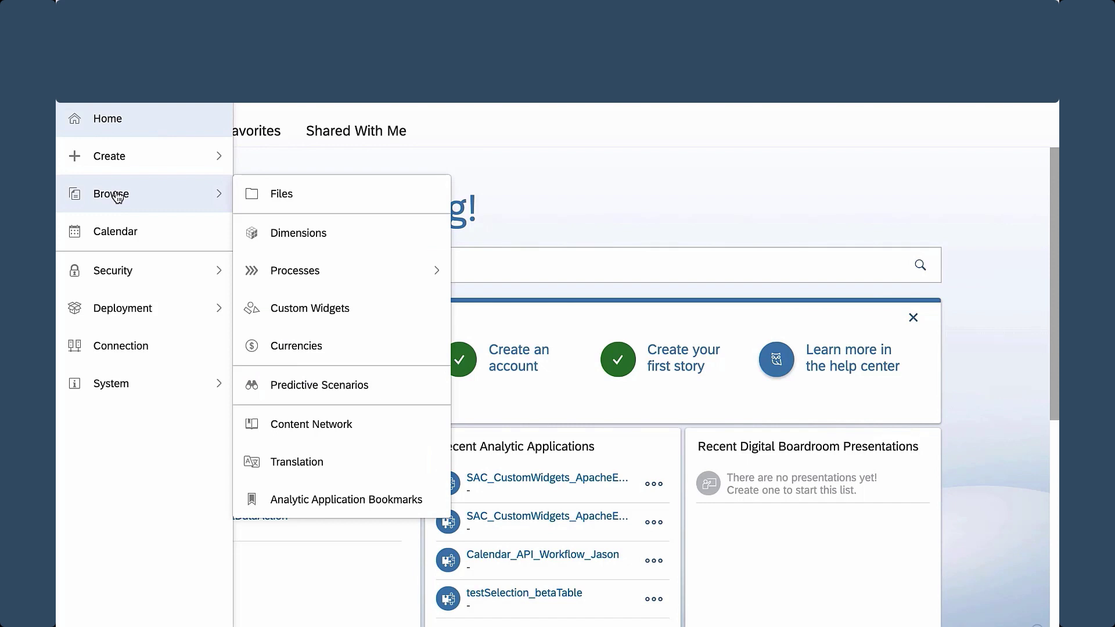
click(308, 308)
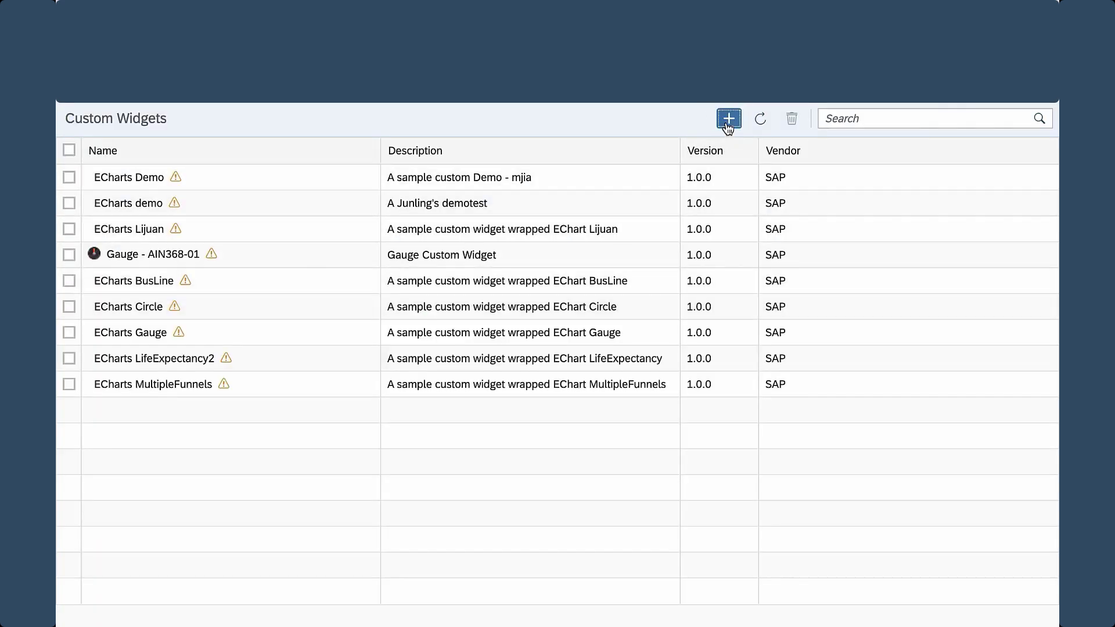
click(729, 119)
click(436, 343)
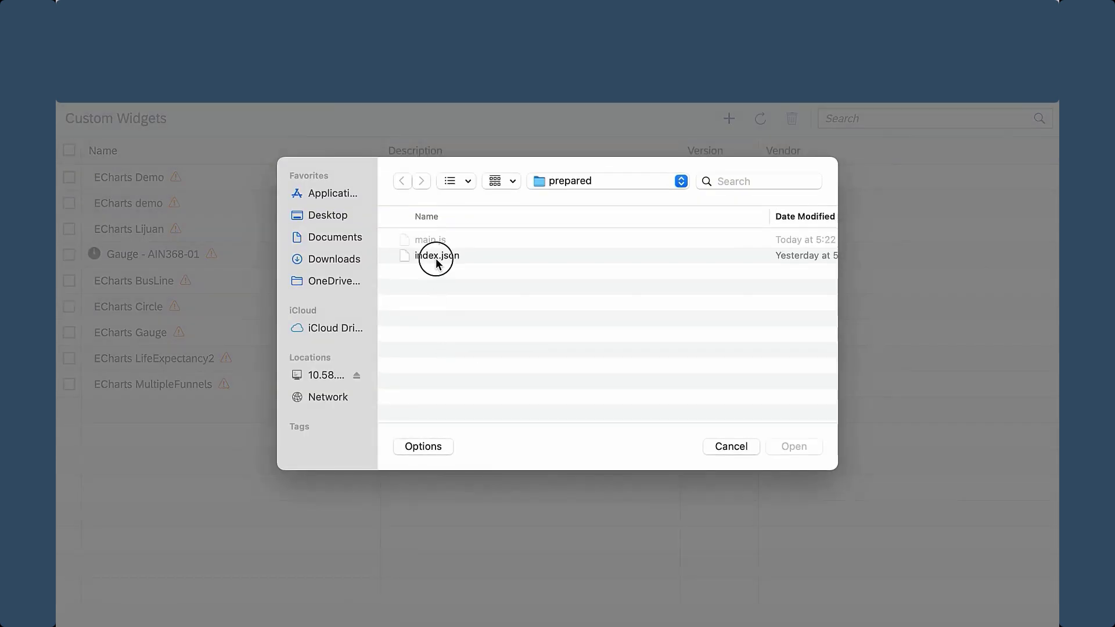
double_click(437, 255)
click(665, 432)
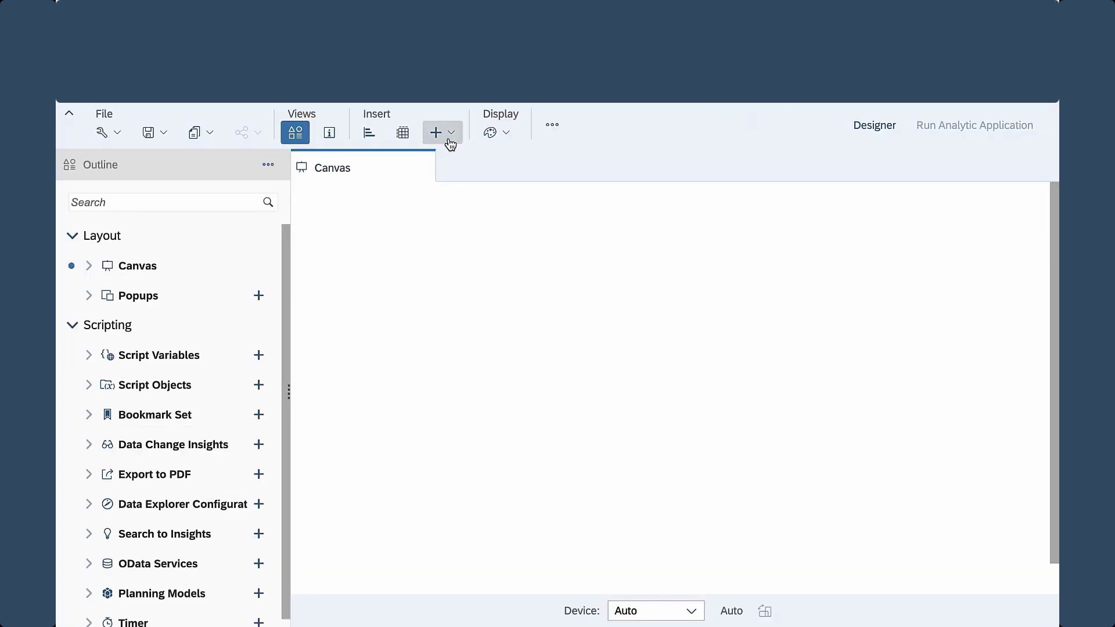
Step: Insert the ECharts Prepared v1.0.0 custom widget onto the analytic application canvas
click(452, 138)
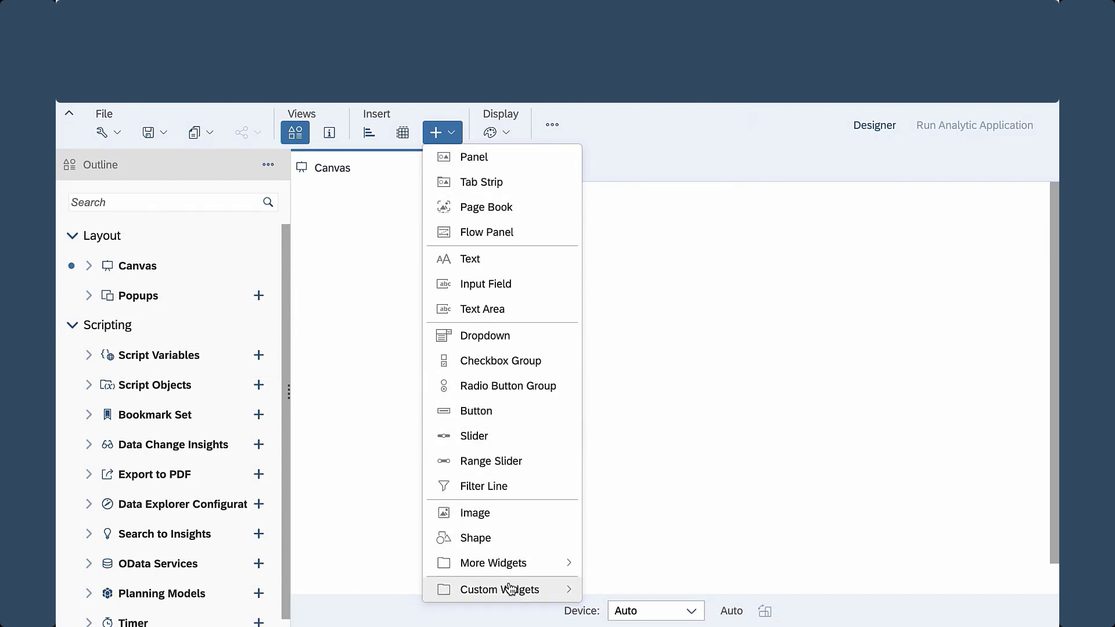
mouse_move(510, 592)
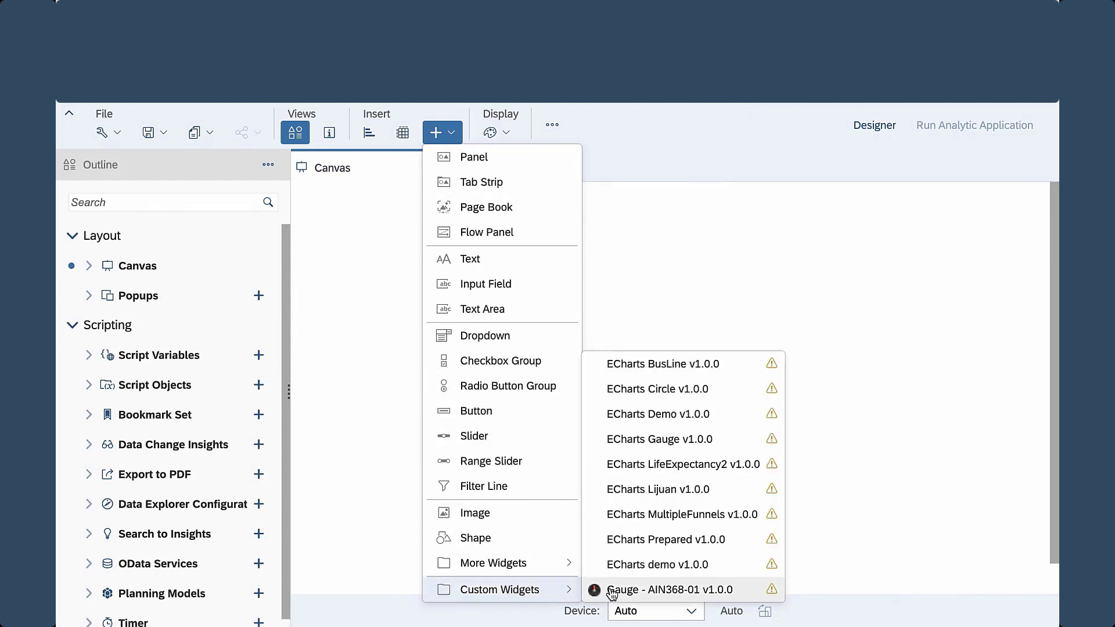
click(626, 540)
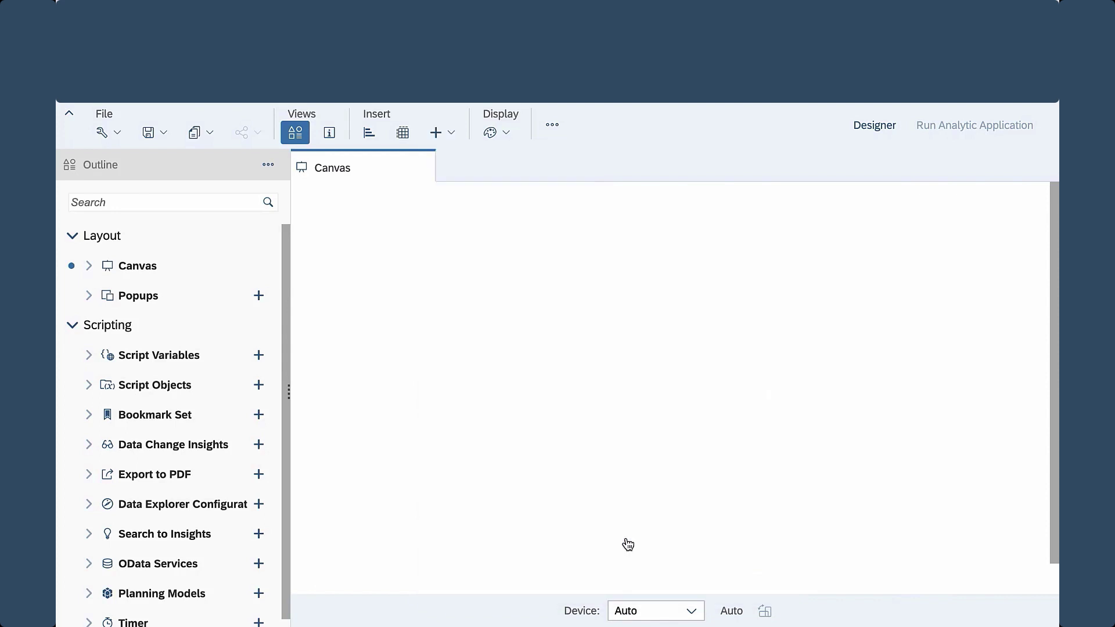
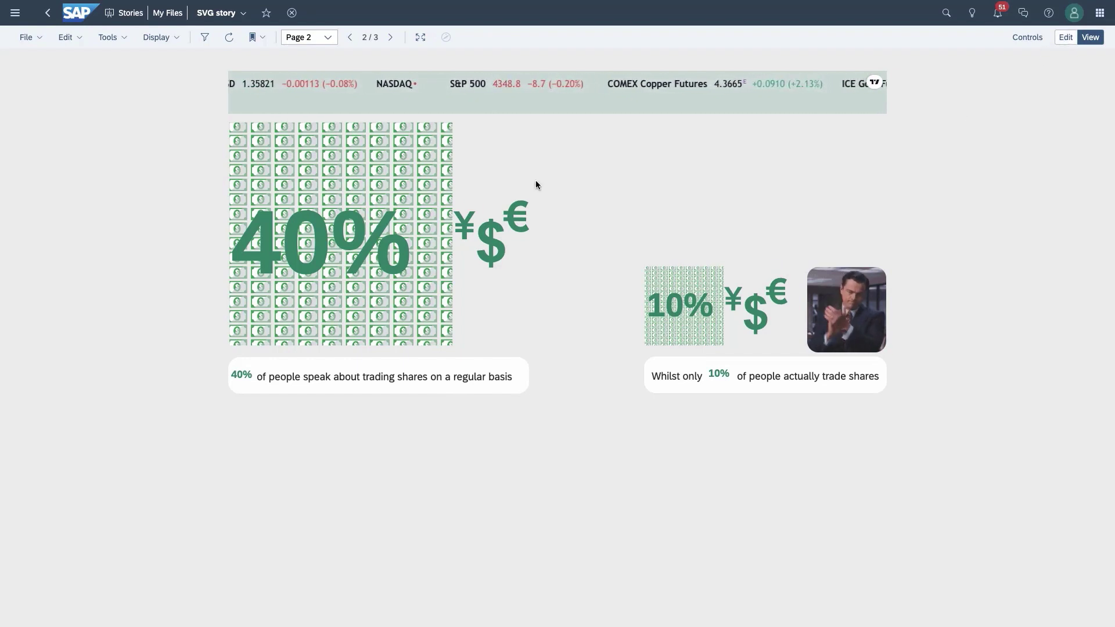
Step: Switch the SVG story to edit mode and browse the Insert Shape gallery, cancelling without inserting
click(1069, 39)
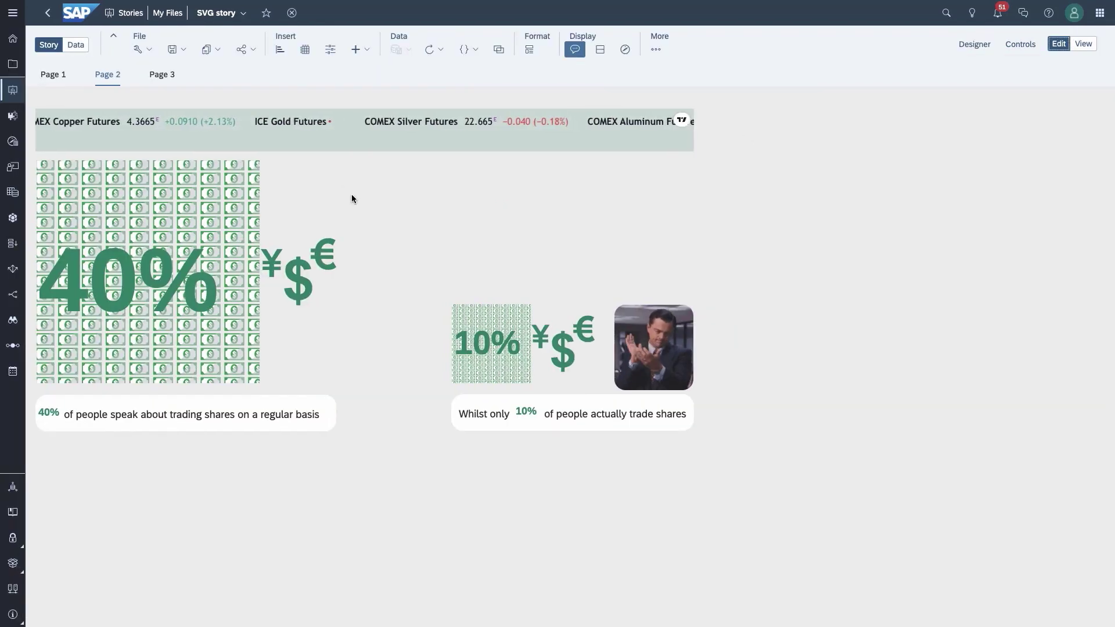
click(360, 54)
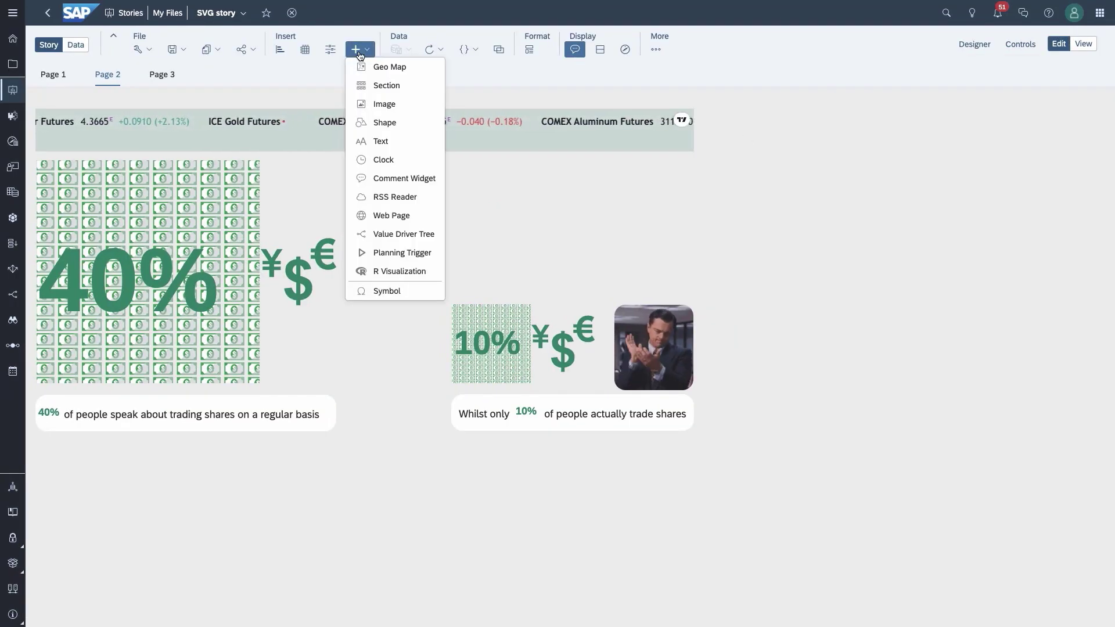
click(385, 123)
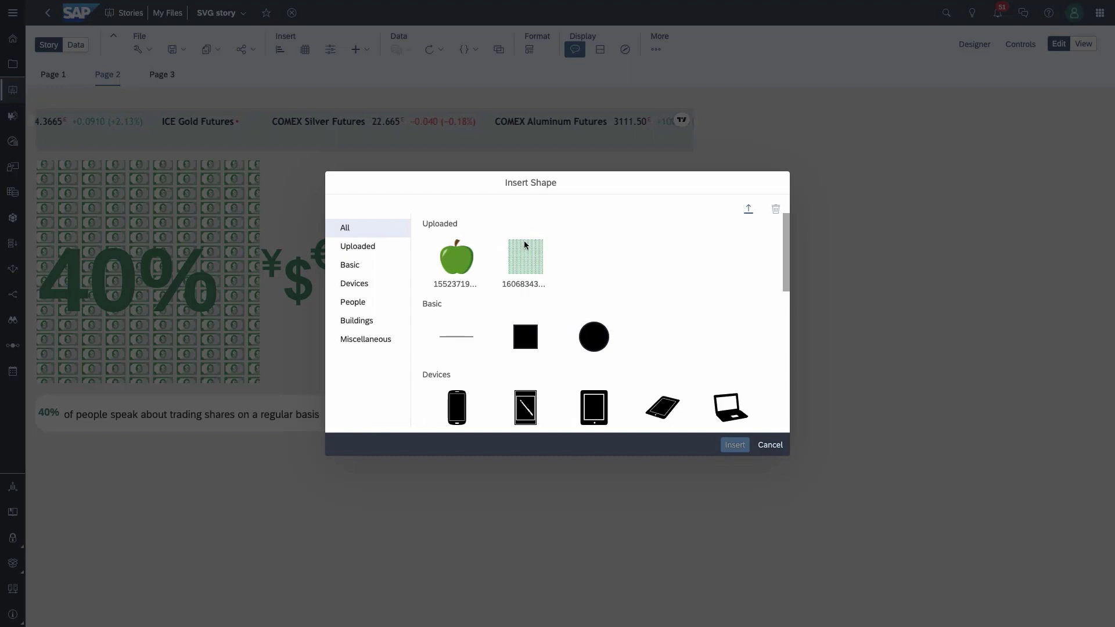
scroll(581, 308, down, 3)
scroll(581, 309, down, 2)
scroll(581, 309, up, 5)
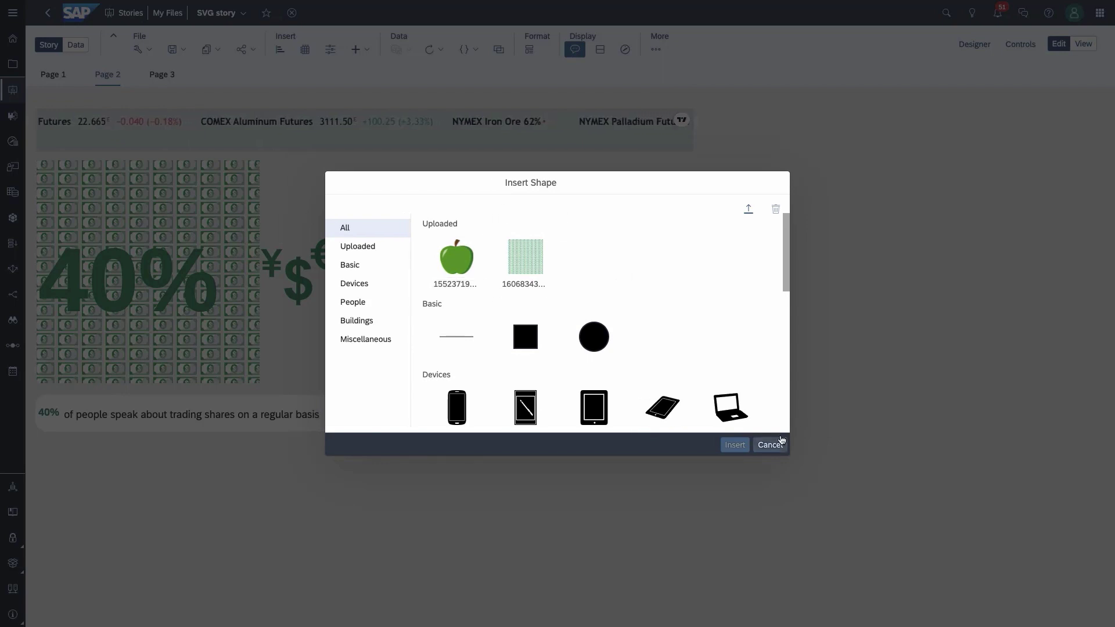
click(771, 445)
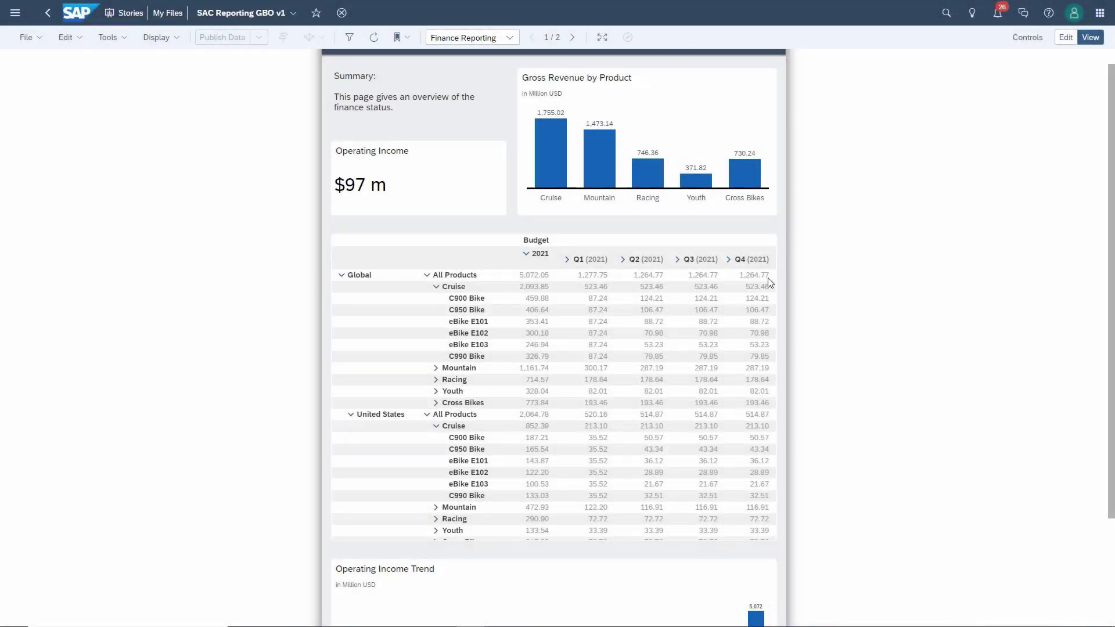
Step: Select the Q4 2021 Global total and review the finance table's Builder settings in edit mode
click(767, 277)
mouse_move(774, 254)
mouse_down()
mouse_move(777, 509)
mouse_move(780, 263)
mouse_up()
click(1071, 41)
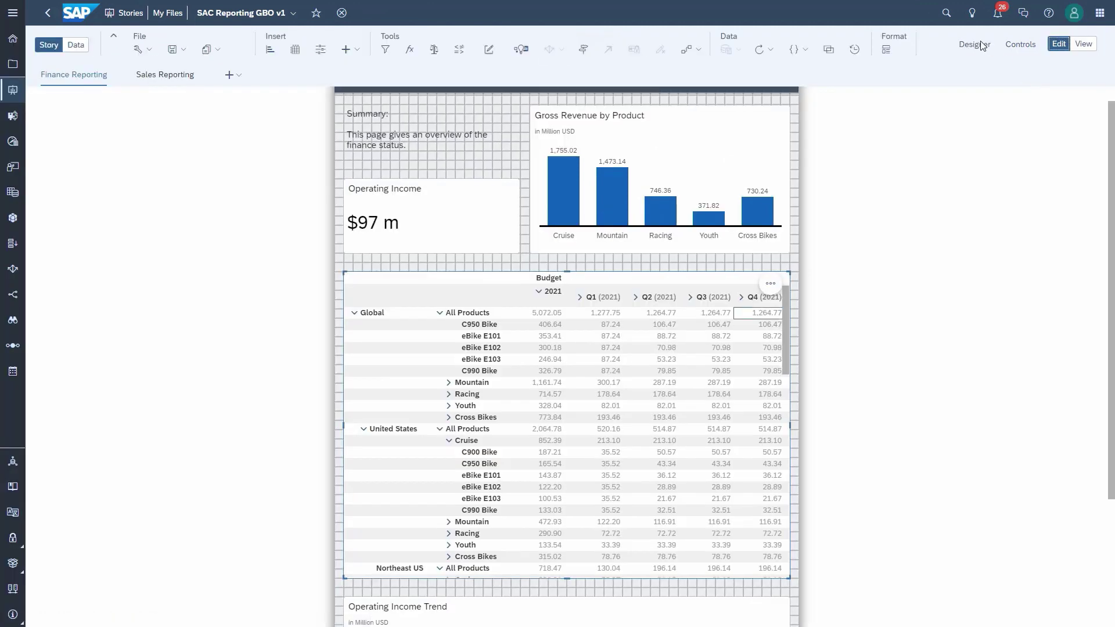
click(980, 46)
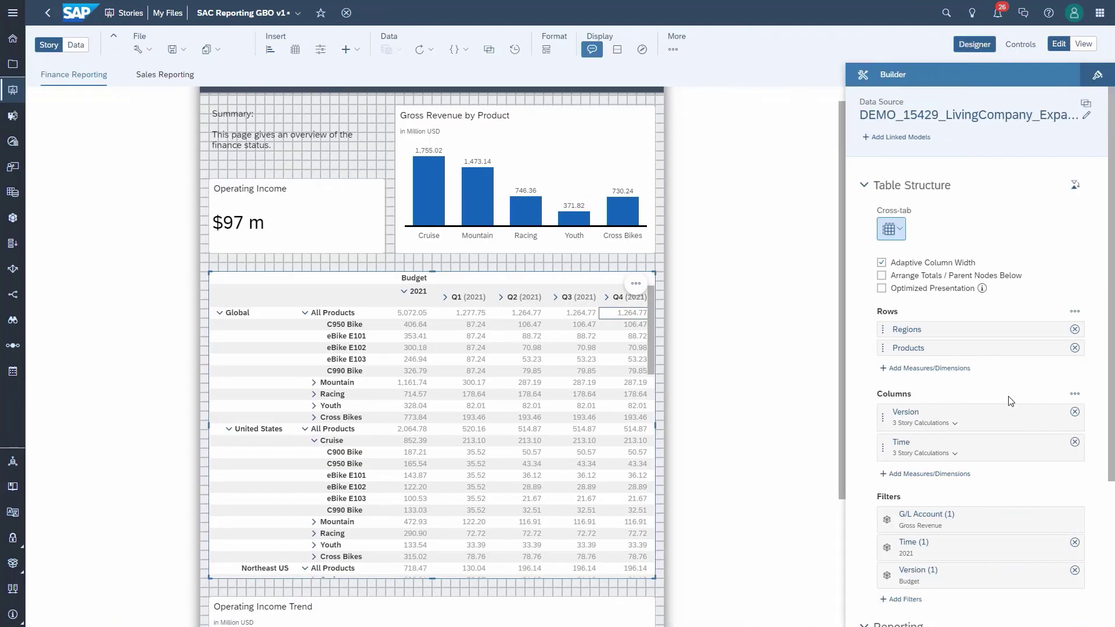
scroll(1007, 430, down, 3)
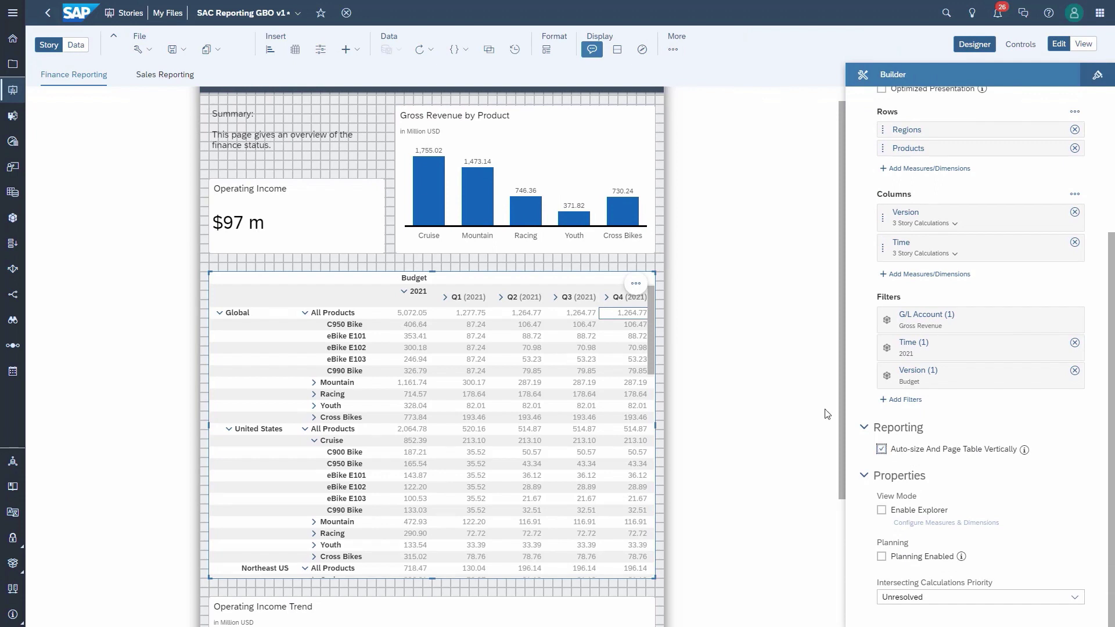
Step: Save the SAC Reporting GBO v1 story and return it to view mode
click(184, 50)
click(190, 70)
click(1084, 45)
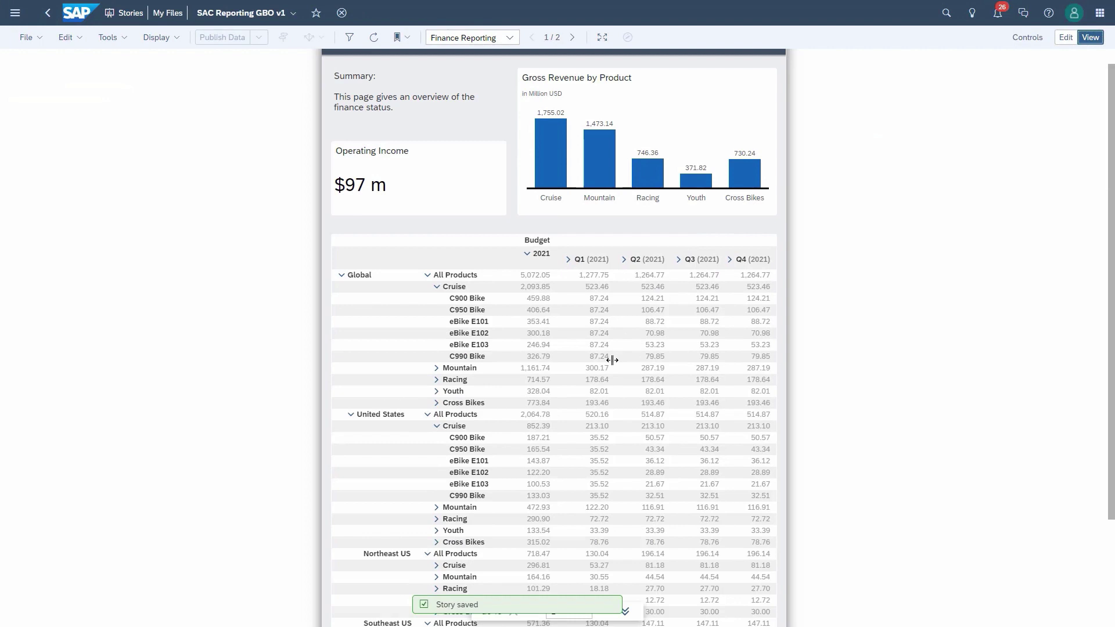
Step: Page the finance table forward, then go to Sales Reporting and step through Retail to Wholesale
scroll(459, 128, up, 1)
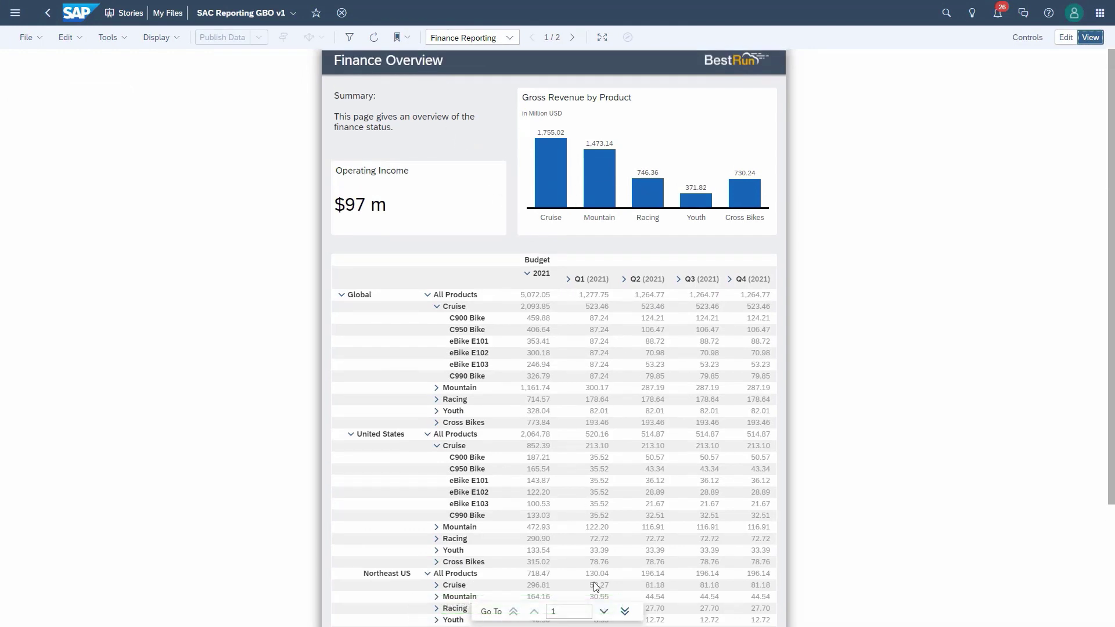
click(604, 611)
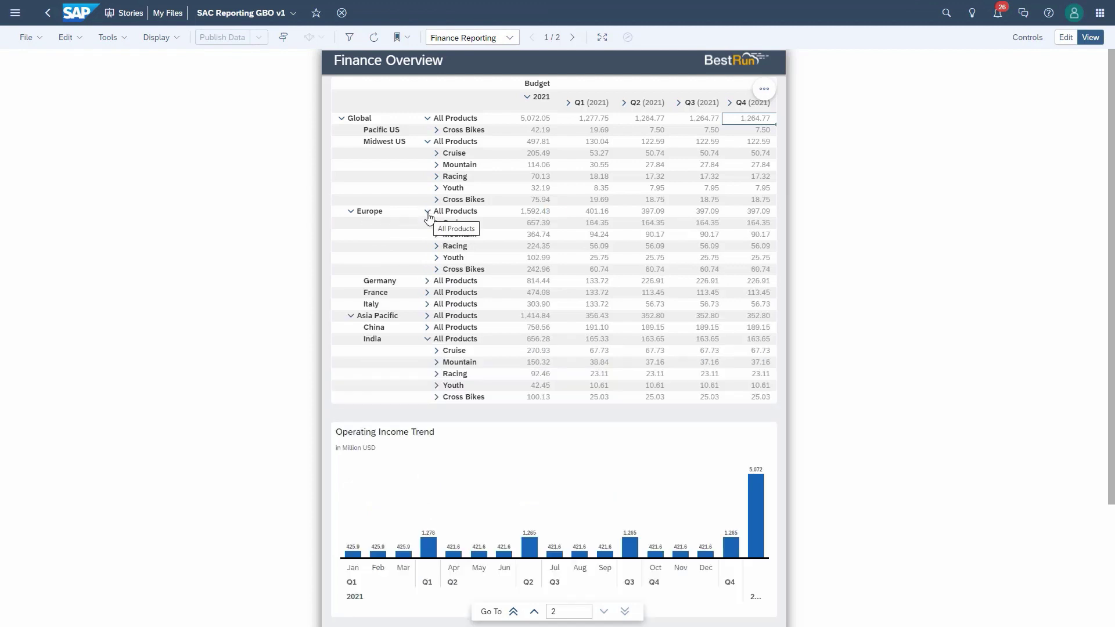
click(512, 39)
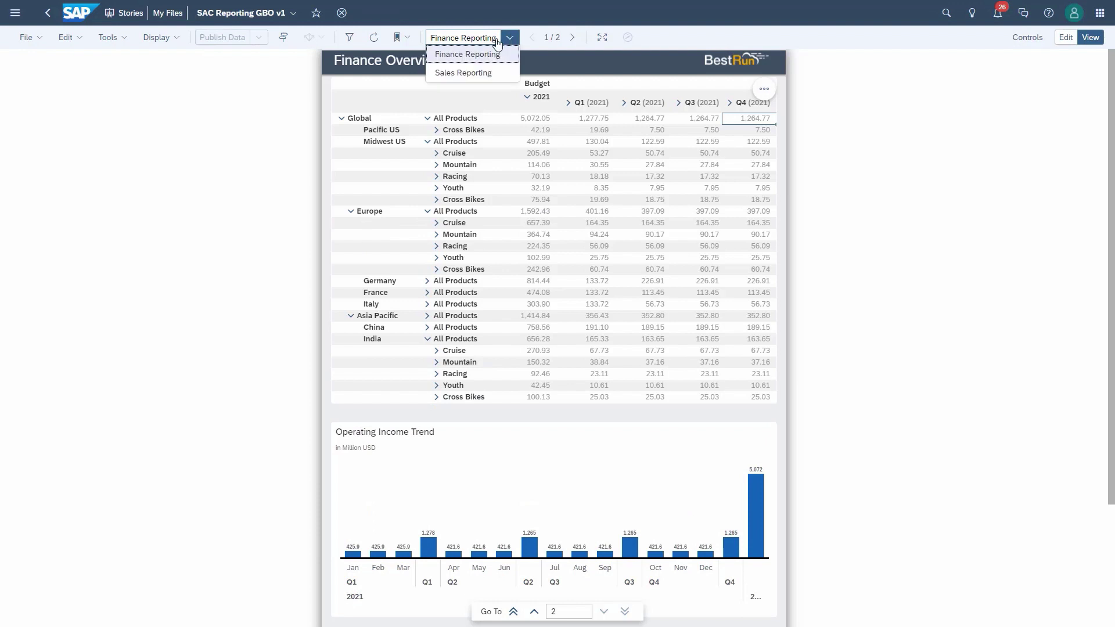
click(474, 72)
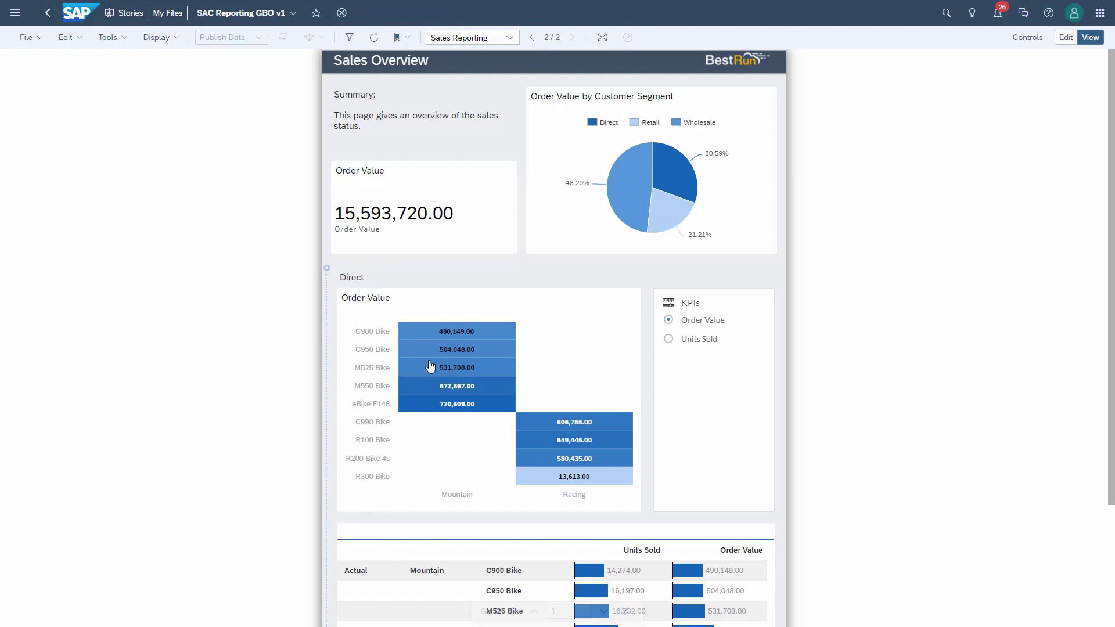
click(602, 612)
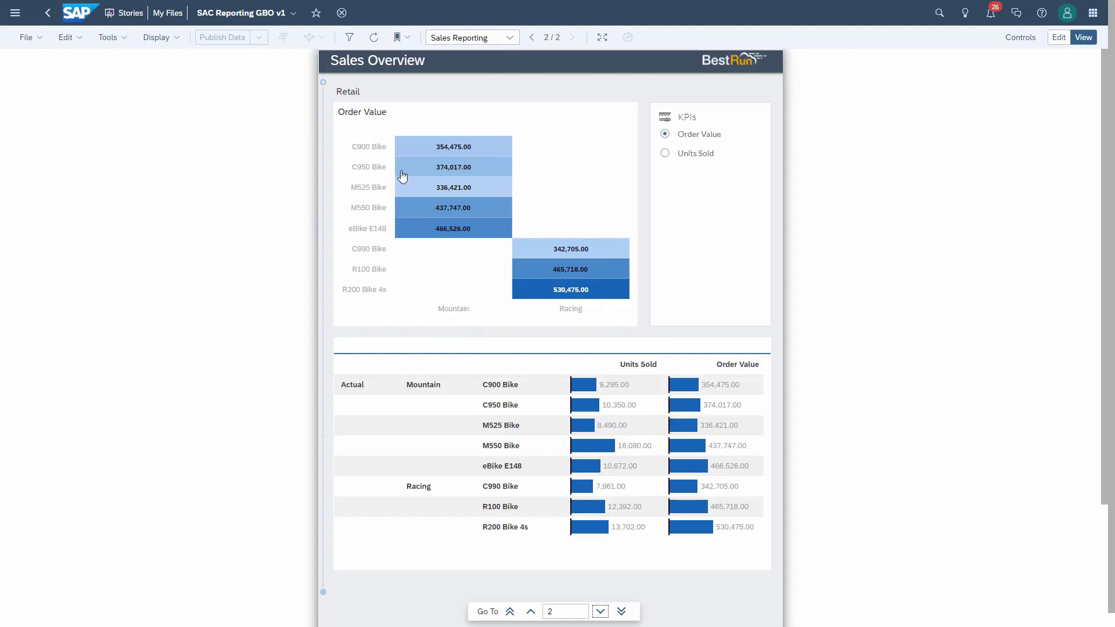
click(600, 612)
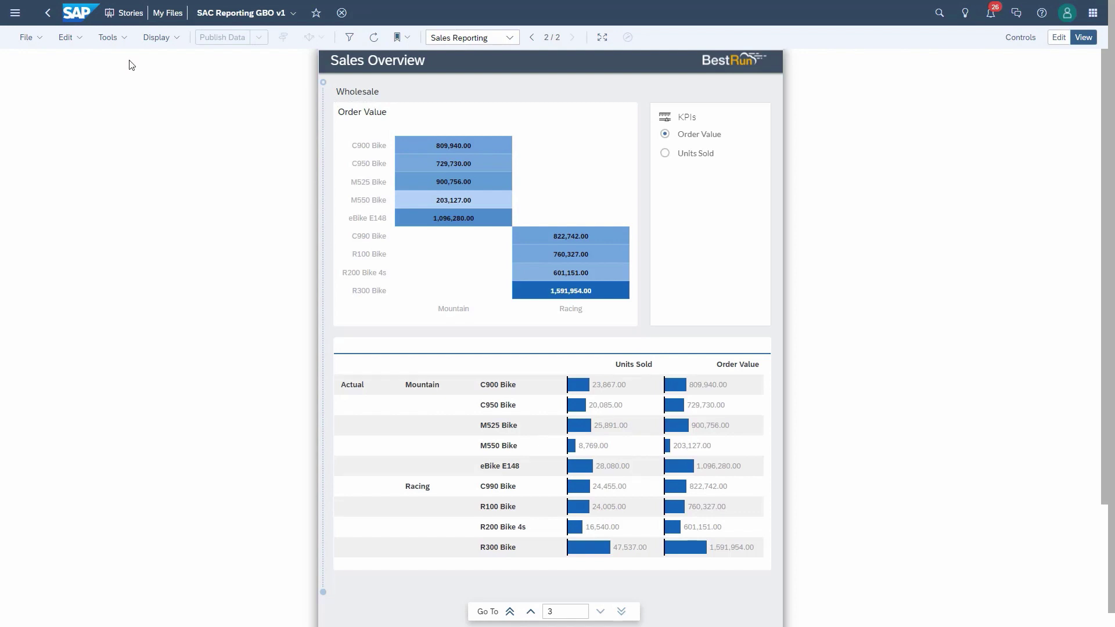
click(38, 39)
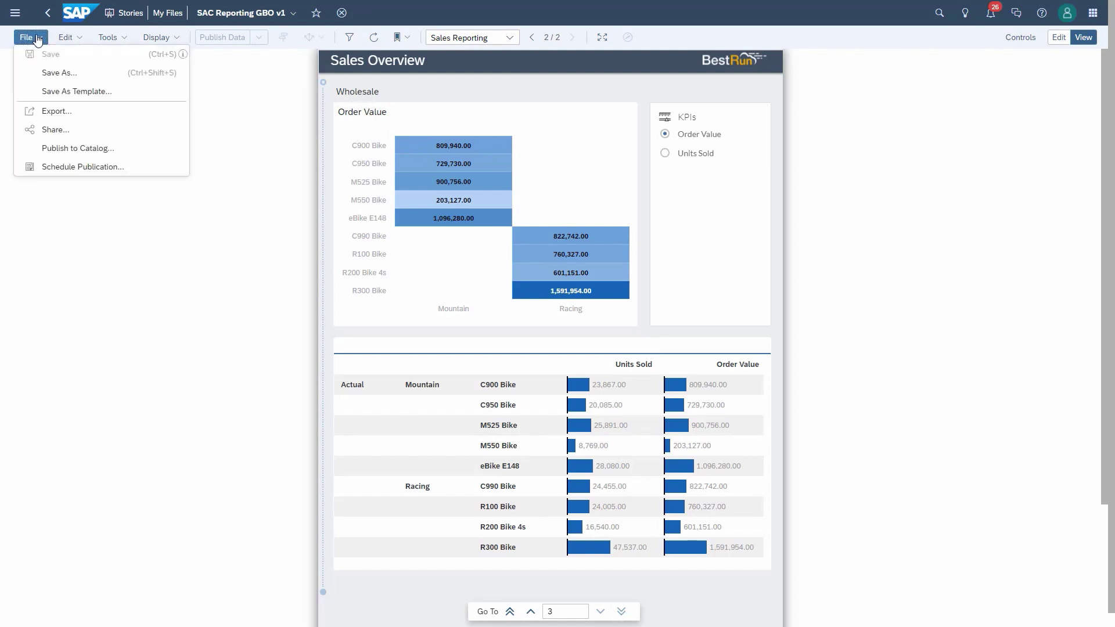
Step: Export pages 1-2 as PDF and open the downloaded SAC Reporting GBO v1.pdf
click(61, 111)
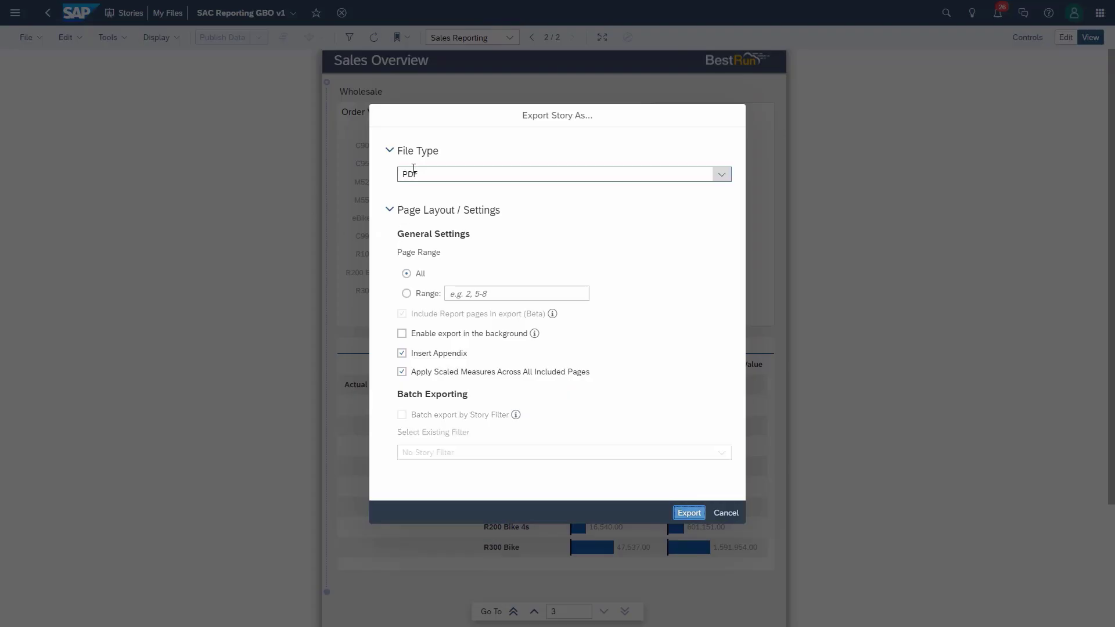
click(721, 176)
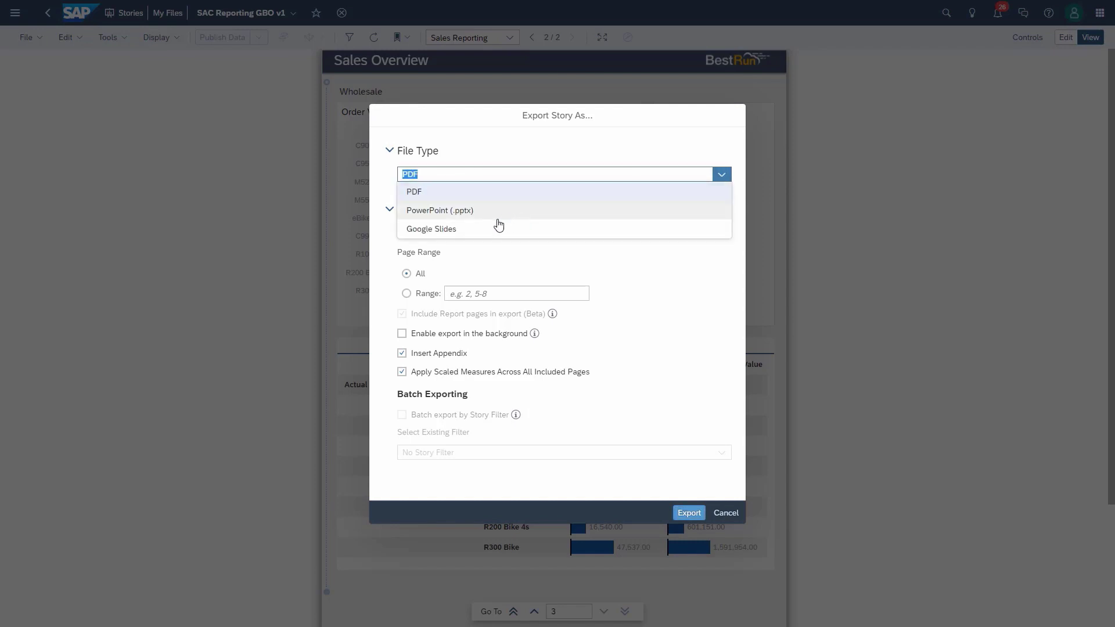
click(574, 269)
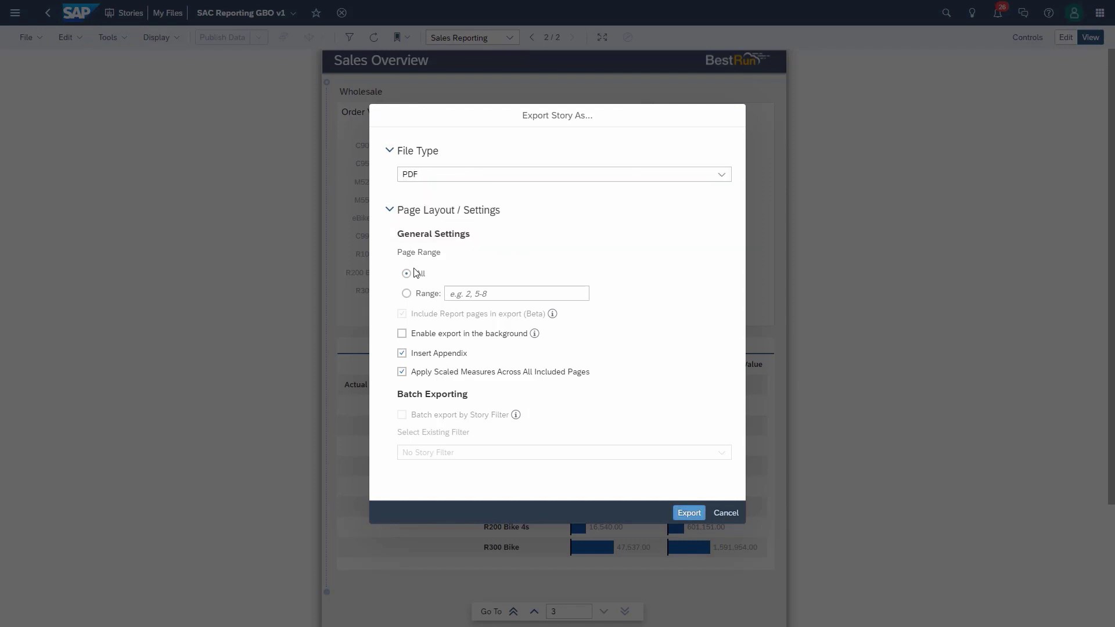
click(407, 293)
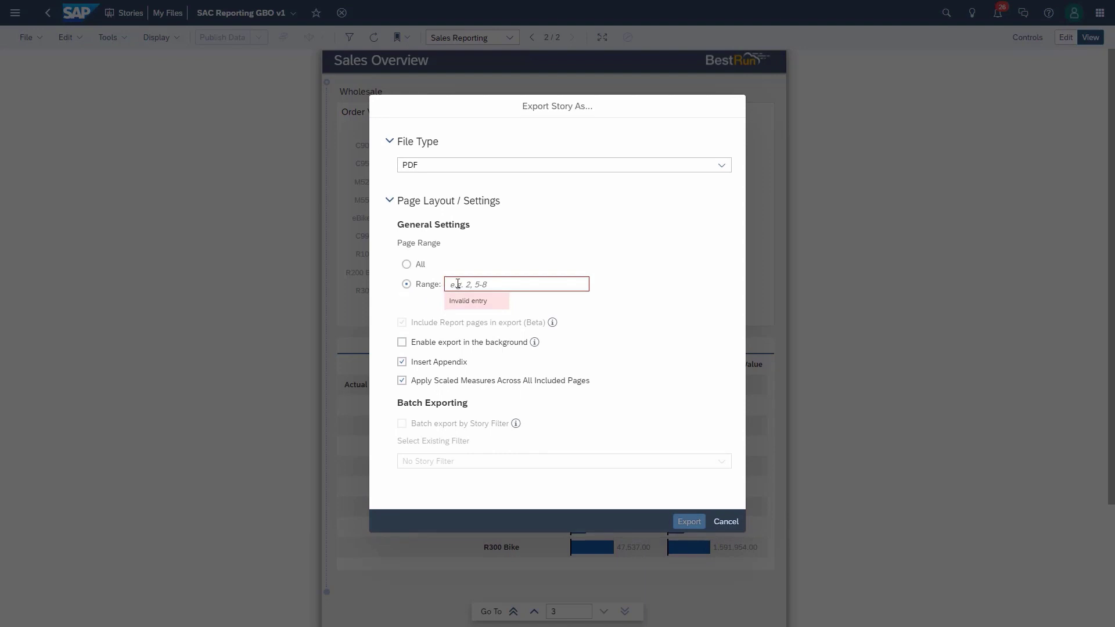
text(1-2)
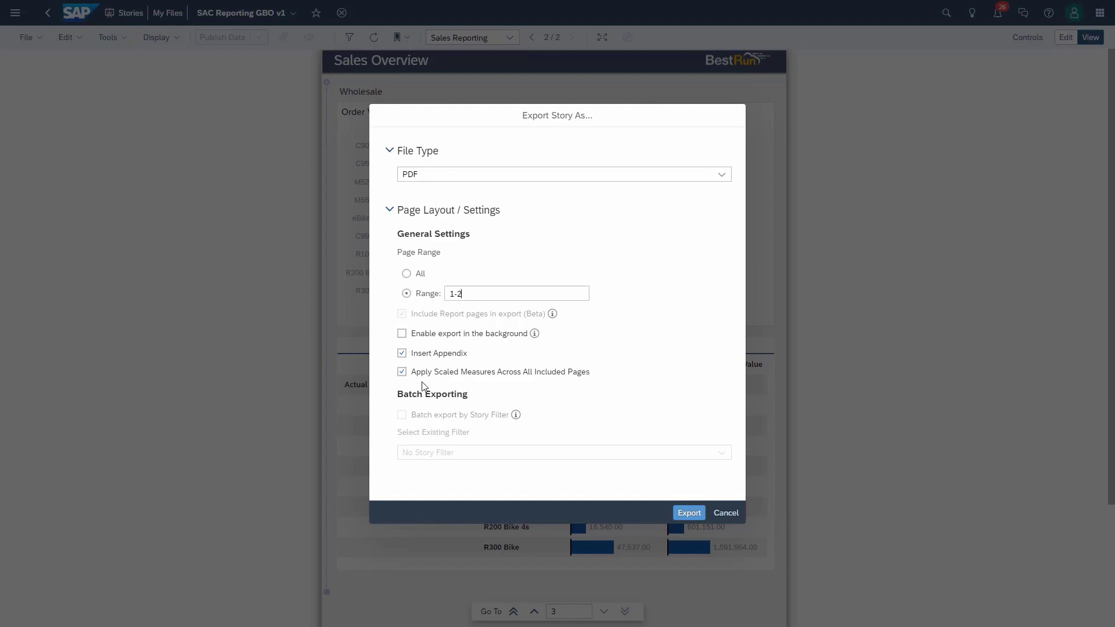
click(689, 513)
click(52, 606)
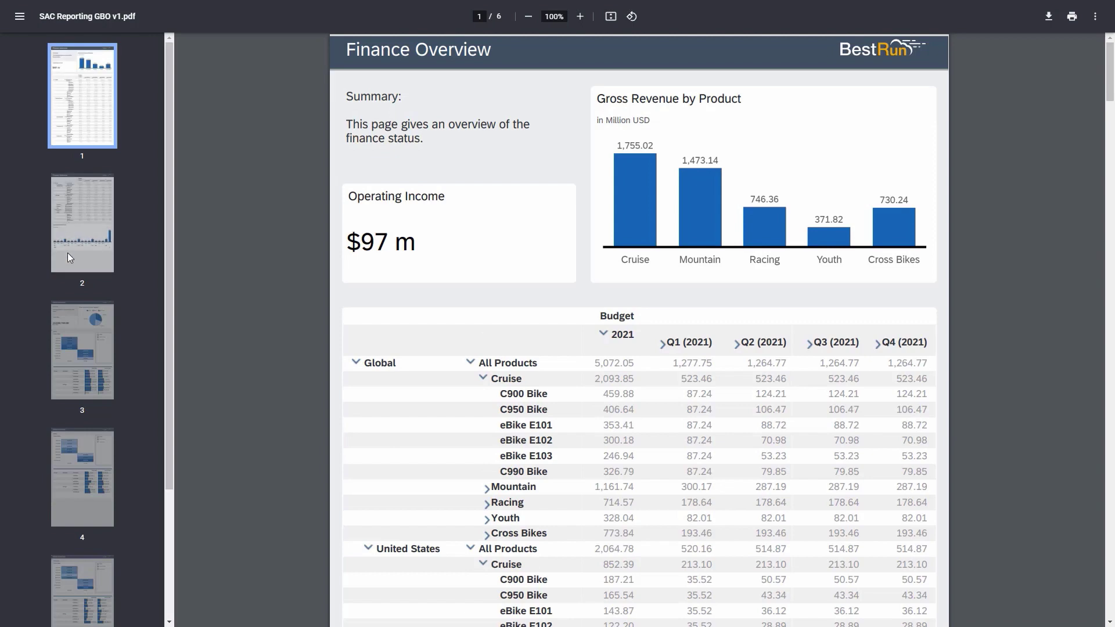
Step: Jump through PDF pages 2, 3 (Sales Overview) and 4 (Retail) to the final Appendix page
click(68, 253)
click(90, 339)
click(89, 444)
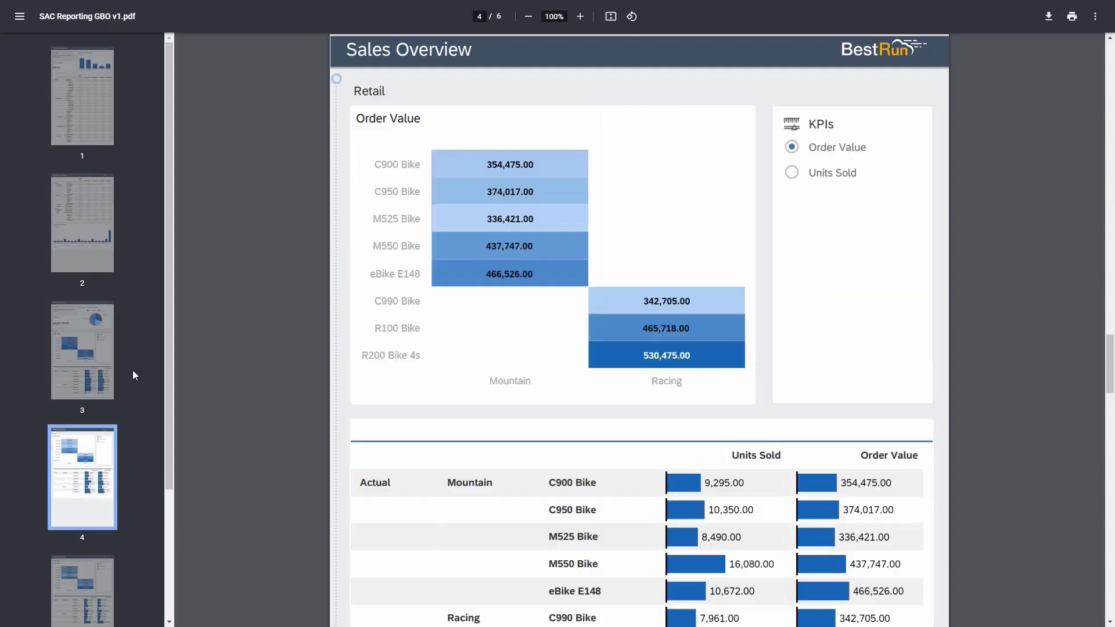
drag(171, 292, 166, 507)
click(102, 530)
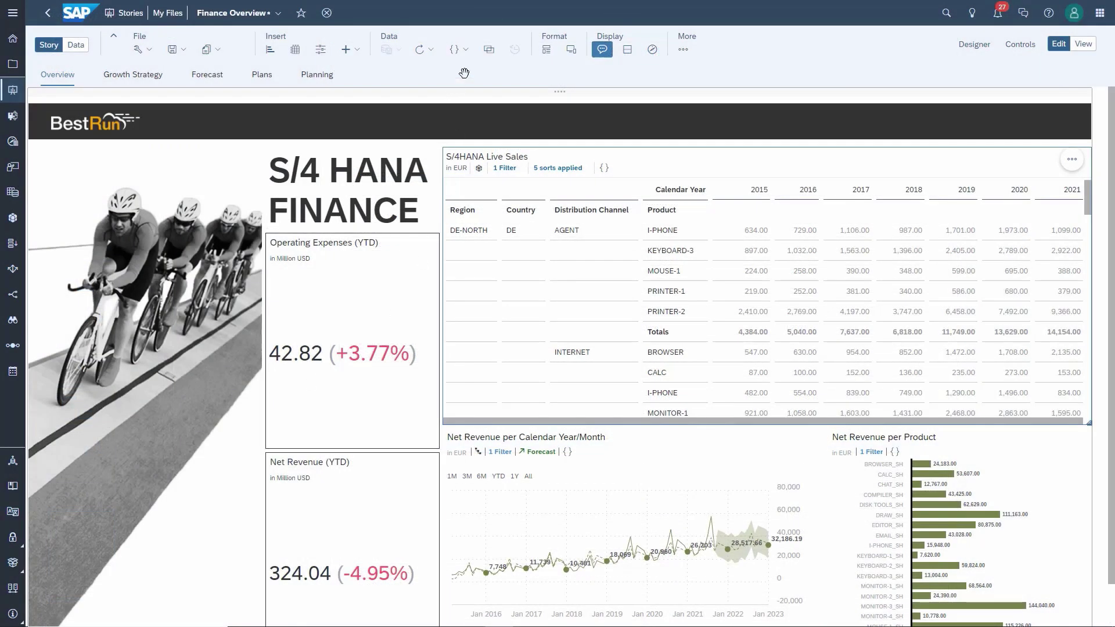
Step: Change the BW/4HANA Live Sales Calendar Year/Month start from JAN 2015 to 01.2019 and apply it
click(469, 54)
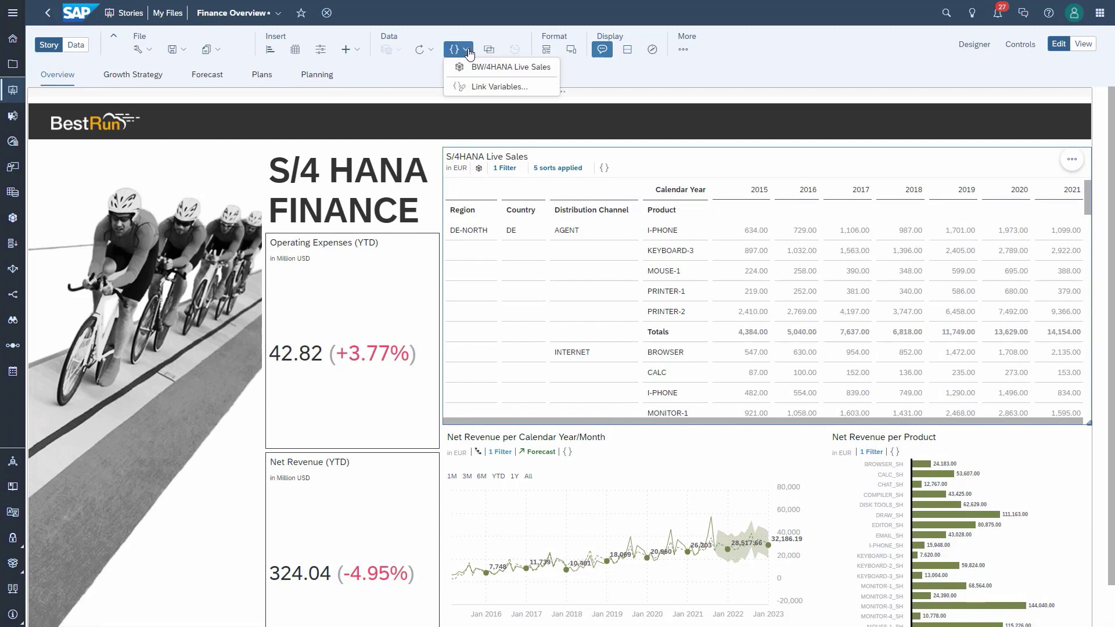
click(479, 69)
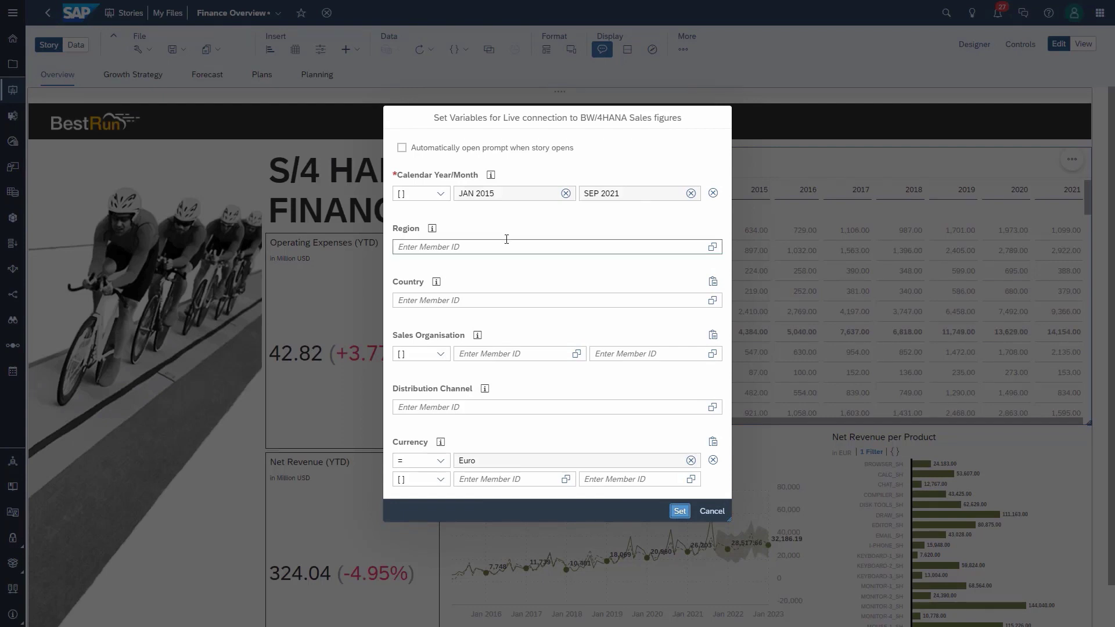
click(565, 194)
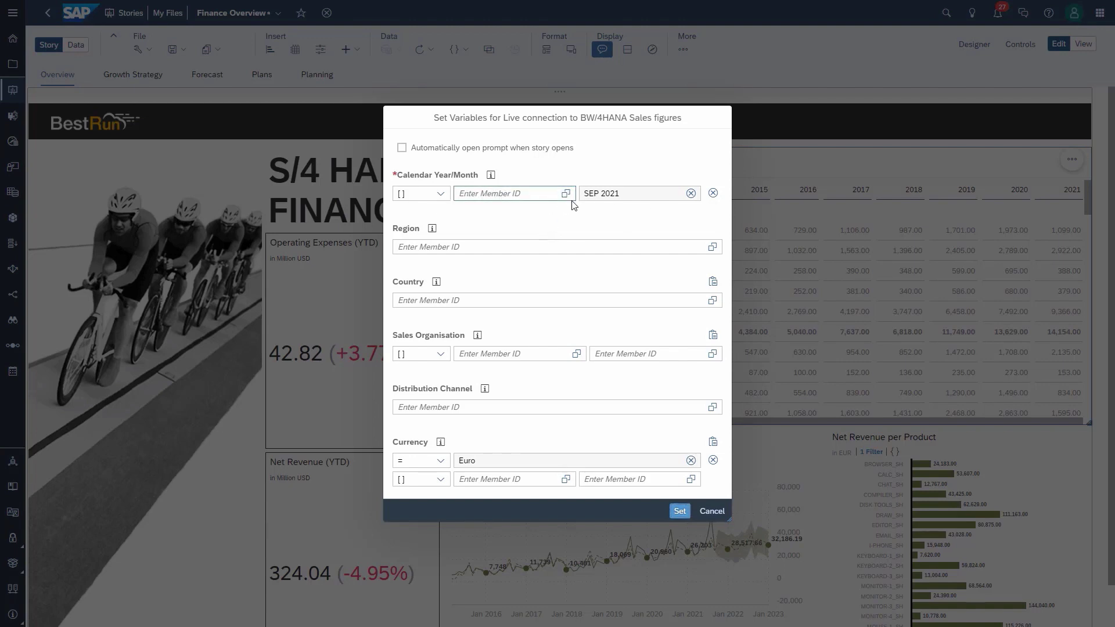
click(565, 194)
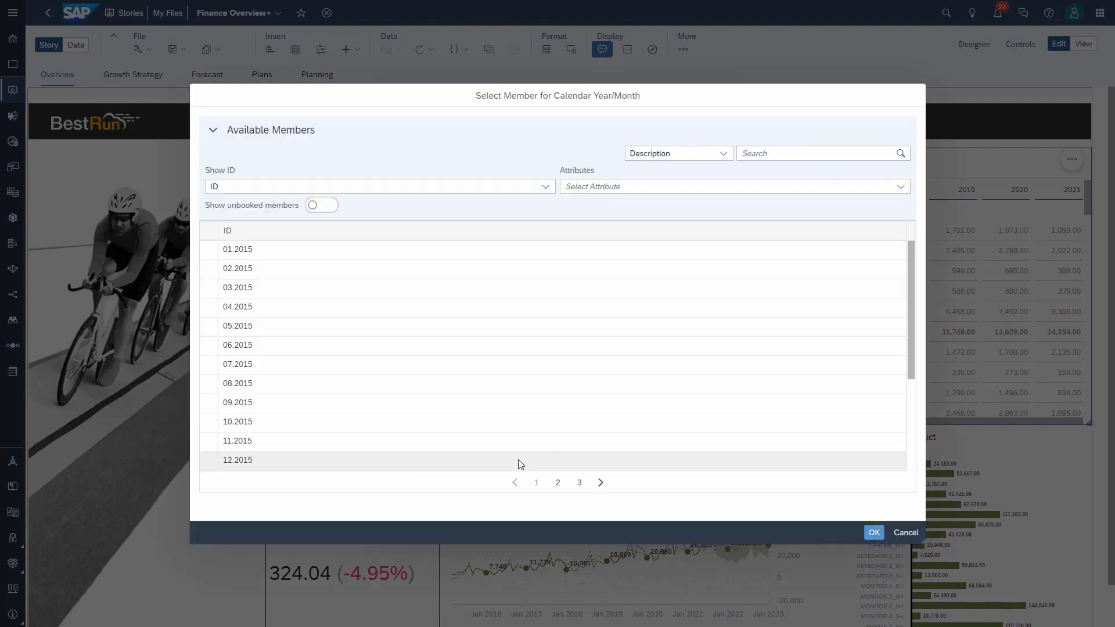
click(579, 486)
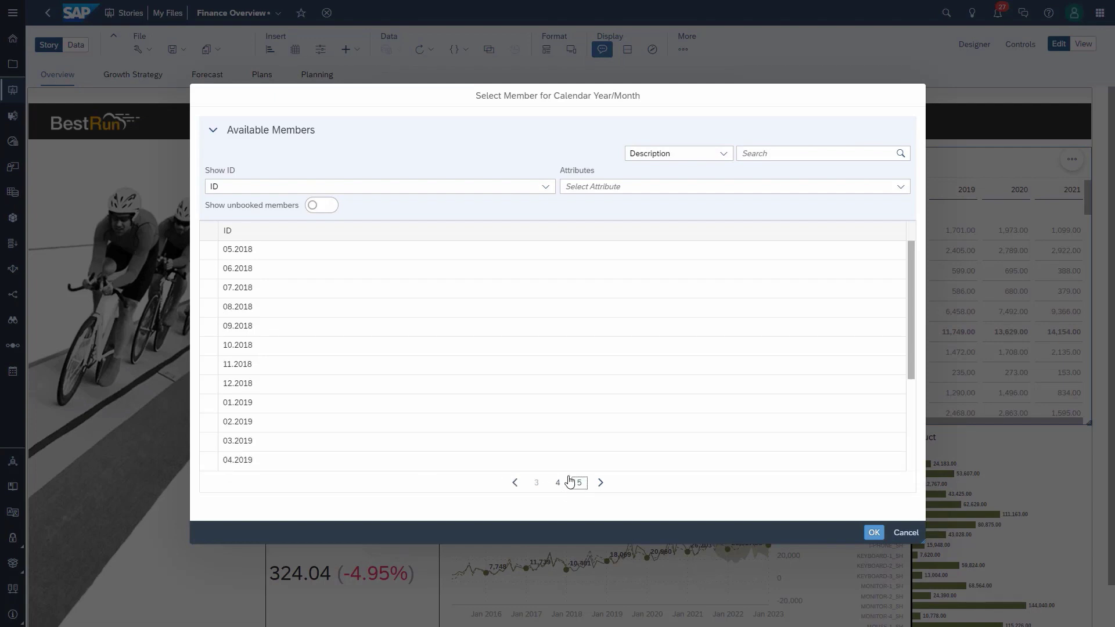
click(257, 409)
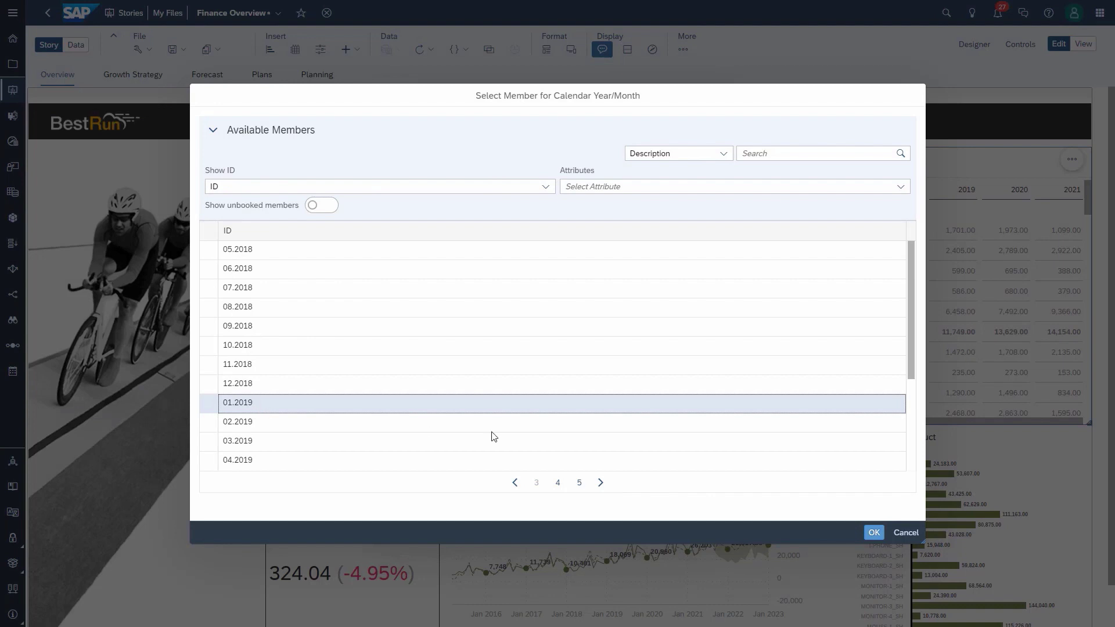
click(875, 532)
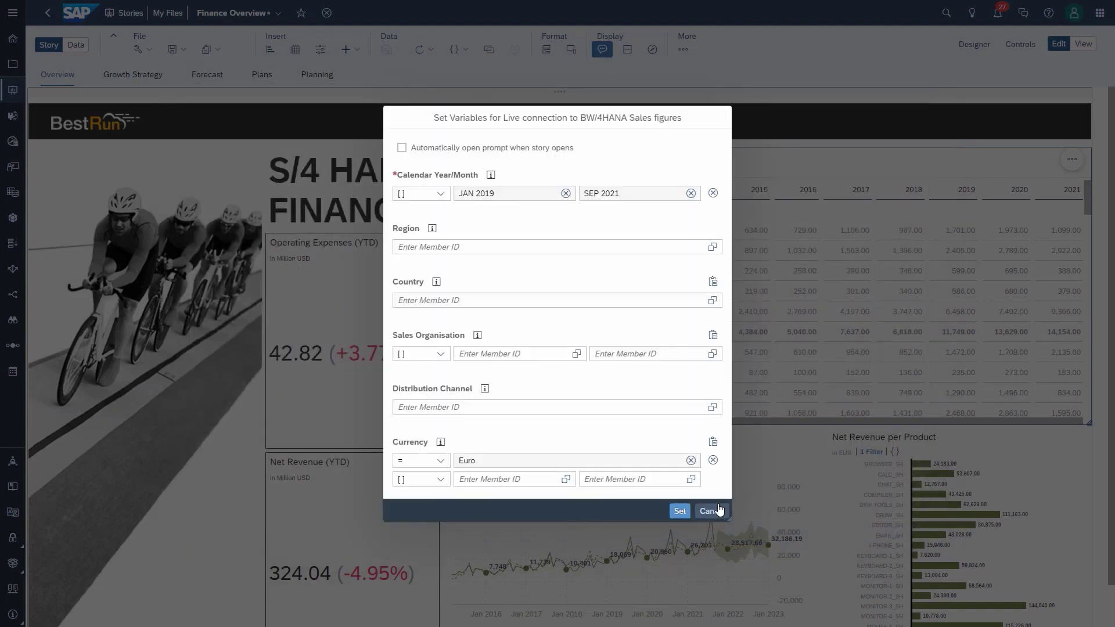
click(680, 512)
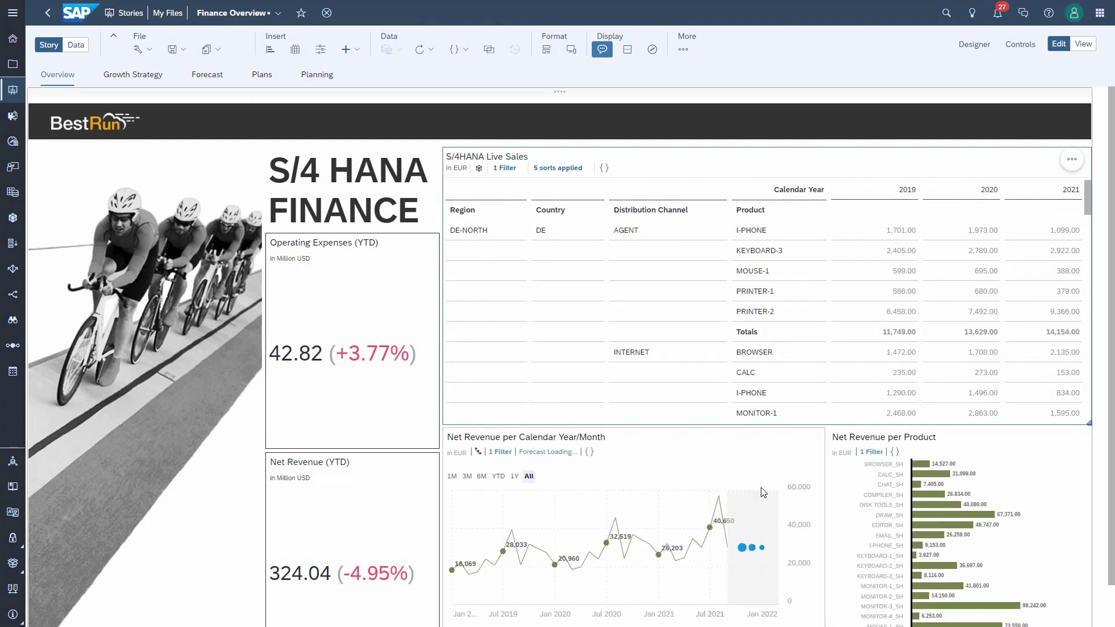
mouse_move(956, 511)
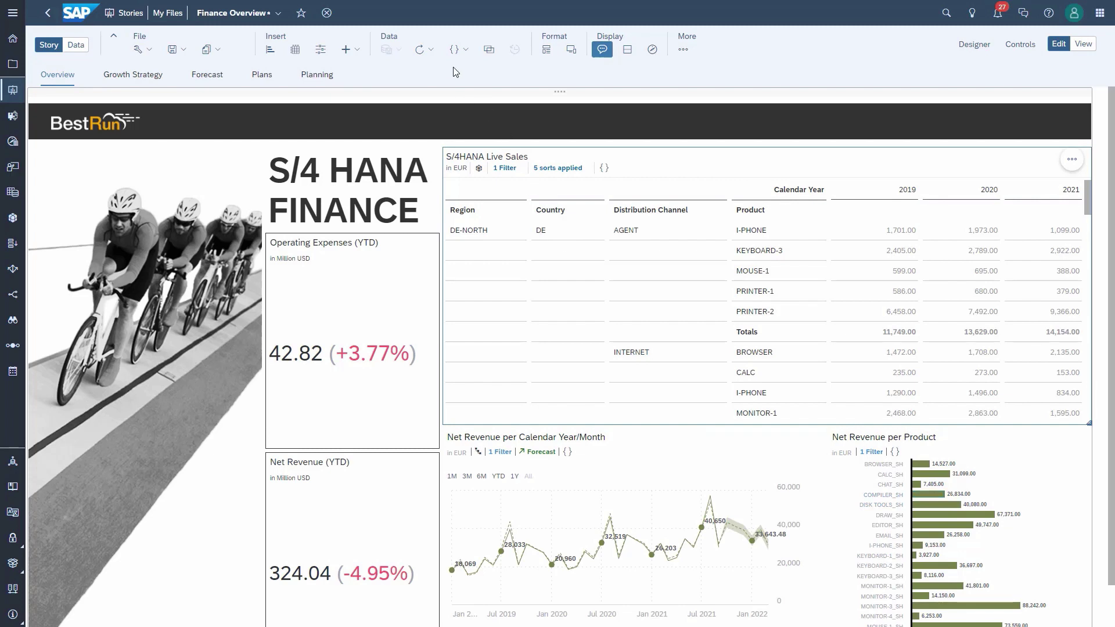
click(463, 52)
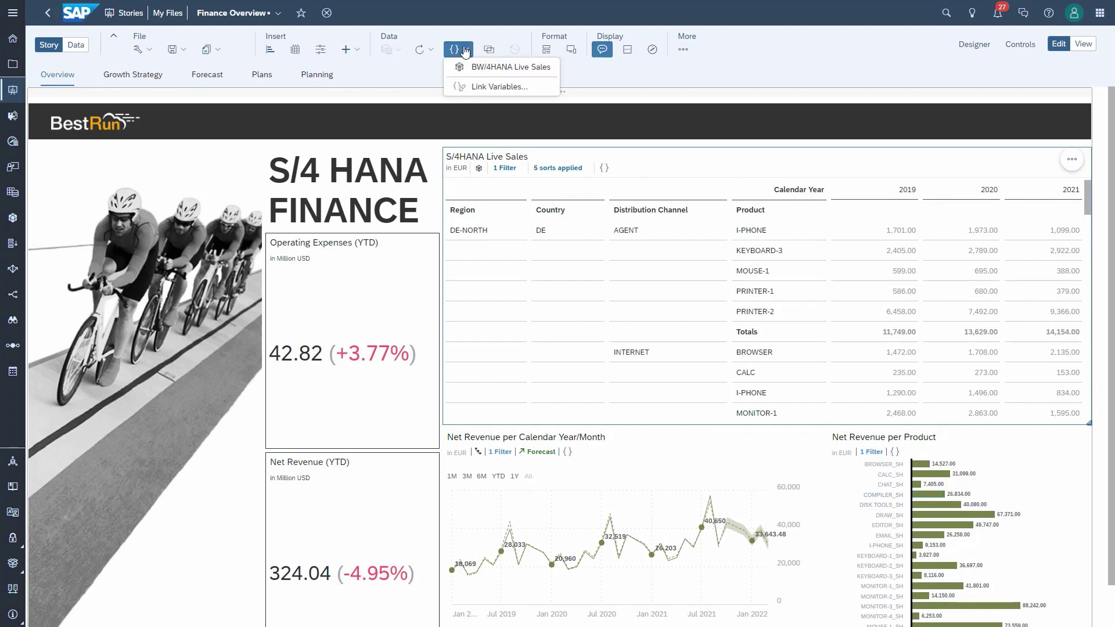
Step: Set the BW/4HANA Live Sales Distribution Channel prompt to AGENT and apply it
click(473, 89)
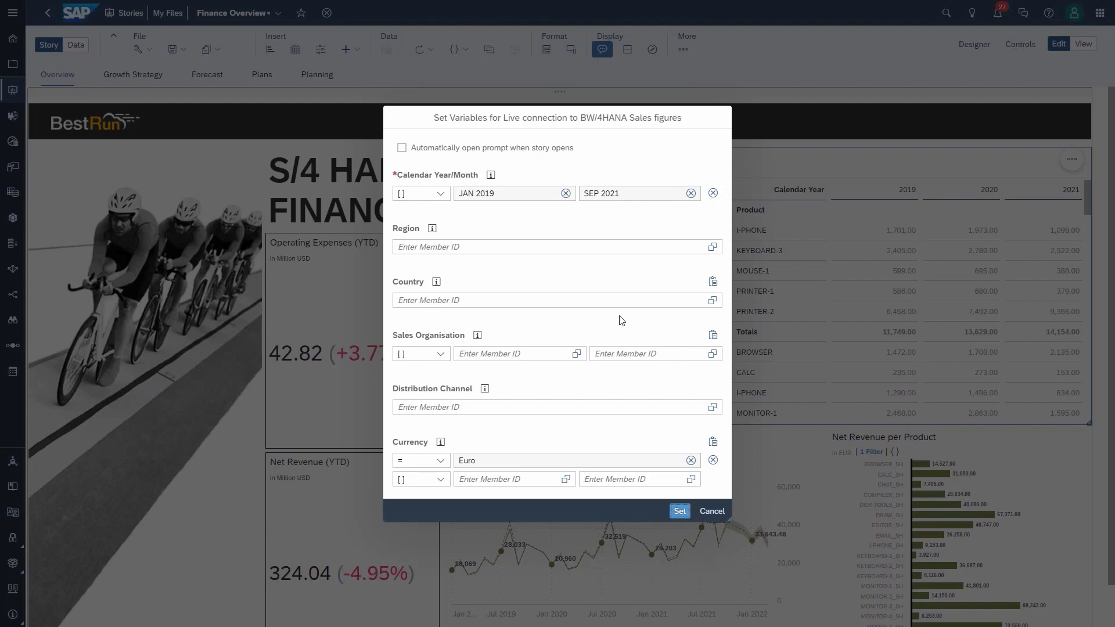
click(711, 407)
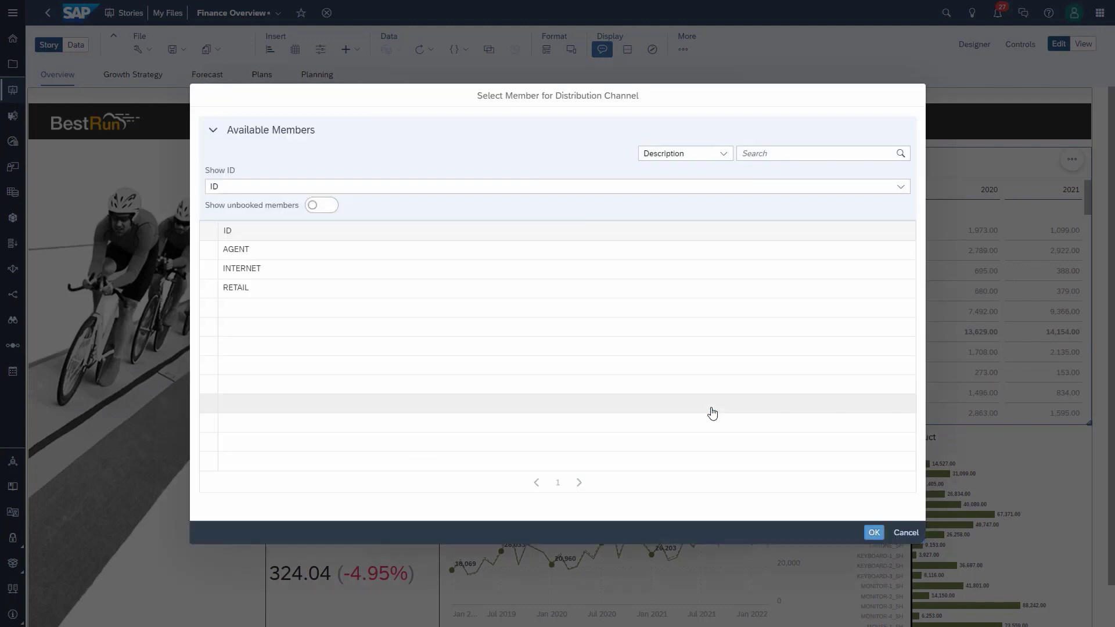
click(241, 248)
click(872, 534)
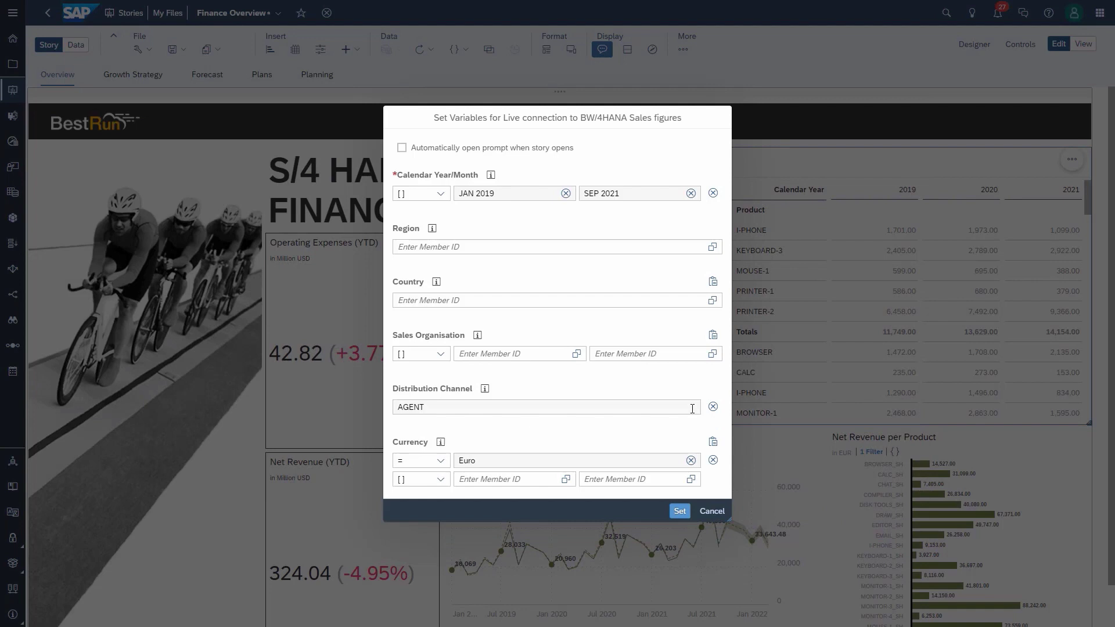
click(679, 511)
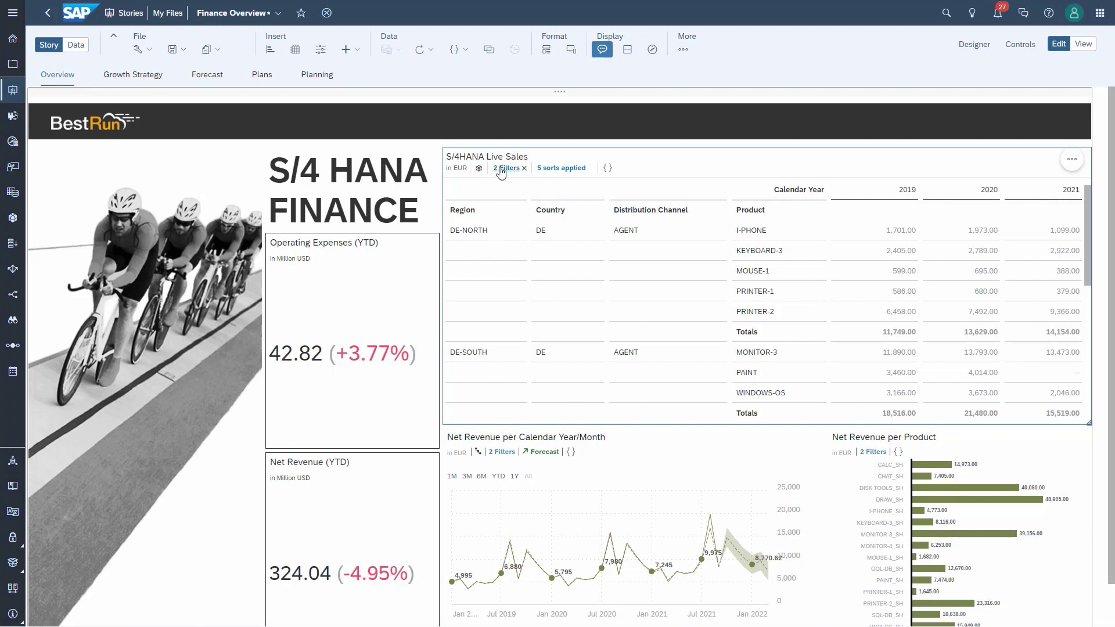
Step: Inspect the sales table's Carrier Currency and Distribution Channel filter details
click(502, 170)
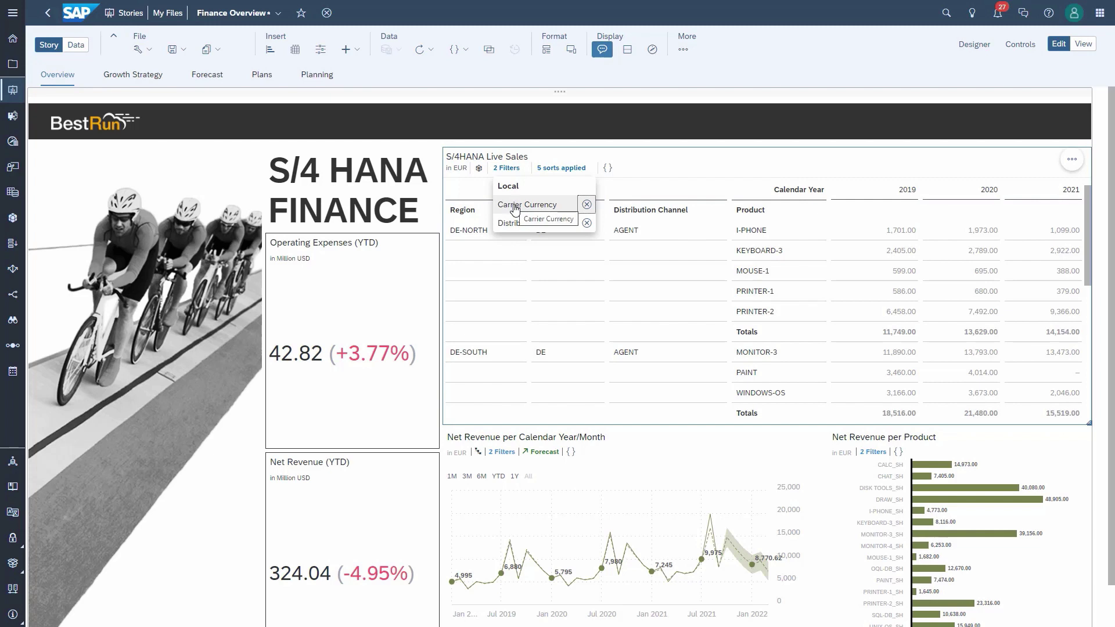
click(519, 208)
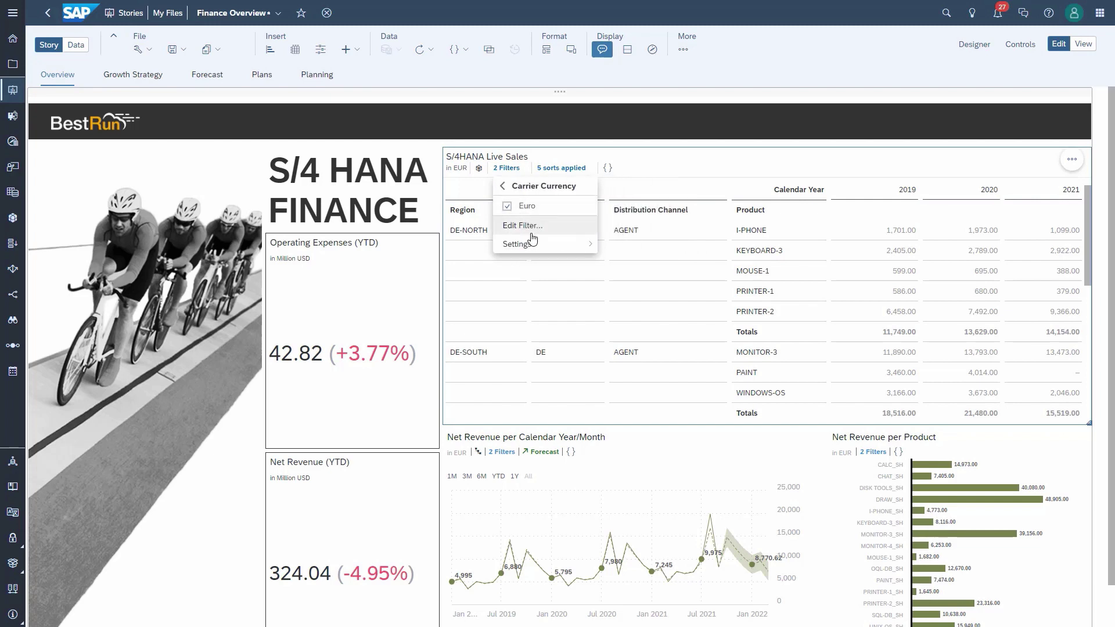
click(510, 186)
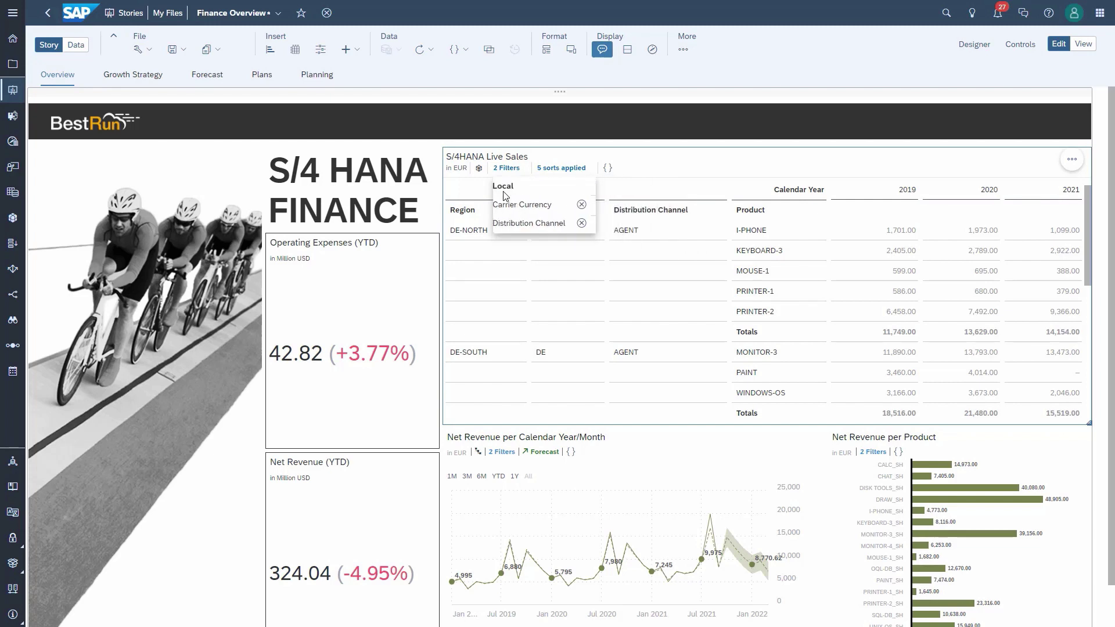
click(523, 226)
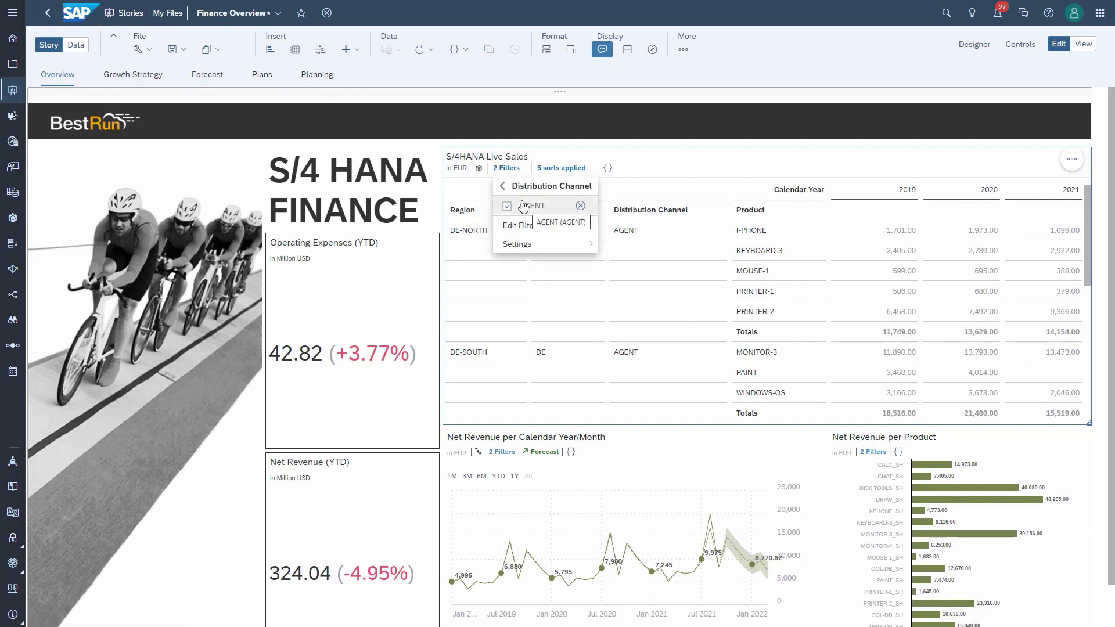
click(505, 187)
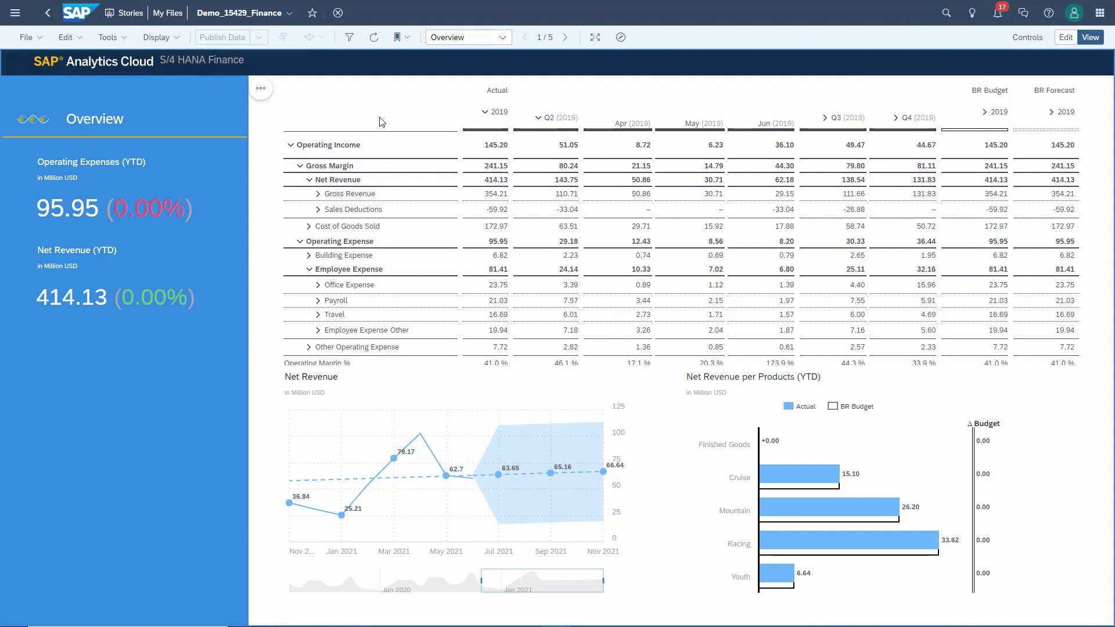
Step: View the story's saved global bookmarks, then open Schedule Publication for Demo_15429_Finance
click(409, 38)
mouse_move(436, 81)
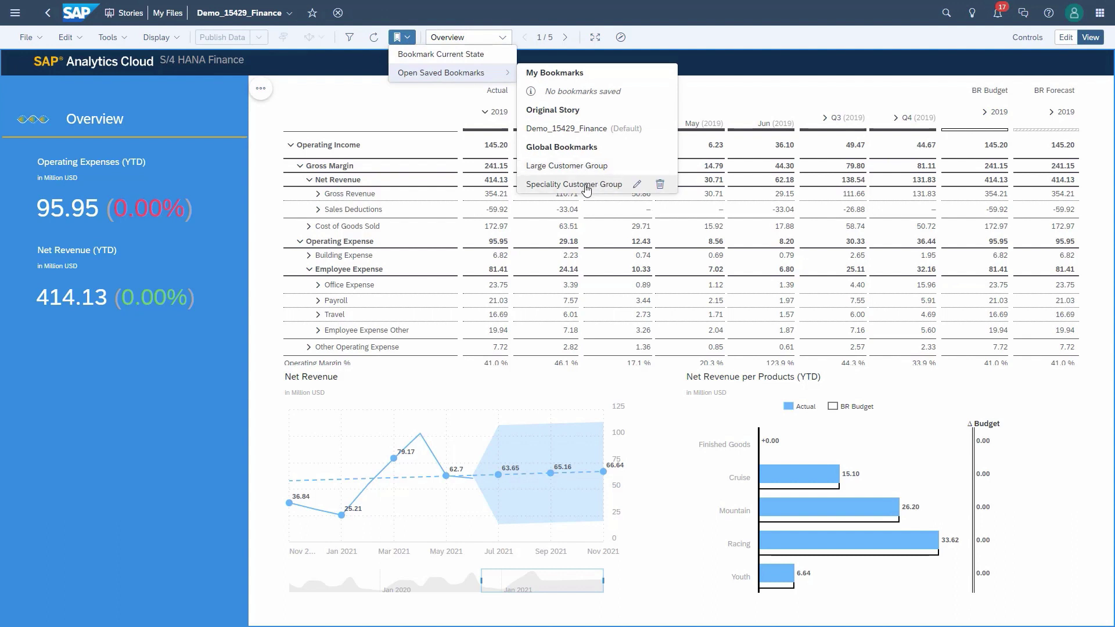
click(42, 38)
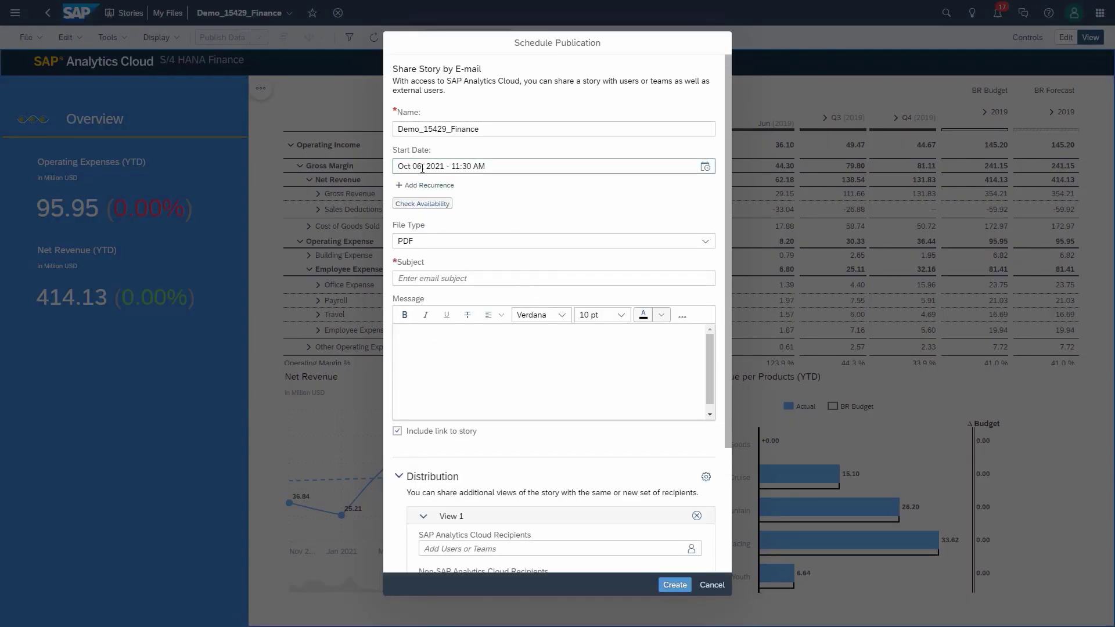
Step: Add a daily recurrence to the publication and keep PDF as the file type
click(419, 185)
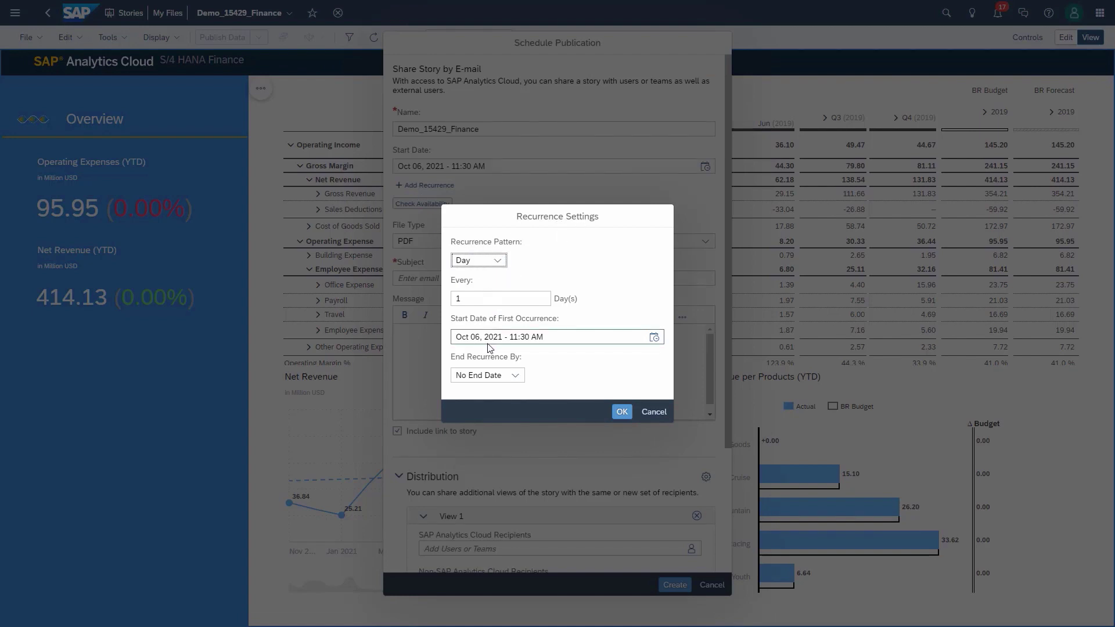
click(623, 414)
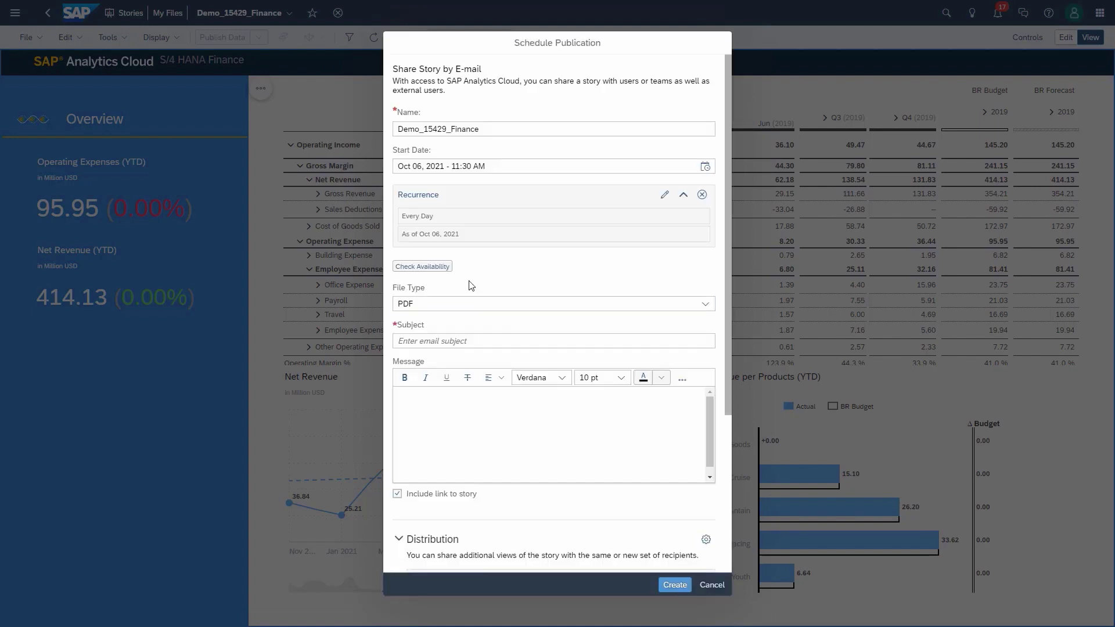
click(703, 306)
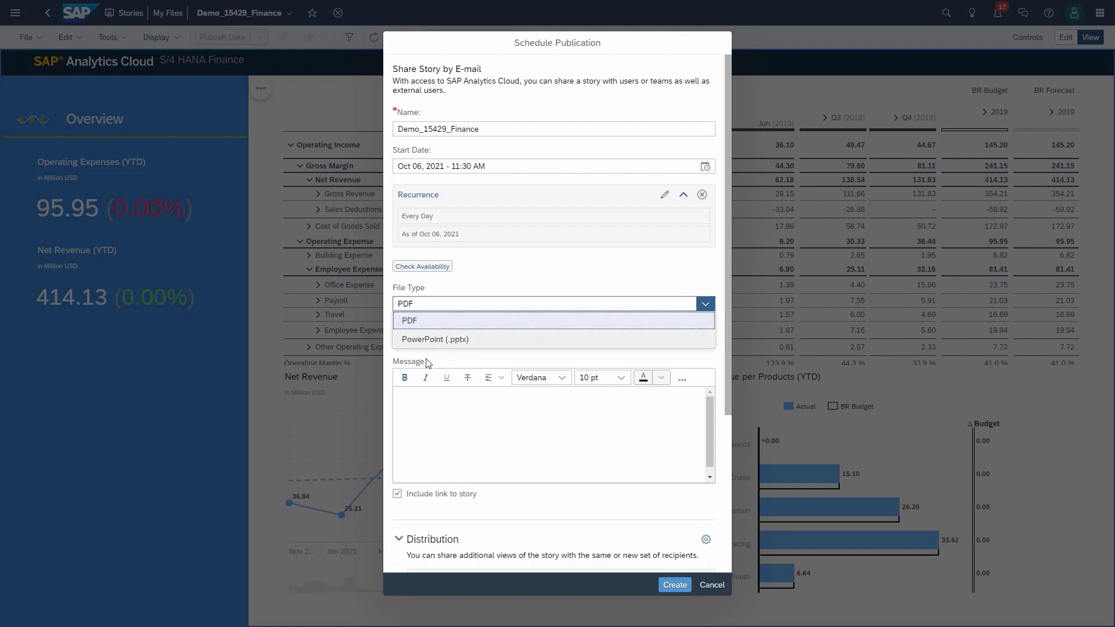
click(448, 409)
Step: Paste the subject 'BestRun Bikes Net Revenue results' and a short Net Revenue greeting message
click(442, 340)
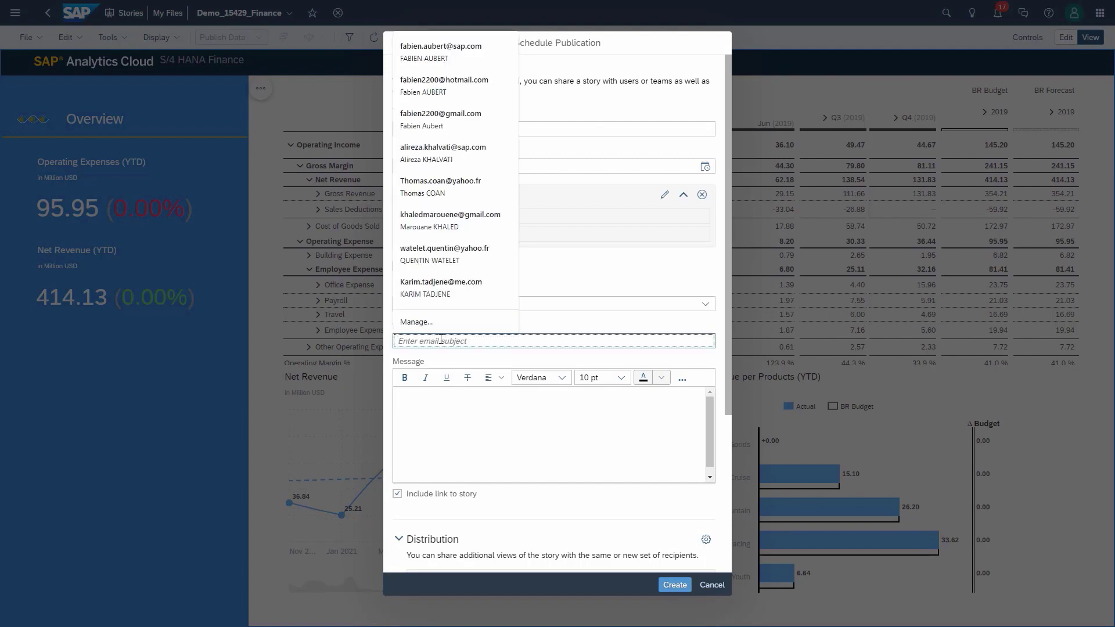
text(BestRun Bikes Net Revenue results for large customer group)
click(441, 392)
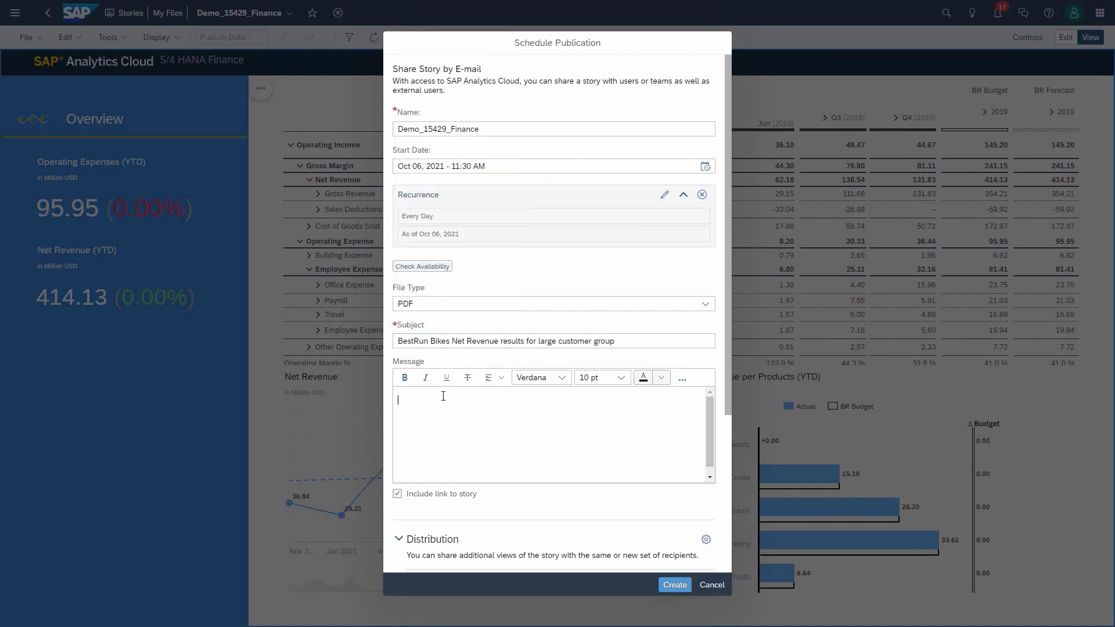
text(Hi,  Please find the last result on our Net Revenue for large customer group. This is a SAC dashboard on our BestRun Bikes dataset.  Best,)
scroll(439, 408, down, 3)
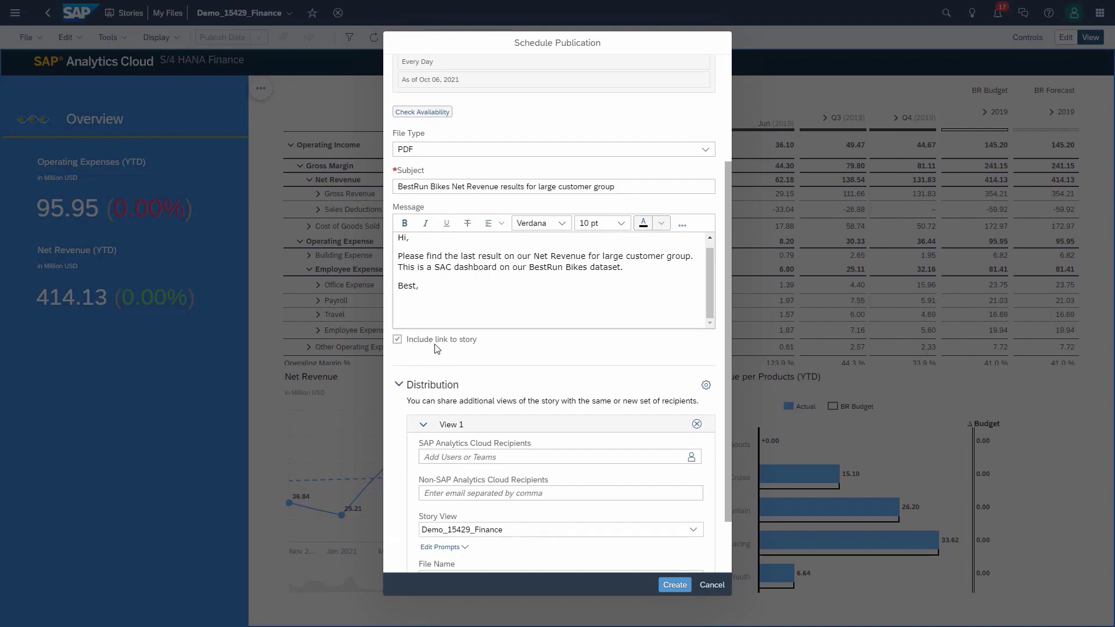
scroll(442, 348, down, 2)
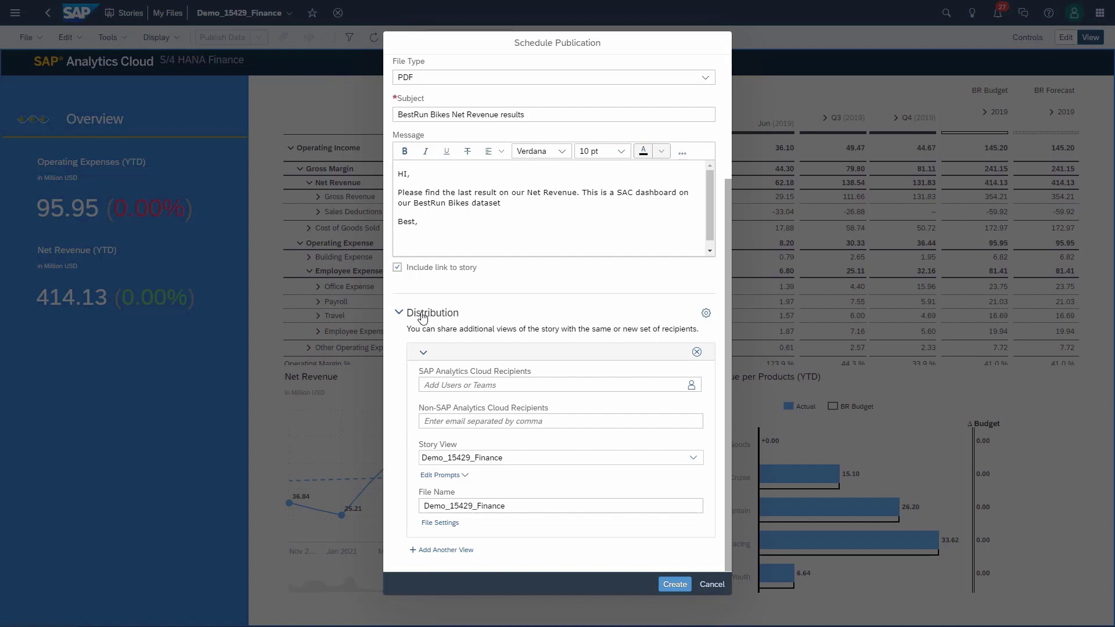
Step: Name the first distribution view Large Customer Group and add Test_Team and a support user as recipients
click(454, 354)
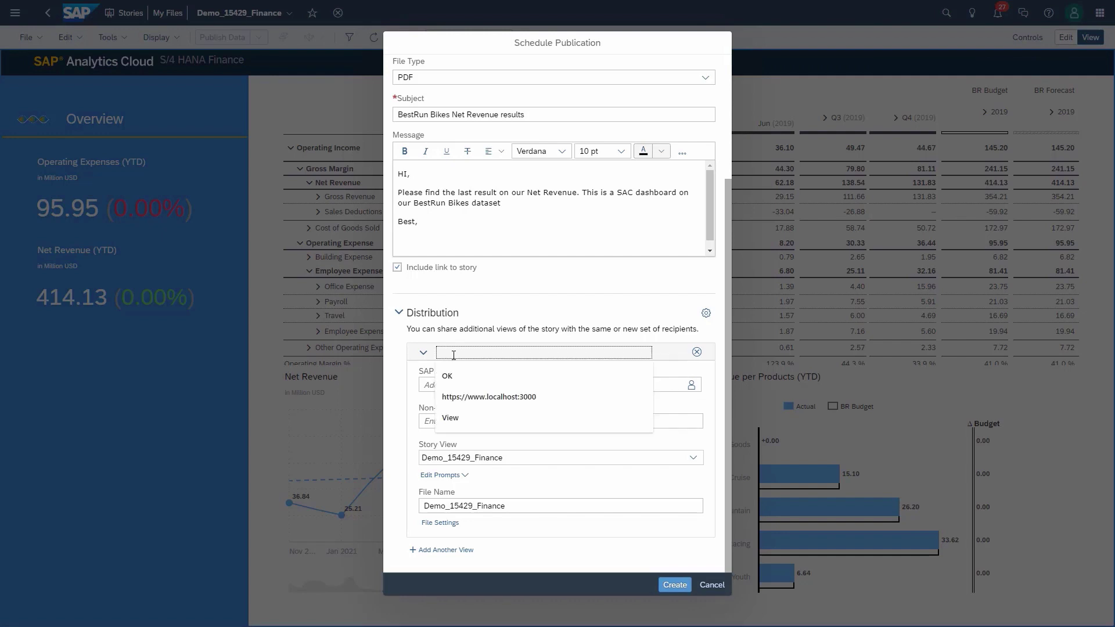
text(Large Customer Group)
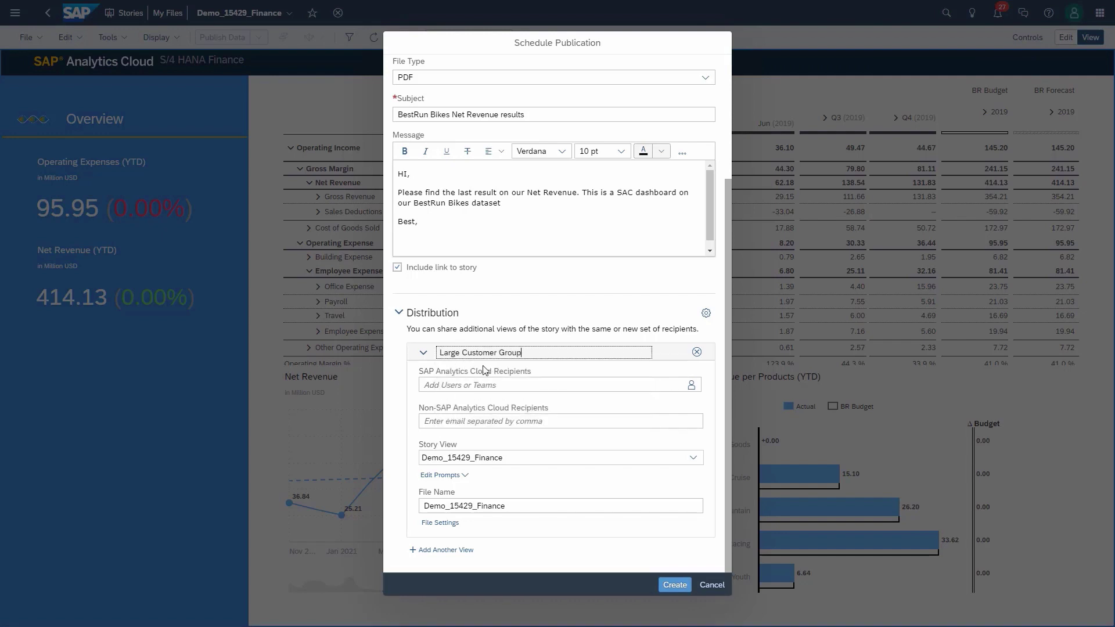
click(571, 384)
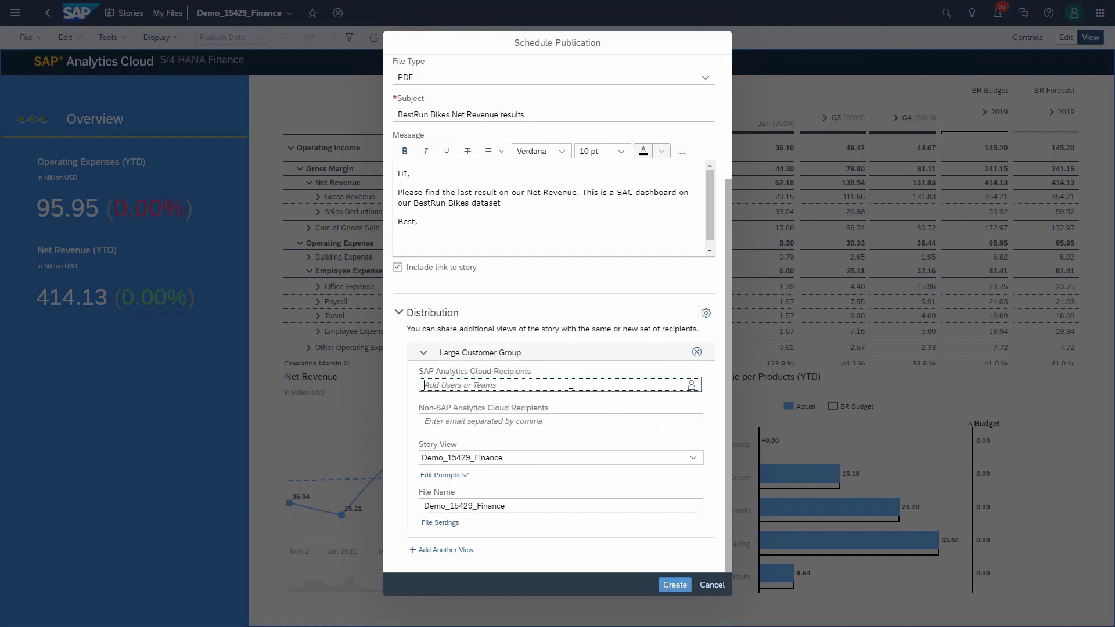
click(690, 386)
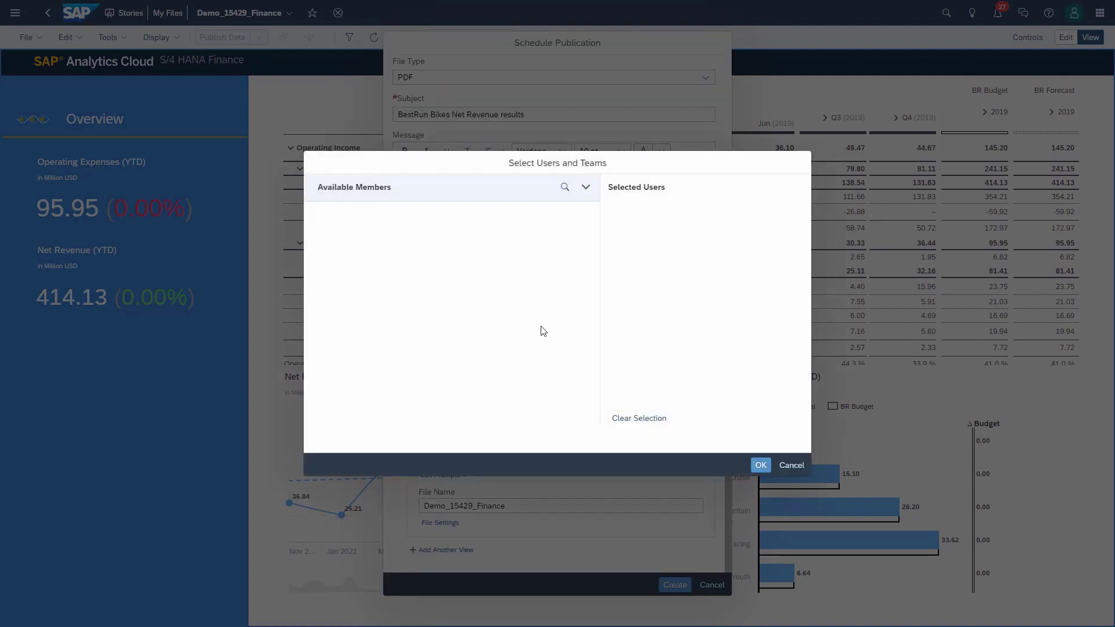
scroll(395, 366, down, 3)
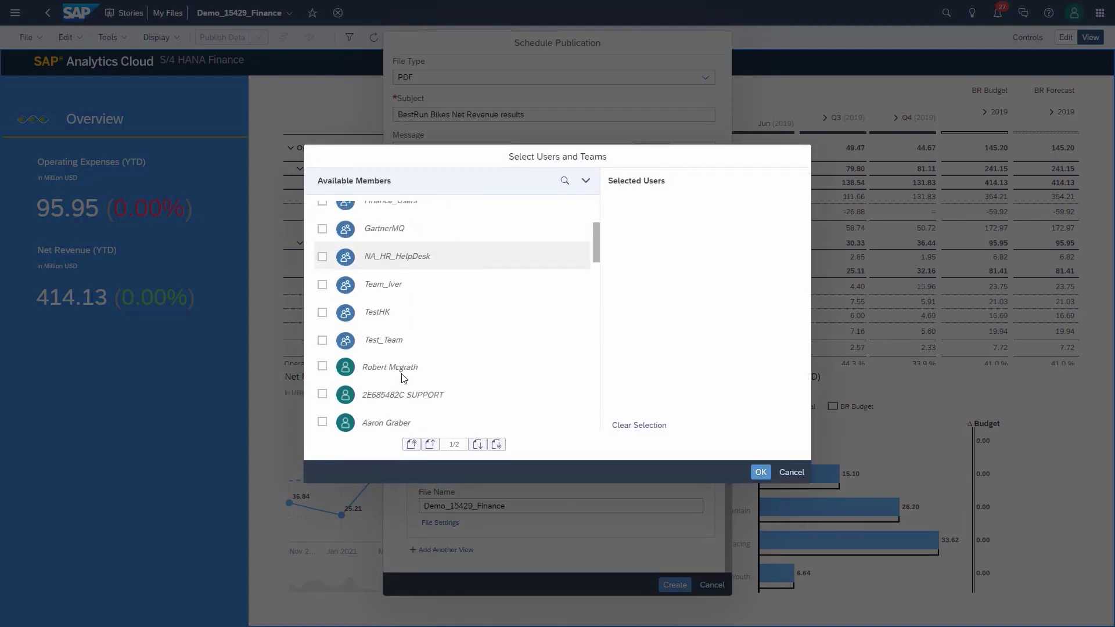
click(323, 334)
click(323, 387)
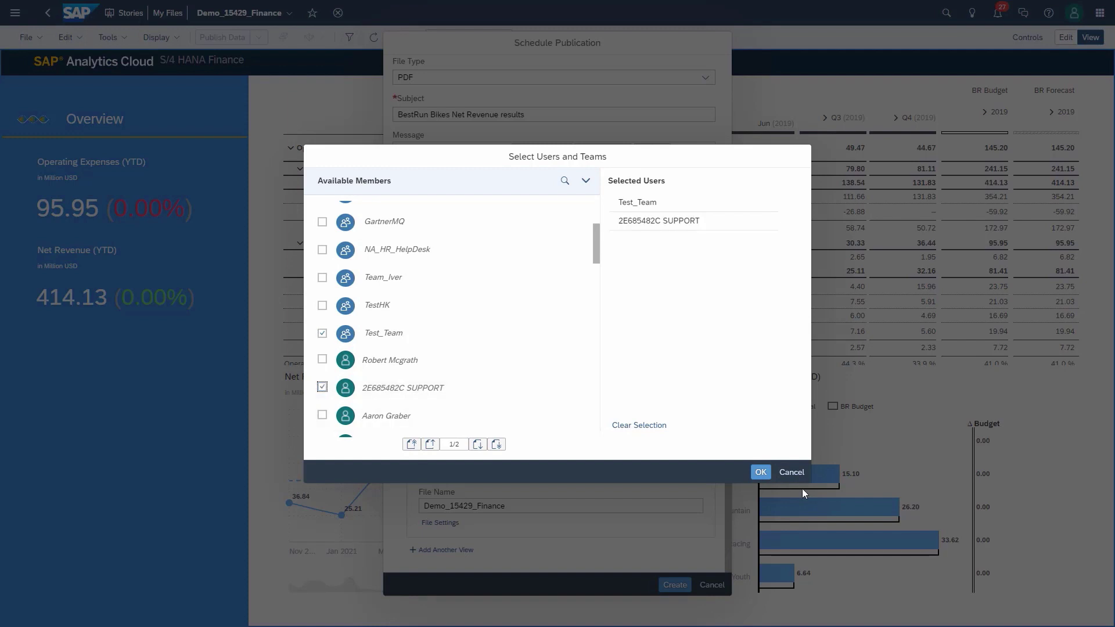
click(761, 473)
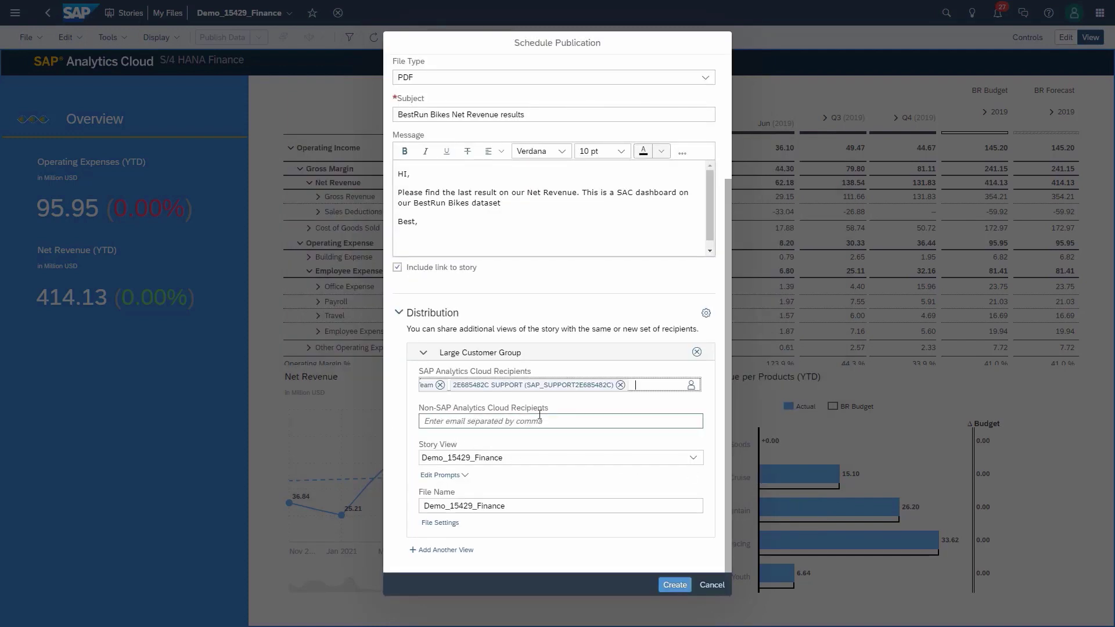
Step: Base the view on the Large Customer Group bookmark and limit its PDF to pages 1-2
click(693, 459)
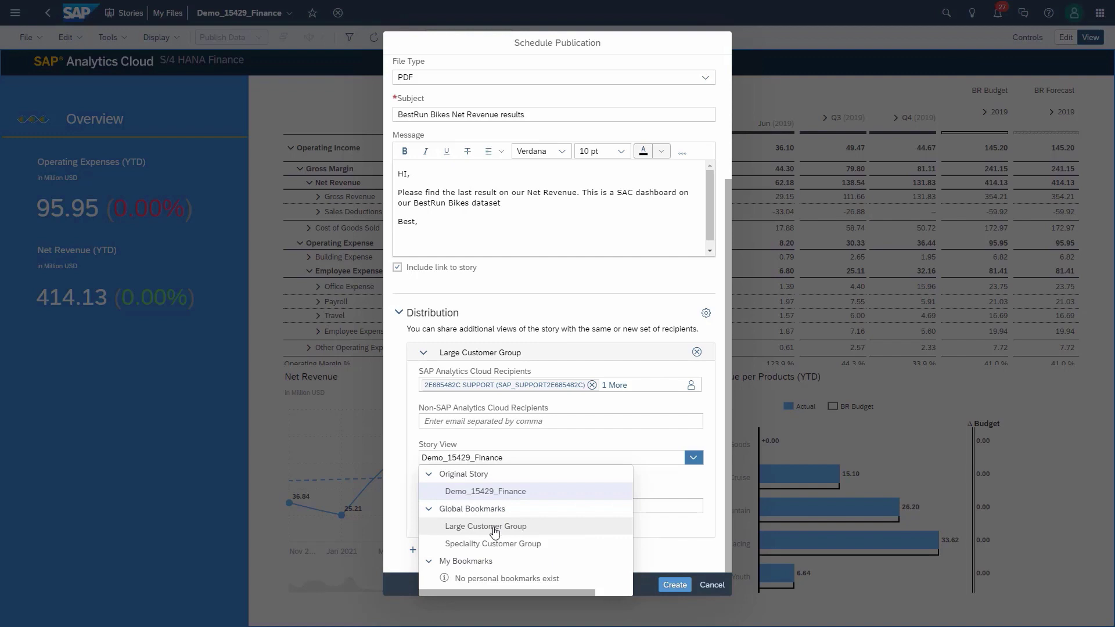
click(494, 526)
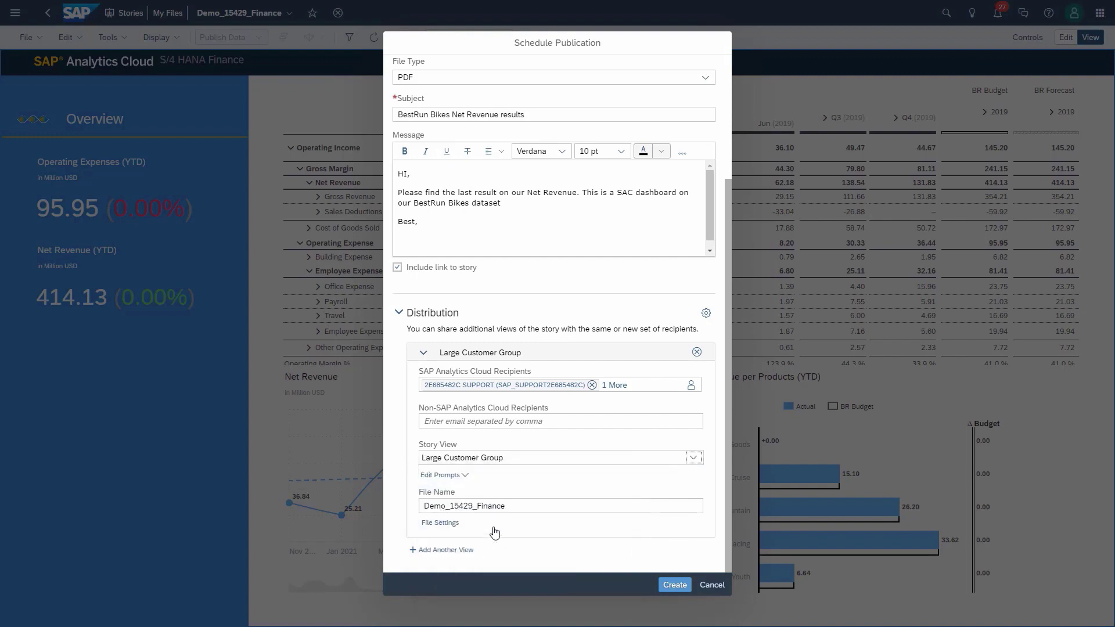
click(442, 524)
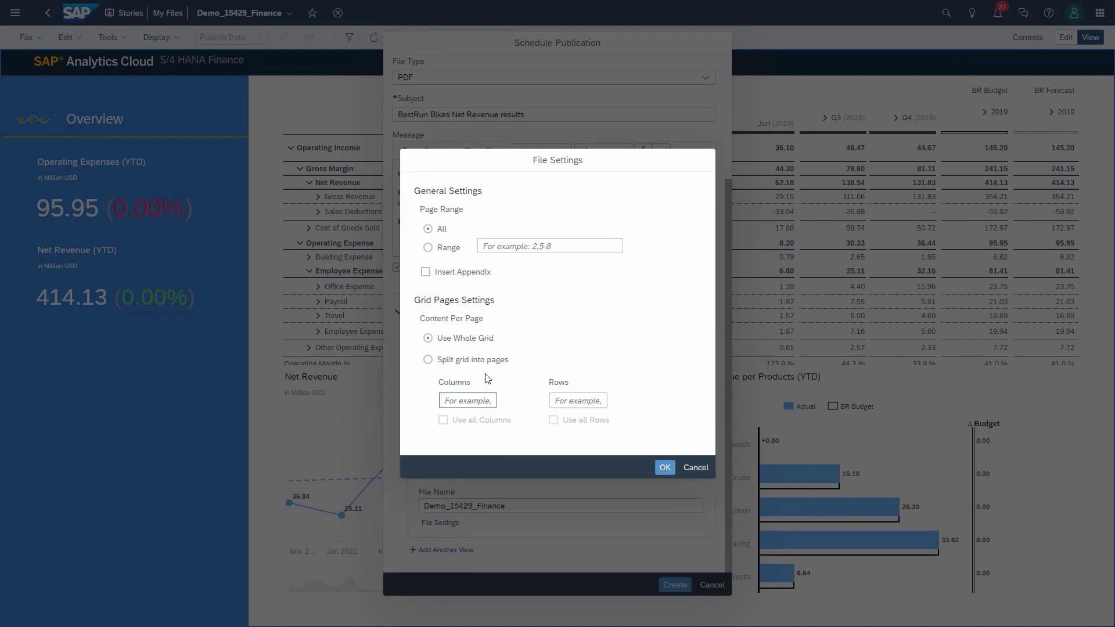
click(428, 248)
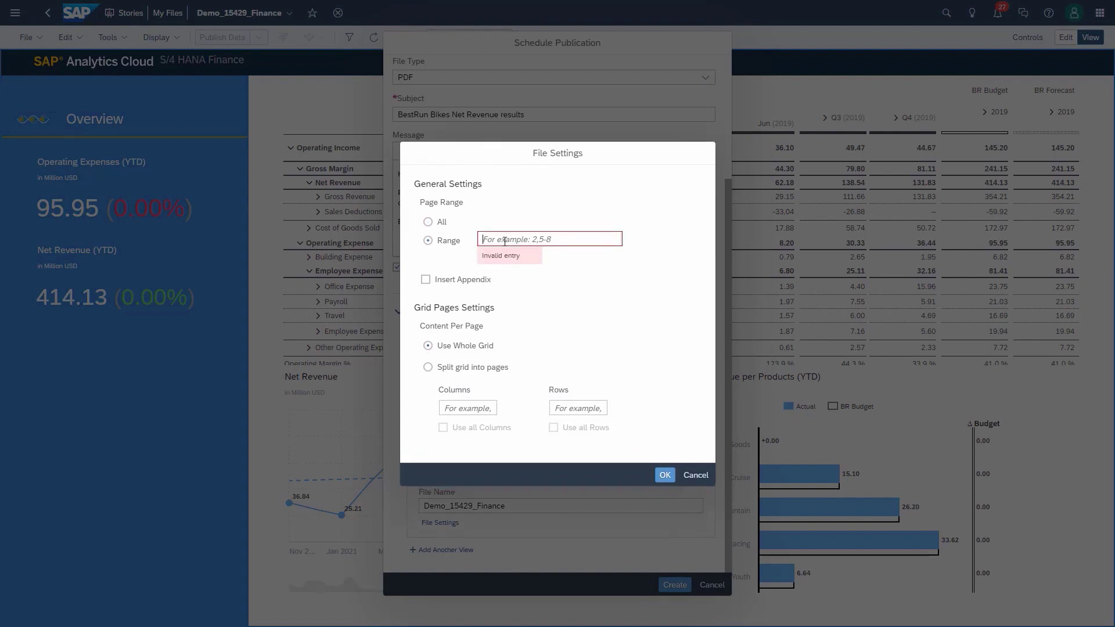
text(1-2)
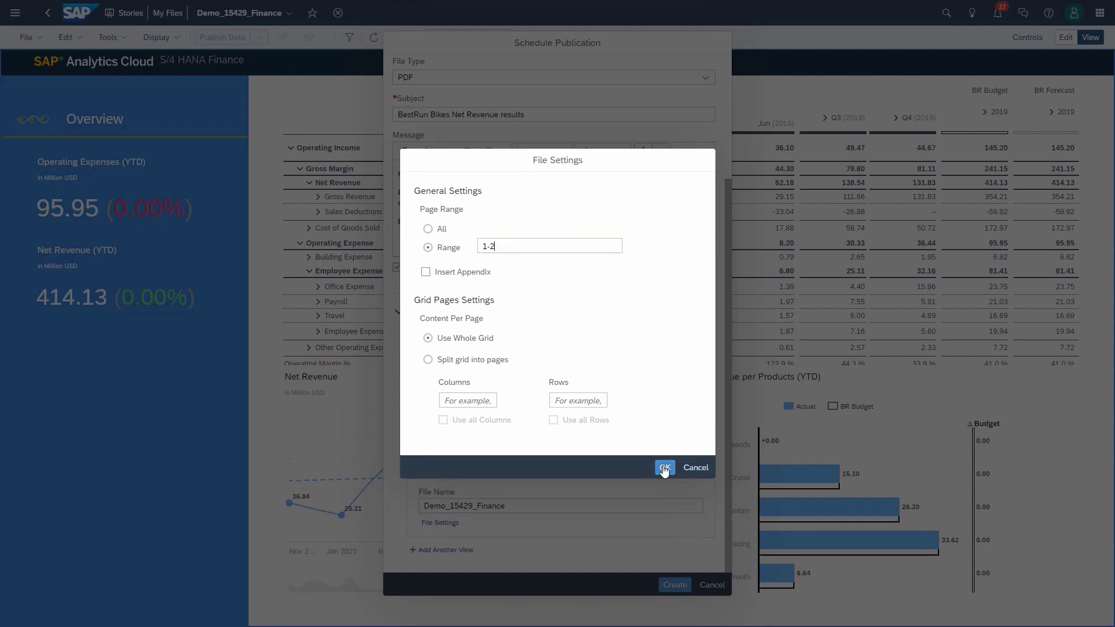
click(670, 470)
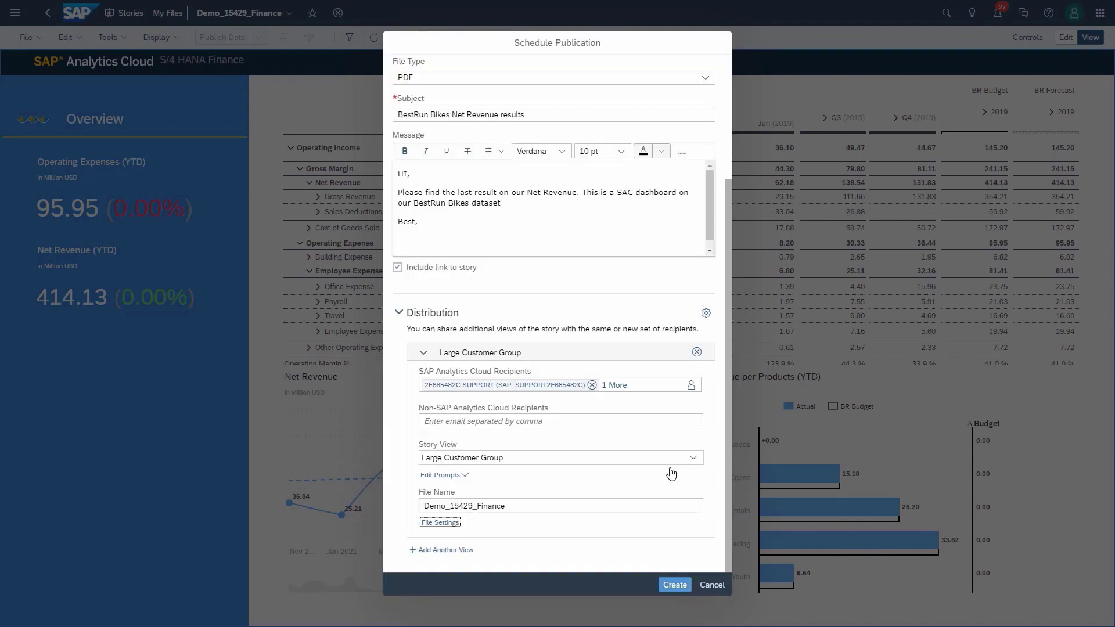
Step: Add another distribution view named 'Speciality Customer Group'
click(440, 551)
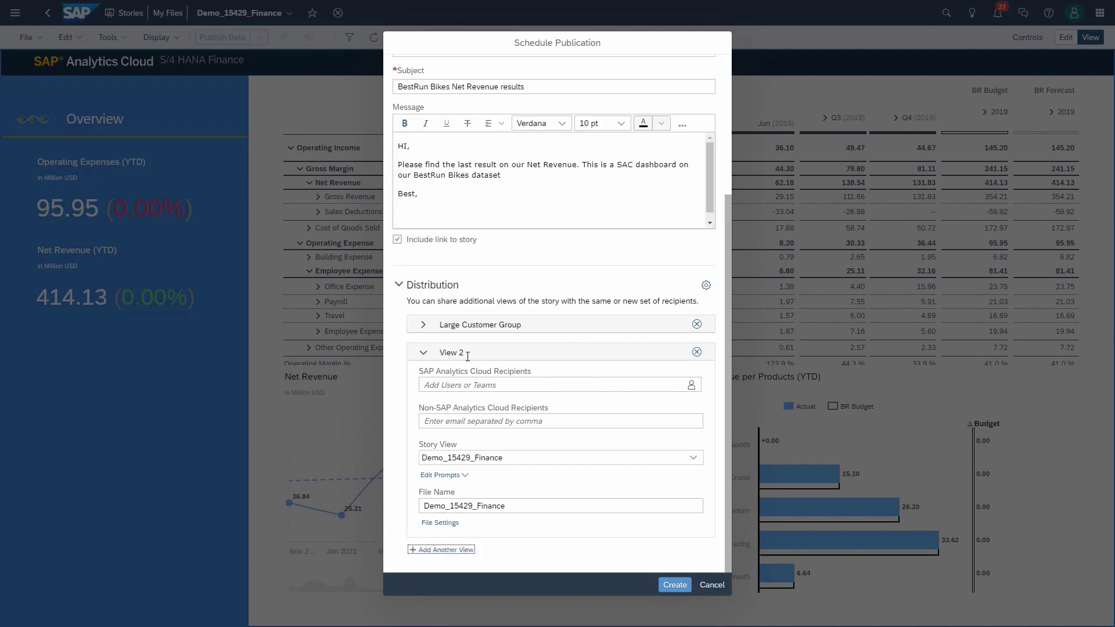
click(467, 353)
text(Speciality Customer Group)
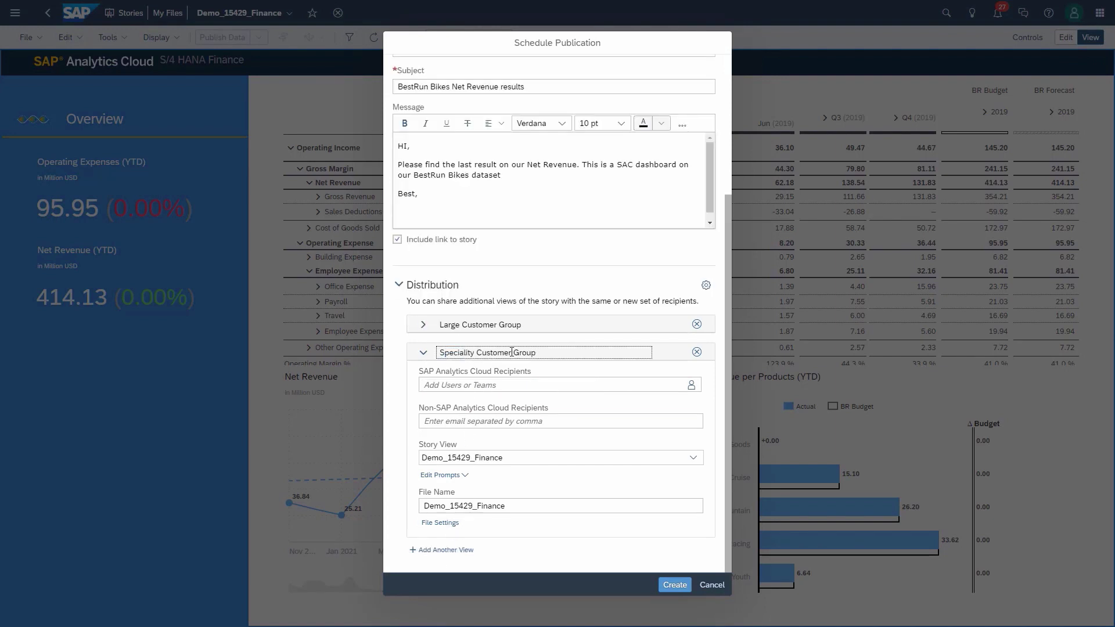
Step: Set the view's recipients to Team_Iver and one additional user
click(692, 387)
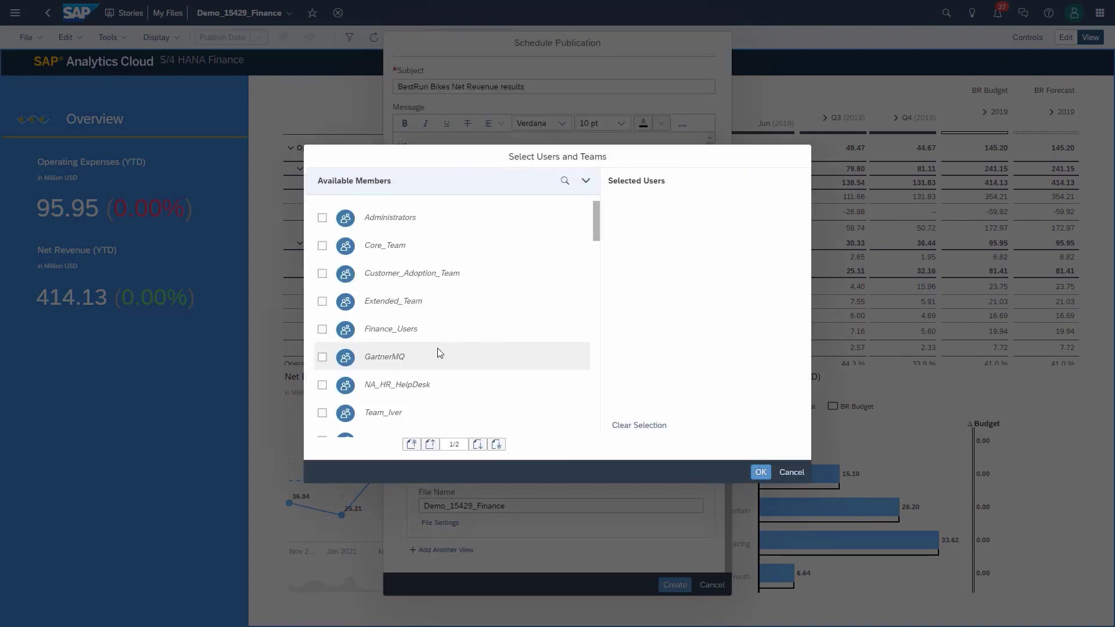
click(337, 413)
scroll(336, 410, down, 2)
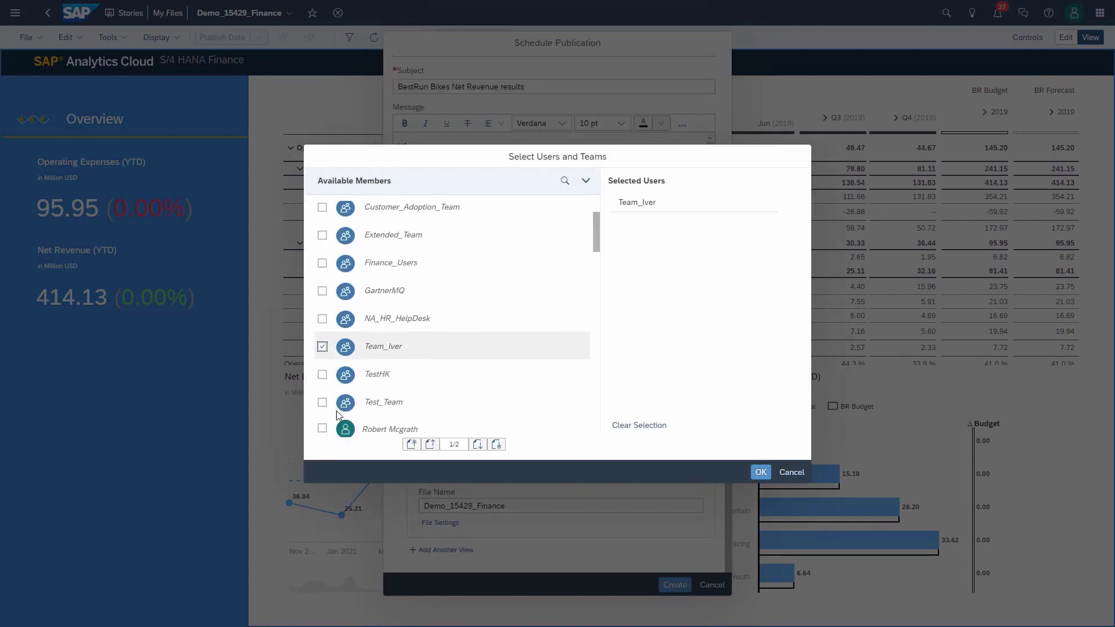
scroll(336, 410, down, 1)
click(323, 379)
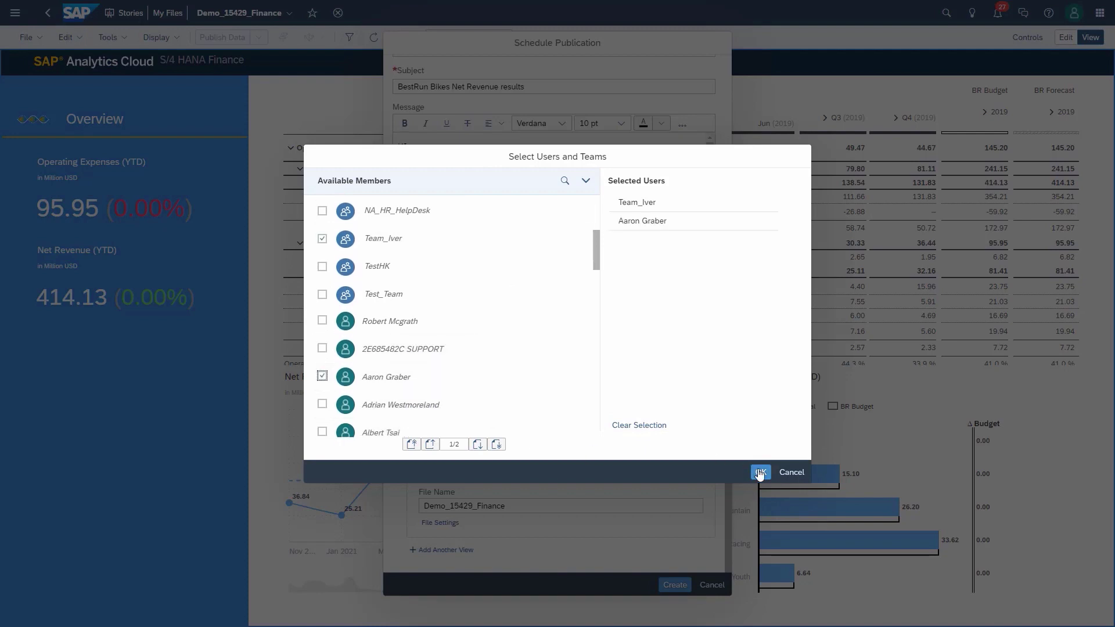
click(761, 472)
Step: Base the view on the Speciality Customer Group bookmark, PDF pages 1,2 with appendix, and create the schedule
click(693, 458)
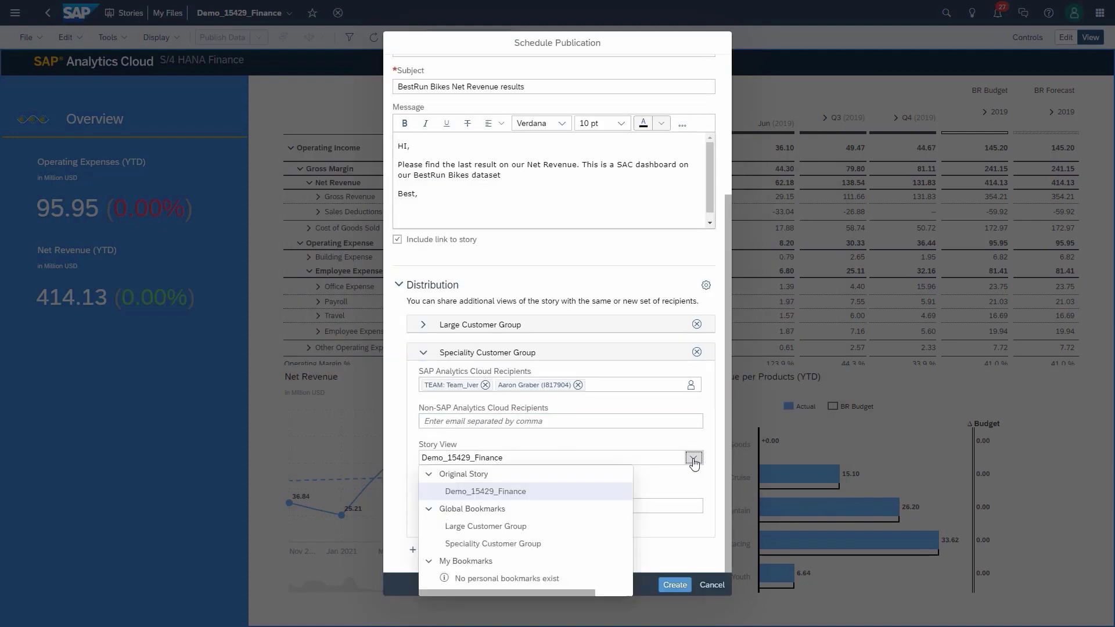
click(474, 547)
click(453, 525)
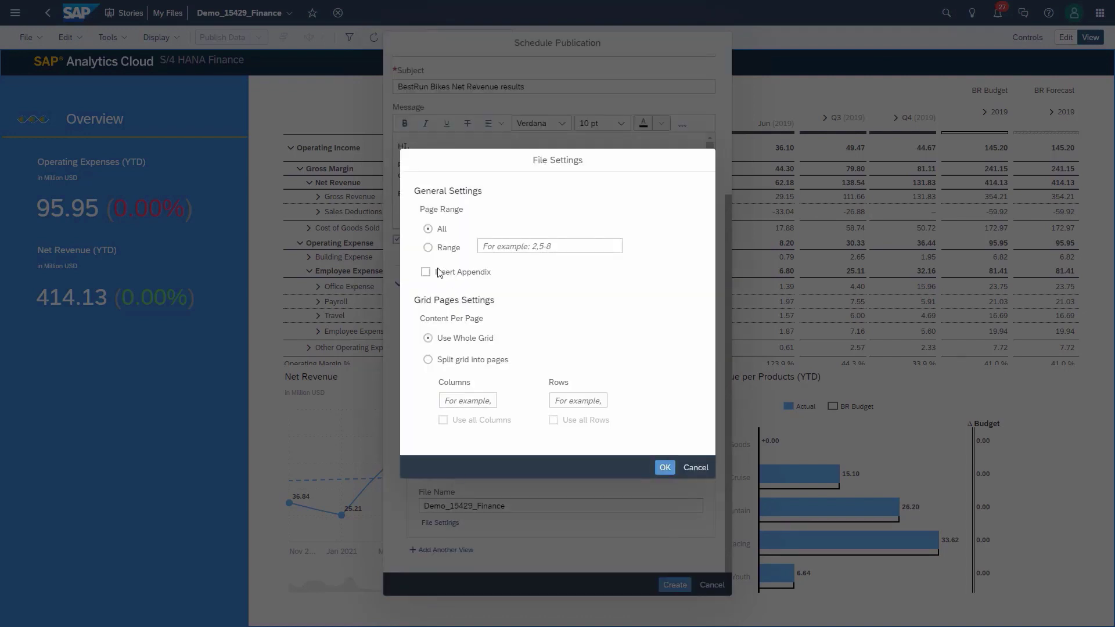
click(429, 248)
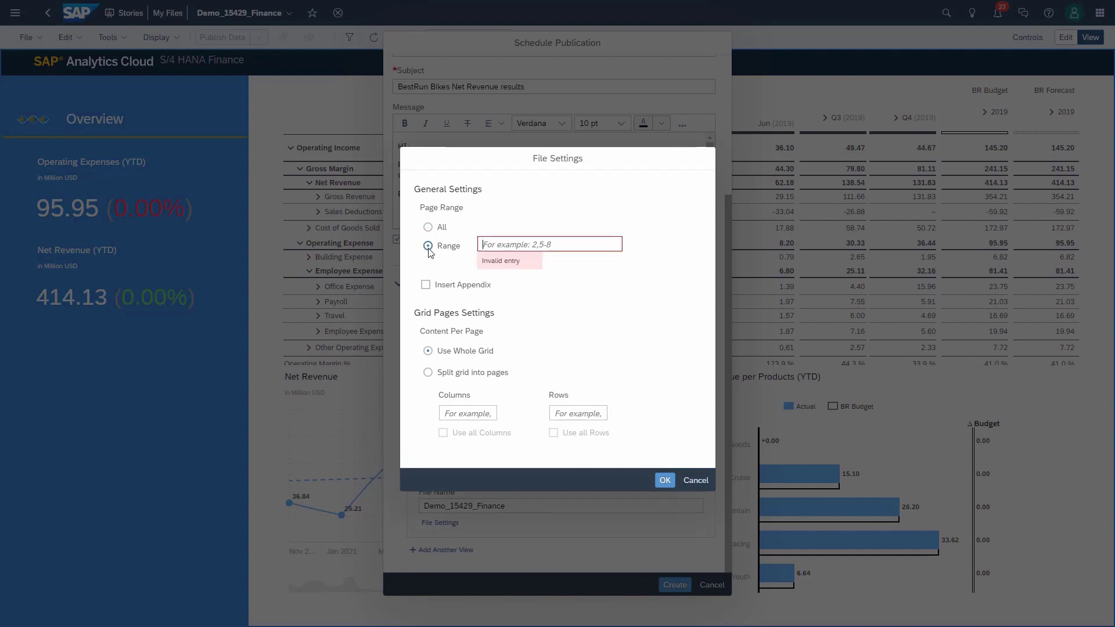
click(498, 239)
text(1,2,3)
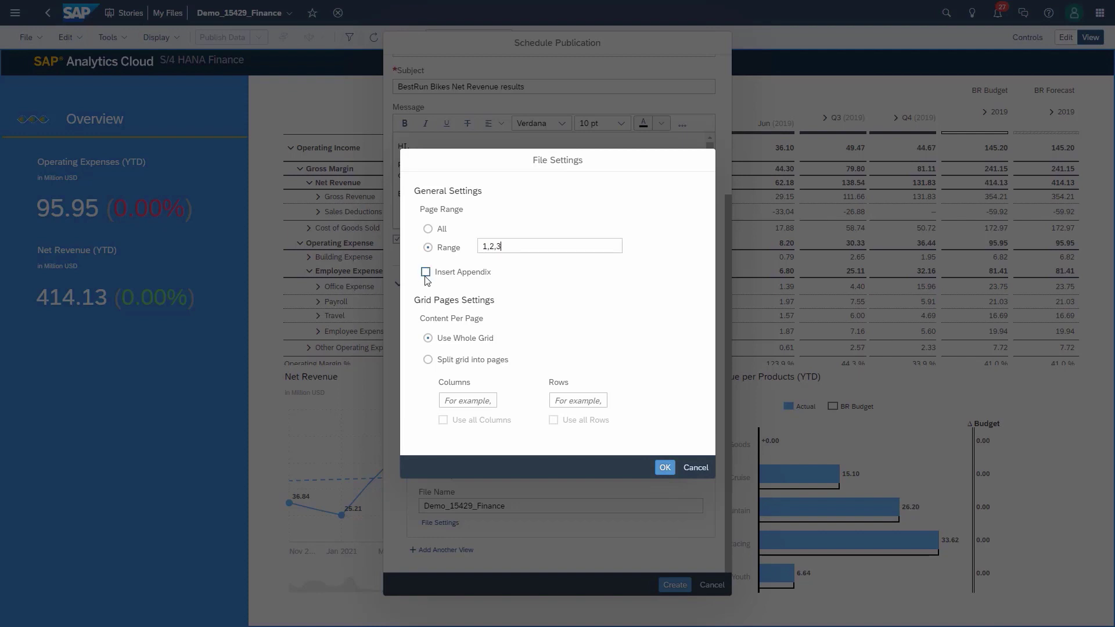
click(426, 272)
click(665, 468)
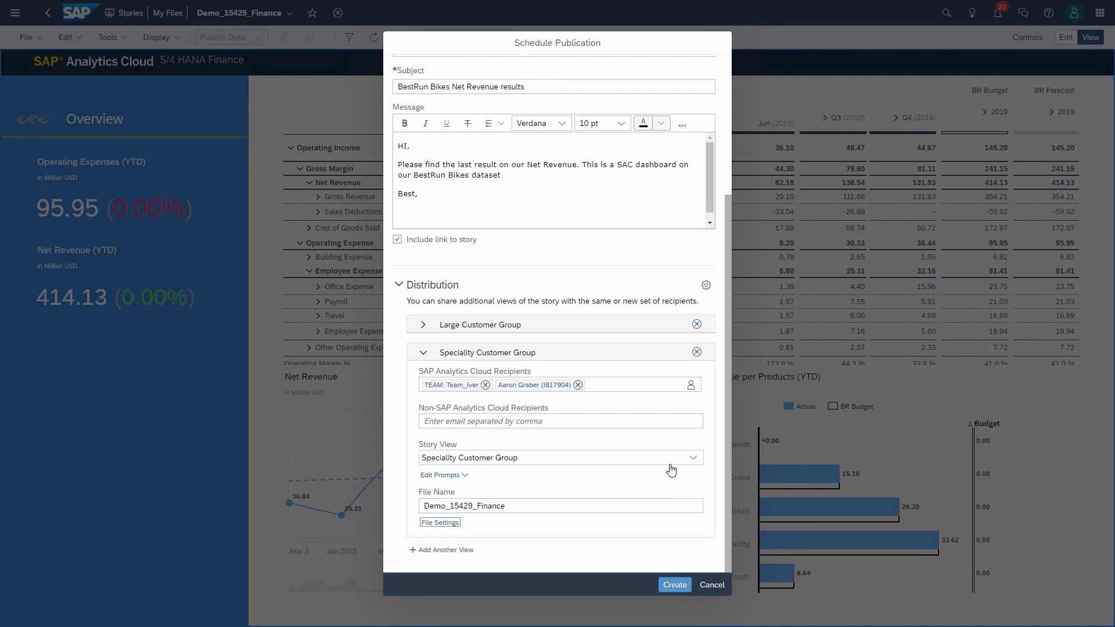
click(677, 585)
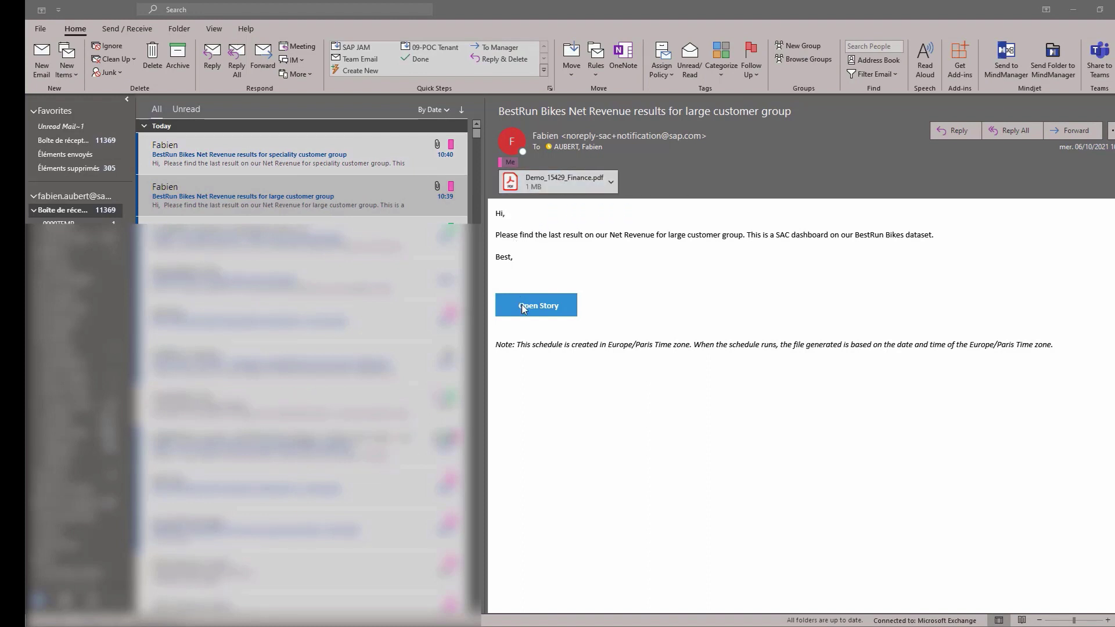
Step: Open the Demo_15429_Finance.pdf attachment from the large customer group Net Revenue email
double_click(547, 179)
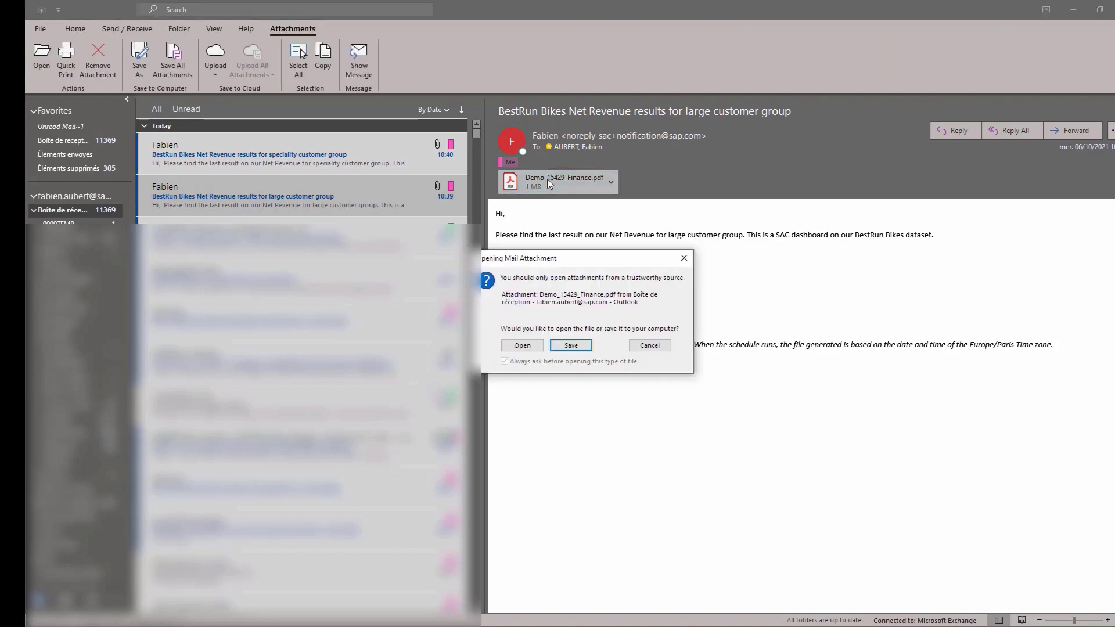
click(521, 347)
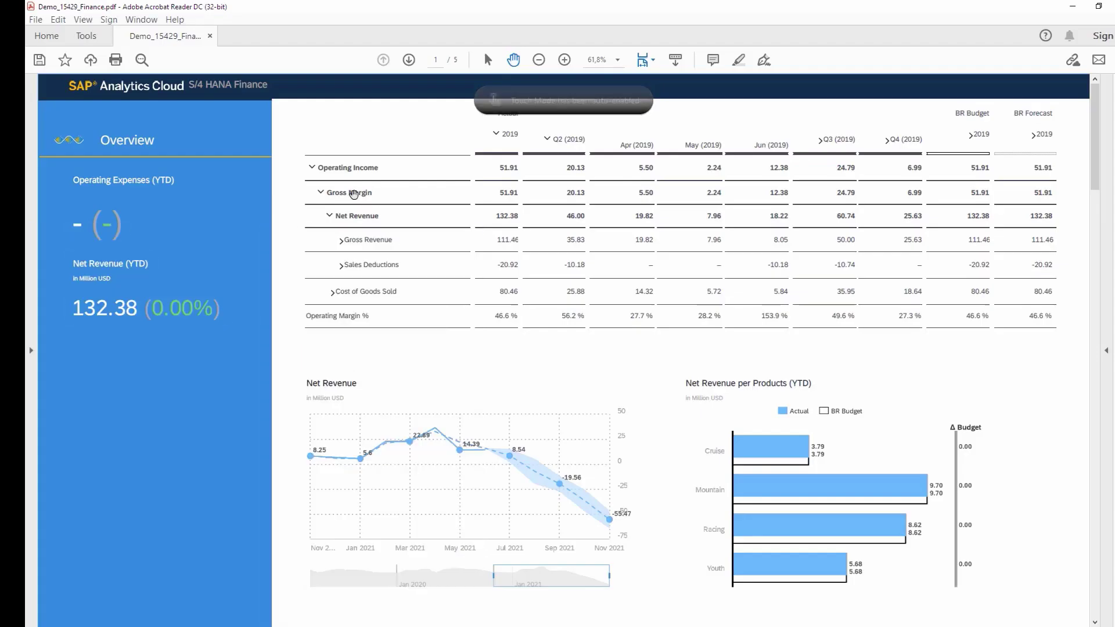
Step: Open the speciality group email's PDF in Acrobat, showing Net Revenue of 281.12, with the Tools pane hidden
drag(1096, 183, 1104, 602)
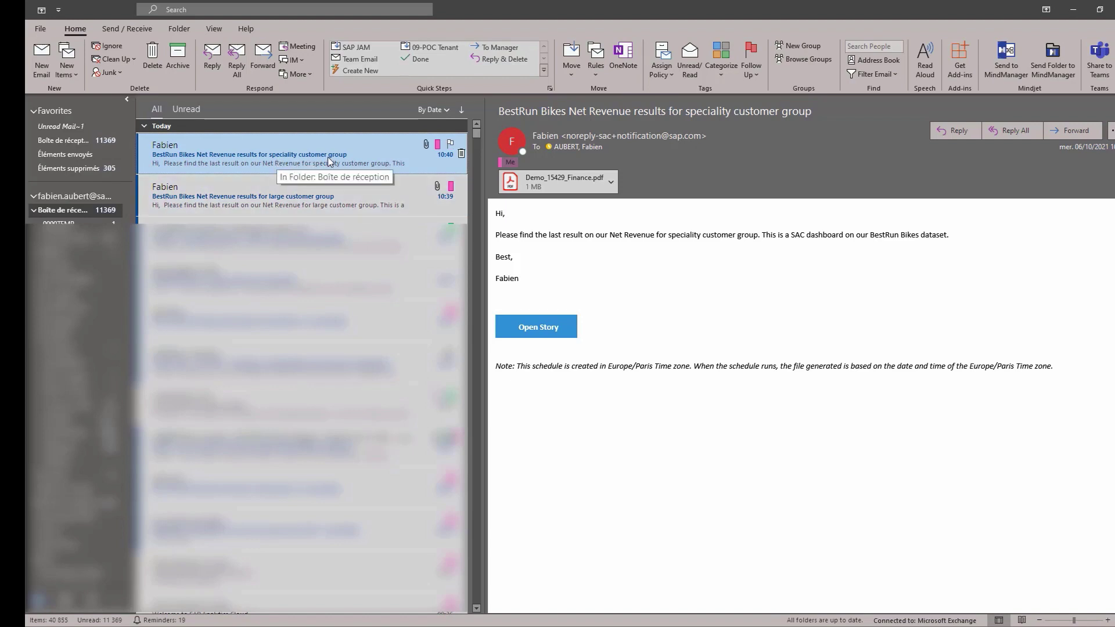
double_click(564, 181)
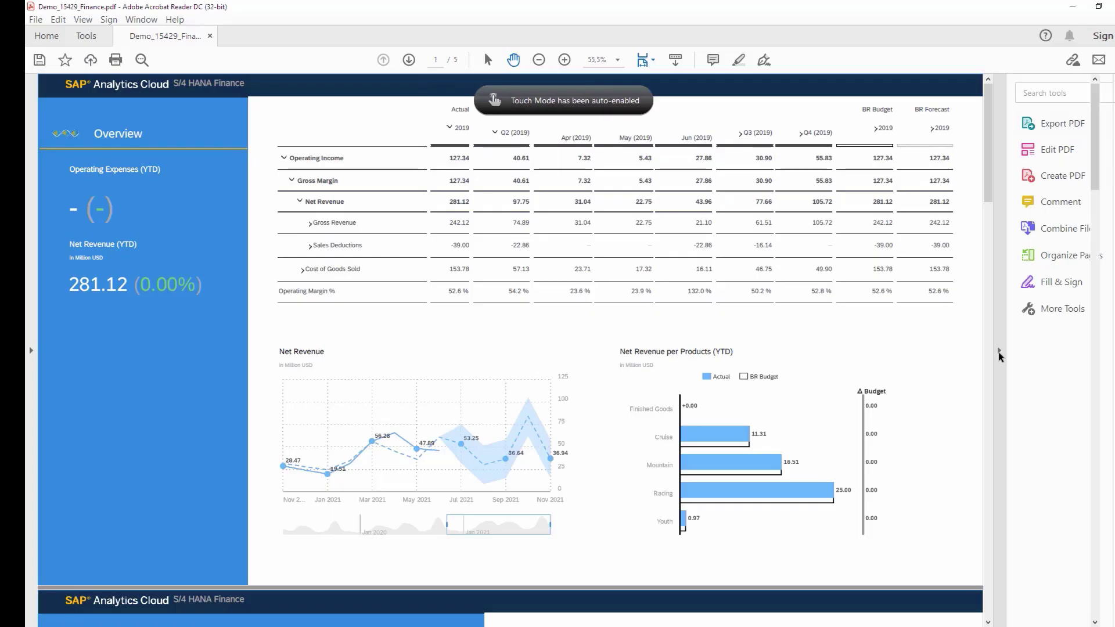
click(999, 352)
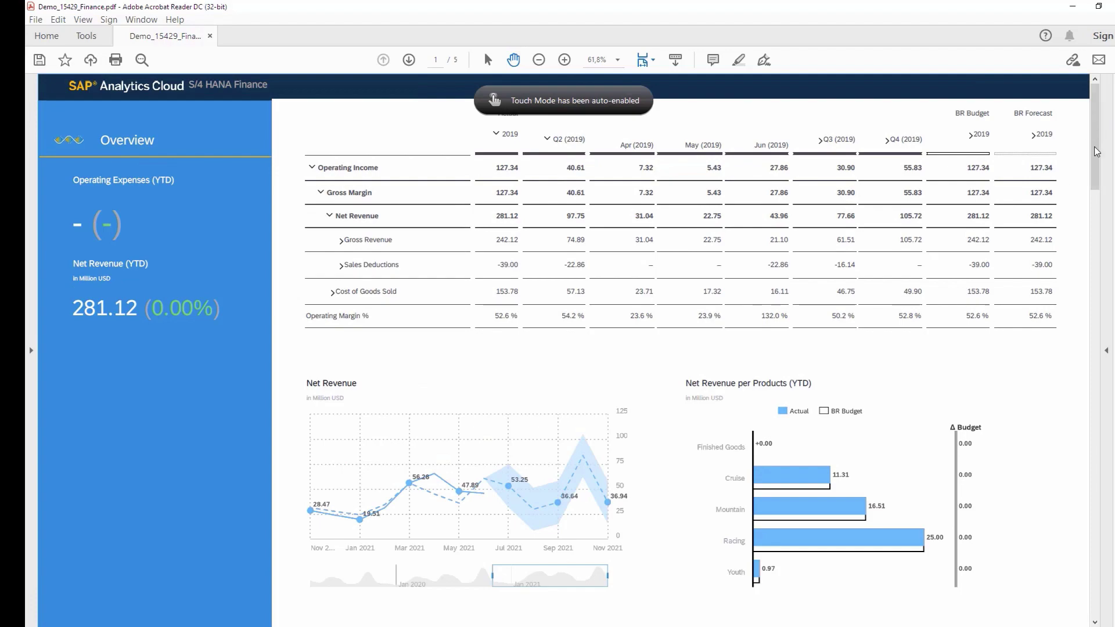
drag(1096, 151, 1110, 442)
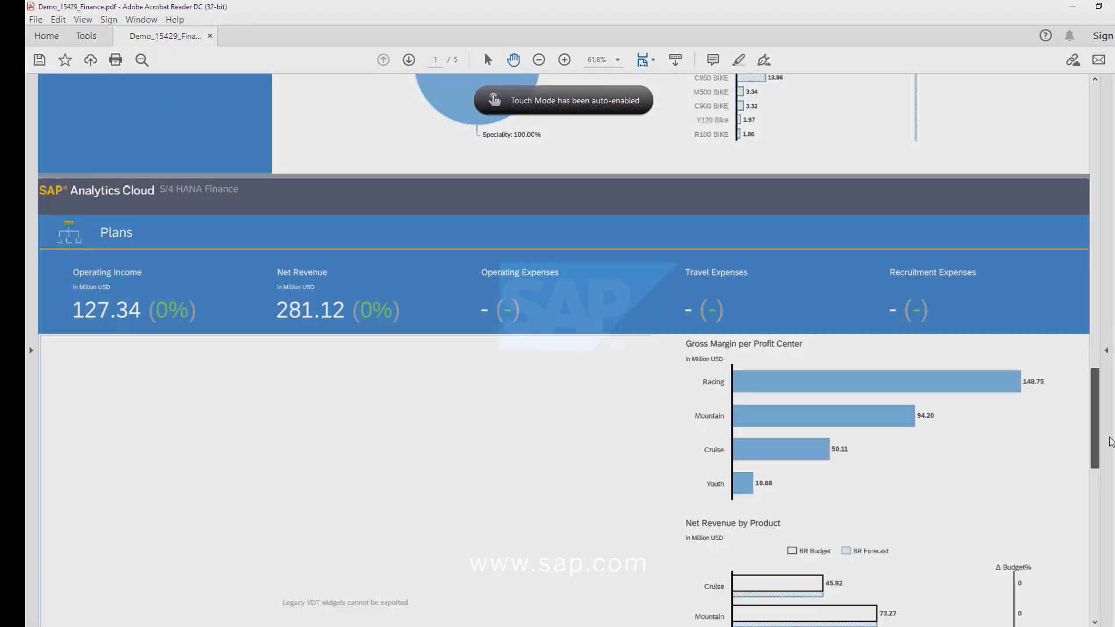